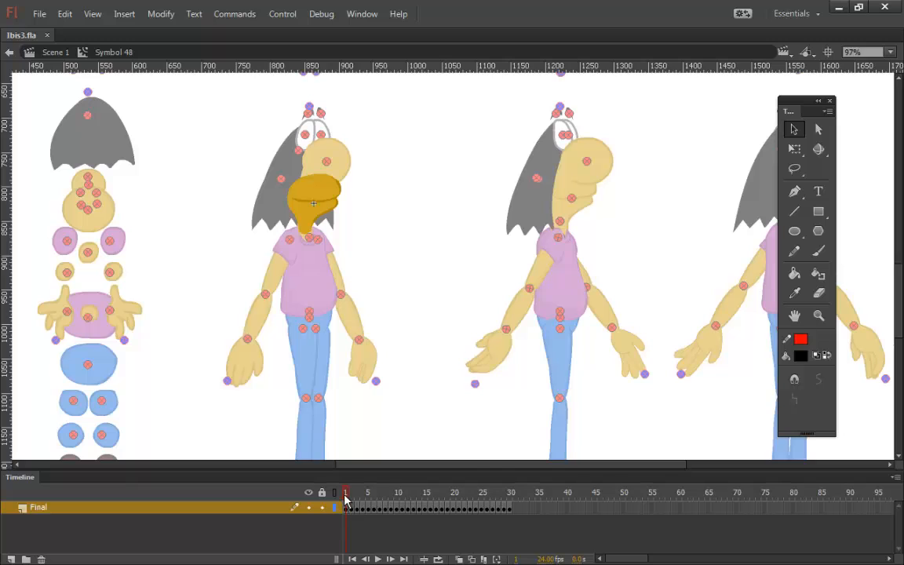
Copy all 30 frames of the Final layer in the first character's mouth symbol.
left_click_drag(346, 492, 305, 469)
left_click_drag(511, 508, 344, 502)
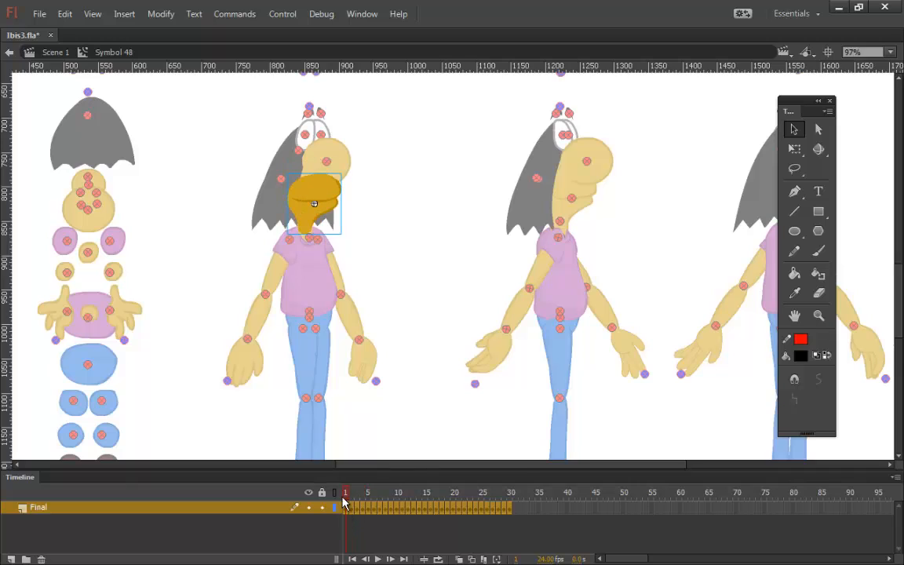
right_click(458, 511)
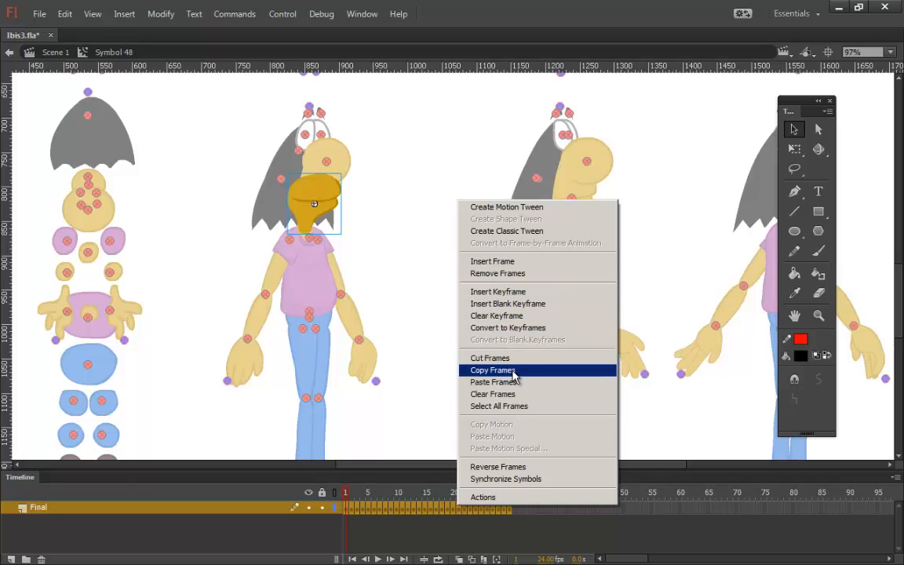
left_click(513, 372)
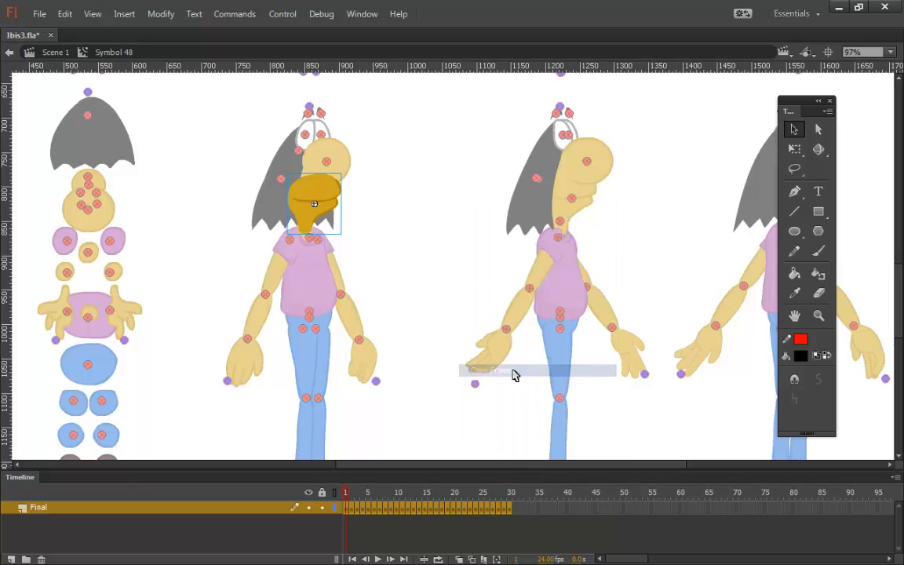
In the second character's mouth symbol, add one layer above and one below Layer 1, and lock the lower two layers.
double_click(464, 286)
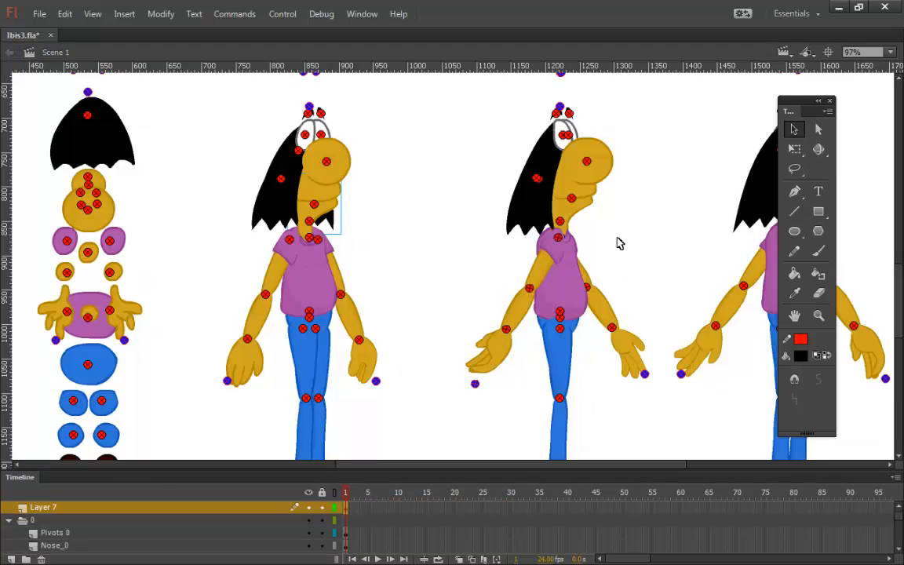
double_click(595, 207)
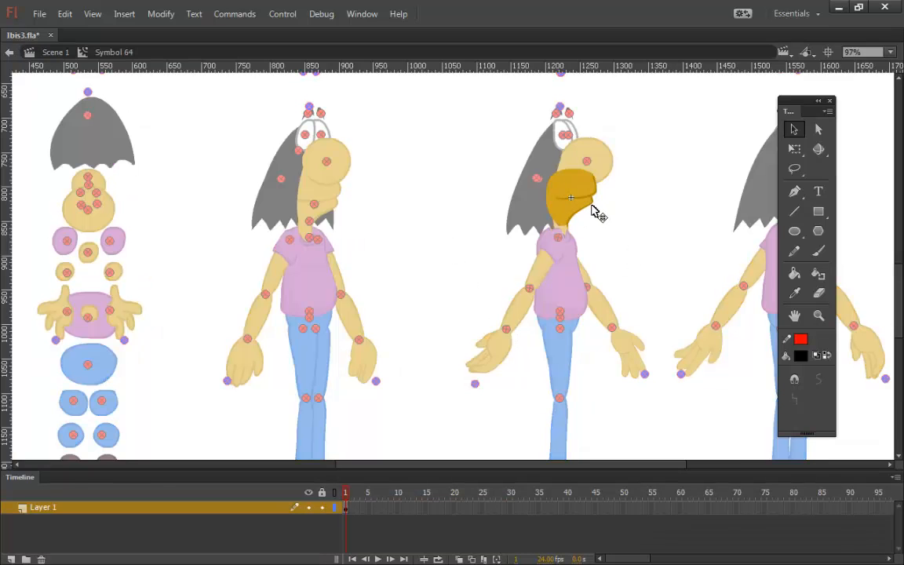
left_click(11, 559)
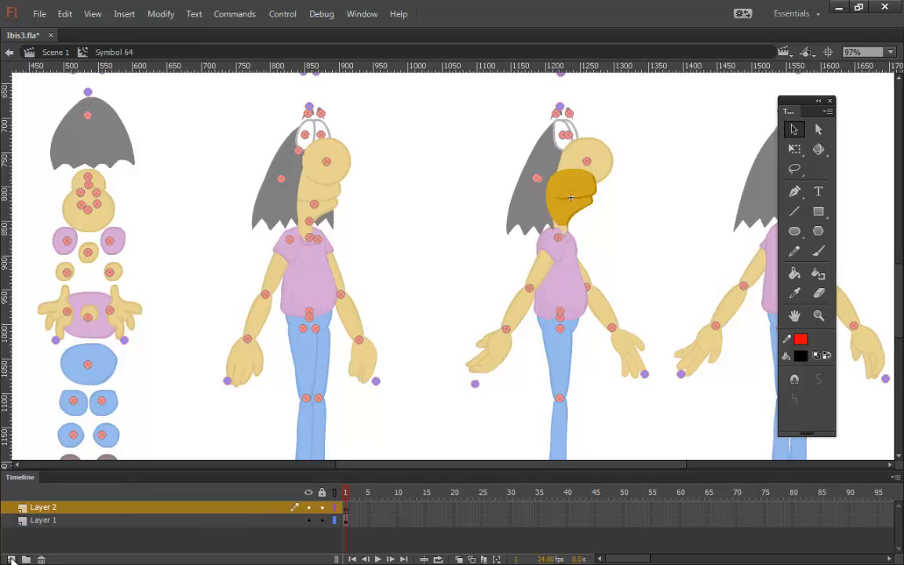
left_click(11, 559)
left_click_drag(194, 523, 198, 541)
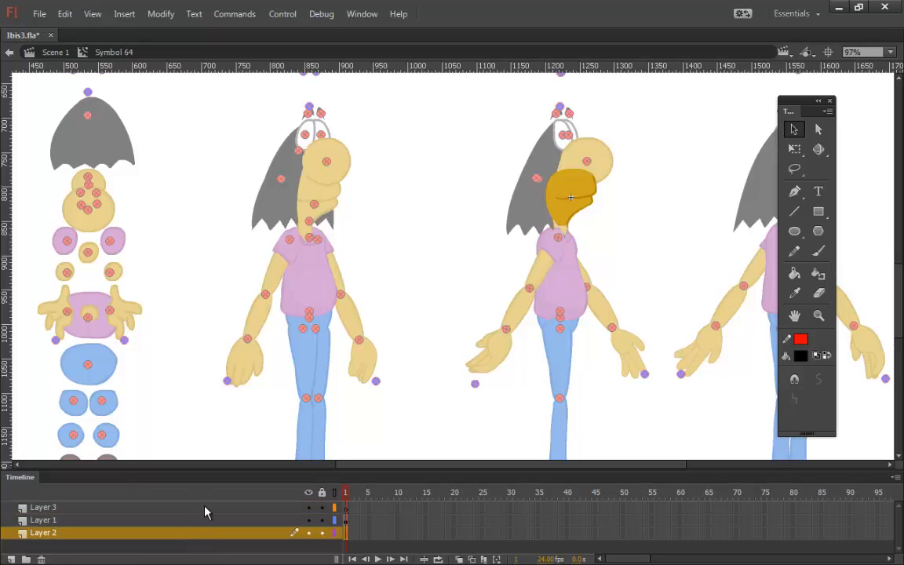
left_click(346, 507)
left_click_drag(322, 520, 322, 533)
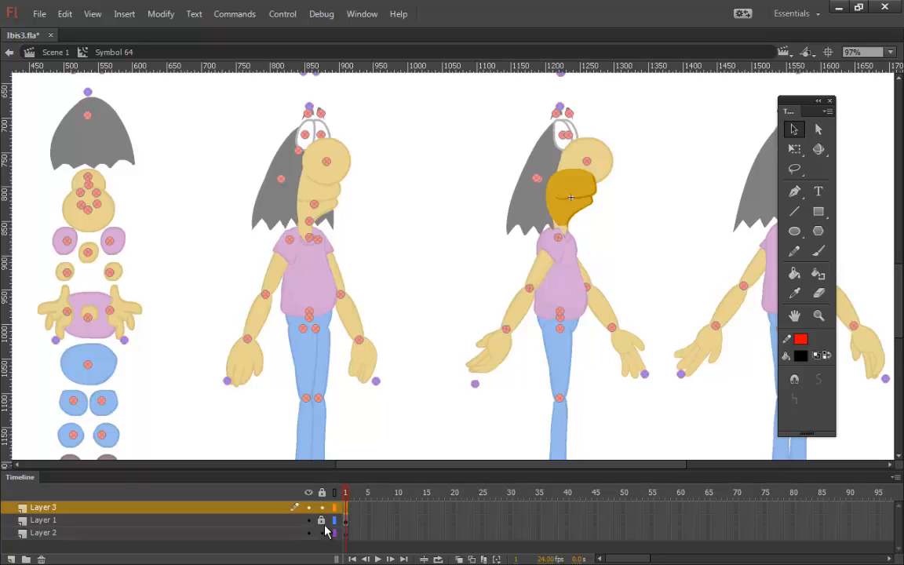
right_click(437, 257)
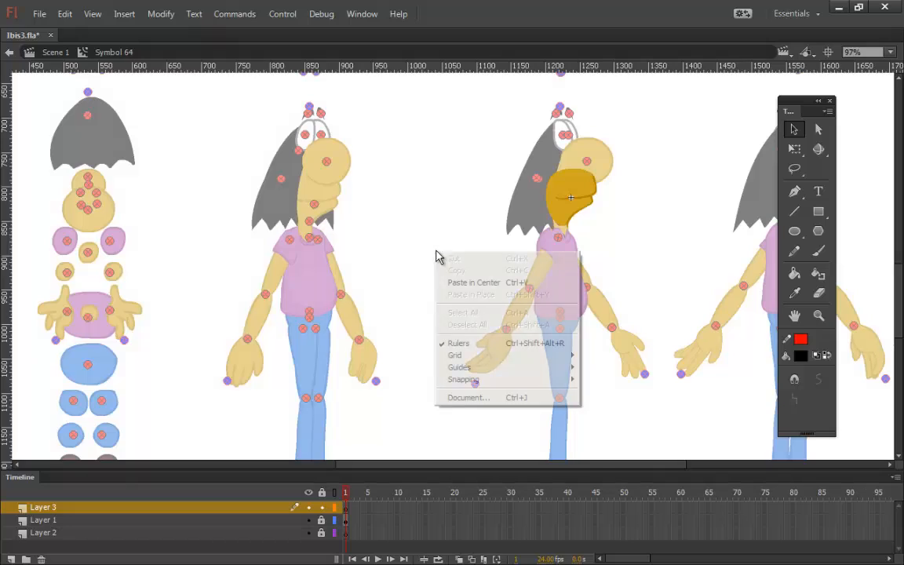
left_click(503, 284)
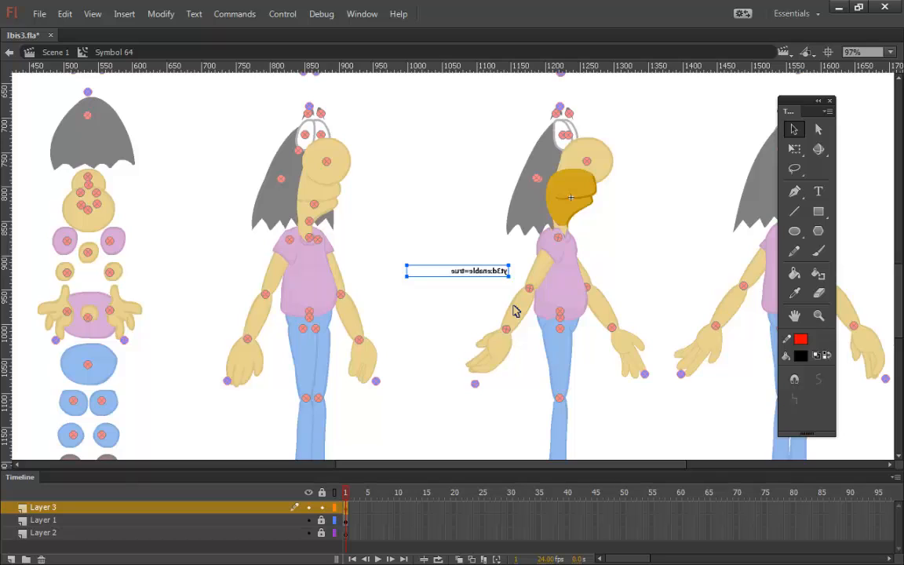
key("Delete")
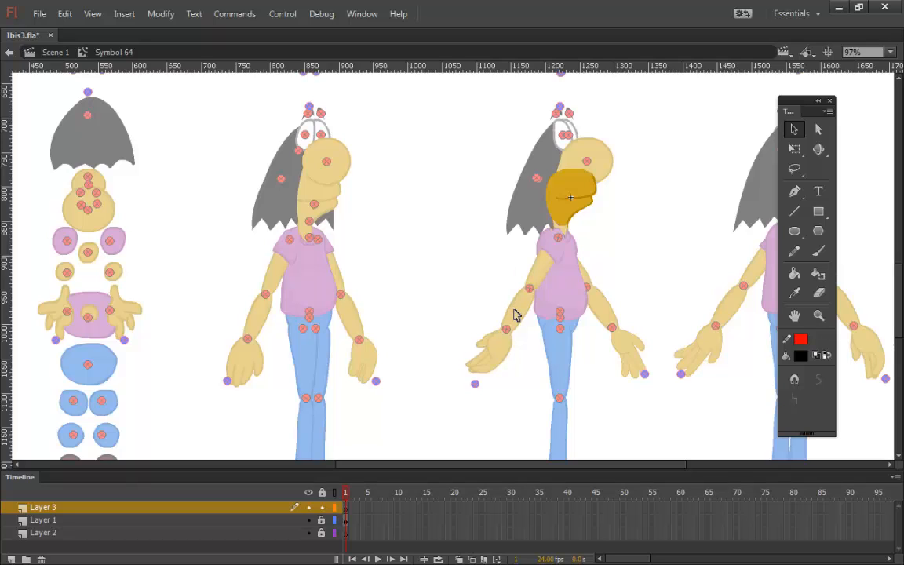
Paste the copied mouth frames into the top layer starting at frame 1.
right_click(347, 511)
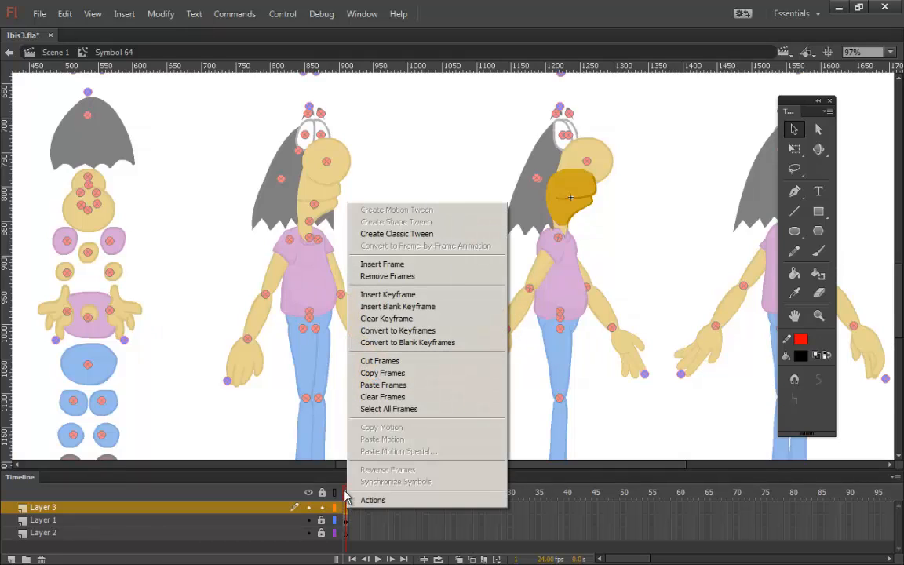
left_click(403, 385)
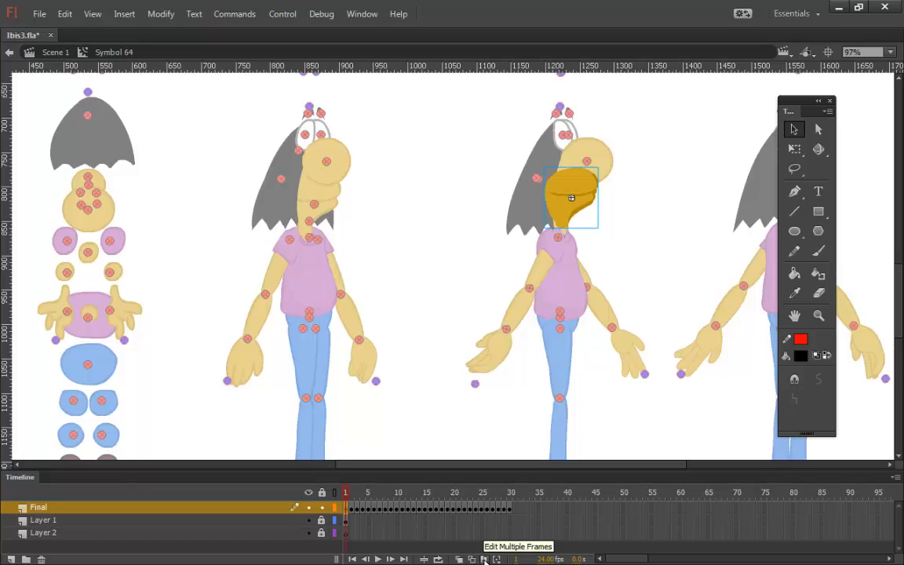
Use Edit Multiple Frames over the full range to move all pasted mouths about 100 px left, beside the head, and lock their layer.
left_click(485, 558)
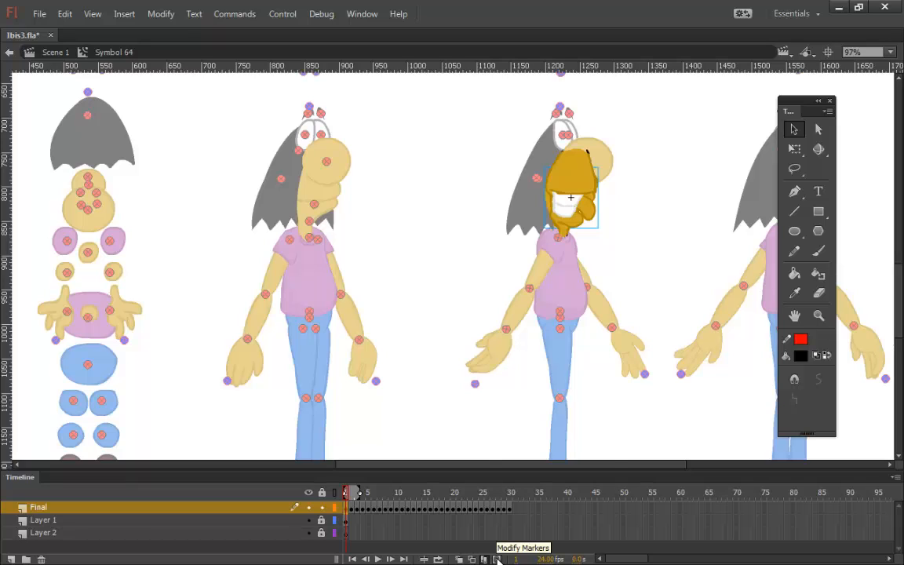
left_click(498, 559)
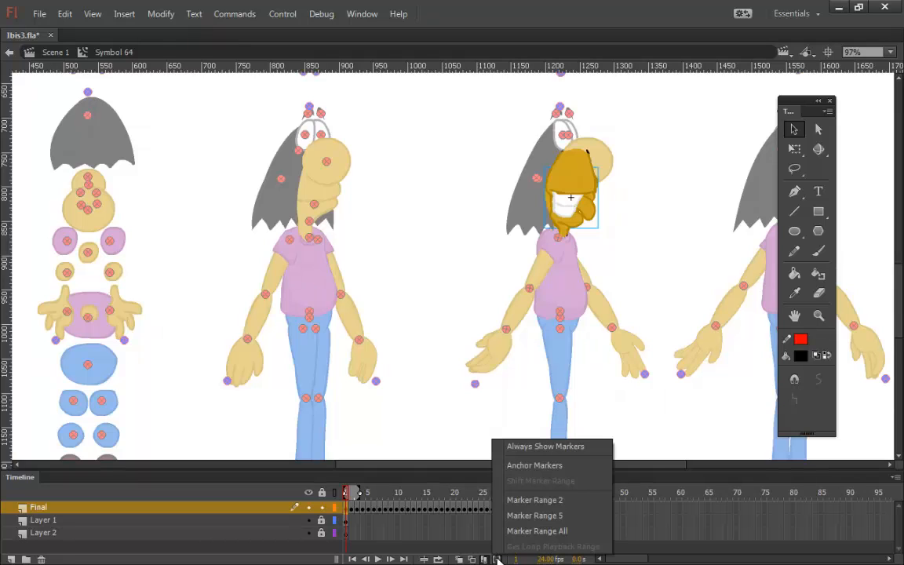
left_click(561, 531)
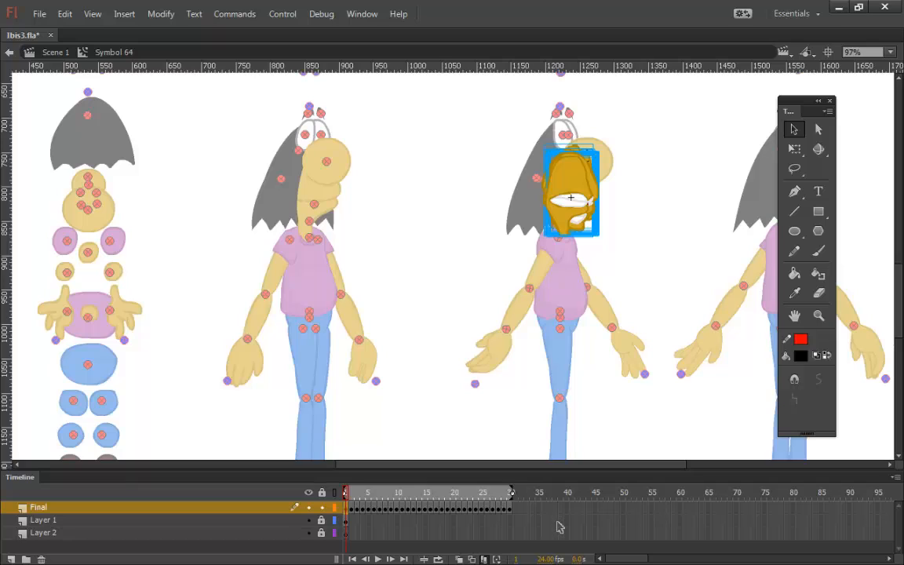
key("ctrl+a")
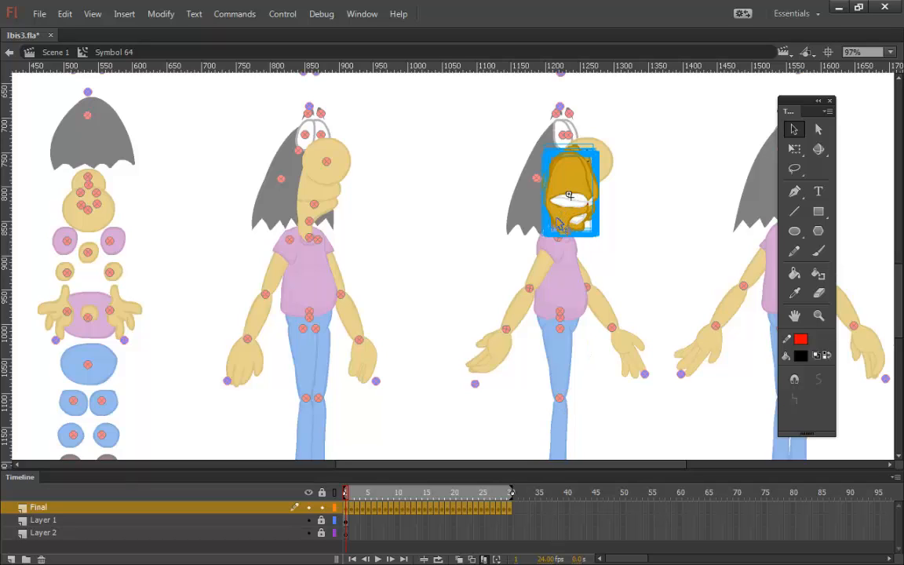
key("shift+Left")
key("shift+Left")
key("shift+Left")
key("shift+Left")
key("shift+Left")
key("shift+Left")
key("shift+Left")
key("shift+Left")
key("shift+Left")
key("shift+Left")
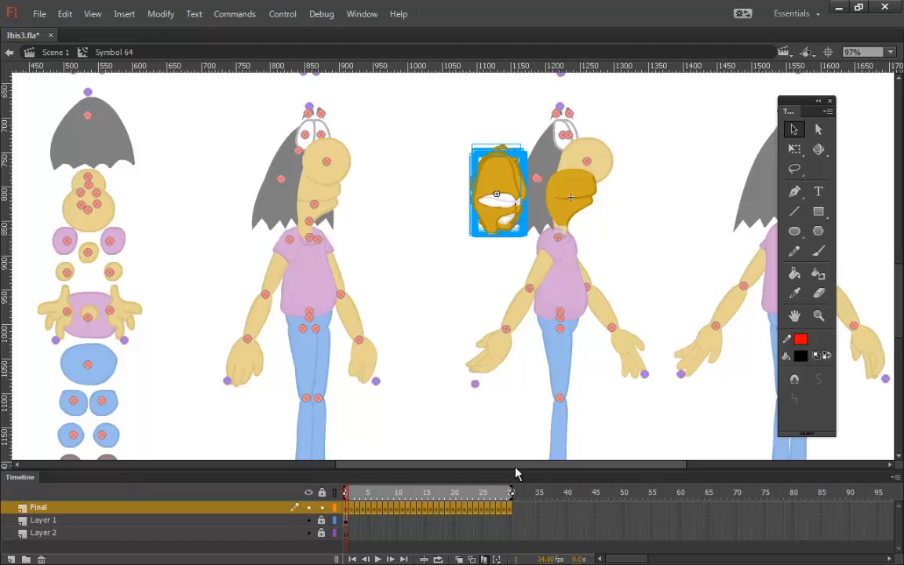
left_click(485, 558)
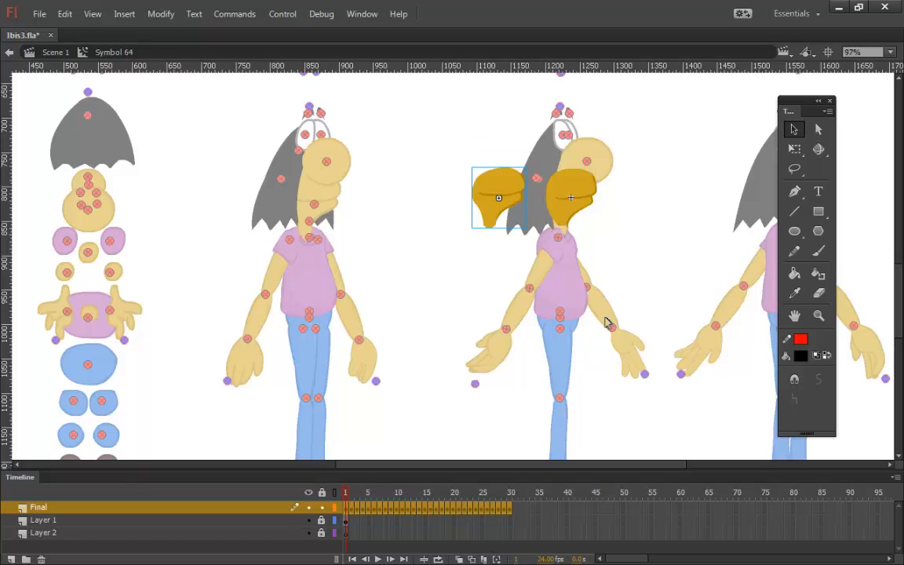
left_click(322, 508)
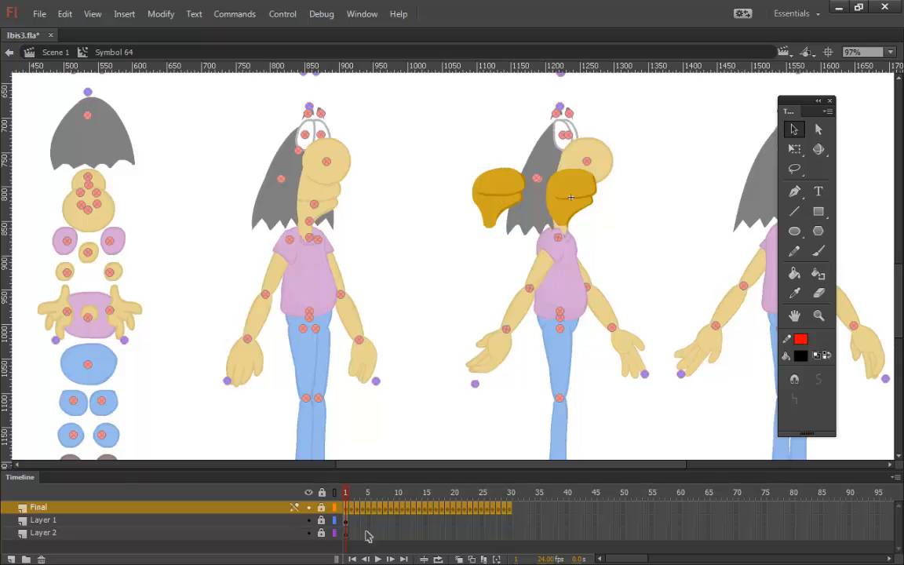
Fill frames 2 to 30 of Layer 1 and Layer 2 with blank keyframes.
mouse_move(353, 522)
left_mouse_down()
mouse_move(508, 522)
mouse_move(346, 521)
mouse_move(355, 514)
left_mouse_up()
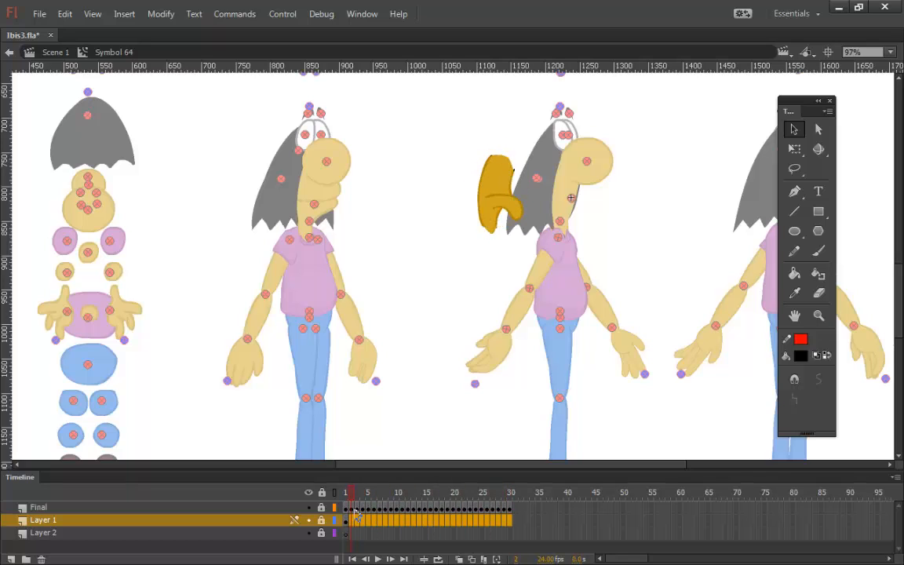
key("Return")
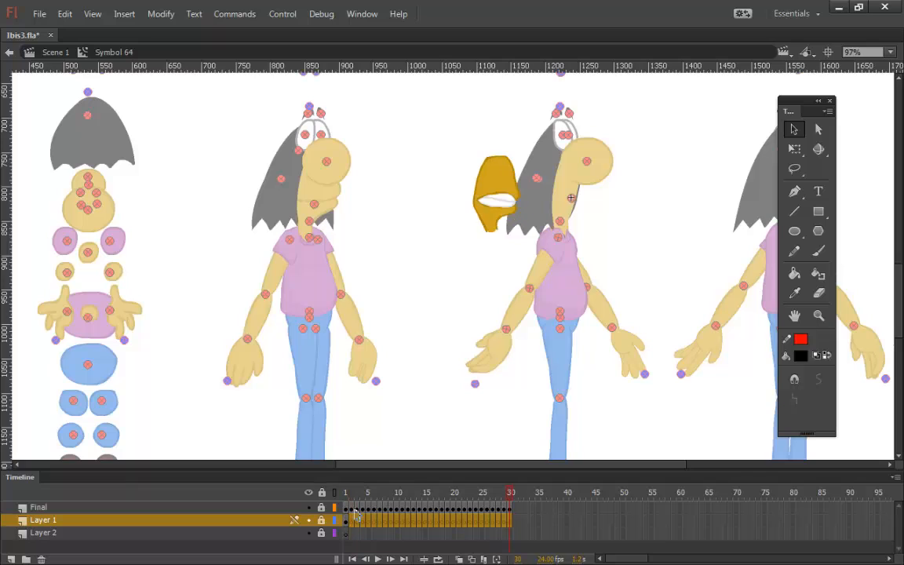
left_click(351, 521)
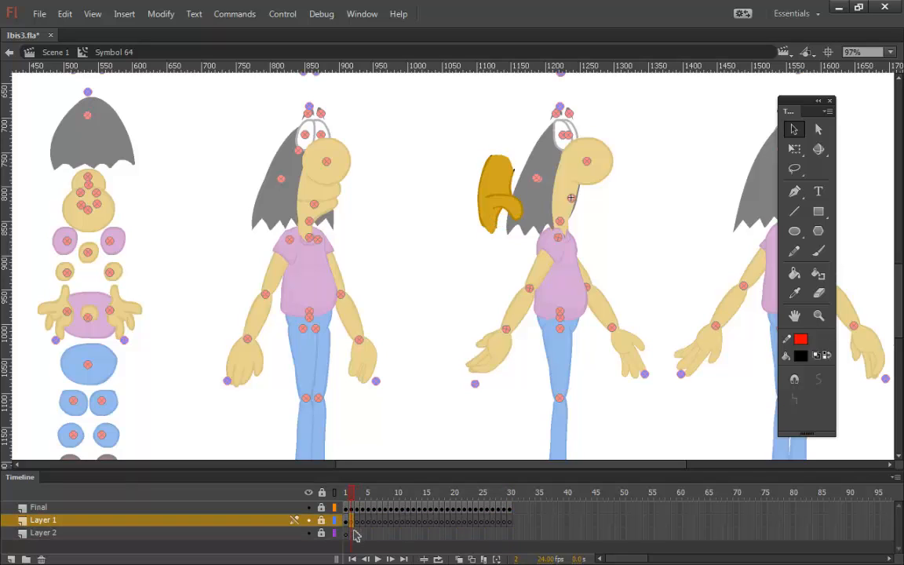
left_click_drag(351, 535, 508, 542)
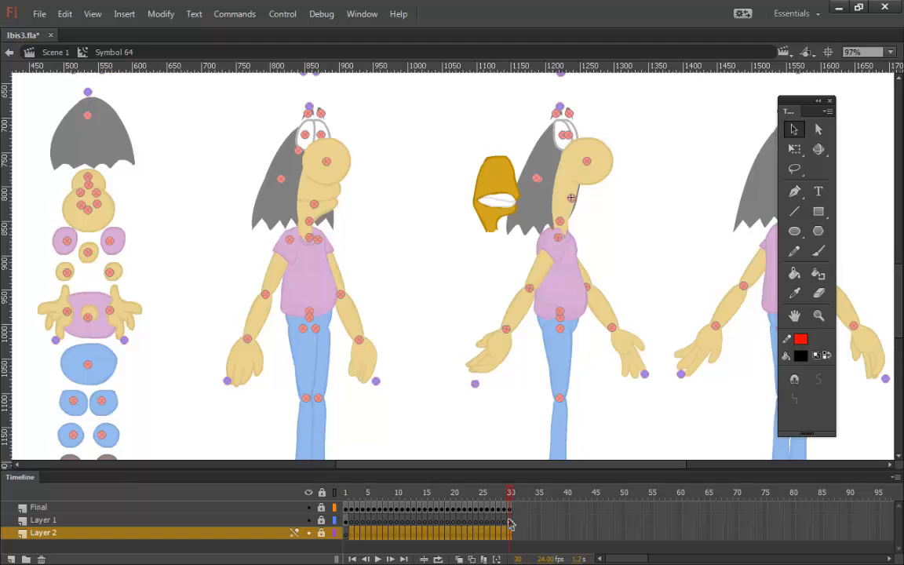
Rename Layer 2 as Wireframes, Layer 1 as Final, and the top layer with the pasted mouths as Reference.
double_click(44, 535)
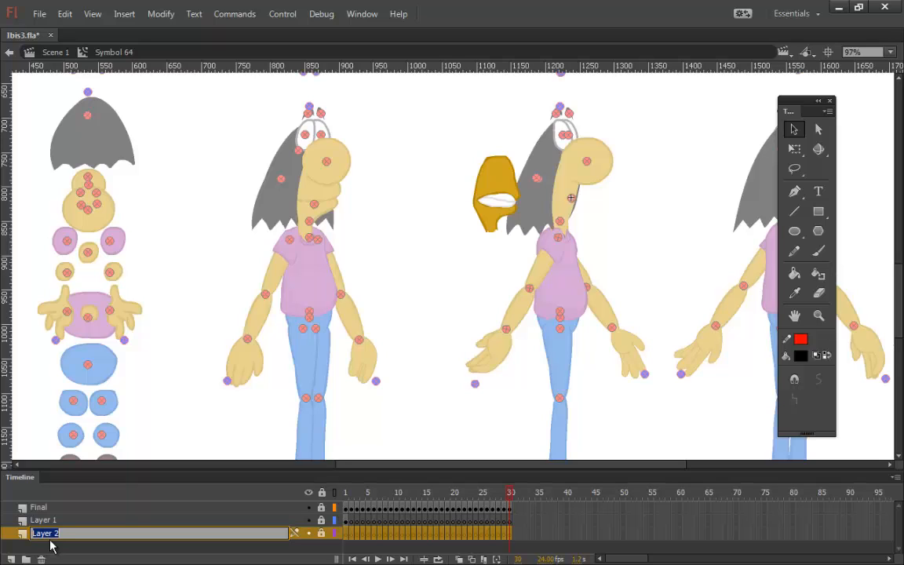
type("Wireframes")
double_click(47, 521)
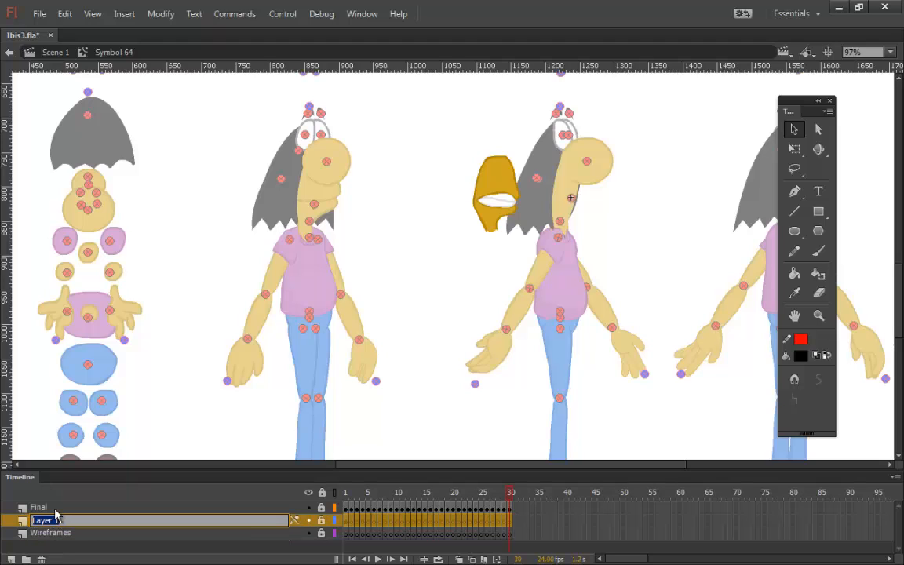
type("Final")
left_click(43, 508)
double_click(46, 508)
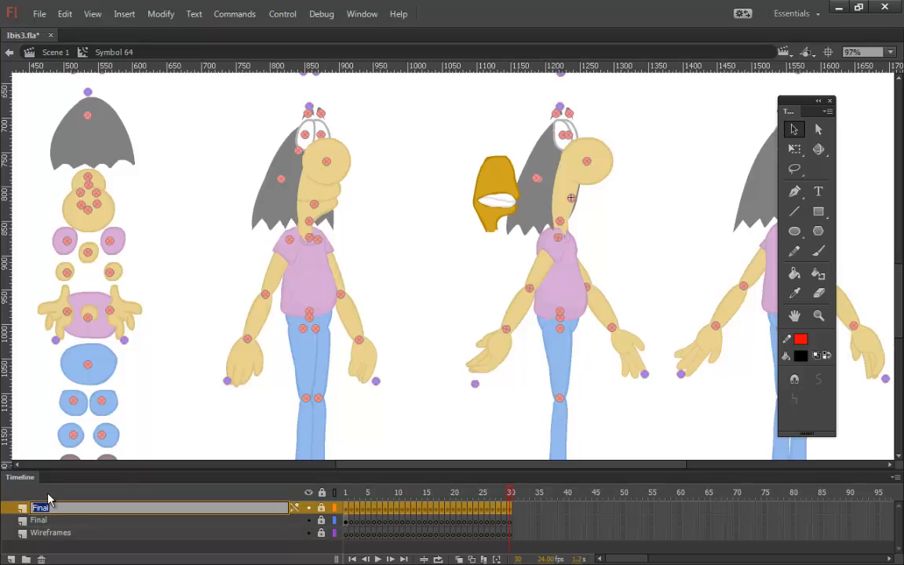
type("Reference")
left_click(267, 533)
left_click(272, 520)
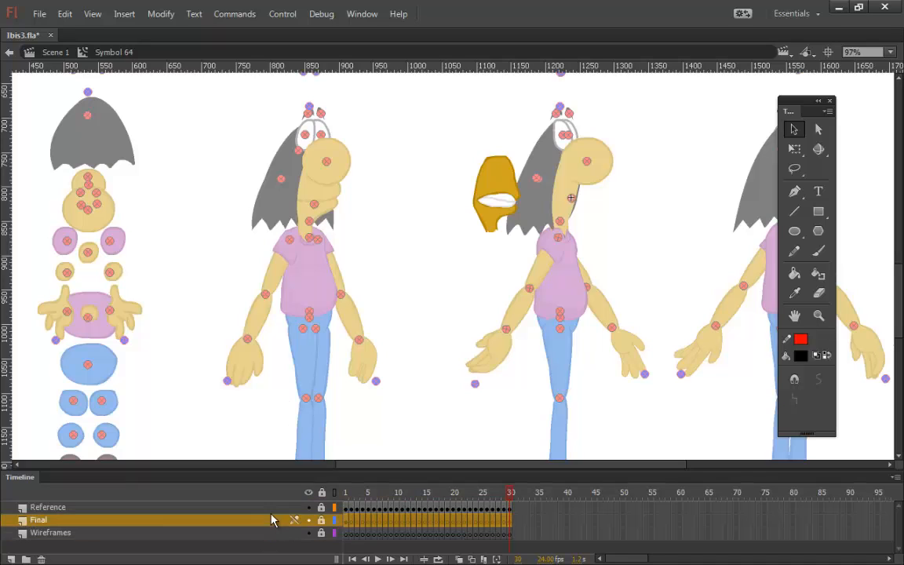
left_click(275, 507)
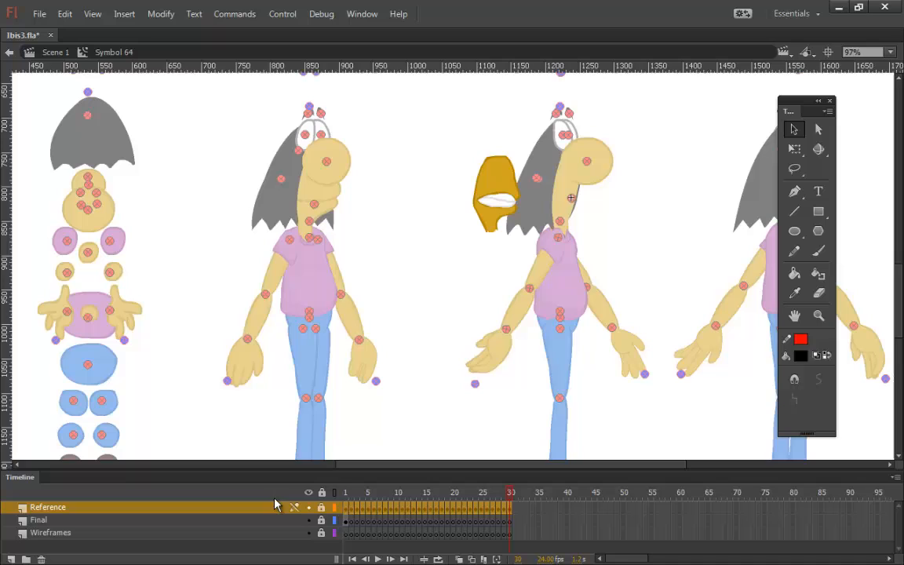
left_click(515, 520)
left_click(518, 532)
left_click(515, 521)
left_click(508, 507)
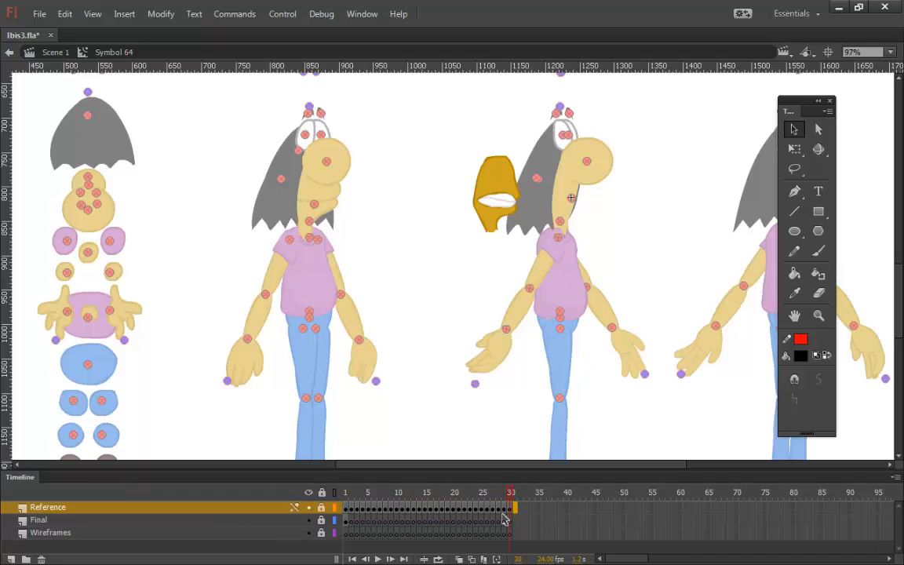
Go to frame 2, unlock the Wireframes layer and activate the Pencil tool for drawing there.
left_click(349, 520)
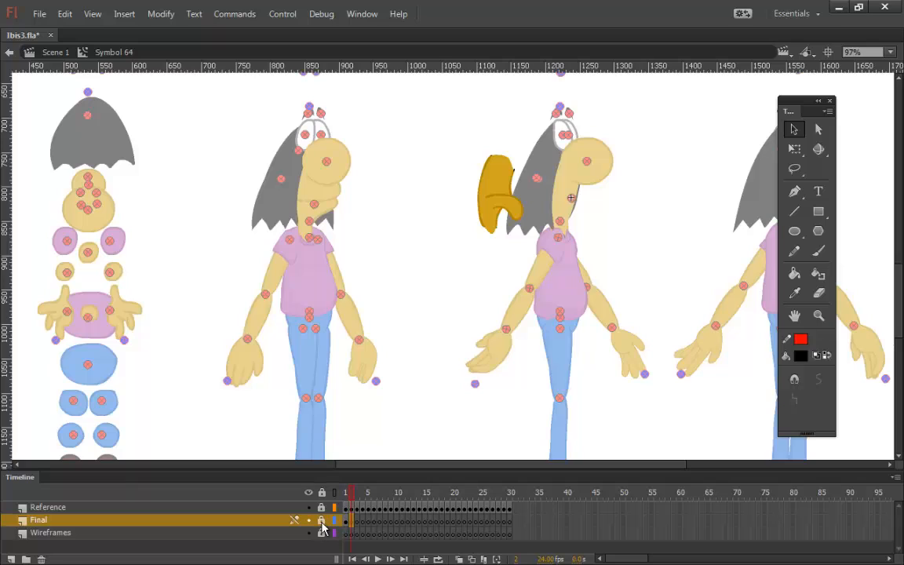
left_click(321, 533)
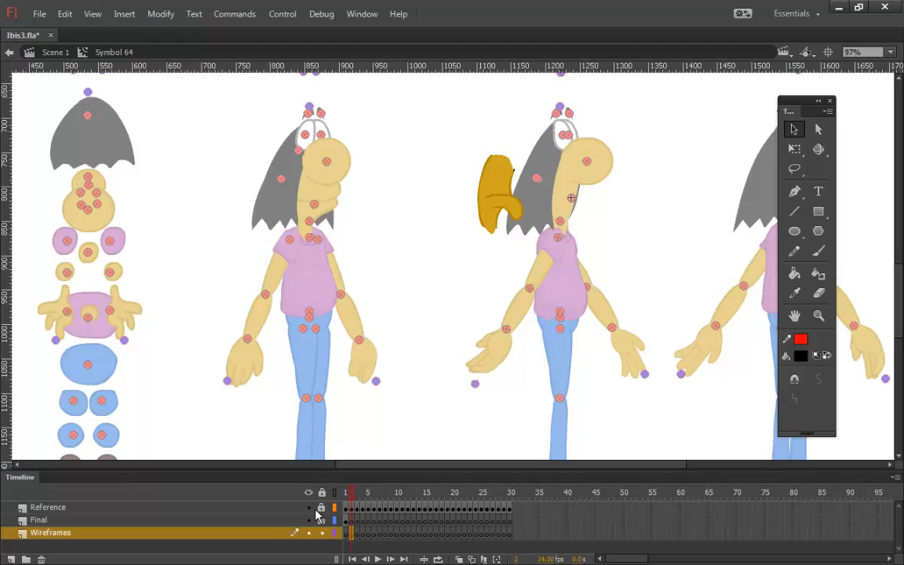
left_click(794, 253)
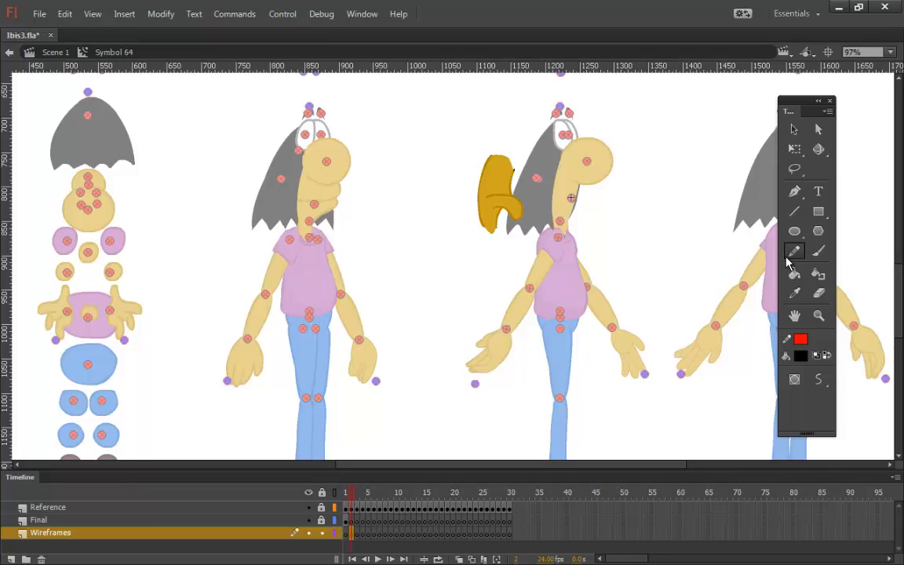
Place a horizontal guide across the reference mouth, level with its lip line.
key("ctrl+equal")
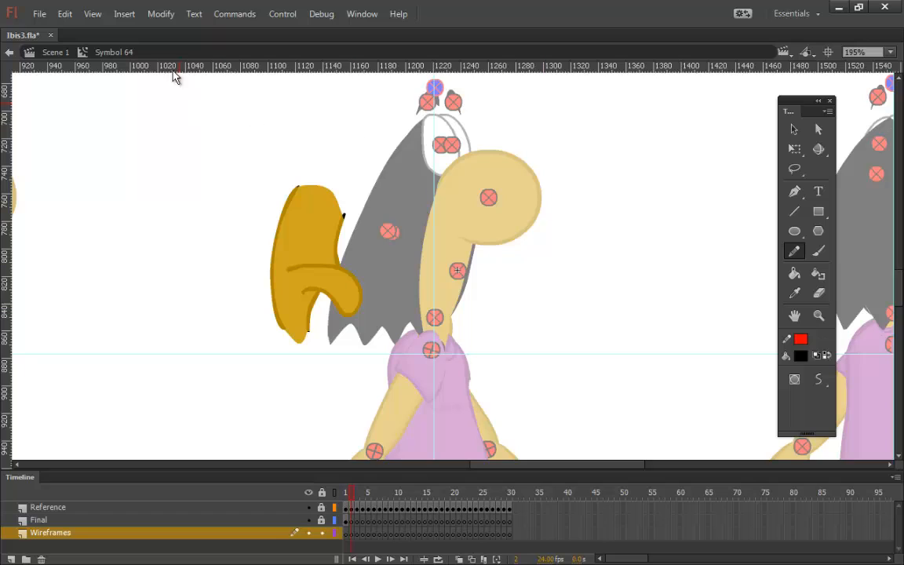
left_click_drag(576, 69, 585, 265)
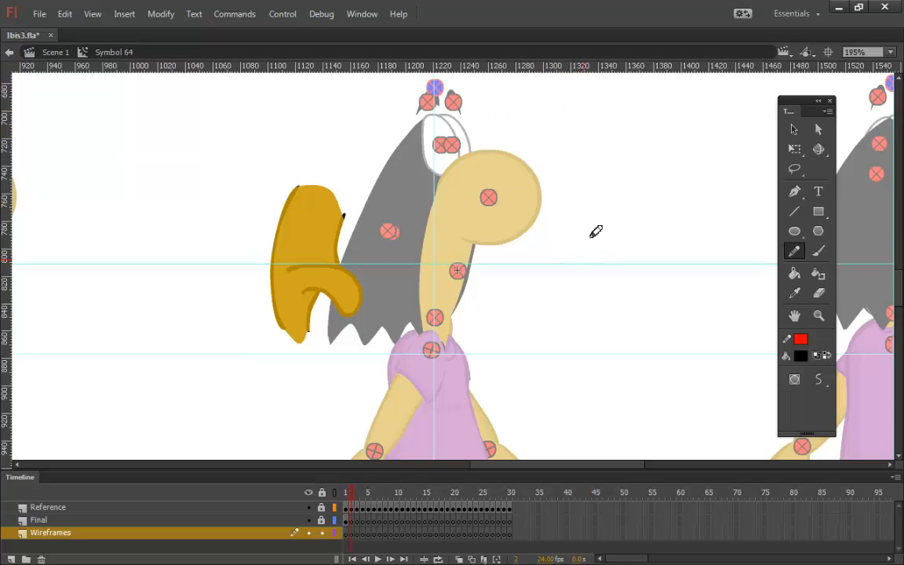
Add a horizontal guide level with the reference's lower beak tip and brush the closed mouth outline on frame 2 in the reference's dark gold.
left_click_drag(606, 67, 612, 314)
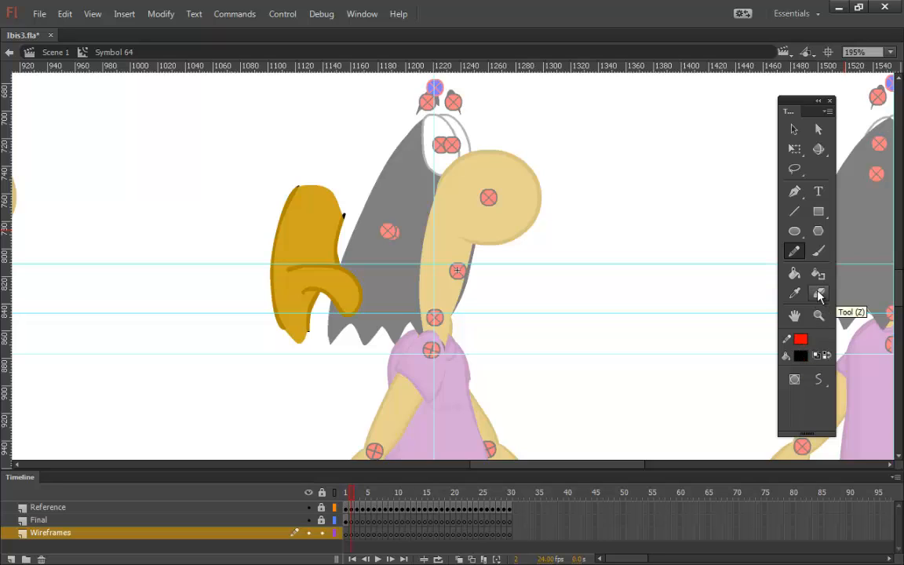
left_click(819, 252)
left_click(800, 356)
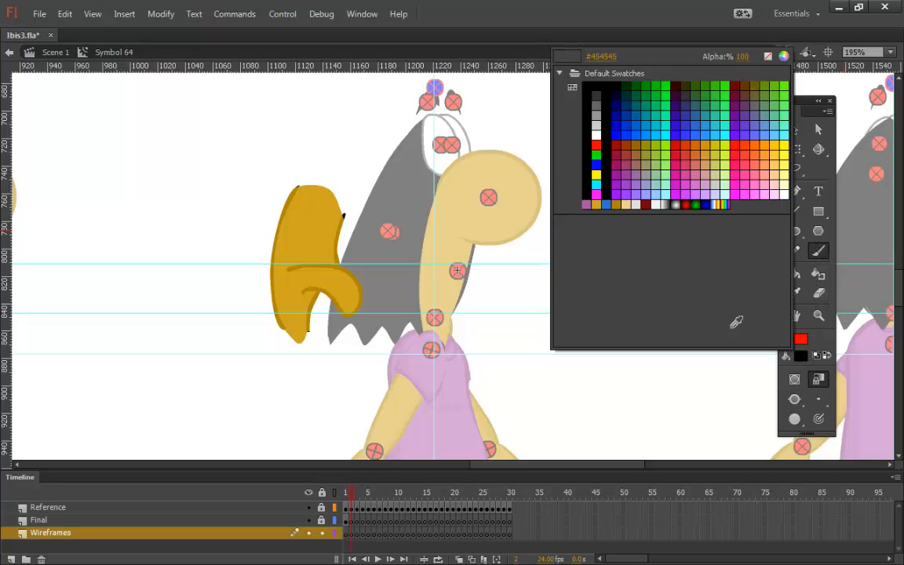
left_click(346, 265)
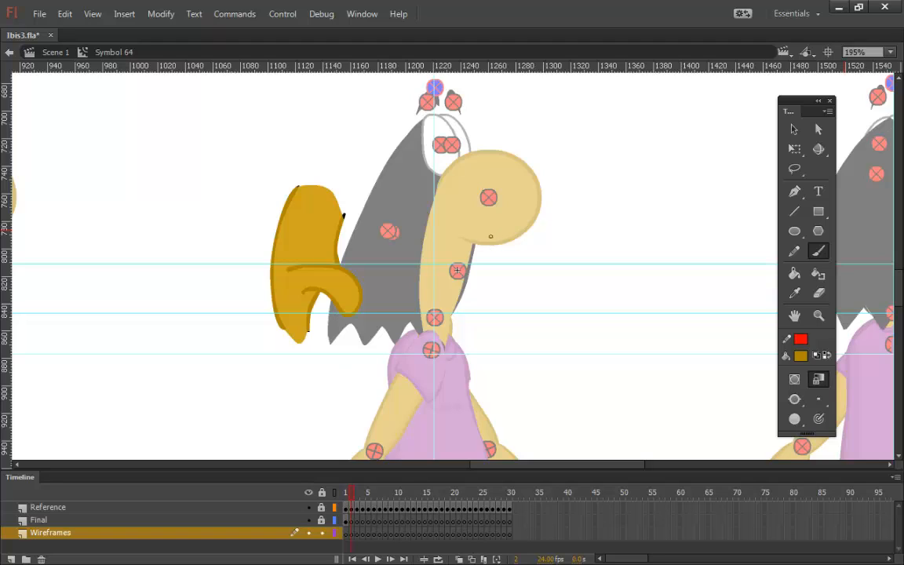
left_click_drag(486, 232, 497, 280)
left_click_drag(456, 271, 500, 265)
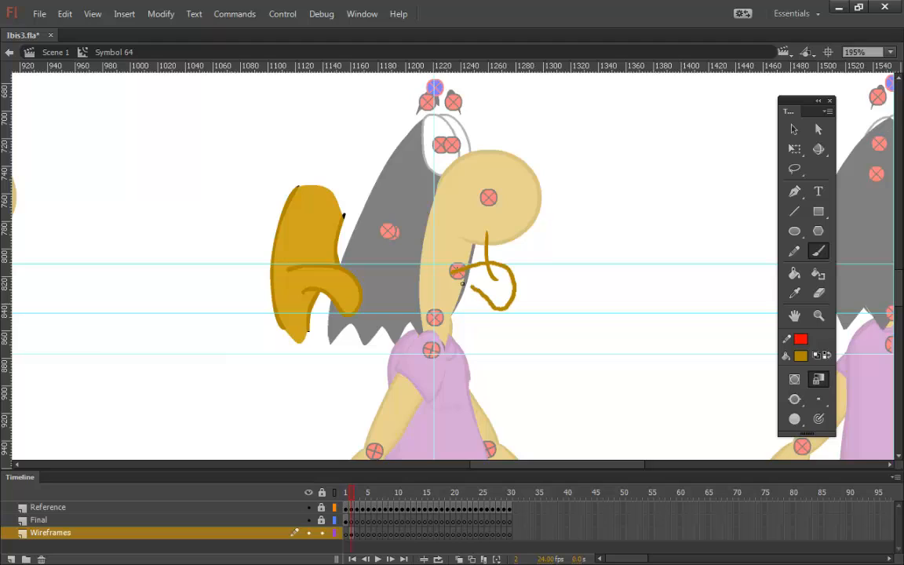
mouse_move(454, 286)
left_mouse_down()
mouse_move(493, 307)
mouse_move(455, 303)
mouse_move(448, 328)
left_mouse_up()
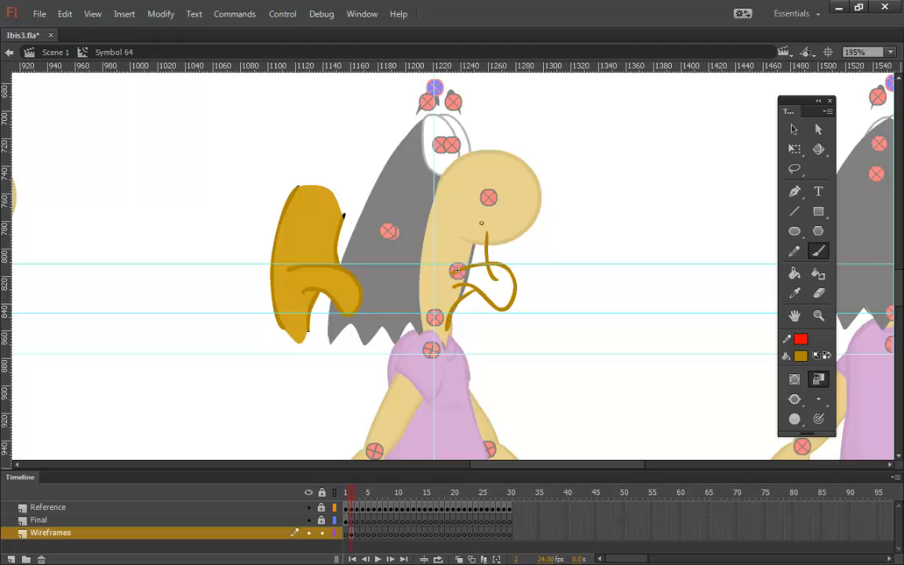
mouse_move(487, 234)
left_mouse_down()
mouse_move(437, 194)
mouse_move(410, 213)
left_mouse_up()
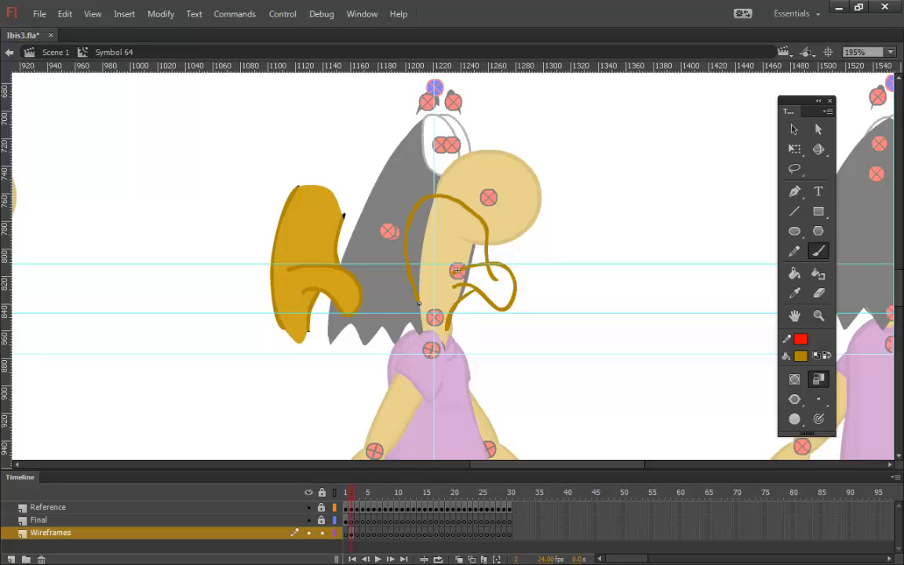
left_click_drag(419, 303, 425, 336)
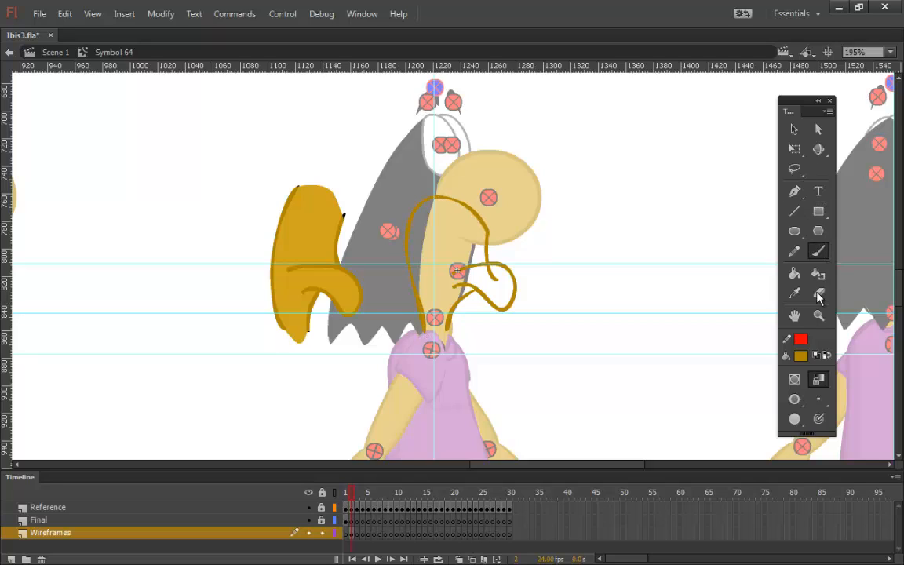
Erase the overshooting stroke inside the beak on frame 2 and close the neck base with a straight line.
key("e")
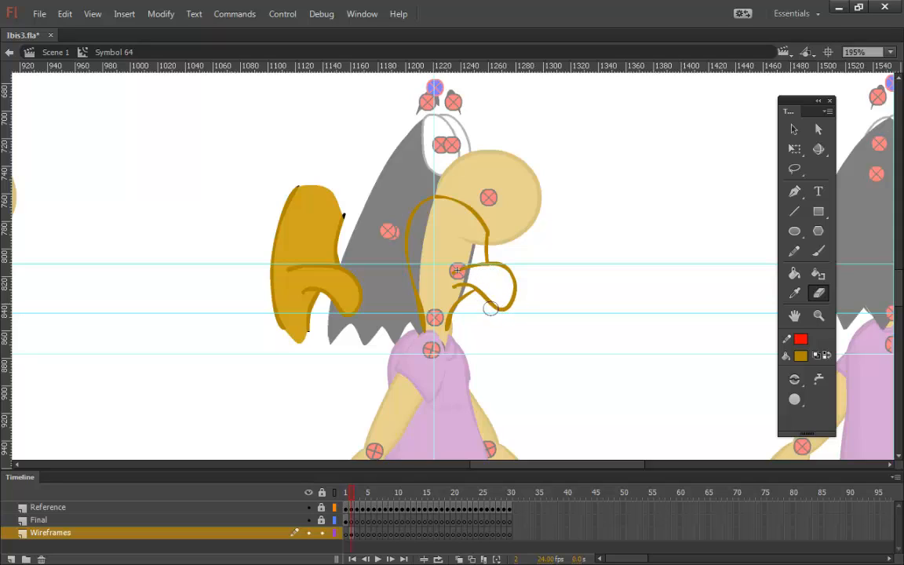
left_click(794, 211)
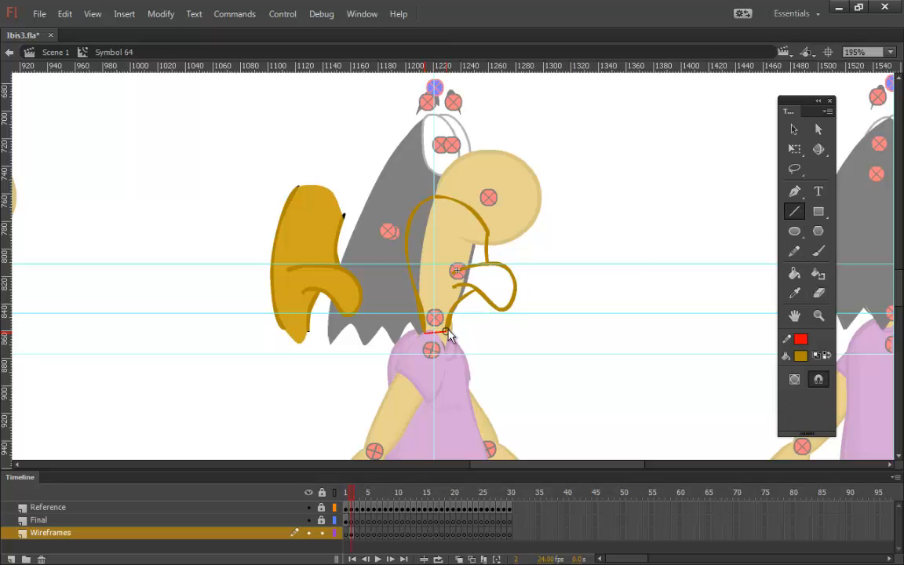
On frame 3 of Wireframes, brush the upper beak, back of the head and chin outline of the open mouth in dark gold.
key(".")
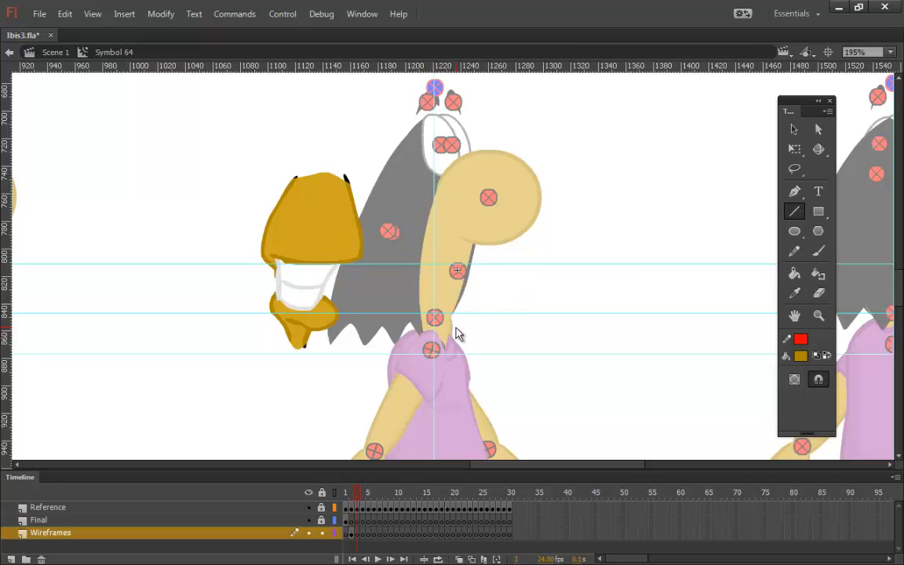
left_click(820, 256)
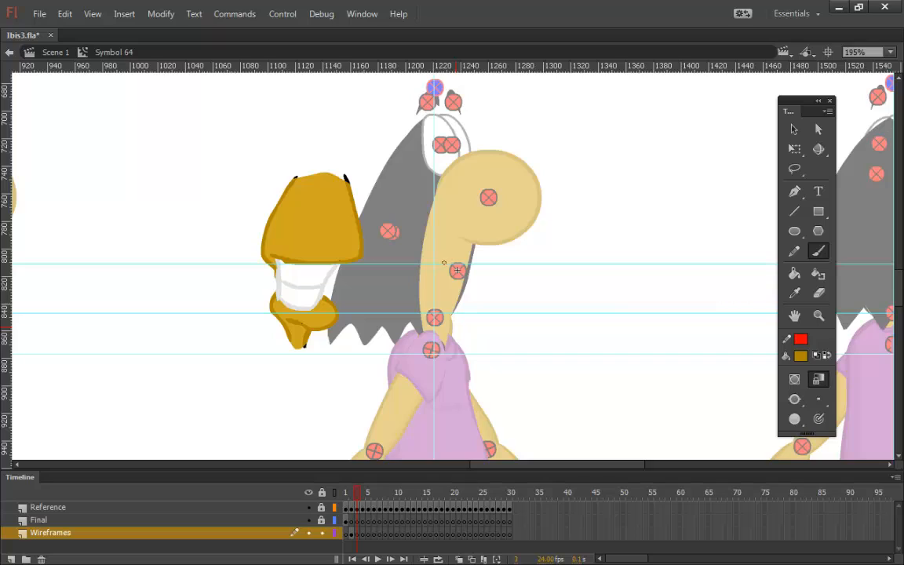
mouse_move(448, 265)
left_mouse_down()
mouse_move(506, 262)
mouse_move(495, 217)
mouse_move(443, 202)
mouse_move(416, 240)
left_mouse_up()
left_click_drag(416, 284, 426, 326)
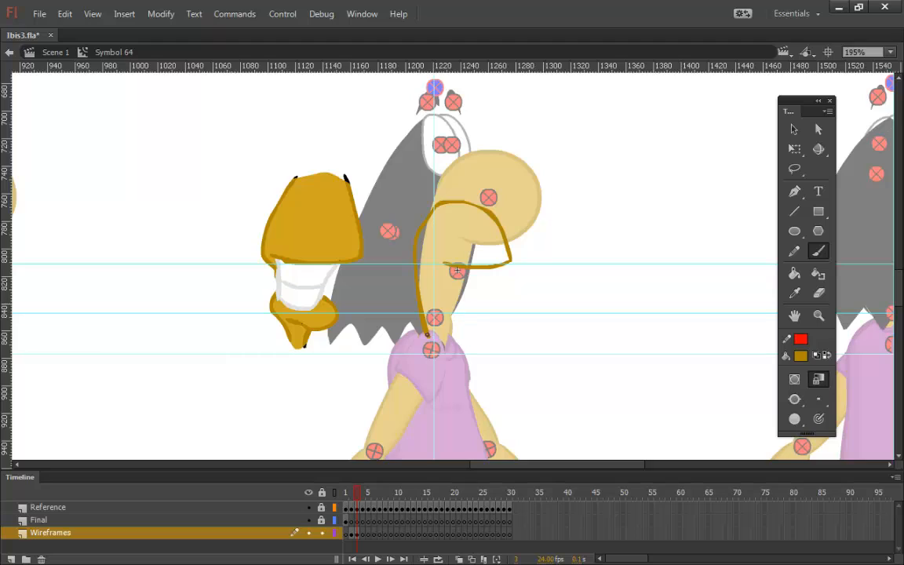
left_click_drag(452, 334, 469, 312)
Paint the teeth outline on frame 3 in the reference's light grey, and the lower lip in dark gold.
left_click(824, 355)
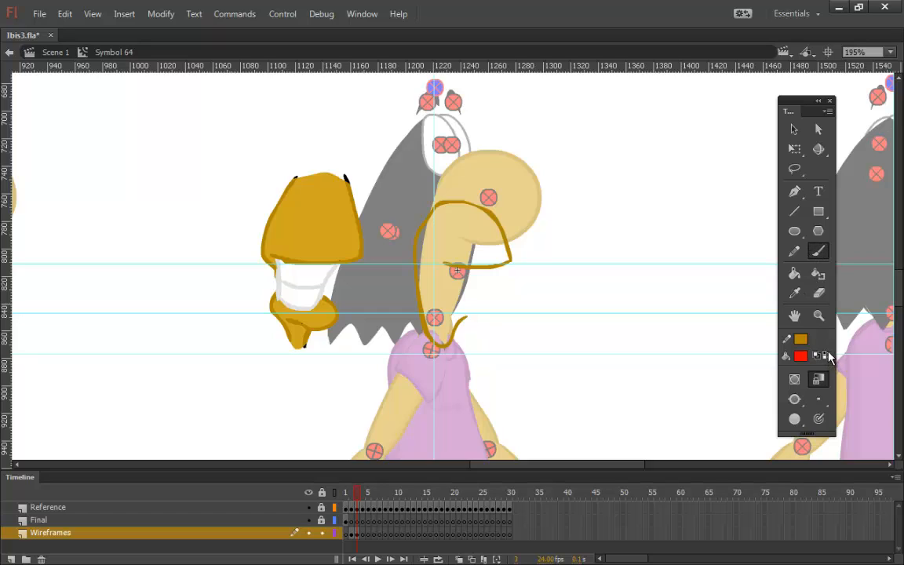
left_click(800, 355)
left_click(325, 282)
left_click_drag(485, 271, 468, 303)
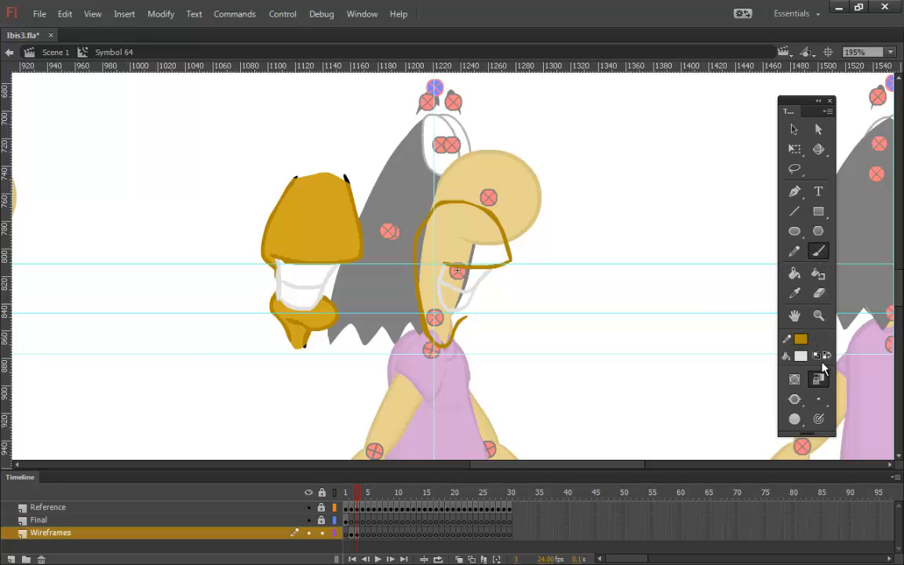
left_click(827, 356)
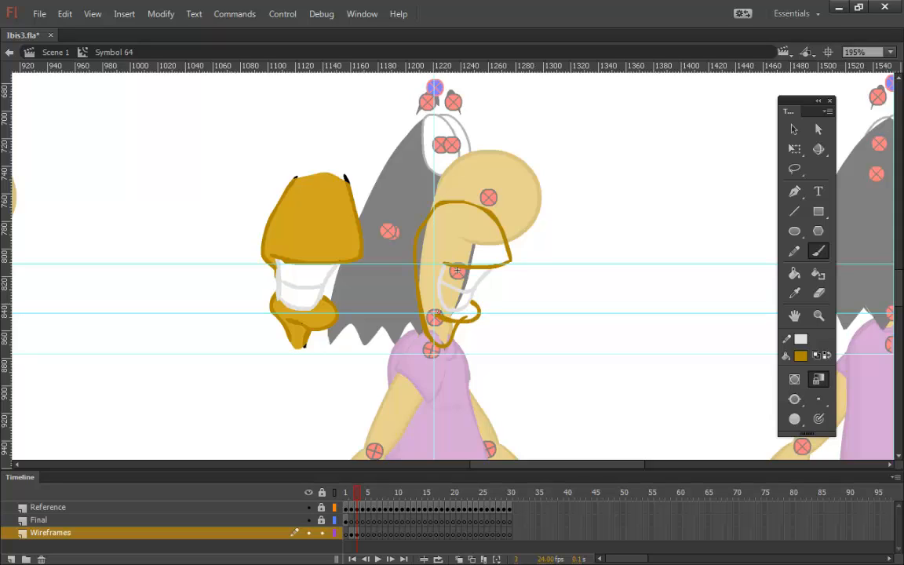
left_click(819, 292)
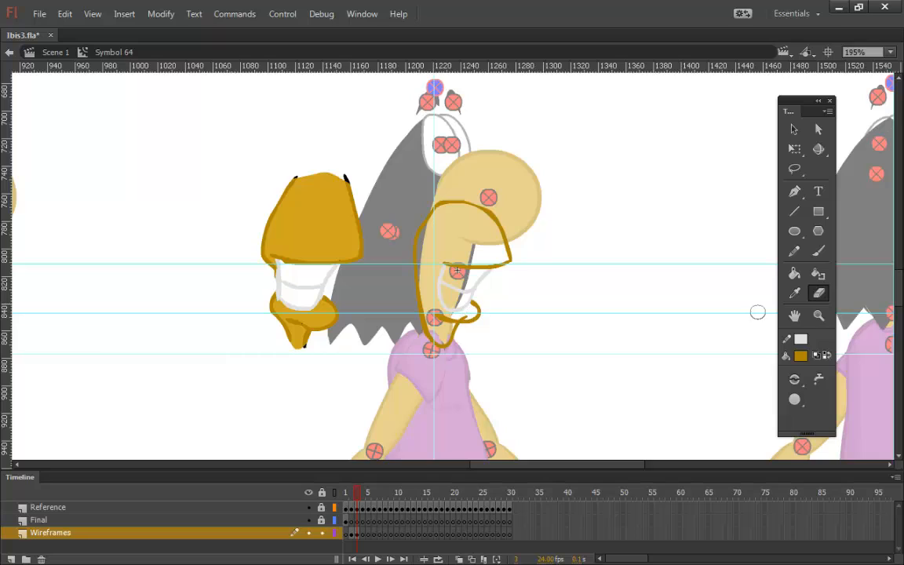
left_click(795, 399)
left_click(829, 401)
key("k")
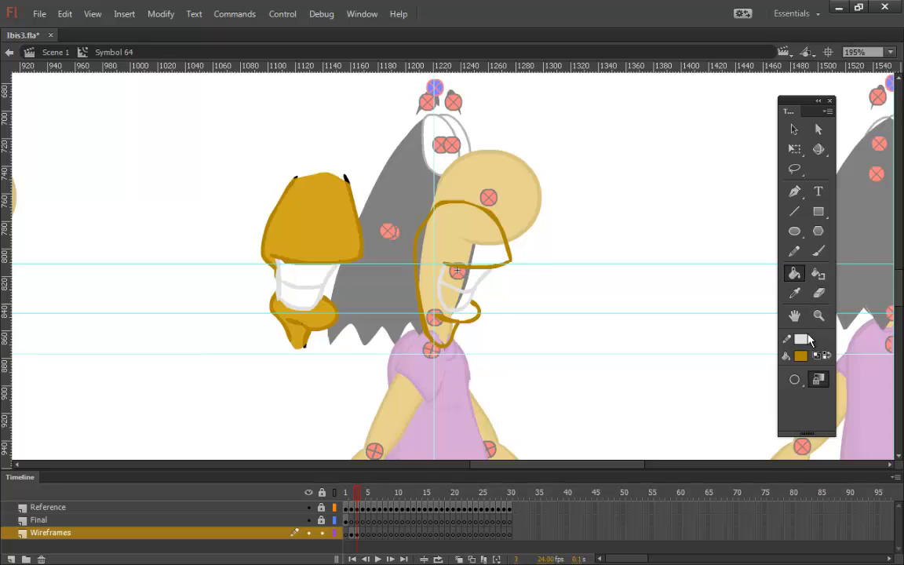
key("x")
left_click(456, 286)
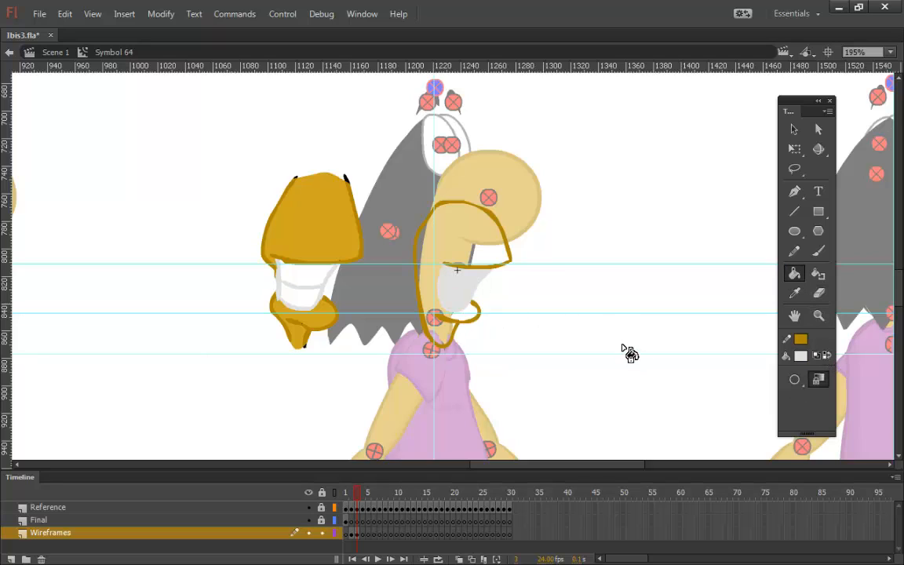
key("ctrl+z")
Fill both rows of teeth on frame 3 with white using the Paint Bucket.
left_click(800, 356)
left_click(593, 122)
left_click(466, 282)
Fill the beaks on frames 3 and 2 with the light gold sampled from the reference mouth.
left_click(801, 356)
left_click(316, 228)
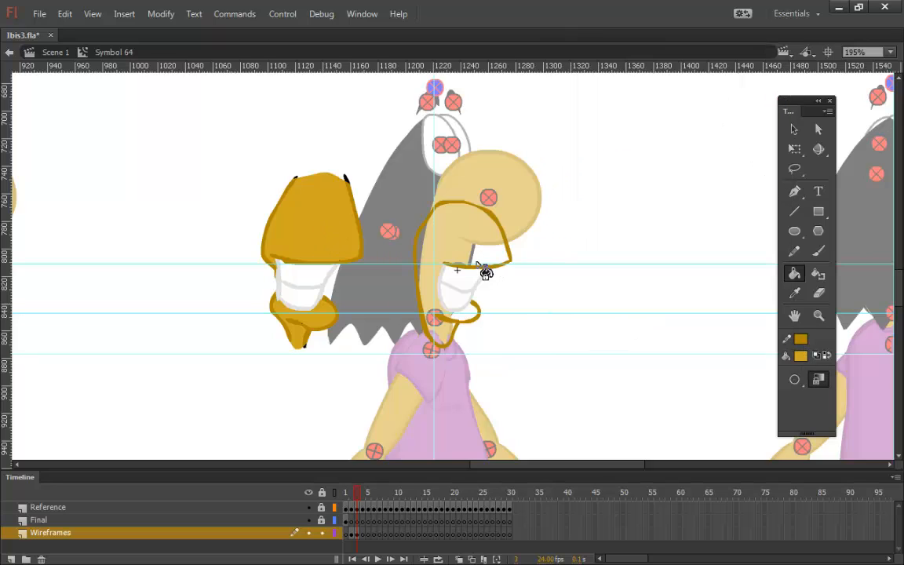
left_click(471, 255)
key("comma")
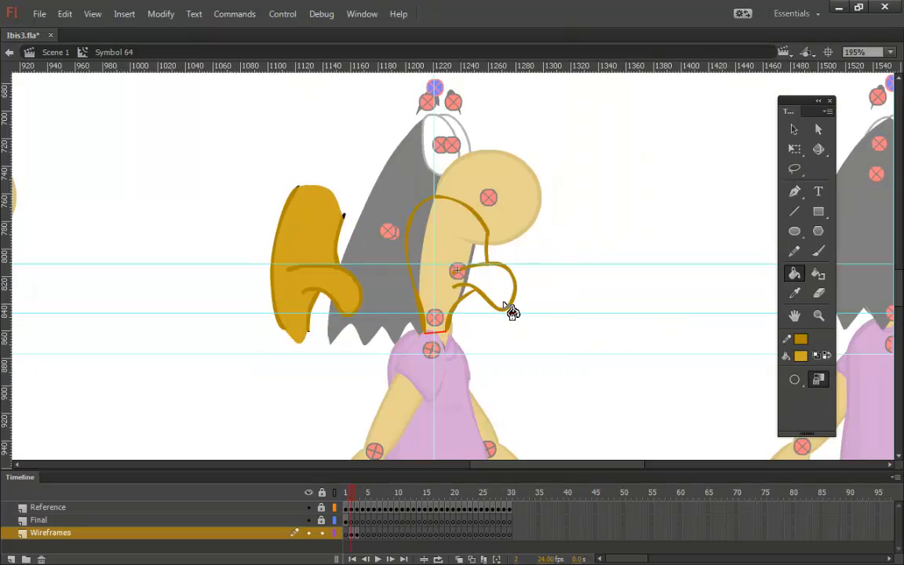
left_click(459, 241)
Flip between frames 3 and 4 to compare the drawn mouth with the neighbouring reference mouth shapes.
key("period")
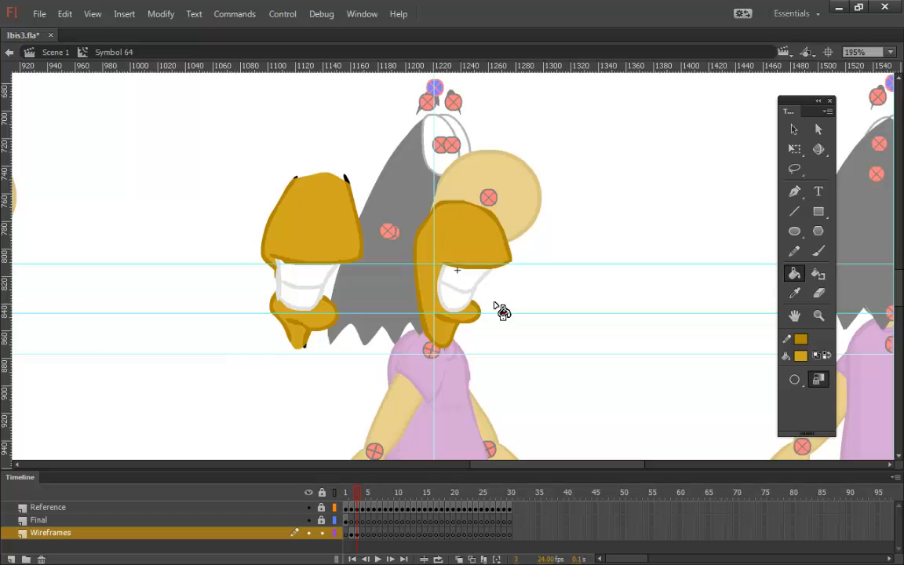
key("period")
key("comma")
key("period")
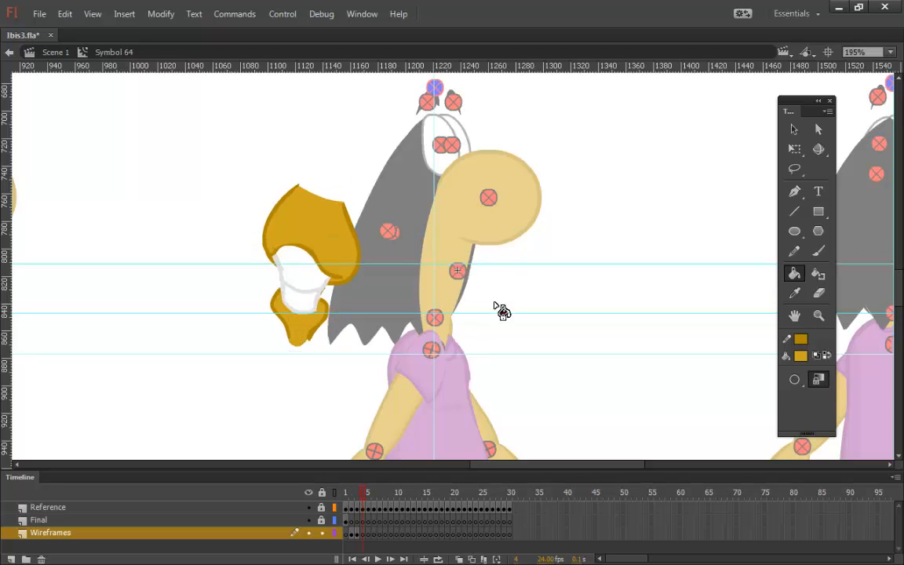
key("comma")
key("period")
key("comma")
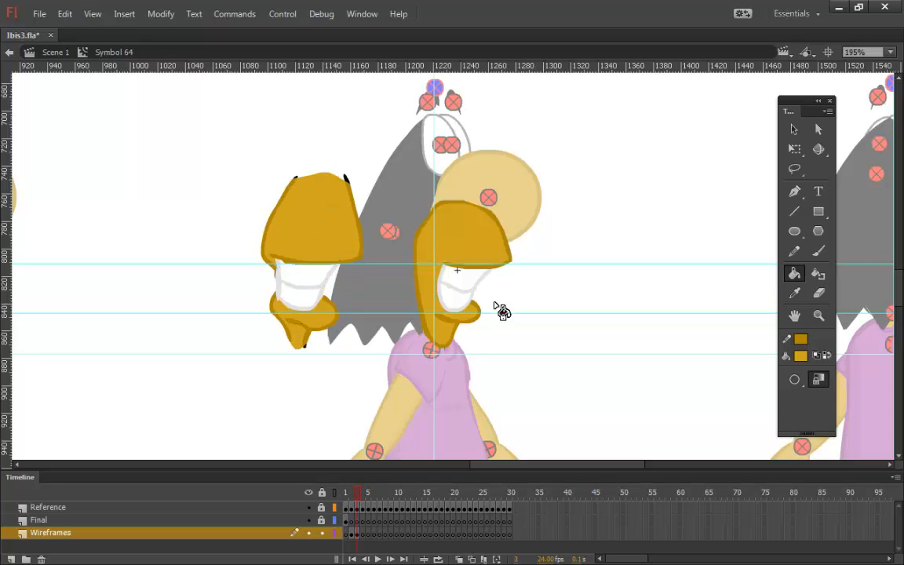
key("period")
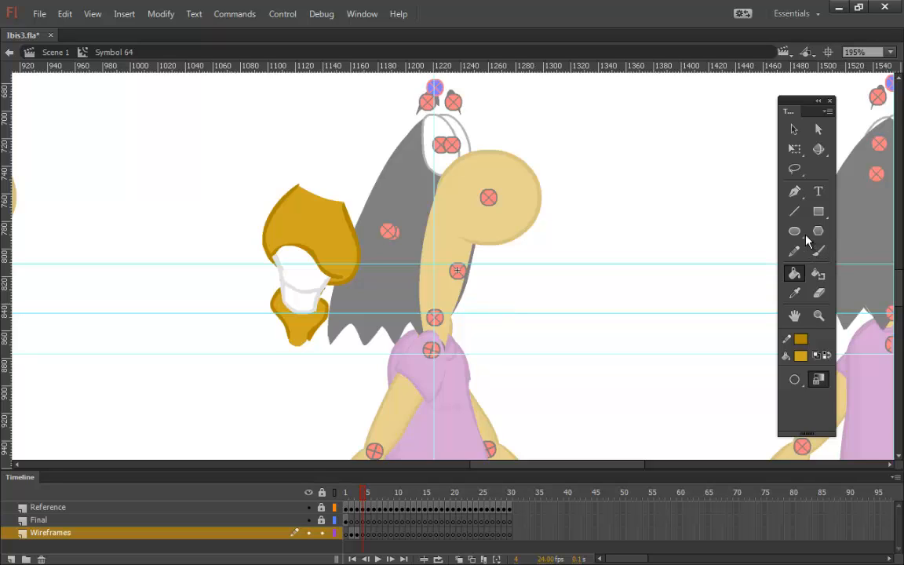
Move the finished mouths on frames 2 and 3 from the Wireframes layer to the same frames of the Final layer.
left_click(795, 251)
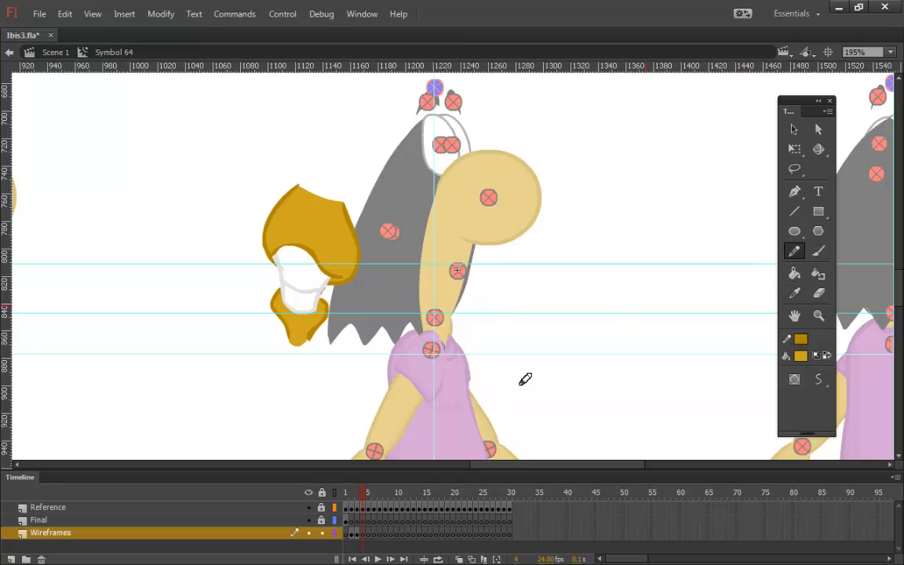
left_click(351, 533)
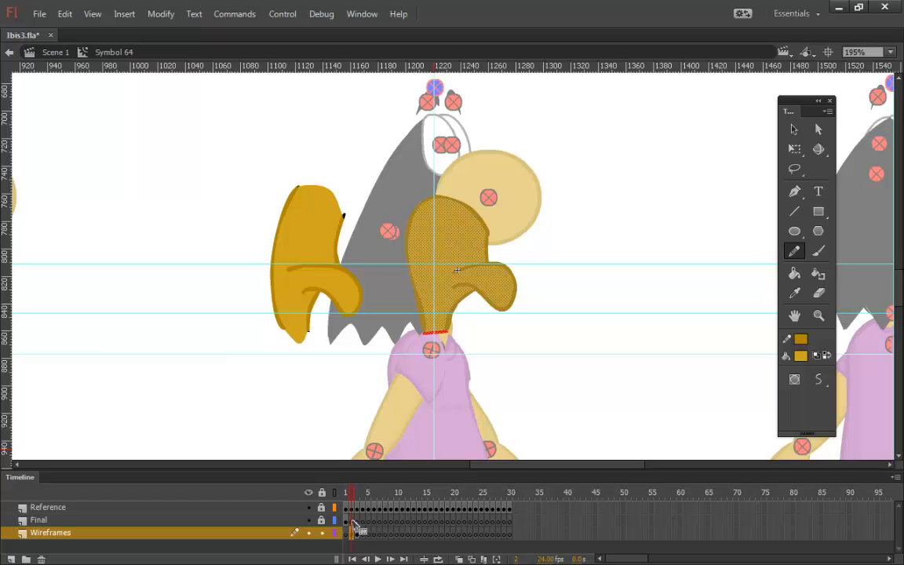
left_click(357, 535)
left_click_drag(358, 535, 360, 522)
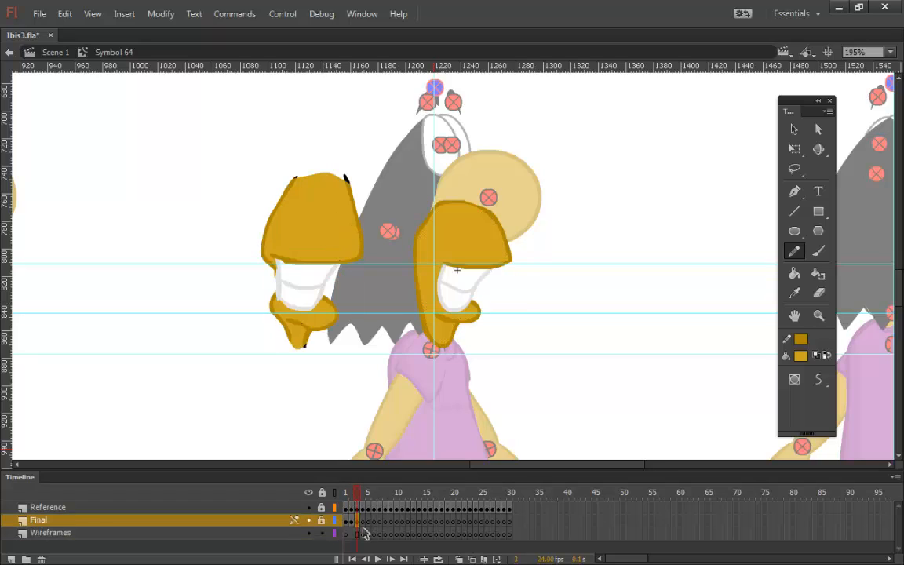
On frame 4 of Wireframes, sketch the open mouth, teeth, lower lip and curved upper beak with the Pencil, following the reference.
left_click(365, 534)
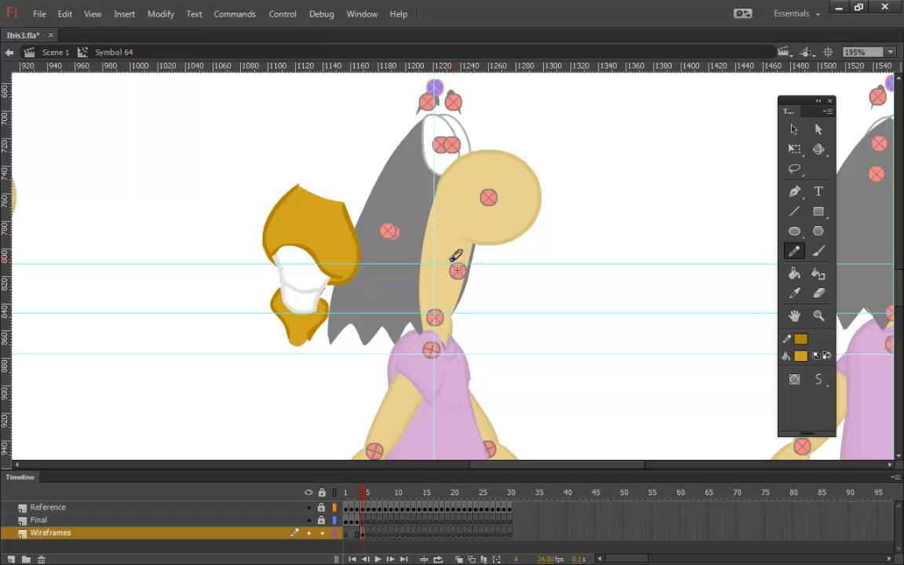
mouse_move(452, 261)
left_mouse_down()
mouse_move(483, 269)
mouse_move(472, 254)
mouse_move(483, 284)
mouse_move(486, 271)
mouse_move(463, 310)
left_mouse_up()
mouse_move(456, 262)
left_mouse_down()
mouse_move(441, 282)
mouse_move(436, 266)
mouse_move(486, 272)
mouse_move(483, 261)
mouse_move(454, 325)
mouse_move(444, 315)
mouse_move(457, 323)
mouse_move(448, 318)
mouse_move(464, 306)
mouse_move(444, 315)
mouse_move(471, 303)
mouse_move(474, 288)
mouse_move(469, 316)
mouse_move(483, 276)
mouse_move(469, 308)
mouse_move(478, 302)
mouse_move(473, 256)
mouse_move(480, 315)
mouse_move(447, 345)
left_mouse_up()
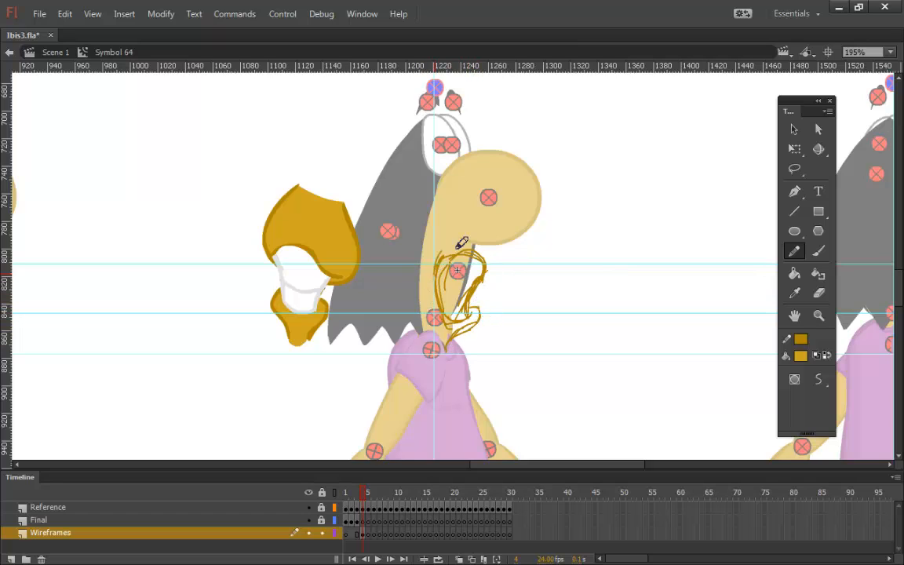
mouse_move(461, 243)
left_mouse_down()
mouse_move(483, 284)
mouse_move(482, 259)
mouse_move(470, 297)
left_mouse_up()
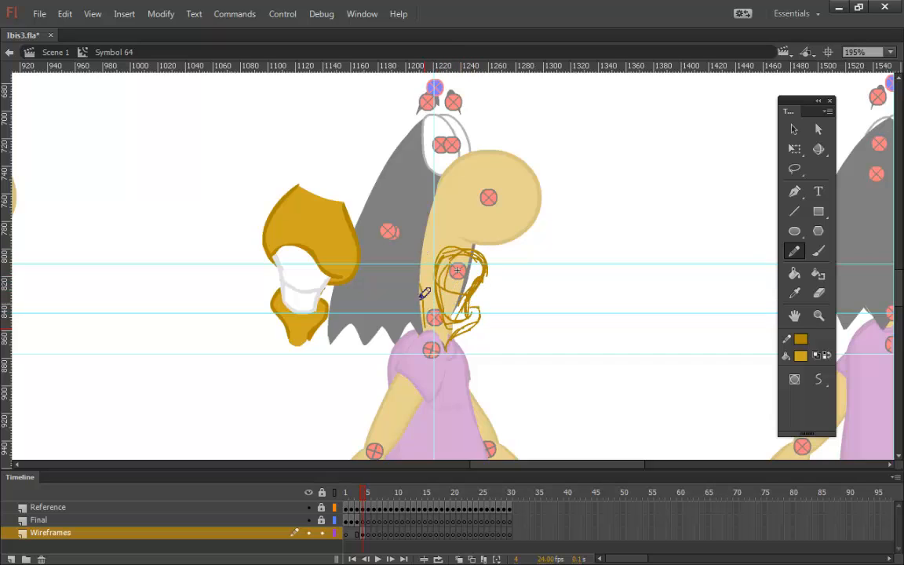
mouse_move(417, 268)
left_mouse_down()
mouse_move(471, 233)
mouse_move(471, 202)
mouse_move(498, 261)
mouse_move(484, 285)
mouse_move(508, 265)
mouse_move(485, 283)
mouse_move(492, 217)
mouse_move(487, 276)
left_mouse_up()
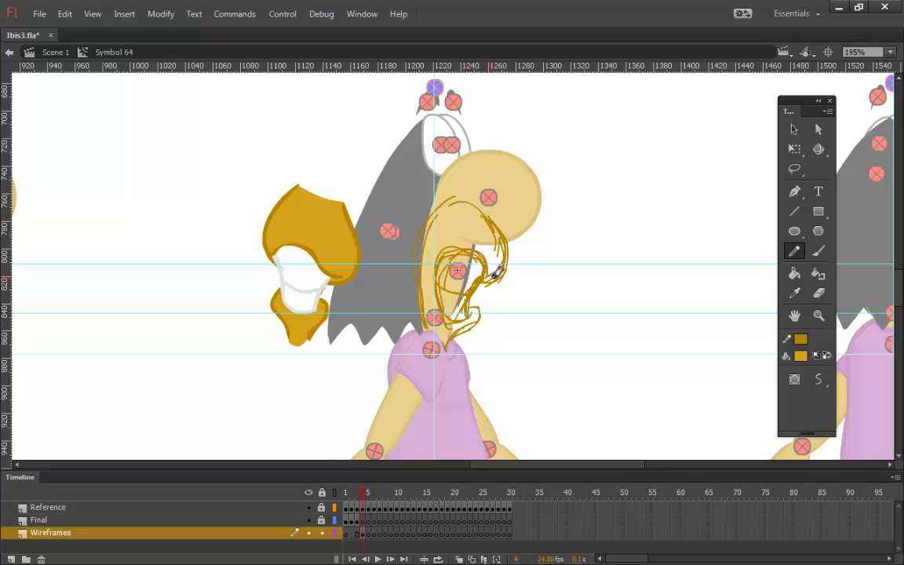
Lock Wireframes, display it as outlines, and trace the frame 4 mouth sketch on the Final layer with the Brush in dark gold.
left_click(321, 533)
left_click(363, 520)
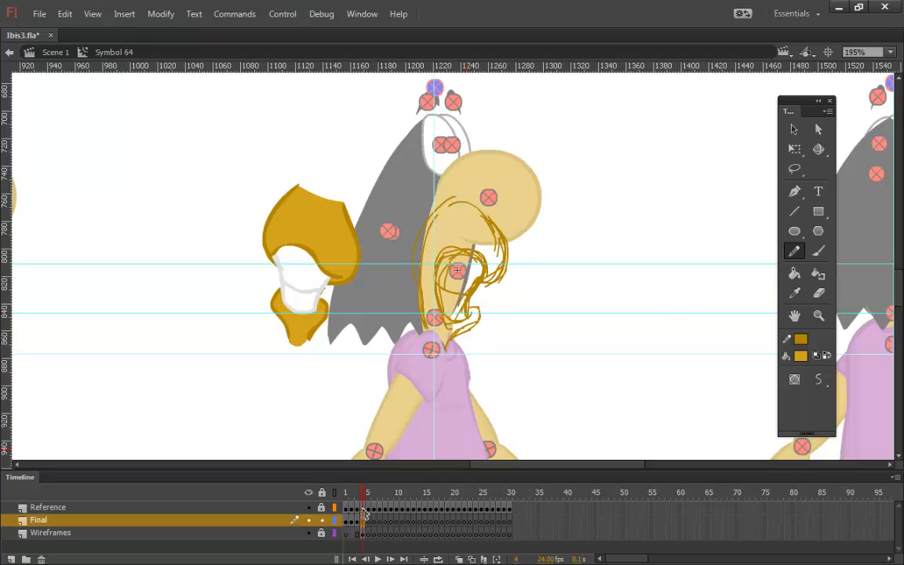
left_click(819, 251)
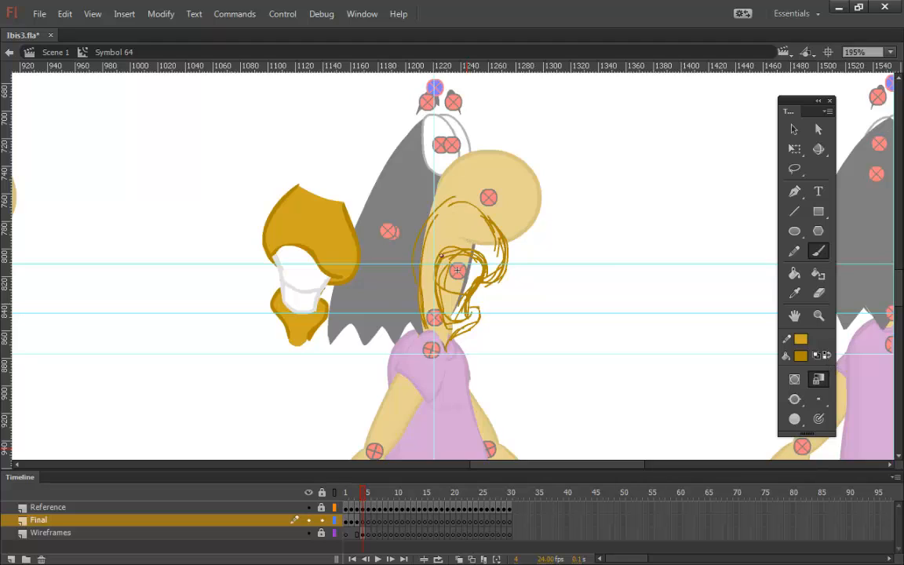
mouse_move(434, 260)
left_mouse_down()
mouse_move(463, 248)
mouse_move(482, 272)
left_mouse_up()
left_click(335, 533)
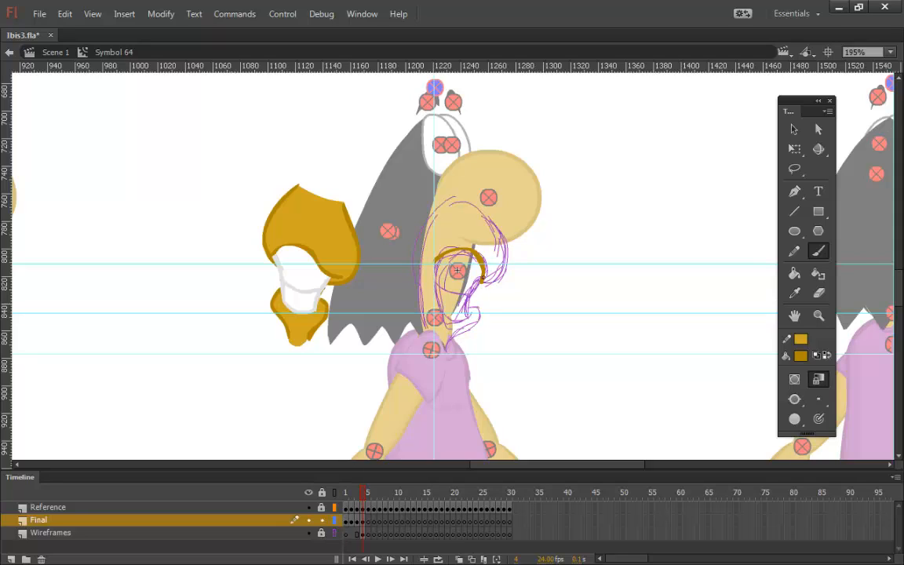
mouse_move(485, 279)
left_mouse_down()
mouse_move(503, 259)
mouse_move(498, 222)
mouse_move(478, 198)
mouse_move(446, 196)
mouse_move(420, 221)
mouse_move(416, 269)
mouse_move(424, 330)
mouse_move(471, 314)
mouse_move(475, 298)
mouse_move(472, 317)
mouse_move(450, 317)
mouse_move(474, 307)
mouse_move(447, 324)
mouse_move(481, 317)
mouse_move(445, 342)
left_mouse_up()
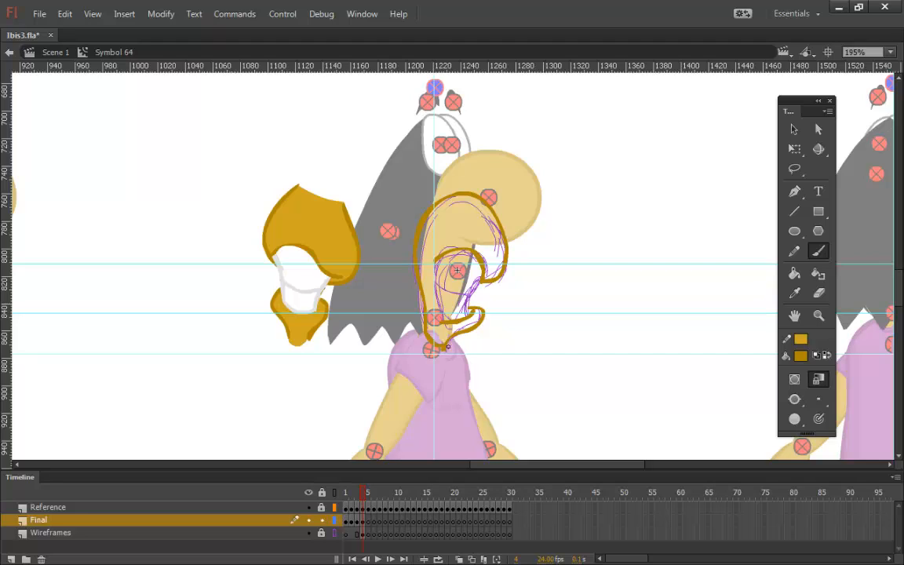
Sample the light grey of the reference teeth and paint the frame 4 teeth lines on Final with the Brush.
left_click(796, 294)
left_click(293, 270)
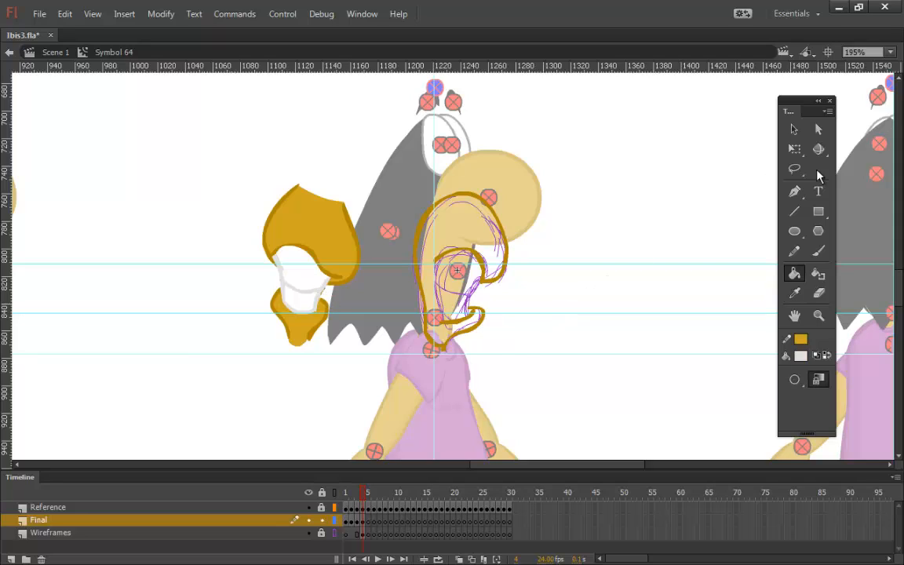
left_click(818, 251)
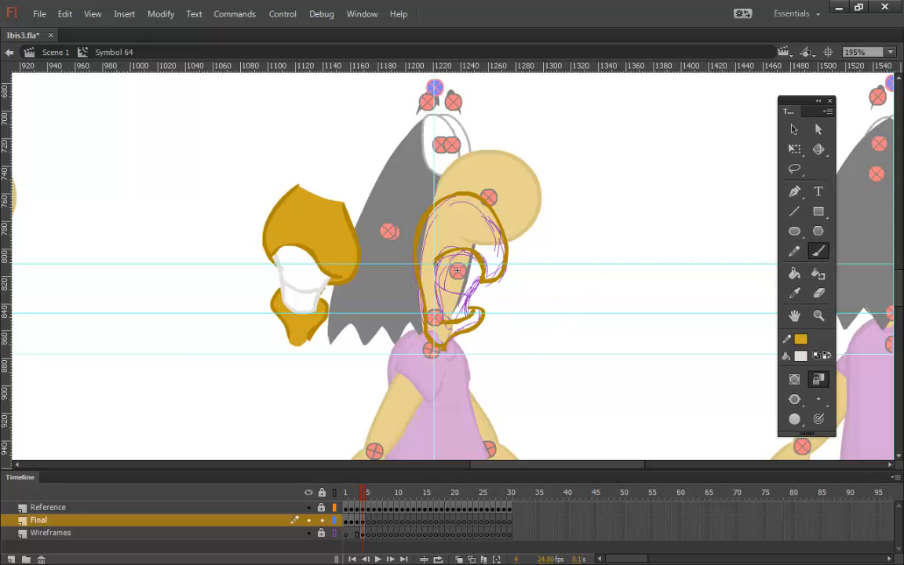
left_click_drag(434, 273, 445, 321)
left_click_drag(475, 283, 470, 301)
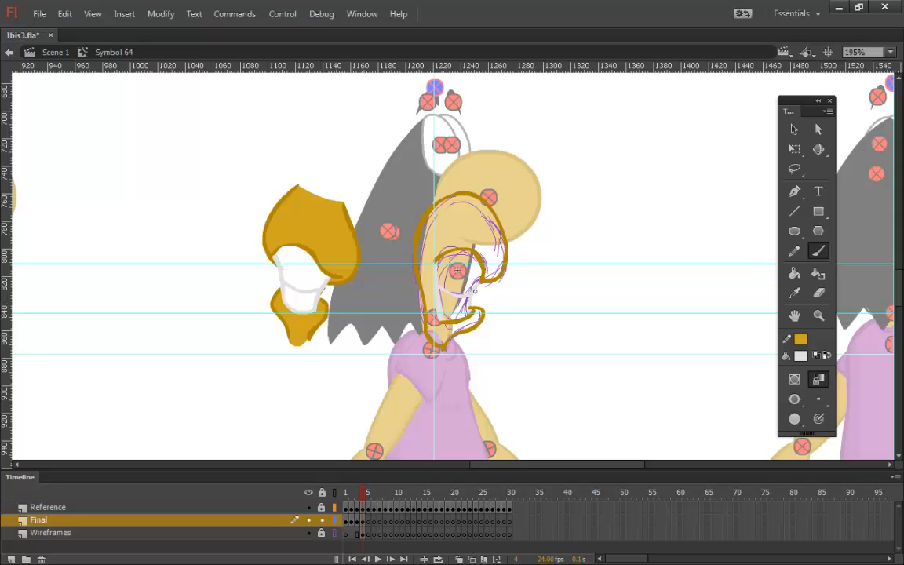
Fill the frame 4 beak and lower lip with the reference's gold and the teeth with its white.
key("i")
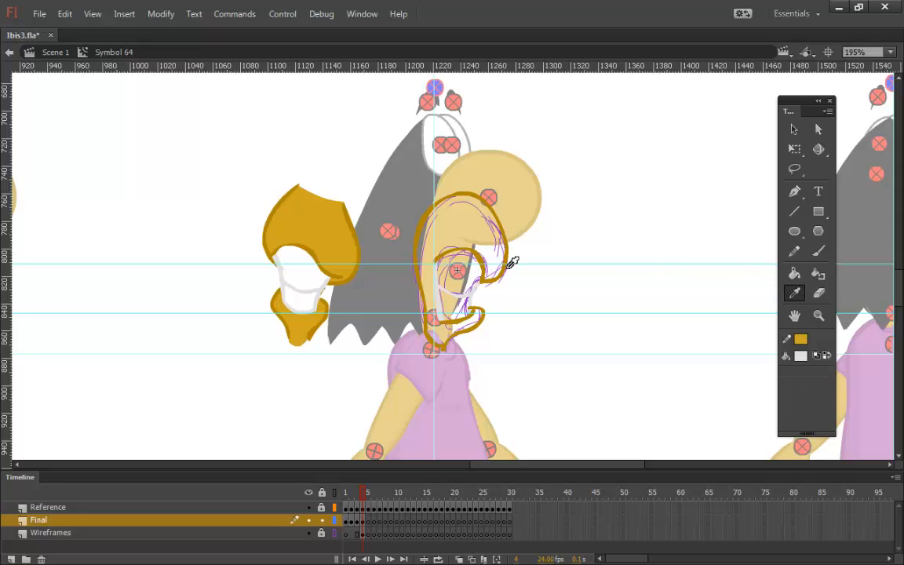
left_click(493, 249)
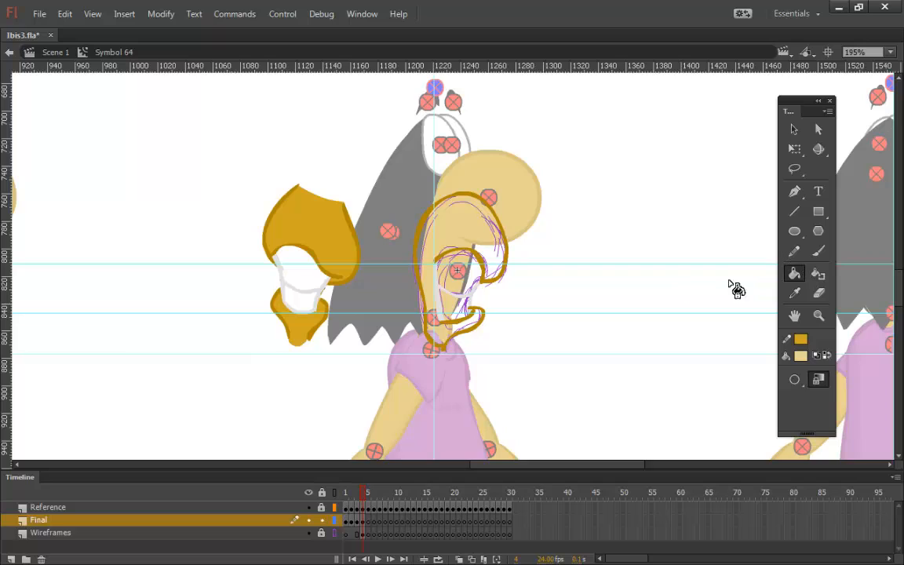
left_click(795, 293)
left_click(312, 236)
left_click(430, 232)
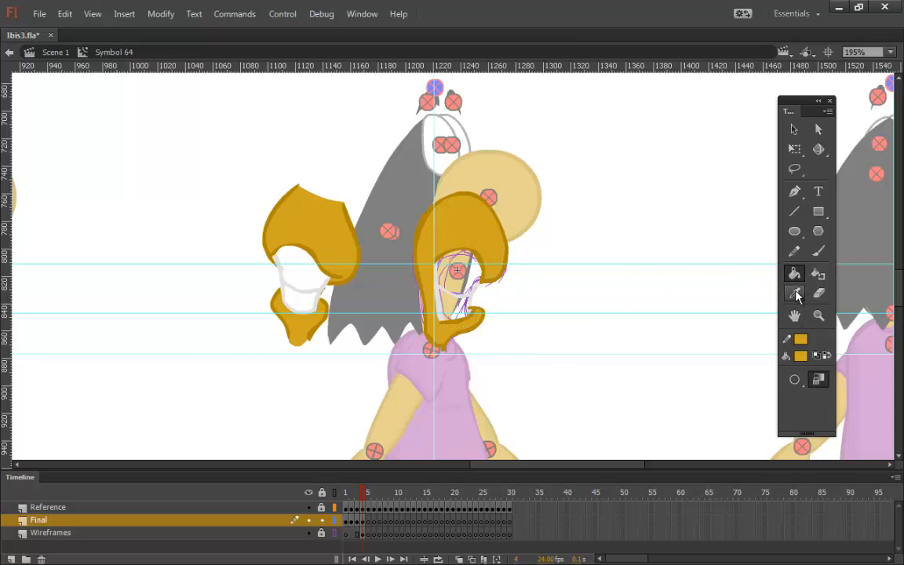
left_click(794, 293)
left_click(292, 271)
left_click(474, 287)
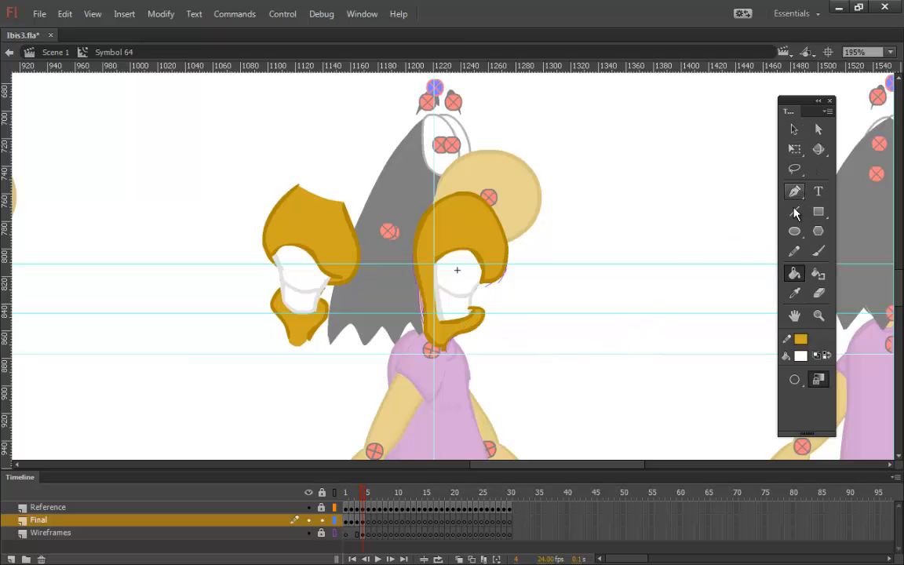
Trim the lower tips of the mouths on frames 4, 3 and 2 of the Final layer with the Eraser.
left_click(819, 293)
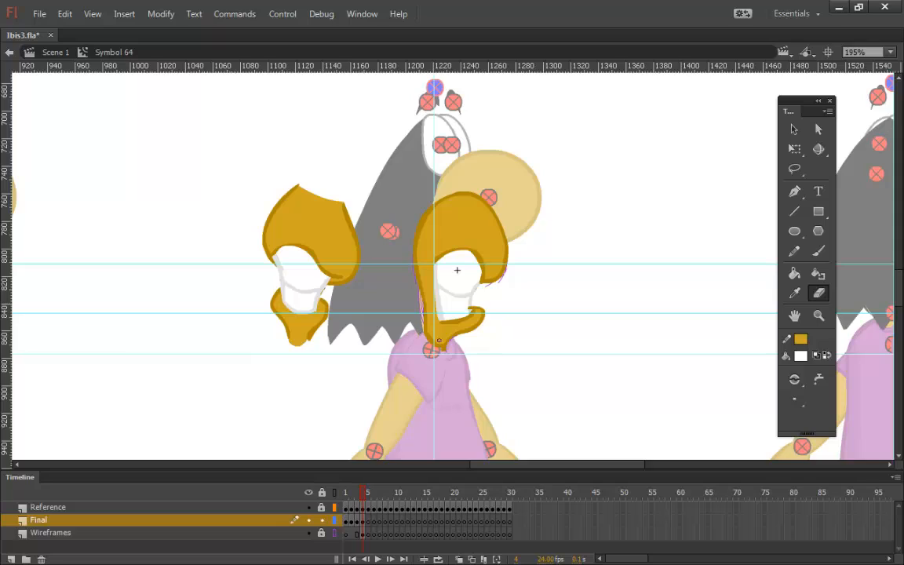
mouse_move(421, 329)
left_mouse_down()
mouse_move(457, 353)
mouse_move(413, 320)
mouse_move(455, 347)
mouse_move(414, 321)
mouse_move(451, 344)
mouse_move(420, 330)
left_mouse_up()
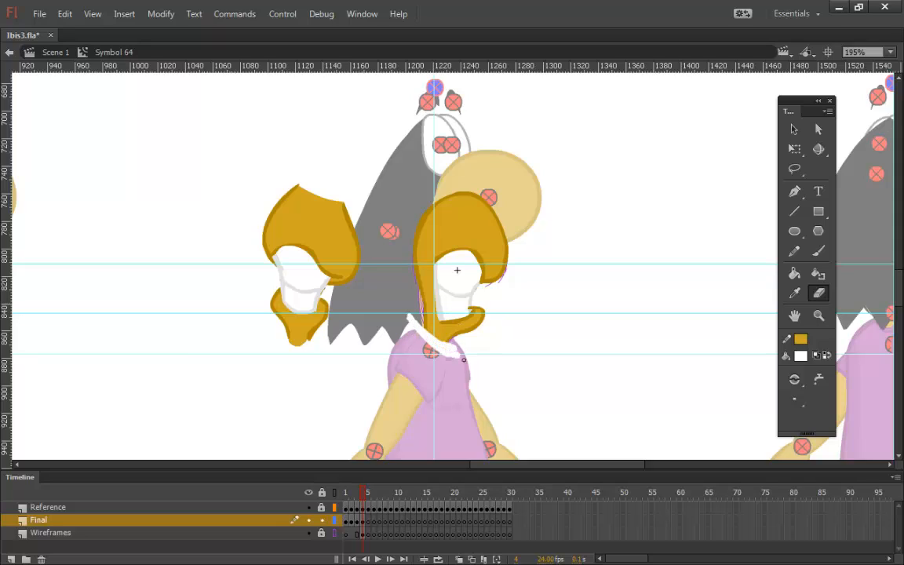
left_click_drag(464, 360, 480, 369)
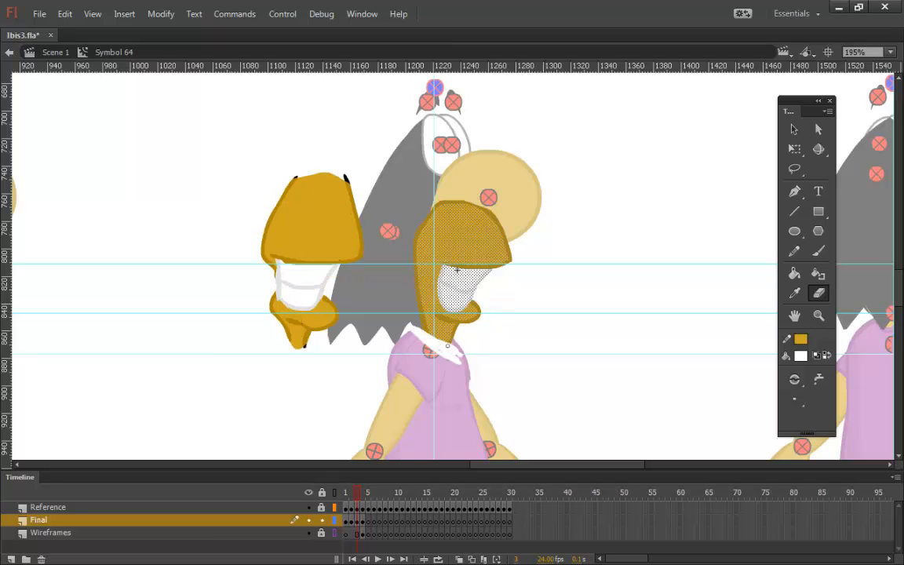
left_click(479, 366)
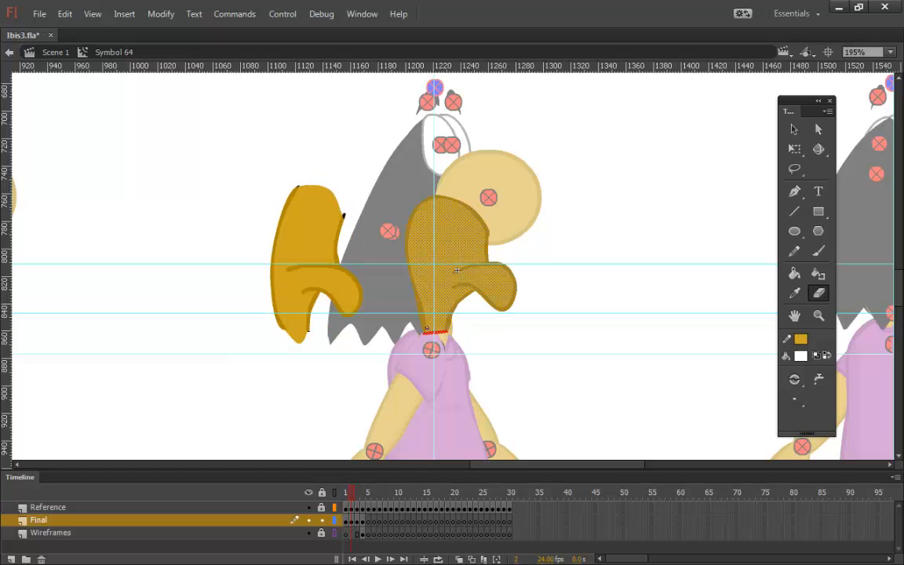
left_click_drag(417, 331, 414, 330)
key("ctrl+z")
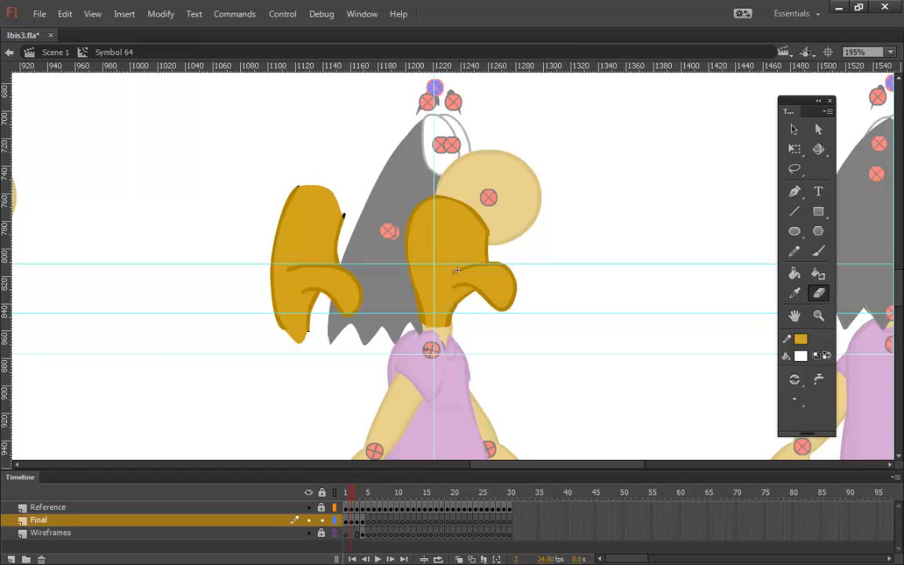
key("period")
key("period")
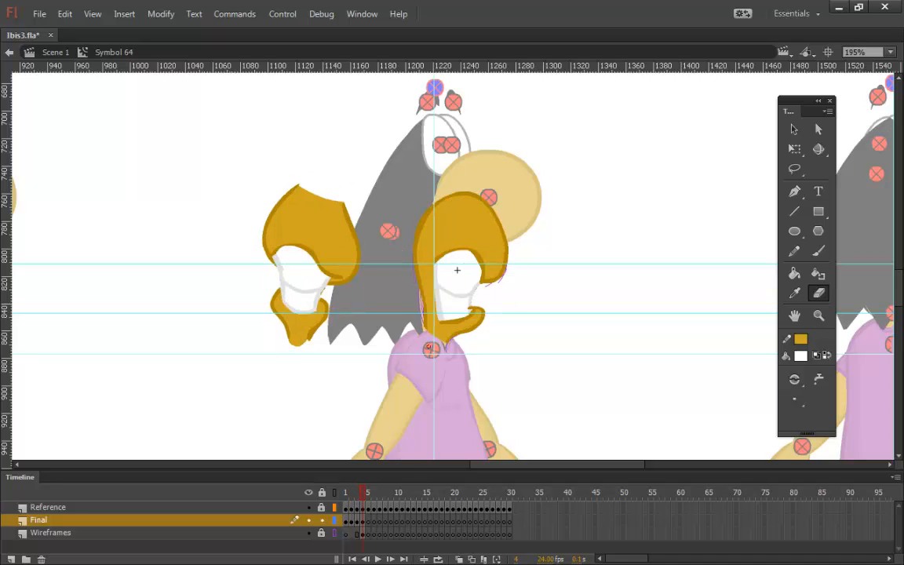
key("period")
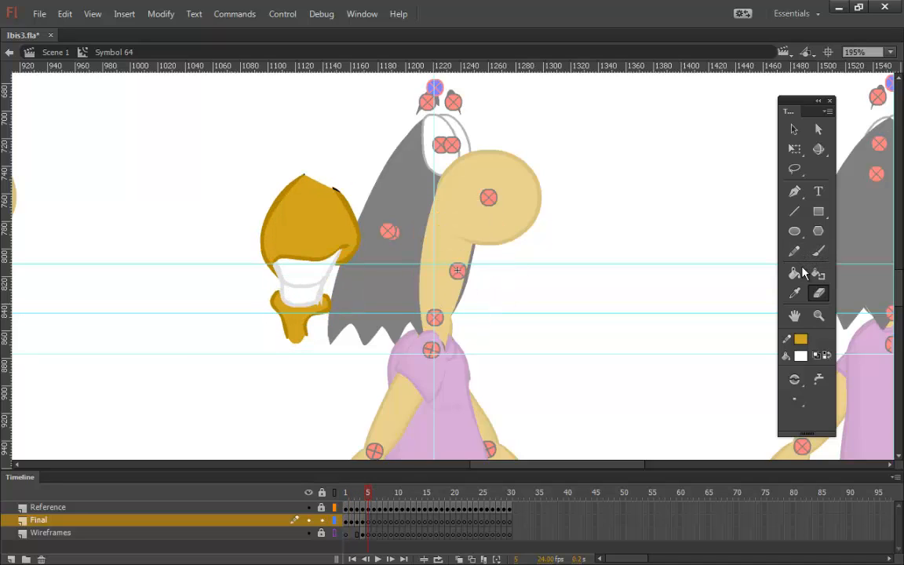
left_click(797, 251)
left_click_drag(443, 266, 477, 269)
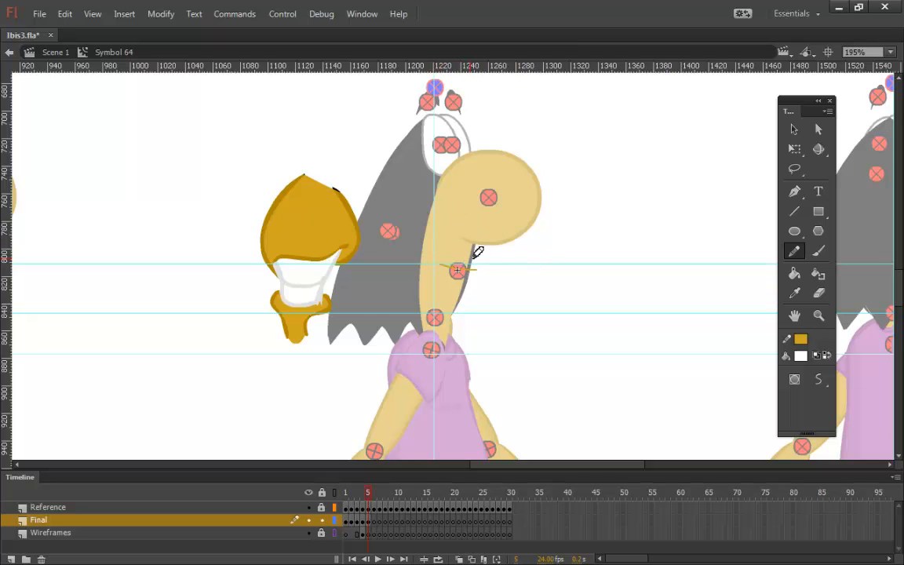
left_click(368, 534)
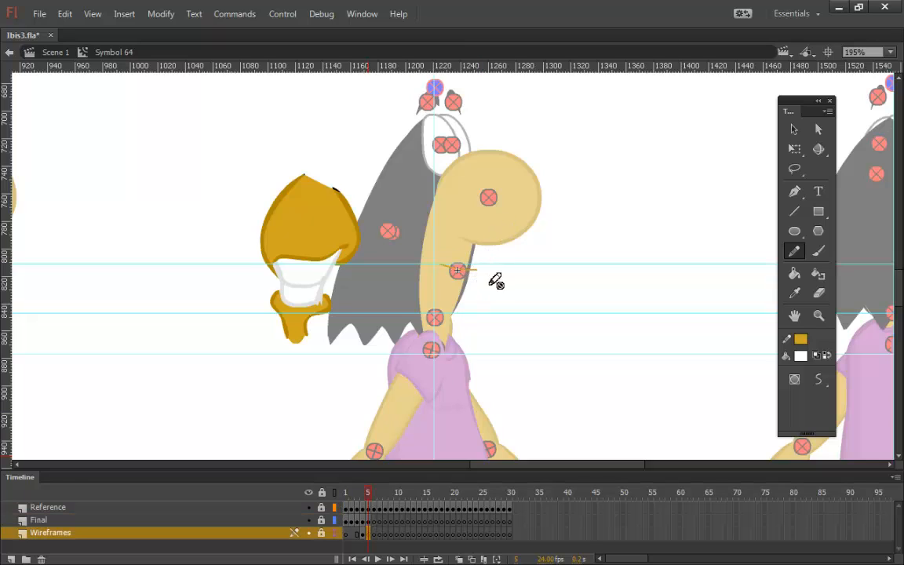
left_click(796, 134)
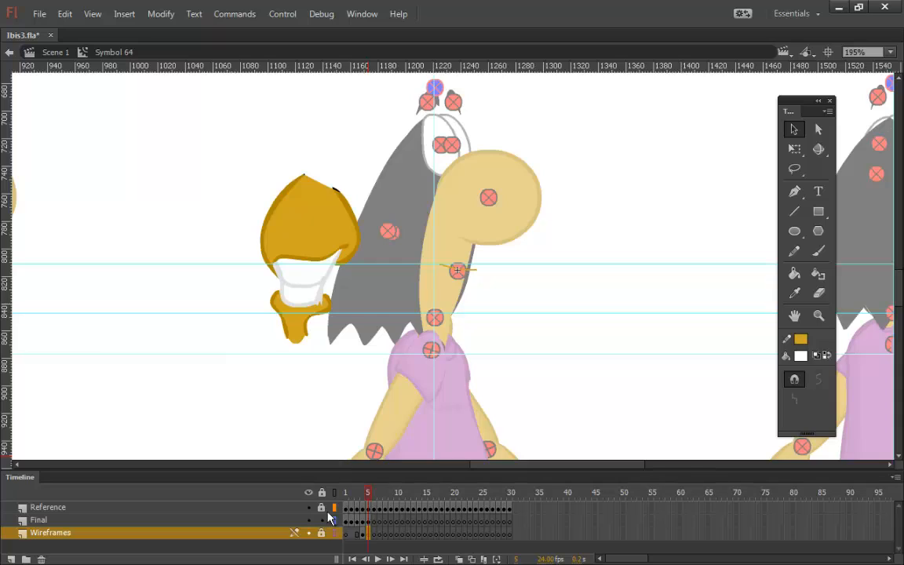
left_click(476, 269)
key("Delete")
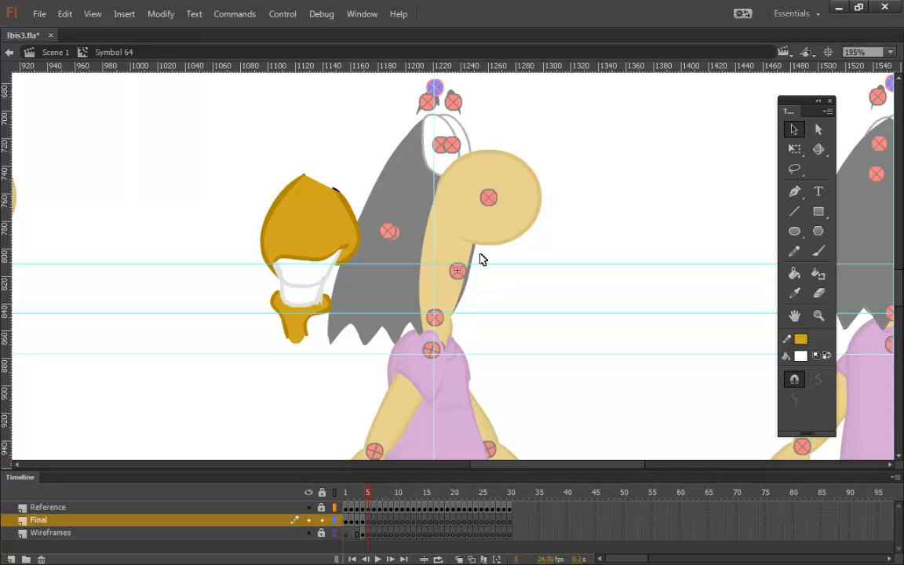
Unlock only Wireframes and sketch the frame 5 open mouth, teeth, lower lip and beak sides with the Pencil, following the reference.
left_click(321, 533, "alt")
left_click(369, 533)
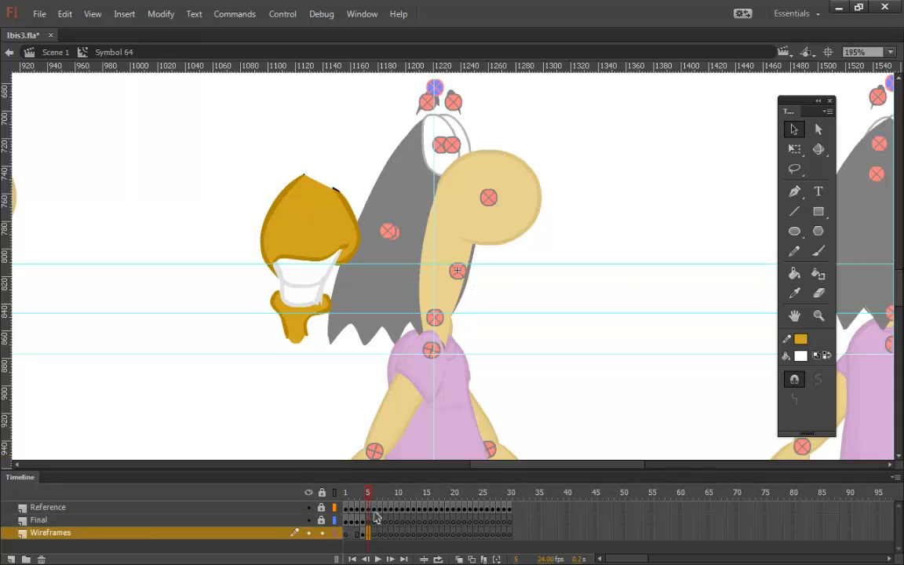
key("y")
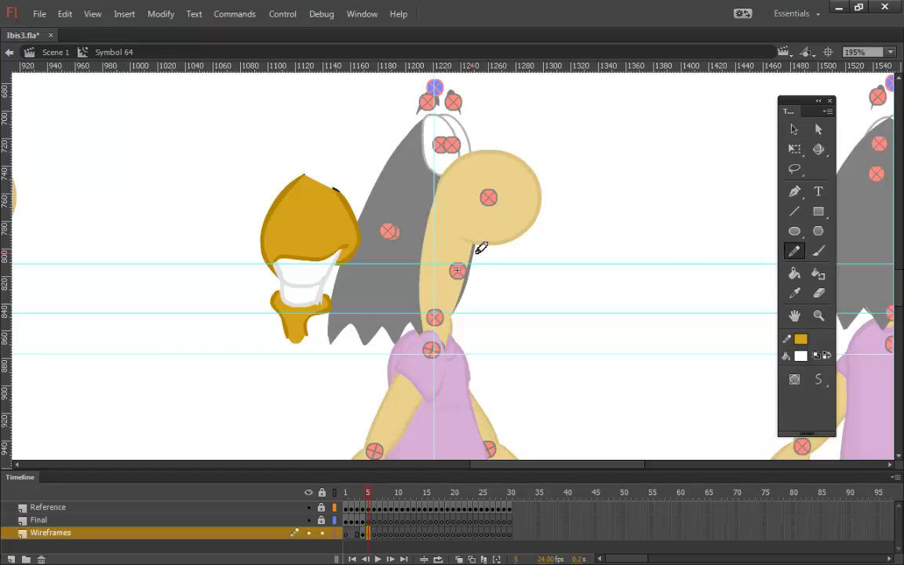
mouse_move(457, 270)
left_mouse_down()
mouse_move(483, 261)
mouse_move(445, 269)
mouse_move(496, 260)
mouse_move(469, 281)
mouse_move(444, 268)
mouse_move(447, 313)
mouse_move(459, 299)
mouse_move(472, 308)
mouse_move(495, 265)
mouse_move(468, 299)
mouse_move(461, 272)
mouse_move(446, 269)
mouse_move(466, 273)
mouse_move(449, 270)
mouse_move(474, 301)
mouse_move(495, 270)
mouse_move(477, 298)
left_mouse_up()
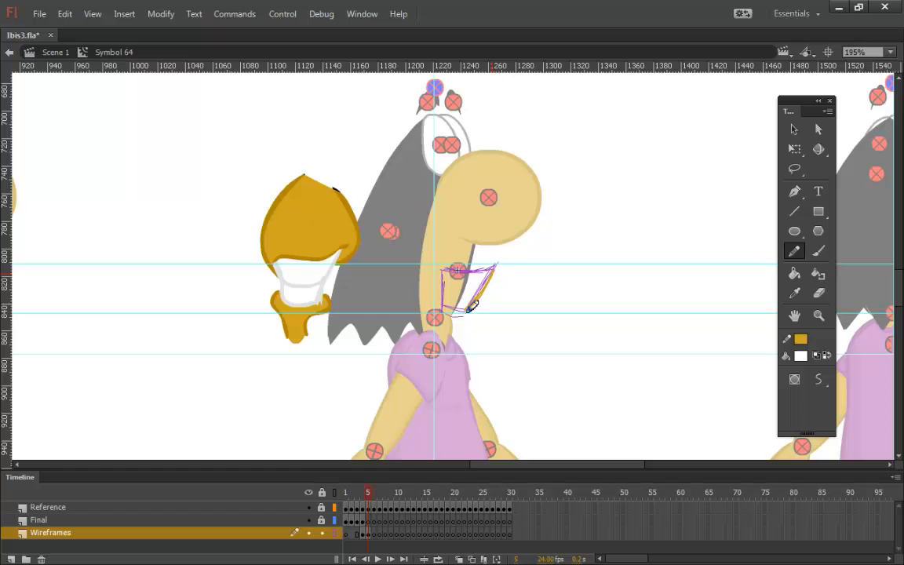
left_click_drag(490, 219, 502, 264)
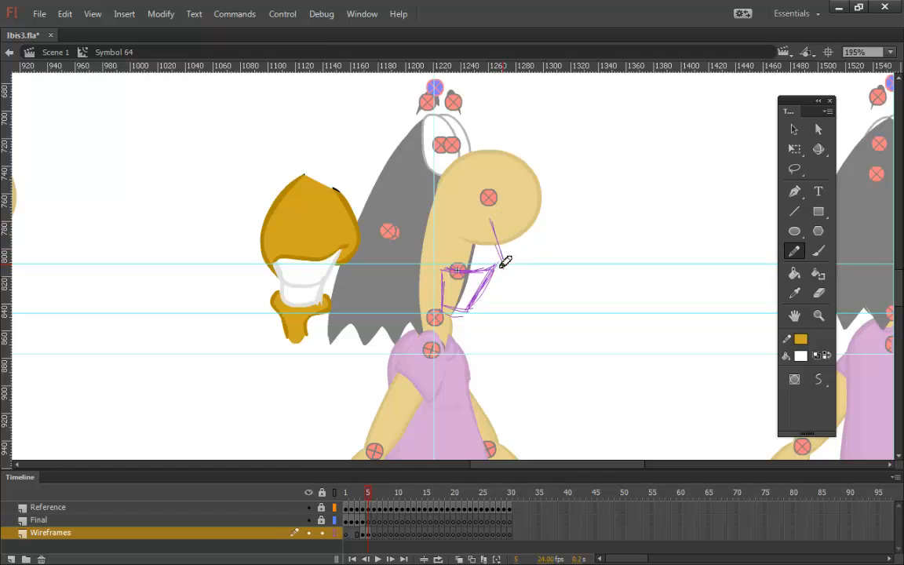
mouse_move(434, 208)
left_mouse_down()
mouse_move(420, 290)
mouse_move(422, 256)
mouse_move(424, 325)
mouse_move(416, 261)
mouse_move(450, 341)
mouse_move(443, 345)
mouse_move(469, 320)
left_mouse_up()
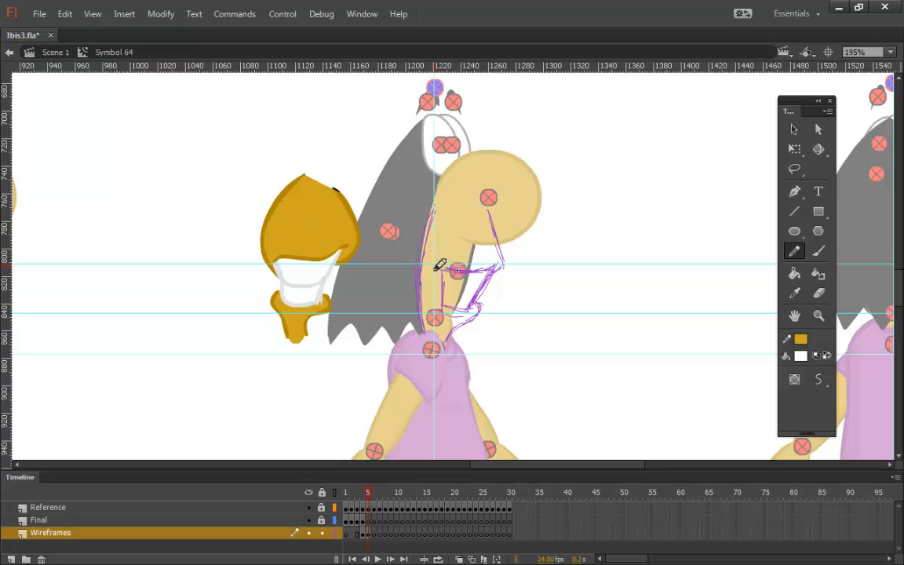
left_click_drag(436, 273, 444, 272)
Lock Wireframes and paint the frame 5 teeth lines on Final with the Brush in the reference's light grey, #E1E1E1.
left_click(368, 520)
left_click(321, 533)
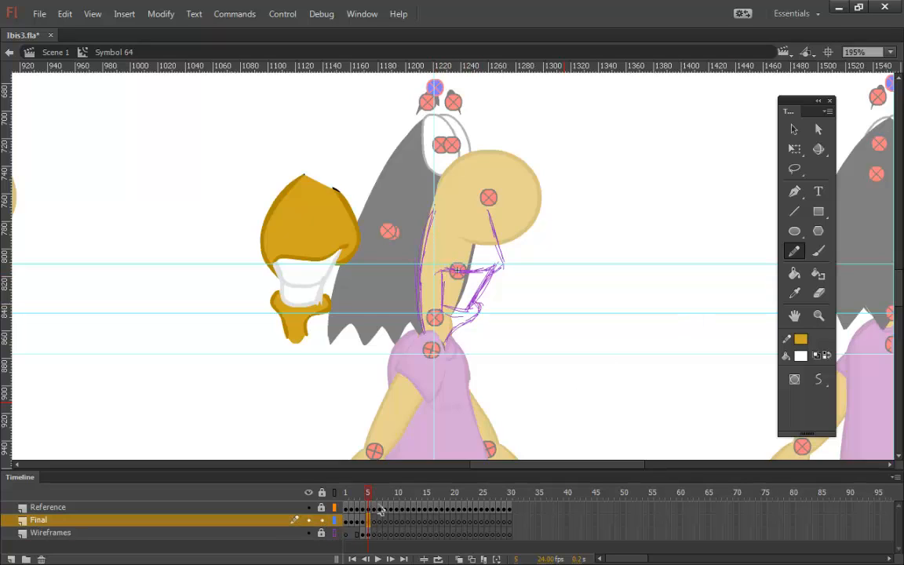
left_click(819, 251)
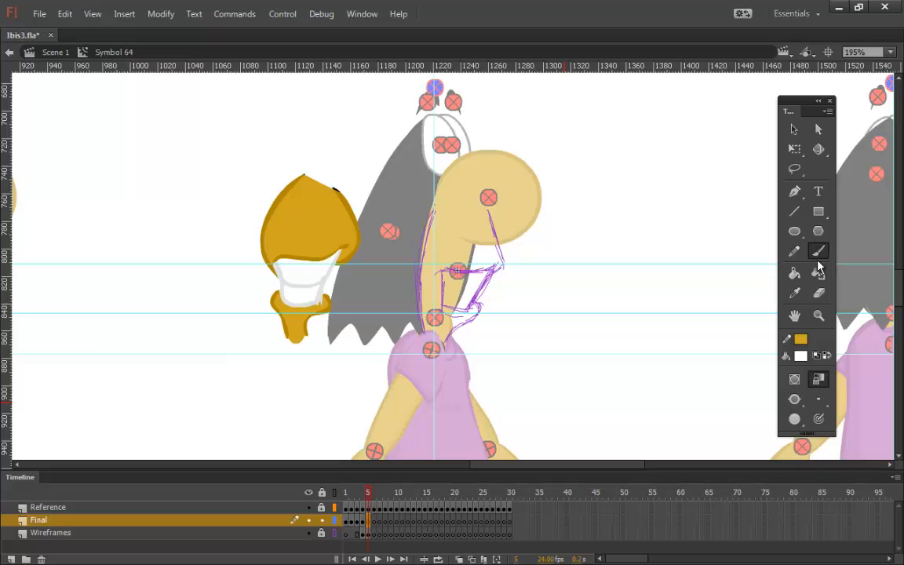
left_click(800, 356)
left_click(351, 221)
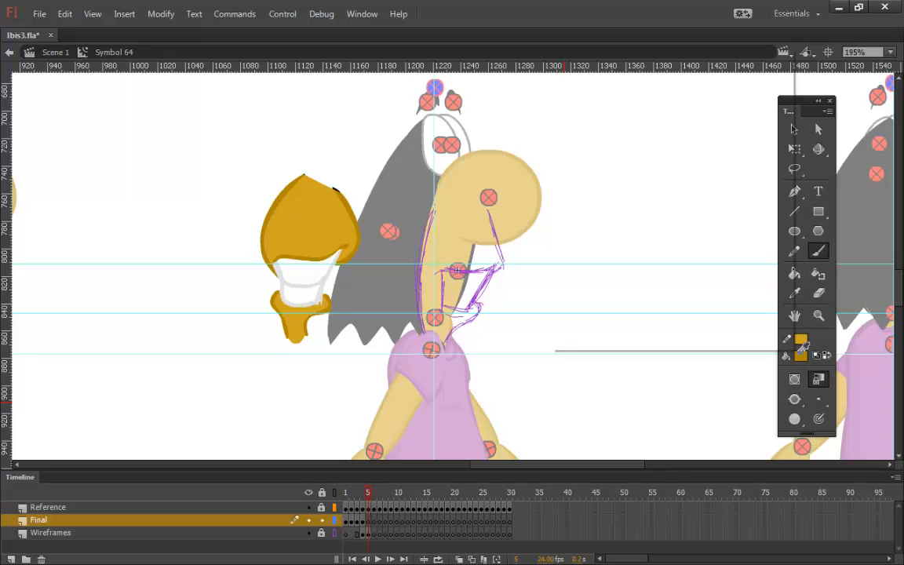
left_click(802, 350)
left_click(292, 253)
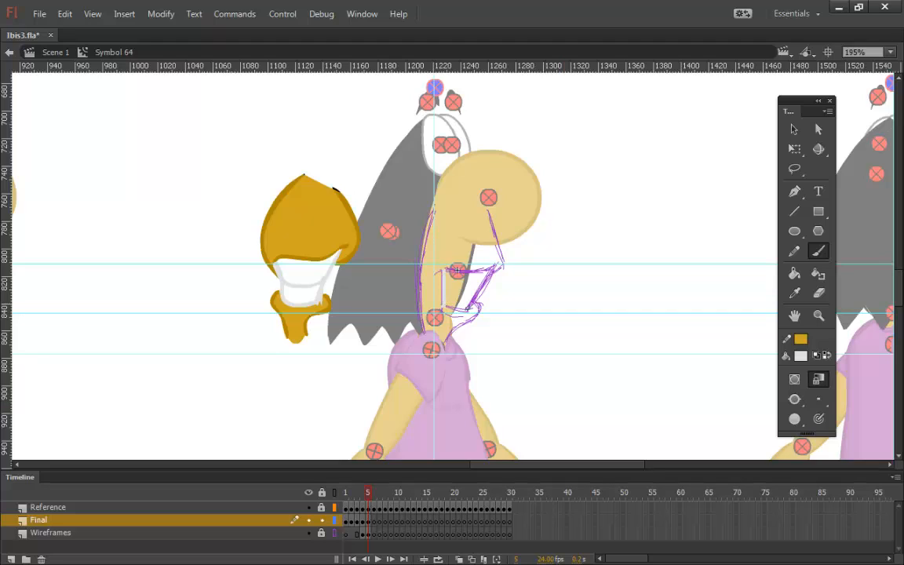
left_click_drag(474, 306, 488, 275)
Switch the Brush's paint mode and trace the frame 5 beak, mouth edge and lower lip on Final in dark gold, #B28701.
left_click(801, 357)
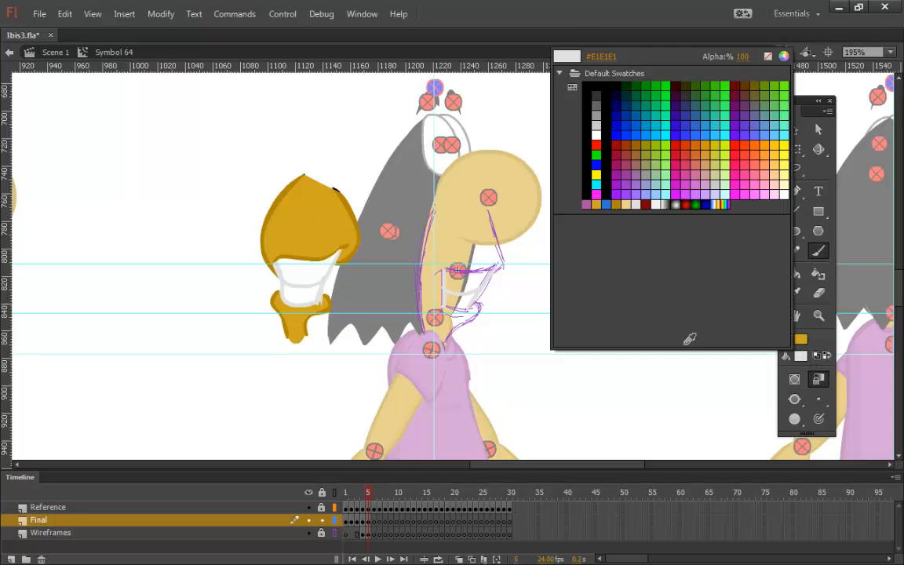
left_click(292, 232)
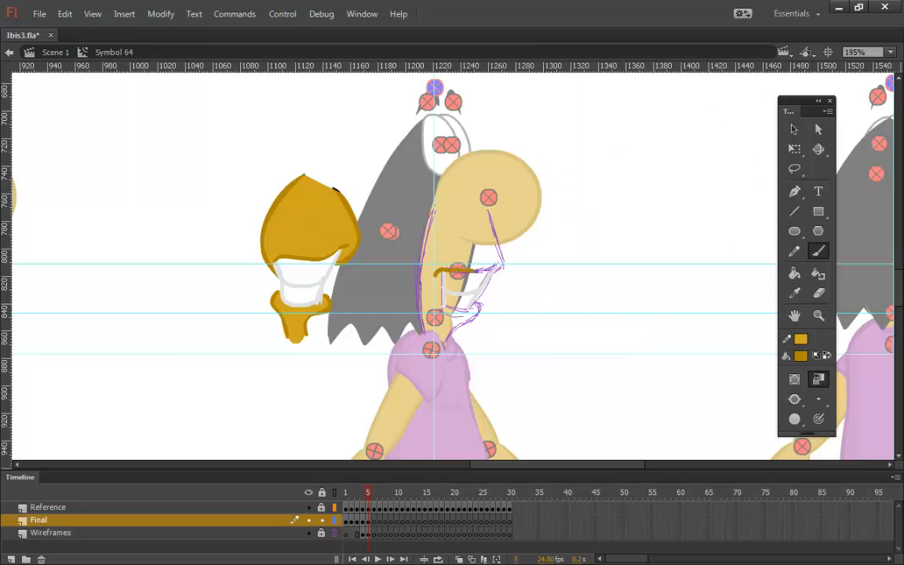
left_click_drag(498, 265, 500, 265)
key("ctrl+z")
left_click(795, 399)
left_click(740, 398)
left_click_drag(492, 268, 499, 266)
left_click_drag(489, 208, 497, 271)
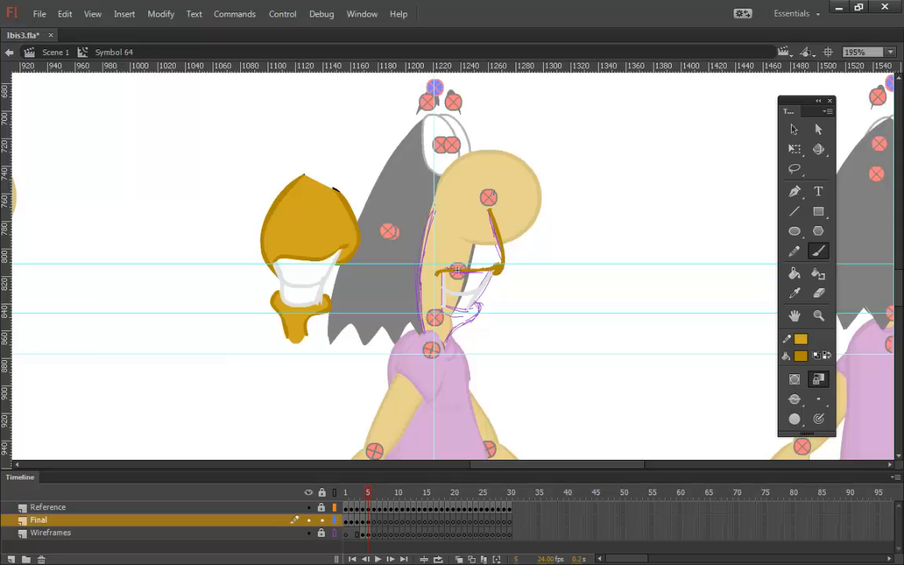
mouse_move(487, 204)
left_mouse_down()
mouse_move(464, 194)
mouse_move(434, 207)
mouse_move(426, 334)
left_mouse_up()
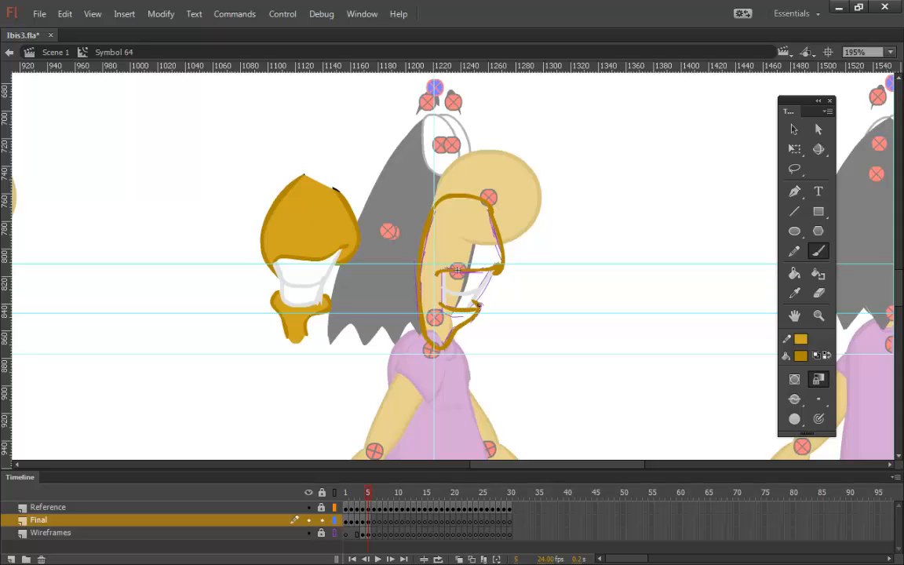
Fill the frame 5 teeth with the reference's white and the beak and lower lip with its gold.
left_click(794, 274)
left_click(801, 355)
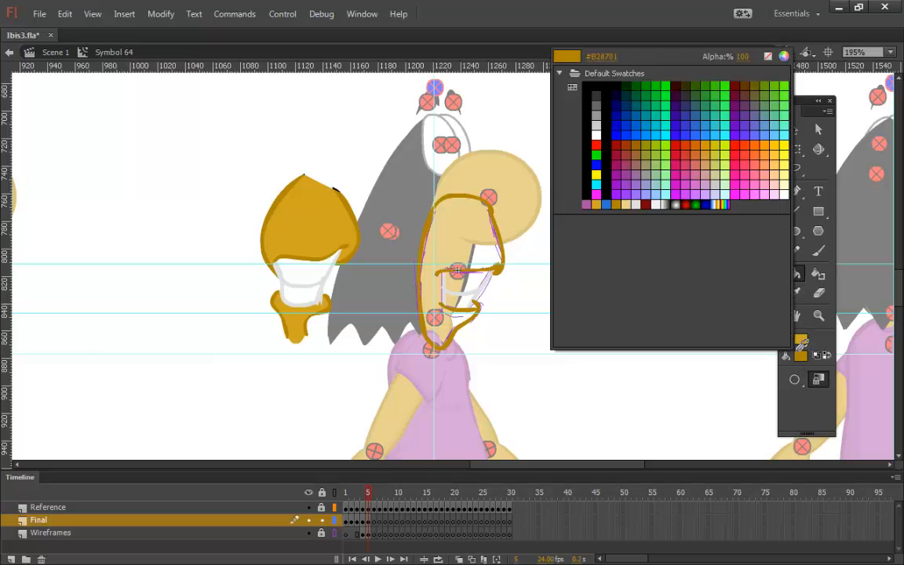
left_click(297, 251)
left_click(471, 295)
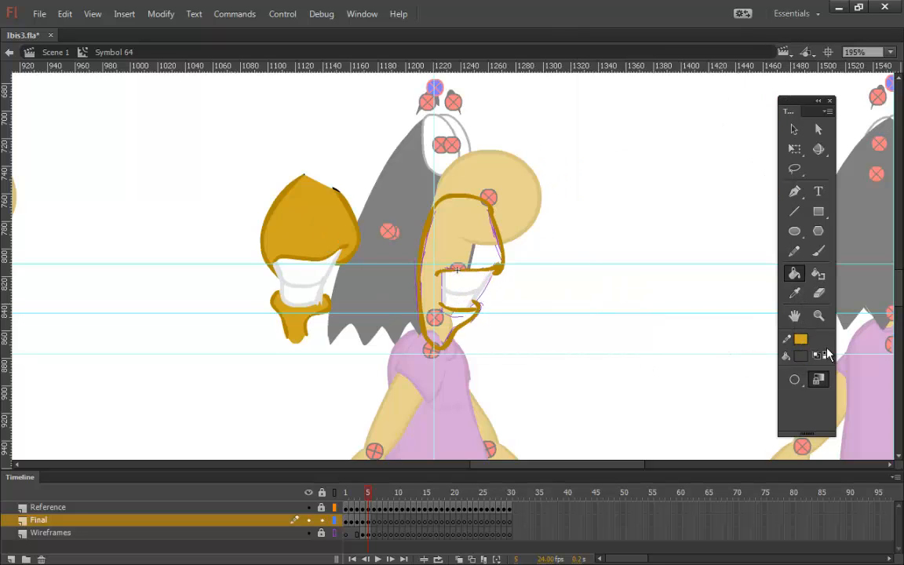
left_click(801, 356)
left_click(336, 242)
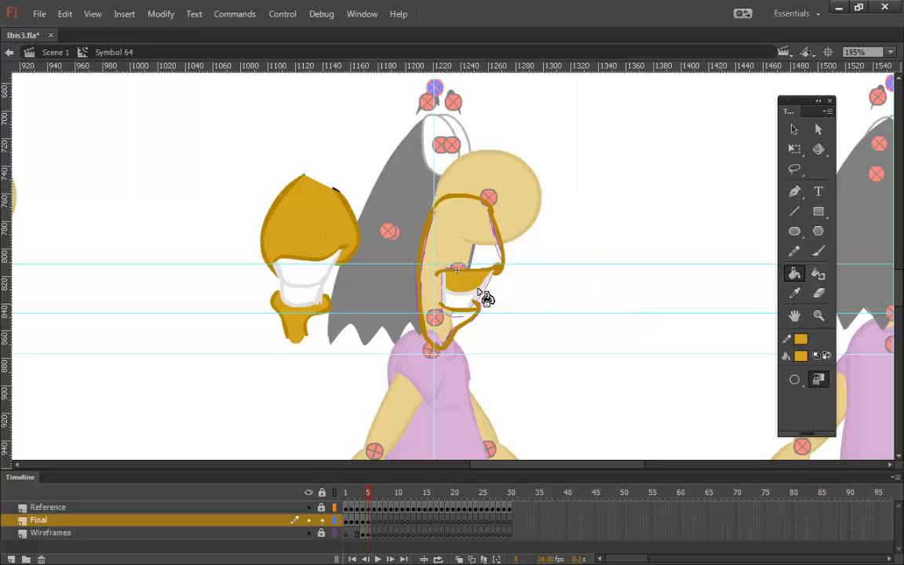
left_click(483, 245)
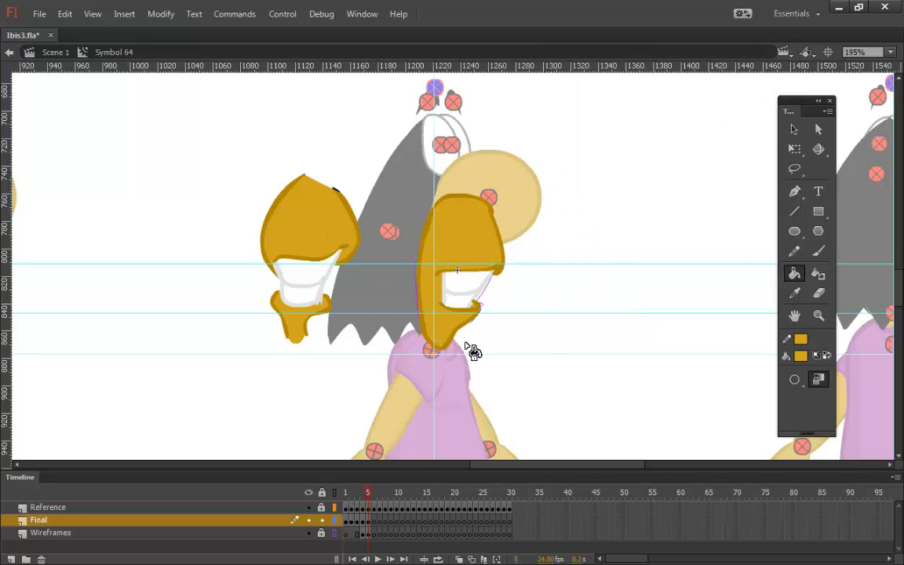
On frame 6, paint the closed beak outline and mouth line on Final with the Brush in the reference's dark gold, #B28701.
left_click(793, 132)
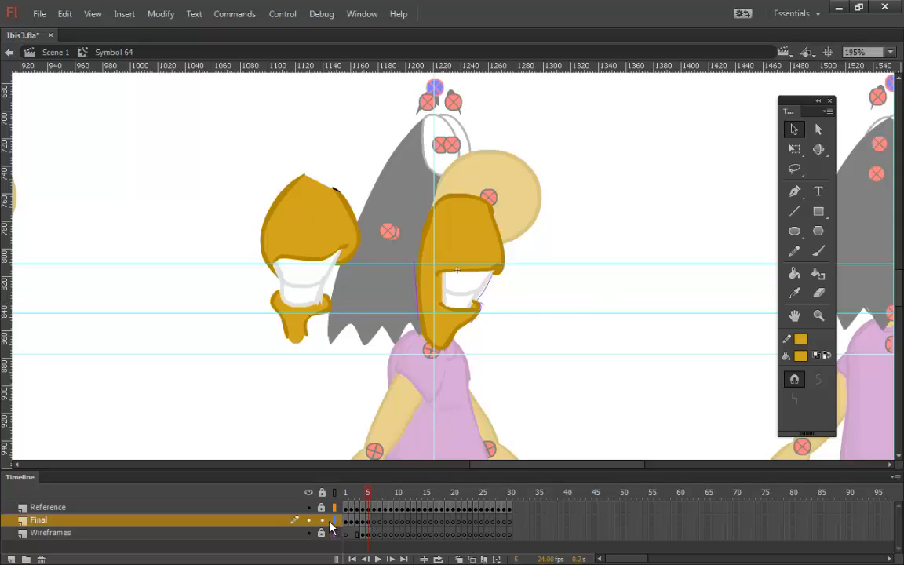
key(".")
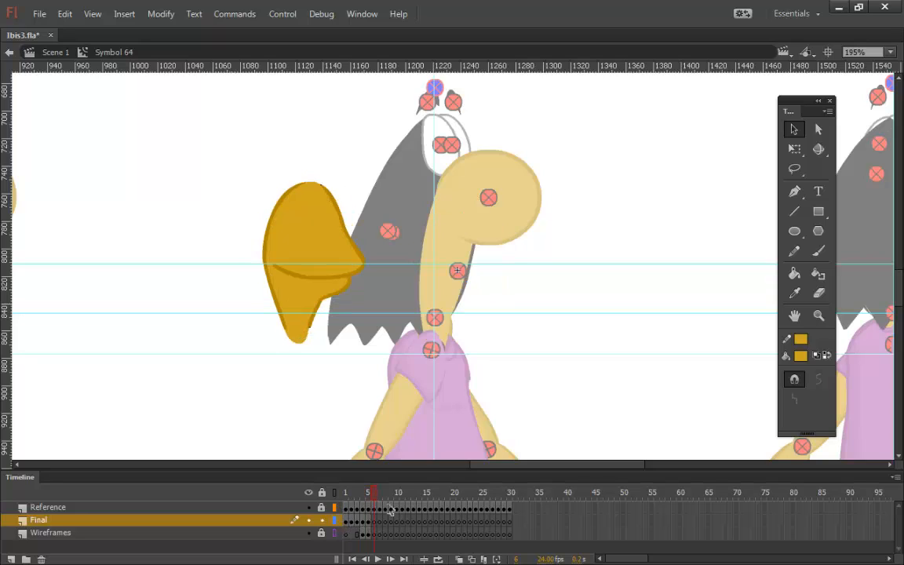
left_click(819, 251)
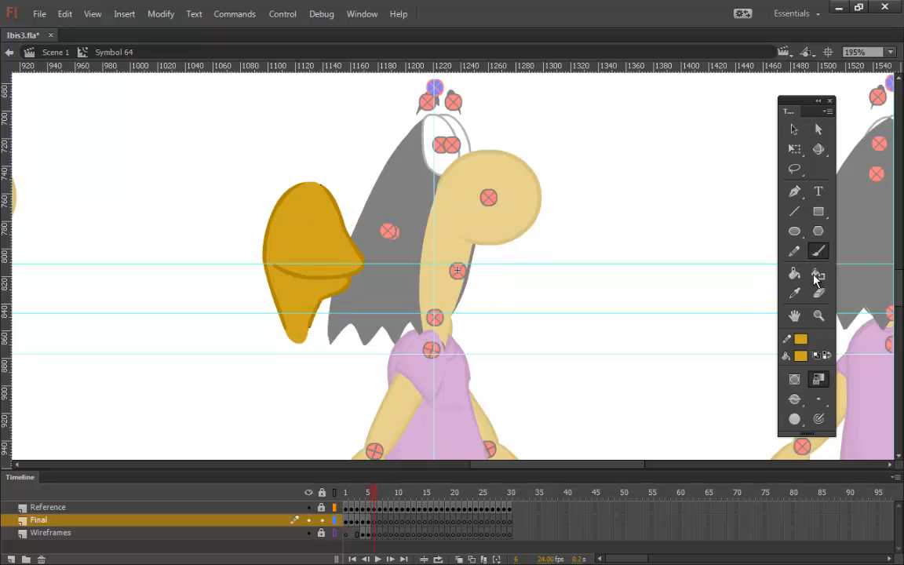
left_click(804, 357)
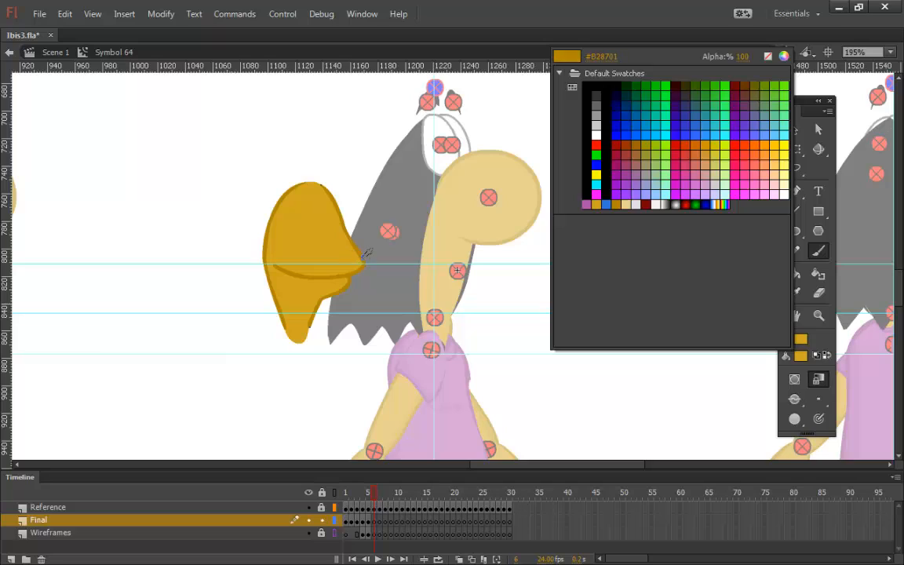
left_click(324, 234)
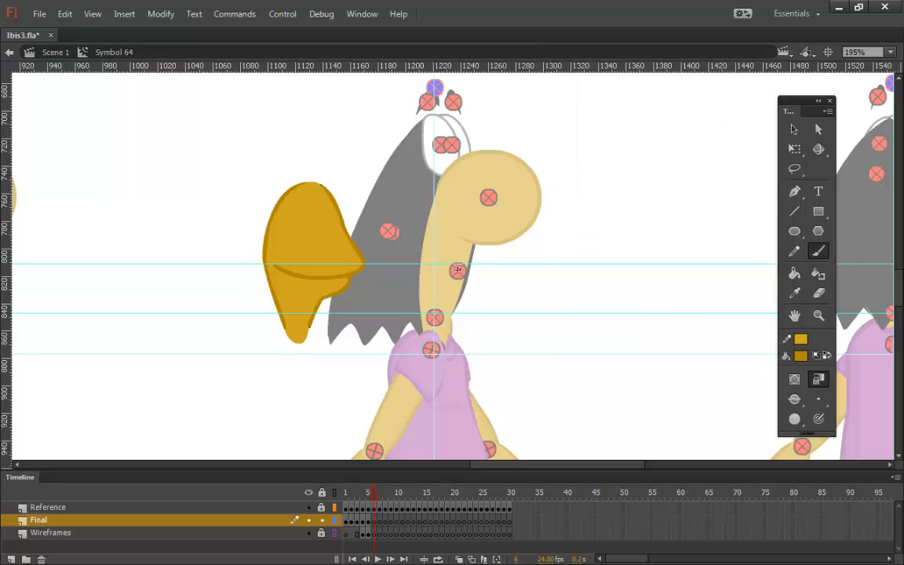
mouse_move(447, 269)
left_mouse_down()
mouse_move(508, 272)
mouse_move(520, 252)
mouse_move(510, 218)
mouse_move(514, 268)
mouse_move(498, 227)
mouse_move(470, 201)
mouse_move(442, 200)
mouse_move(414, 259)
left_mouse_up()
mouse_move(422, 323)
left_mouse_down()
mouse_move(453, 321)
mouse_move(428, 338)
mouse_move(435, 347)
mouse_move(466, 300)
mouse_move(514, 269)
left_mouse_up()
Fill the frame 6 beak with the lighter gold and erase the outline around its lower tip with a larger round Eraser.
left_click(794, 273)
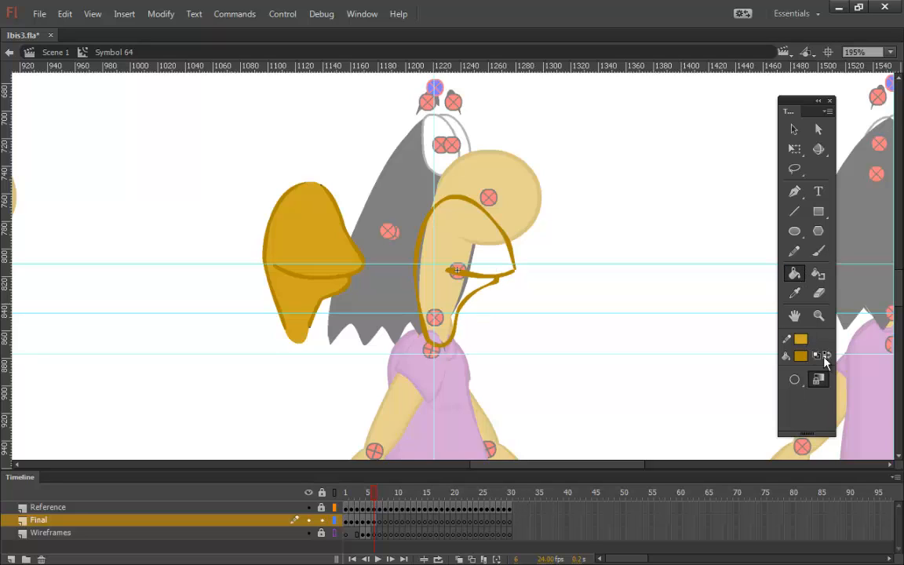
left_click(457, 252)
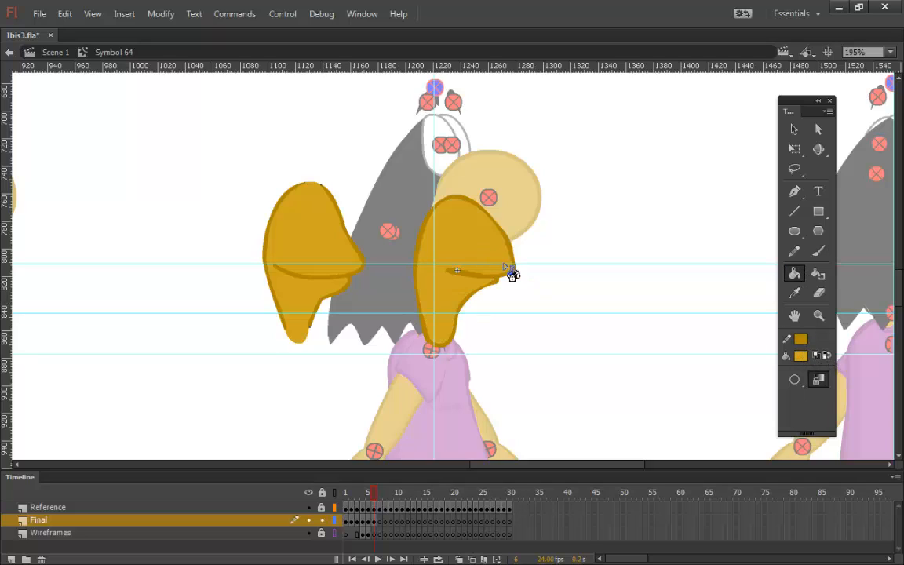
key("v")
key("e")
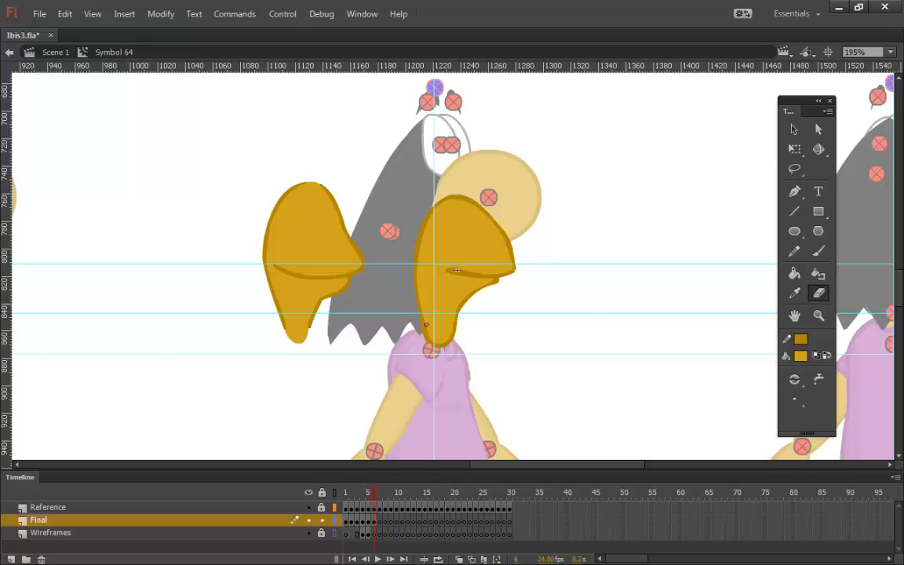
left_click(796, 399)
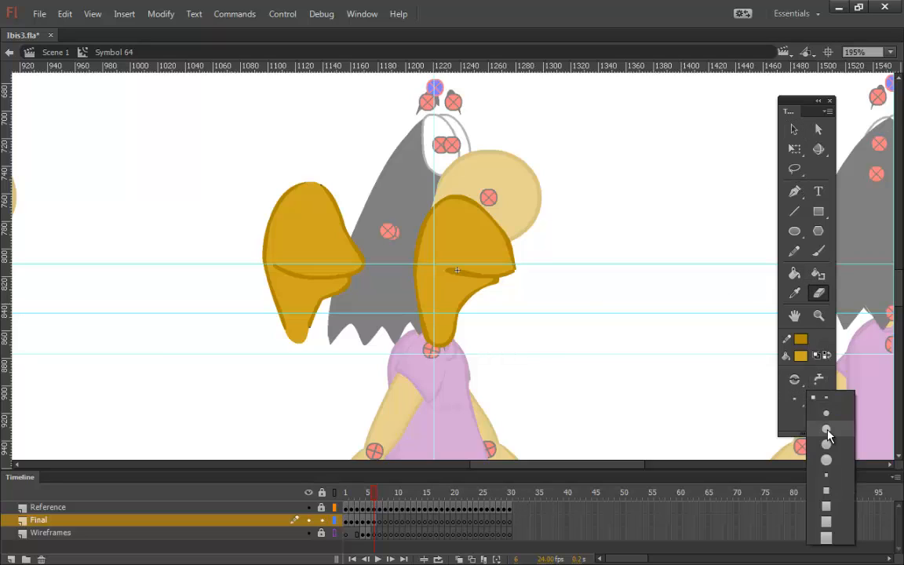
left_click(823, 437)
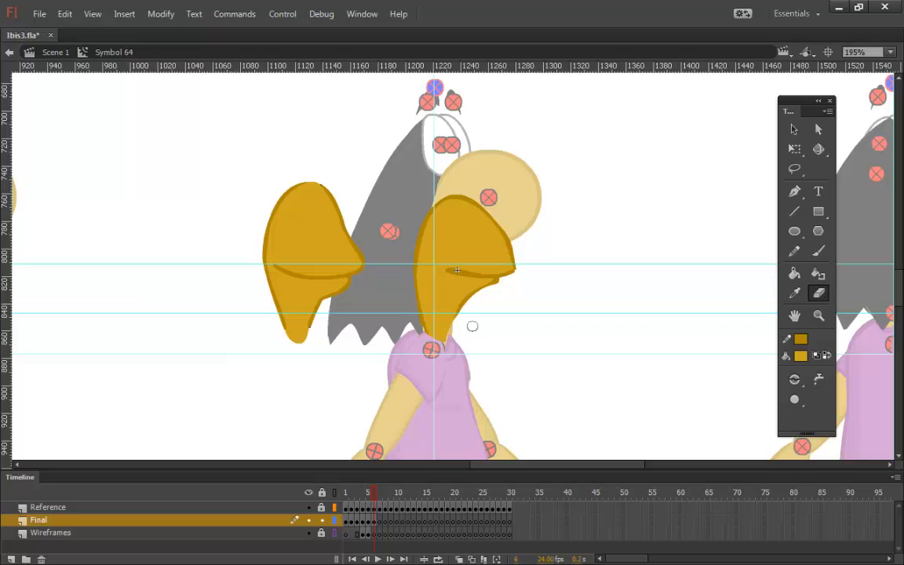
On frame 7, paint the beak outline and wavy mouth line from the reference, recolour the lines dark gold and fill the beak gold.
key(".")
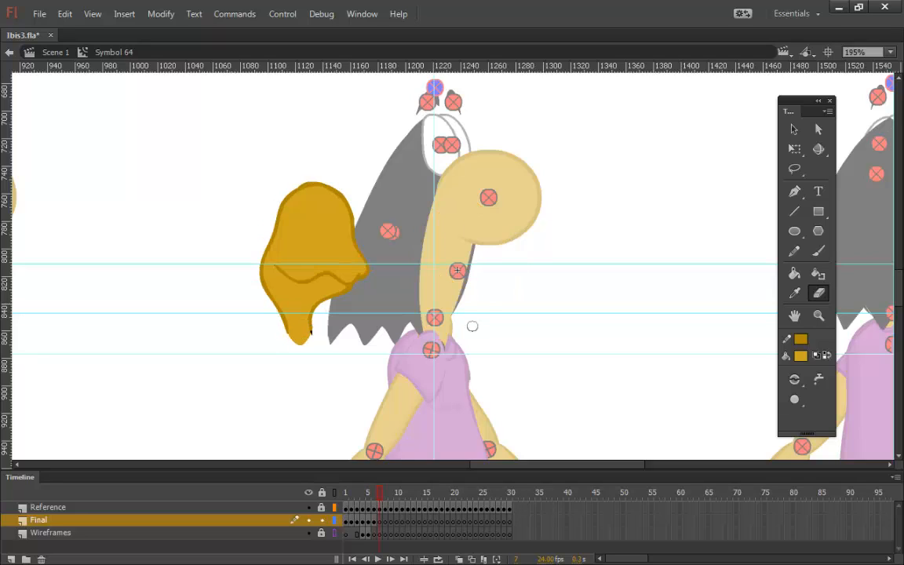
left_click(819, 251)
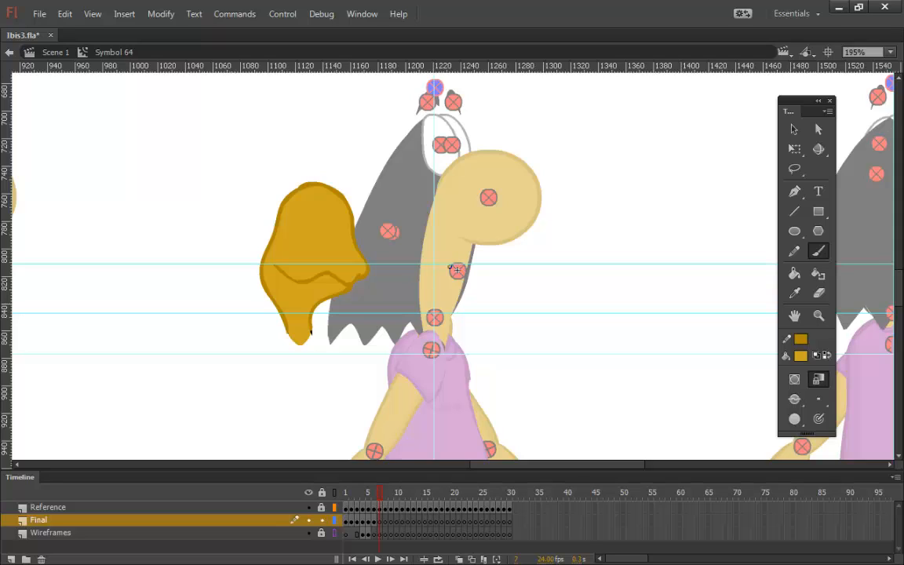
mouse_move(498, 257)
left_mouse_down()
mouse_move(482, 204)
mouse_move(467, 192)
mouse_move(444, 199)
mouse_move(424, 234)
mouse_move(419, 299)
mouse_move(432, 342)
mouse_move(450, 339)
mouse_move(453, 313)
mouse_move(487, 277)
left_mouse_up()
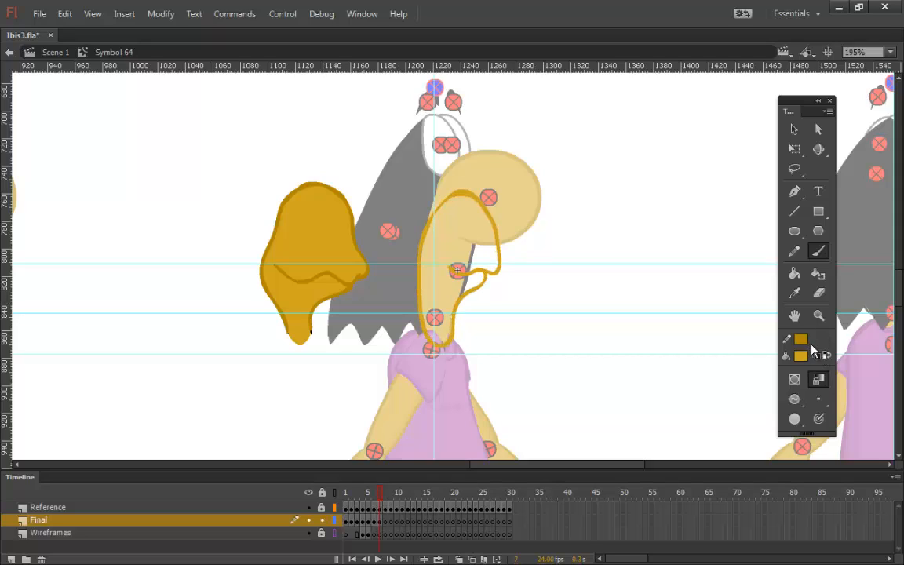
key("k")
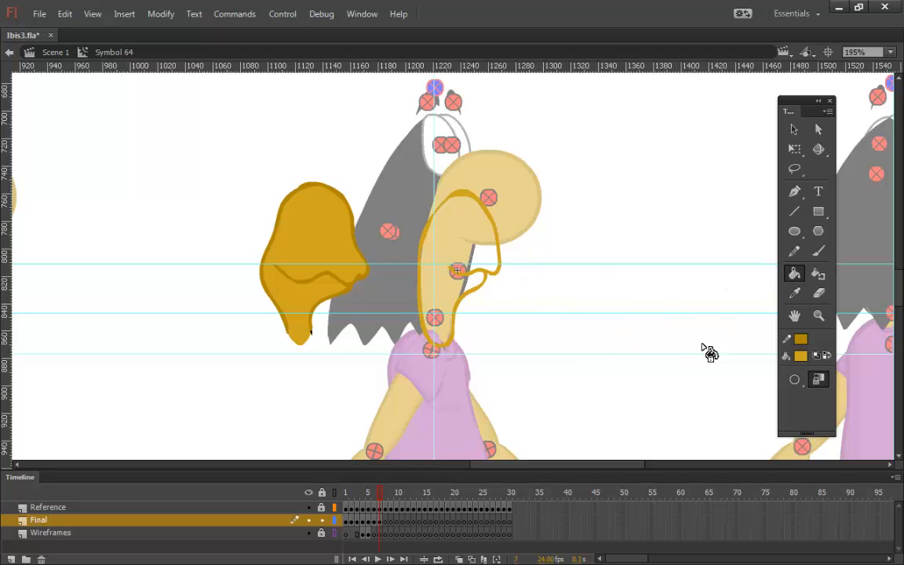
left_click(498, 284)
left_click(476, 256)
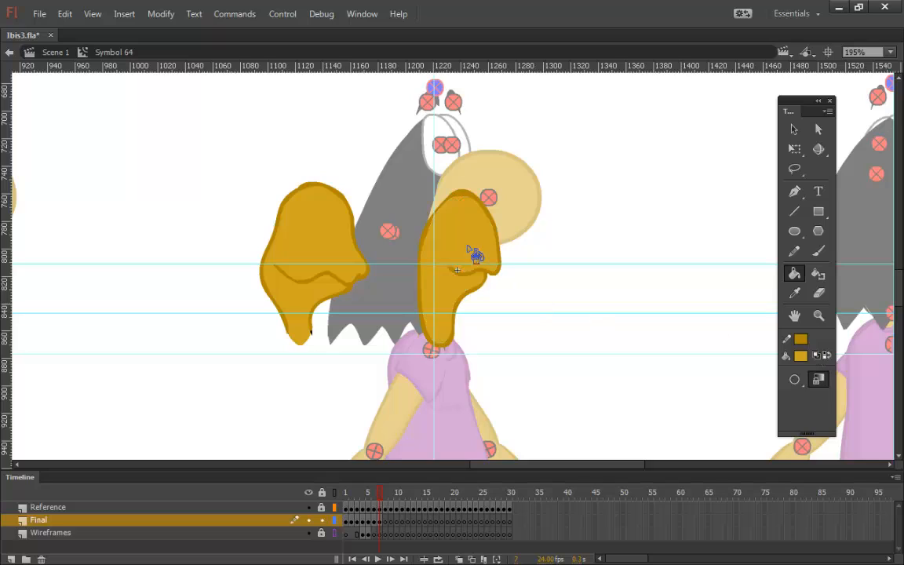
On frame 8, paint the beak outline and small curled mouth line in dark gold following the reference, and fill the beak gold.
key(".")
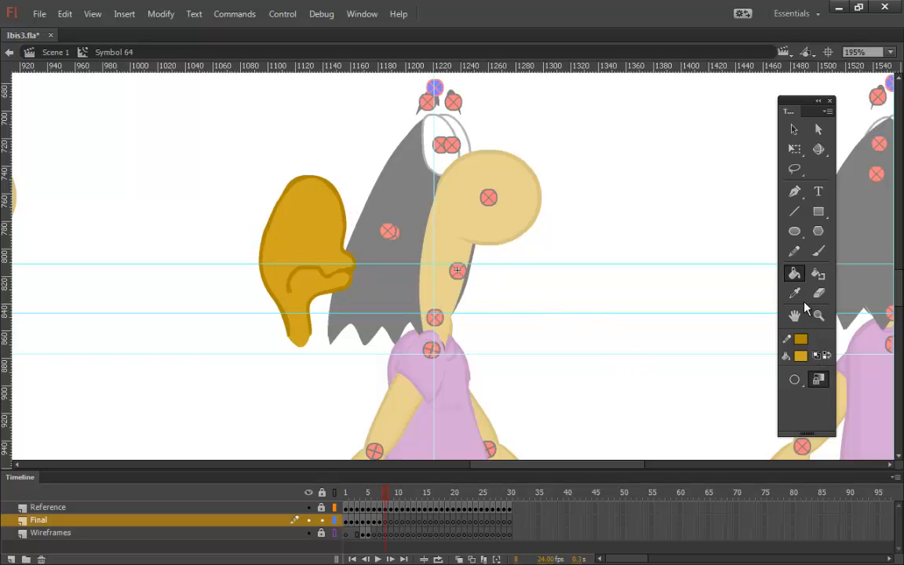
left_click(818, 250)
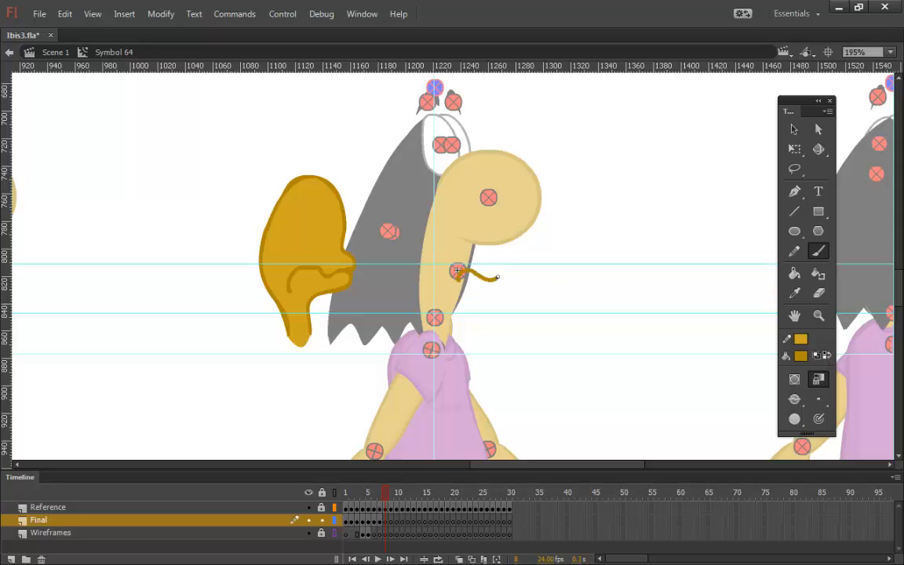
mouse_move(501, 250)
left_mouse_down()
mouse_move(487, 203)
mouse_move(470, 194)
mouse_move(442, 198)
mouse_move(422, 237)
mouse_move(418, 289)
mouse_move(434, 340)
mouse_move(451, 327)
mouse_move(462, 293)
mouse_move(501, 274)
left_mouse_up()
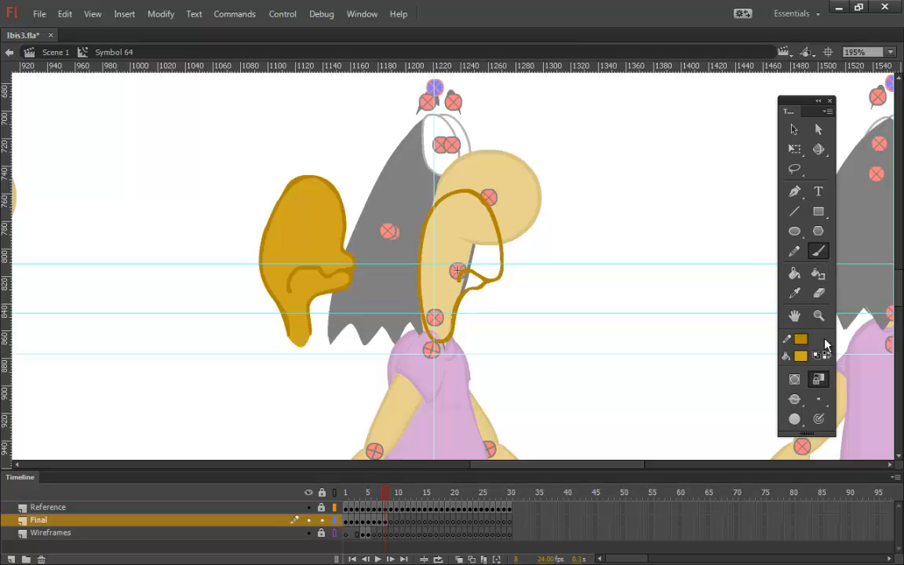
key("k")
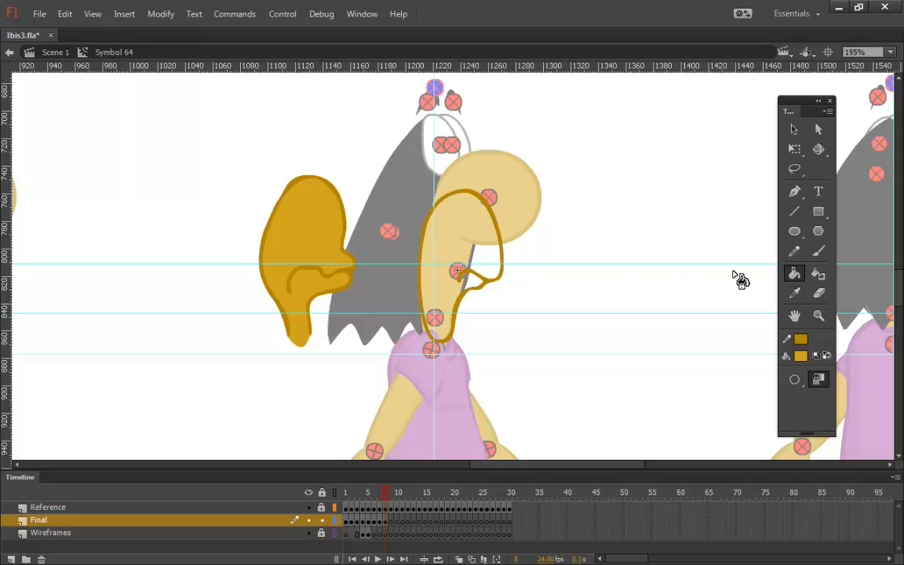
left_click(499, 275)
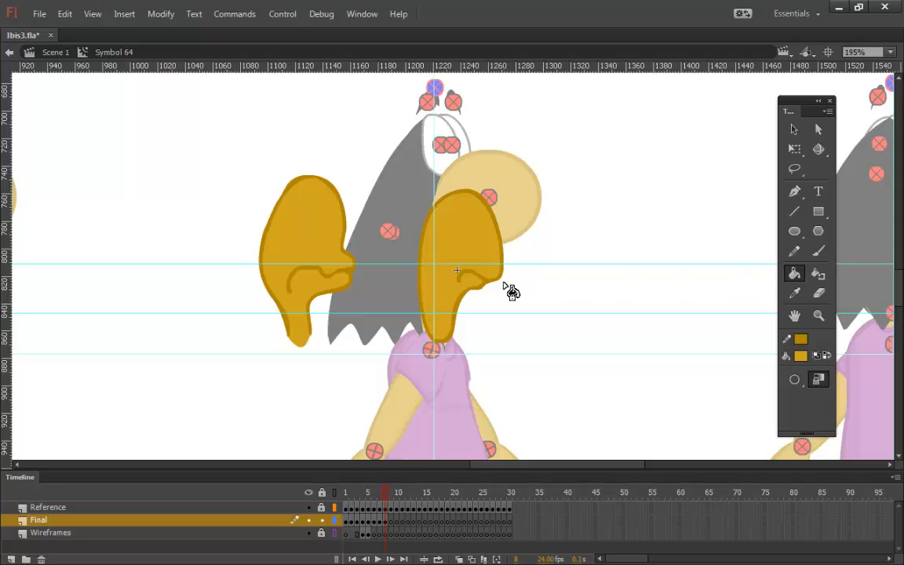
On frame 9, paint the tall beak with its drooping lip and curved mouth lines in dark gold, and fill it gold.
key("period")
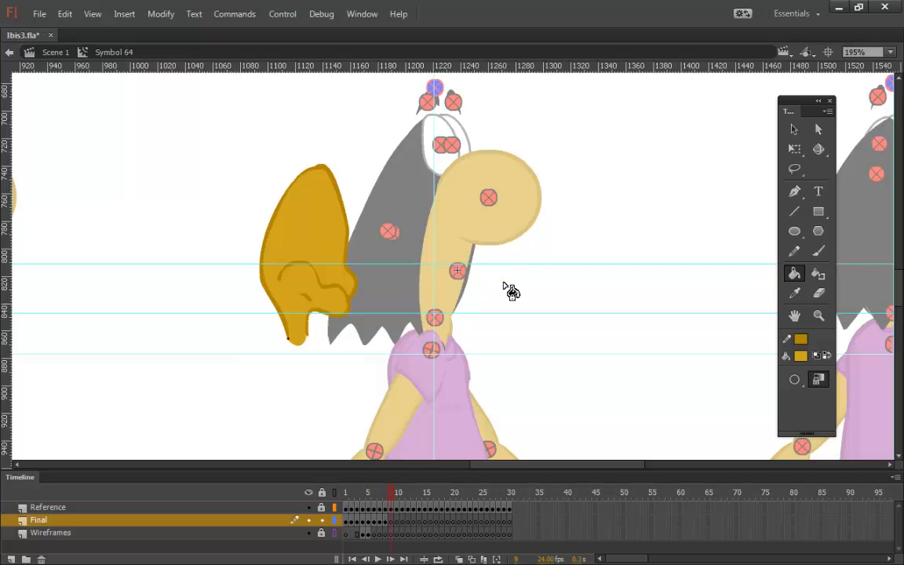
key("comma")
key("period")
left_click(818, 251)
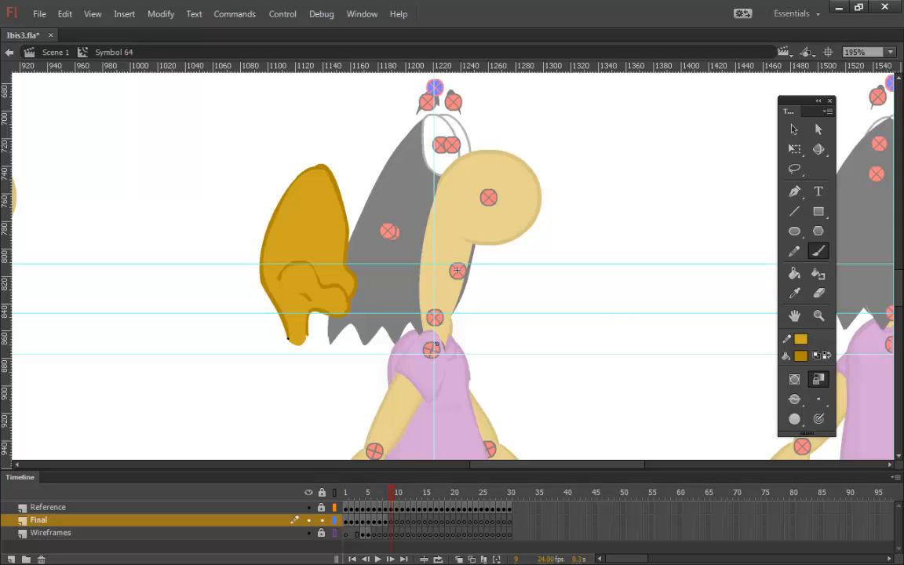
mouse_move(428, 202)
left_mouse_down()
mouse_move(445, 183)
mouse_move(474, 175)
left_mouse_up()
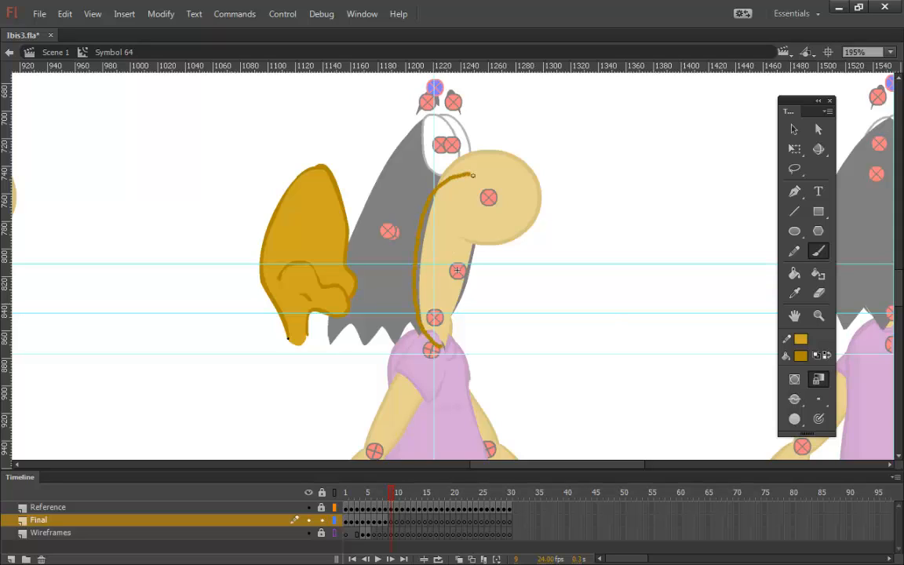
left_click_drag(499, 209, 495, 255)
left_click_drag(495, 285, 491, 313)
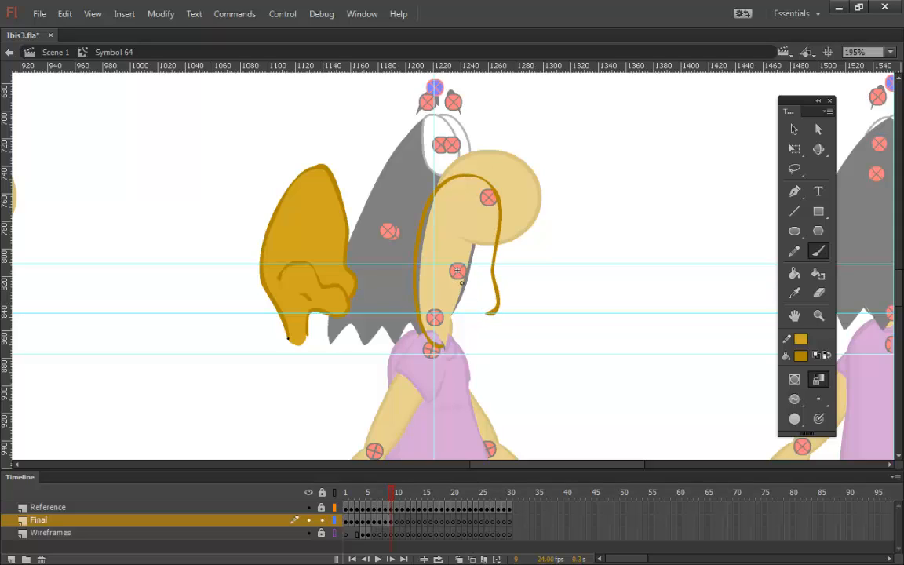
mouse_move(455, 279)
left_mouse_down()
mouse_move(488, 312)
mouse_move(482, 321)
mouse_move(459, 313)
mouse_move(437, 346)
mouse_move(479, 307)
left_mouse_up()
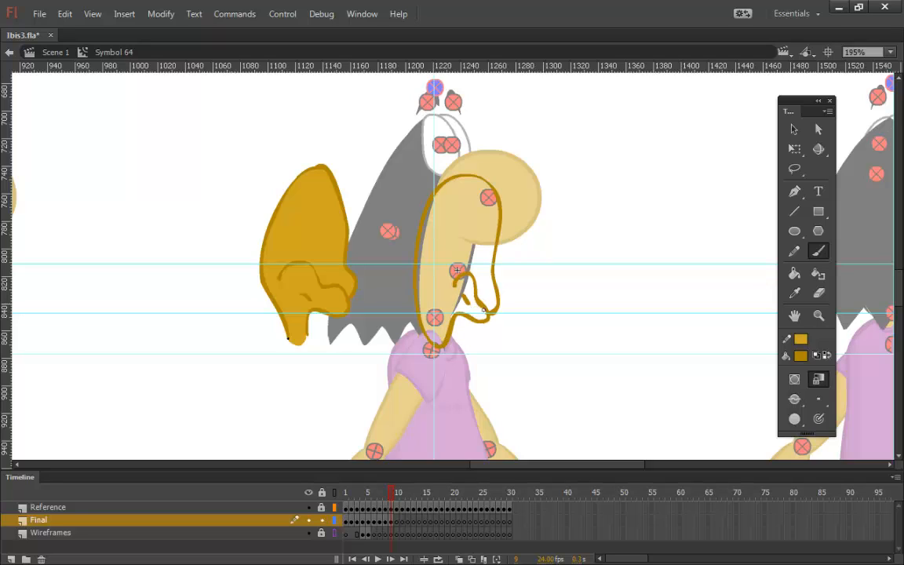
left_click(794, 273)
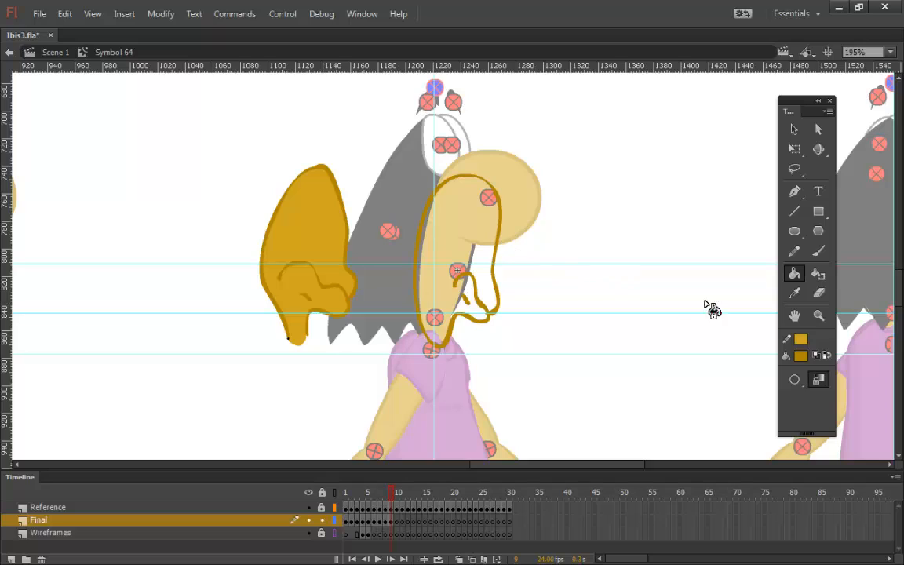
left_click(432, 218)
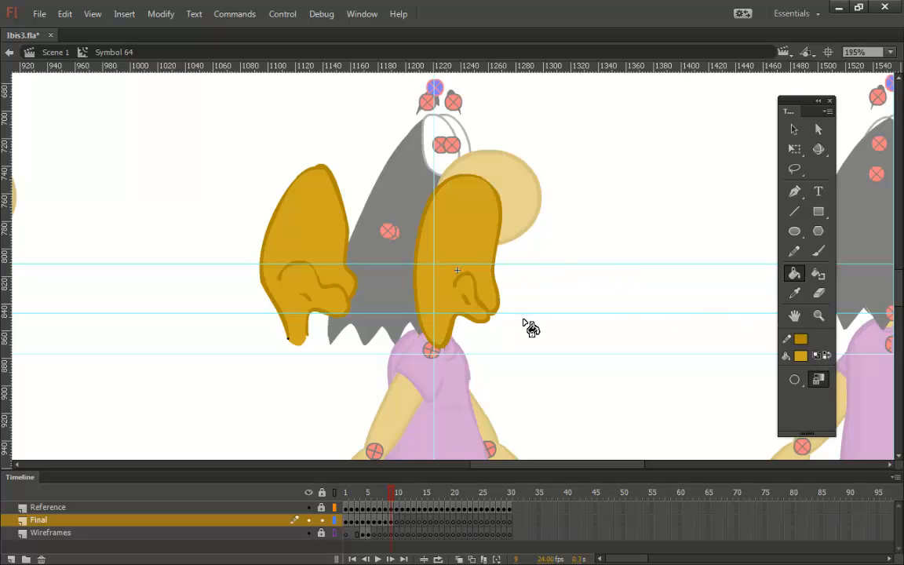
On frame 10, paint the flat-topped beak outline and pursed mouth line in dark gold from the reference, and fill the beak gold.
key("period")
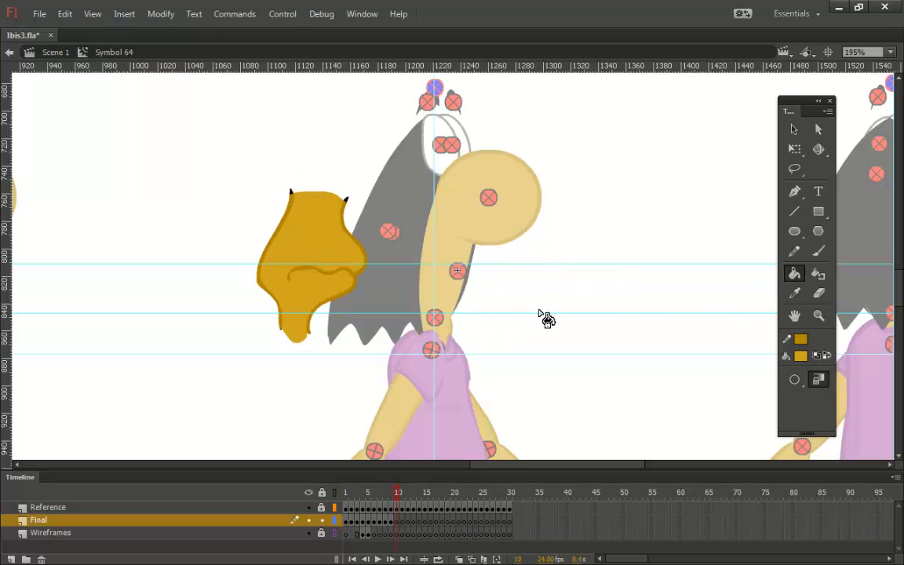
left_click(818, 253)
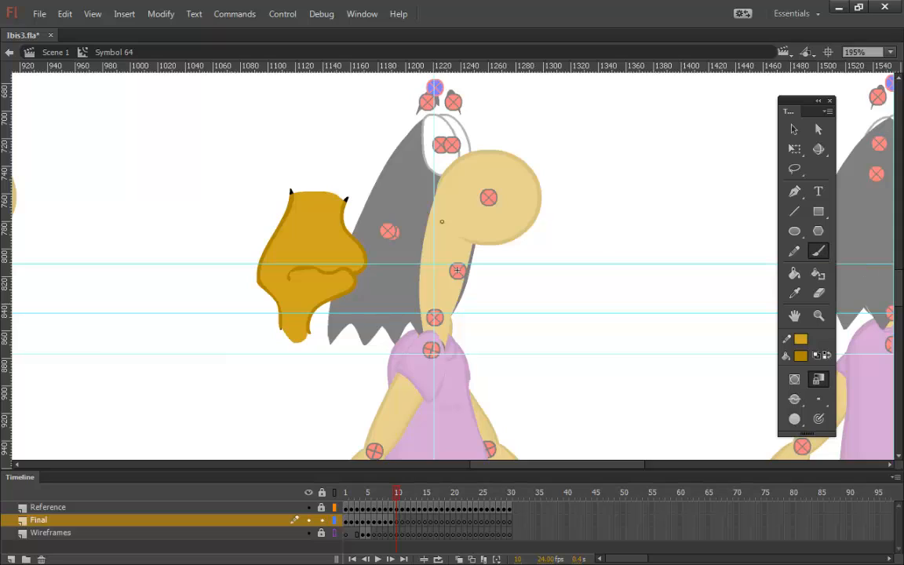
mouse_move(443, 343)
left_mouse_down()
mouse_move(423, 323)
mouse_move(417, 270)
mouse_move(436, 198)
mouse_move(461, 193)
mouse_move(484, 198)
mouse_move(493, 215)
mouse_move(500, 272)
mouse_move(493, 280)
mouse_move(464, 272)
mouse_move(496, 285)
mouse_move(467, 297)
mouse_move(462, 344)
left_mouse_up()
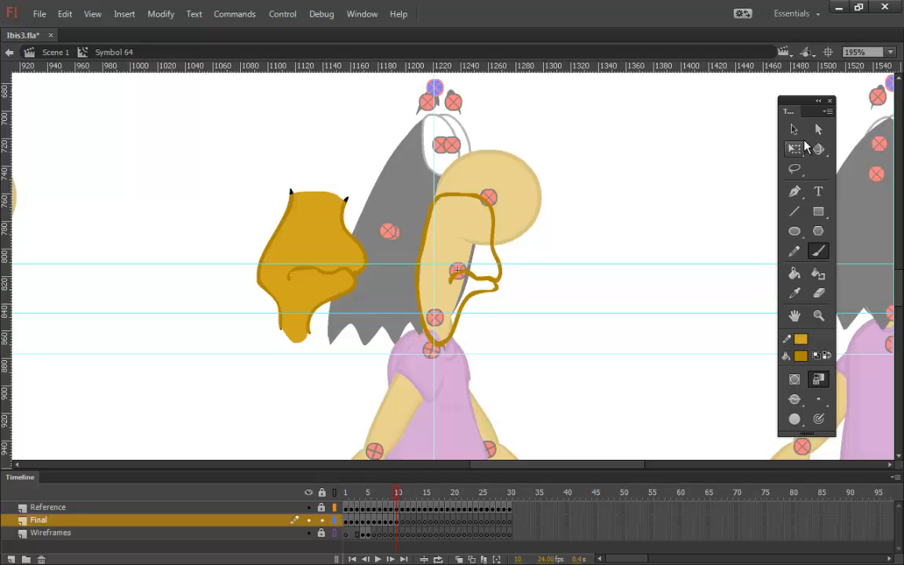
left_click(794, 273)
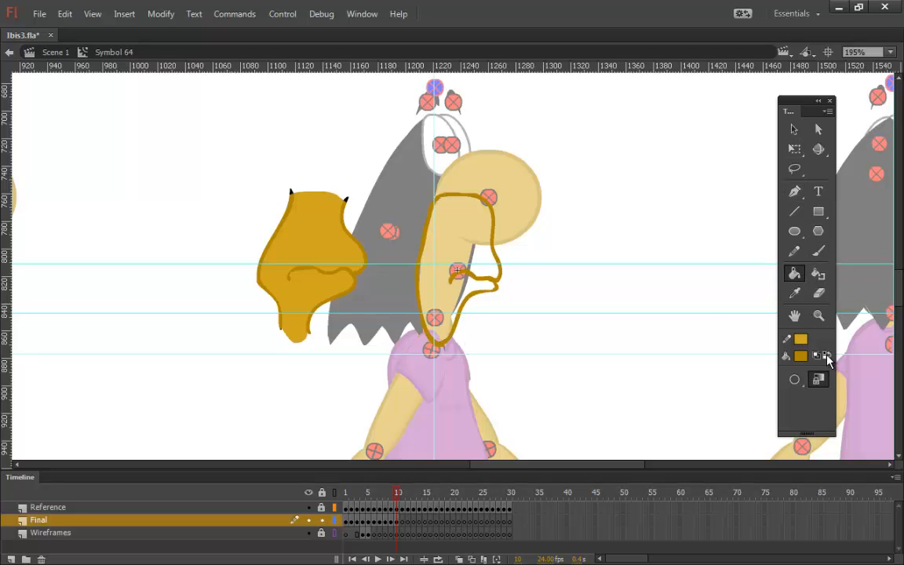
left_click(493, 267)
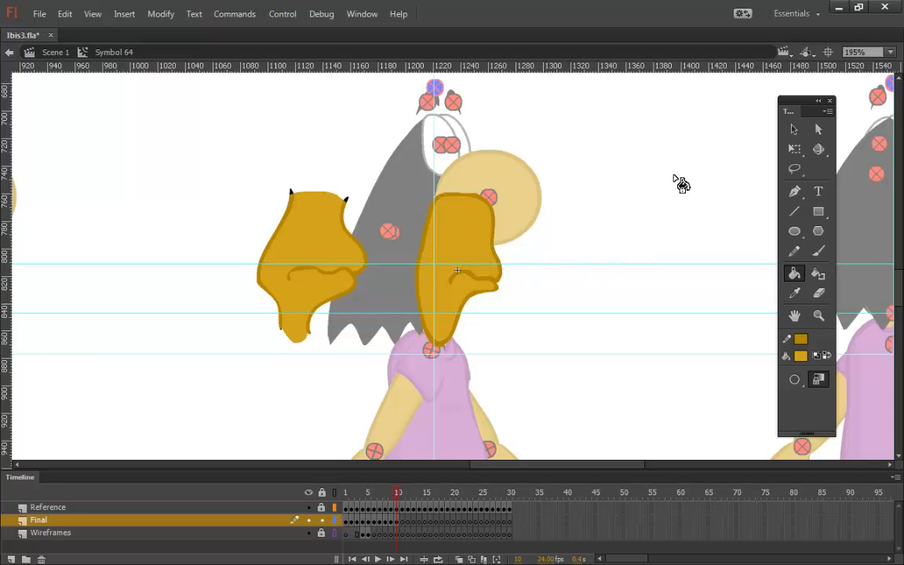
On frame 11, paint the rounded beak, arched mouth line and lower lip in dark gold from the reference, and fill the shape gold.
key("period")
left_click(818, 253)
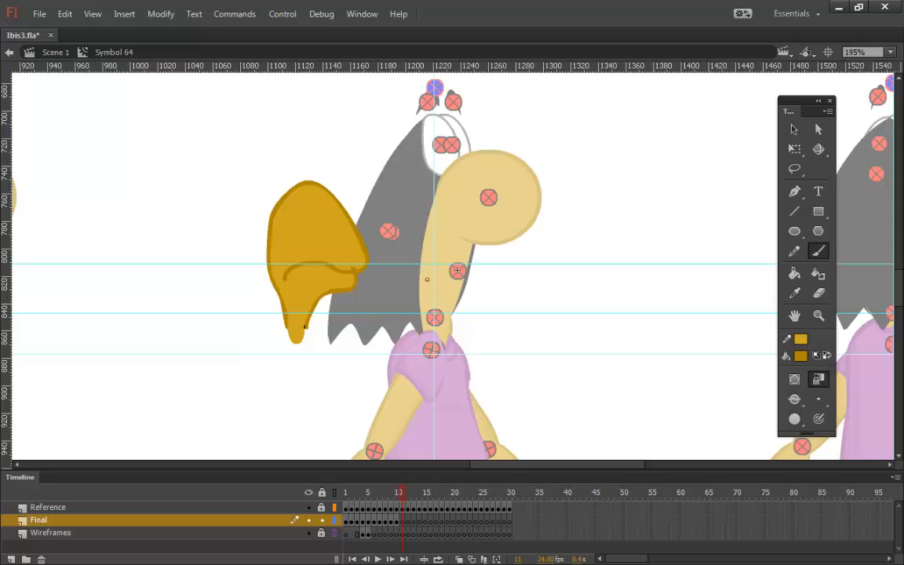
mouse_move(432, 343)
left_mouse_down()
mouse_move(416, 278)
mouse_move(422, 213)
mouse_move(445, 188)
mouse_move(471, 188)
mouse_move(499, 226)
mouse_move(500, 267)
mouse_move(437, 270)
mouse_move(488, 275)
mouse_move(455, 301)
mouse_move(436, 347)
left_mouse_up()
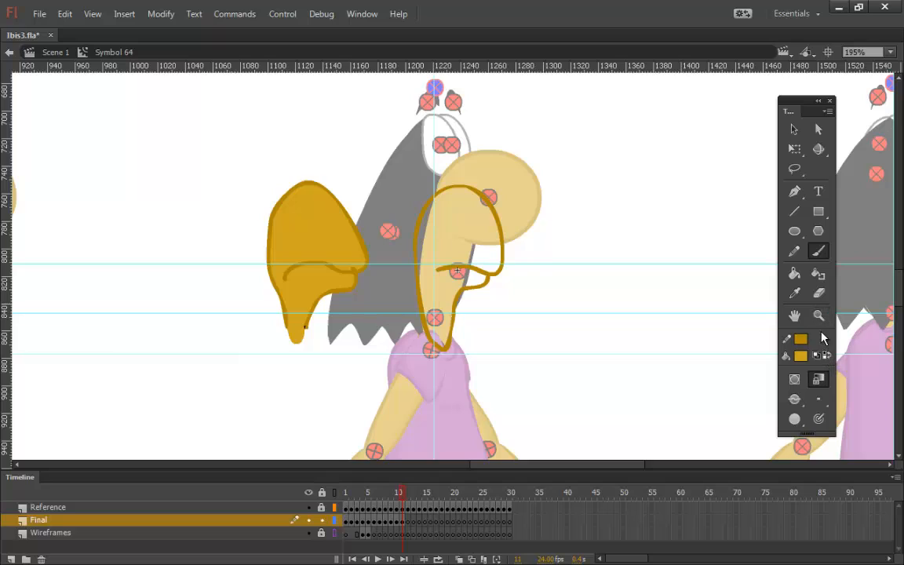
left_click(795, 273)
left_click(479, 242)
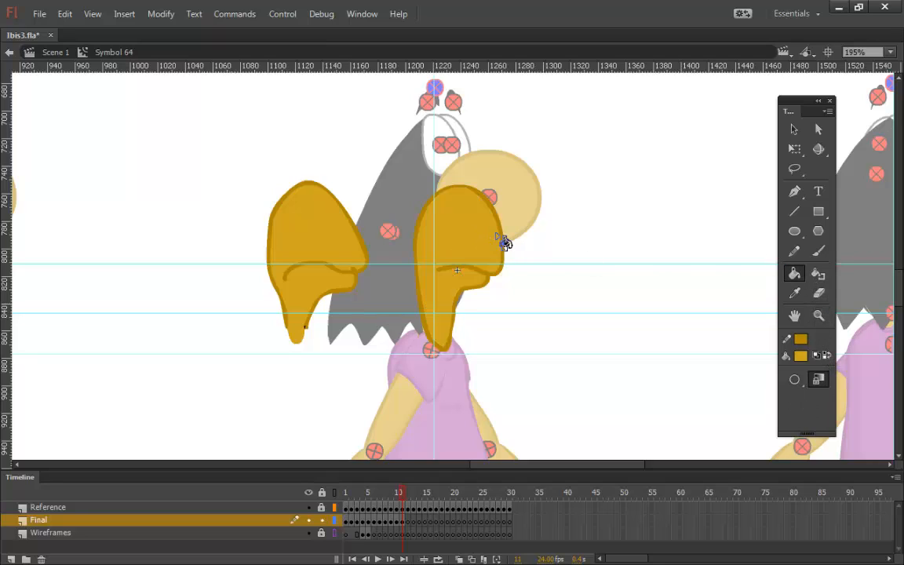
On frame 12, paint the rounded beak outline, gently sloping mouth line and lower lip in dark gold from the reference, and fill the shape gold.
key("ctrl+z")
key("ctrl+z")
key("ctrl+z")
left_click(819, 250)
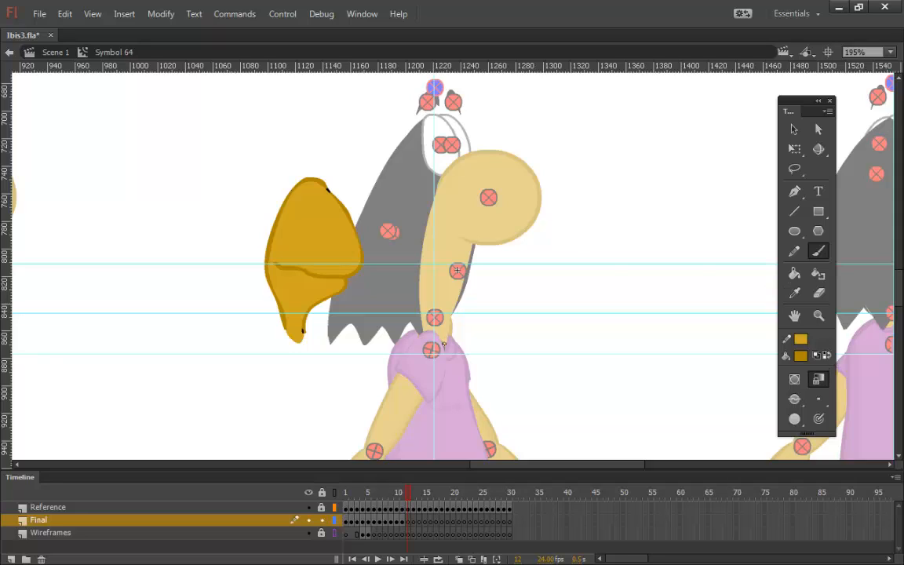
left_click_drag(444, 343, 423, 325)
mouse_move(415, 250)
left_mouse_down()
mouse_move(463, 177)
mouse_move(495, 193)
mouse_move(508, 255)
mouse_move(499, 270)
mouse_move(431, 267)
left_mouse_up()
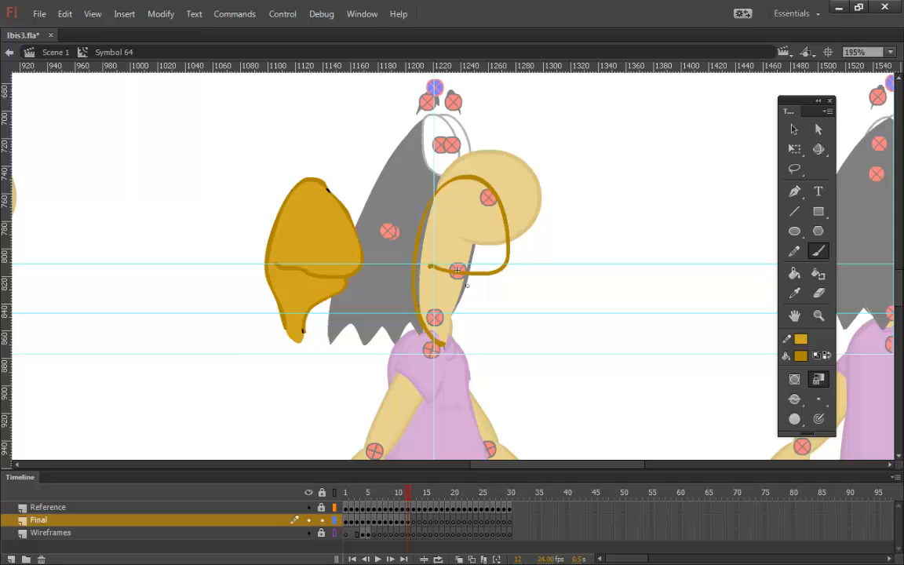
mouse_move(442, 345)
left_mouse_down()
mouse_move(468, 294)
mouse_move(485, 277)
left_mouse_up()
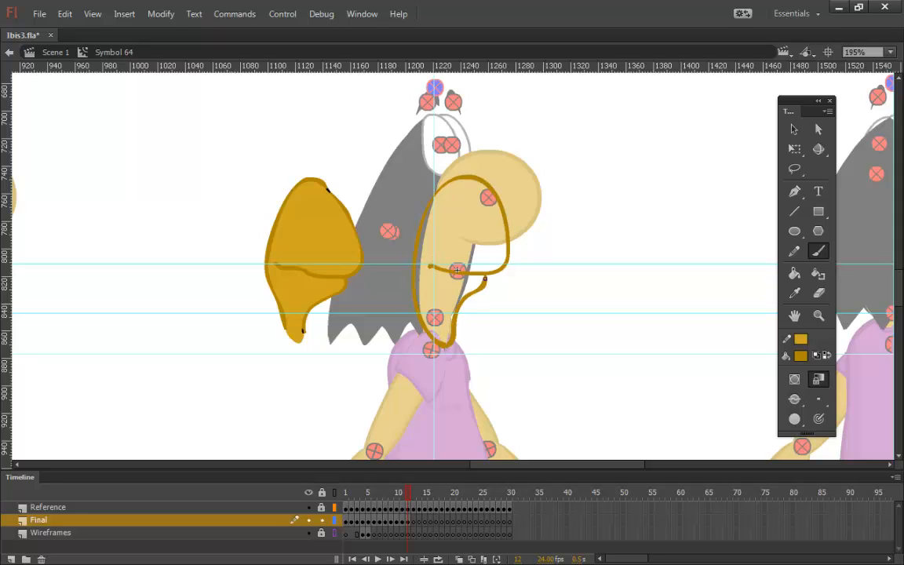
left_click(794, 273)
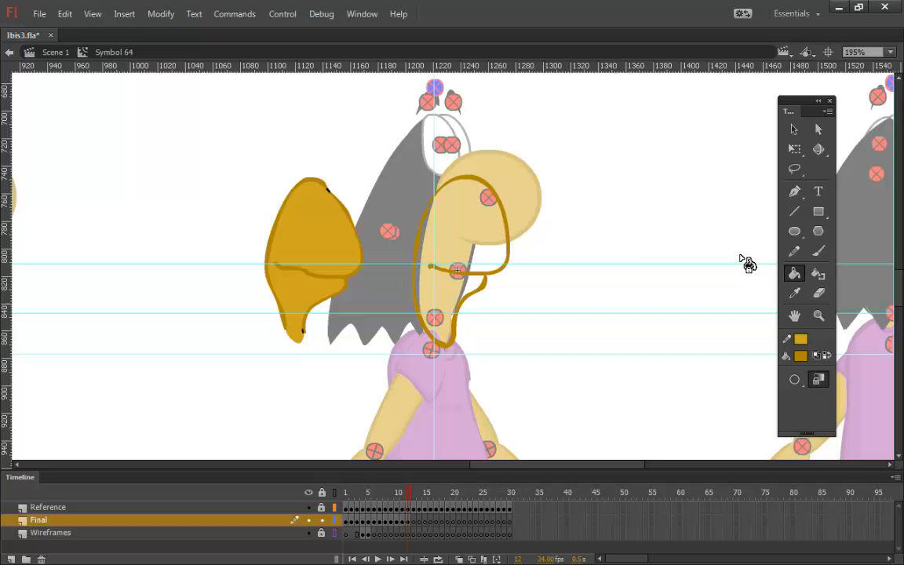
left_click(479, 252)
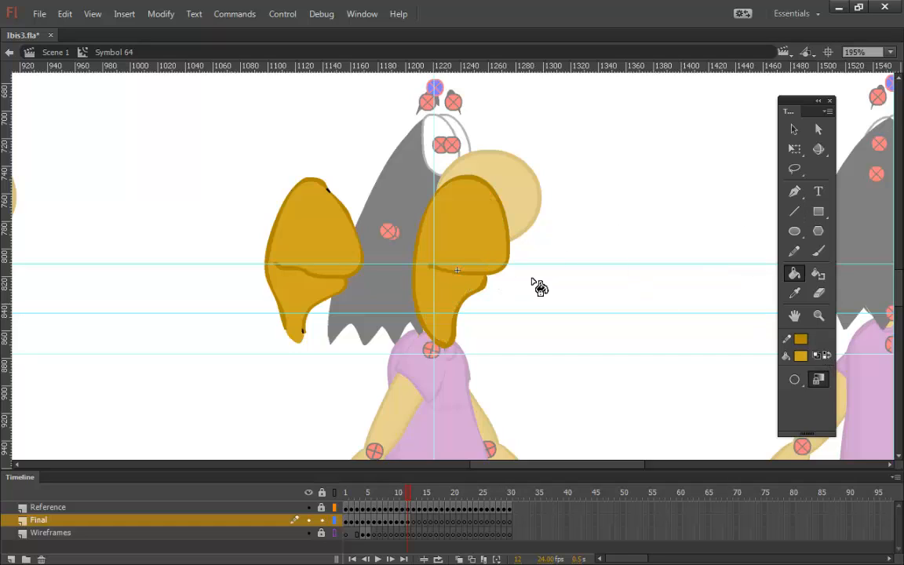
On frame 13, paint the rounded beak outline with protruding lips and a small oval mouth opening in dark gold, following the reference.
key("period")
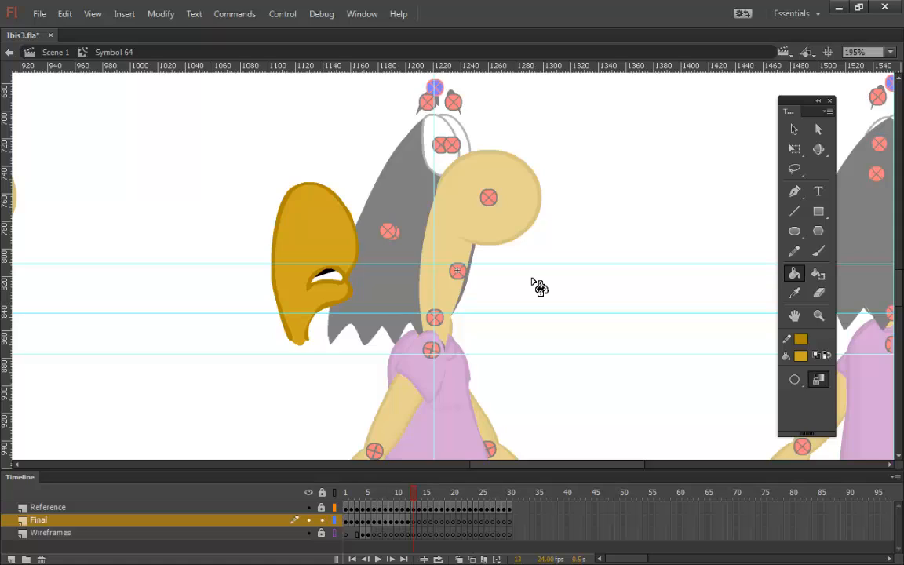
left_click(818, 251)
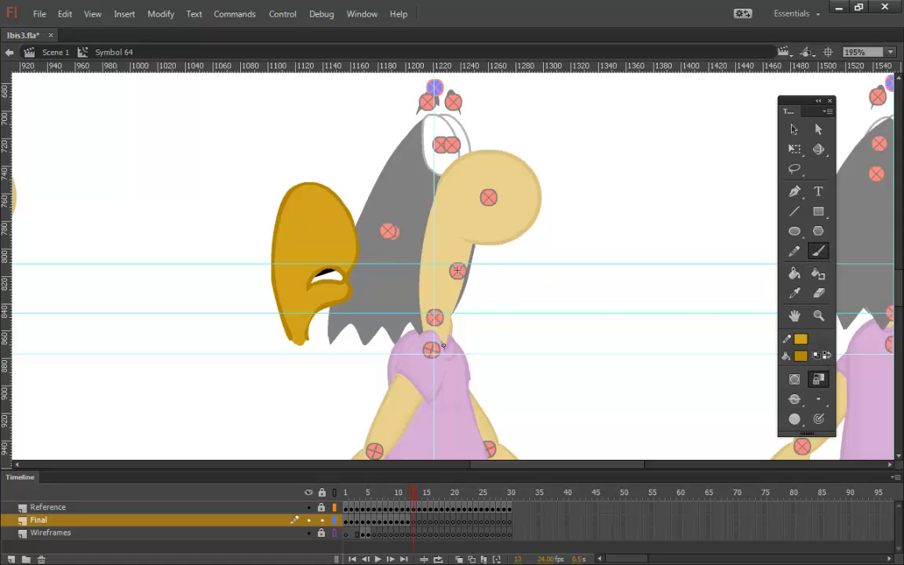
mouse_move(436, 343)
left_mouse_down()
mouse_move(420, 319)
mouse_move(415, 278)
mouse_move(425, 233)
mouse_move(434, 210)
mouse_move(466, 200)
mouse_move(492, 214)
mouse_move(504, 277)
mouse_move(475, 325)
mouse_move(442, 348)
mouse_move(416, 288)
left_mouse_up()
key("ctrl+z")
mouse_move(432, 197)
left_mouse_down()
mouse_move(496, 200)
mouse_move(503, 240)
mouse_move(505, 275)
mouse_move(493, 294)
mouse_move(475, 300)
mouse_move(449, 347)
left_mouse_up()
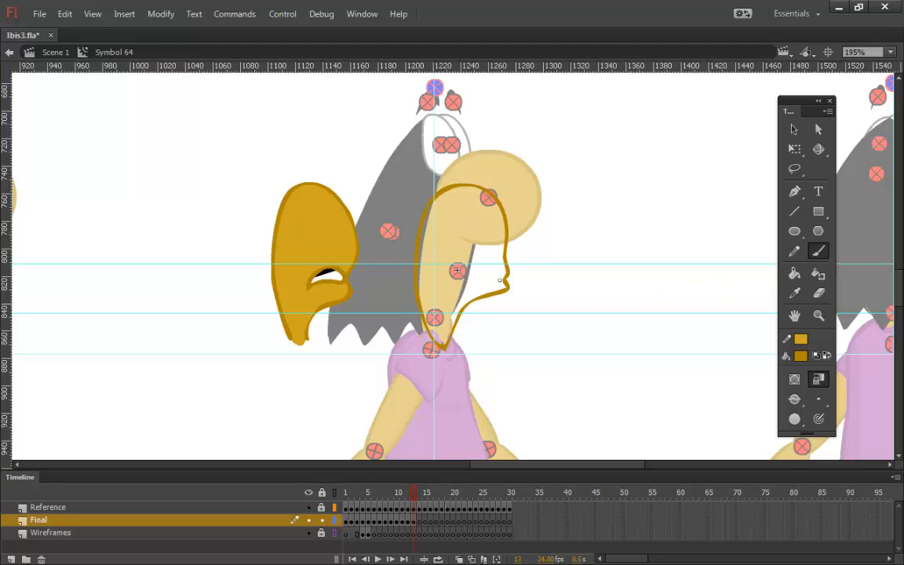
mouse_move(501, 278)
left_mouse_down()
mouse_move(468, 281)
mouse_move(508, 290)
left_mouse_up()
On frame 14, paint the beak outline with its short lower lip and small arched mouth opening in dark gold from the reference.
key("period")
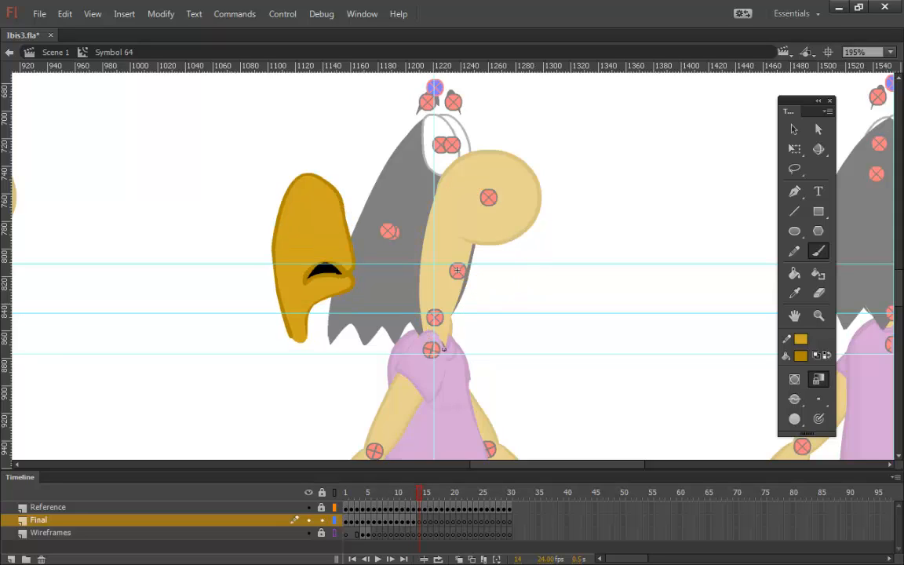
mouse_move(444, 349)
left_mouse_down()
mouse_move(416, 291)
mouse_move(416, 261)
left_mouse_up()
mouse_move(430, 202)
left_mouse_down()
mouse_move(483, 200)
mouse_move(507, 268)
mouse_move(502, 286)
mouse_move(465, 308)
mouse_move(445, 350)
left_mouse_up()
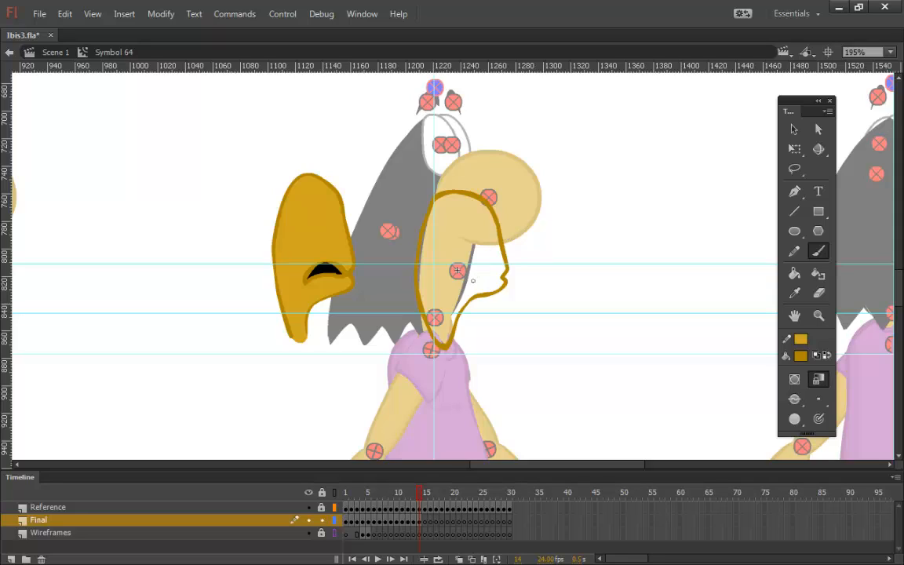
left_click_drag(473, 280, 505, 281)
On frame 15, paint the pointed beak outline and narrow wedge-shaped mouth opening in dark gold, and advance to frame 16.
key("period")
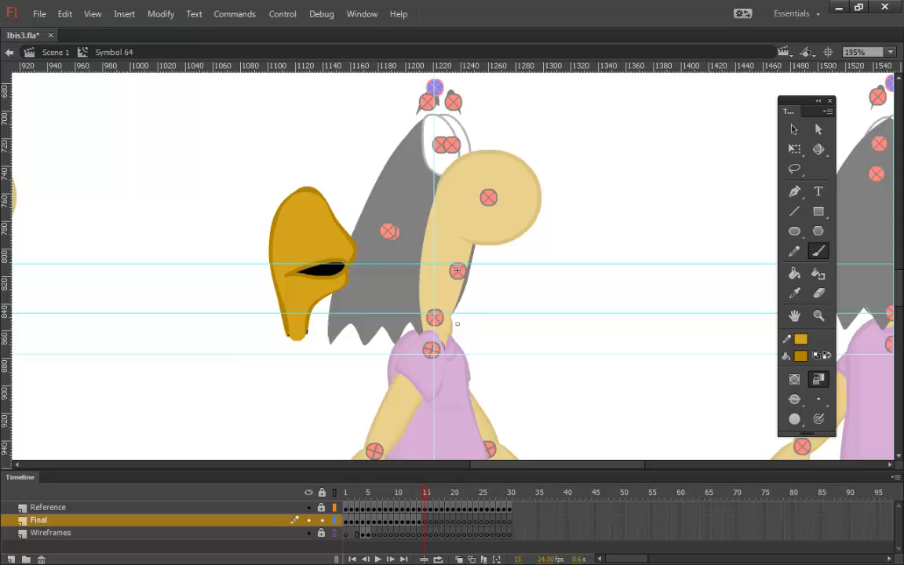
mouse_move(441, 324)
left_mouse_down()
mouse_move(445, 347)
mouse_move(421, 314)
mouse_move(418, 261)
mouse_move(437, 199)
mouse_move(454, 194)
mouse_move(480, 206)
mouse_move(522, 258)
mouse_move(511, 287)
mouse_move(469, 299)
mouse_move(447, 346)
left_mouse_up()
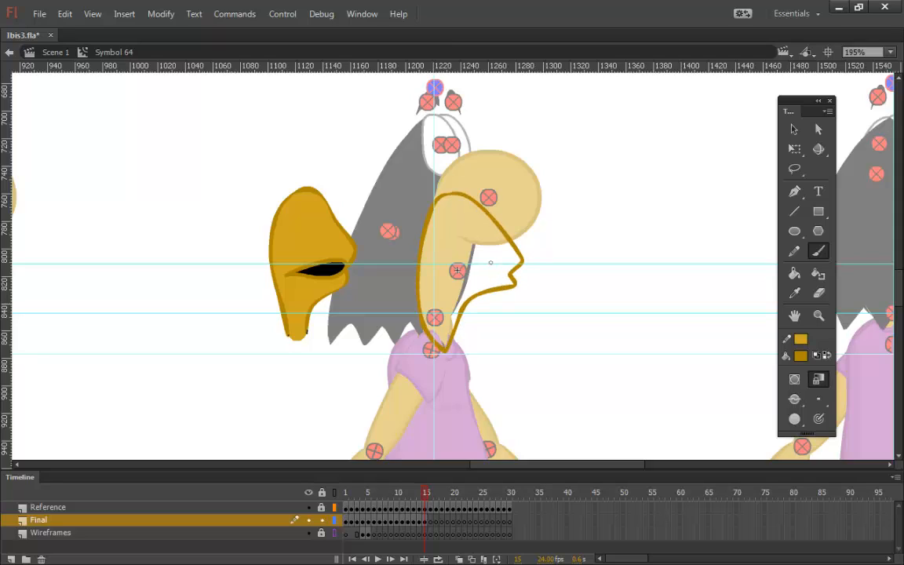
mouse_move(506, 273)
left_mouse_down()
mouse_move(474, 255)
mouse_move(451, 276)
mouse_move(515, 275)
left_mouse_up()
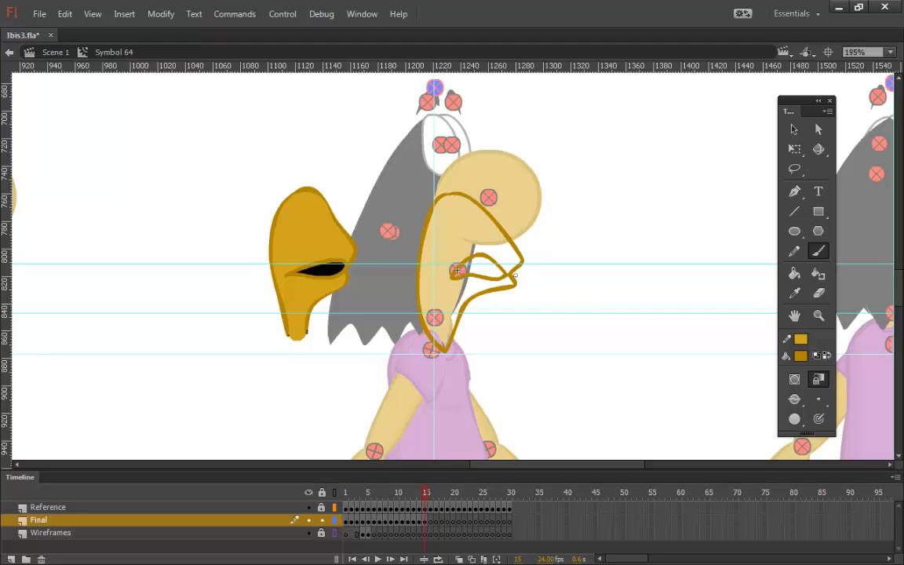
key("ctrl+z")
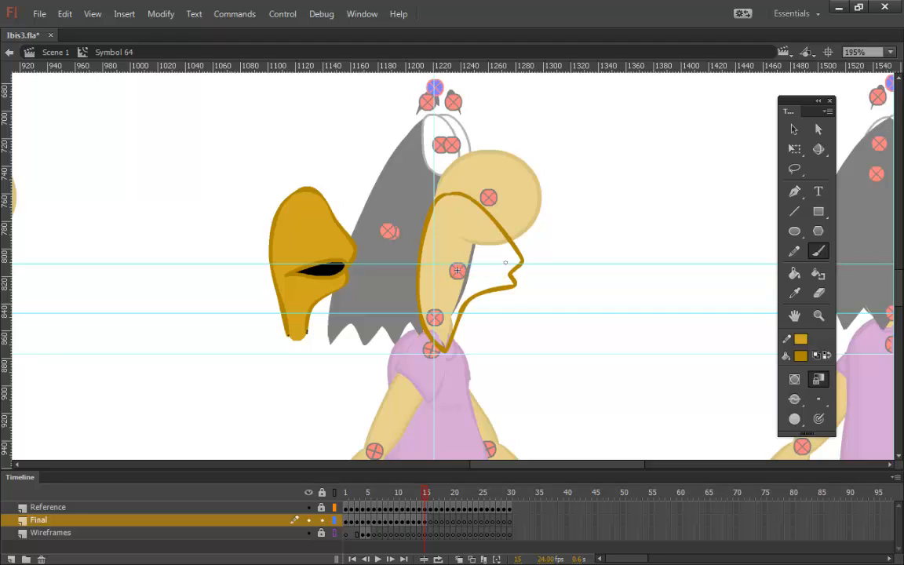
left_click_drag(510, 271, 473, 275)
key("ctrl+z")
key("period")
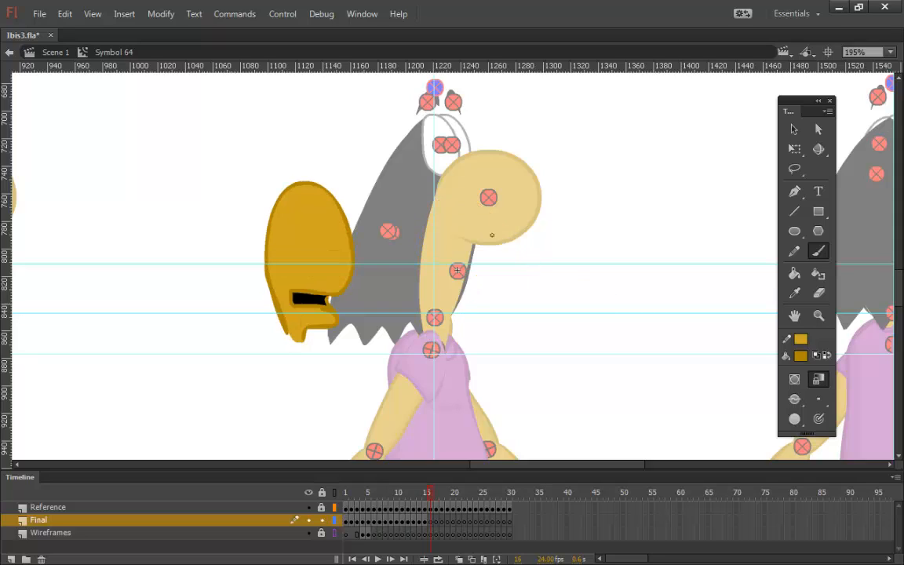
left_click_drag(442, 343, 424, 331)
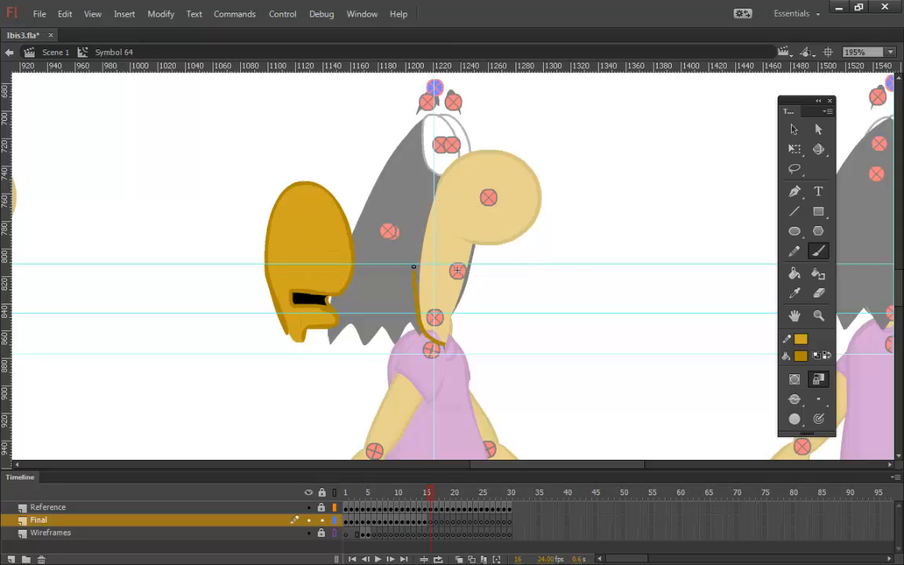
mouse_move(428, 202)
left_mouse_down()
mouse_move(458, 190)
mouse_move(493, 224)
mouse_move(506, 278)
mouse_move(486, 294)
left_mouse_up()
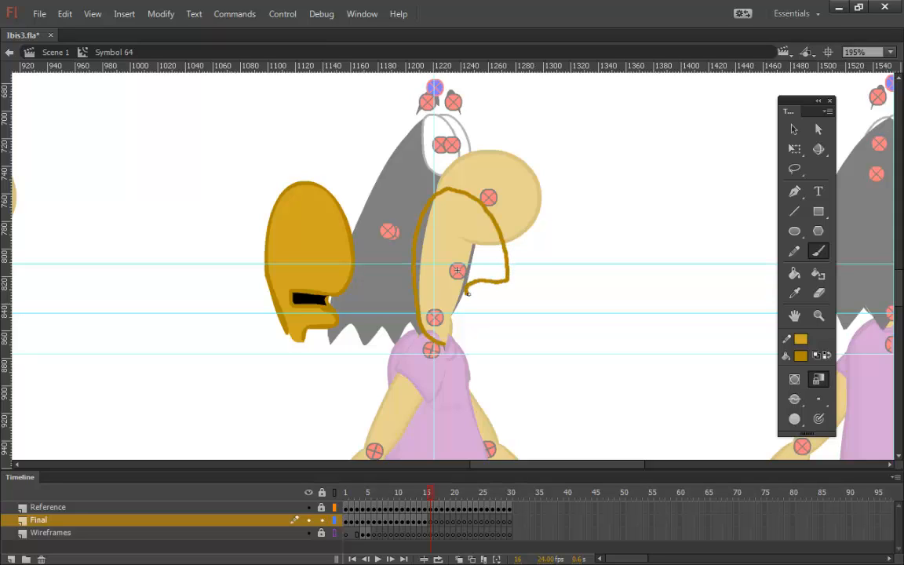
left_click_drag(497, 296, 499, 293)
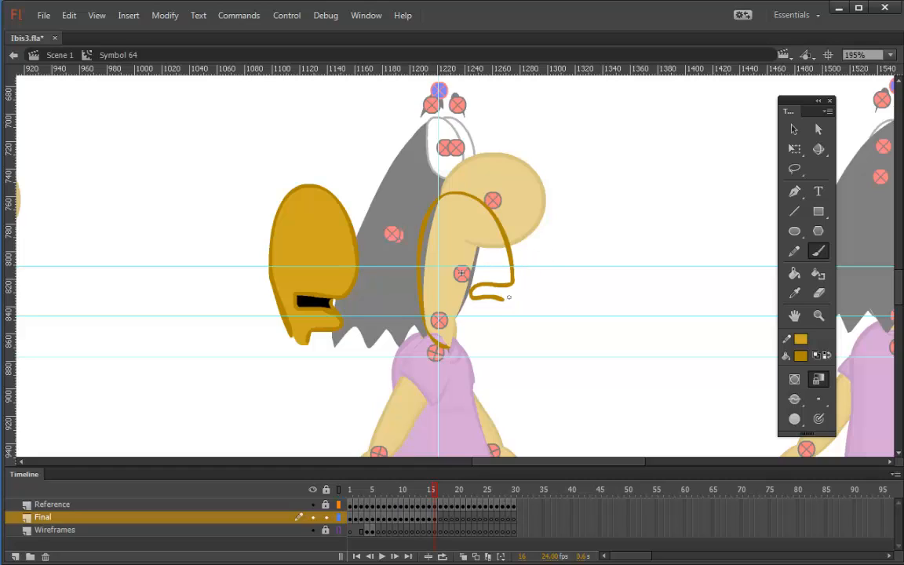
mouse_move(501, 296)
left_mouse_down()
mouse_move(516, 310)
mouse_move(479, 315)
mouse_move(444, 351)
left_mouse_up()
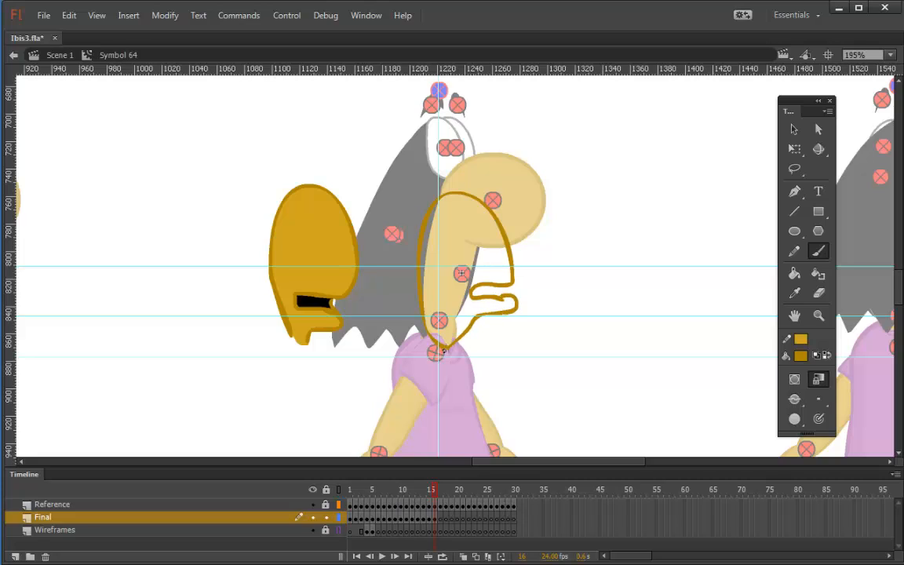
key("ctrl+z")
key("ctrl+z")
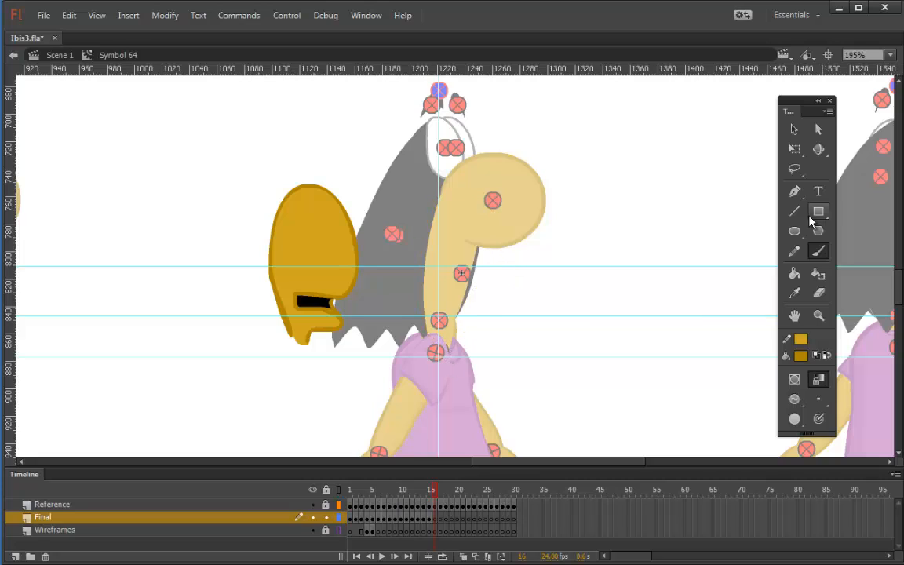
On frame 16, paint the beak outline with a boxy open mouth in dark gold, smooth the outline, and close off the mouth with a short line.
mouse_move(447, 350)
left_mouse_down()
mouse_move(422, 310)
mouse_move(425, 241)
mouse_move(438, 209)
mouse_move(464, 195)
mouse_move(494, 214)
mouse_move(518, 277)
mouse_move(513, 288)
mouse_move(466, 284)
mouse_move(467, 295)
mouse_move(468, 286)
mouse_move(471, 297)
mouse_move(509, 298)
mouse_move(517, 317)
mouse_move(464, 325)
mouse_move(443, 349)
left_mouse_up()
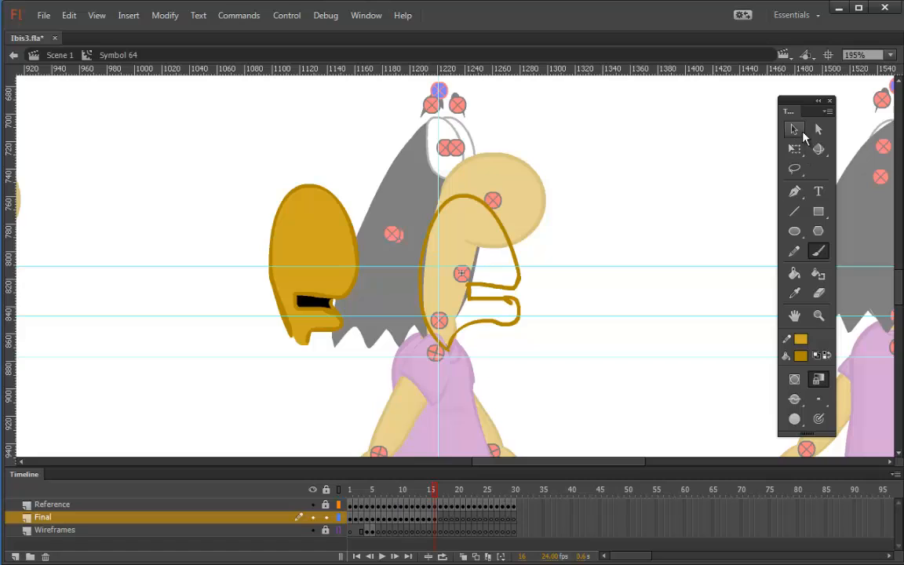
left_click(794, 129)
left_click_drag(591, 161, 400, 381)
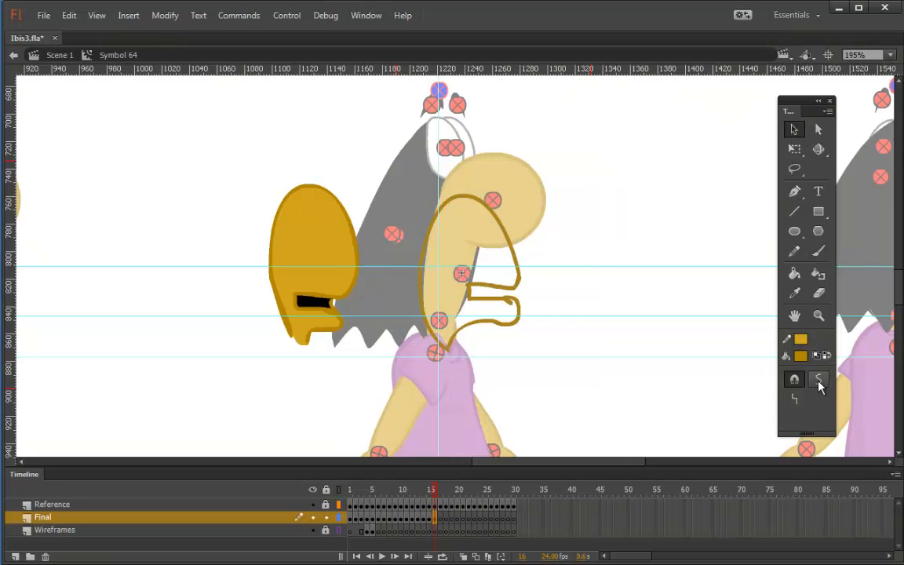
left_click(819, 379)
left_click(533, 331)
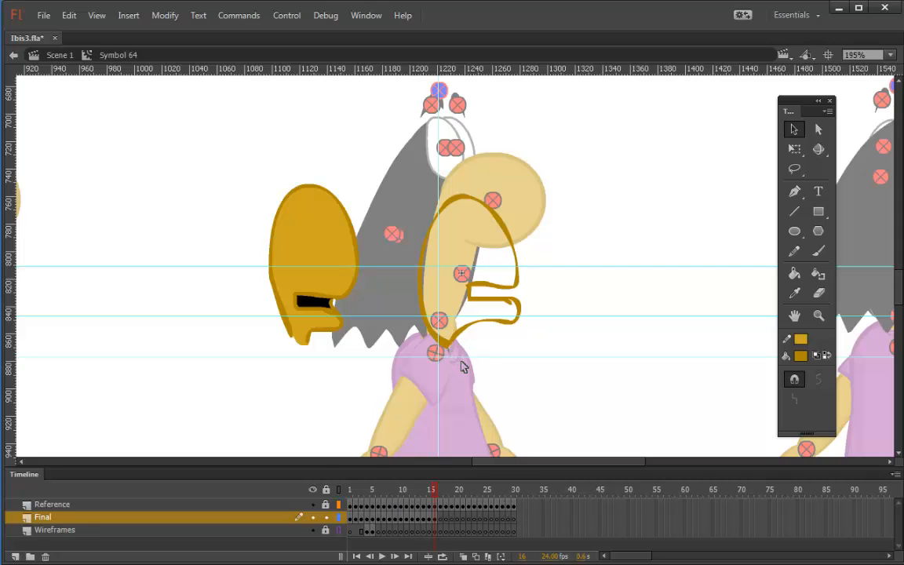
left_click(818, 251)
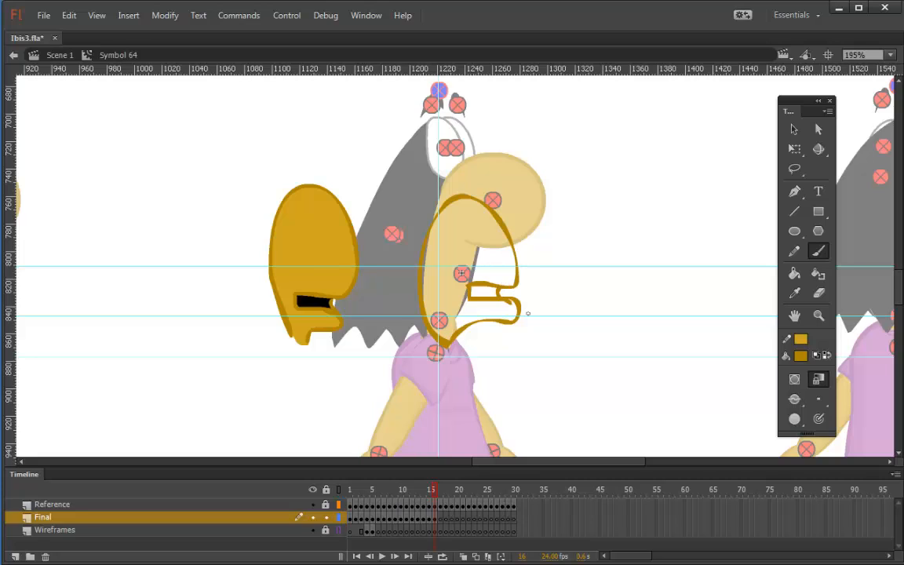
On frame 17, paint the tapered beak outline, wide rounded mouth opening and lower lip in dark gold from the reference.
key("period")
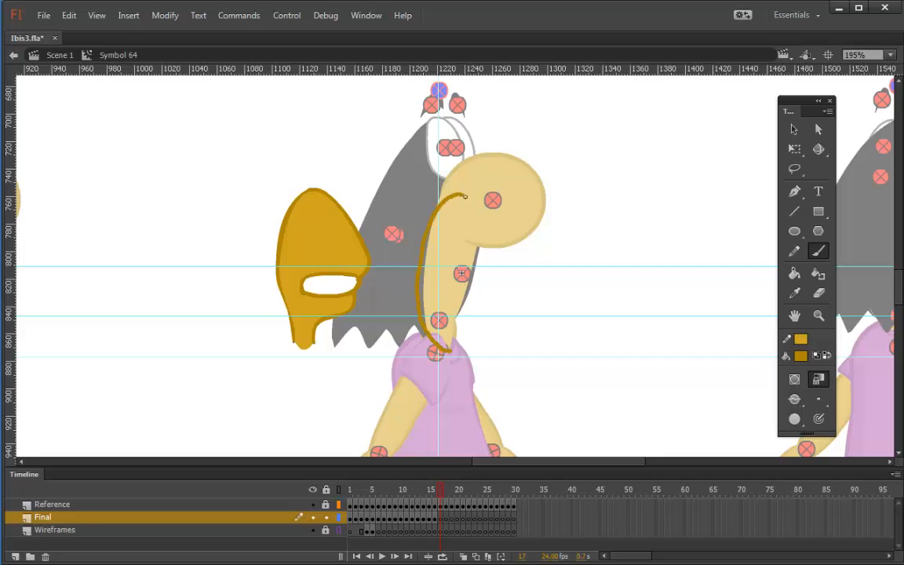
mouse_move(464, 197)
left_mouse_down()
mouse_move(498, 238)
mouse_move(509, 275)
left_mouse_up()
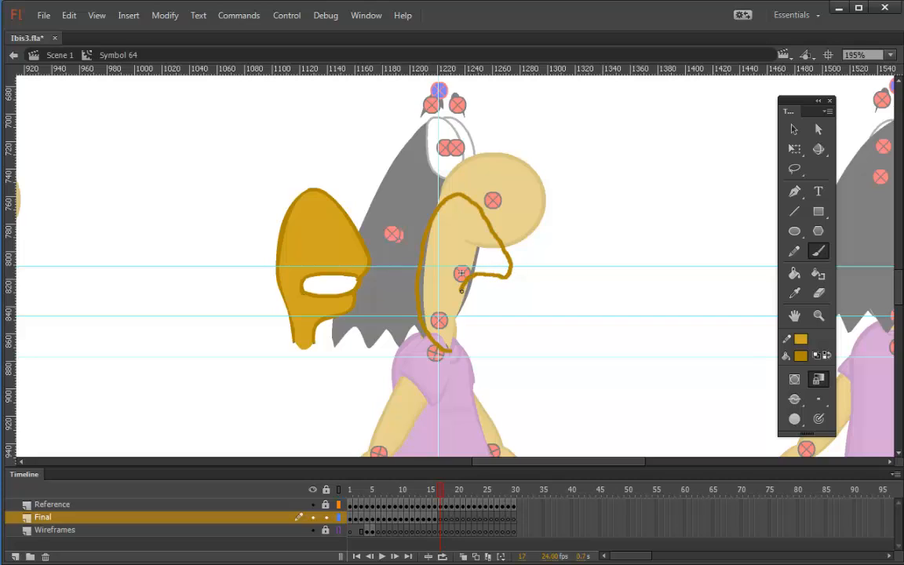
left_click_drag(502, 286, 507, 277)
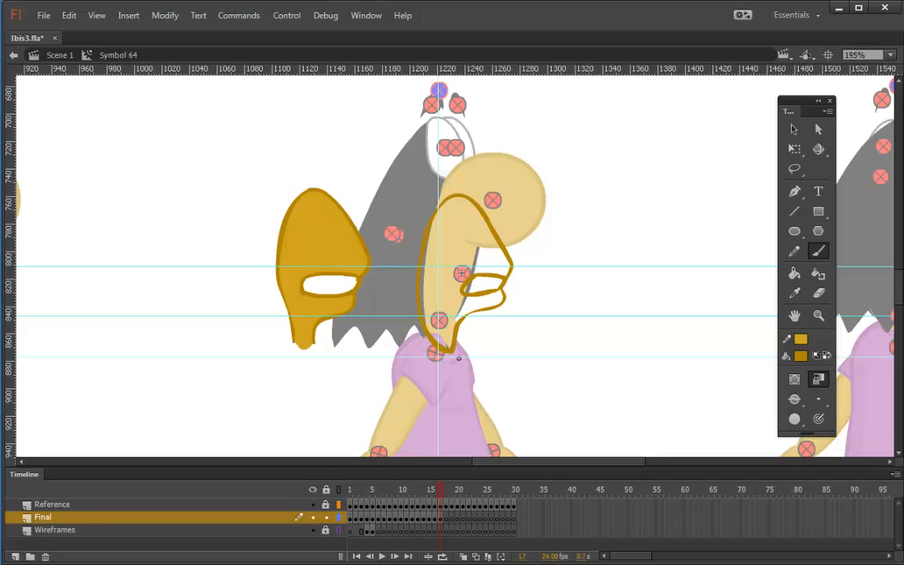
key("period")
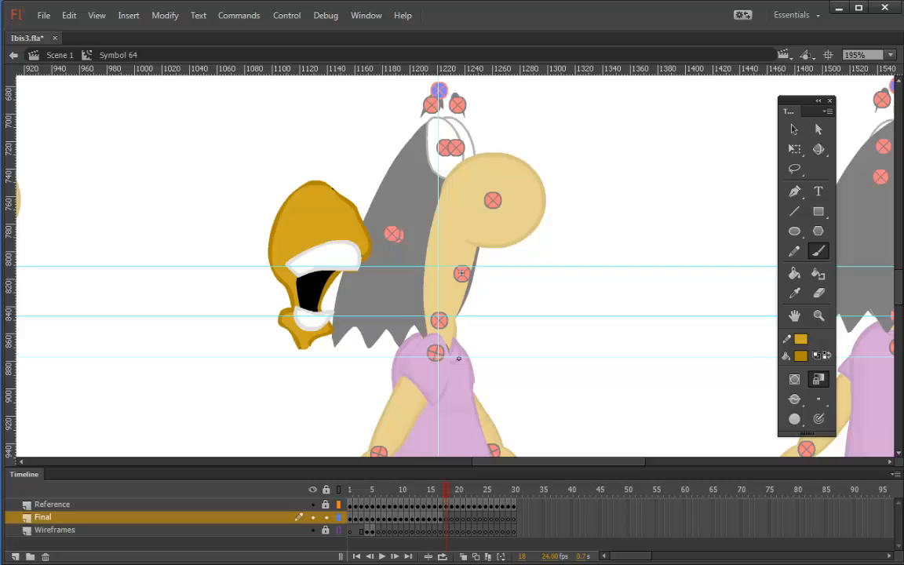
key("comma")
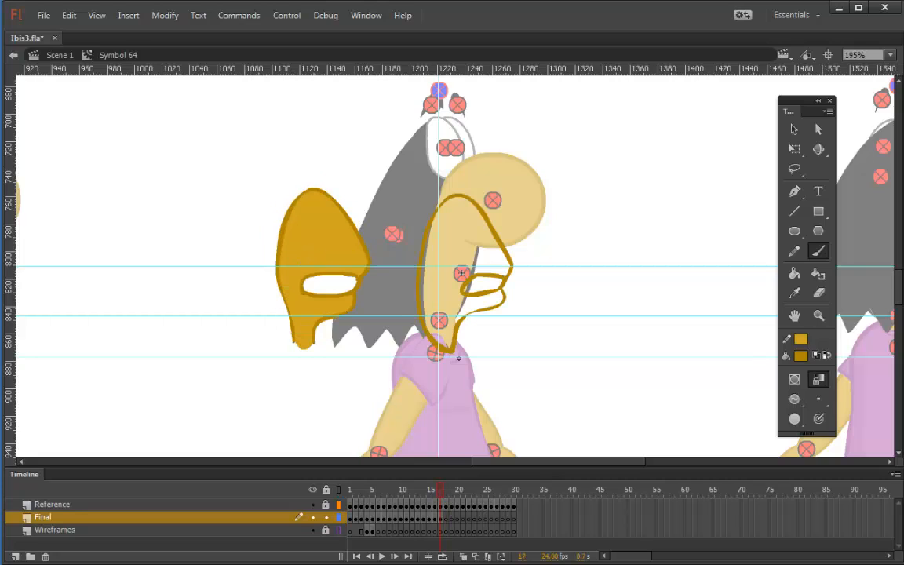
Fill the outlined beaks gold with the Paint Bucket, working back from frame 17 to frame 13 and leaving the mouth openings empty.
left_click(794, 273)
left_click(496, 248)
key("comma")
key("comma")
key("comma")
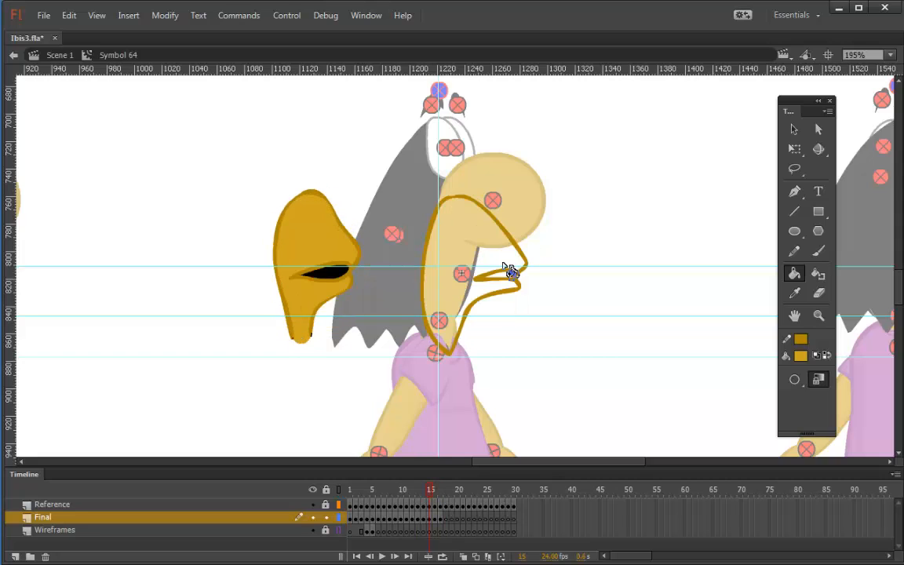
key("comma")
left_click(501, 261)
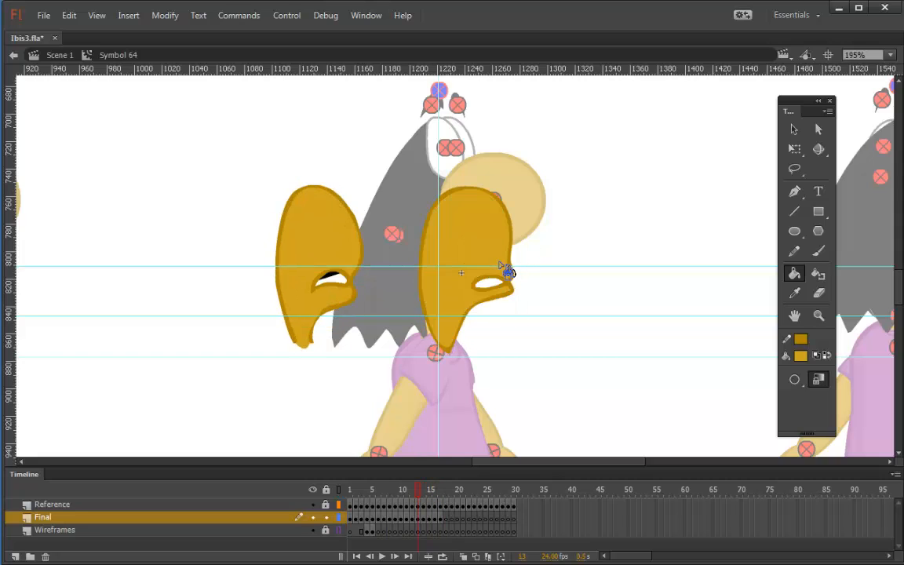
key("comma")
key("period")
On frame 13, draw a line across the mouth opening and fill the area below it white and above it black.
left_click(794, 211)
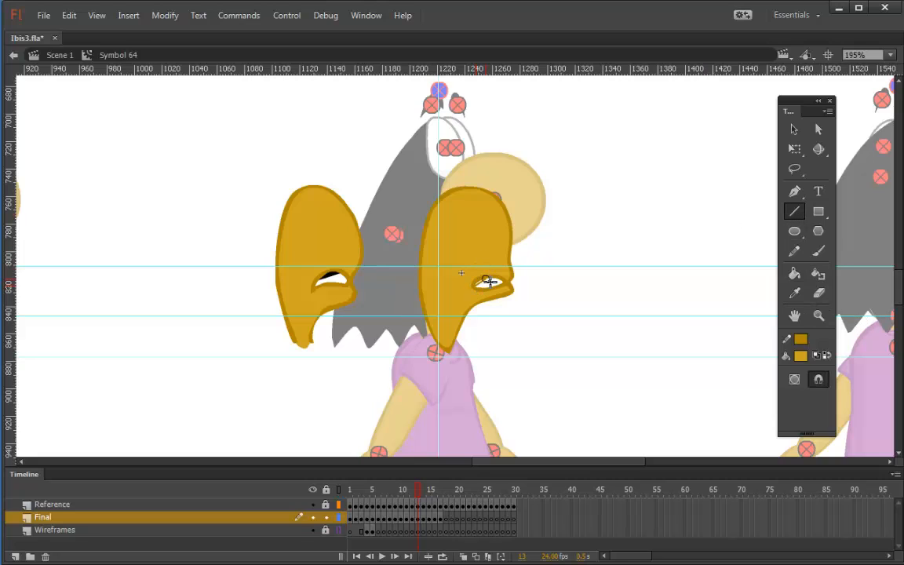
left_click(794, 273)
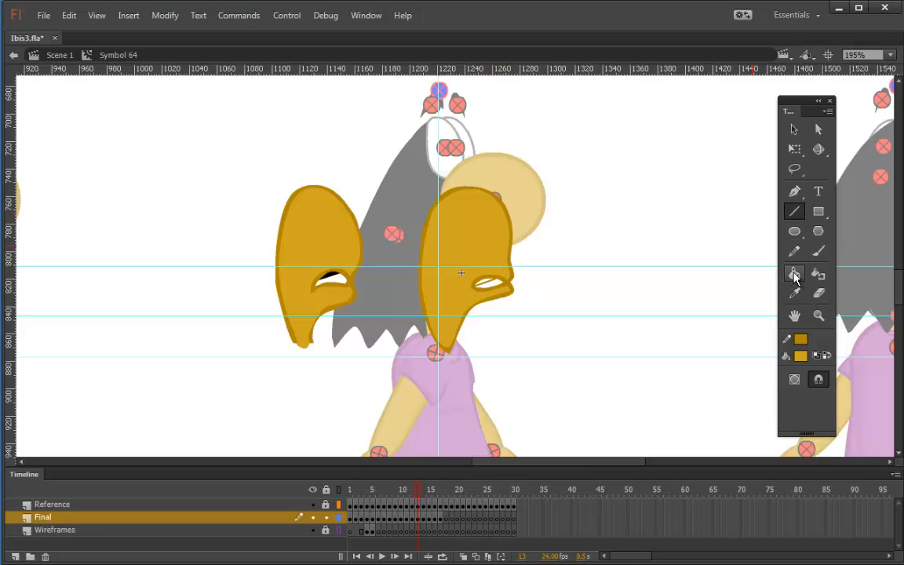
left_click(800, 355)
left_click(597, 131)
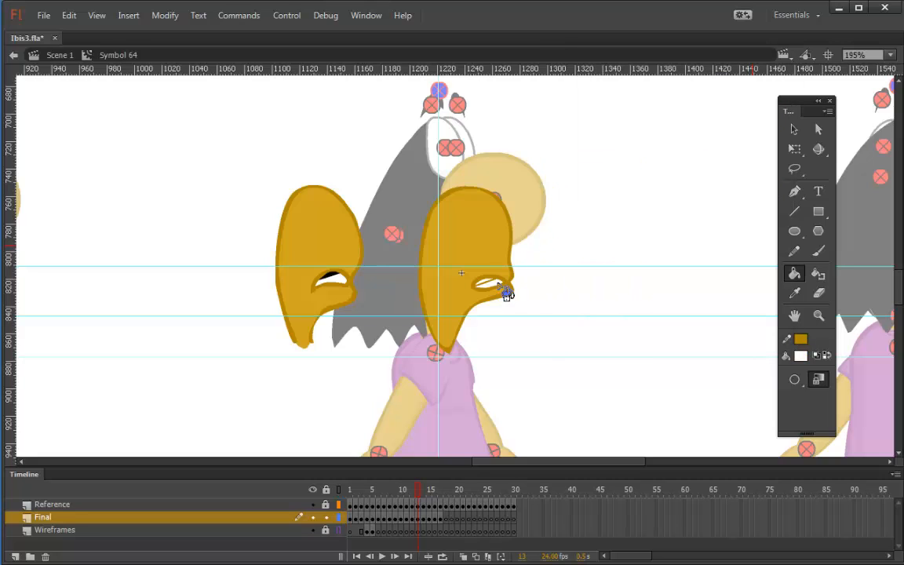
left_click(801, 355)
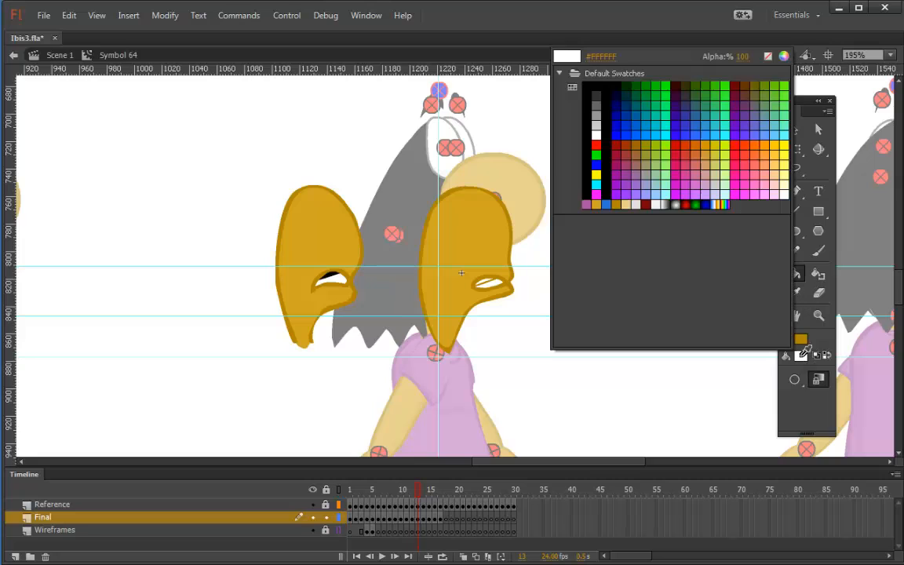
left_click(589, 83)
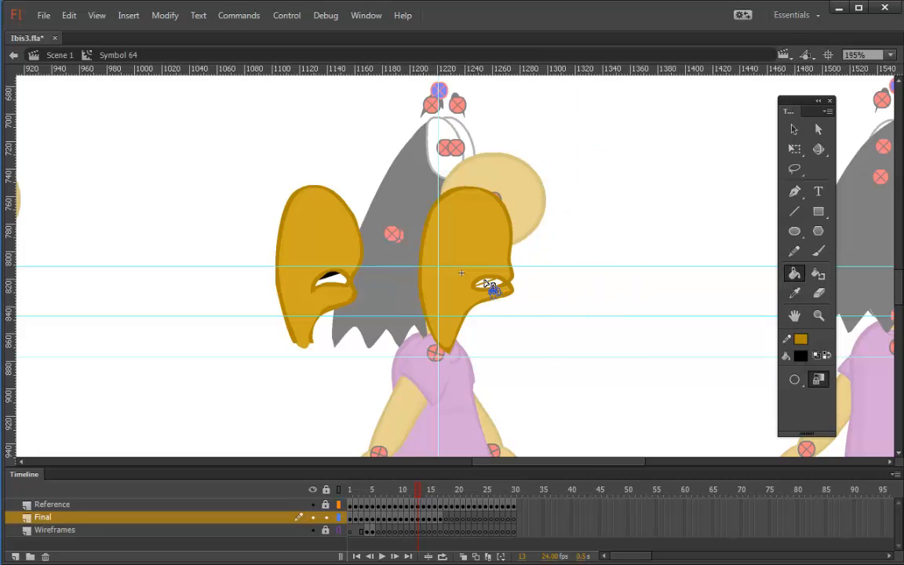
key("v")
left_click(496, 280)
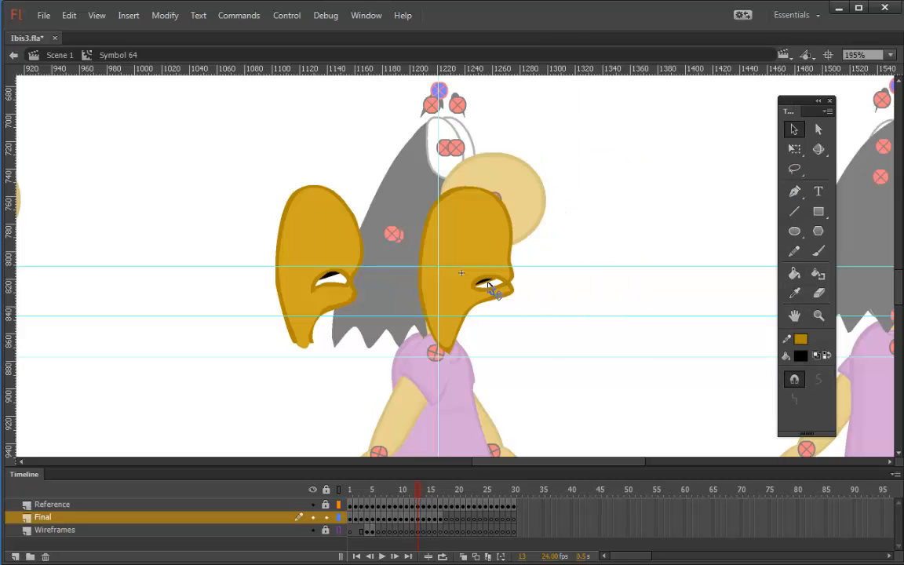
key("Escape")
key("comma")
key("period")
key("comma")
key("period")
Fill the mouth openings black on frames 14, 15 and 16 with the Paint Bucket.
key("period")
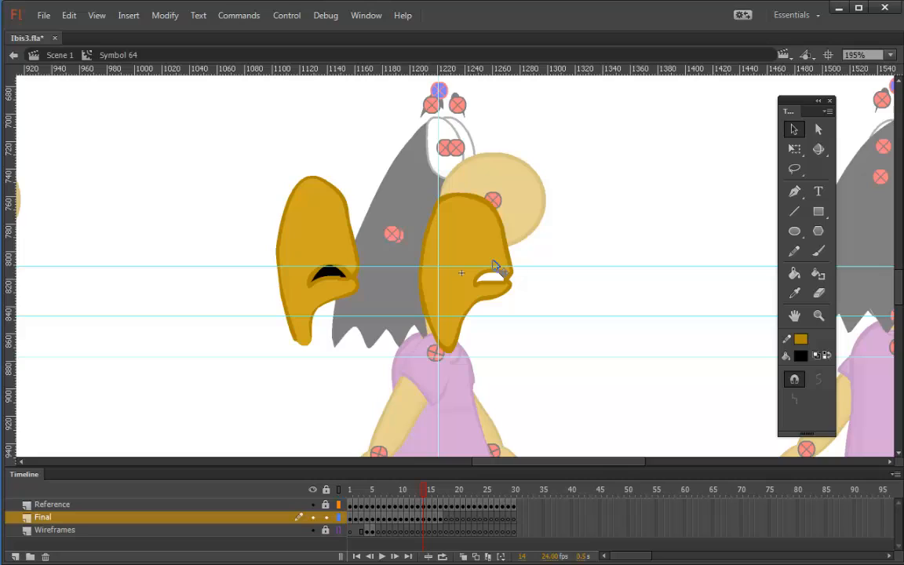
left_click(794, 273)
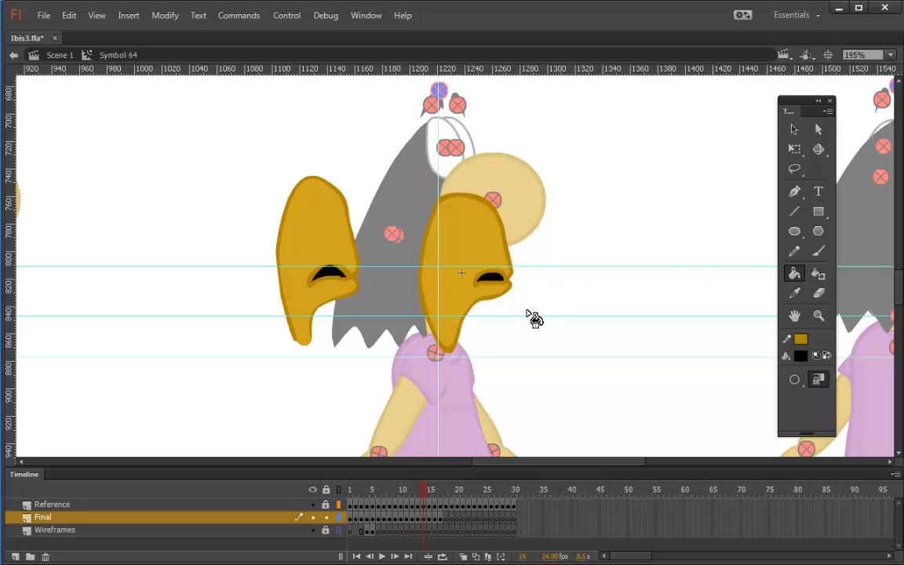
key("period")
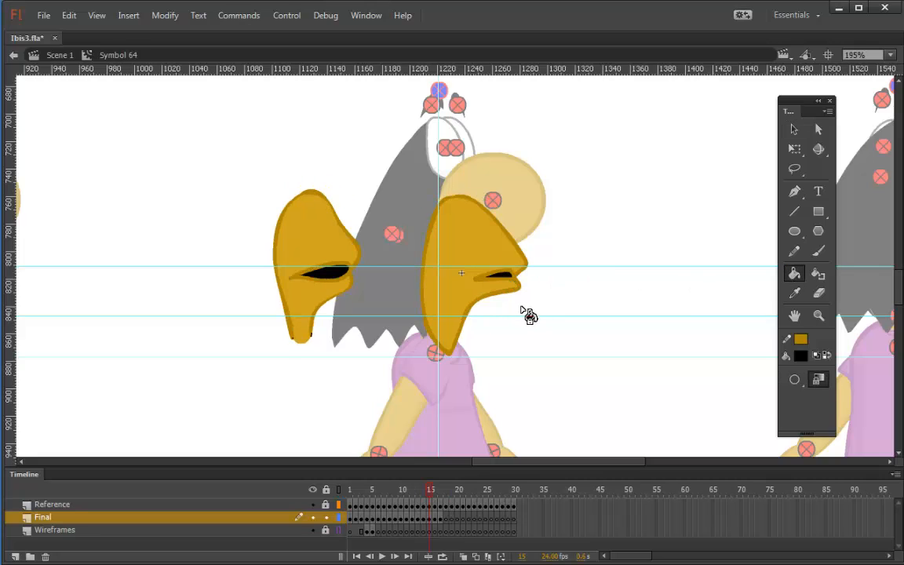
key("period")
left_click(482, 292)
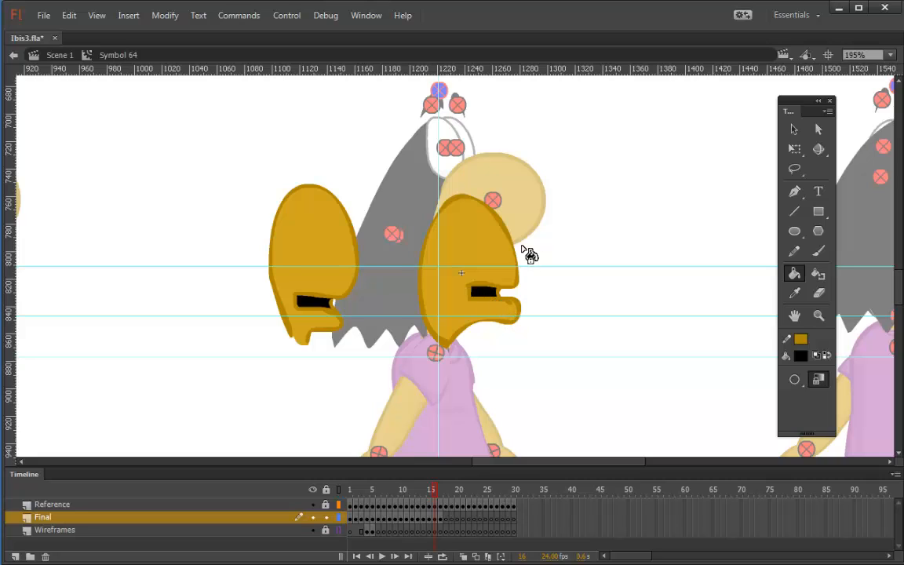
Distort the whole beak on frame 16 with the Envelope modifier, shifting the mouth opening lower and thinning the lower lip.
left_click(795, 149)
left_click_drag(601, 166, 369, 353)
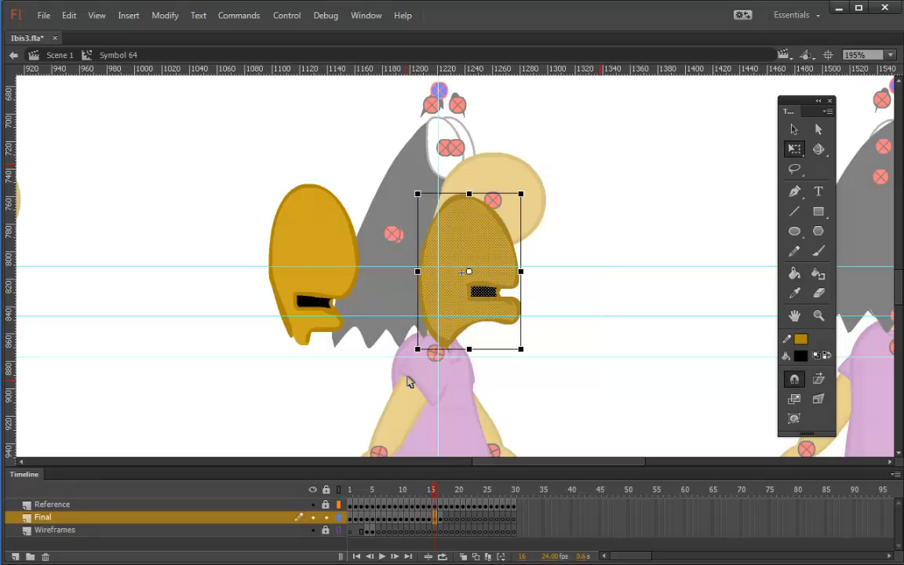
left_click(794, 419)
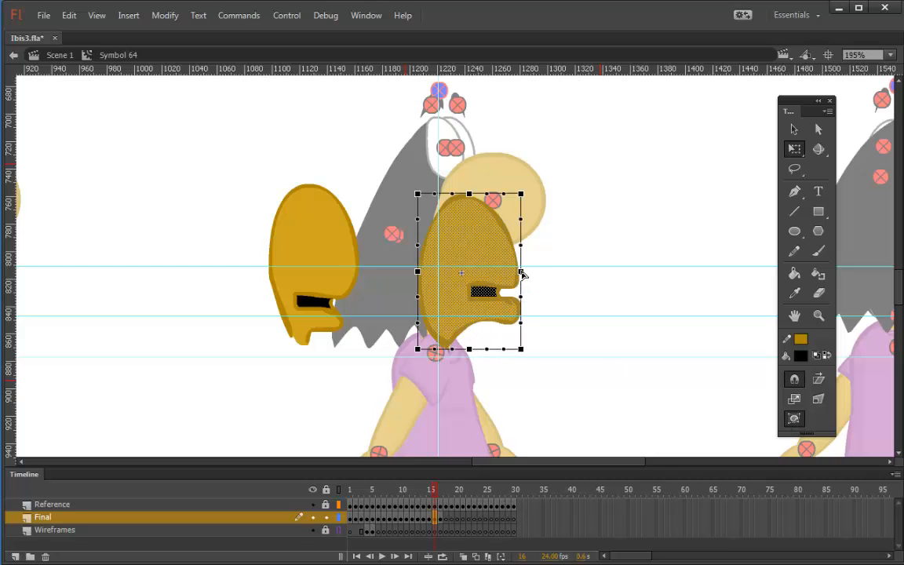
left_click_drag(520, 271, 521, 284)
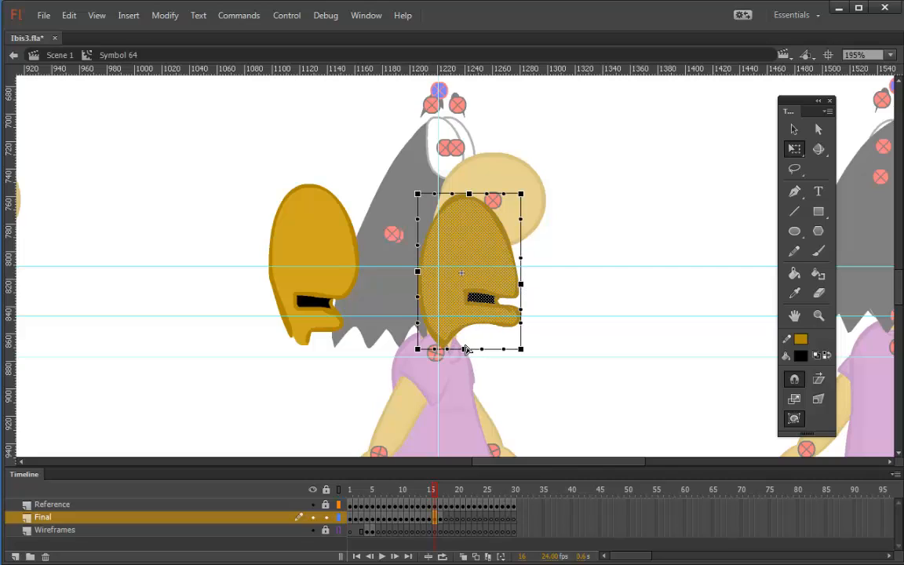
left_click_drag(469, 349, 472, 351)
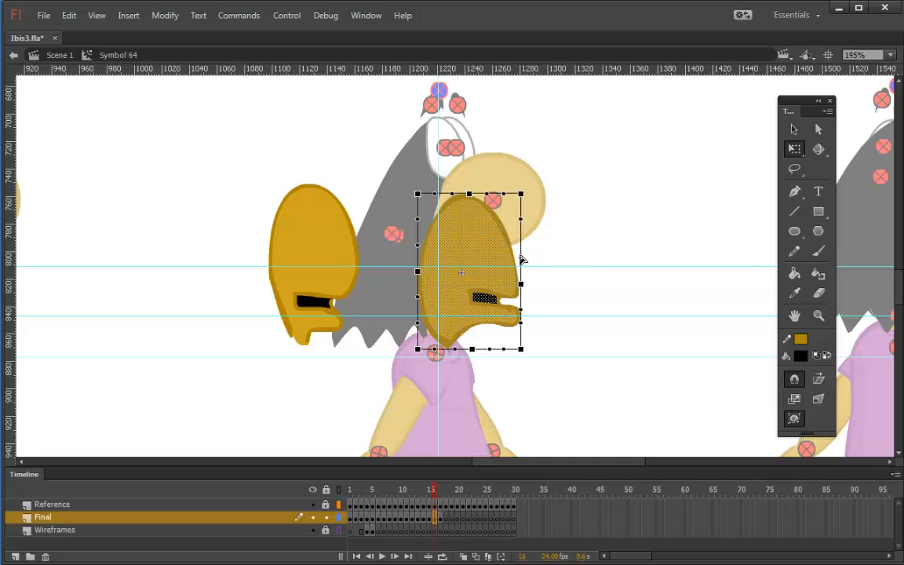
left_click_drag(521, 260, 528, 263)
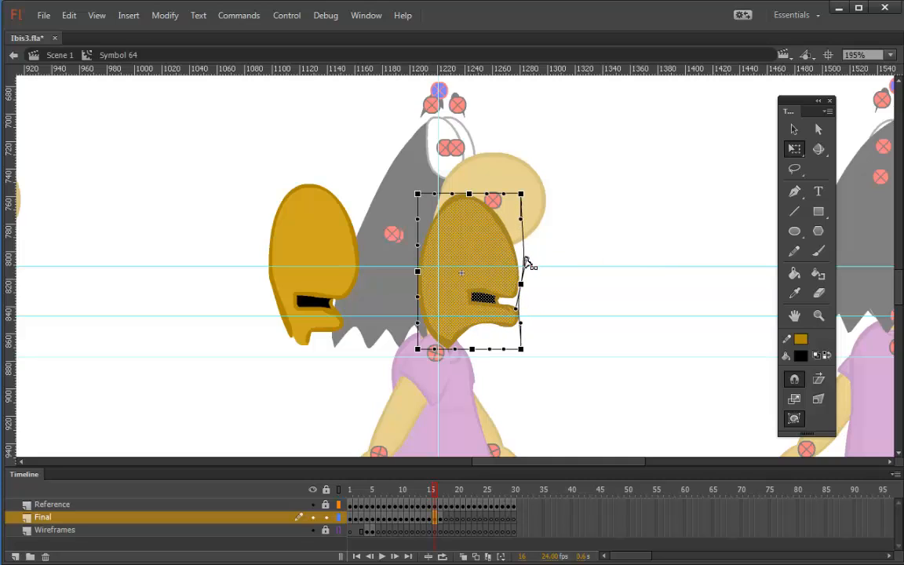
left_click(562, 254)
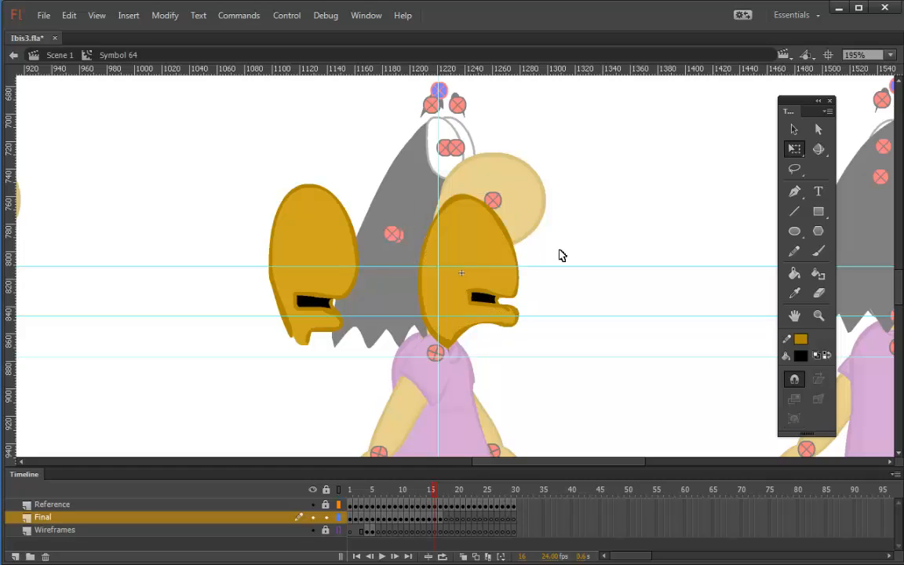
On frame 18, unlock the Reference layer and show the properties of the Open_Mouth reference, keeping the drawing area clear.
left_click(448, 520)
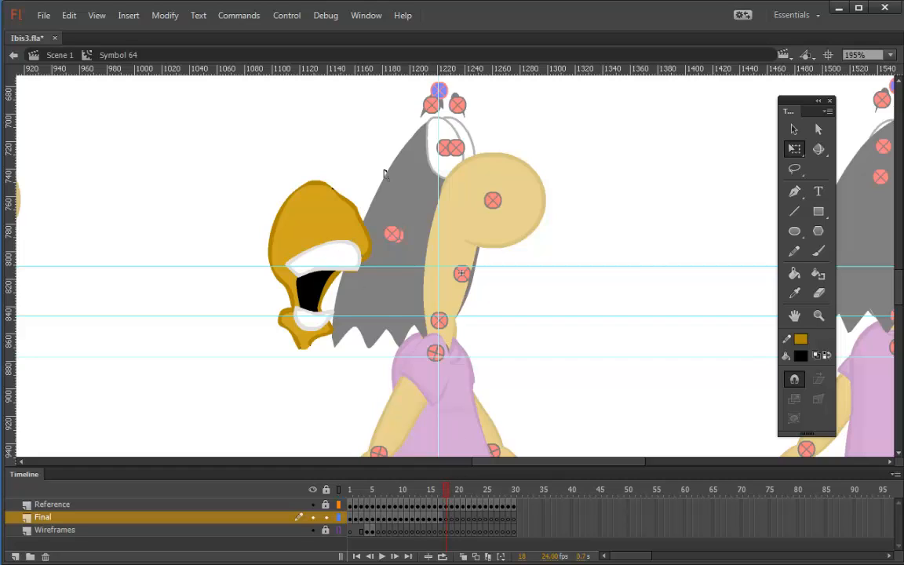
left_click(793, 254)
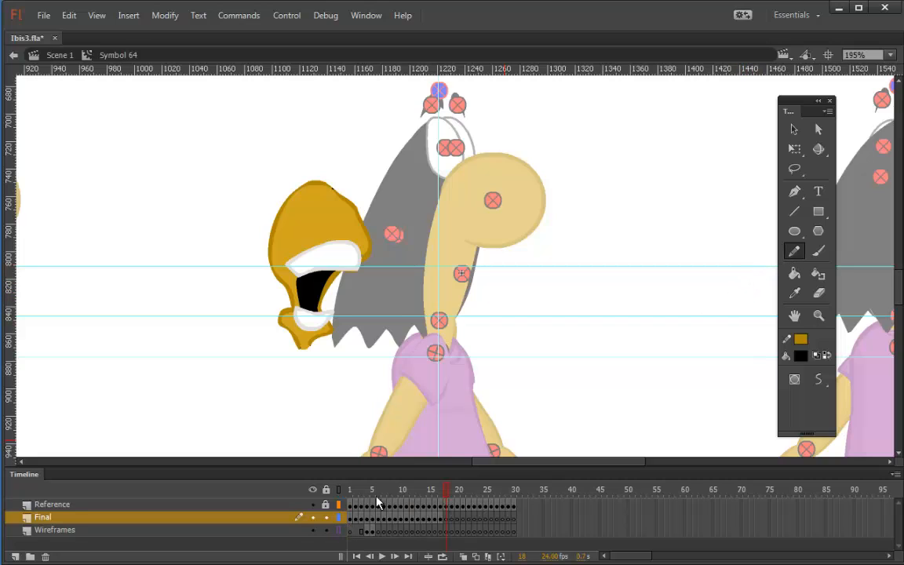
left_click(326, 529)
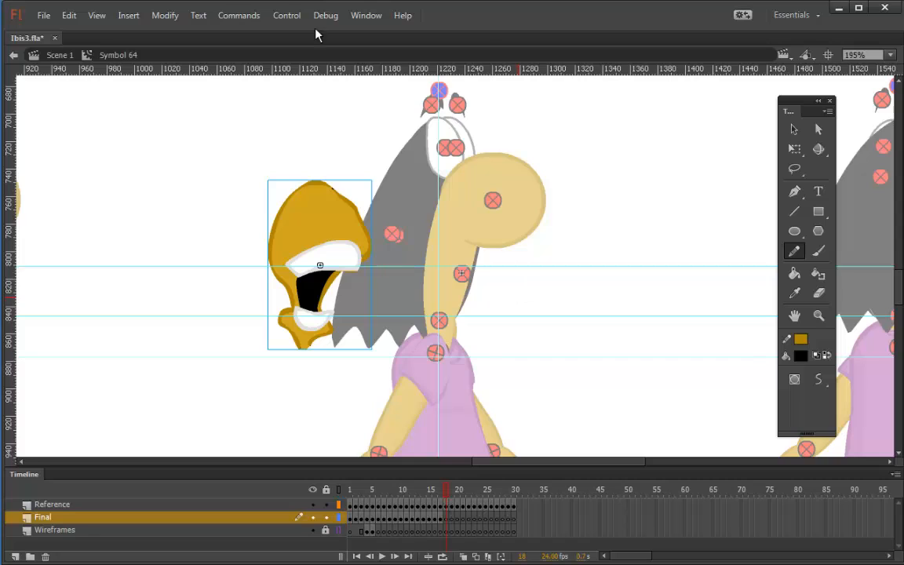
left_click(366, 15)
left_click(380, 84)
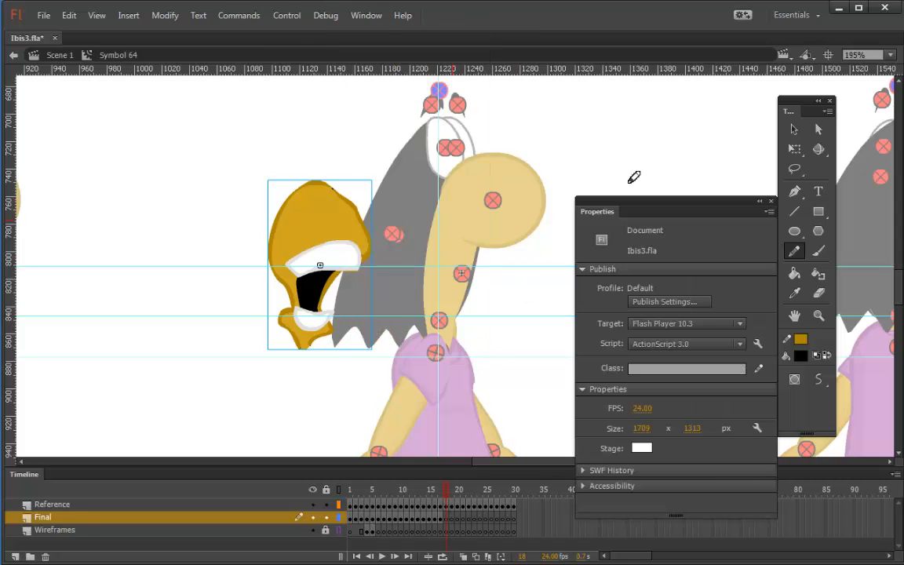
left_click(794, 131)
left_click(307, 222)
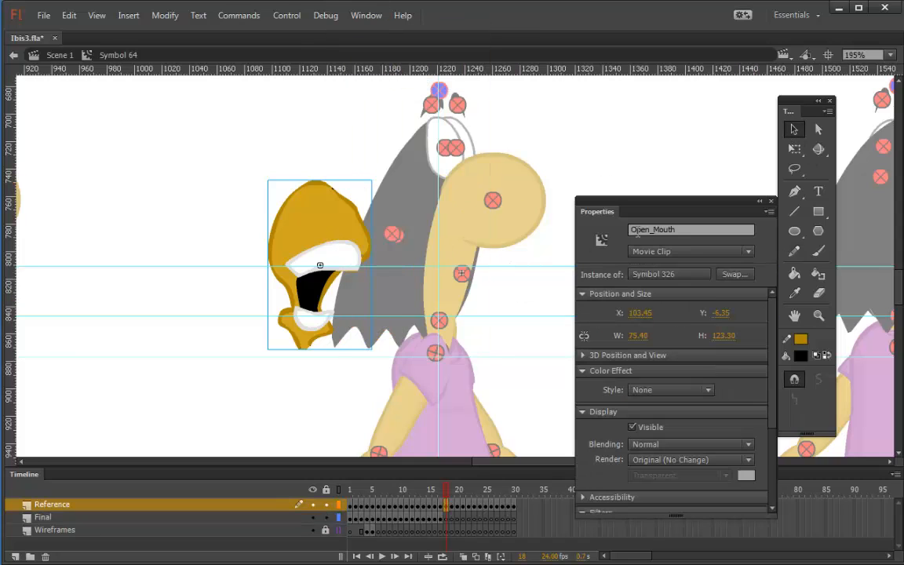
left_click_drag(640, 206, 95, 197)
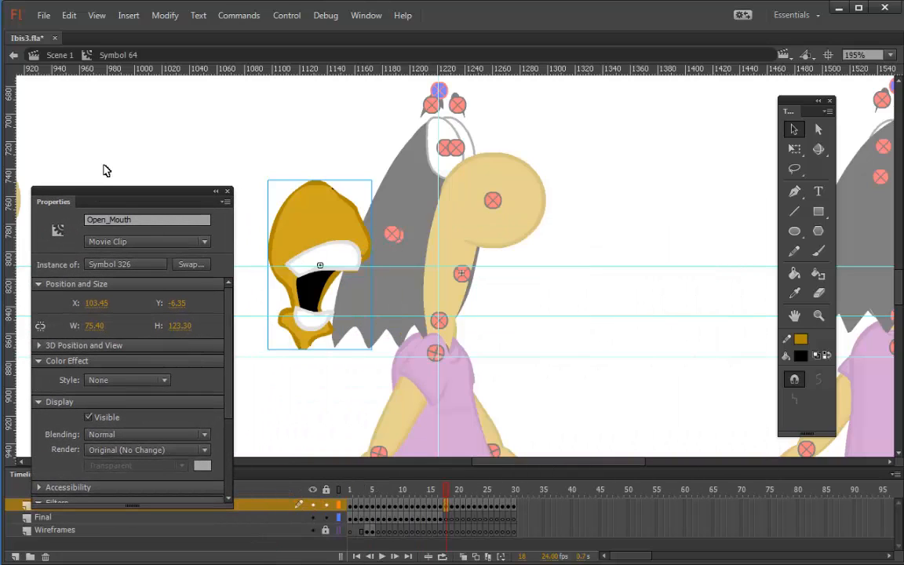
Swap the stroke and fill colors, unlock Wireframes, and pencil the domed upper beak and upper teeth band on frame 18.
left_click(820, 251)
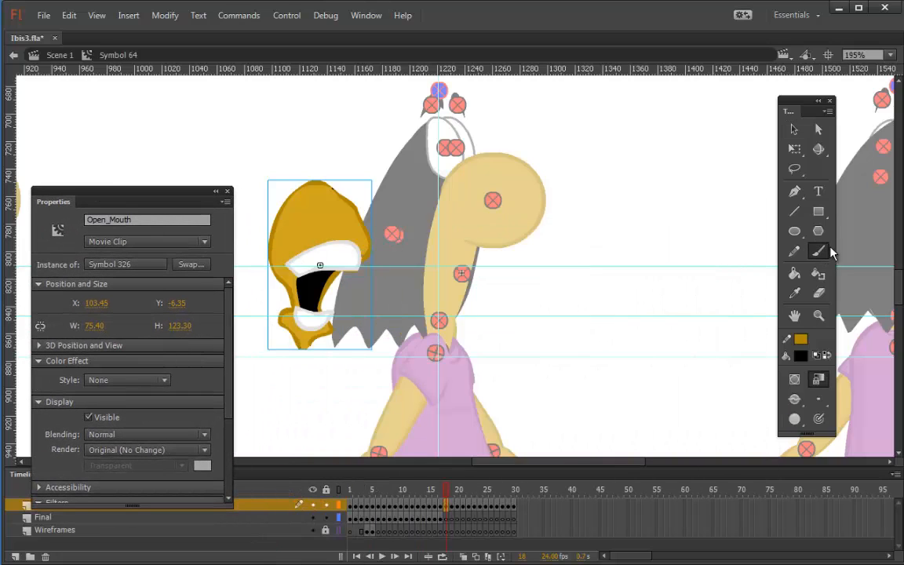
left_click(828, 357)
left_click(445, 530)
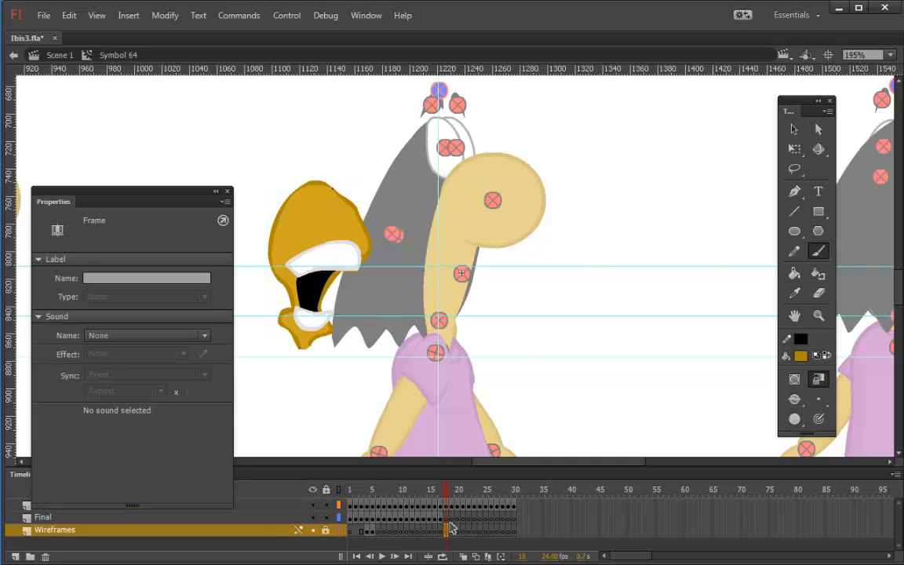
left_click(794, 251)
left_click(325, 530)
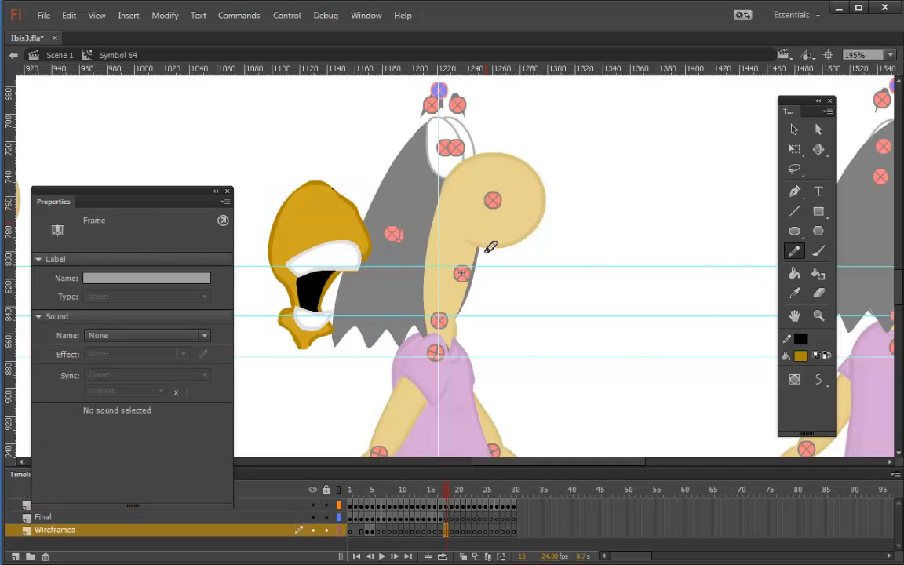
mouse_move(497, 272)
left_mouse_down()
mouse_move(470, 269)
mouse_move(511, 266)
left_mouse_up()
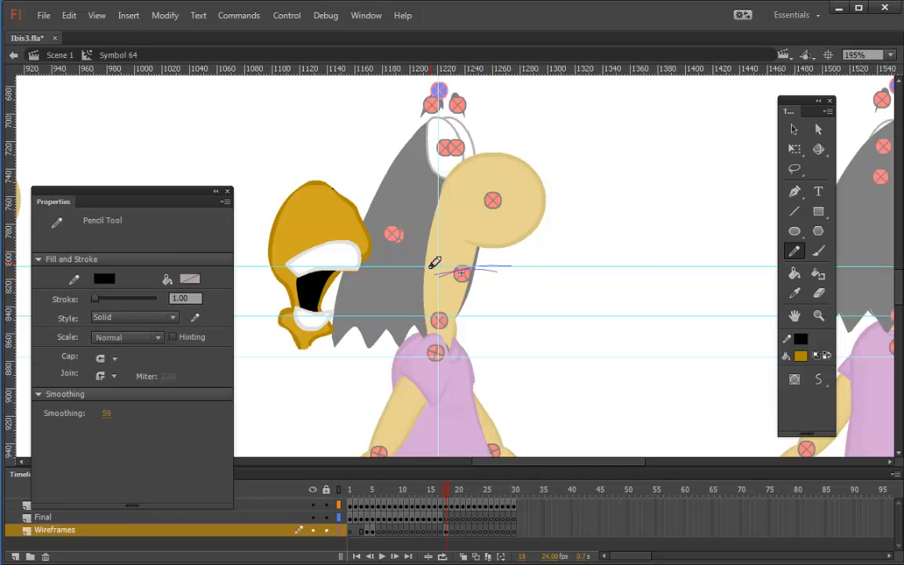
mouse_move(453, 198)
left_mouse_down()
mouse_move(430, 240)
mouse_move(483, 230)
mouse_move(515, 267)
left_mouse_up()
left_click_drag(432, 259, 509, 245)
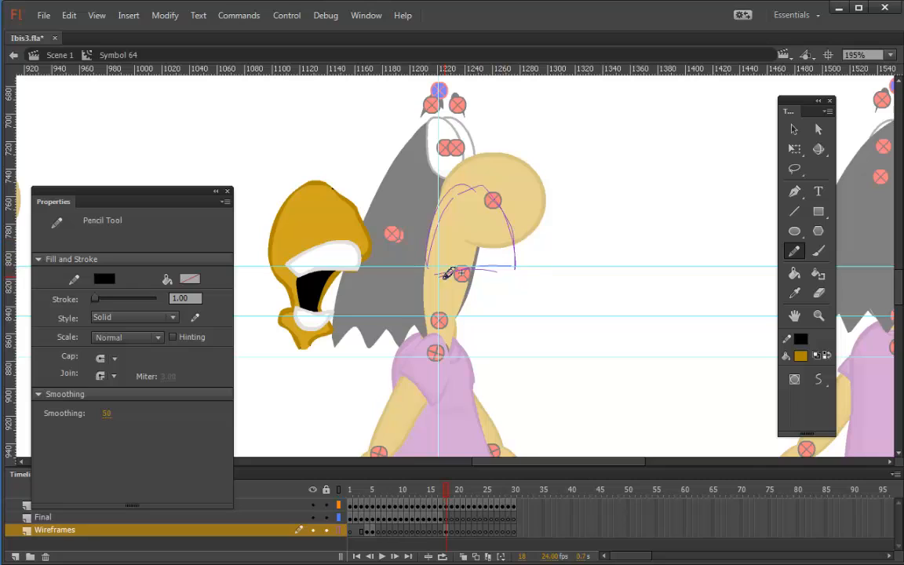
mouse_move(448, 283)
left_mouse_down()
mouse_move(512, 267)
mouse_move(498, 283)
mouse_move(482, 281)
mouse_move(522, 274)
left_mouse_up()
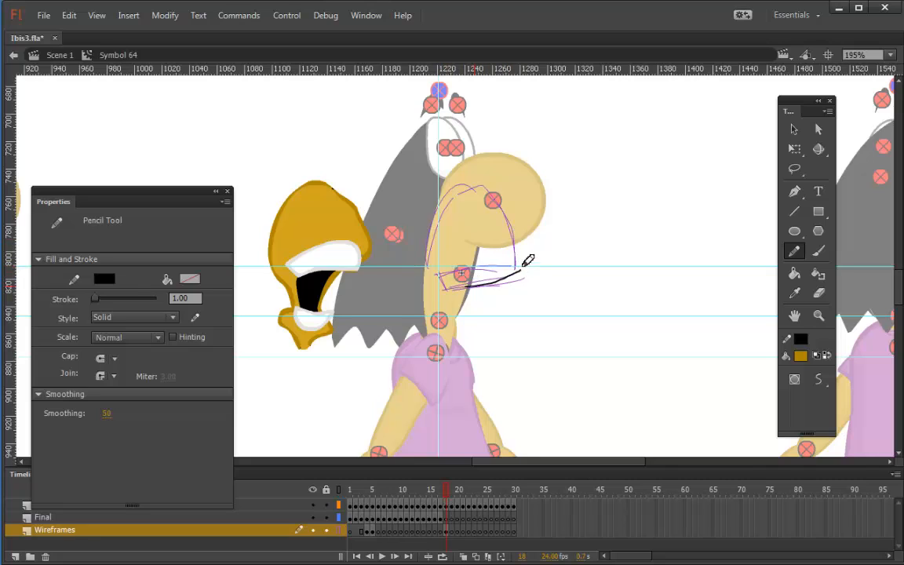
mouse_move(494, 196)
left_mouse_down()
mouse_move(515, 216)
mouse_move(525, 266)
left_mouse_up()
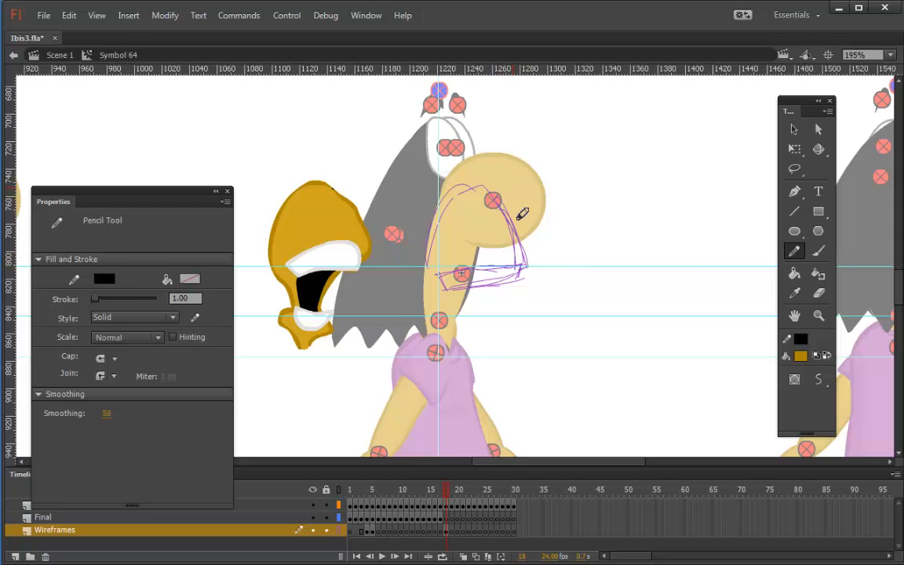
Sketch the lower teeth, small lower jaw, back of the beak and inner mouth edge on the frame 18 wireframe.
left_click_drag(462, 320, 484, 317)
mouse_move(453, 320)
left_mouse_down()
mouse_move(475, 333)
mouse_move(488, 322)
left_mouse_up()
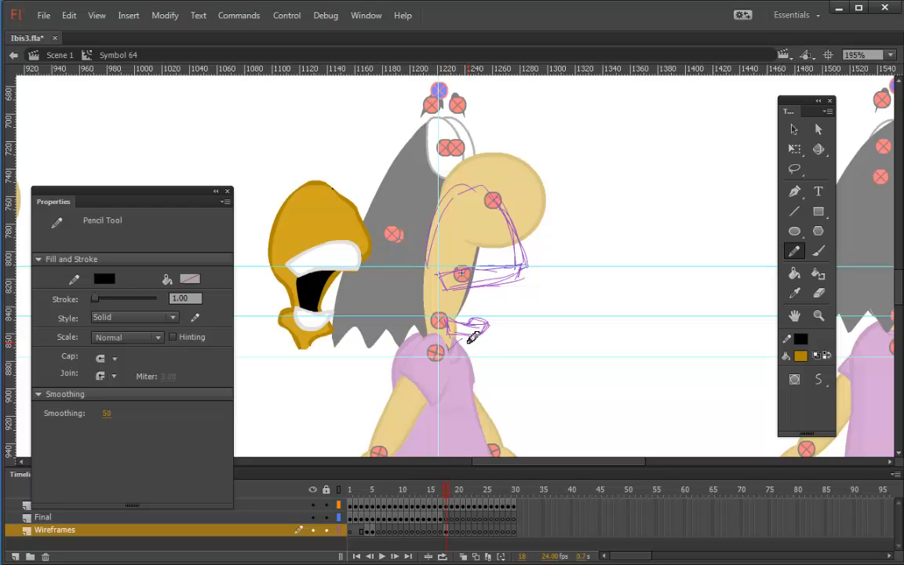
mouse_move(457, 338)
left_mouse_down()
mouse_move(484, 343)
mouse_move(480, 328)
mouse_move(452, 331)
mouse_move(429, 259)
left_mouse_up()
mouse_move(408, 188)
left_mouse_down()
mouse_move(460, 220)
mouse_move(428, 259)
mouse_move(428, 310)
left_mouse_up()
mouse_move(481, 289)
left_mouse_down()
mouse_move(478, 310)
mouse_move(441, 322)
left_mouse_up()
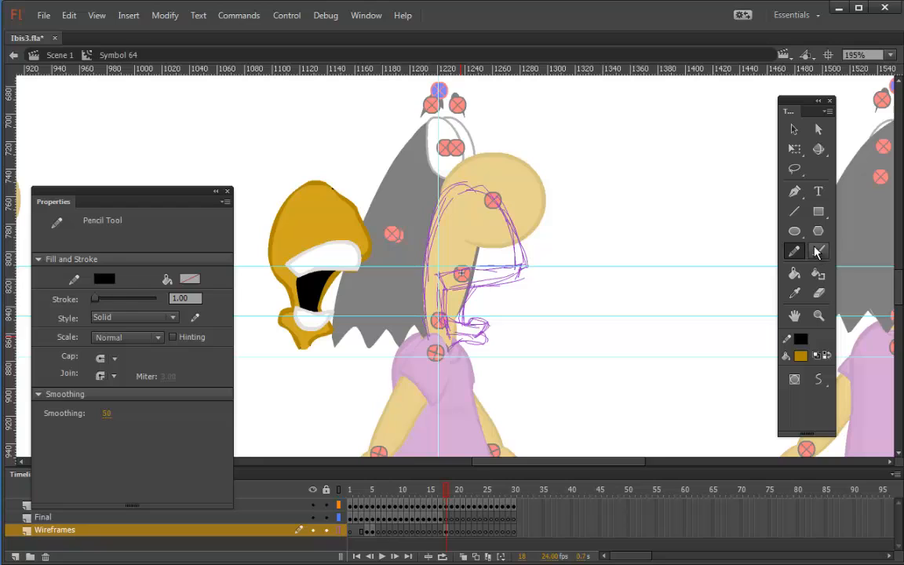
On frame 18 of the Final layer, brush dark gold outlines around the domed upper beak, its lip edge and the small lower jaw.
key("b")
left_click(443, 518)
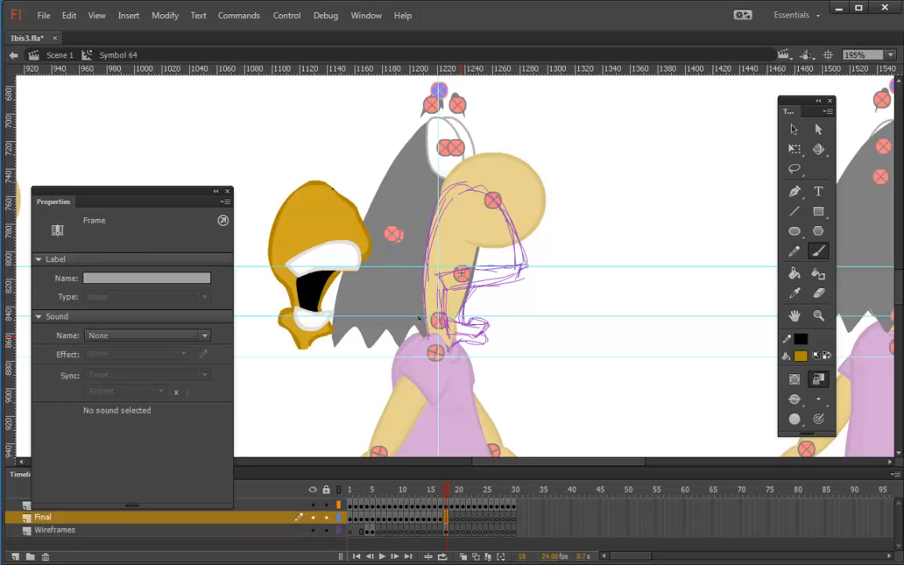
mouse_move(430, 322)
left_mouse_down()
mouse_move(428, 251)
mouse_move(438, 207)
mouse_move(456, 180)
mouse_move(516, 218)
left_mouse_up()
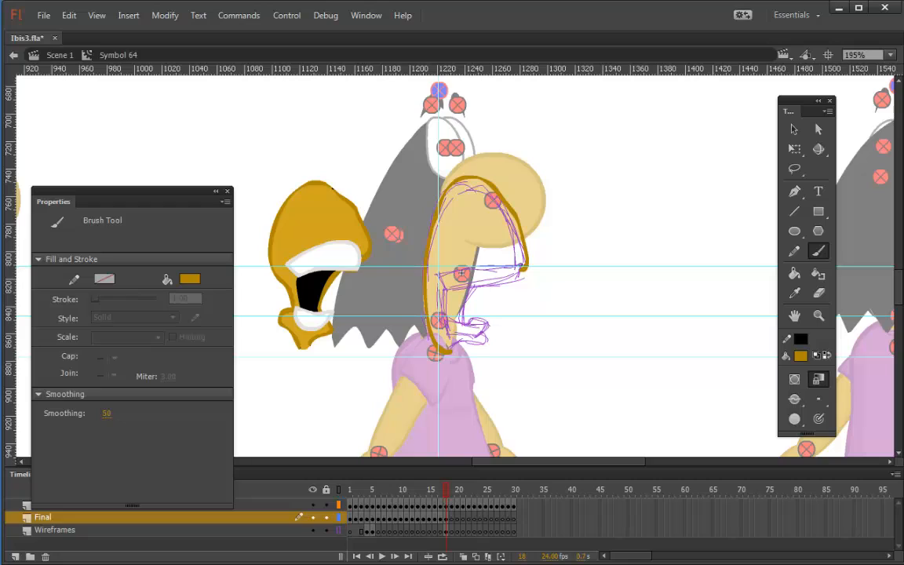
left_click_drag(471, 267, 436, 278)
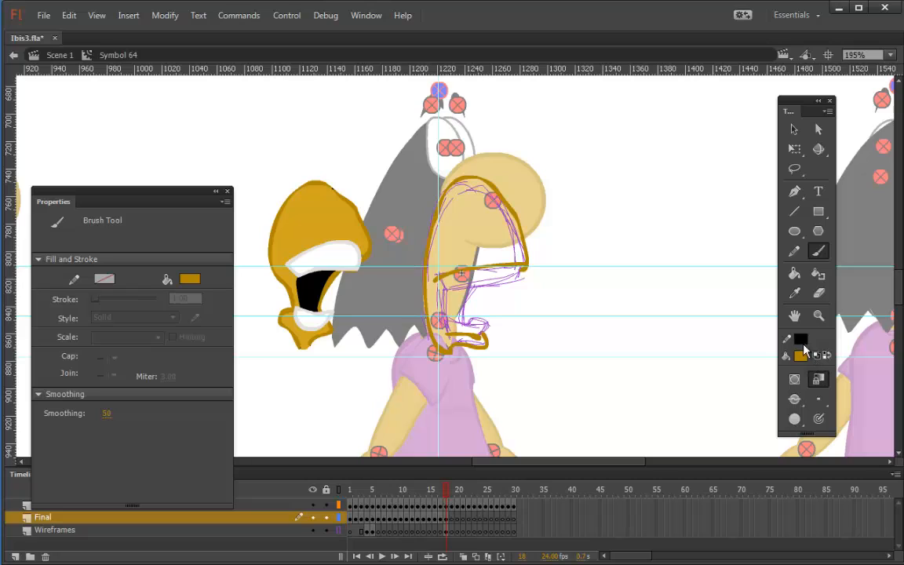
Sample light grey from the reference teeth and brush the upper and lower teeth outlines on frame 18, painting behind the gold strokes.
left_click(801, 339)
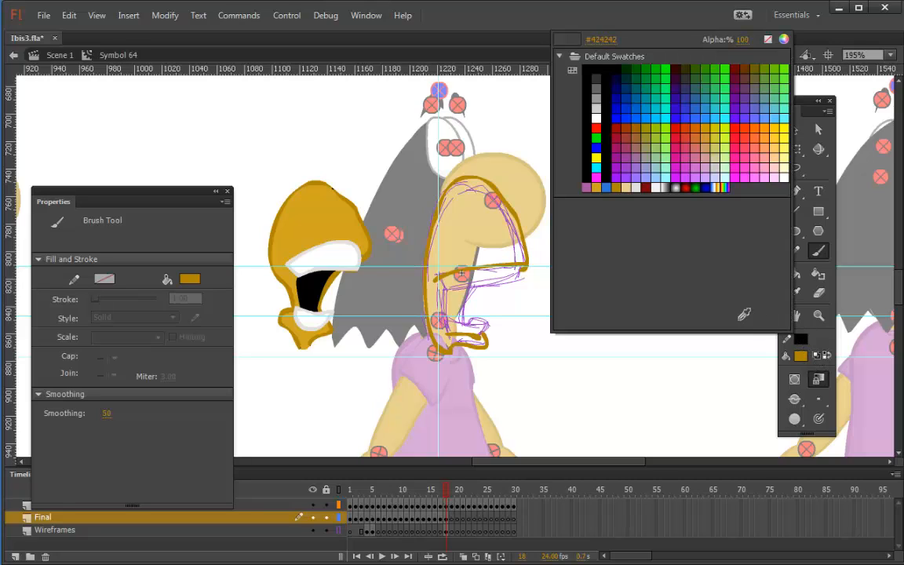
left_click(355, 245)
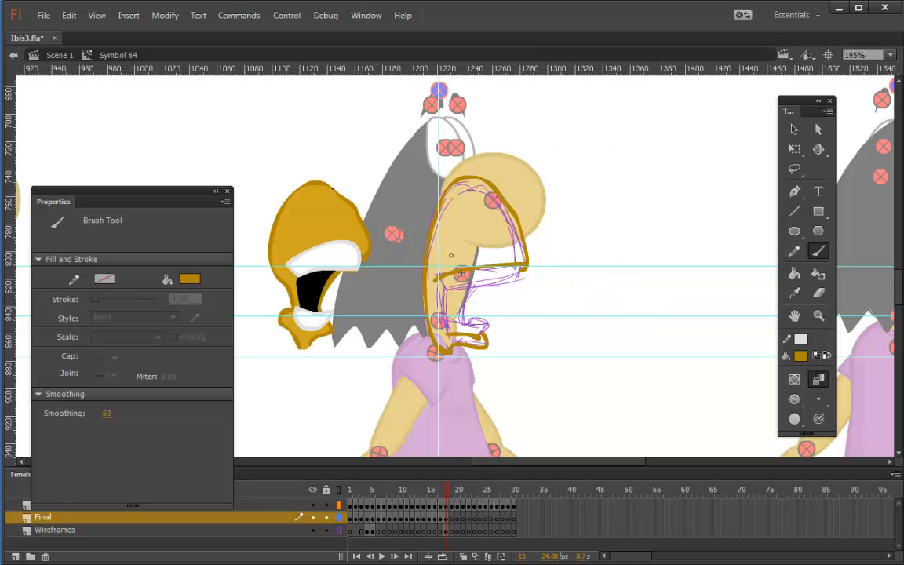
left_click(794, 399)
left_click(734, 432)
left_click(819, 355)
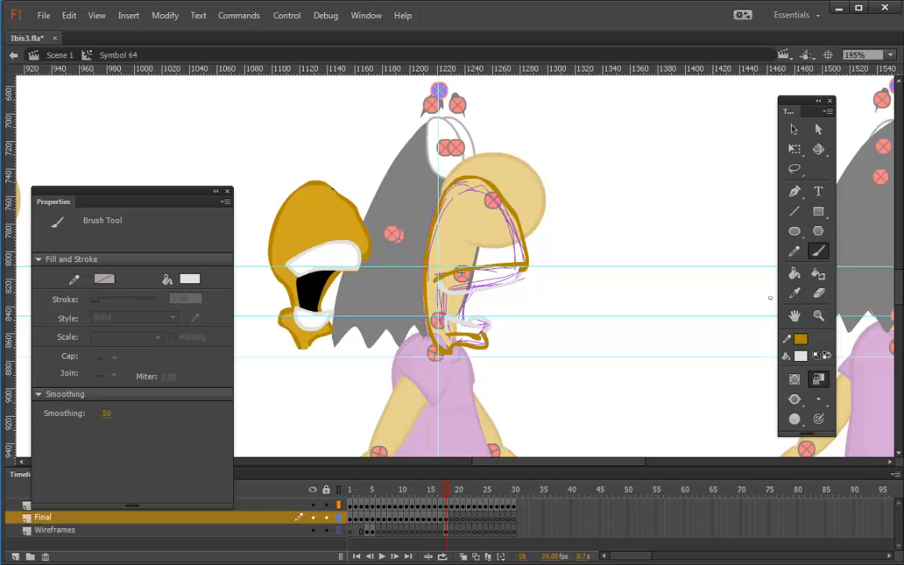
Brush the inner mouth edge in dark gold on frame 18 and fill the mouth interior with black #000000.
left_click(827, 356)
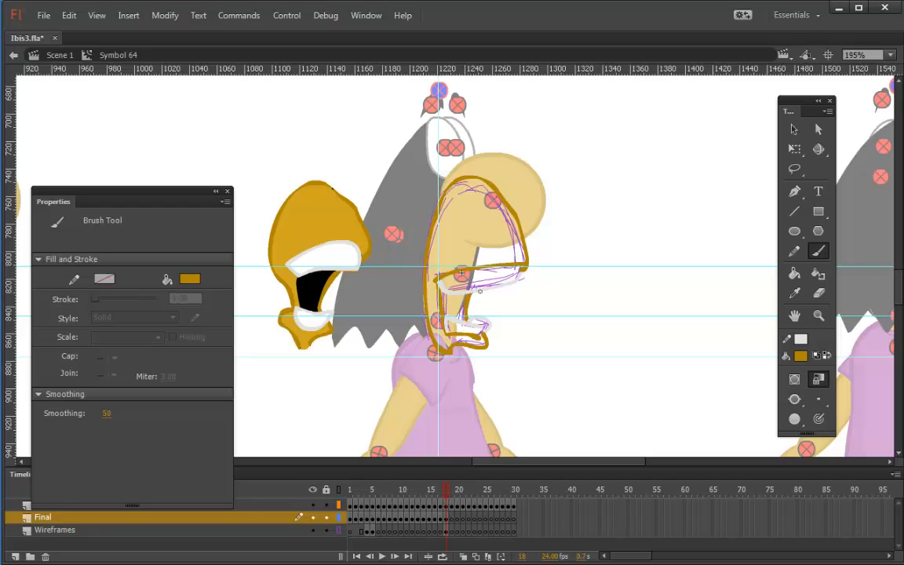
left_click(801, 355)
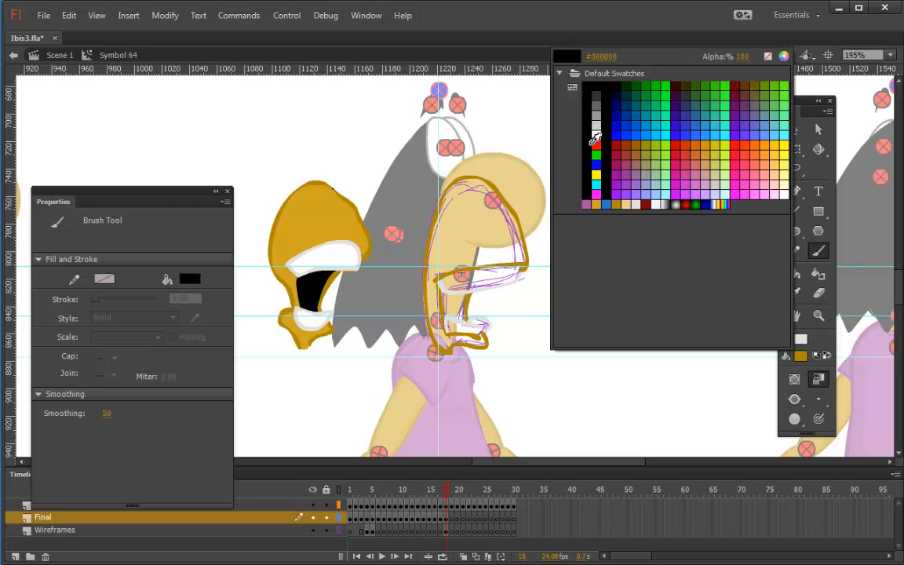
left_click(589, 139)
left_click(794, 273)
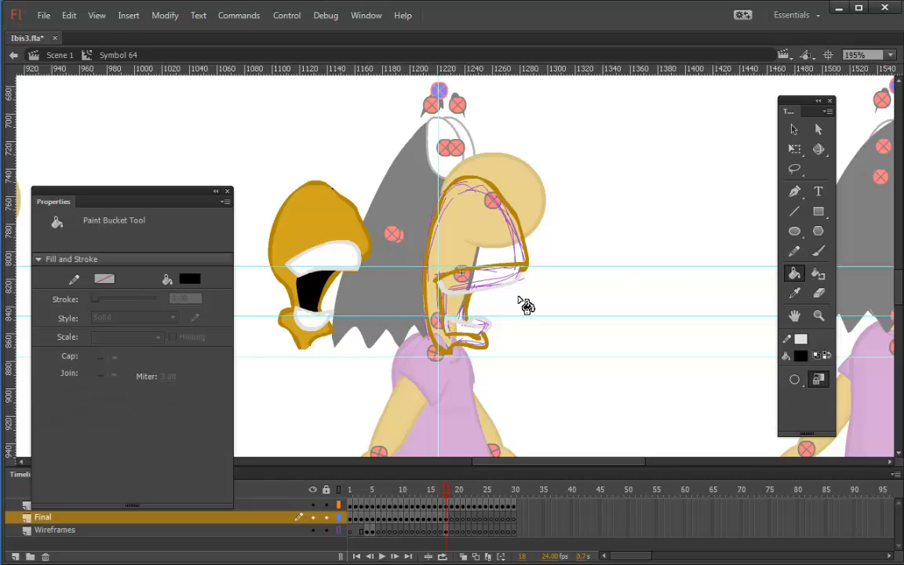
left_click(475, 312)
Fill the frame 18 beak with the lighter gold sampled from the reference beak.
left_click(801, 356)
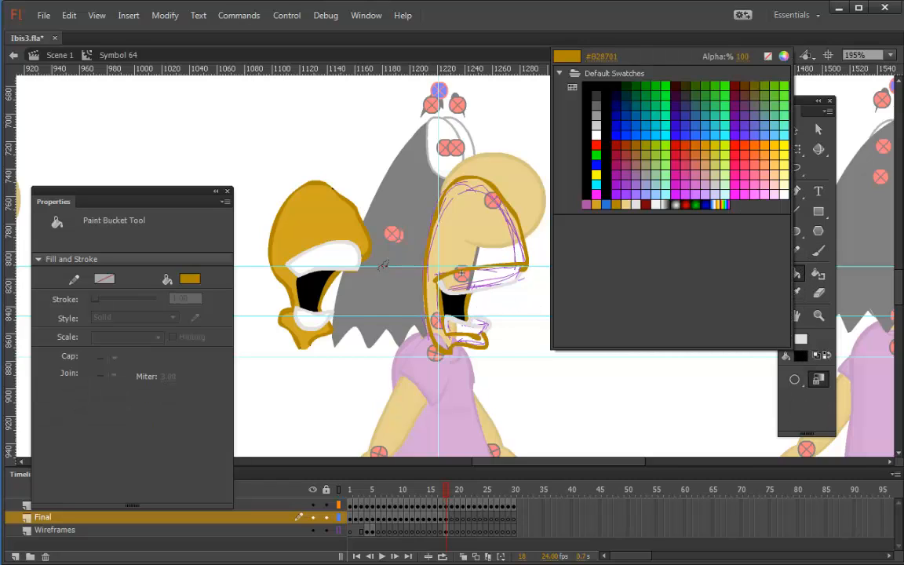
left_click(306, 197)
left_click(461, 219)
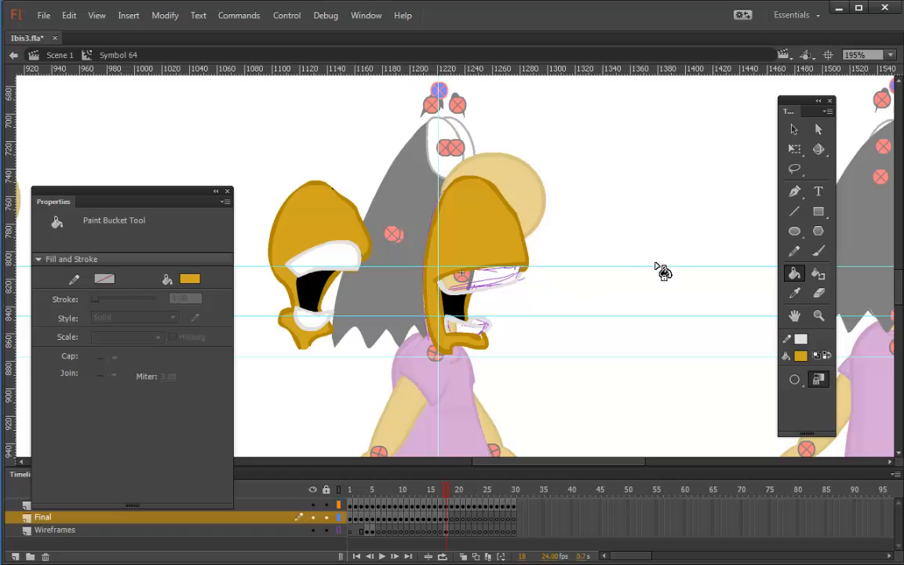
Fill the upper and lower teeth on frame 18 with white.
left_click(800, 356)
left_click(584, 134)
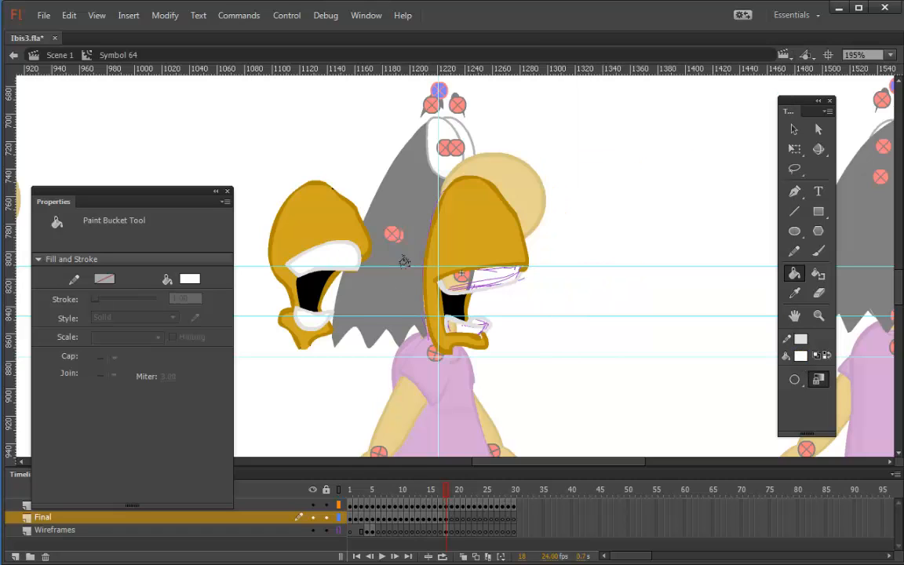
left_click(487, 284)
left_click(463, 333)
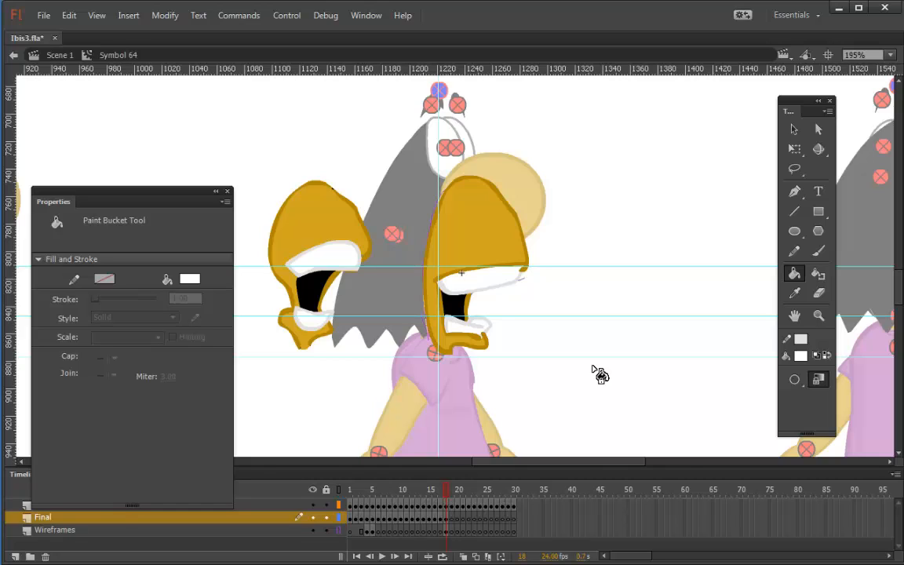
left_click(819, 292)
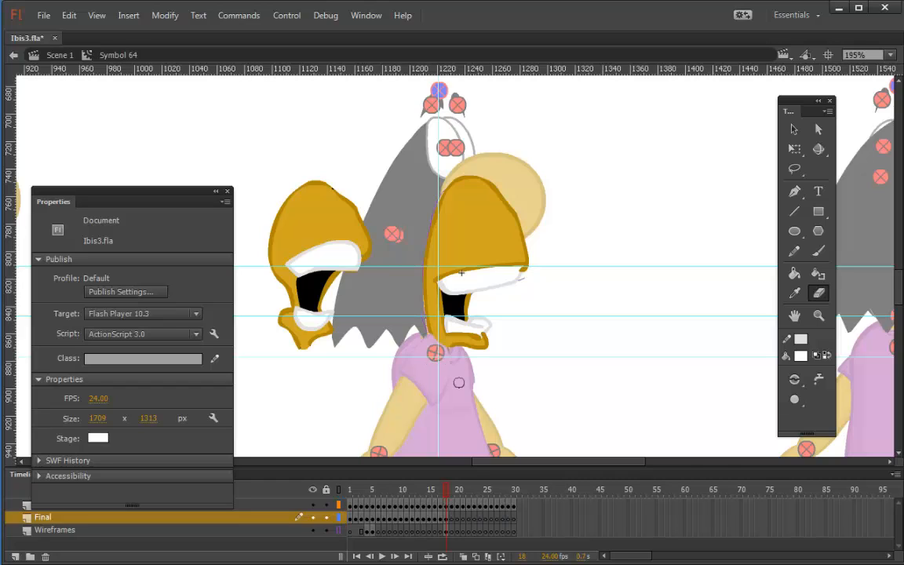
On frame 19 of Final, brush light grey outlines for the upper teeth band and the wedge-shaped lower teeth.
left_click(453, 519)
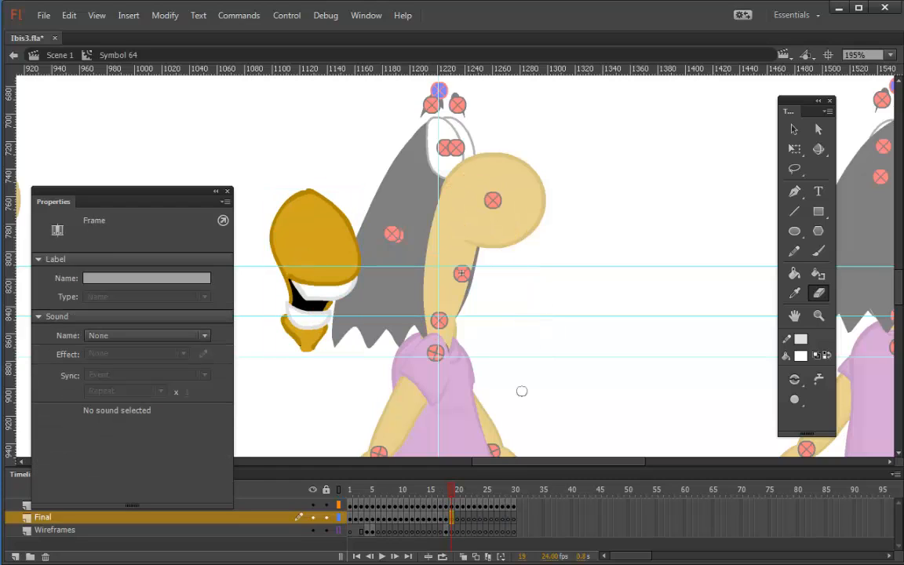
left_click(819, 252)
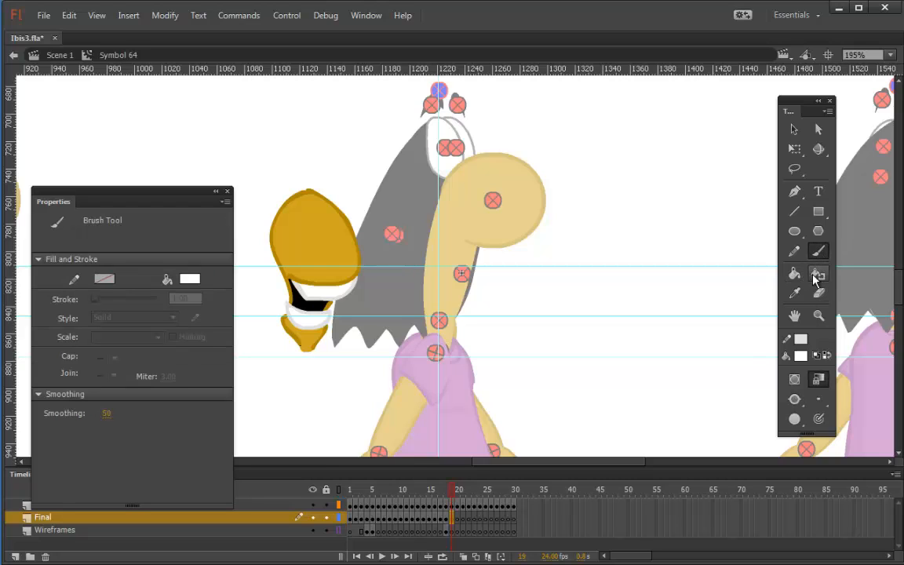
left_click(817, 357)
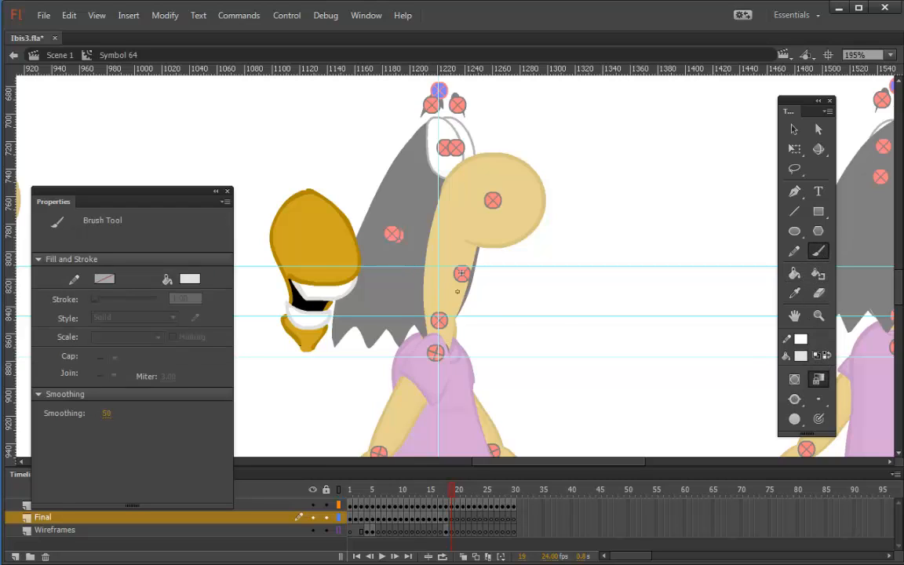
mouse_move(451, 299)
left_mouse_down()
mouse_move(479, 309)
mouse_move(451, 302)
mouse_move(451, 321)
mouse_move(478, 312)
mouse_move(456, 323)
mouse_move(454, 300)
mouse_move(481, 300)
left_mouse_up()
mouse_move(506, 262)
left_mouse_down()
mouse_move(475, 265)
mouse_move(489, 279)
mouse_move(516, 270)
mouse_move(501, 262)
left_mouse_up()
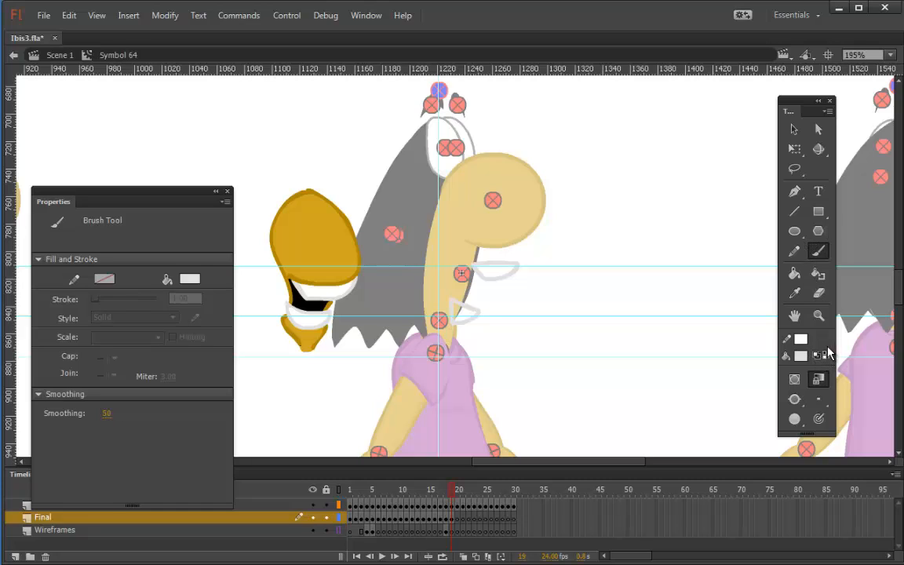
Sample dark gold from the reference outline and brush the back and domed top of the frame 19 beak.
left_click(800, 356)
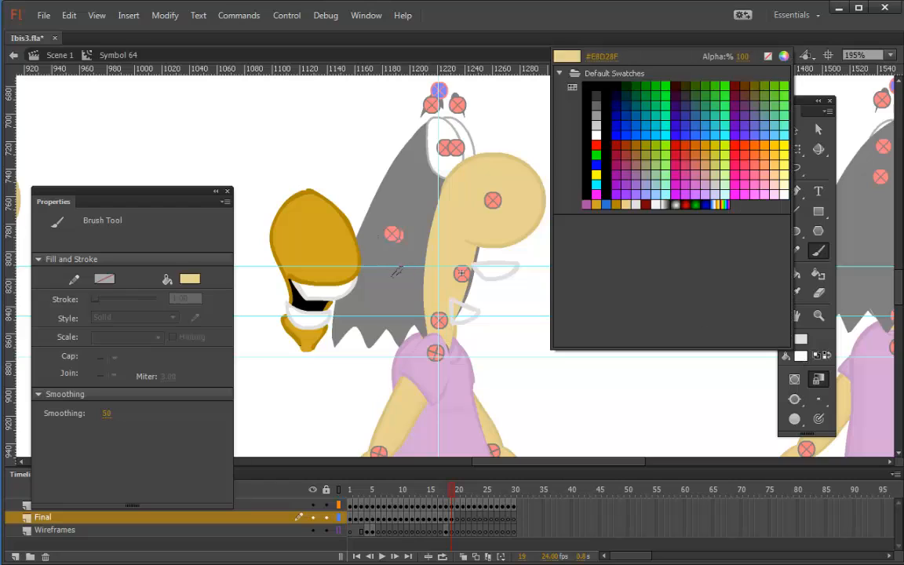
left_click(317, 201)
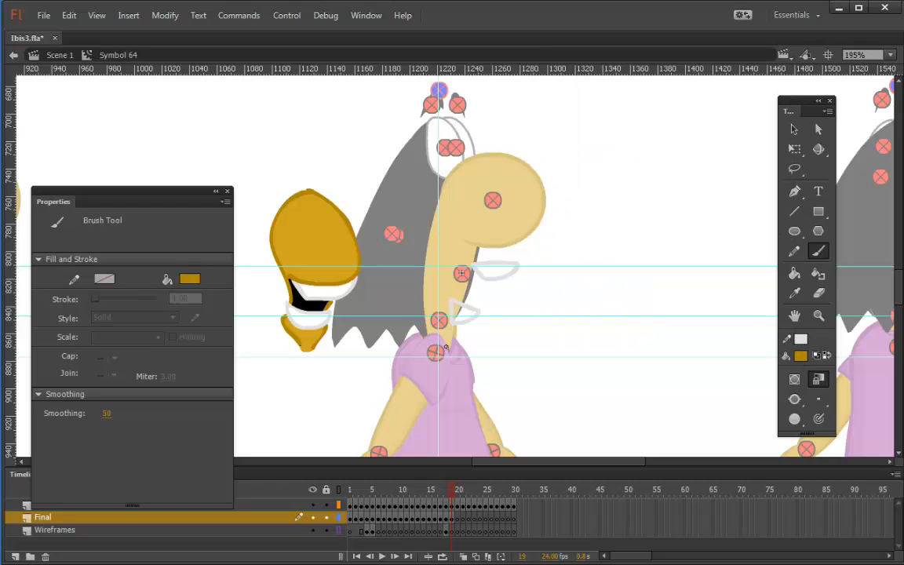
left_click_drag(445, 346, 422, 285)
mouse_move(426, 227)
left_mouse_down()
mouse_move(431, 200)
mouse_move(463, 183)
mouse_move(502, 215)
mouse_move(526, 262)
mouse_move(518, 269)
left_mouse_up()
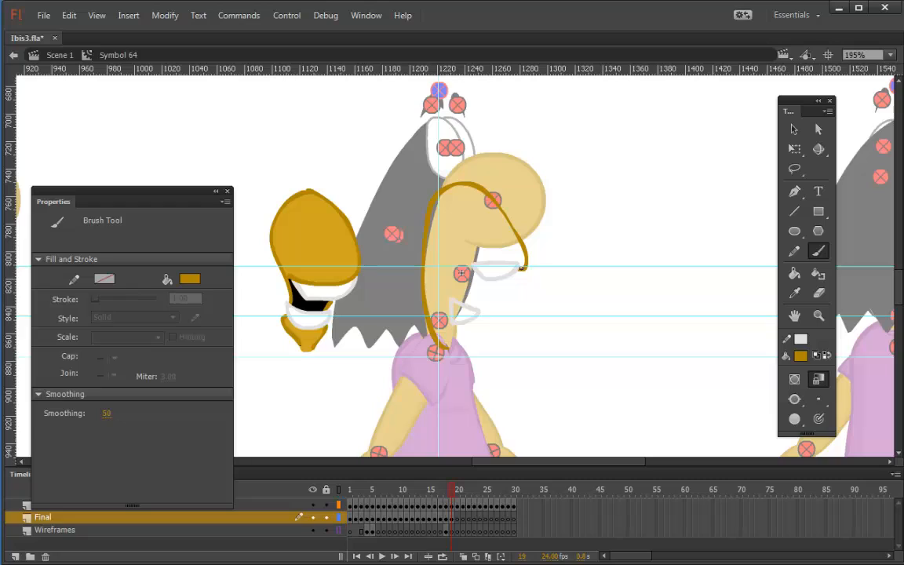
Brush the upper lip edge, lower jaw and inner mouth edges in dark gold to close the frame 19 beak outline.
left_click_drag(521, 266, 471, 261)
left_click_drag(467, 270, 479, 259)
mouse_move(451, 315)
left_mouse_down()
mouse_move(452, 332)
mouse_move(466, 335)
mouse_move(475, 320)
mouse_move(473, 333)
left_mouse_up()
left_click_drag(476, 305, 499, 277)
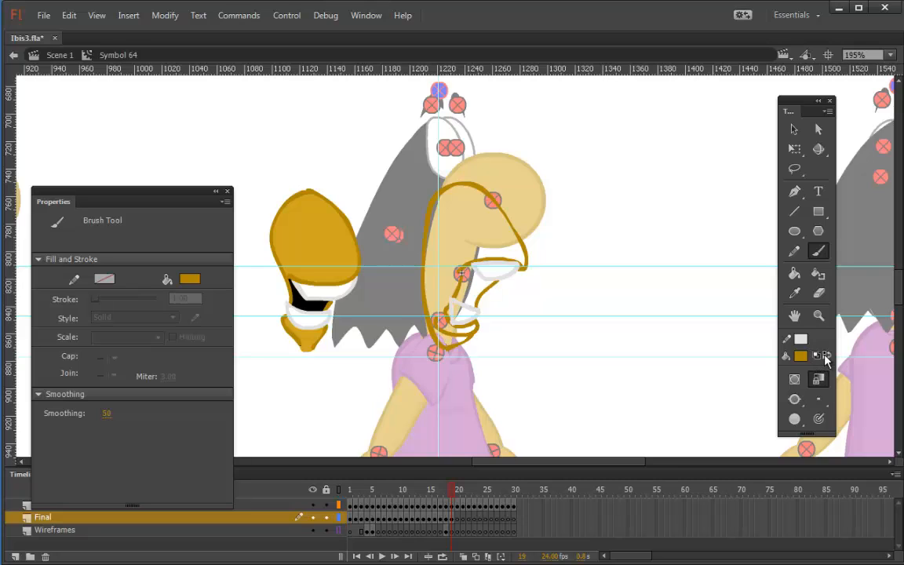
Fill the frame 19 beak with the lighter gold swatch.
left_click(800, 356)
left_click(598, 204)
left_click(799, 278)
left_click(476, 245)
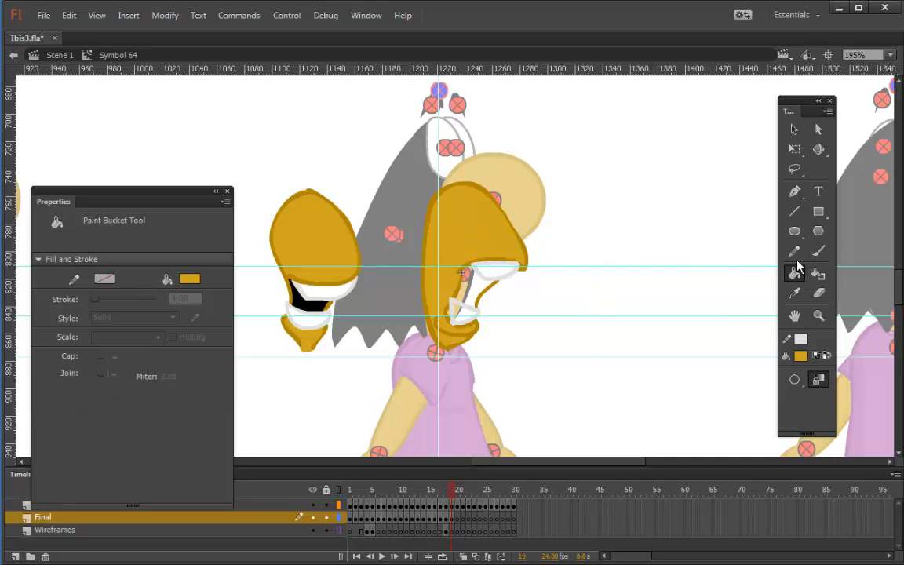
Fill the frame 19 mouth interior with black and its upper and lower teeth with white.
left_click(801, 356)
left_click(508, 77)
left_click(468, 294)
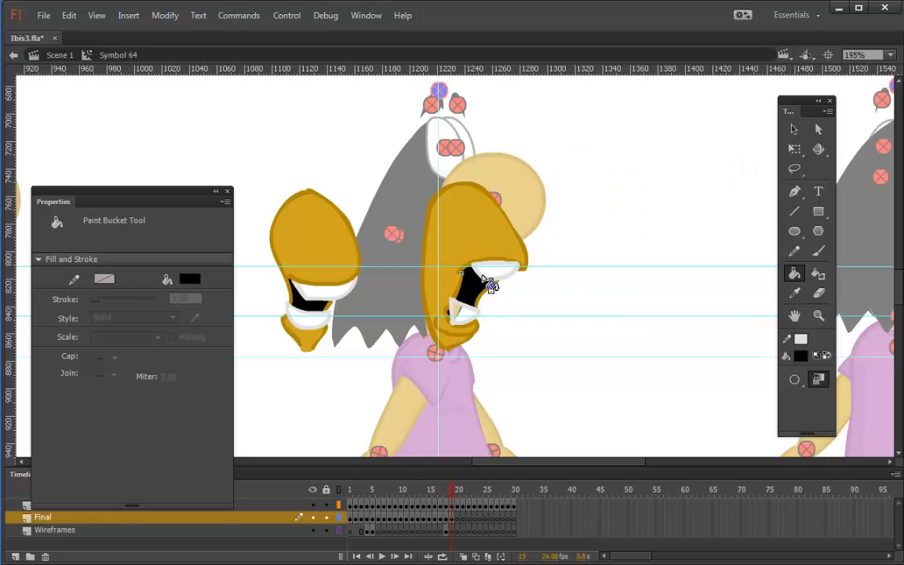
left_click(800, 355)
left_click(495, 267)
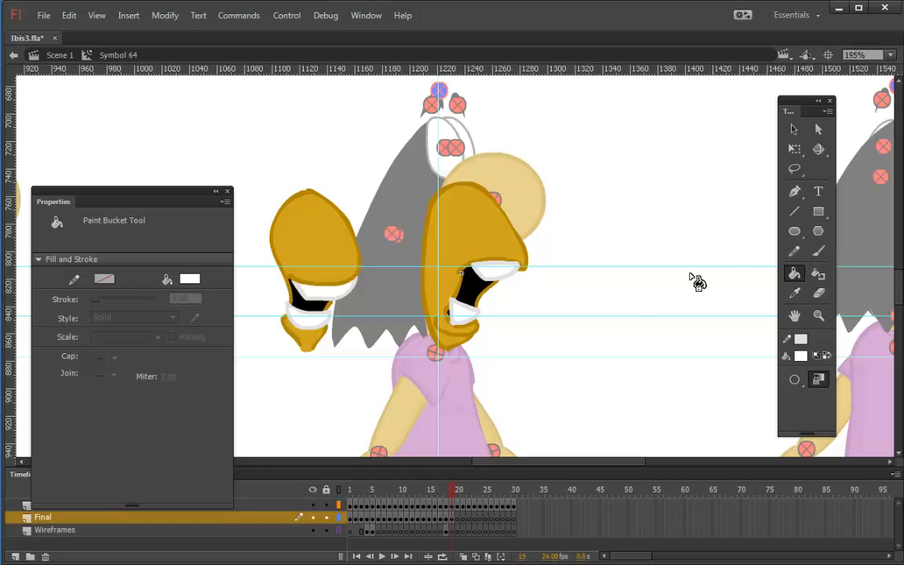
Sample dark gold from the beak outline, return the brush to normal painting, and touch up the outline around the frame 19 lower jaw.
left_click(793, 130)
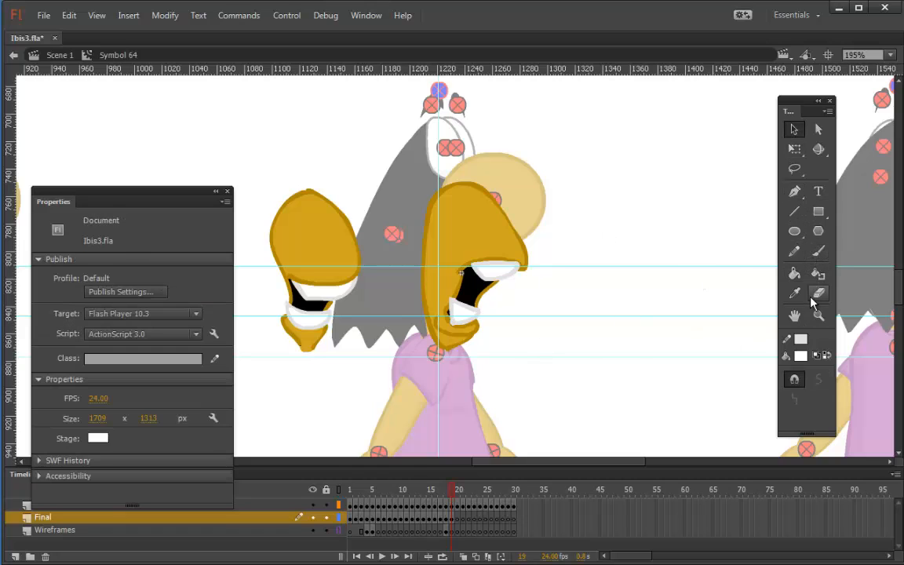
left_click(801, 355)
left_click(425, 236)
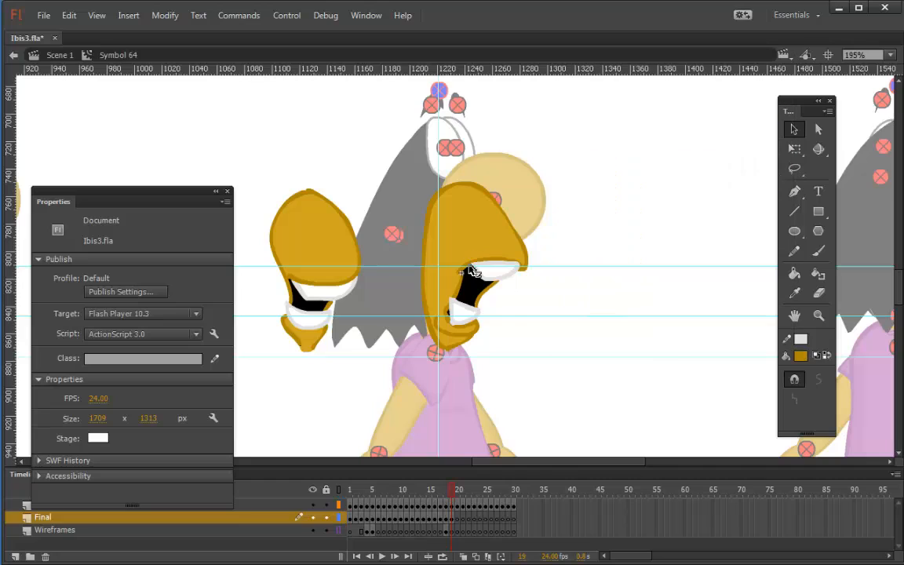
key("b")
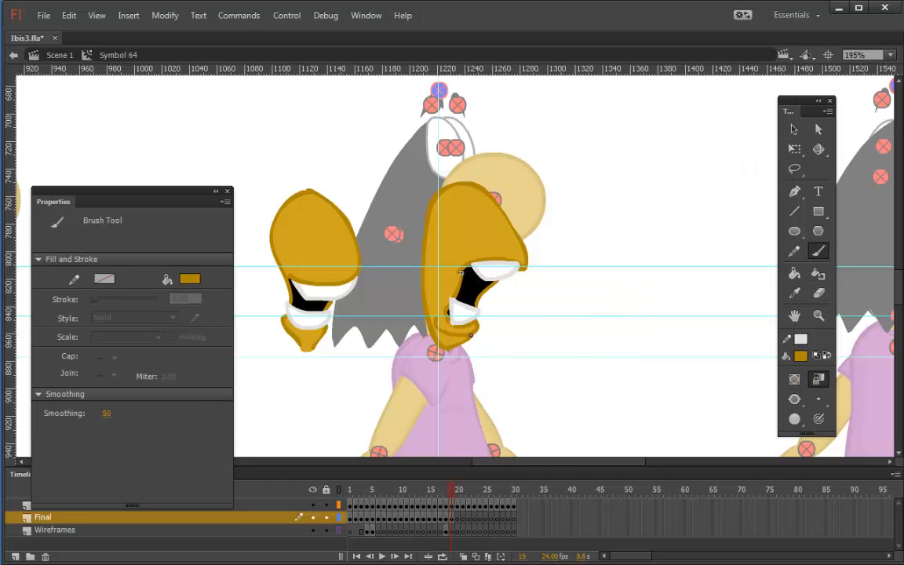
left_click(795, 399)
left_click(737, 398)
key("v")
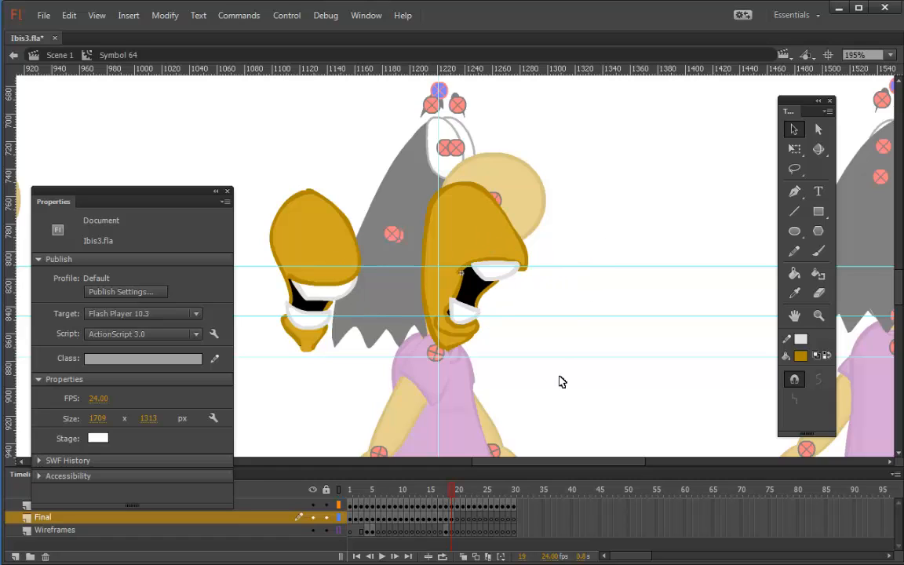
On frame 20 of Final, brush light grey outlines for the curved upper teeth and the small lower teeth.
left_click(459, 519)
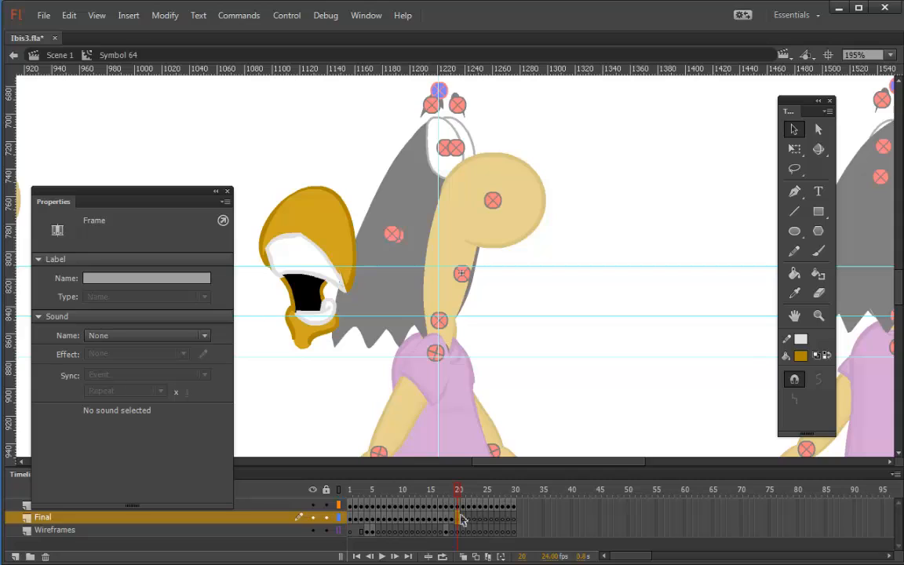
left_click(817, 253)
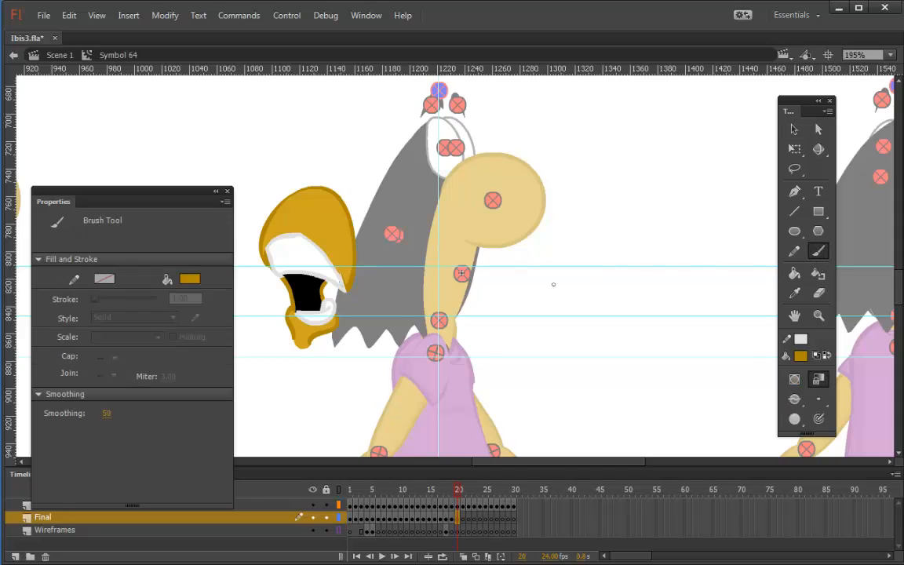
left_click(819, 356)
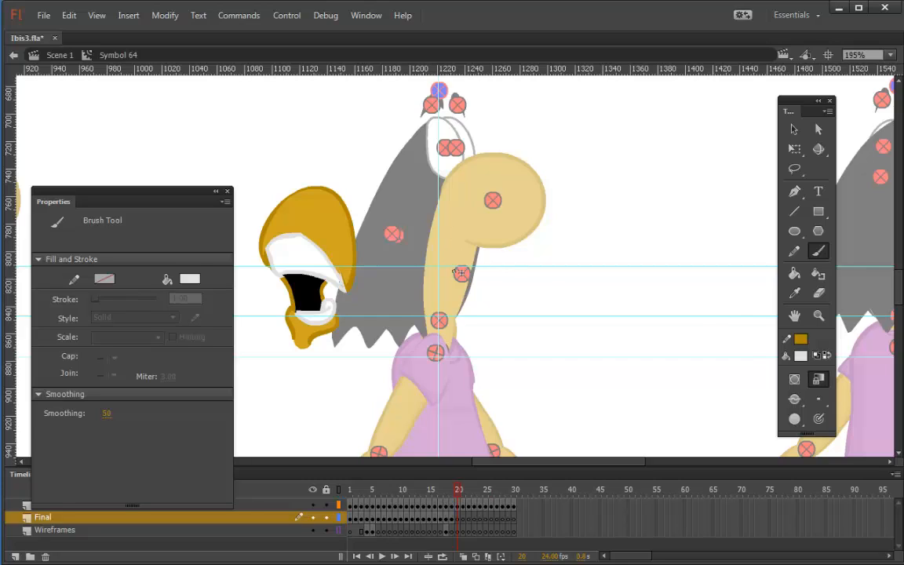
mouse_move(461, 273)
left_mouse_down()
mouse_move(471, 256)
mouse_move(493, 254)
mouse_move(510, 267)
mouse_move(459, 277)
left_mouse_up()
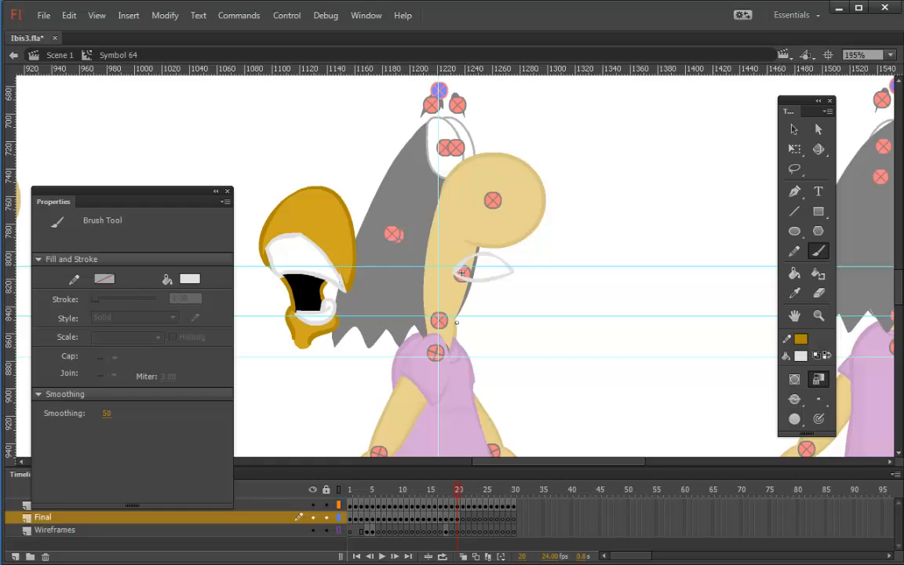
mouse_move(460, 318)
left_mouse_down()
mouse_move(478, 318)
mouse_move(476, 329)
left_mouse_up()
Brush the dark gold outline of the frame 20 beak, lower jaw and open mouth edge around the teeth on Final.
left_click(824, 349)
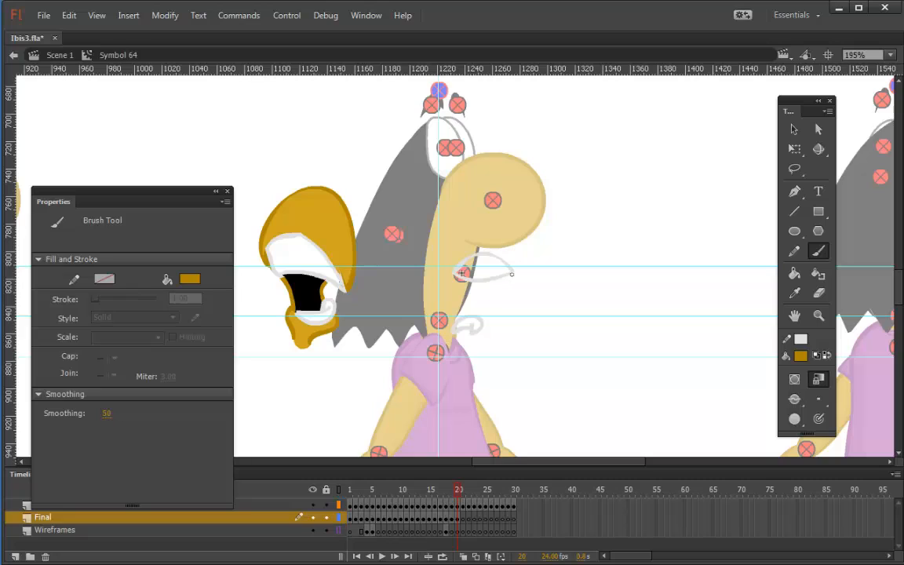
mouse_move(509, 274)
left_mouse_down()
mouse_move(504, 218)
mouse_move(470, 189)
mouse_move(444, 197)
mouse_move(423, 235)
mouse_move(416, 276)
left_mouse_up()
mouse_move(421, 312)
left_mouse_down()
mouse_move(448, 349)
mouse_move(483, 330)
left_mouse_up()
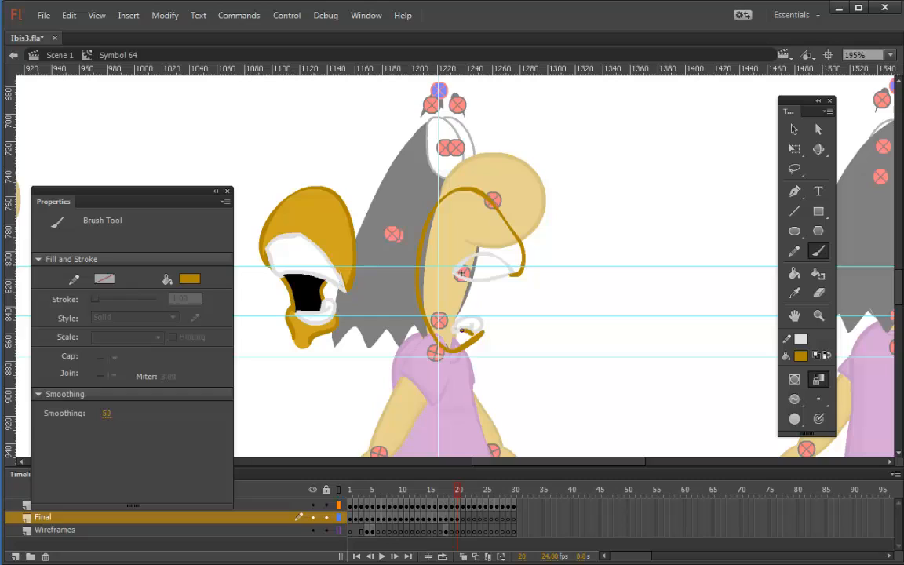
mouse_move(451, 327)
left_mouse_down()
mouse_move(453, 270)
mouse_move(479, 250)
mouse_move(514, 275)
left_mouse_up()
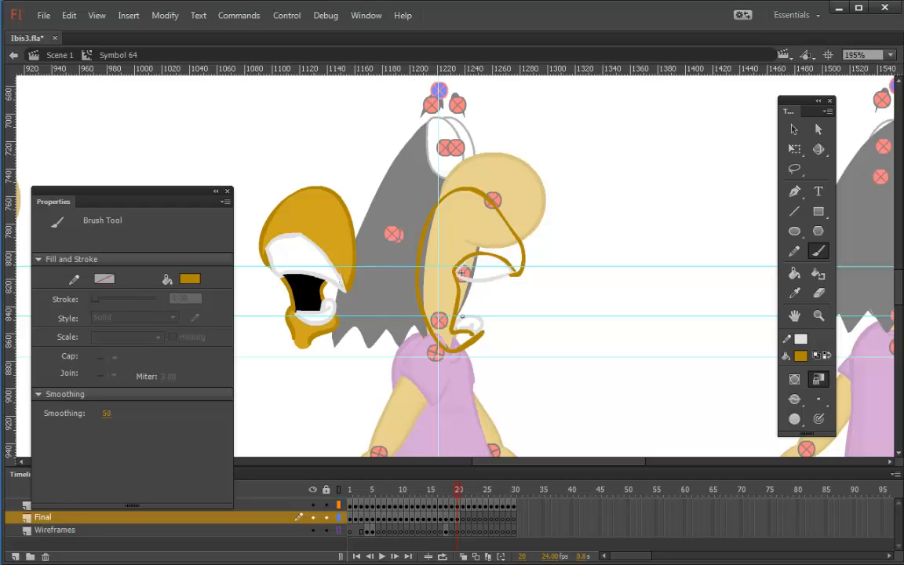
left_click_drag(463, 317, 482, 283)
Fill the frame 20 mouth interior with black and the beak with the lighter gold.
left_click(801, 356)
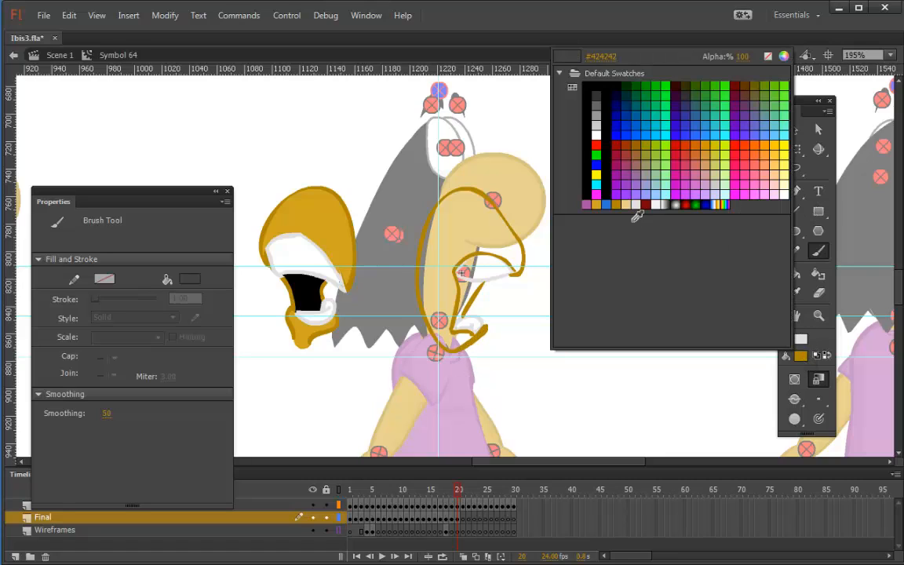
left_click(593, 133)
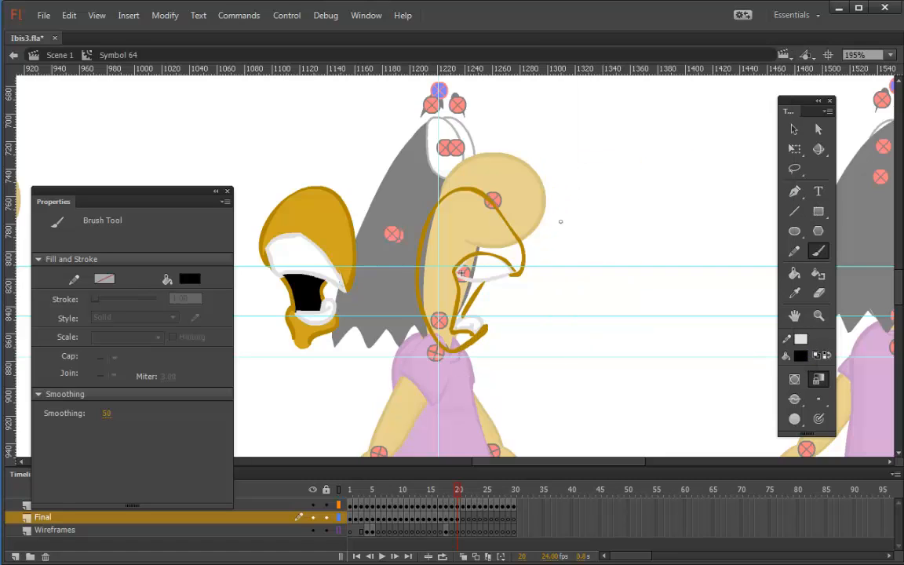
left_click(794, 273)
left_click(475, 298)
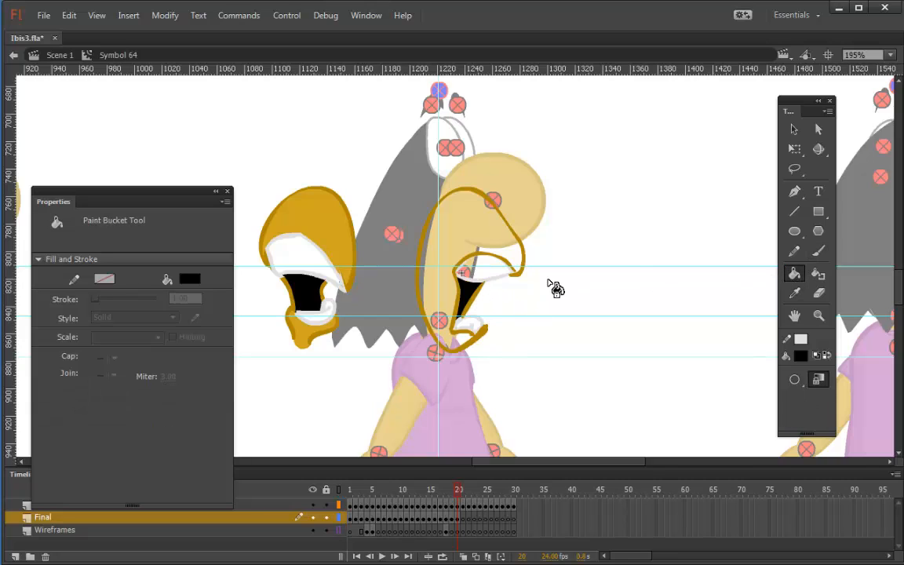
left_click(800, 355)
left_click(421, 270)
left_click(428, 265)
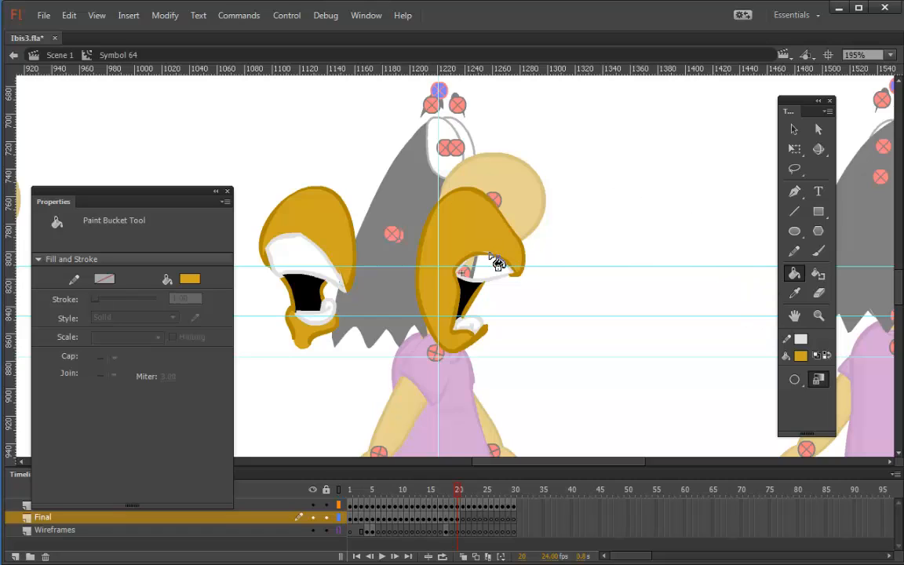
Fill the upper and lower teeth of the frame 20 mouth with white.
left_click(499, 264)
left_click(801, 355)
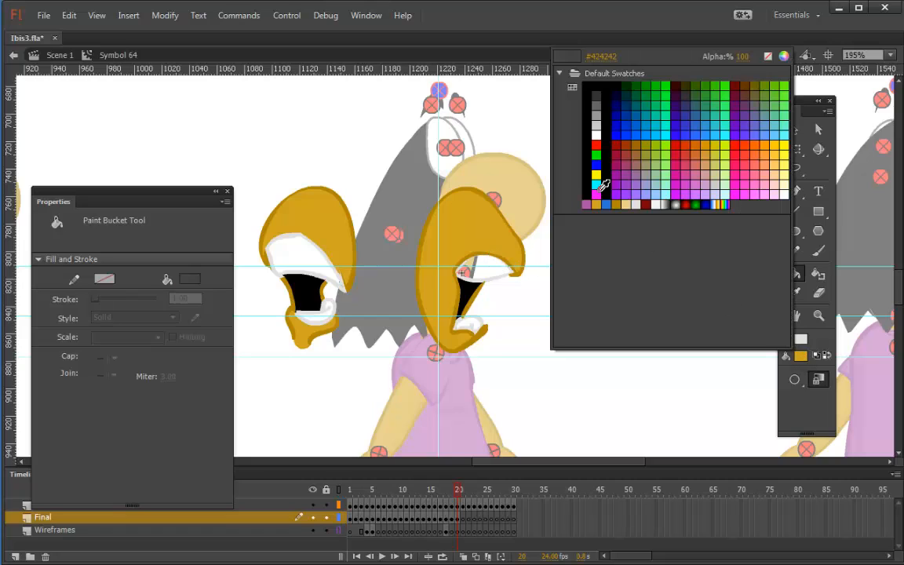
left_click(598, 130)
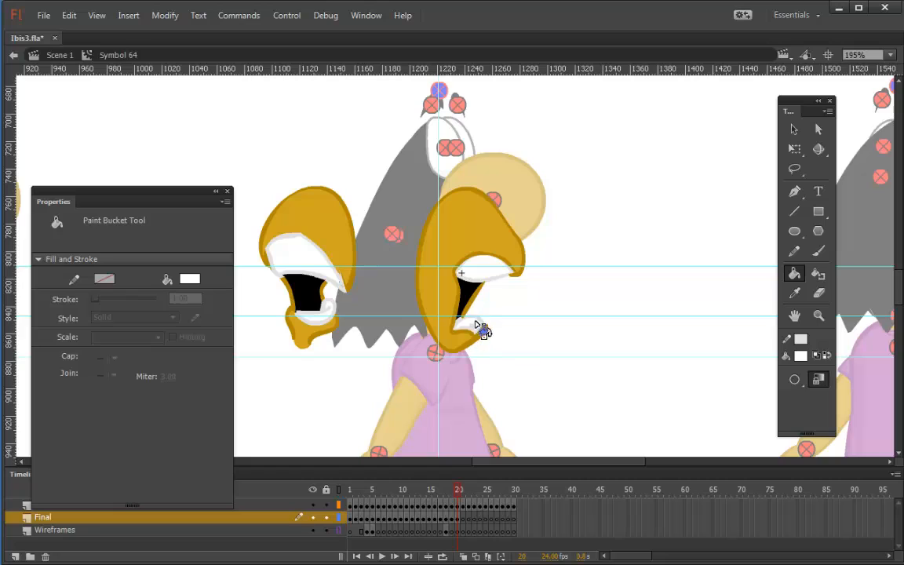
Touch up the frame 20 teeth in light grey and erase the underside of the lower jaw to slim it.
left_click(818, 252)
left_click(825, 359)
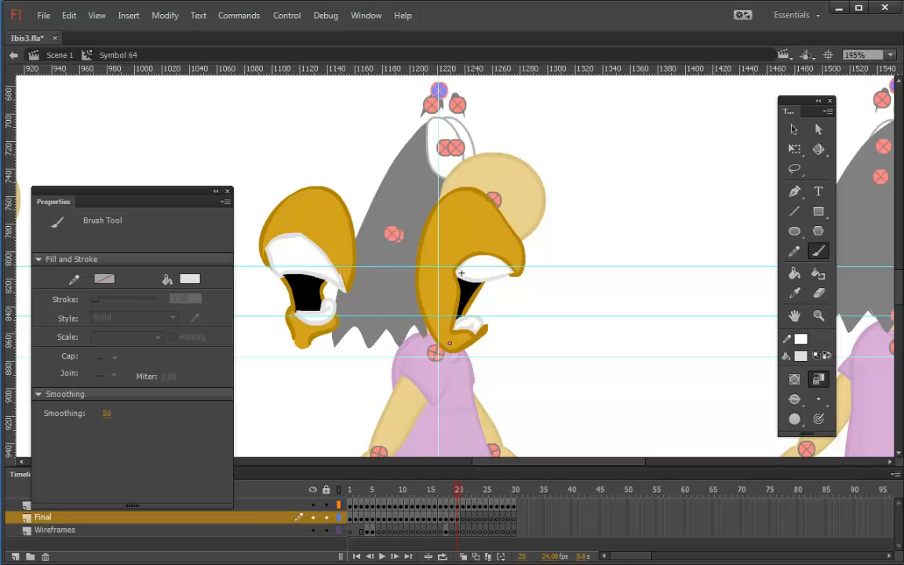
left_click(819, 294)
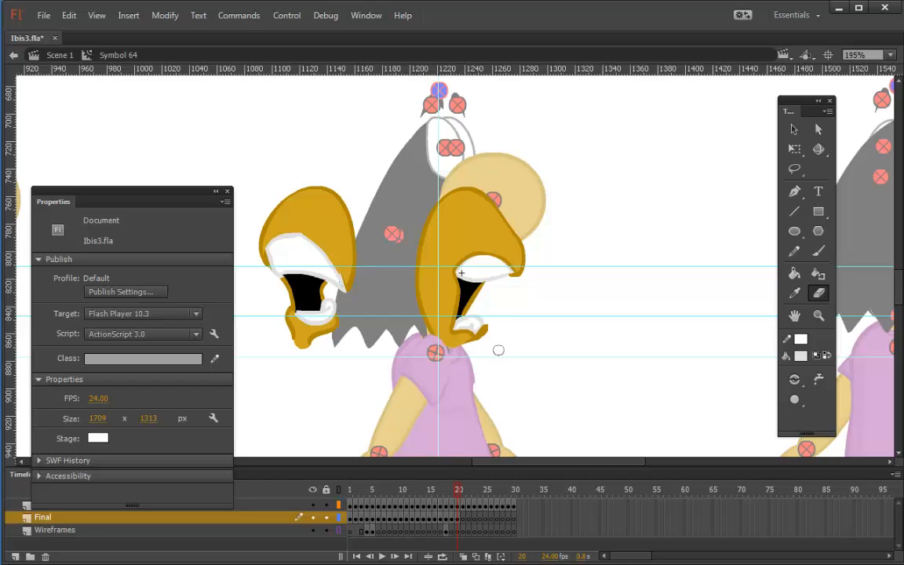
Repaint the frame 20 lower jaw outline in dark gold #B28701, finishing it with the brush in Paint Behind mode.
left_click(818, 251)
left_click(800, 356)
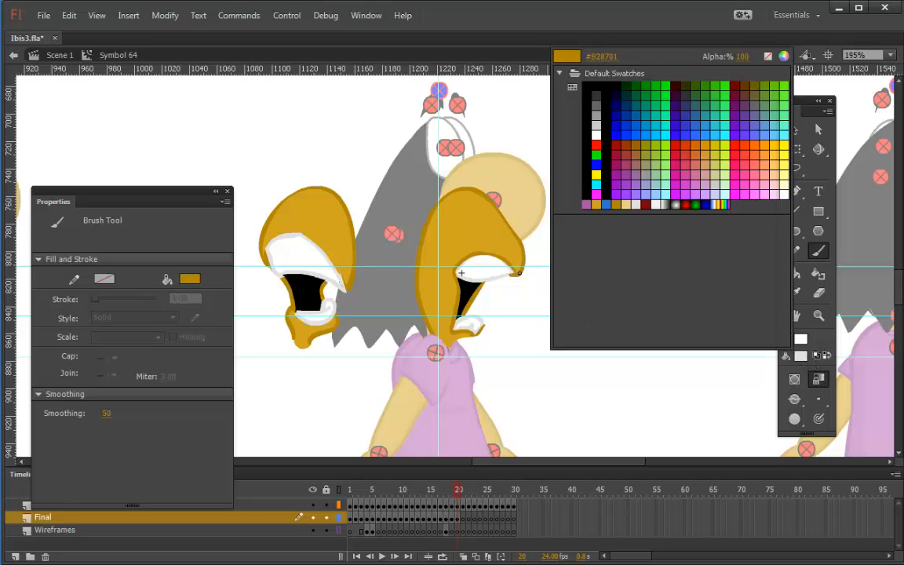
left_click(461, 272)
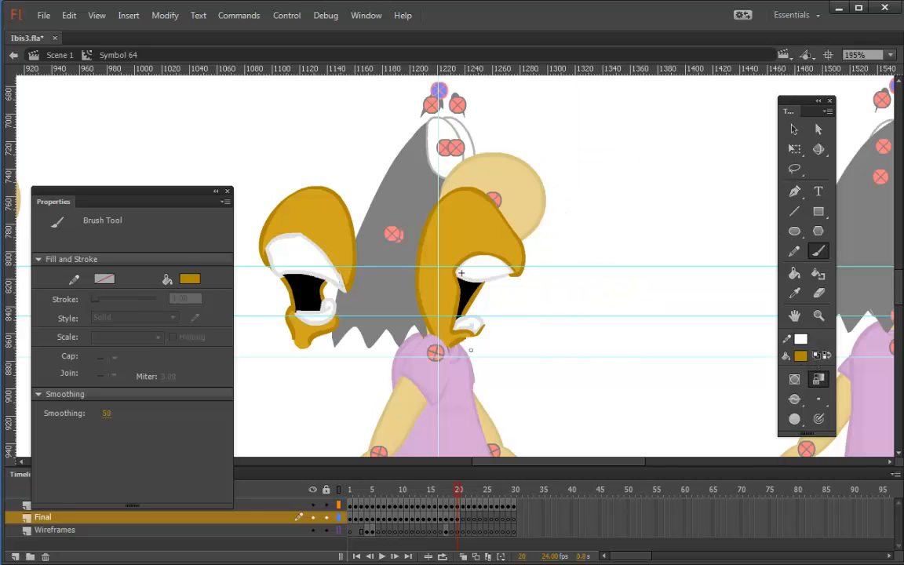
left_click(795, 399)
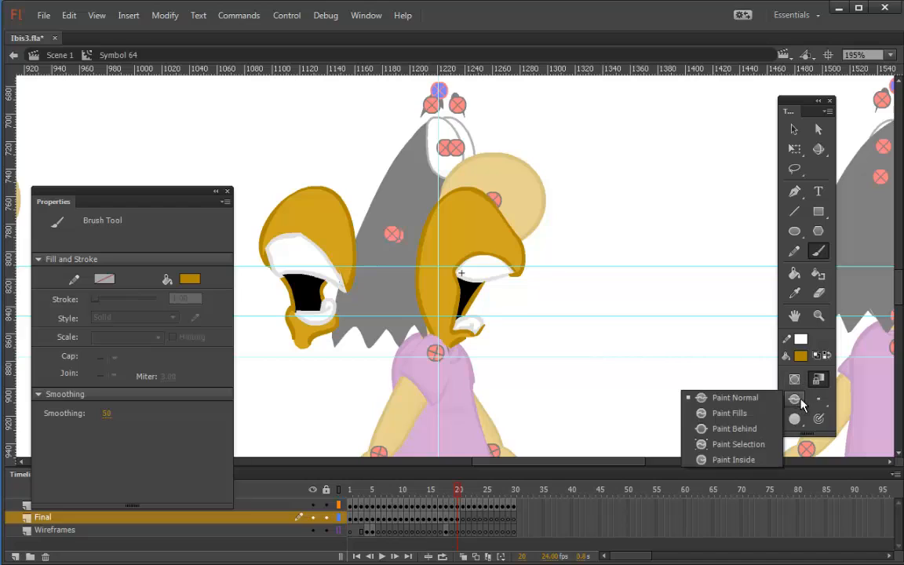
left_click(738, 429)
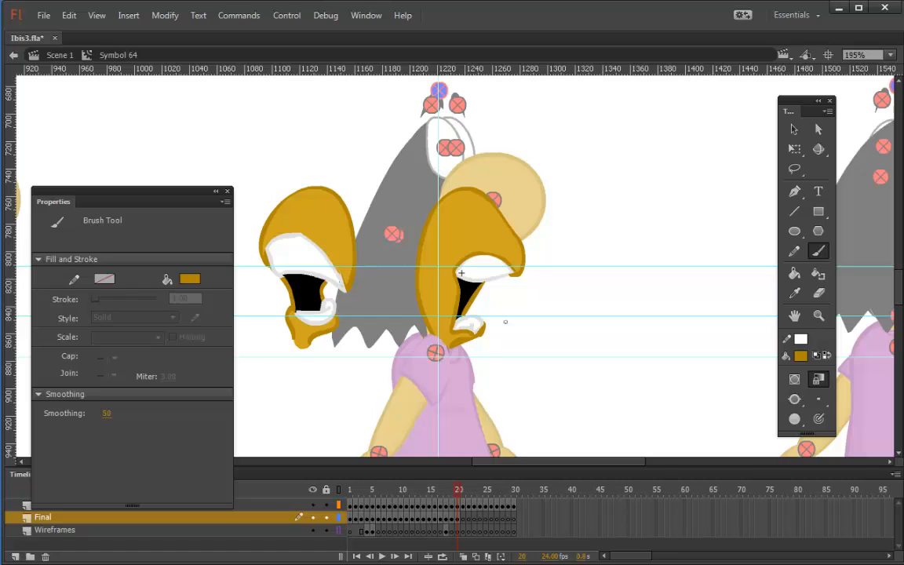
left_click(794, 129)
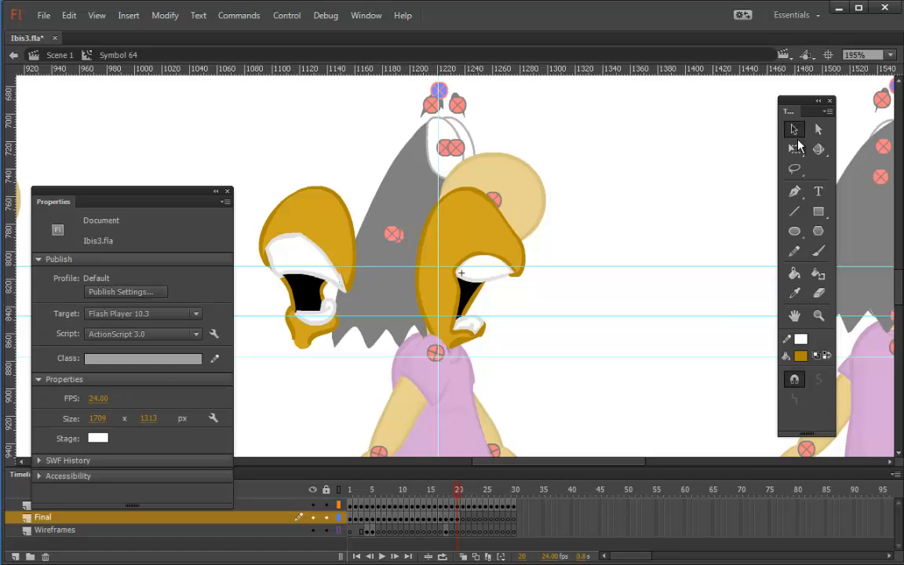
On frame 21 of Final, brush the dark gold outline of the beak, open mouth and lower jaw.
left_click(464, 517)
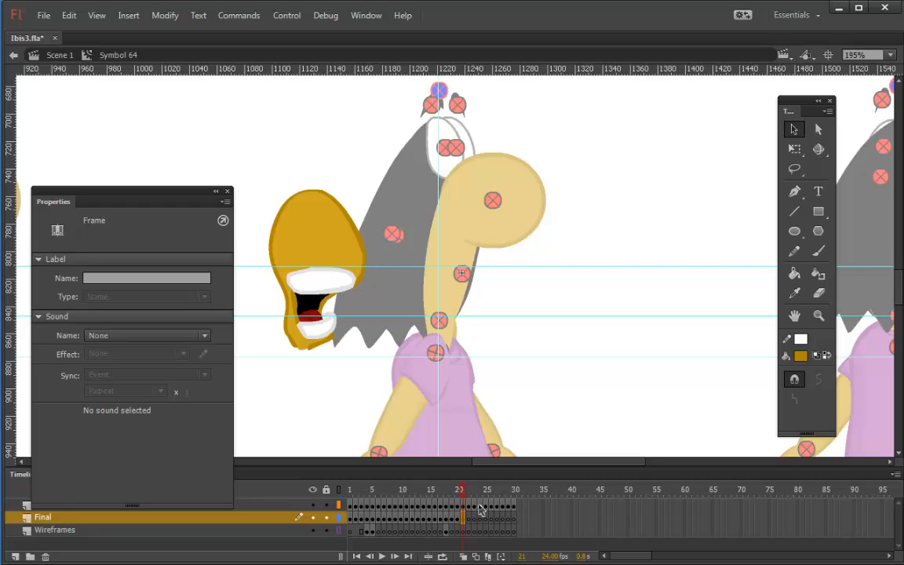
left_click(818, 253)
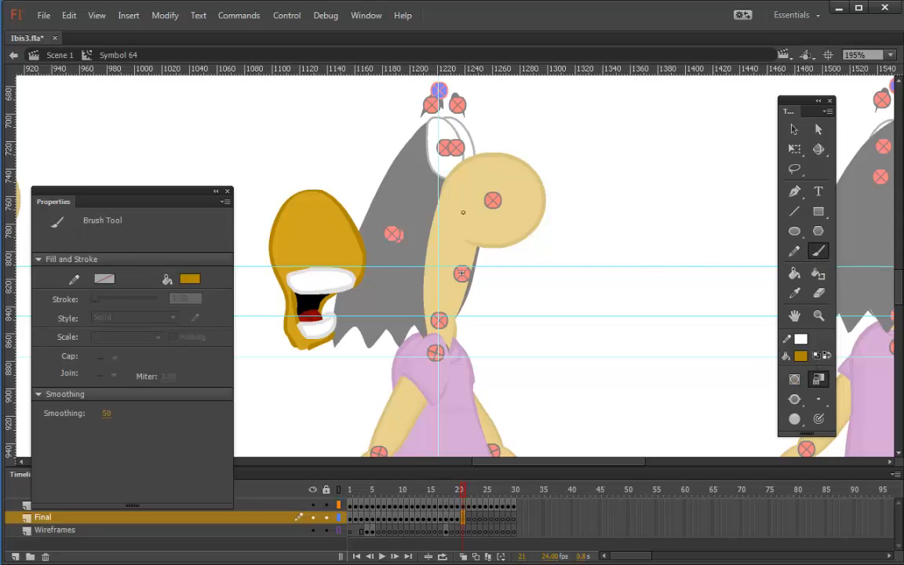
left_click_drag(444, 348, 424, 320)
mouse_move(420, 269)
left_mouse_down()
mouse_move(430, 215)
mouse_move(441, 196)
mouse_move(462, 190)
mouse_move(510, 210)
mouse_move(523, 238)
left_mouse_up()
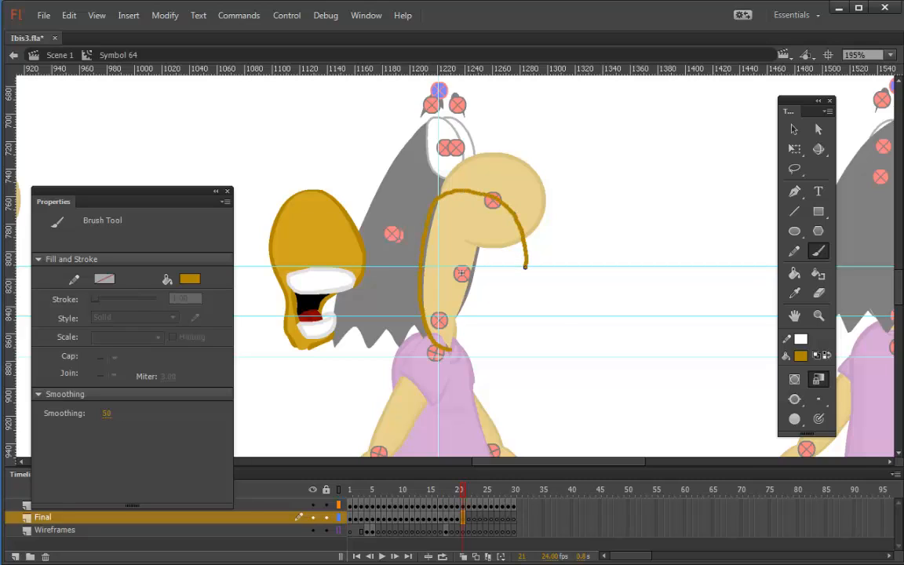
left_click_drag(517, 272, 492, 276)
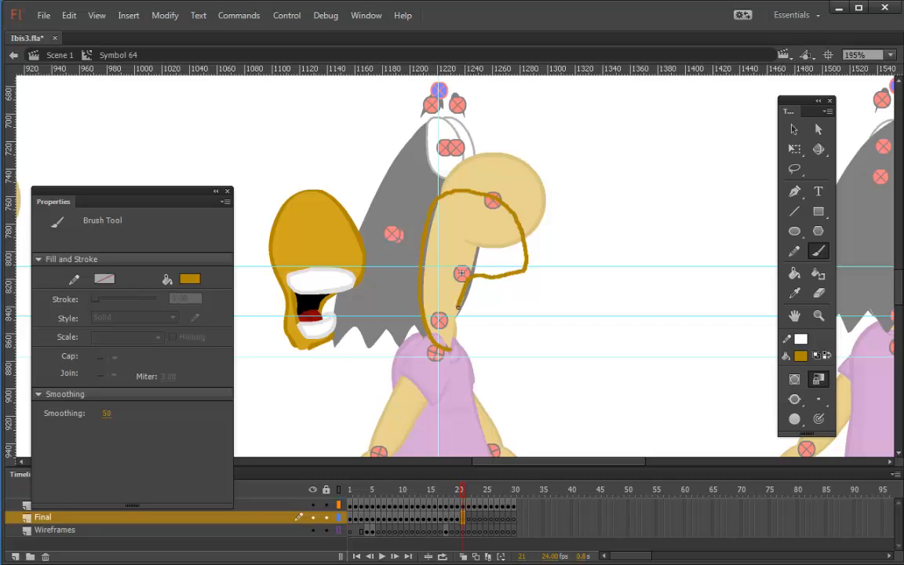
left_click_drag(487, 324, 494, 323)
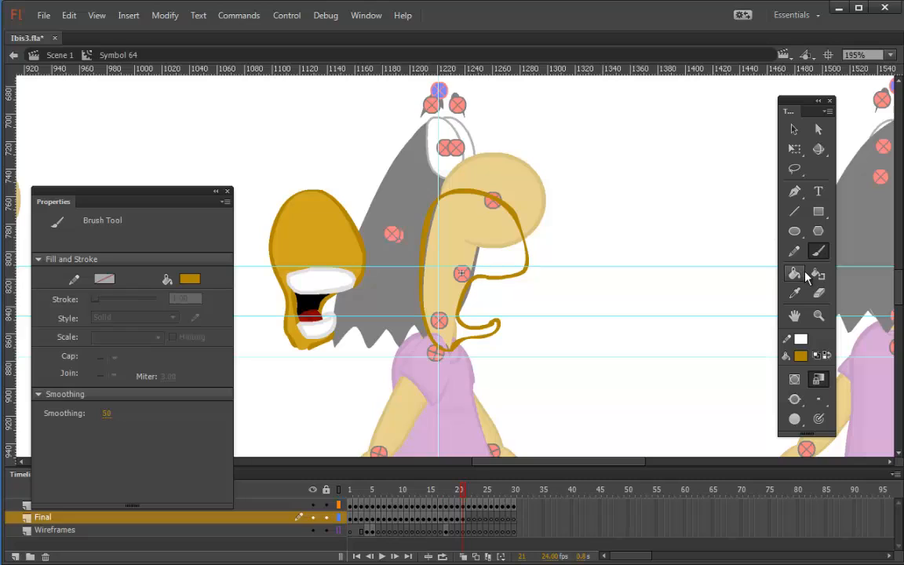
Sample light grey from the reference teeth and brush the outlines of the frame 21 upper and lower teeth.
left_click(824, 355)
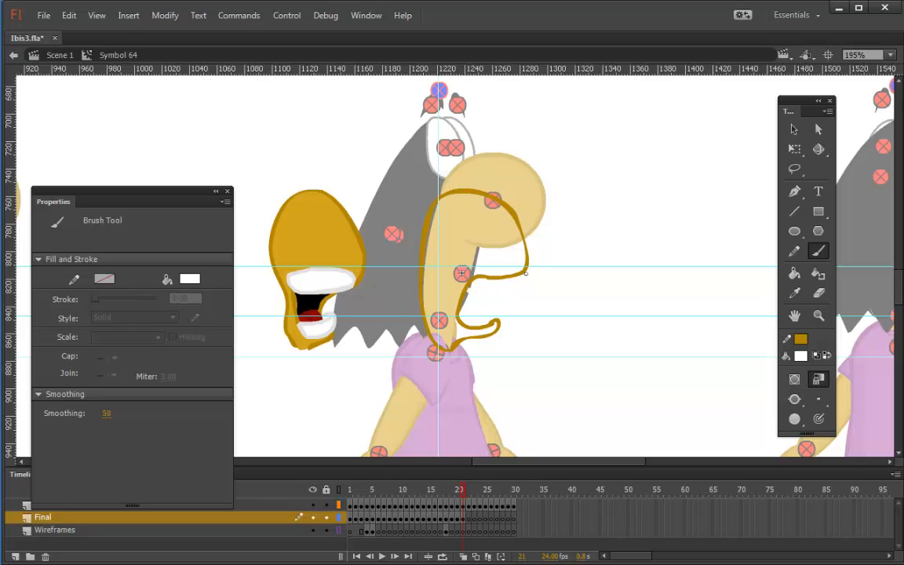
left_click(795, 293)
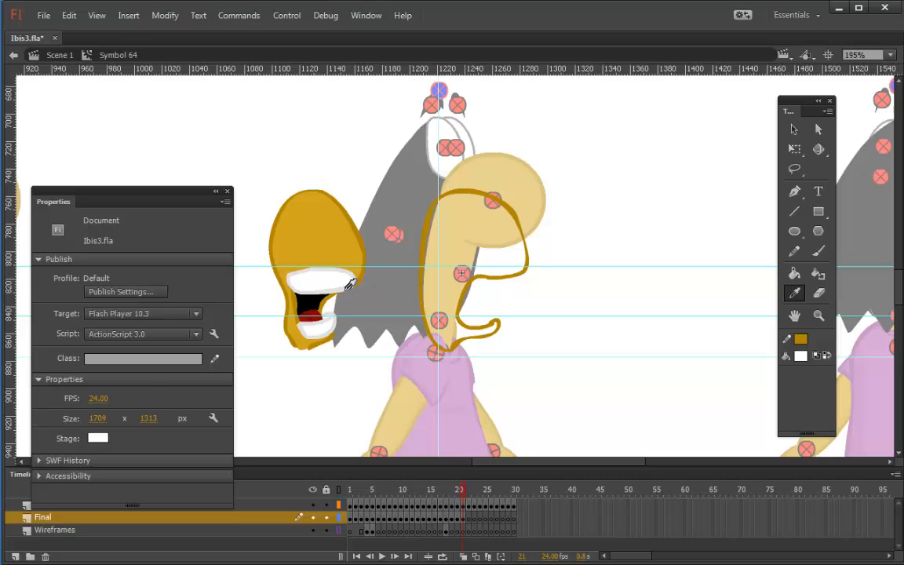
left_click(350, 284)
left_click(819, 251)
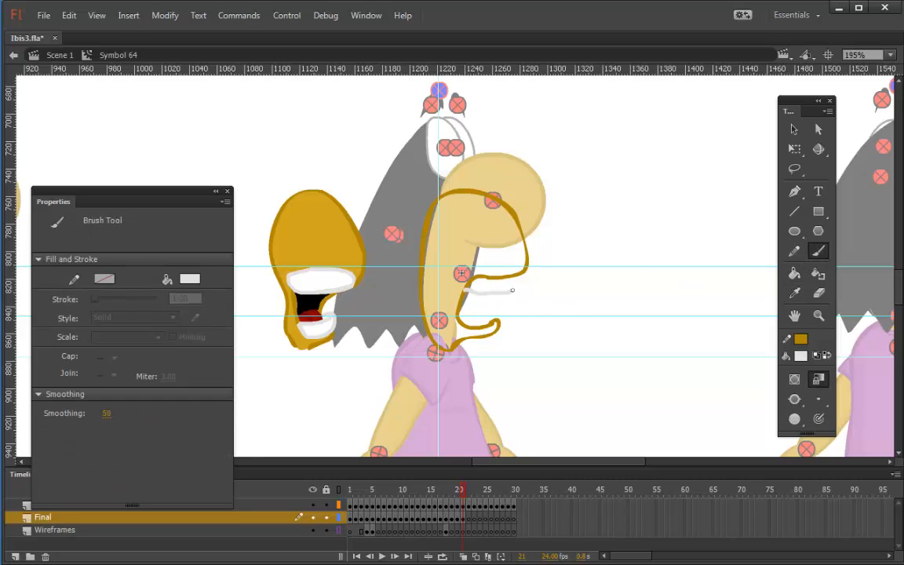
mouse_move(512, 290)
left_mouse_down()
mouse_move(523, 274)
mouse_move(512, 297)
left_mouse_up()
mouse_move(458, 311)
left_mouse_down()
mouse_move(489, 309)
mouse_move(486, 333)
left_mouse_up()
Sample dark red from the reference tongue, change the brush size, and outline the small tongue inside the frame 21 mouth.
left_click(798, 358)
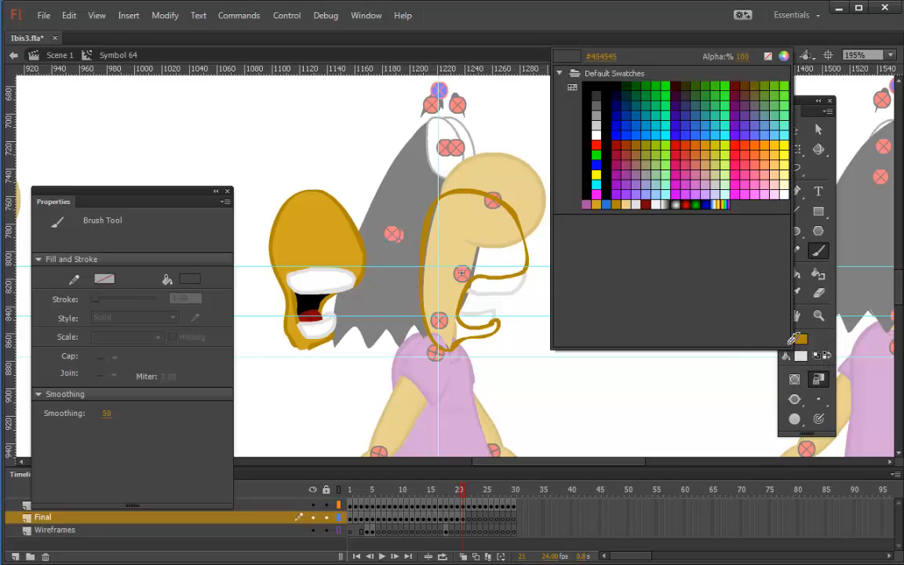
left_click(313, 314)
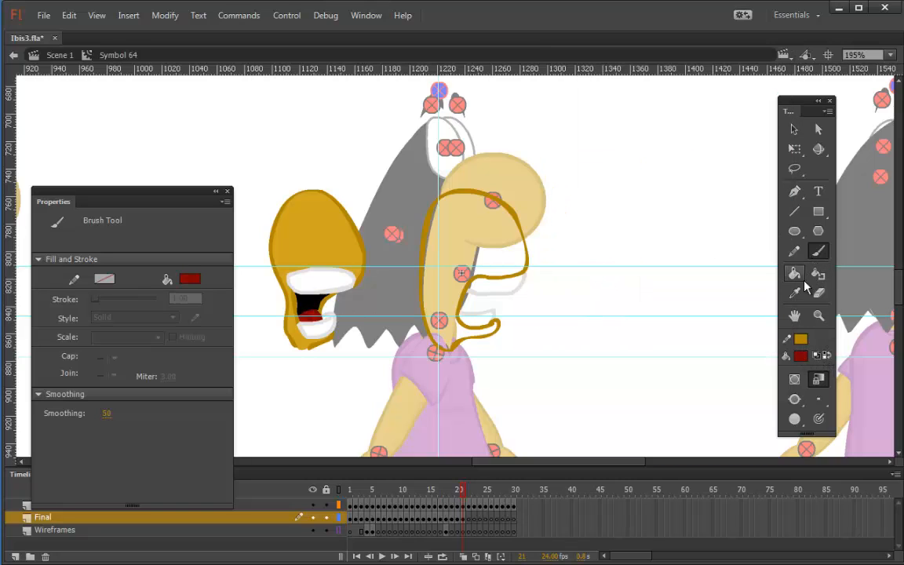
left_click(819, 399)
left_click(850, 414)
left_click_drag(463, 309, 480, 309)
Sample the brighter red from the reference tongue and fill the frame 21 tongue with it.
left_click(800, 357)
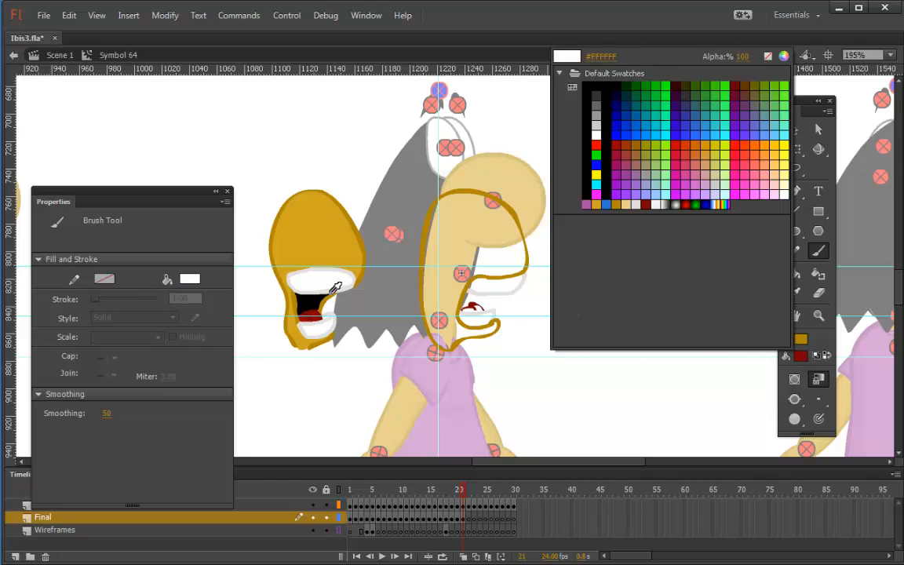
left_click(314, 313)
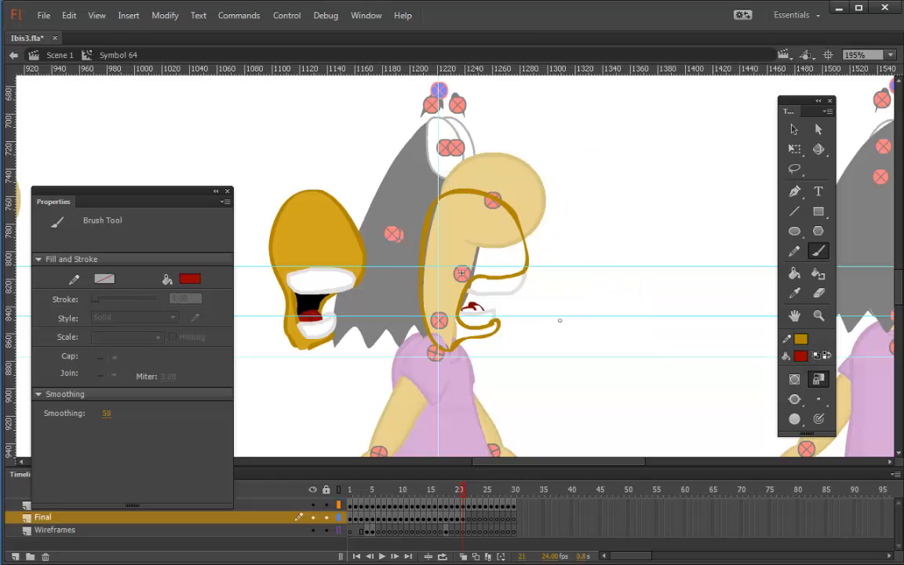
left_click(794, 273)
left_click(473, 309)
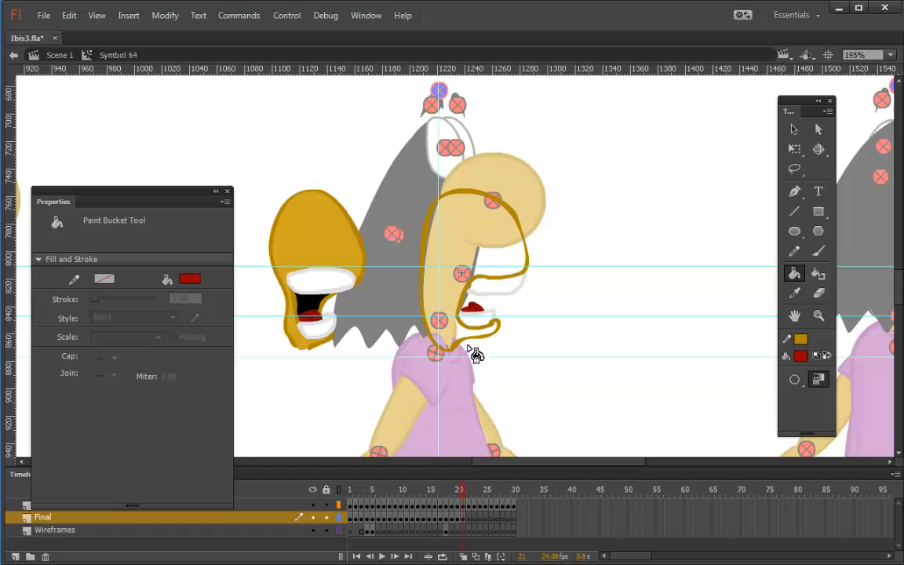
Fill the frame 21 upper and lower teeth with white and the beak with the lighter gold.
left_click(801, 356)
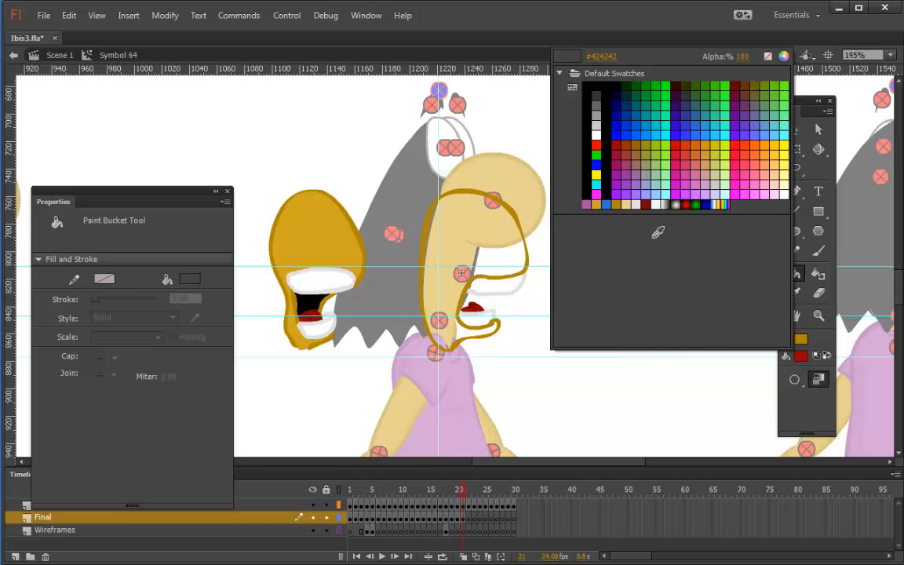
left_click(596, 135)
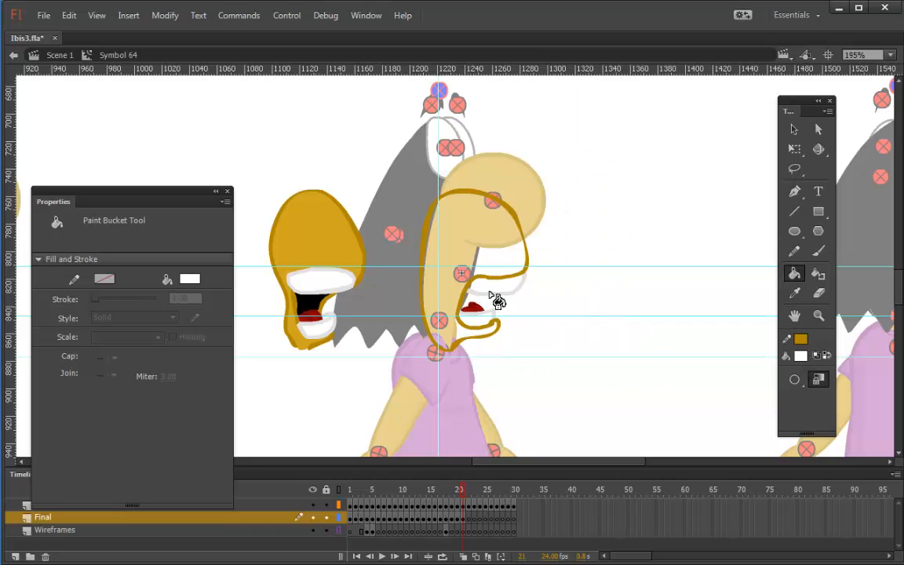
left_click(801, 357)
left_click(818, 355)
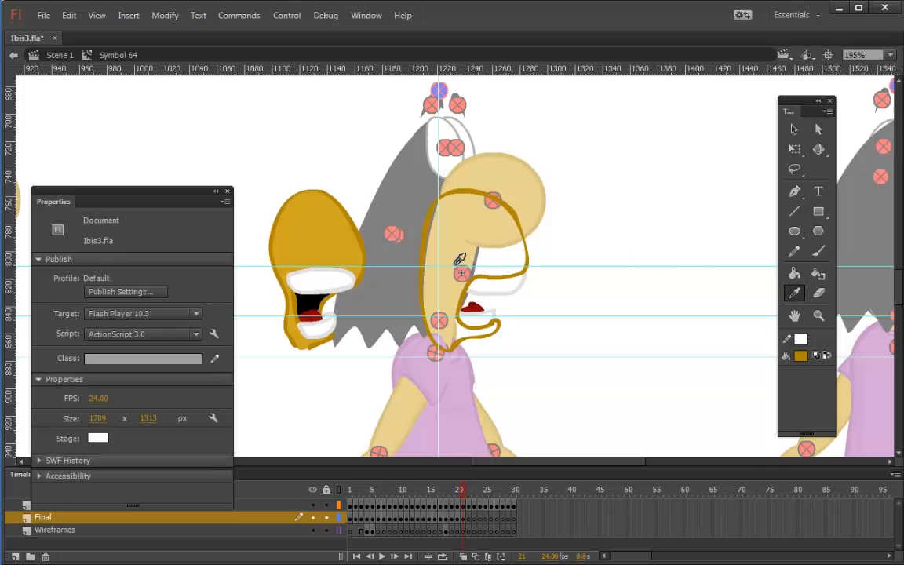
left_click(445, 230)
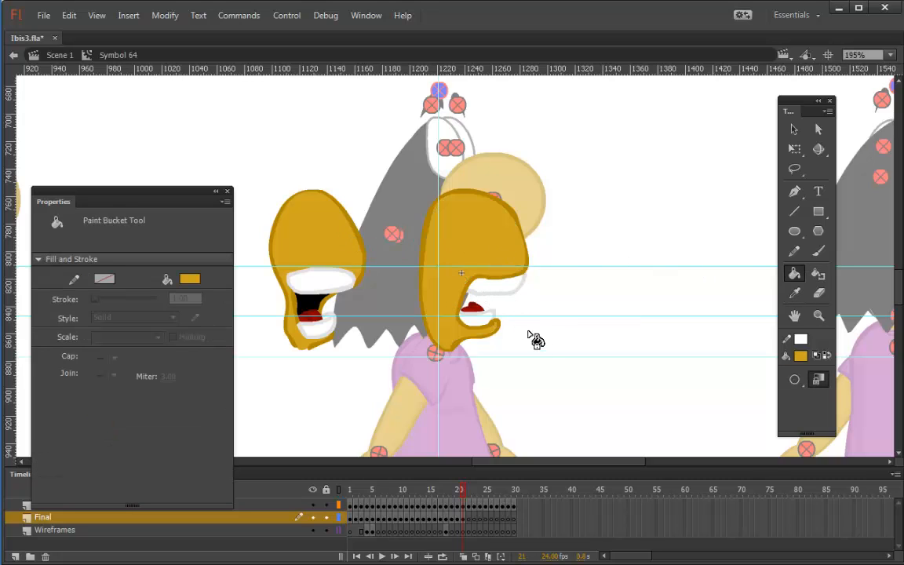
Select the whole frame 21 mouth drawing beside the reference and smooth its shapes.
key("v")
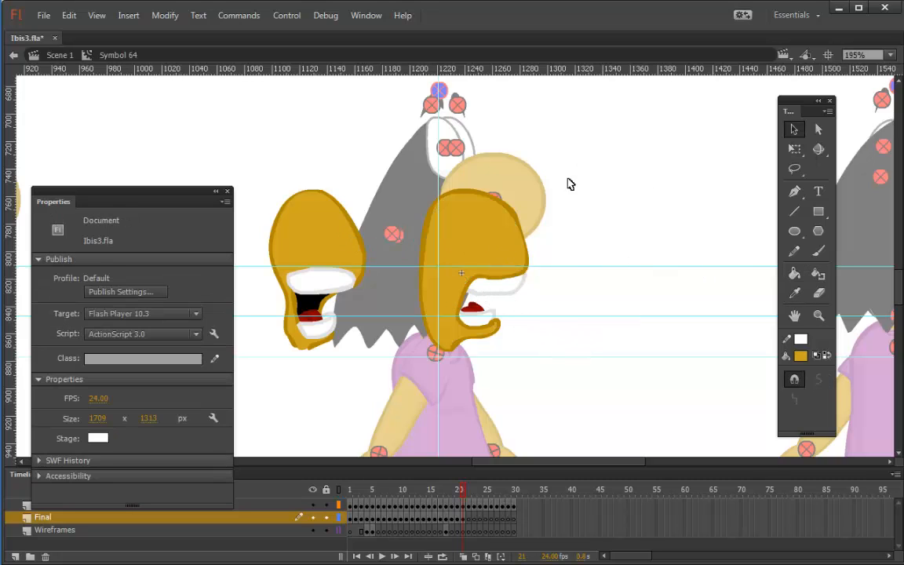
left_click_drag(527, 138, 408, 350)
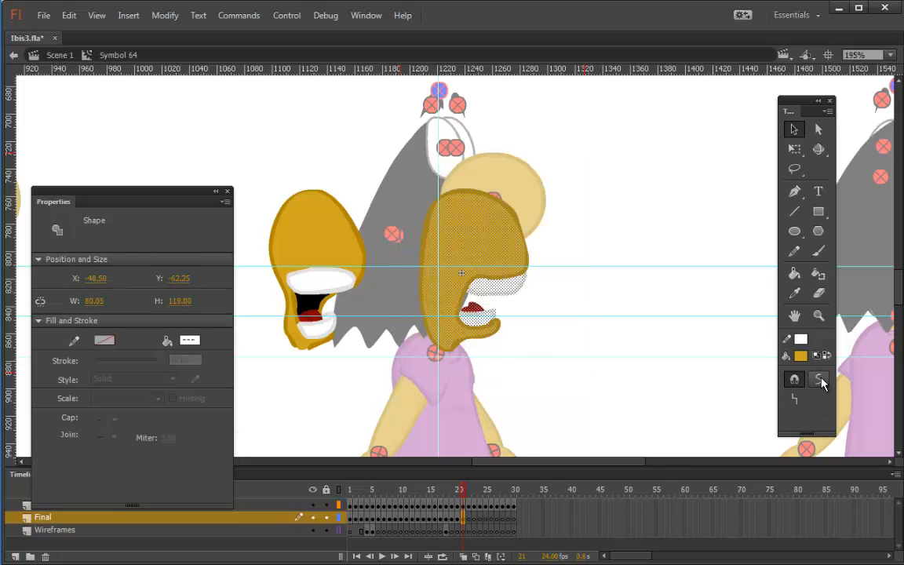
left_click(819, 379)
left_click(631, 291)
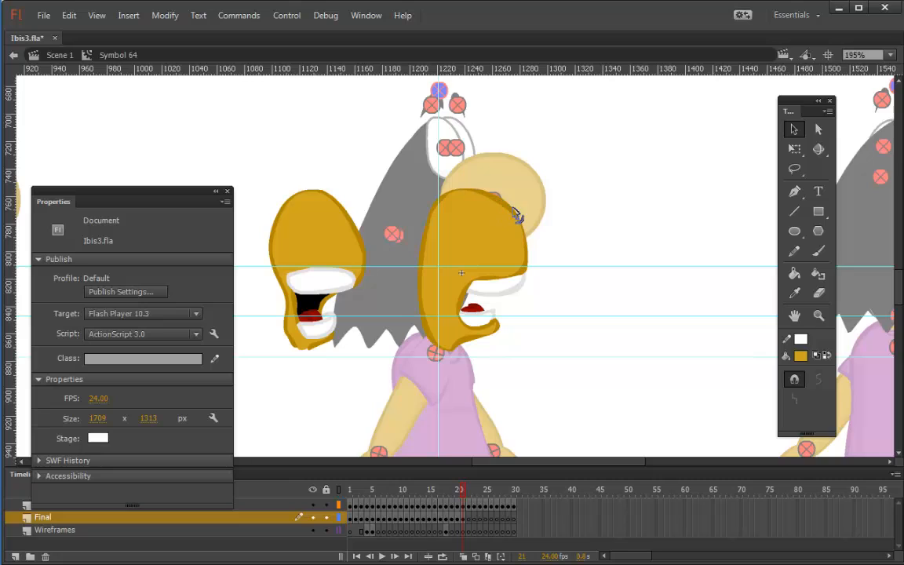
left_click_drag(576, 164, 400, 358)
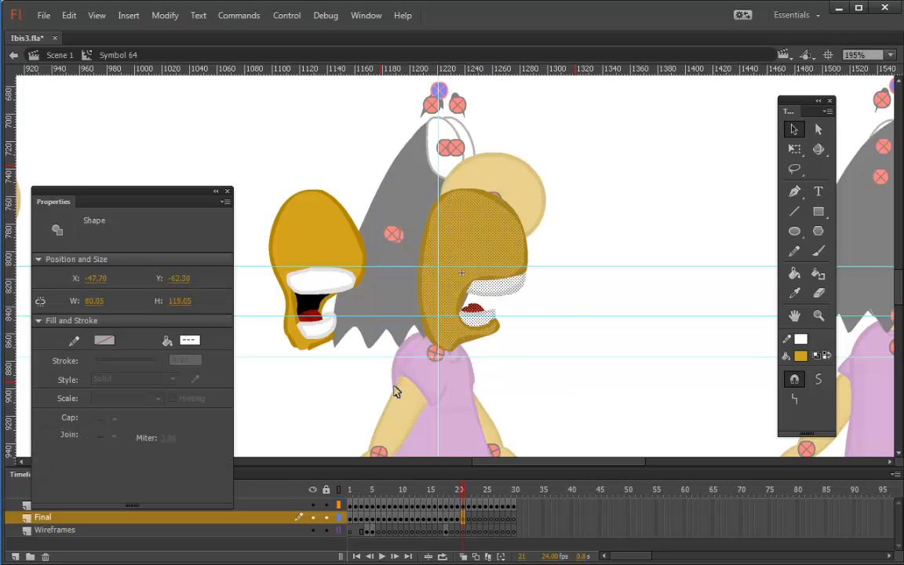
left_click(605, 222)
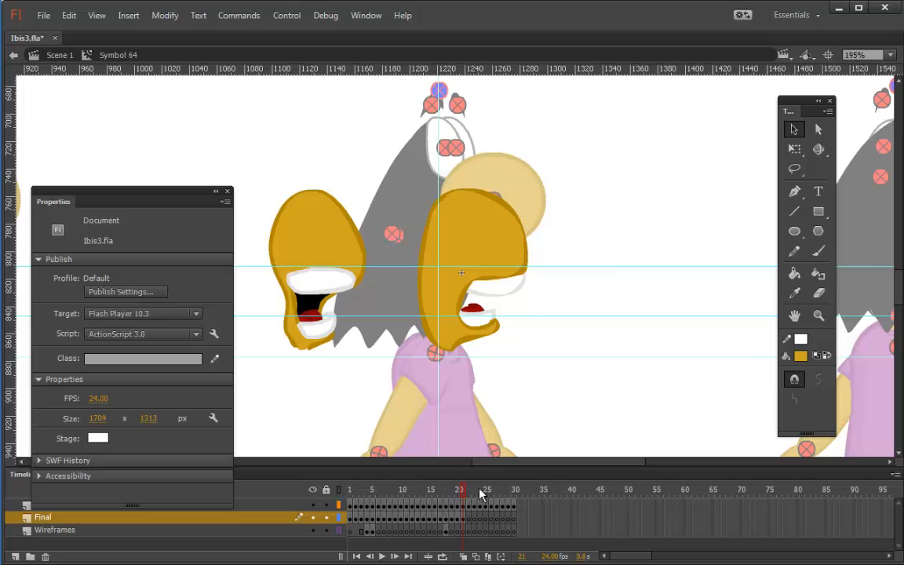
On frame 22 of the Final layer, adjust the brush size and outline the closed beak in gold over the character's face.
left_click(470, 520)
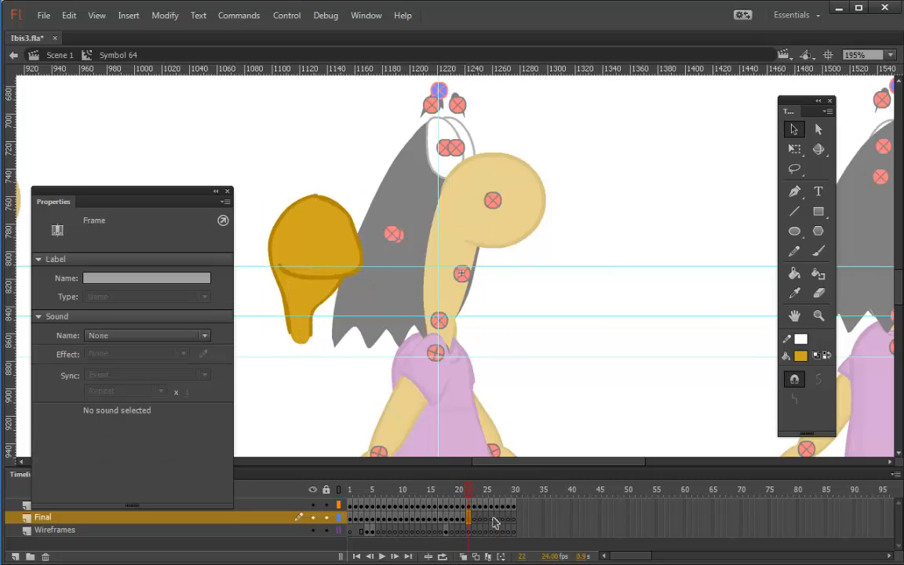
left_click(511, 520)
left_click_drag(511, 521, 470, 521)
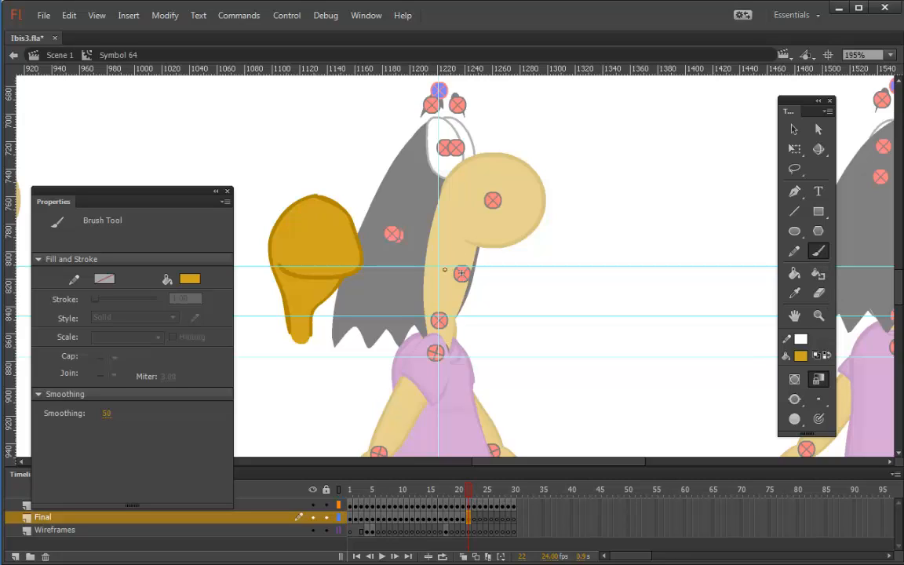
left_click_drag(499, 275, 500, 274)
key("ctrl+z")
left_click(830, 402)
left_click(849, 401)
mouse_move(463, 274)
left_mouse_down()
mouse_move(503, 270)
mouse_move(503, 249)
mouse_move(486, 214)
mouse_move(460, 199)
mouse_move(429, 249)
mouse_move(426, 293)
mouse_move(438, 338)
mouse_move(451, 345)
mouse_move(491, 274)
left_mouse_up()
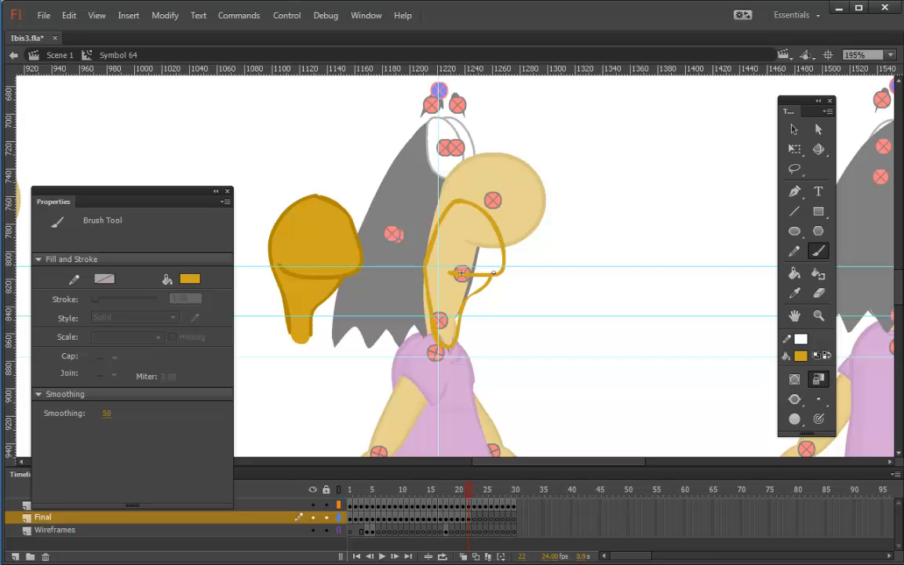
Widen the frame 22 beak outline to 63.10 with Free Transform by stretching its back edge.
left_click(794, 148)
mouse_move(534, 186)
left_mouse_down()
mouse_move(414, 365)
mouse_move(446, 355)
left_mouse_up()
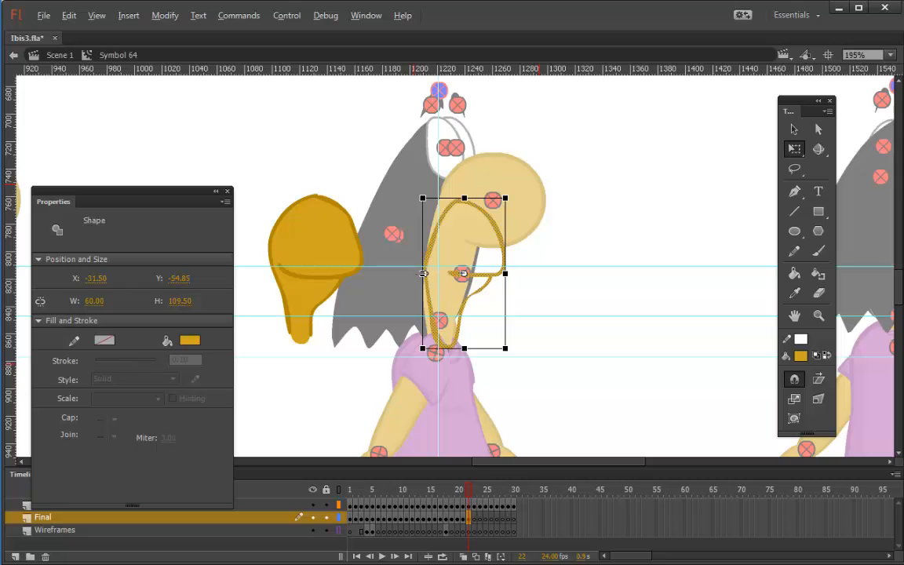
left_click_drag(423, 274, 418, 274)
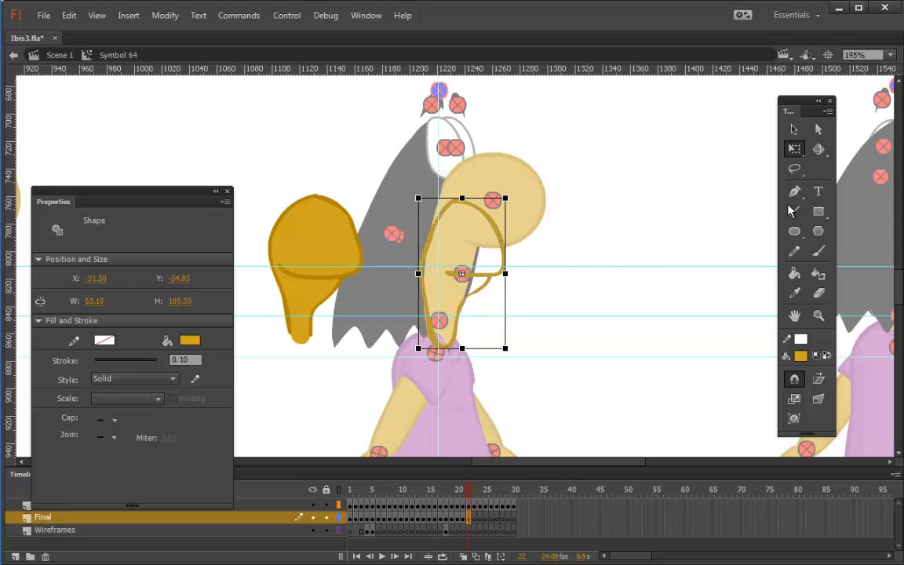
left_click(746, 307)
left_click(794, 272)
left_click(800, 356)
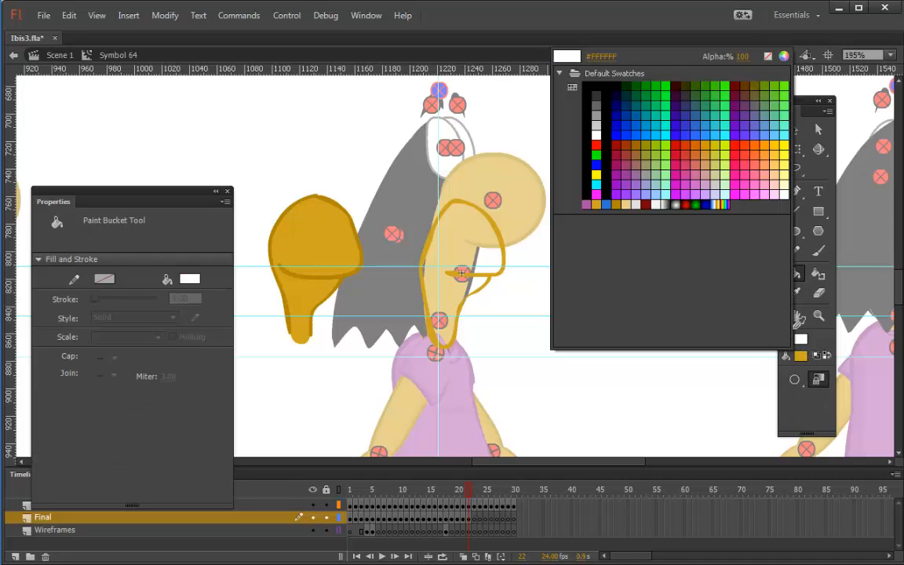
left_click(469, 273)
left_click(468, 274)
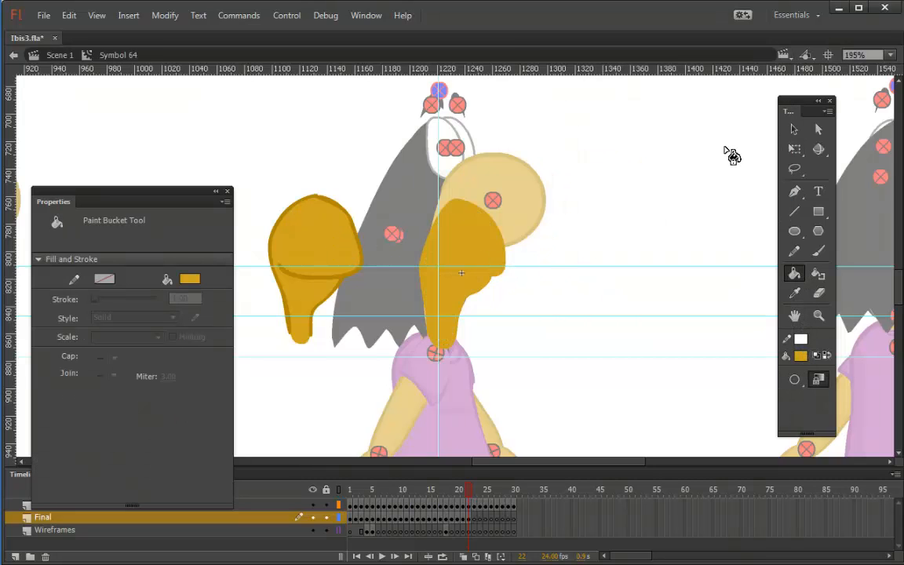
key("ctrl+z")
Select the frame 22 beak outline and set a dark gold stroke and a lighter gold fill matching the reference.
left_click(794, 129)
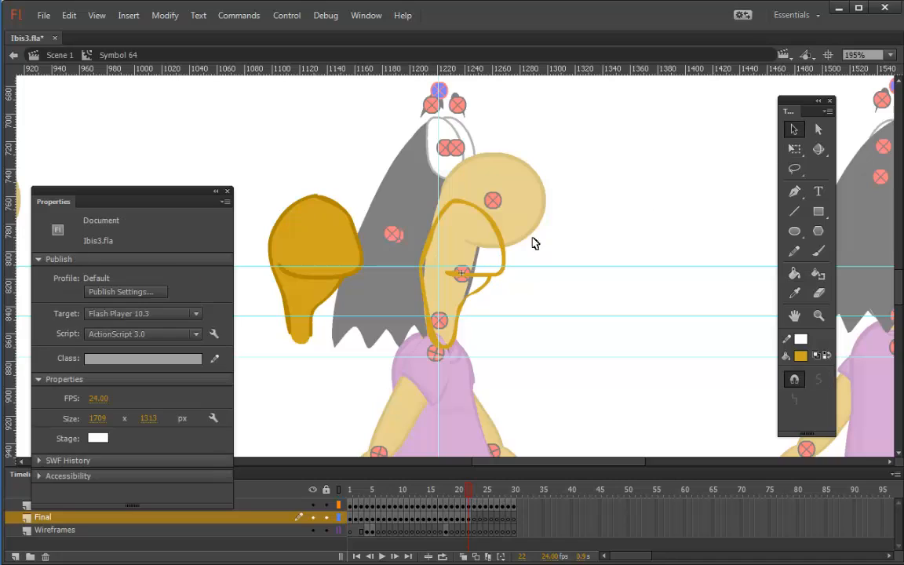
left_click(509, 269)
left_click(825, 356)
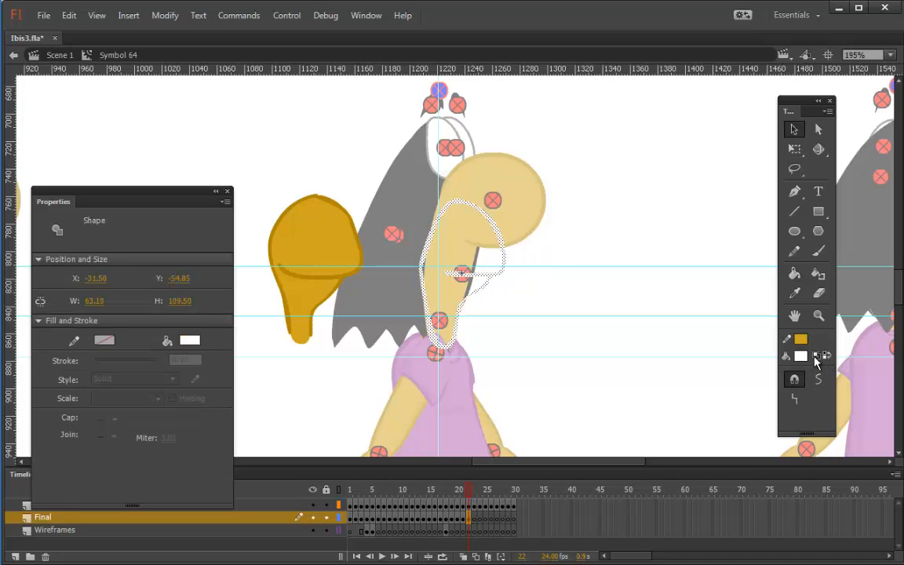
left_click(801, 355)
left_click(317, 246)
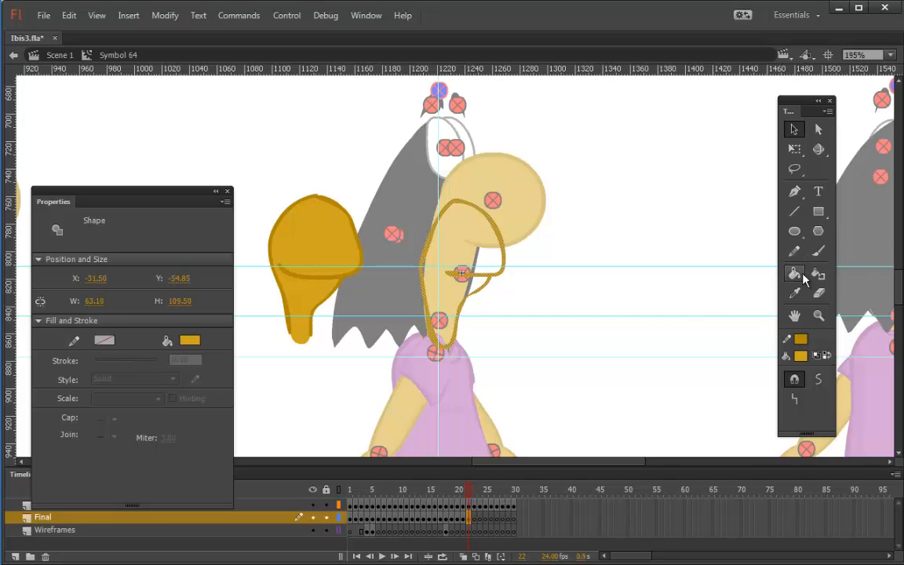
left_click(705, 300)
Fill the frame 22 beak with the lighter gold inside an outline in the reference's darker gold.
key("k")
left_click(478, 257)
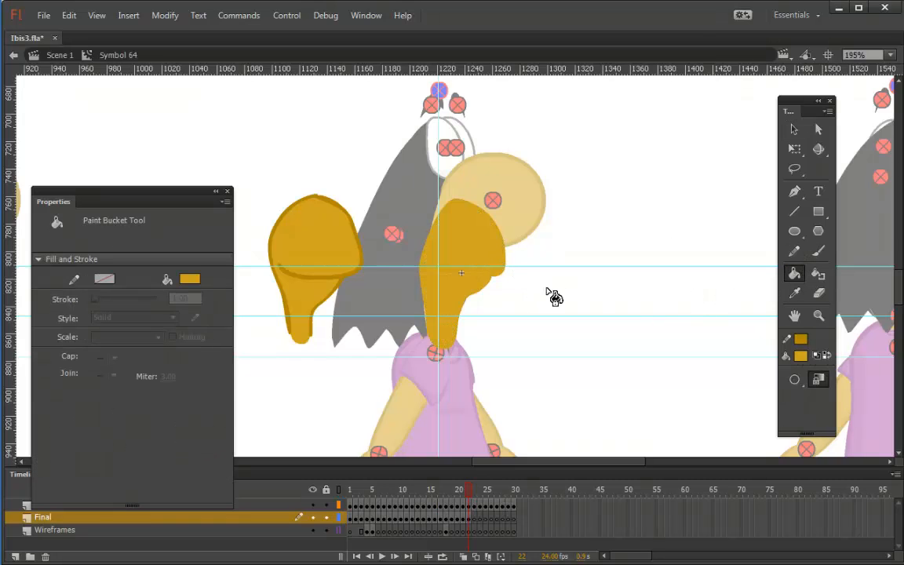
key("ctrl+z")
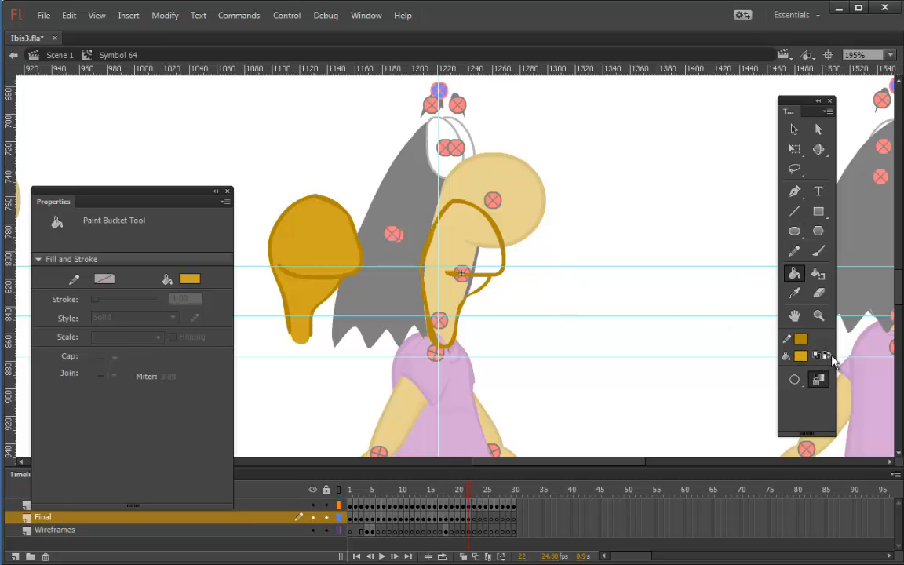
left_click(492, 264)
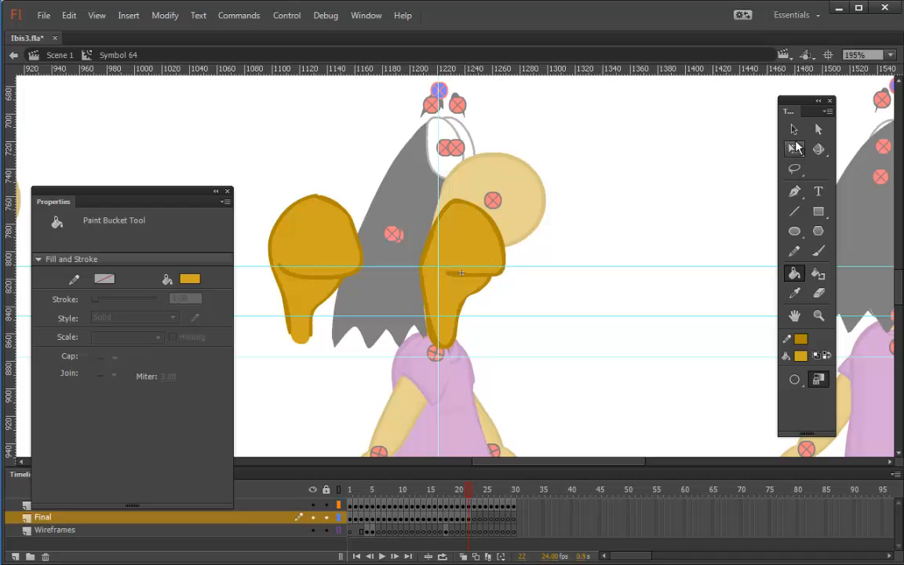
Adjust the shape of the whole frame 22 beak with Free Transform's Envelope handles near its lower front edge.
left_click(802, 149)
left_click_drag(554, 129, 361, 353)
left_click(794, 418)
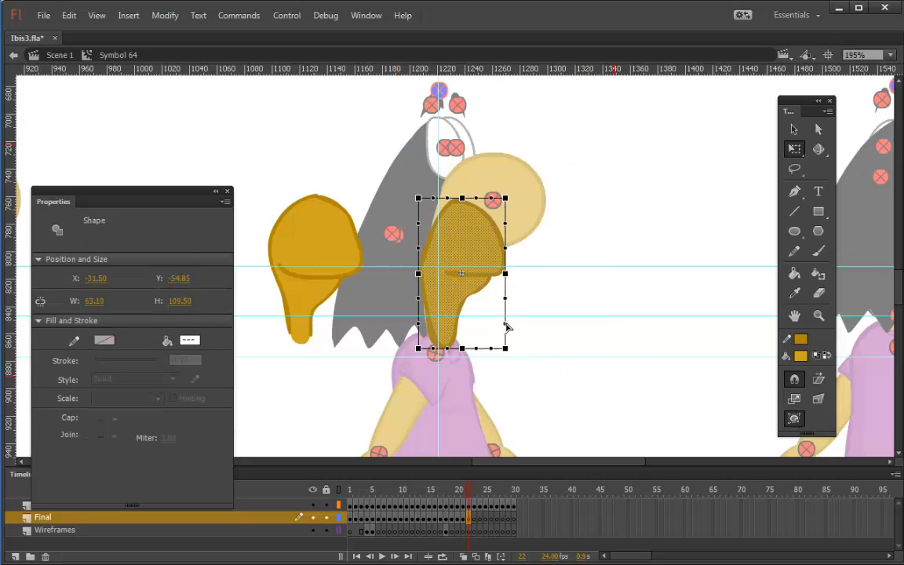
mouse_move(502, 328)
left_mouse_down()
mouse_move(497, 319)
mouse_move(484, 337)
mouse_move(505, 353)
mouse_move(491, 349)
mouse_move(498, 329)
mouse_move(502, 356)
mouse_move(488, 362)
mouse_move(505, 342)
left_mouse_up()
left_click(562, 338)
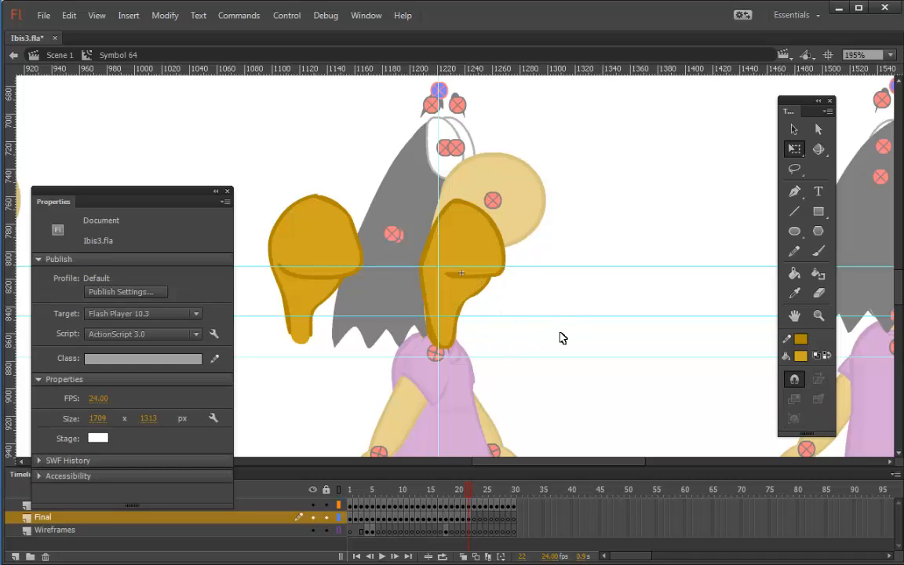
On frame 23, brush the open beak outline in the lighter gold over the character's face, following the reference.
left_click(474, 517)
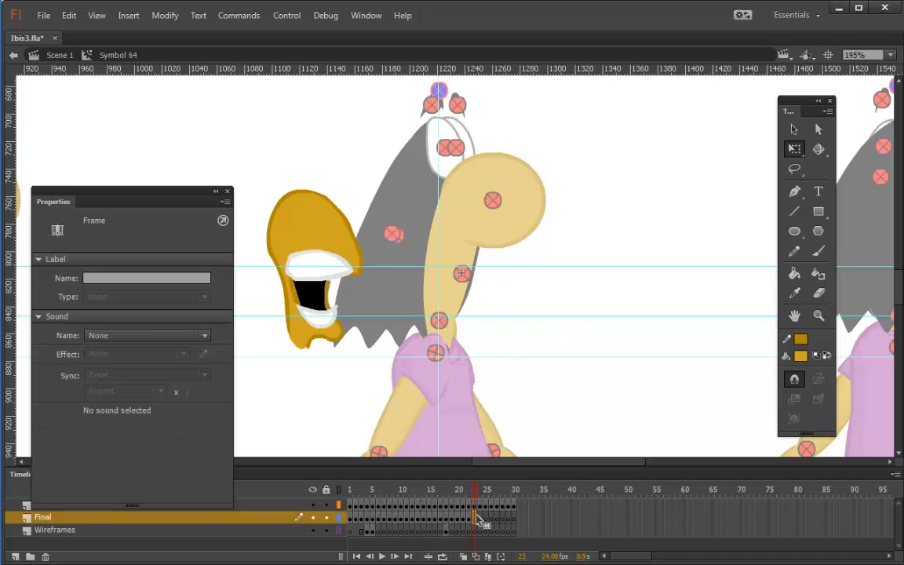
left_click(481, 518)
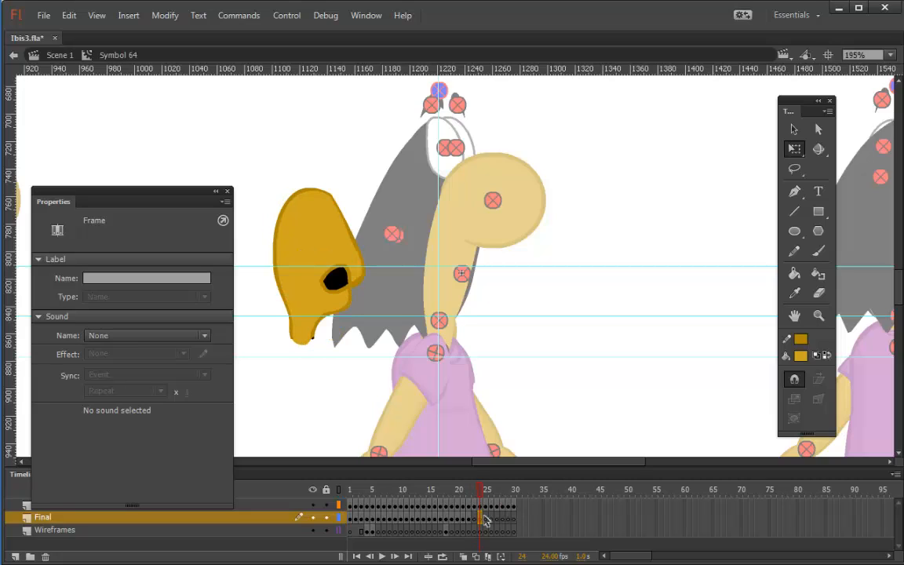
left_click(486, 518)
key("comma")
key("comma")
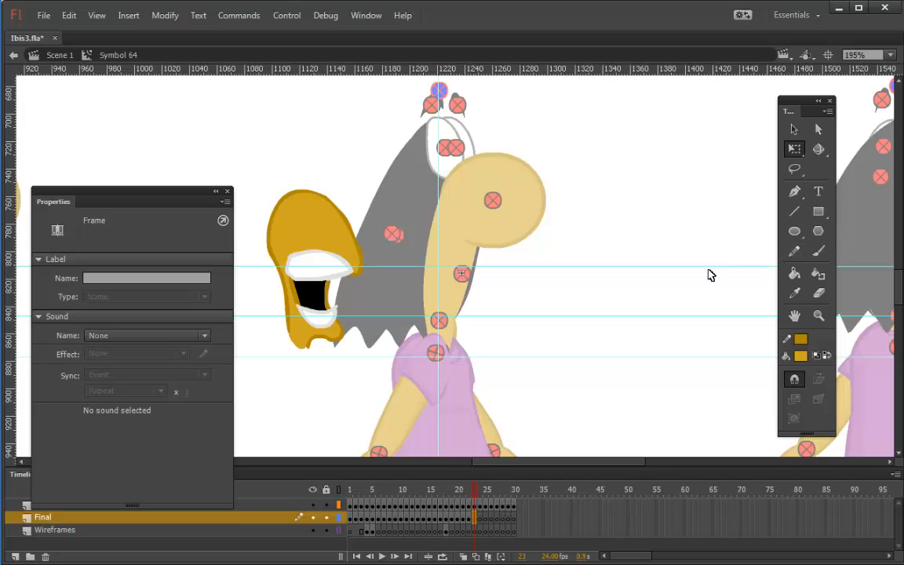
left_click(310, 263)
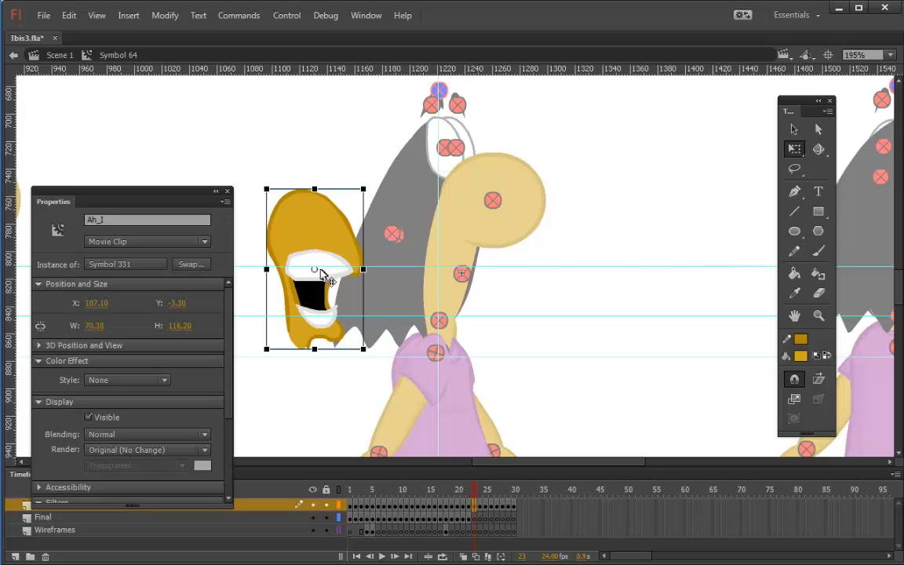
left_click(628, 182)
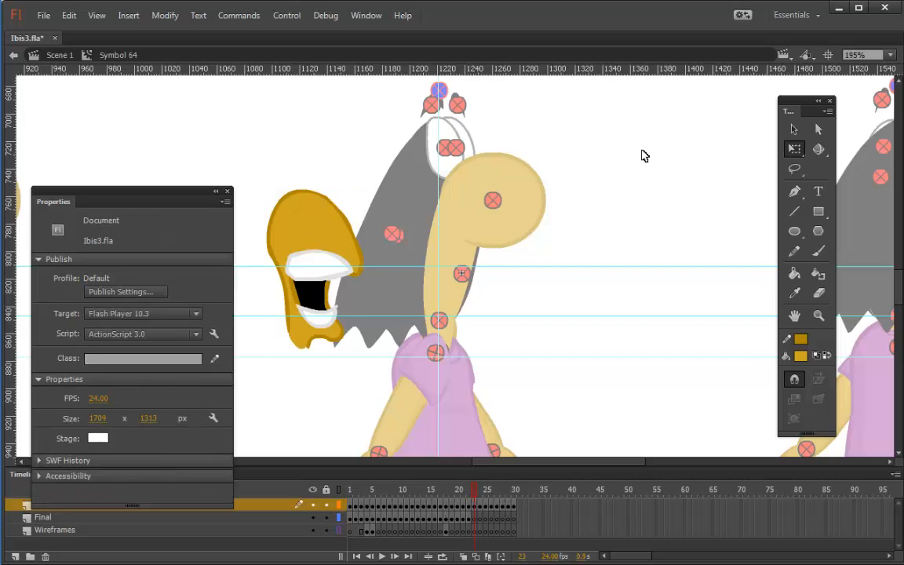
left_click(819, 251)
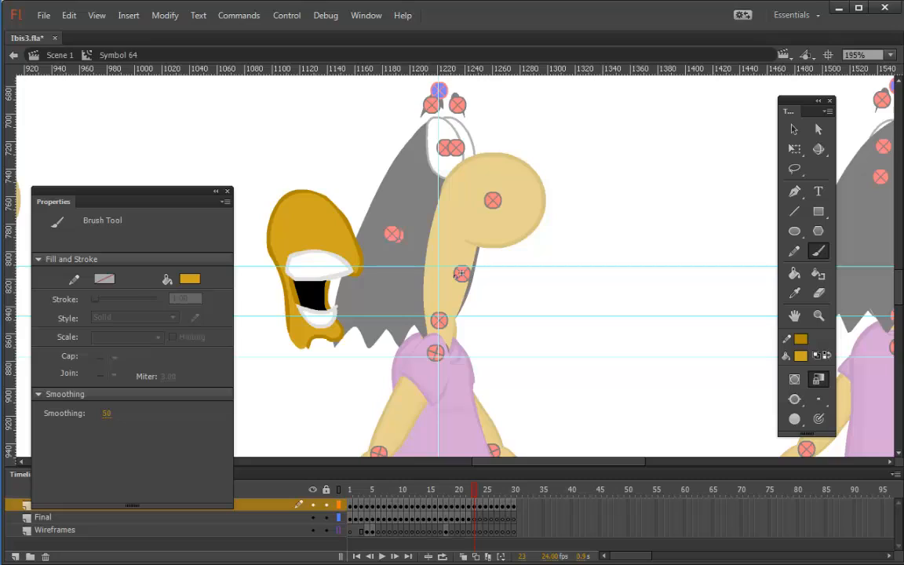
mouse_move(461, 273)
left_mouse_down()
mouse_move(503, 267)
mouse_move(491, 201)
mouse_move(458, 193)
mouse_move(421, 259)
mouse_move(430, 328)
mouse_move(443, 347)
mouse_move(486, 311)
mouse_move(484, 295)
mouse_move(475, 301)
left_mouse_up()
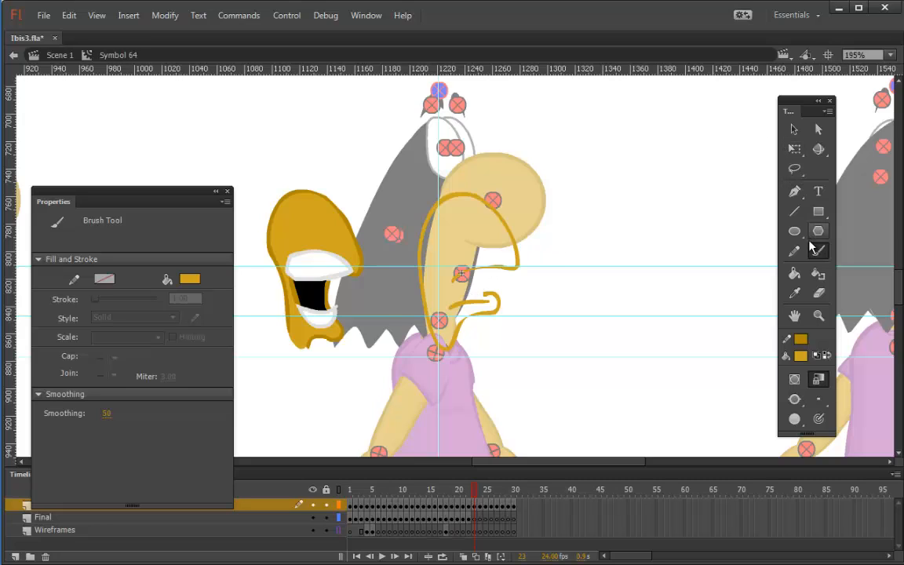
Brush the frame 23 teeth outlines in light grey sampled from the reference teeth and the mouth's back edge in dark gold.
left_click(802, 358)
left_click(342, 276)
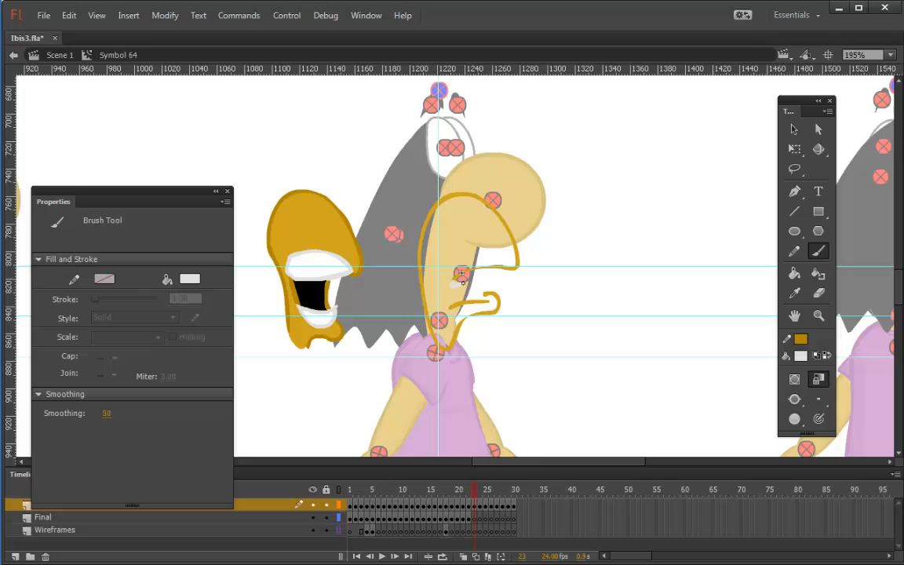
left_click_drag(463, 282, 495, 277)
left_click(824, 357)
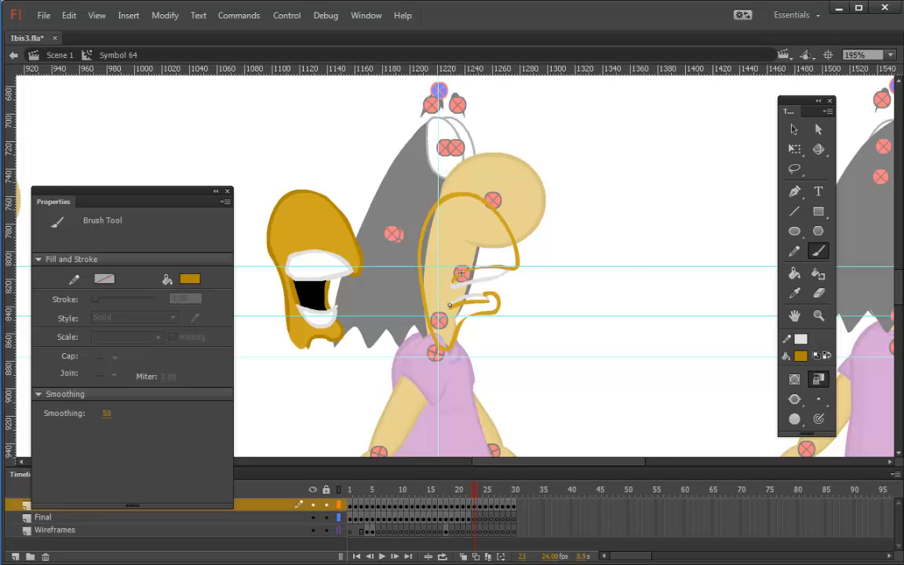
left_click_drag(449, 306, 460, 273)
Fill the frame 23 mouth interior with black and the teeth with white.
left_click(794, 273)
left_click(801, 356)
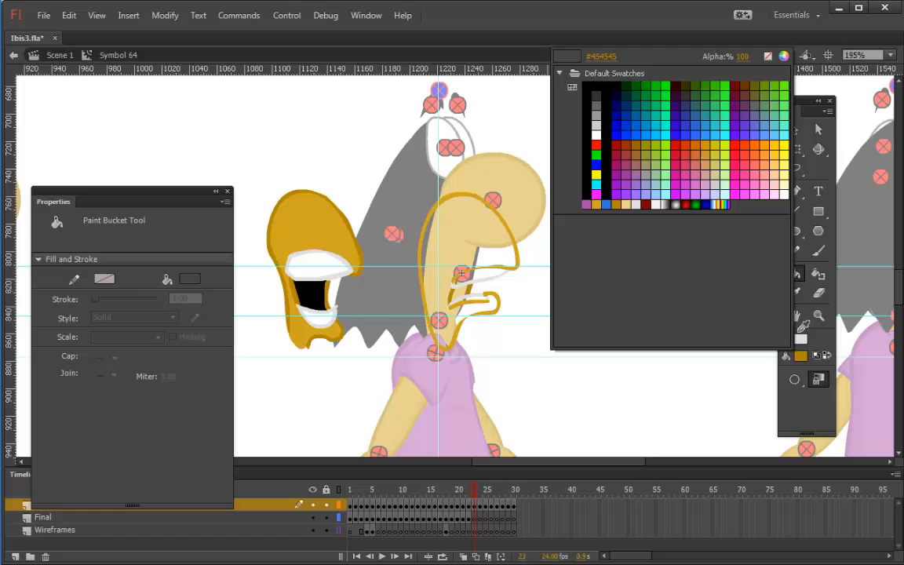
left_click(594, 151)
left_click(462, 295)
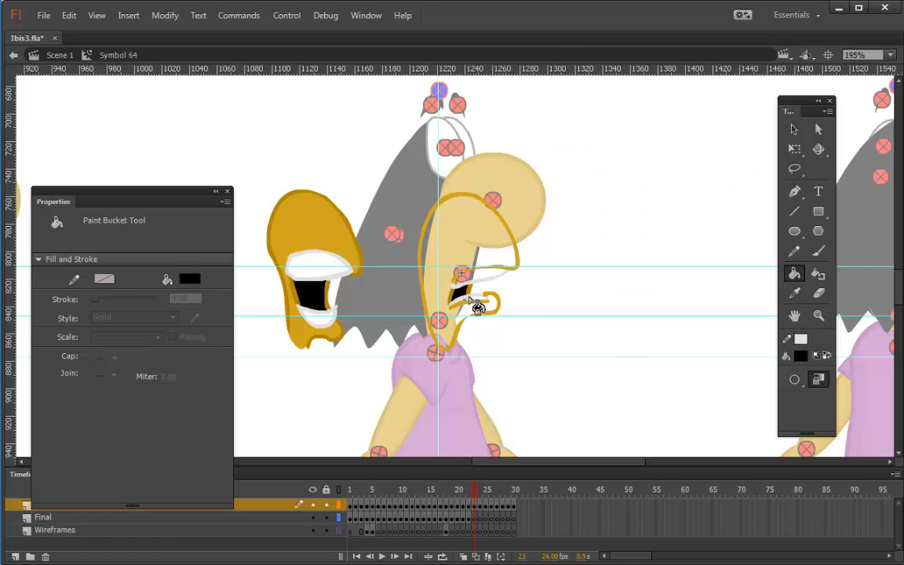
left_click(800, 356)
left_click(596, 129)
left_click(463, 274)
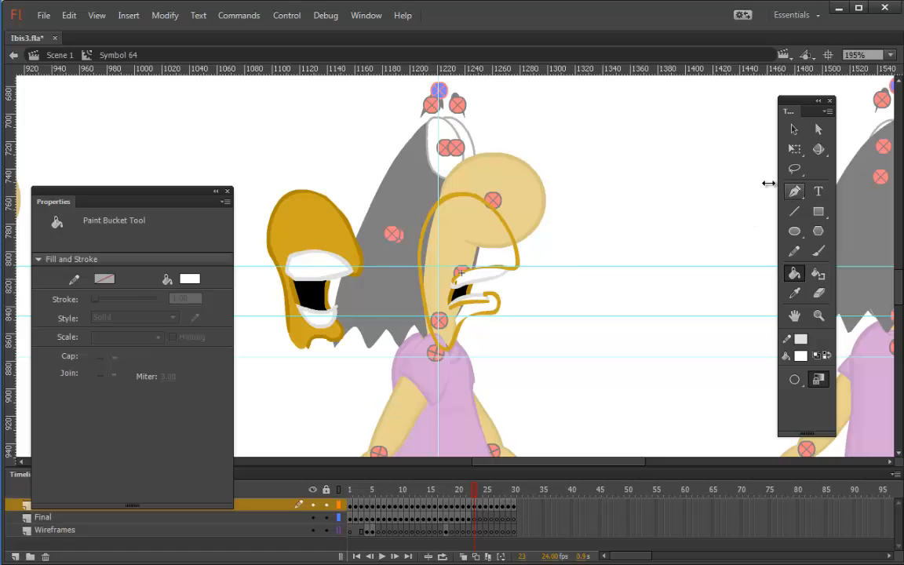
Fill the open beak on frame 23 with the lighter gold sampled from the reference beak.
left_click(795, 132)
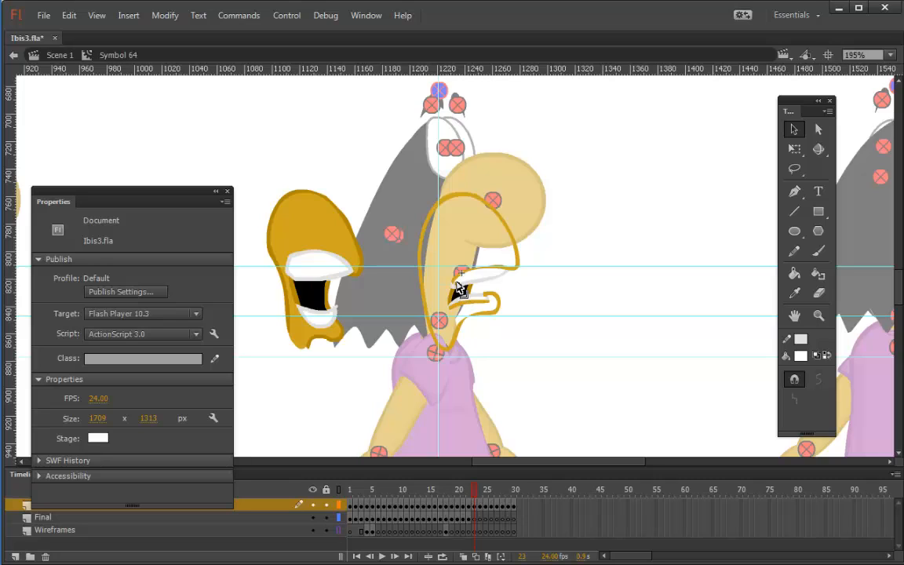
left_click(461, 304)
left_click(464, 305)
left_click(819, 251)
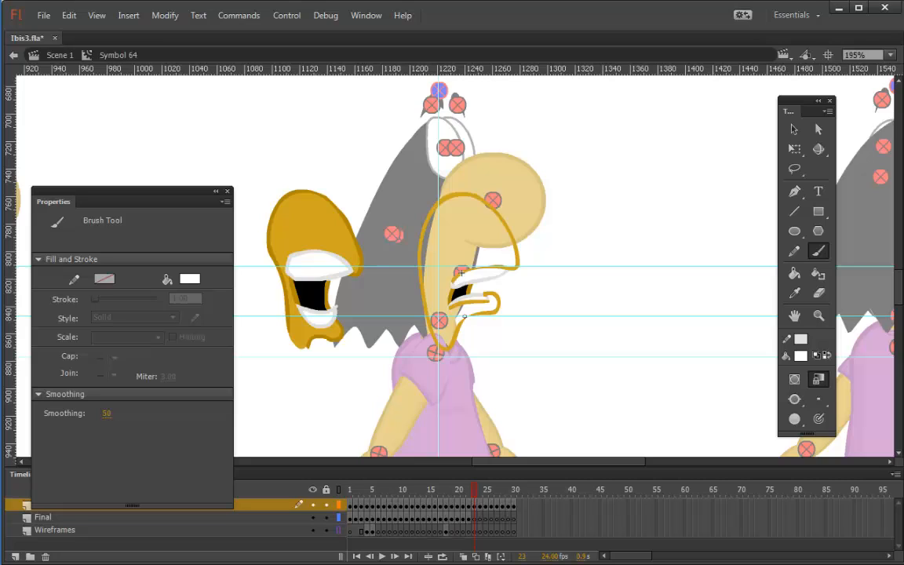
left_click(801, 355)
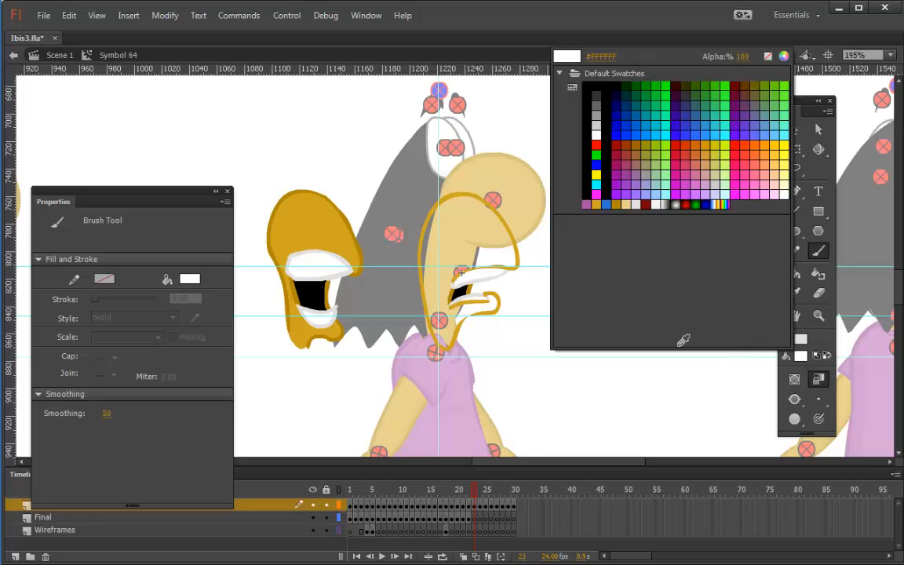
left_click(346, 232)
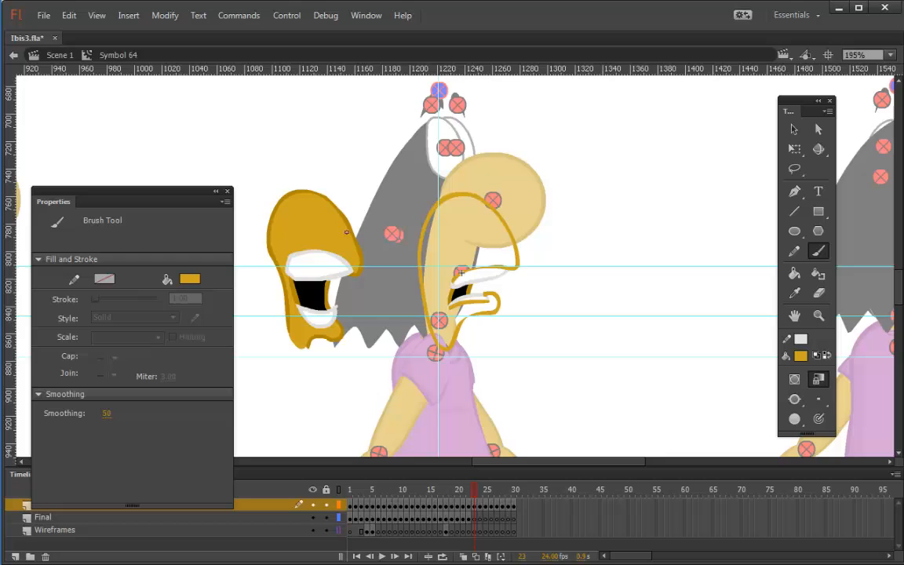
left_click(795, 274)
left_click(430, 235)
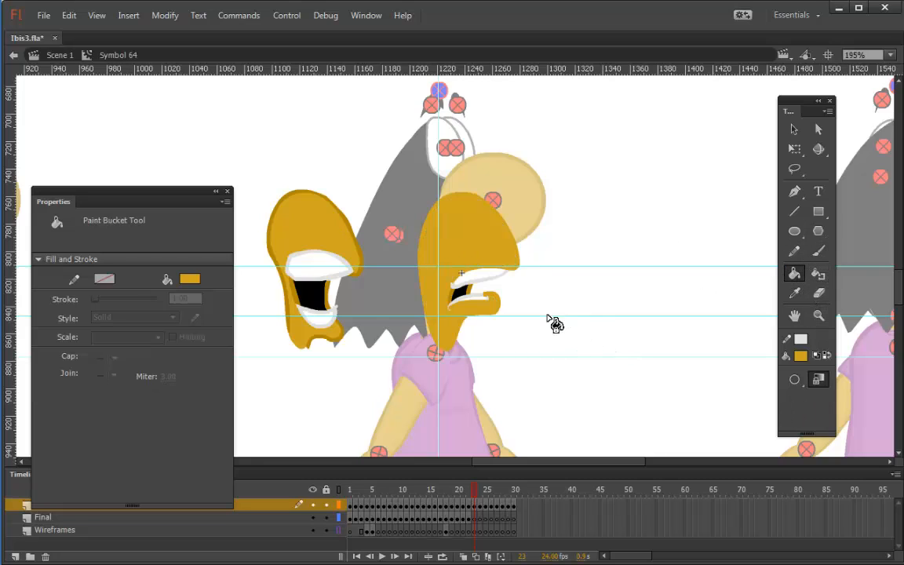
Touch up the frame 23 lower teeth with white and the adjoining lower lip with lighter gold, using the brush's Paint Fills mode.
left_click(800, 355)
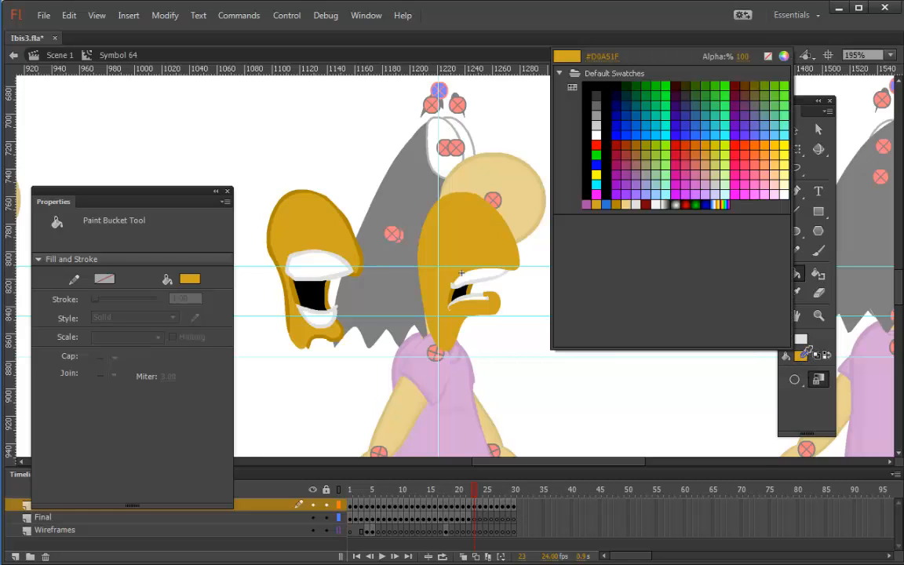
left_click(596, 135)
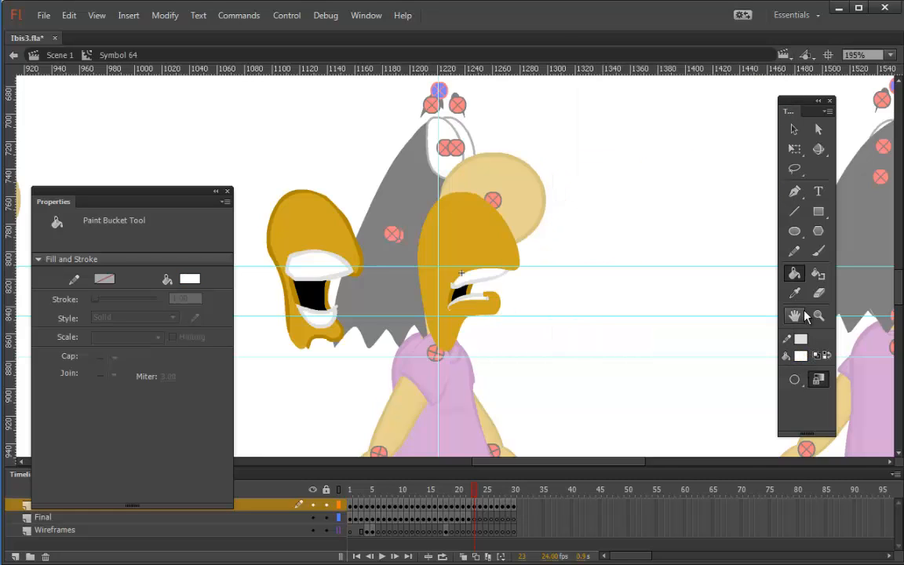
key("b")
left_click_drag(487, 302, 485, 299)
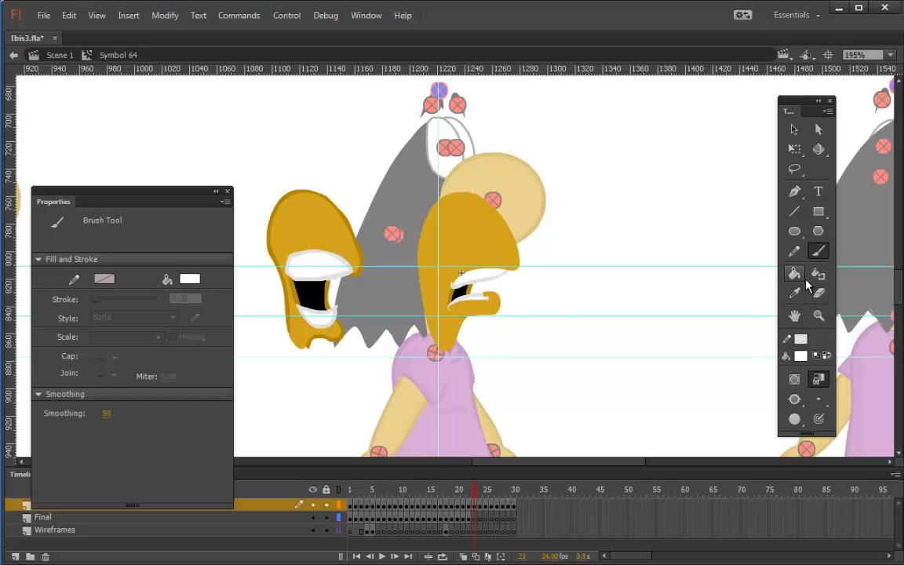
left_click(801, 355)
left_click(471, 223)
left_click(794, 399)
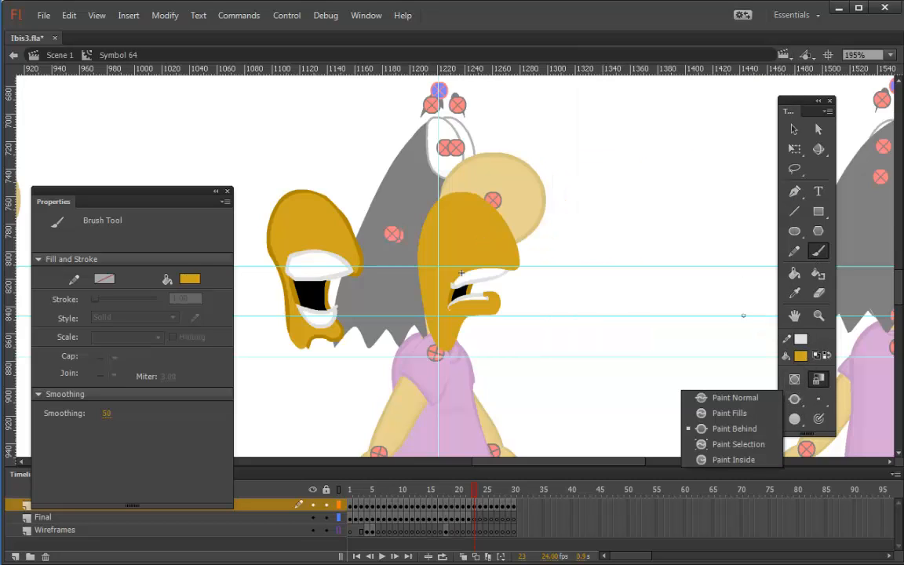
left_click(722, 411)
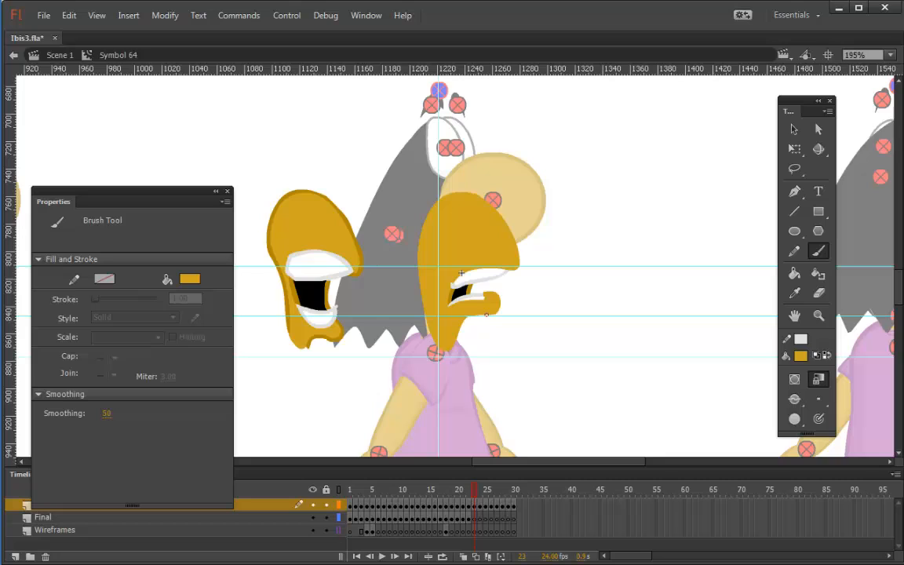
Brush the frame 23 beak and lower lip outlines in dark gold sampled from the reference outline.
left_click(801, 355)
left_click(361, 272)
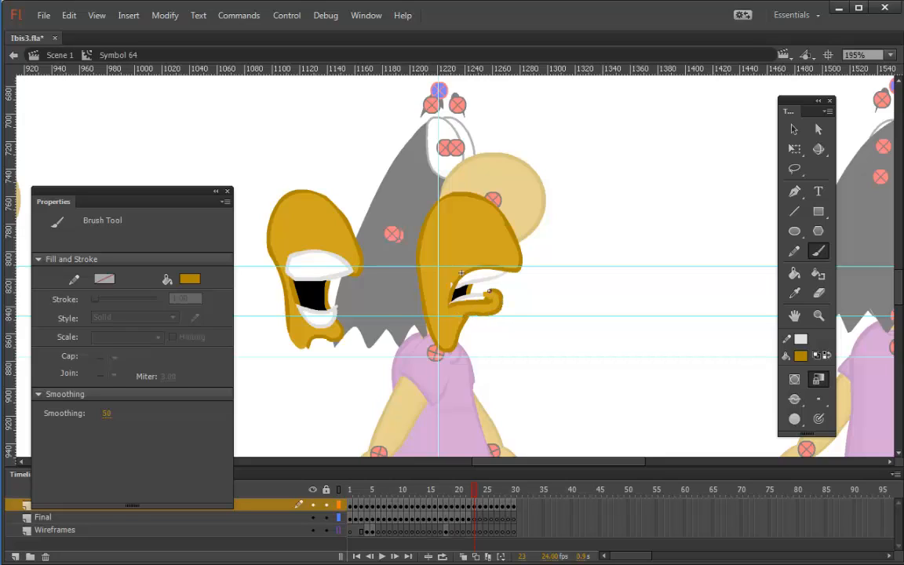
left_click_drag(489, 291, 468, 299)
left_click(795, 398)
left_click(741, 430)
Clean up the frame 23 outline around the mouth with lighter gold sampled from the beak, in Paint Fills mode.
left_click(795, 399)
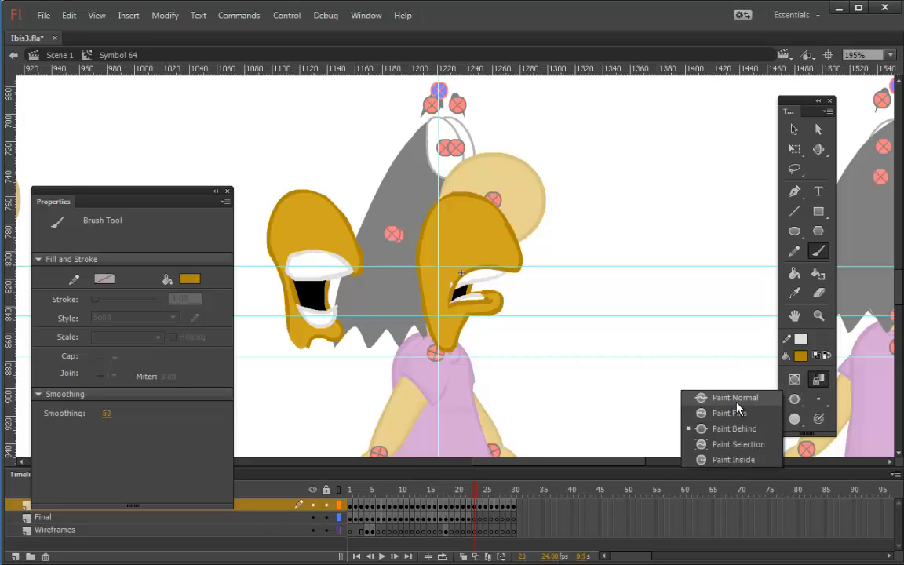
left_click(742, 410)
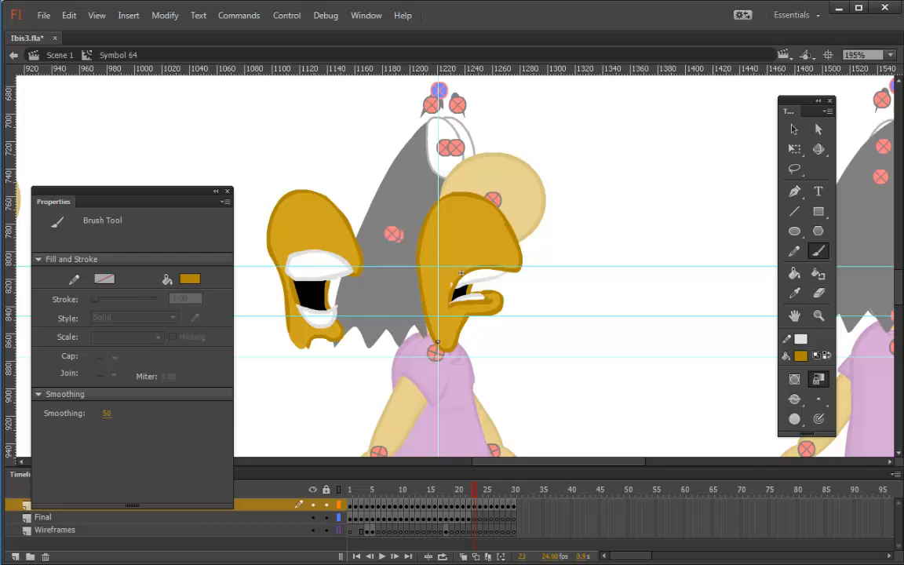
left_click(800, 356)
left_click(450, 281)
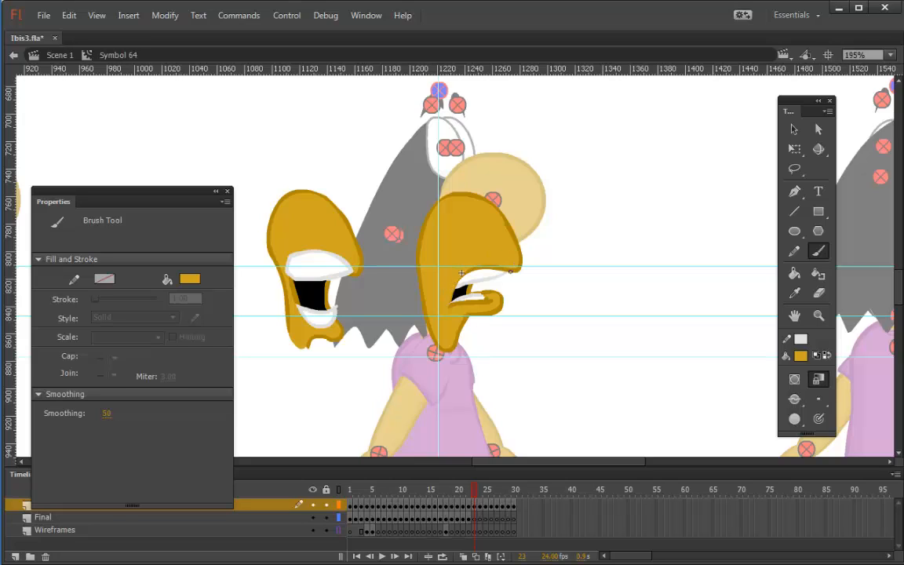
Select the whole frame 23 mouth drawing and smooth its shapes.
left_click(793, 129)
mouse_move(569, 151)
left_mouse_down()
mouse_move(442, 303)
mouse_move(408, 383)
left_mouse_up()
left_click(818, 379)
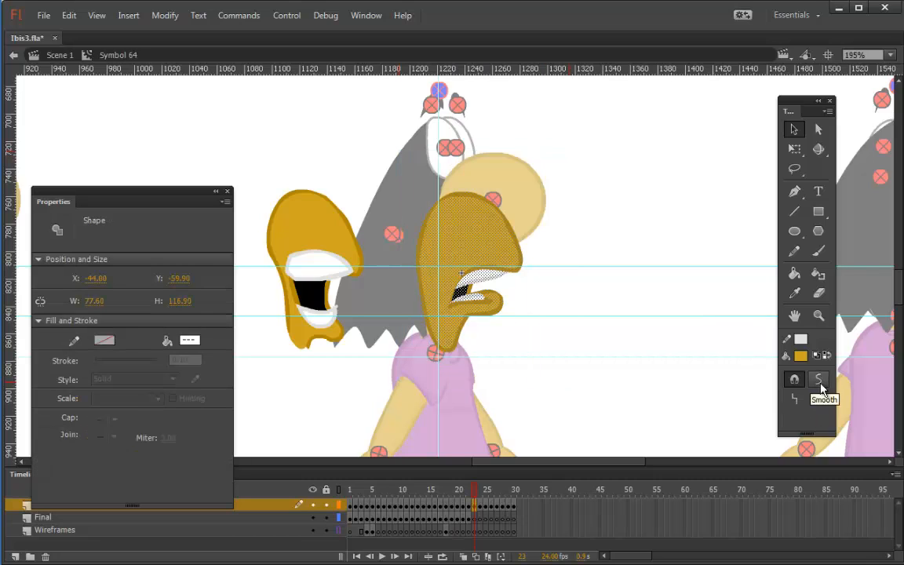
left_click(817, 379)
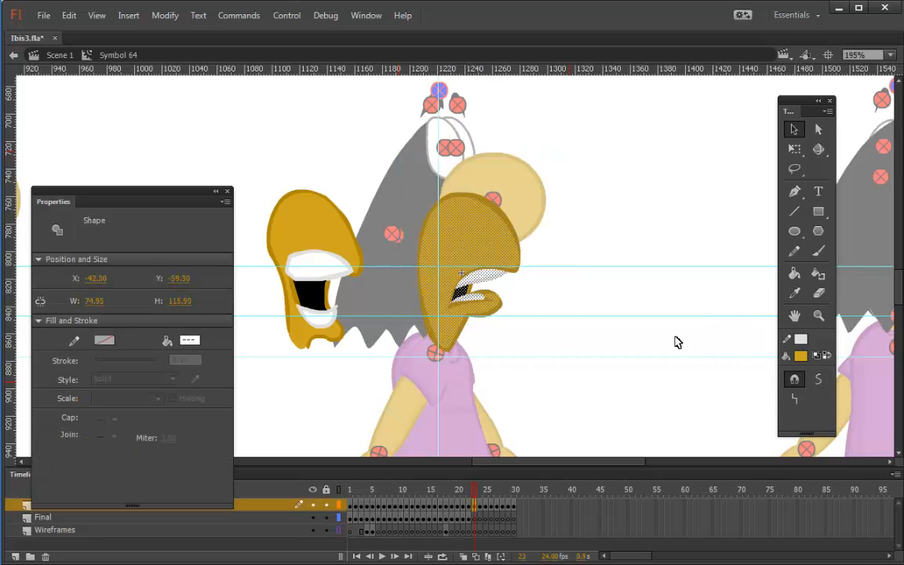
left_click(668, 232)
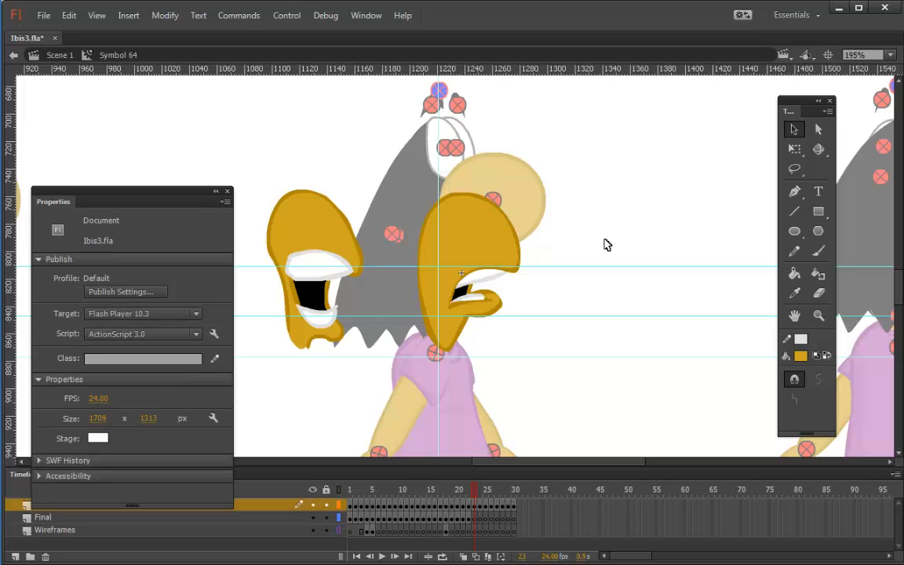
On frame 24, brush the puckered beak outline and small mouth opening in lighter gold, following the reference.
key("period")
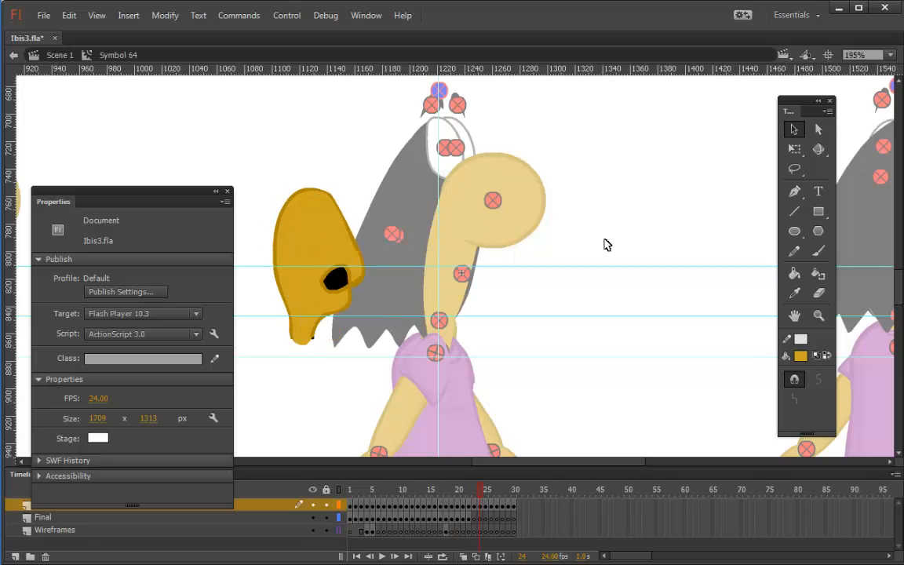
key("b")
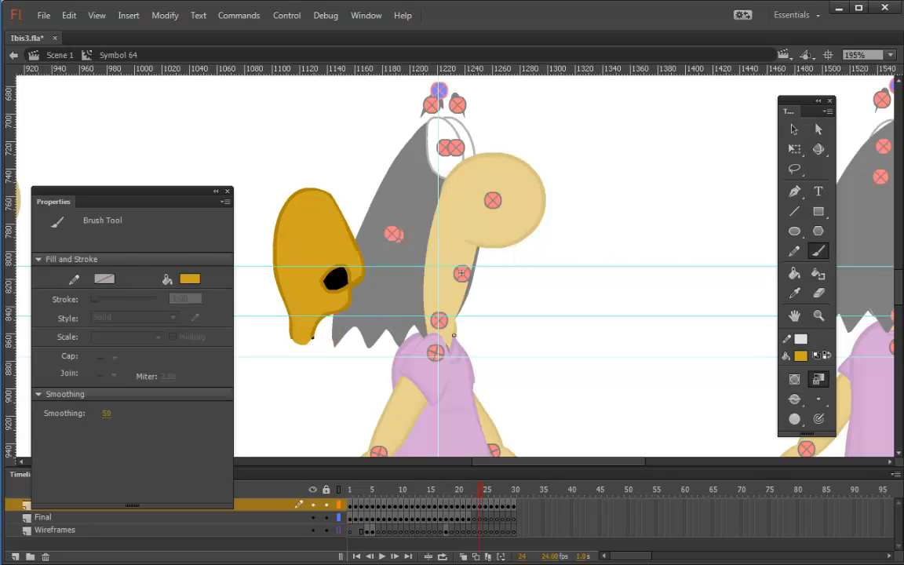
left_click_drag(428, 320, 427, 244)
mouse_move(435, 211)
left_mouse_down()
mouse_move(465, 181)
mouse_move(495, 191)
mouse_move(513, 263)
left_mouse_up()
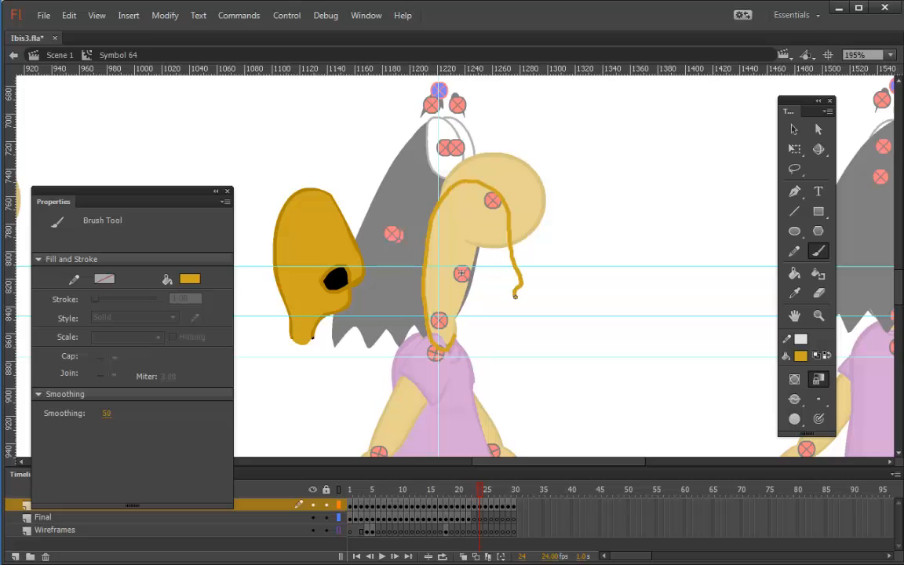
left_click_drag(478, 309, 441, 347)
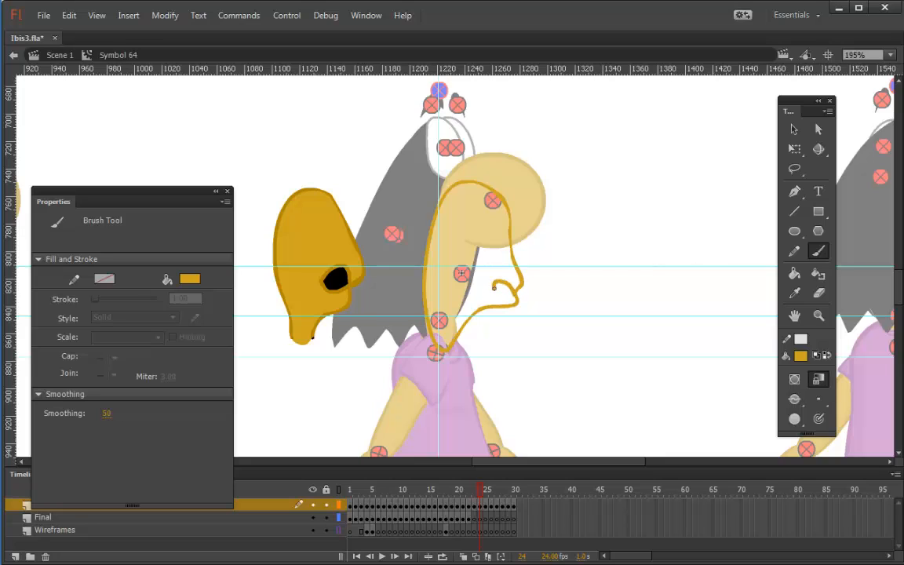
left_click_drag(514, 293, 518, 298)
Fill the small mouth opening on frame 24 with black.
left_click(801, 356)
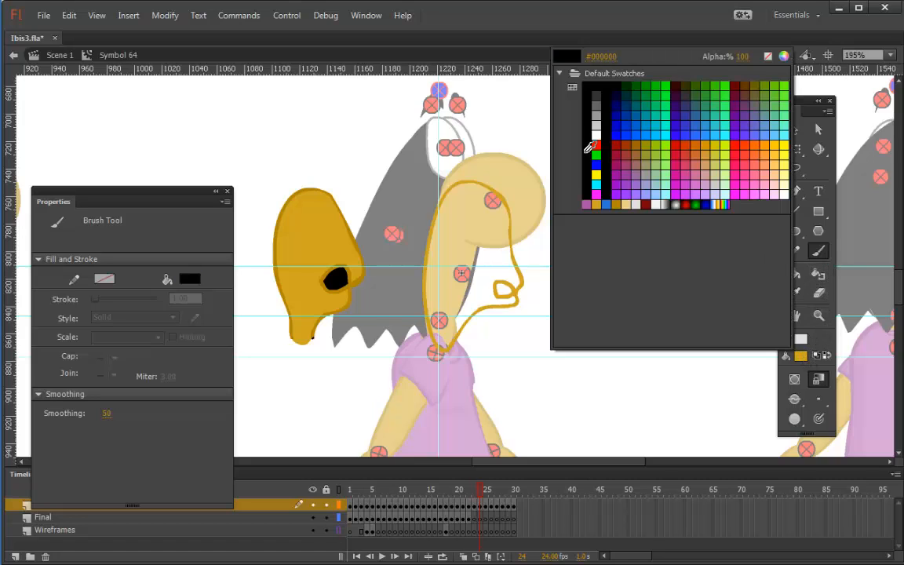
left_click(583, 86)
key("k")
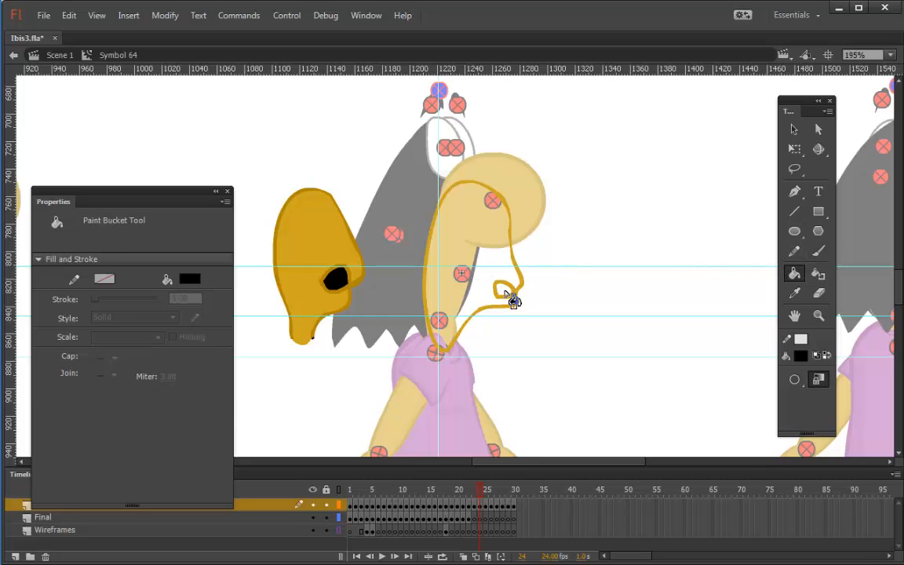
left_click(502, 291)
Recolour the frame 24 outlines dark gold and fill the beak with lighter gold, both sampled from the reference.
left_click(800, 355)
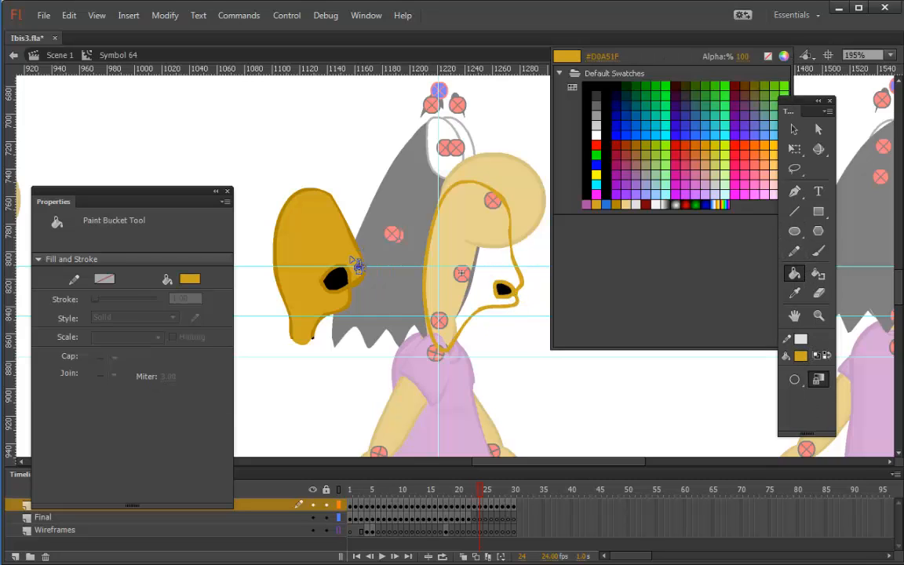
left_click(322, 235)
left_click(482, 283)
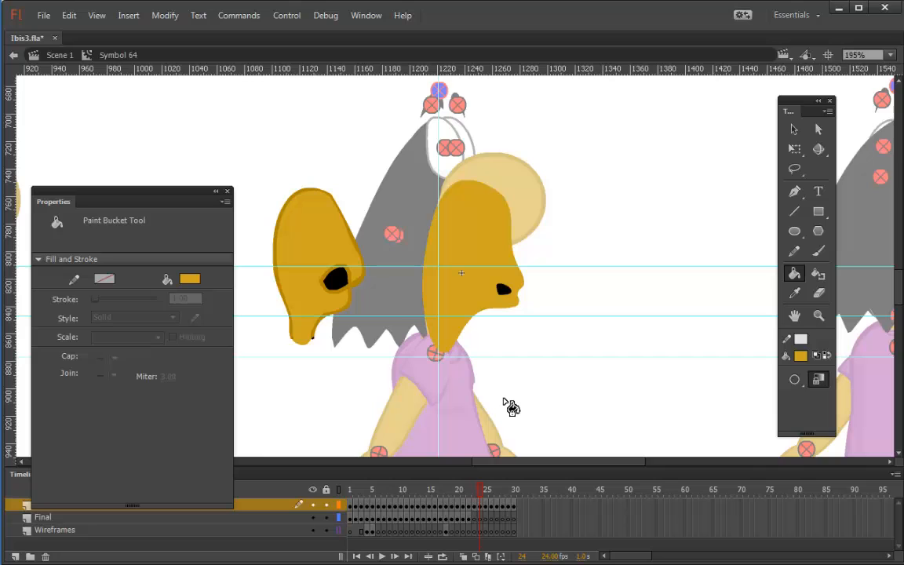
key("ctrl+z")
left_click(825, 356)
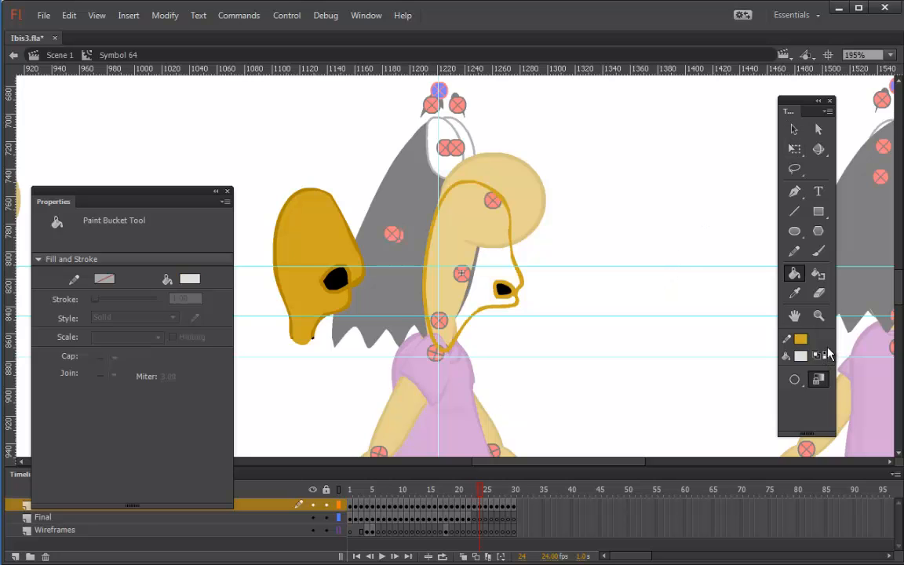
left_click(801, 356)
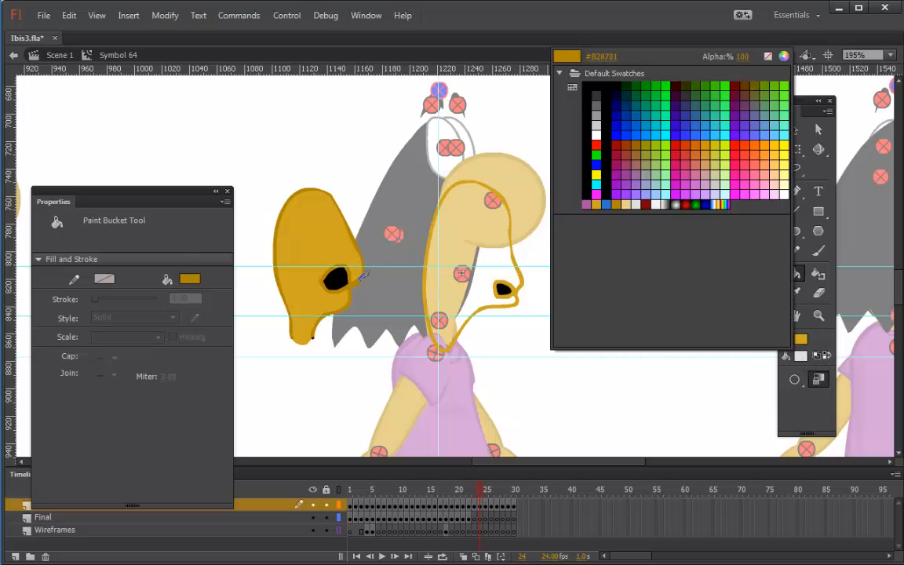
left_click(336, 263)
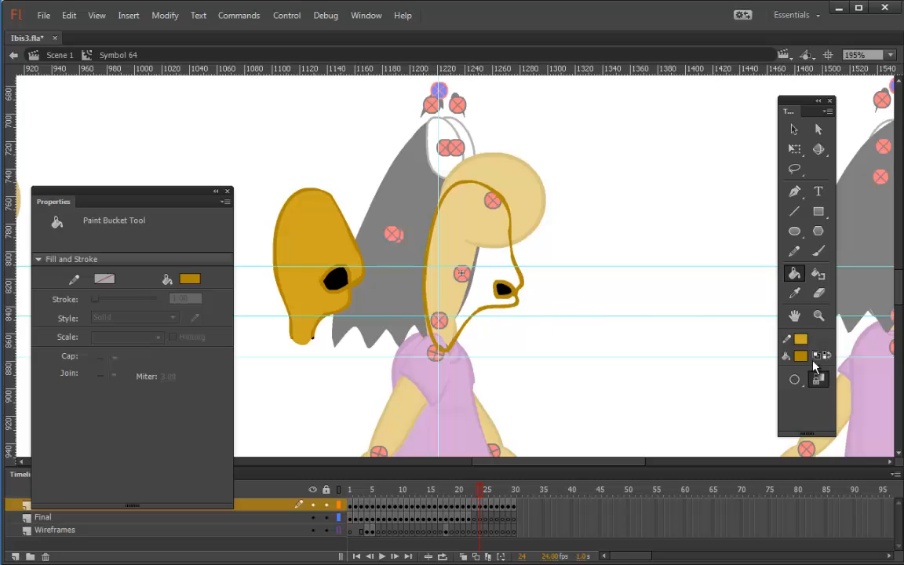
left_click(460, 259)
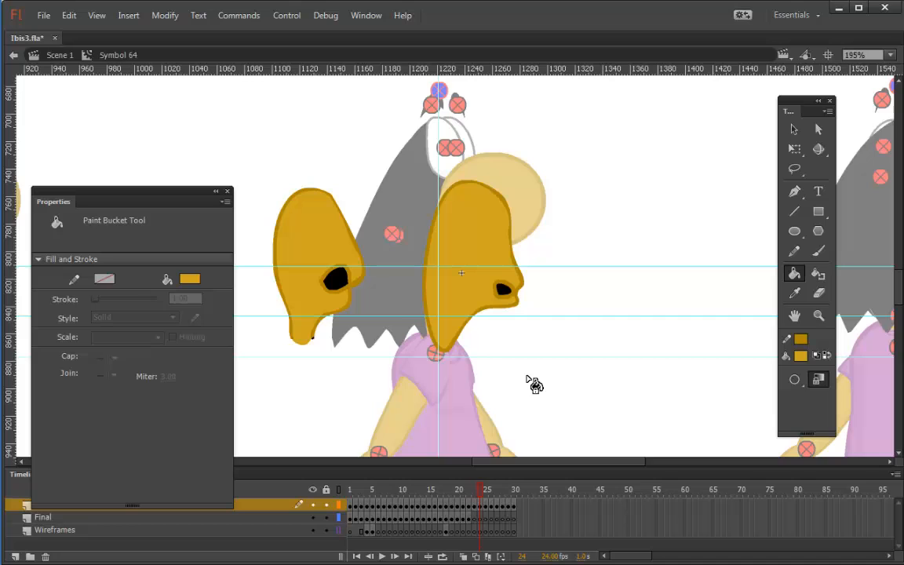
Reshape the whole frame 24 beak with Free Transform's Envelope handles, pushing the lips forward and adjusting the lower corners.
left_click(795, 148)
left_click_drag(592, 149, 406, 386)
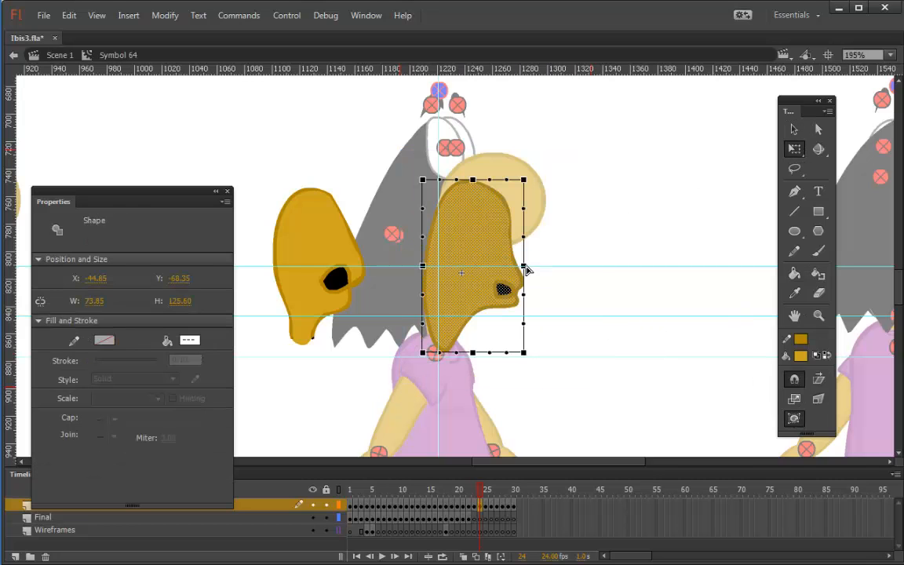
mouse_move(527, 269)
left_mouse_down()
mouse_move(525, 257)
mouse_move(522, 297)
mouse_move(536, 290)
left_mouse_up()
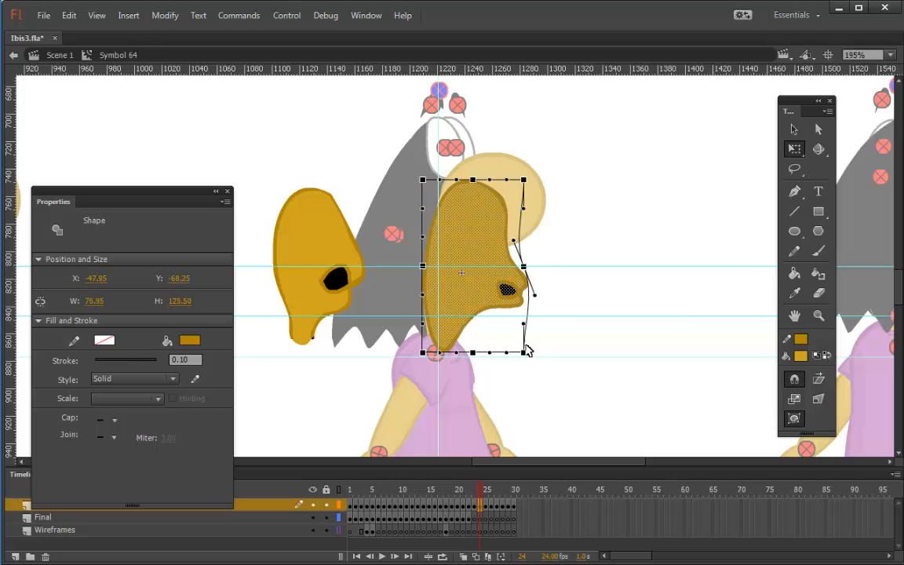
left_click_drag(528, 350, 418, 354)
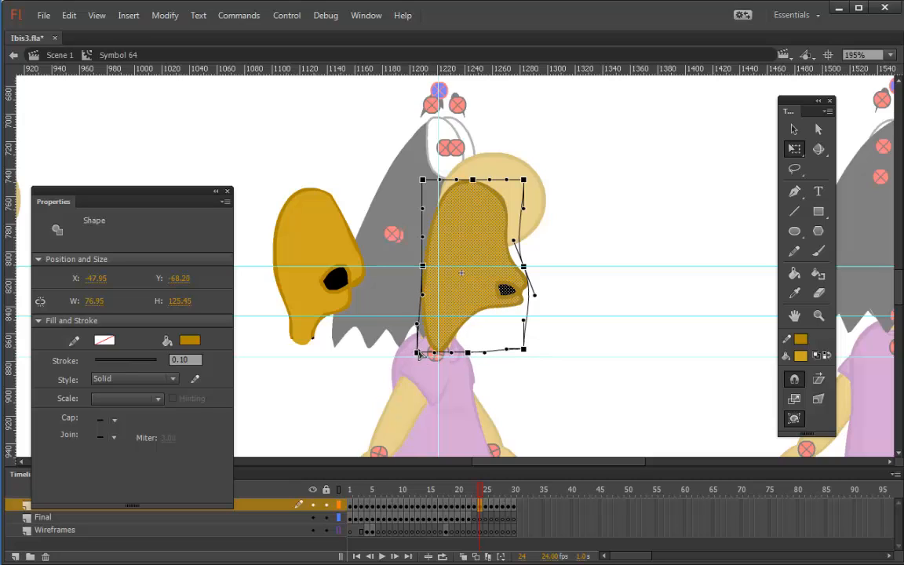
Erase the pointed lower tip of the frame 24 beak and trim its upper edge with the Eraser.
left_click(819, 293)
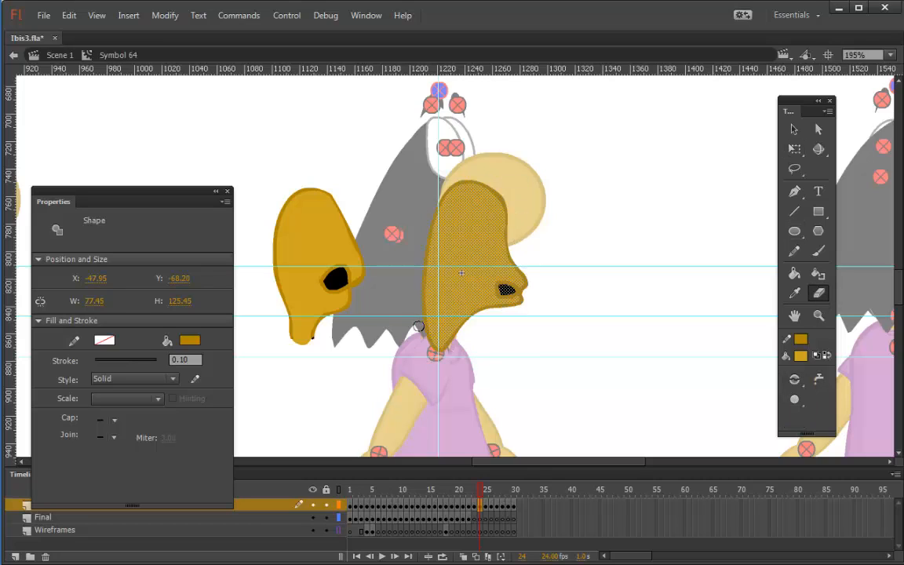
key("ctrl+shift+a")
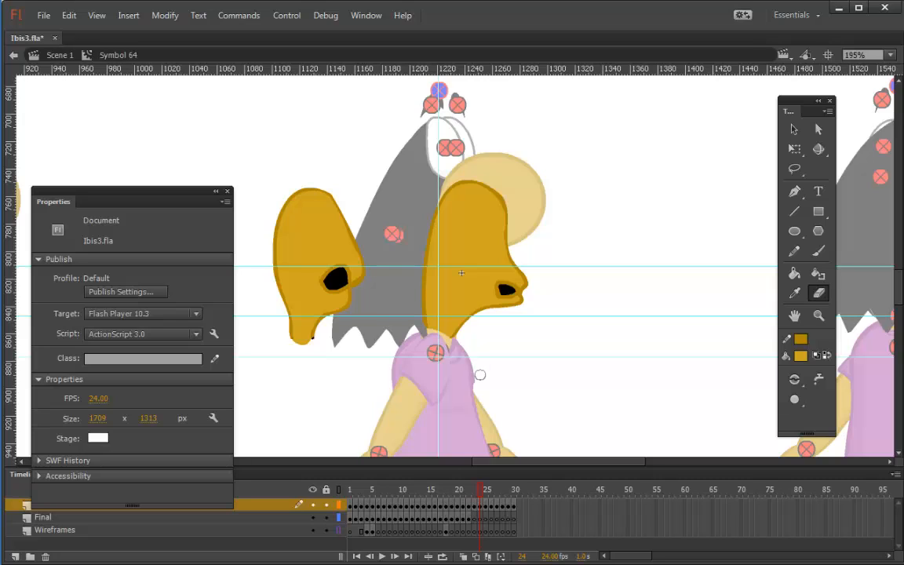
mouse_move(440, 181)
left_mouse_down()
mouse_move(481, 185)
mouse_move(462, 210)
mouse_move(465, 221)
mouse_move(439, 165)
mouse_move(475, 223)
left_mouse_up()
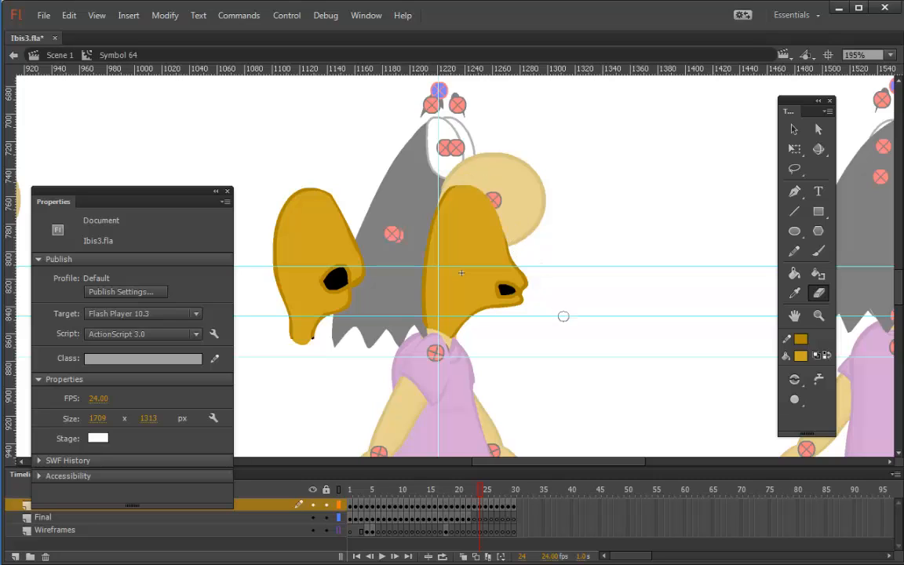
Compare frames 23 to 25 and the selectable objects to check which layer holds the drawn beaks.
key(".")
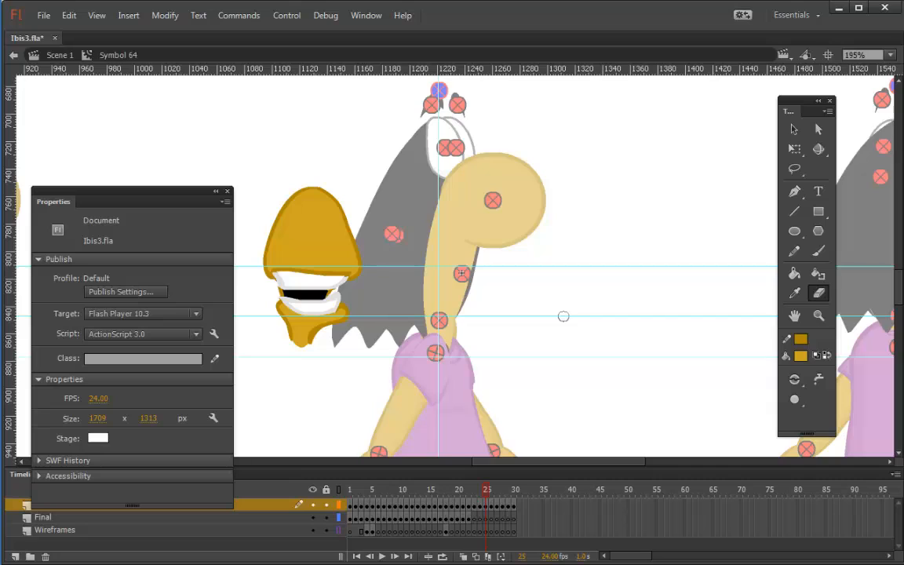
key("comma")
key("period")
key("v")
left_click(307, 224)
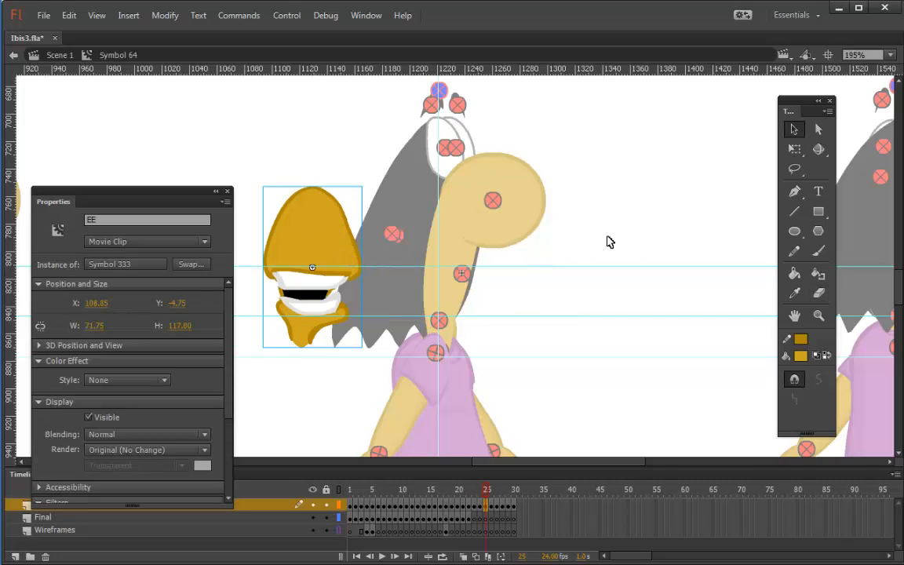
left_click(663, 232)
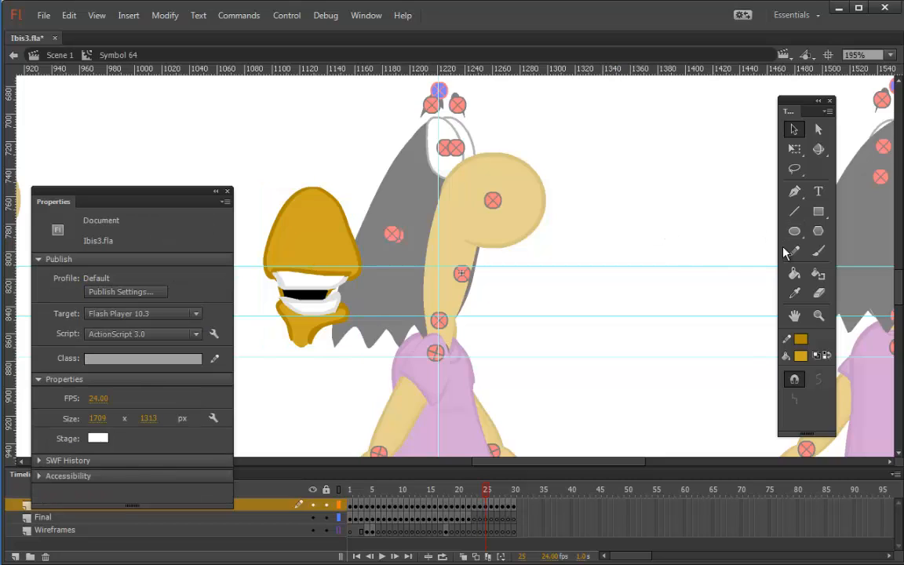
left_click(819, 252)
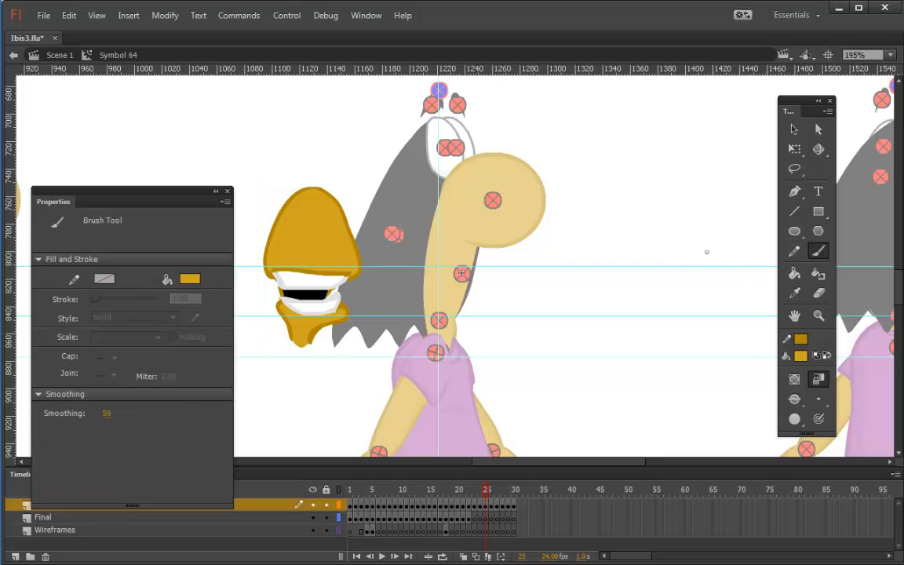
key("comma")
key("comma")
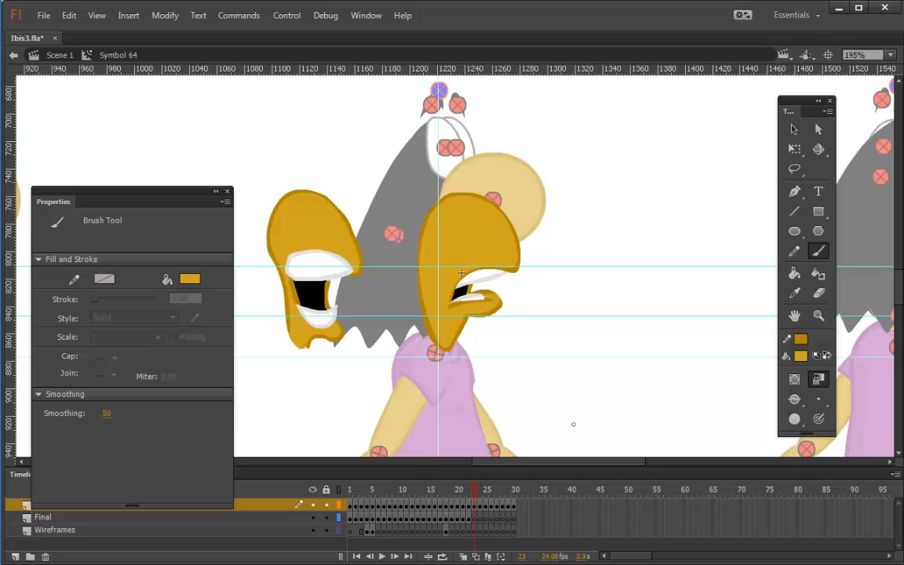
key("period")
key("v")
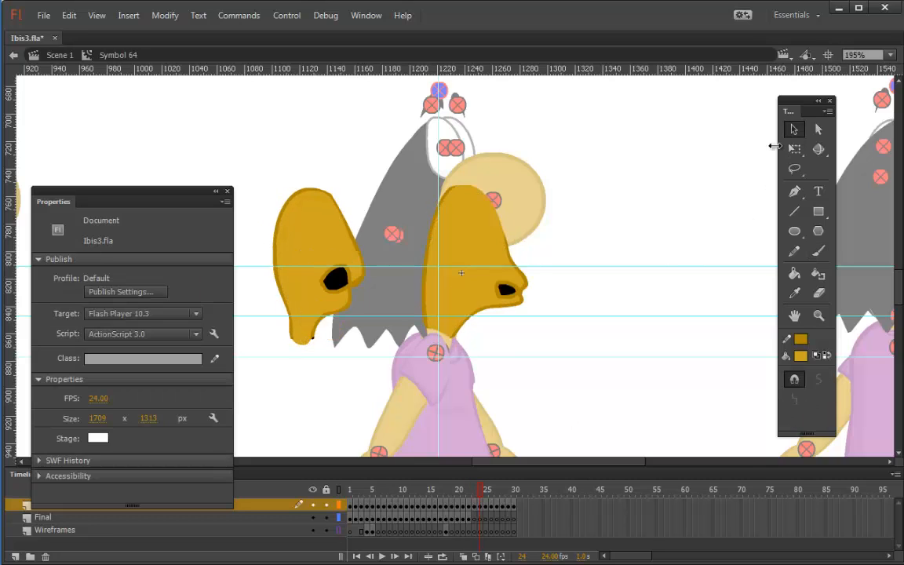
Move the drawn frame 24 beak from the reference layer to the Final layer, keeping it in place.
left_click(481, 505)
left_click(455, 261)
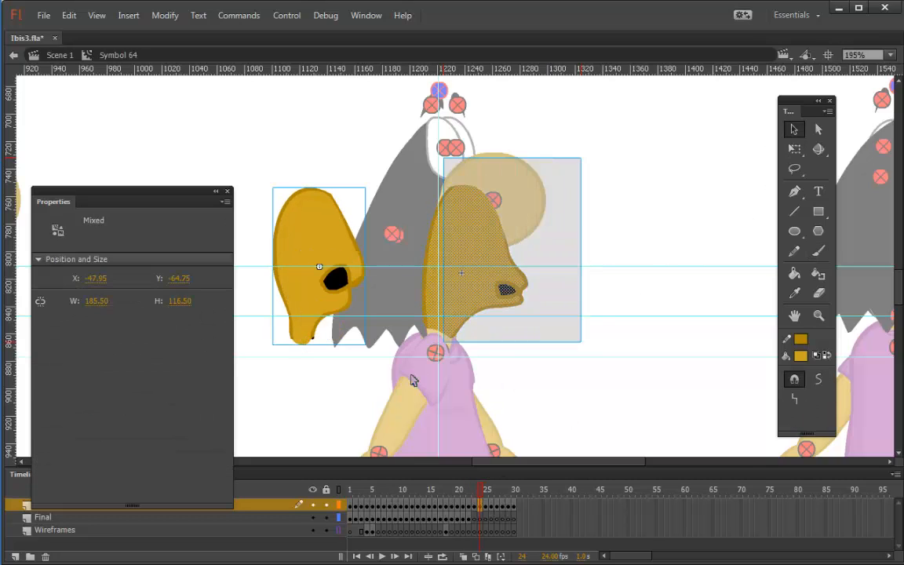
left_click(456, 257)
right_click(477, 270)
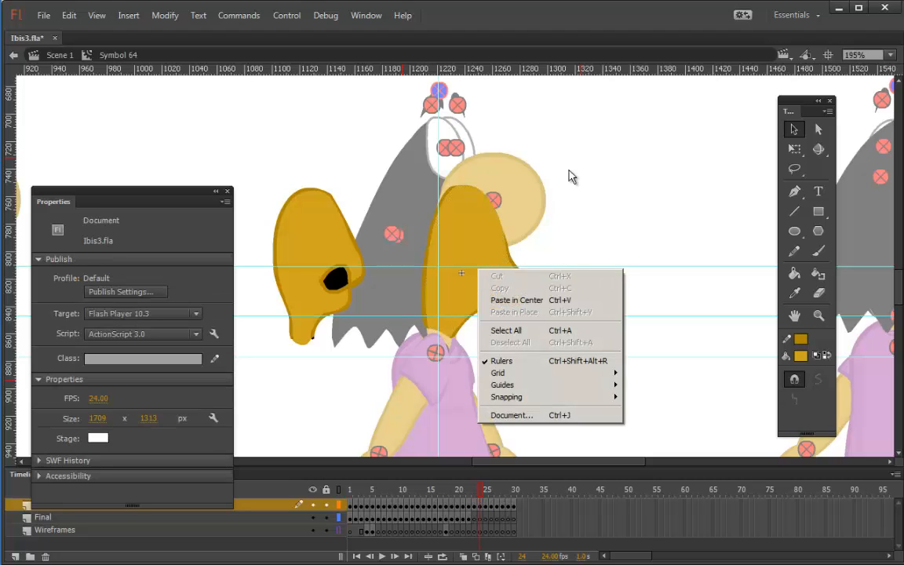
left_click(510, 161)
left_click(490, 249)
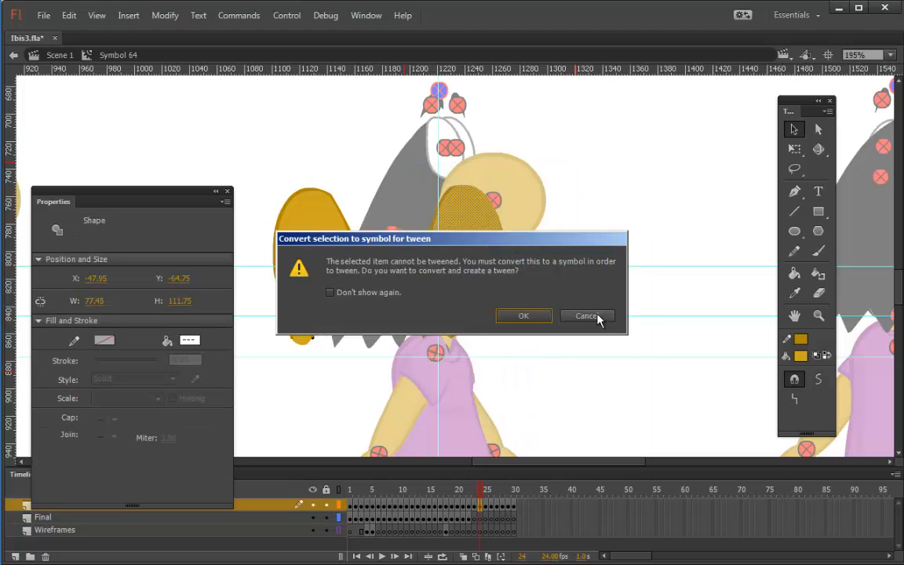
left_click(587, 317)
right_click(495, 255)
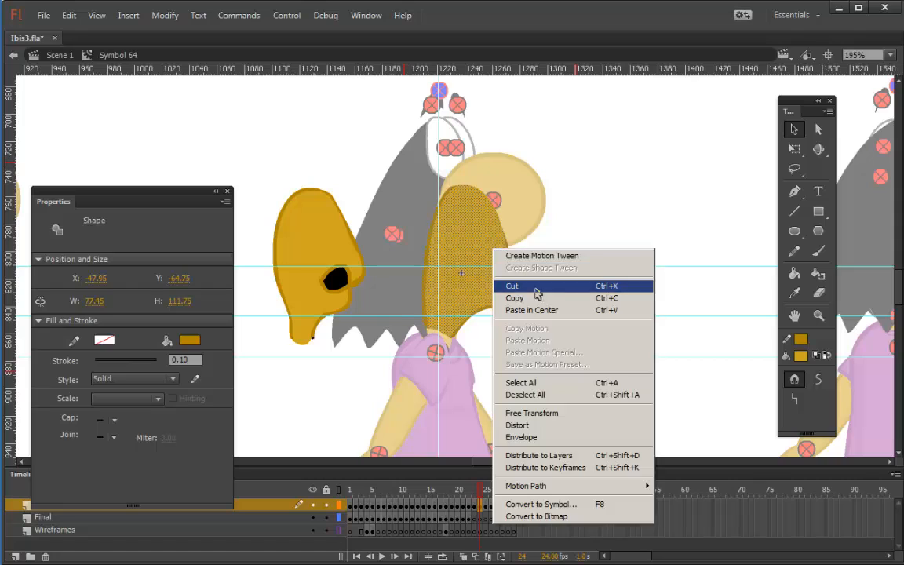
left_click(535, 288)
left_click(479, 517)
right_click(598, 309)
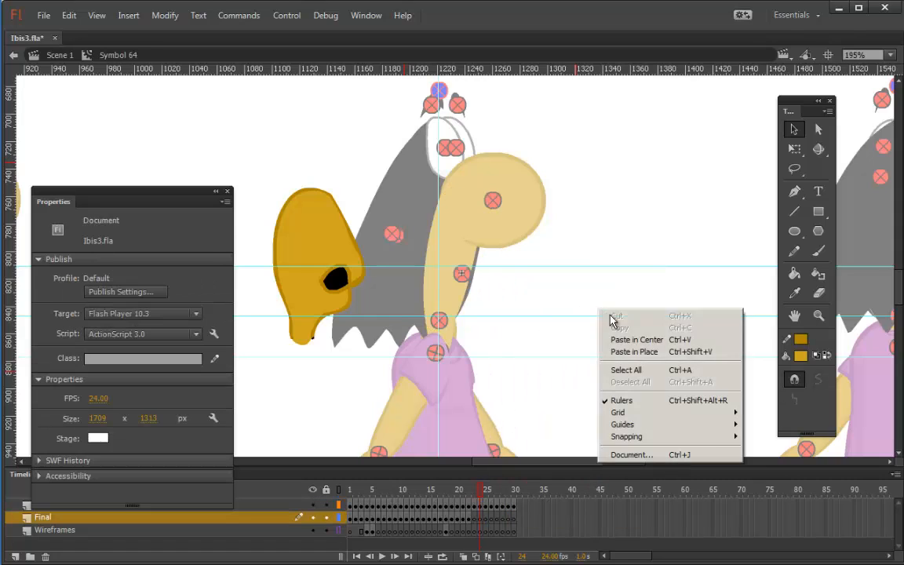
left_click(632, 349)
Cut the drawn frame 23 beak from the reference layer and paste it in place on the Final layer.
left_click(474, 505)
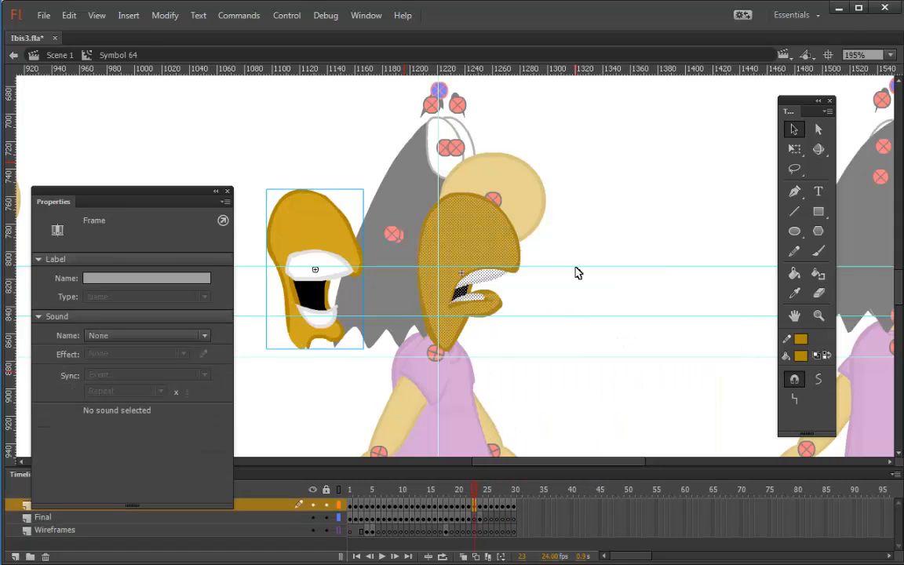
mouse_move(586, 157)
left_mouse_down()
mouse_move(555, 208)
mouse_move(416, 359)
left_mouse_up()
right_click(474, 238)
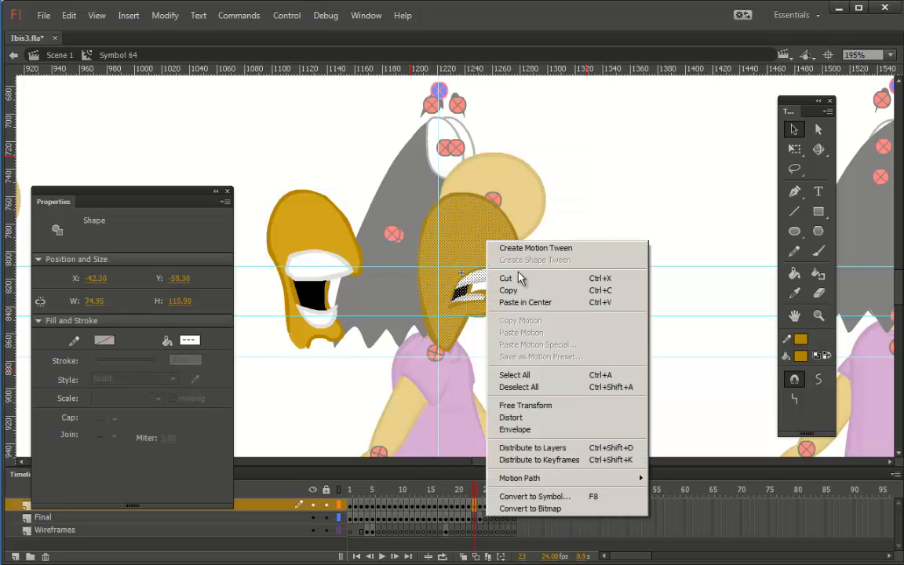
left_click(520, 278)
left_click(474, 518)
right_click(513, 276)
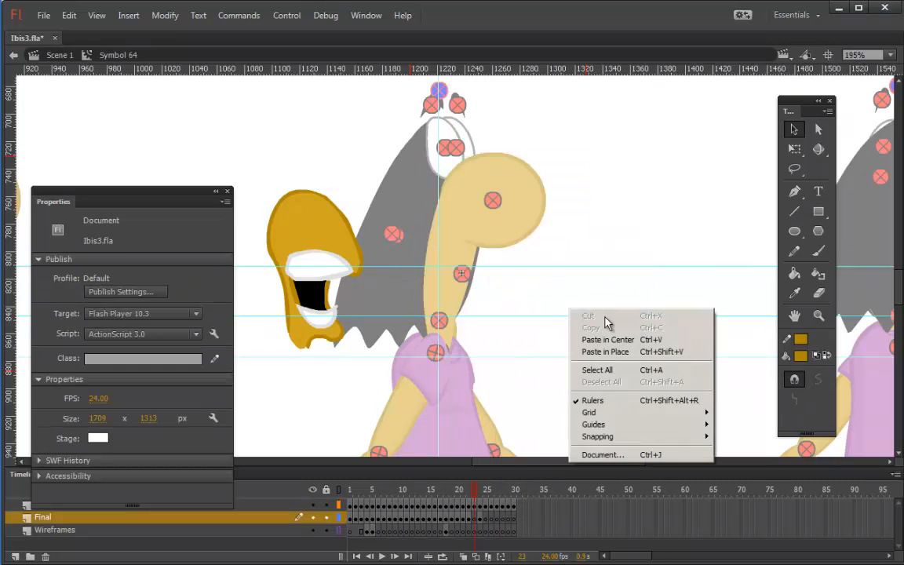
left_click(569, 321)
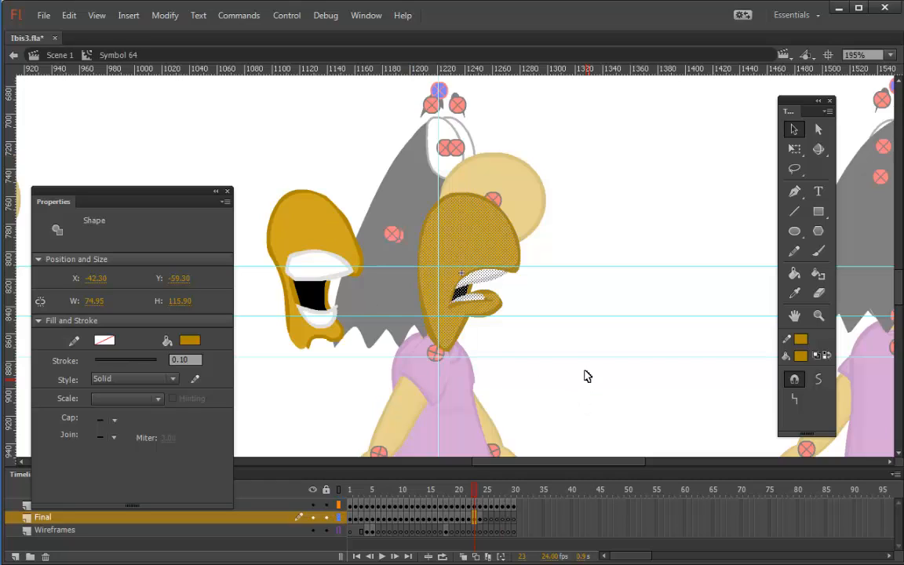
Check the neighbouring frames, lock the reference mouth layer and make frame 25 of the Final layer active.
left_click(582, 396)
left_click(474, 507)
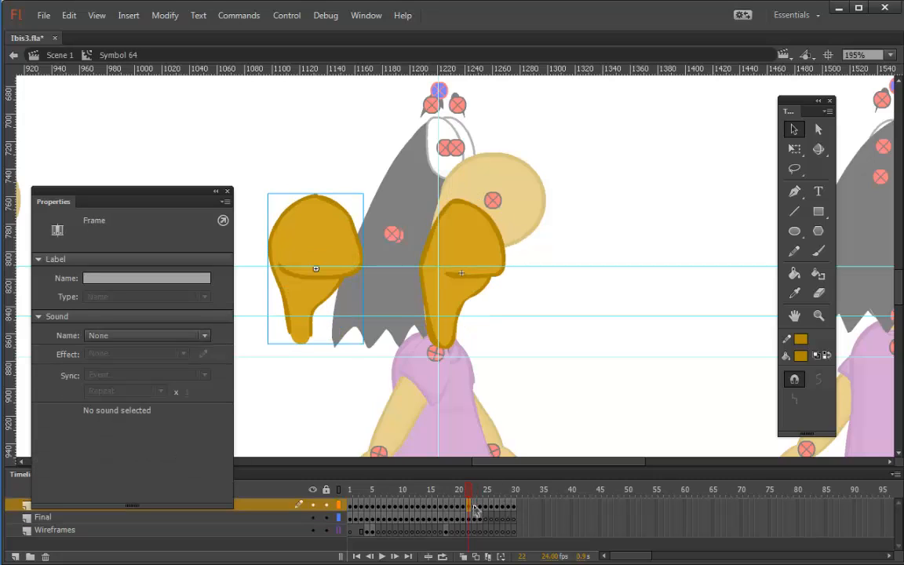
left_click(479, 506)
left_click(484, 508)
left_click(487, 509)
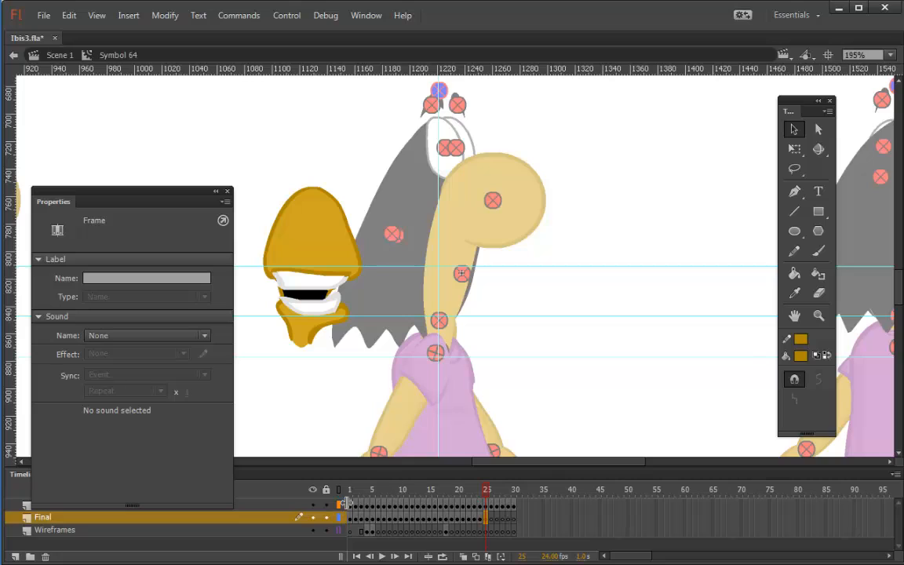
left_click(346, 271)
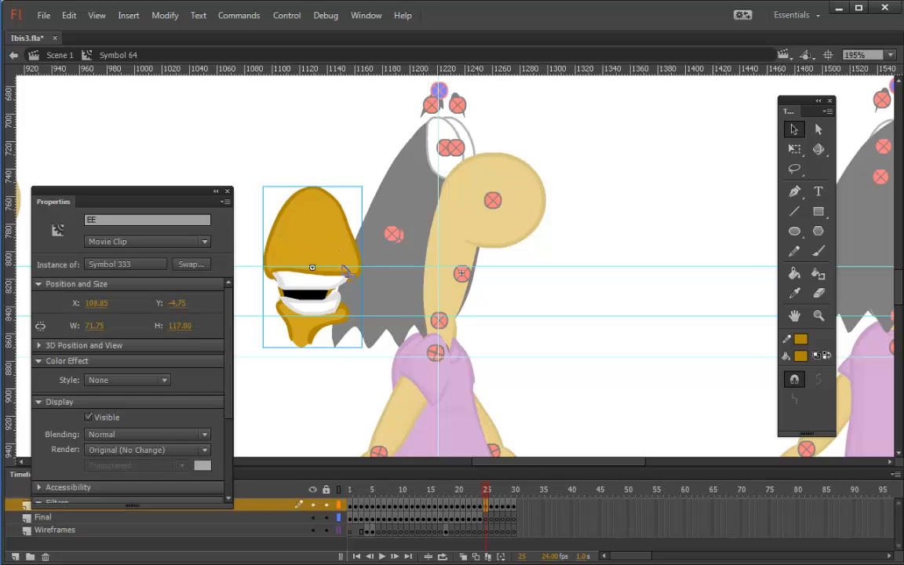
left_click(487, 518)
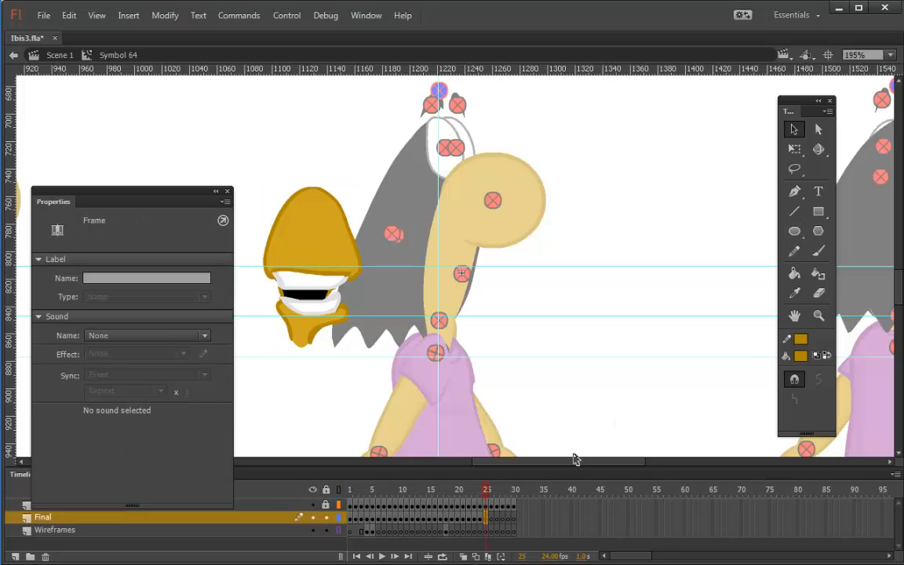
Brush the frame 25 beak outline in dark gold, with a domed upper beak, pointed base and thin protruding lower lip.
left_click(817, 253)
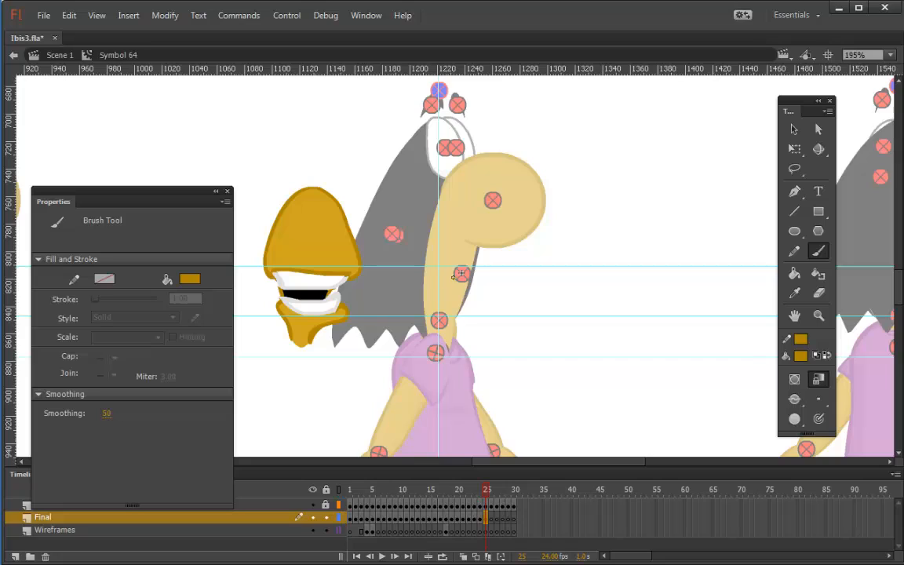
left_click_drag(461, 273, 521, 273)
mouse_move(521, 267)
left_mouse_down()
mouse_move(494, 212)
mouse_move(455, 193)
mouse_move(432, 208)
mouse_move(420, 242)
left_mouse_up()
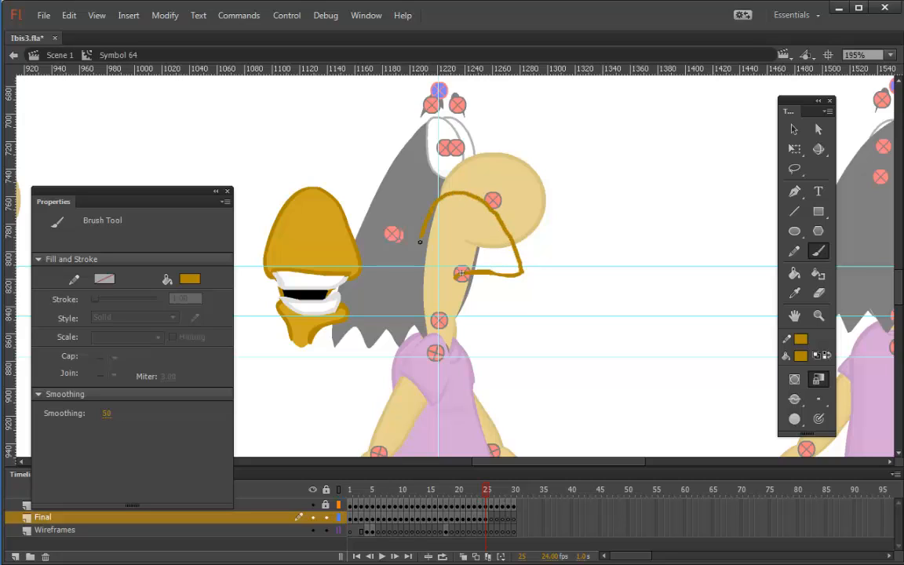
mouse_move(420, 316)
left_mouse_down()
mouse_move(445, 346)
mouse_move(459, 323)
mouse_move(509, 297)
mouse_move(508, 286)
left_mouse_up()
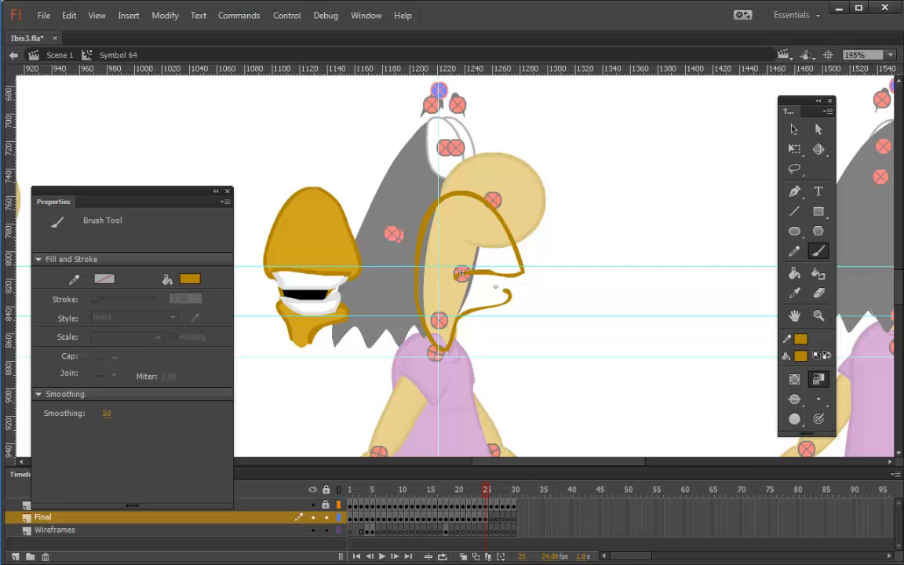
Sample off-white from the reference teeth and brush the outlines of the upper and lower teeth on frame 25.
left_click(828, 357)
left_click(801, 355)
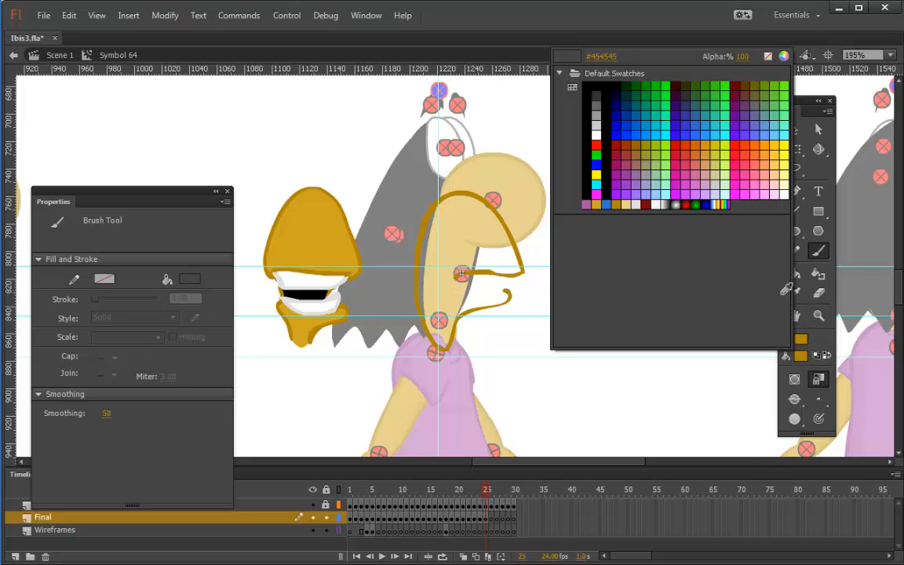
left_click(302, 272)
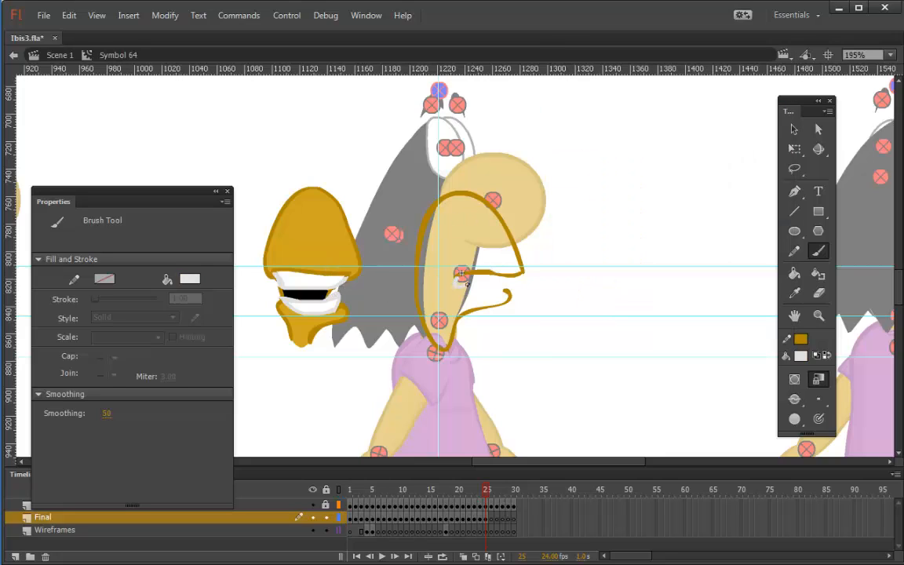
mouse_move(507, 282)
left_mouse_down()
mouse_move(459, 299)
mouse_move(500, 289)
left_mouse_up()
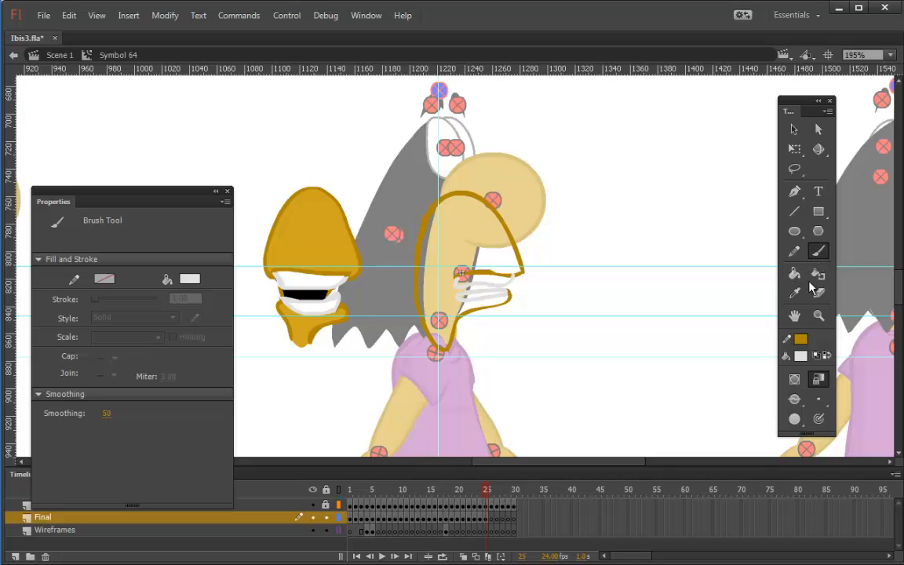
Switch the brush to dark gold in Paint Behind mode and outline the mouth behind the frame 25 teeth.
left_click(803, 340)
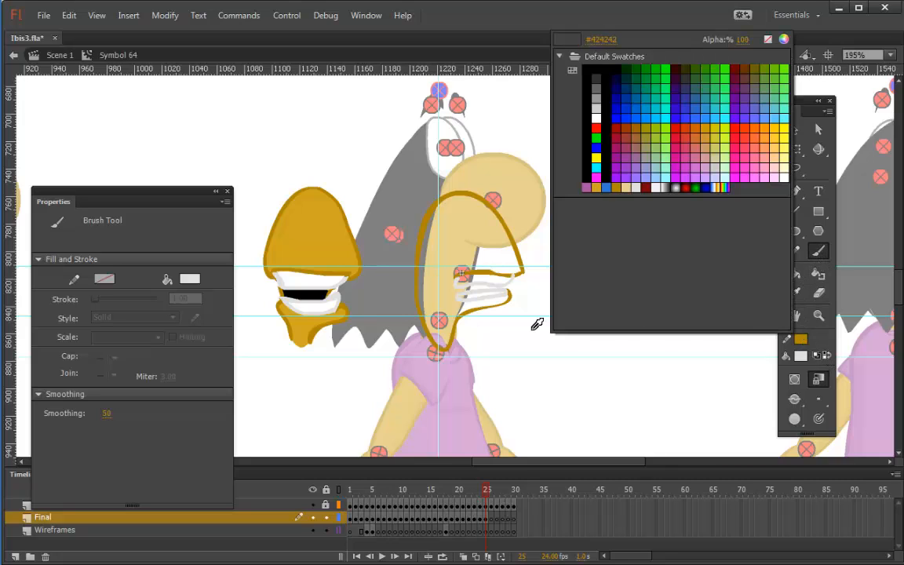
left_click(357, 273)
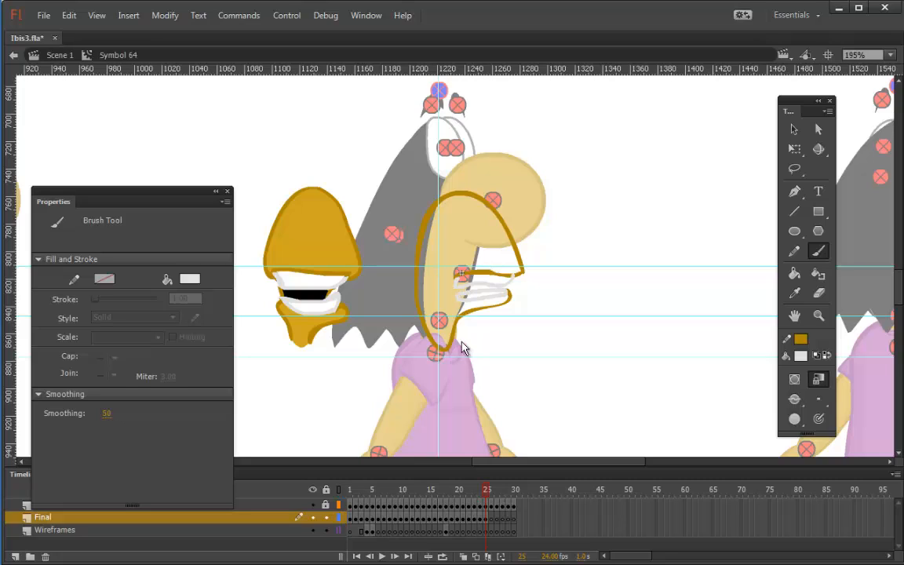
left_click(818, 356)
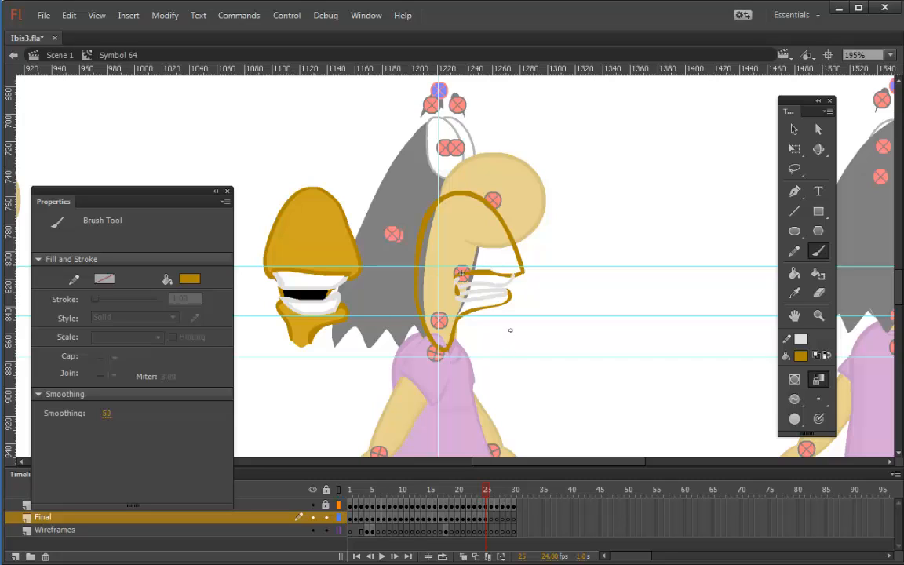
left_click(794, 399)
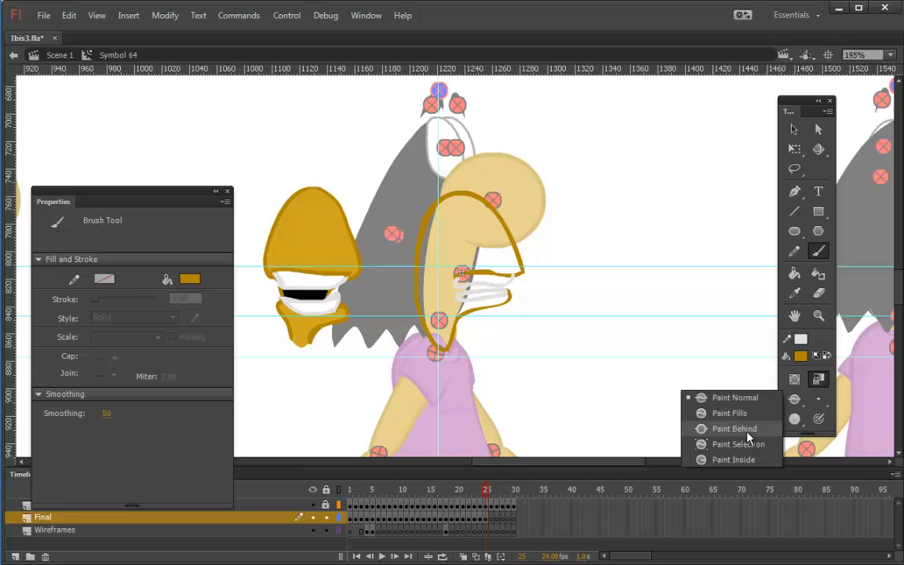
left_click(707, 428)
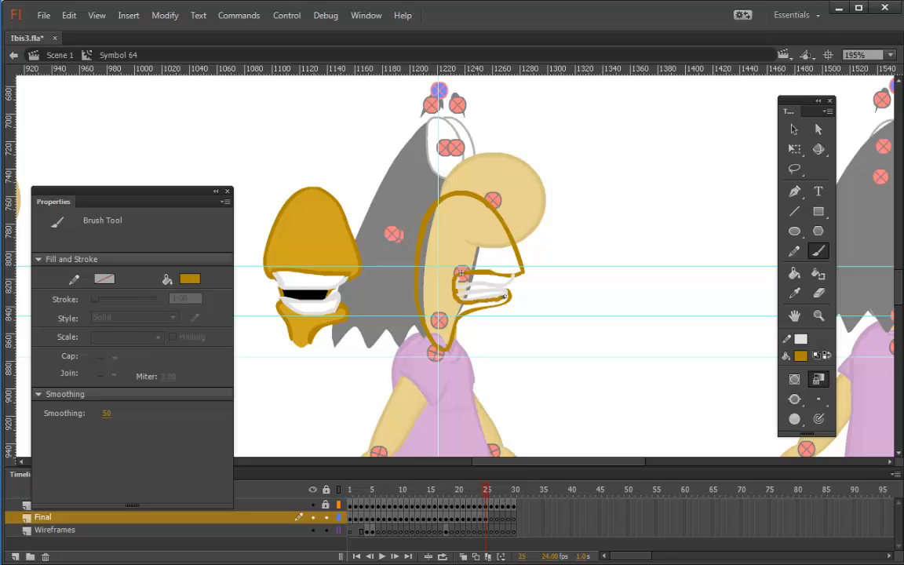
left_click_drag(504, 297, 464, 288)
Paint the small gap between the frame 25 teeth black.
left_click(801, 356)
left_click(580, 165)
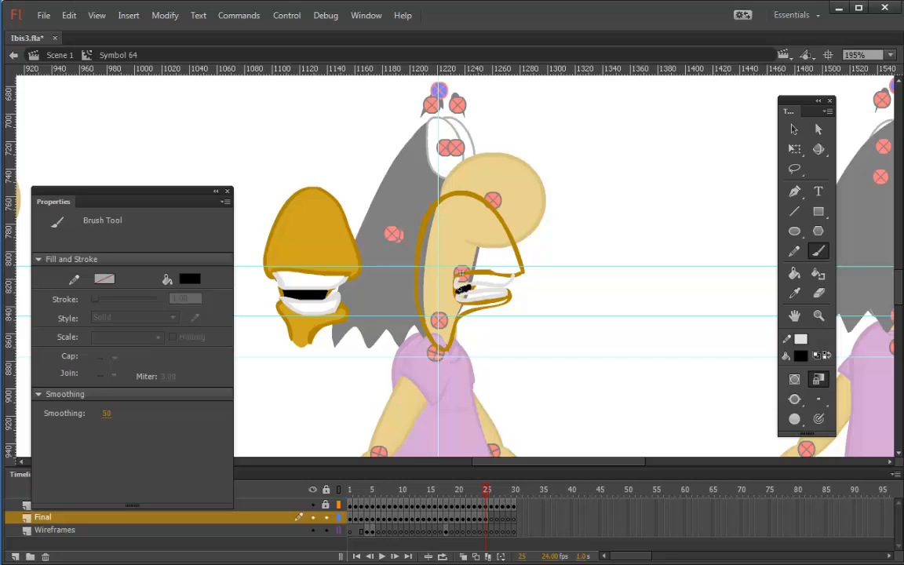
left_click_drag(464, 291, 469, 288)
Fill the frame 25 beak with the reference's lighter gold using the Paint Bucket.
left_click(794, 273)
left_click(801, 356)
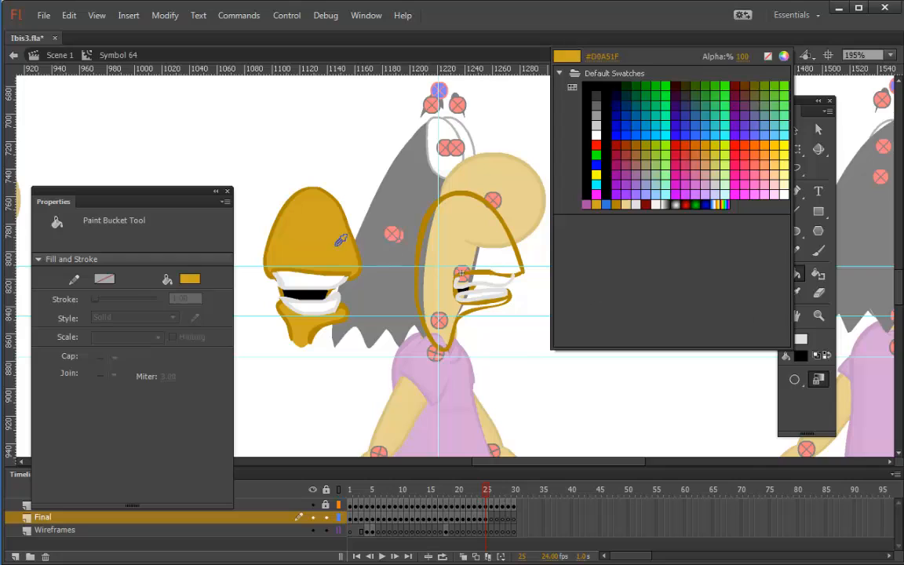
left_click(668, 176)
left_click(448, 252)
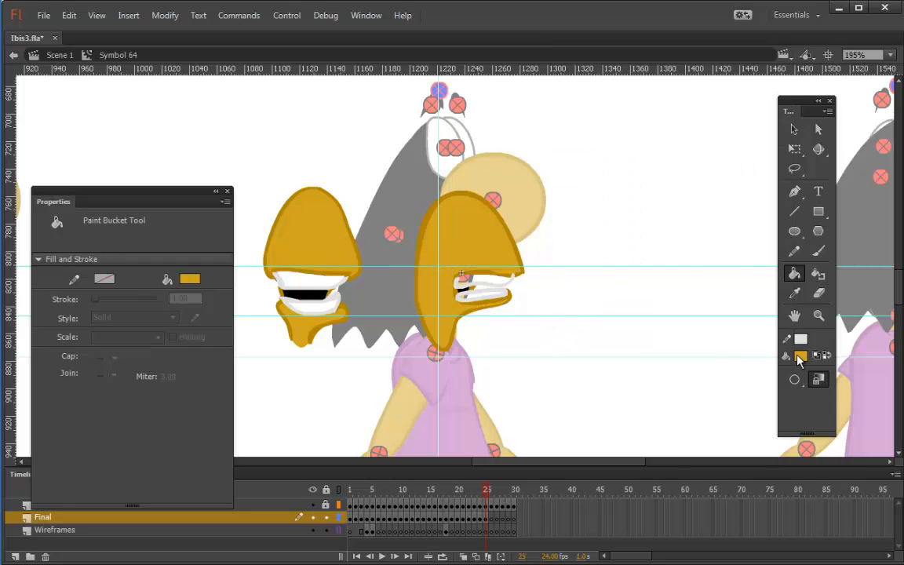
Fill the upper and lower teeth on frame 25 with white and return to the Brush tool.
left_click(800, 357)
left_click(597, 125)
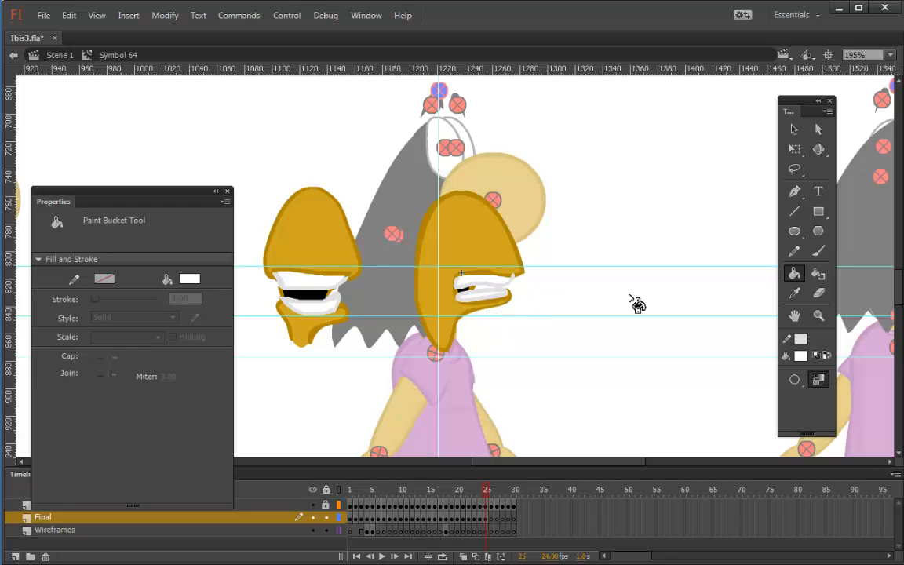
left_click(818, 252)
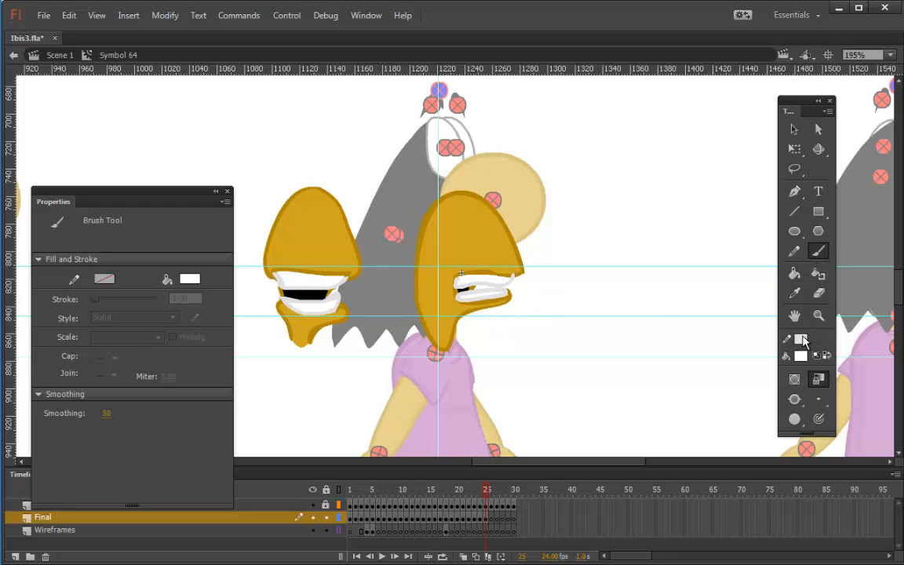
Change the brush mode and touch up the frame 25 beak around the teeth with the sampled dark gold and lighter gold #D0A51F.
left_click(794, 293)
left_click(520, 245)
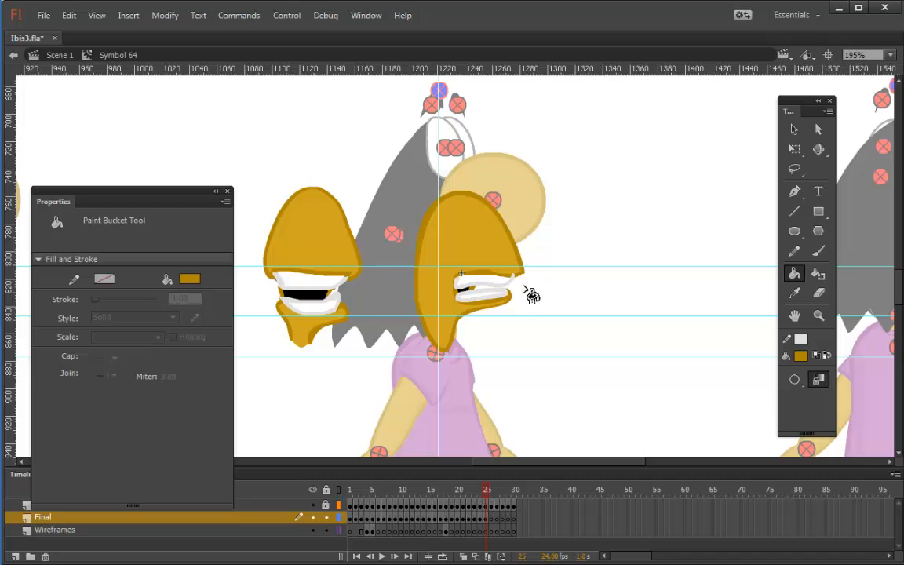
left_click(795, 253)
left_click(818, 253)
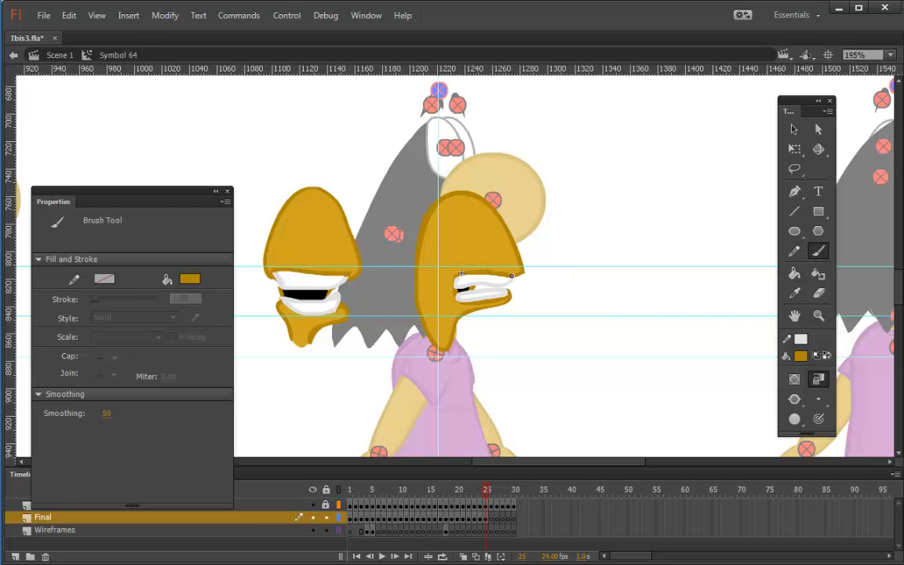
left_click(794, 402)
left_click(753, 397)
left_click(801, 356)
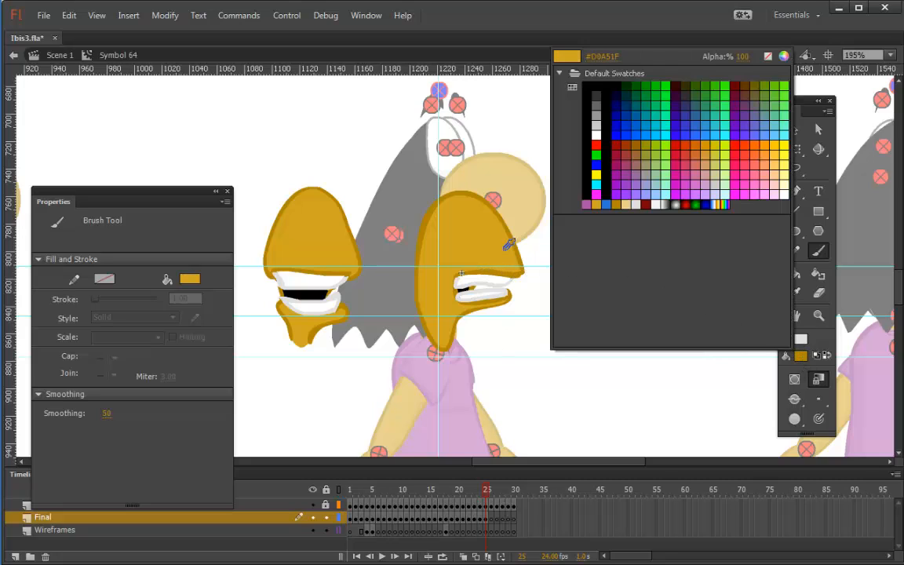
key("Escape")
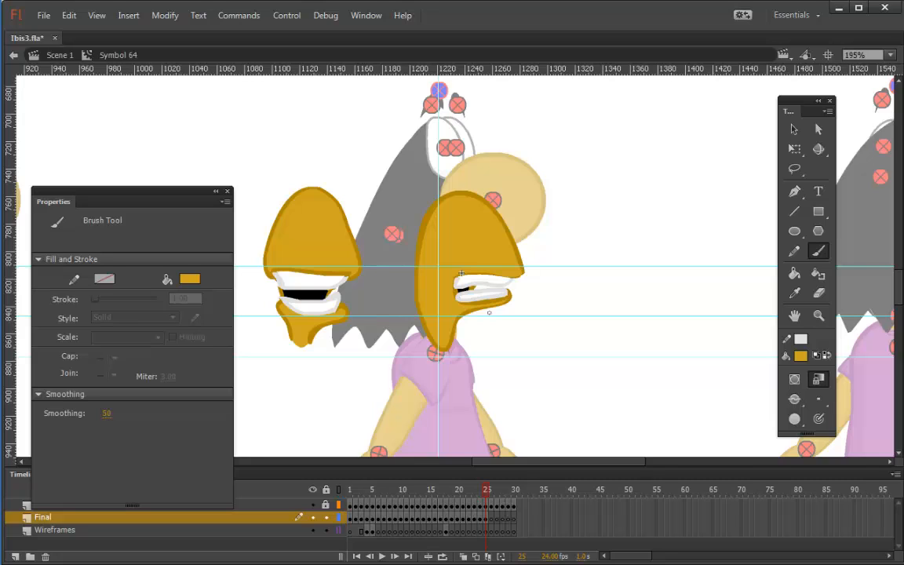
Select the entire frame 25 mouth drawing and smooth its shapes.
left_click(794, 128)
left_click_drag(580, 159, 408, 367)
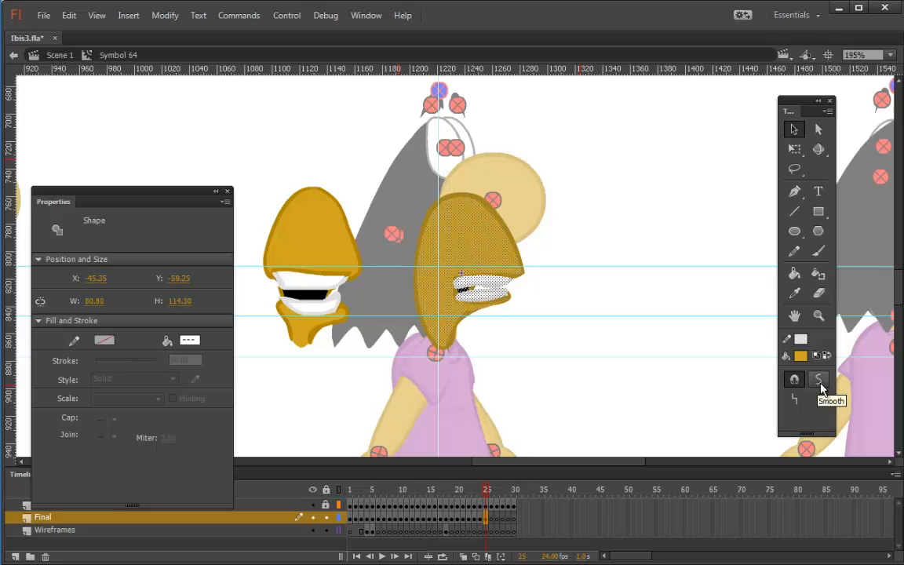
left_click(640, 293)
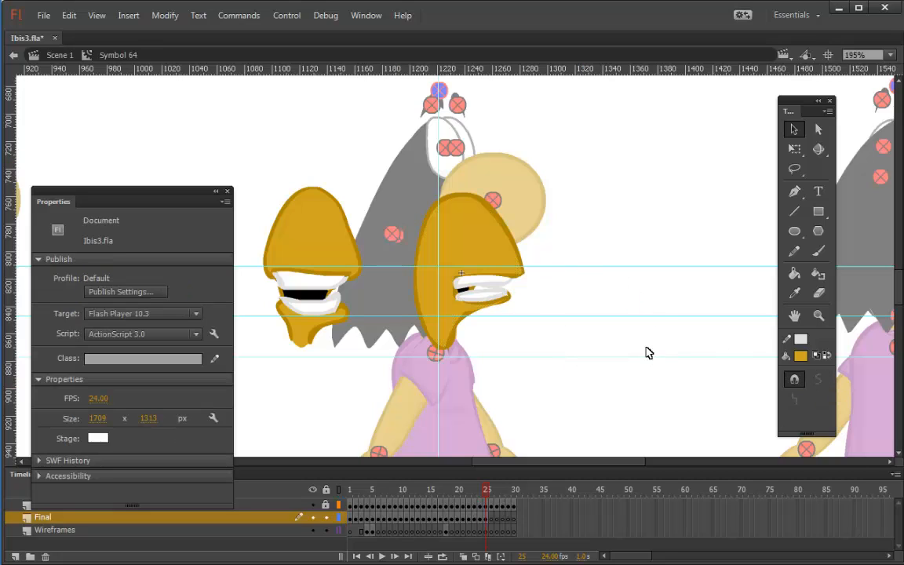
Go to frame 26 on the Final layer and check the instance name of its reference mouth.
left_click(492, 518)
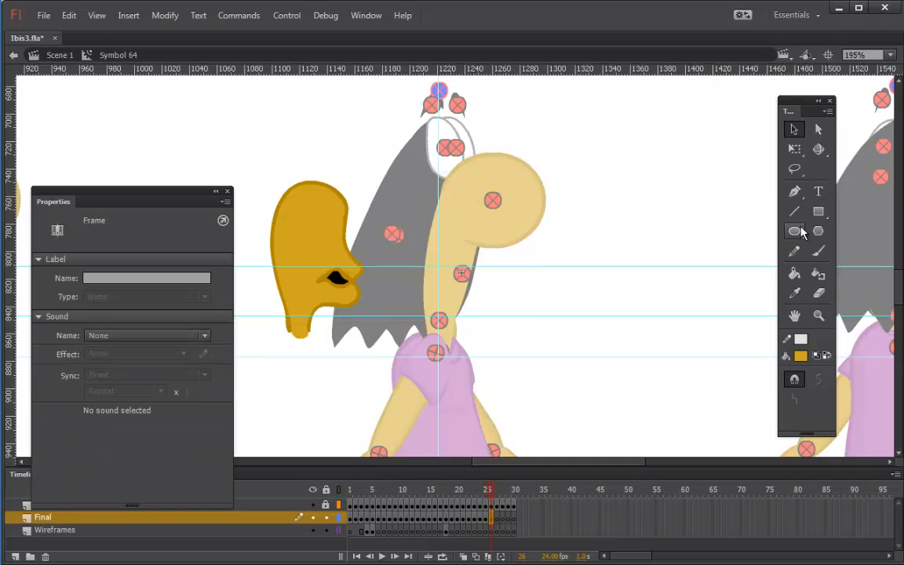
left_click(819, 251)
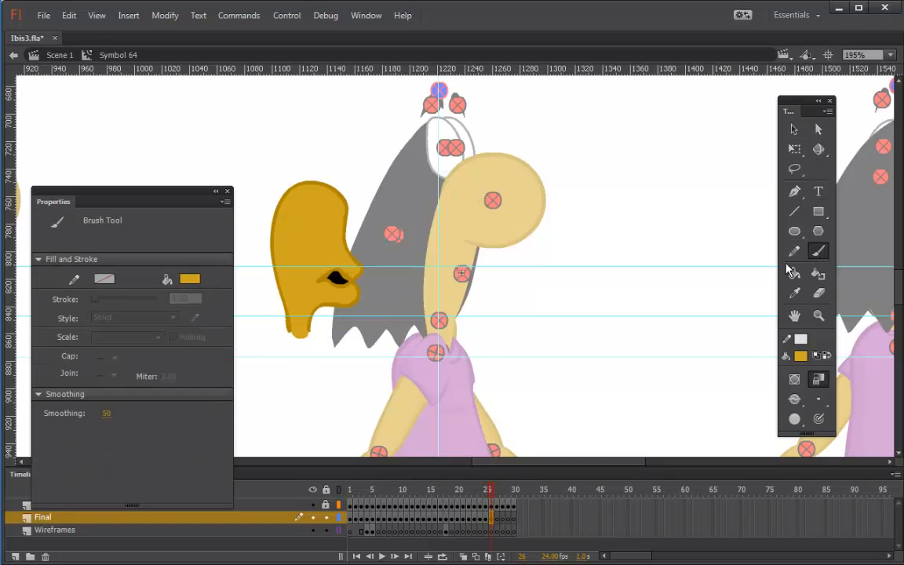
left_click(794, 129)
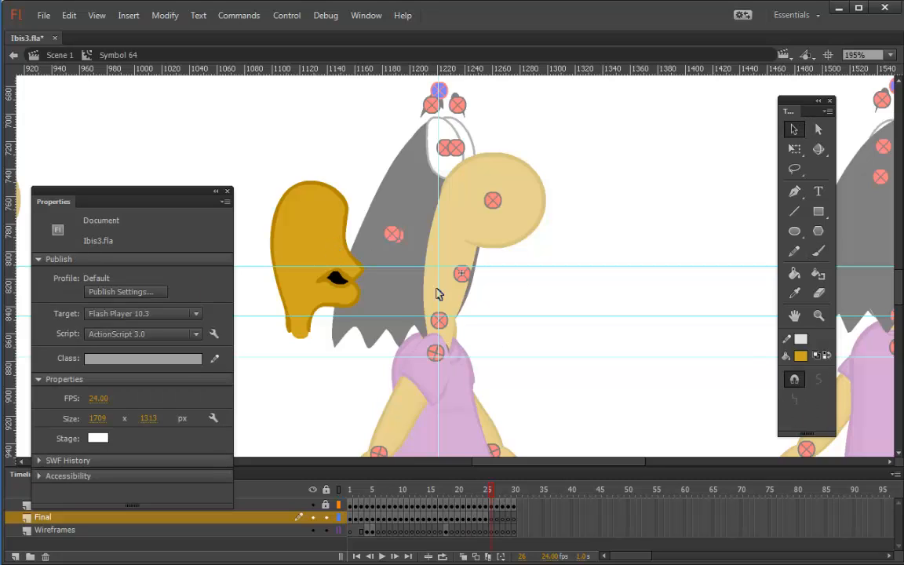
left_click(329, 254)
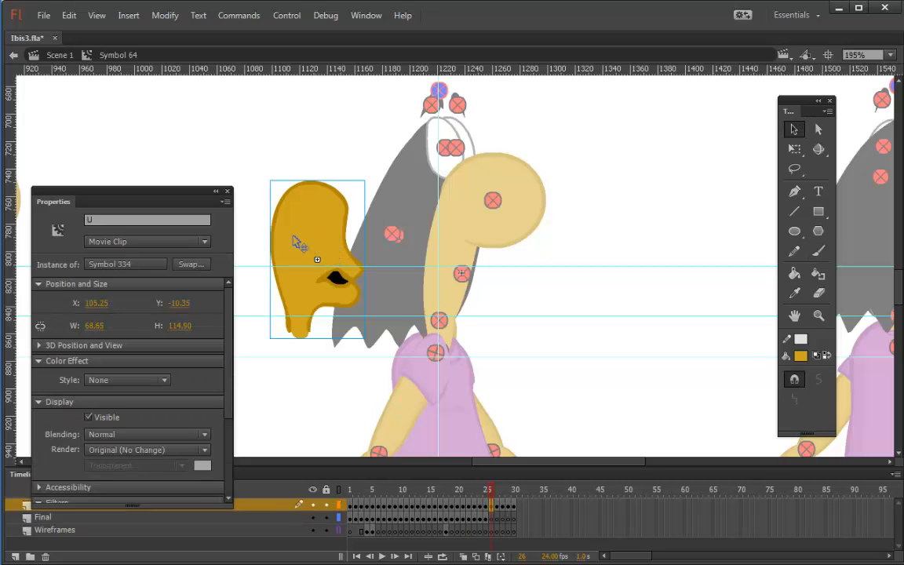
left_click(659, 242)
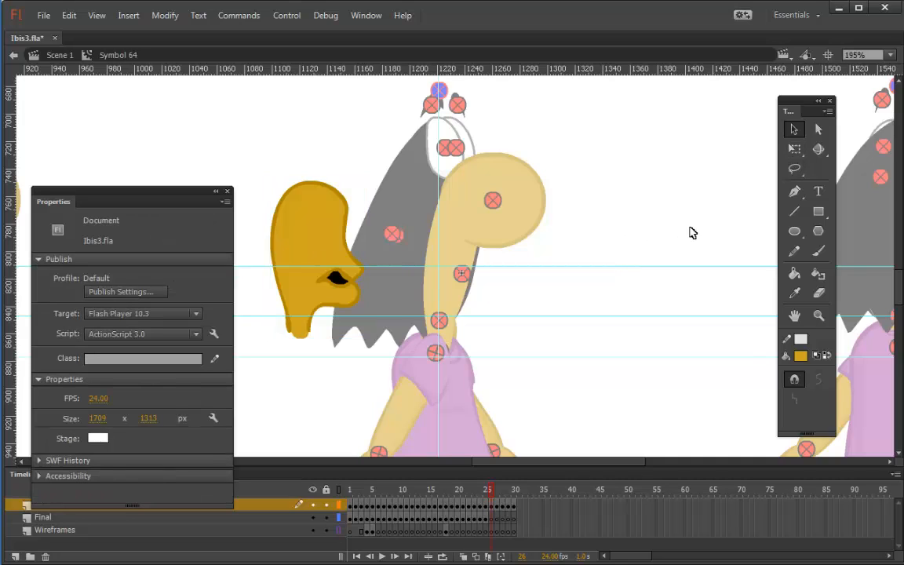
Brush the closed, pursed-lip beak outline on frame 26 of the Final layer in the reference's dark gold.
left_click(492, 518)
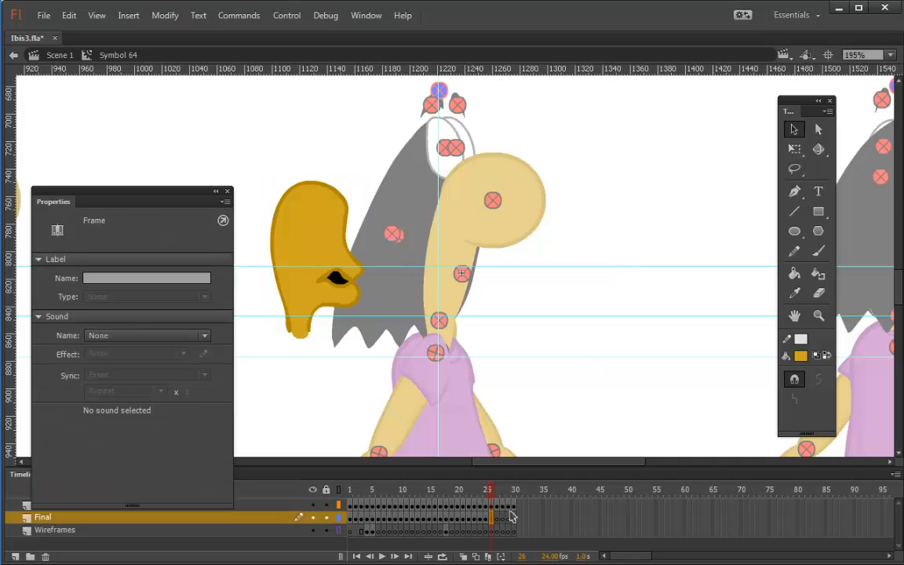
left_click(818, 251)
left_click(800, 355)
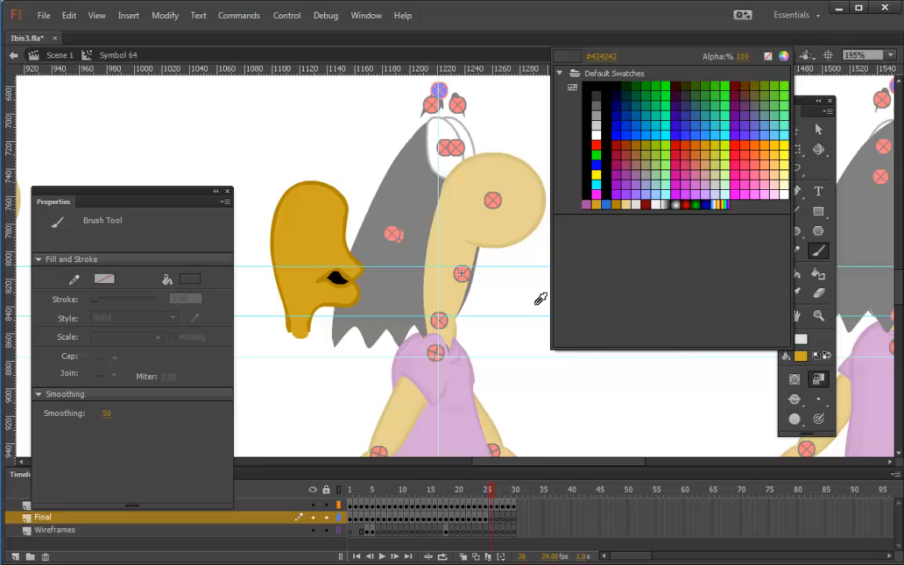
left_click(318, 251)
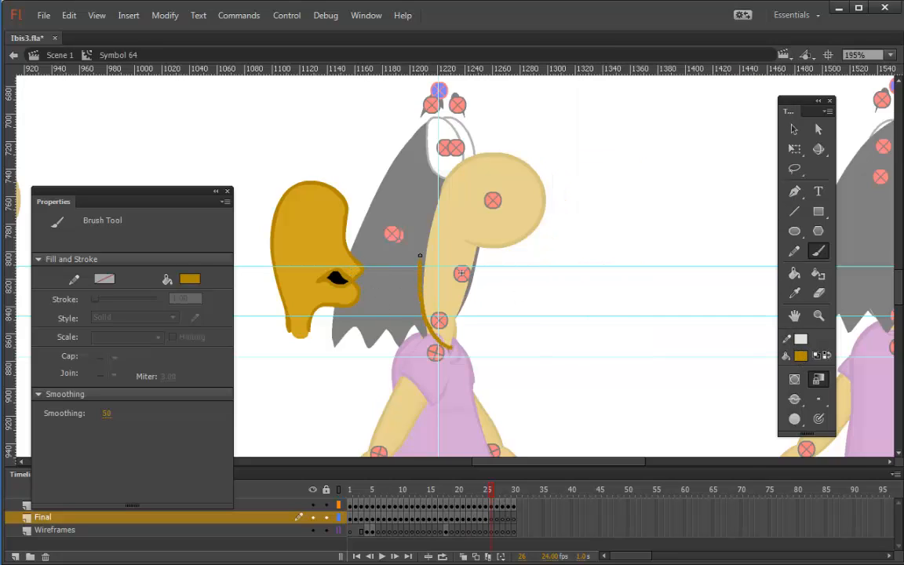
mouse_move(433, 204)
left_mouse_down()
mouse_move(481, 194)
mouse_move(501, 221)
mouse_move(515, 267)
left_mouse_up()
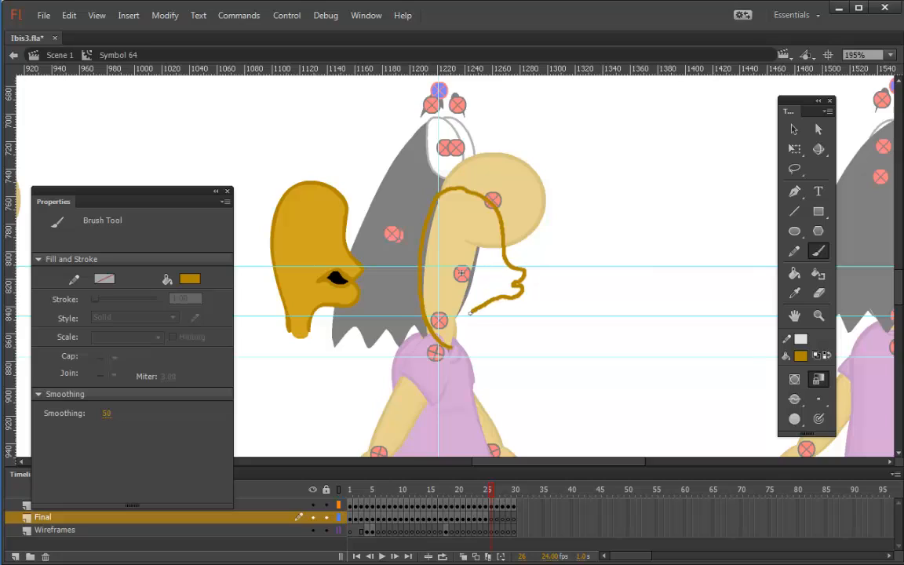
mouse_move(470, 313)
left_mouse_down()
mouse_move(459, 329)
mouse_move(476, 316)
left_mouse_up()
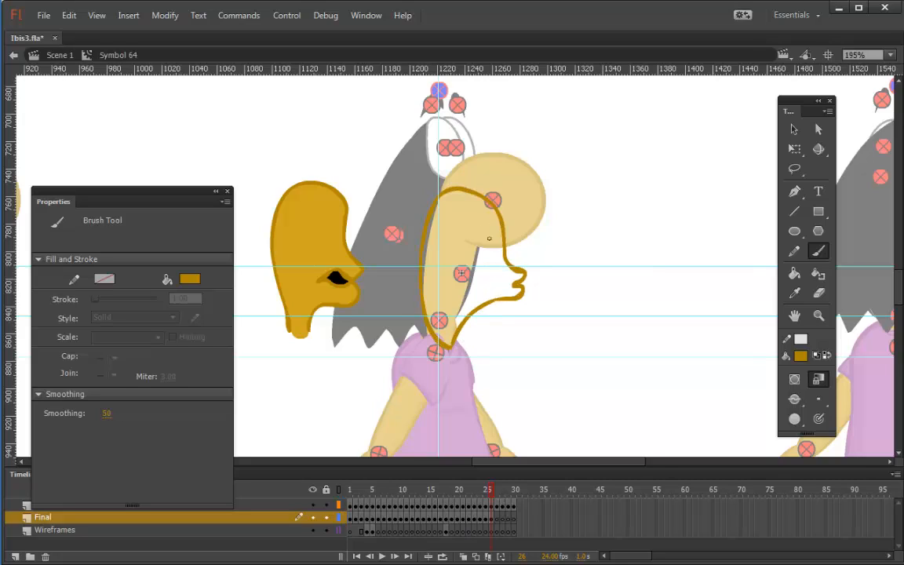
Fill the frame 26 beak with the reference's lighter gold using the Paint Bucket.
key("k")
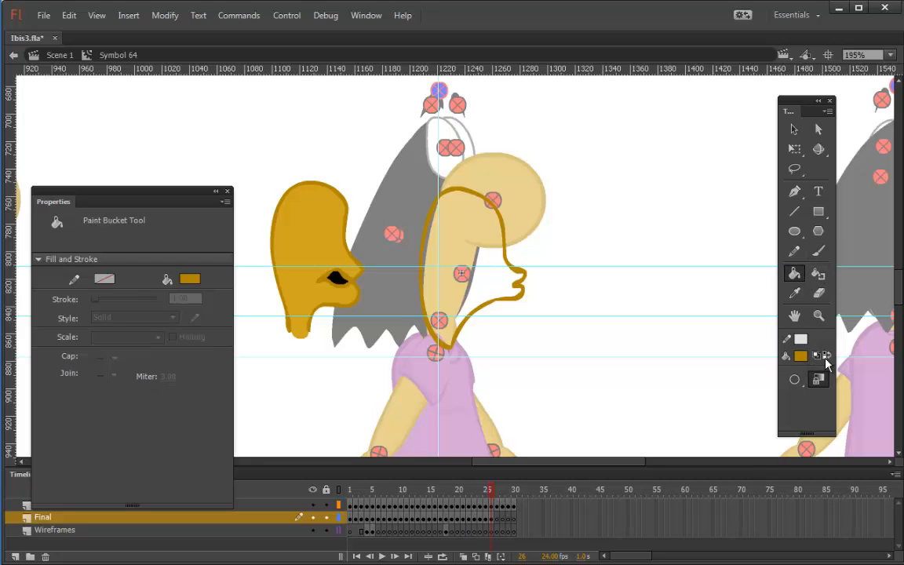
left_click(801, 339)
left_click(481, 279)
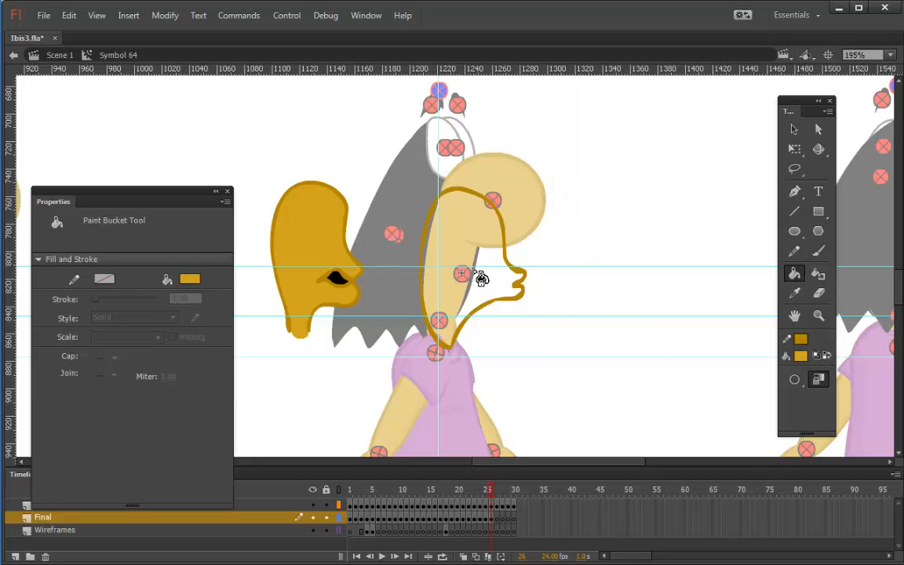
left_click(451, 259)
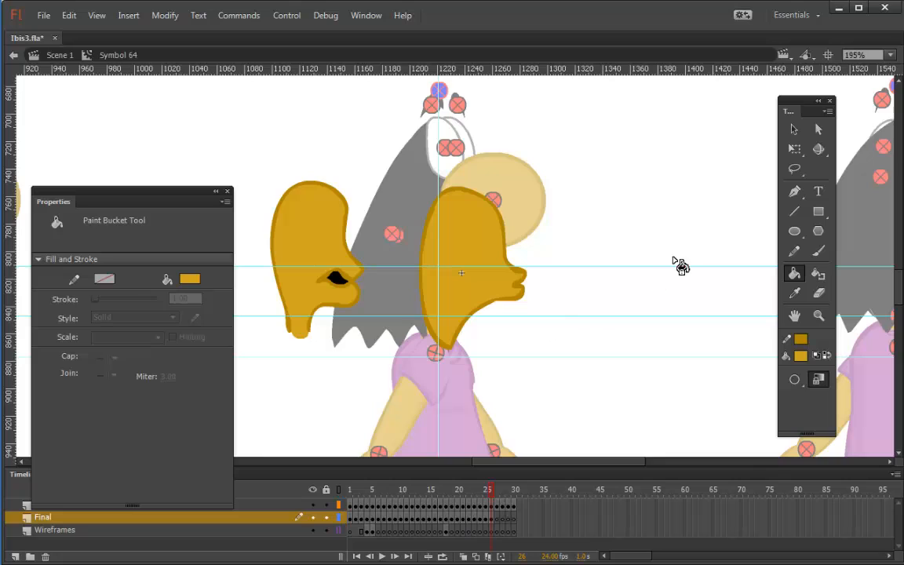
Go to frame 27 on the Final layer and check the instance name of its reference mouth.
left_click(499, 516)
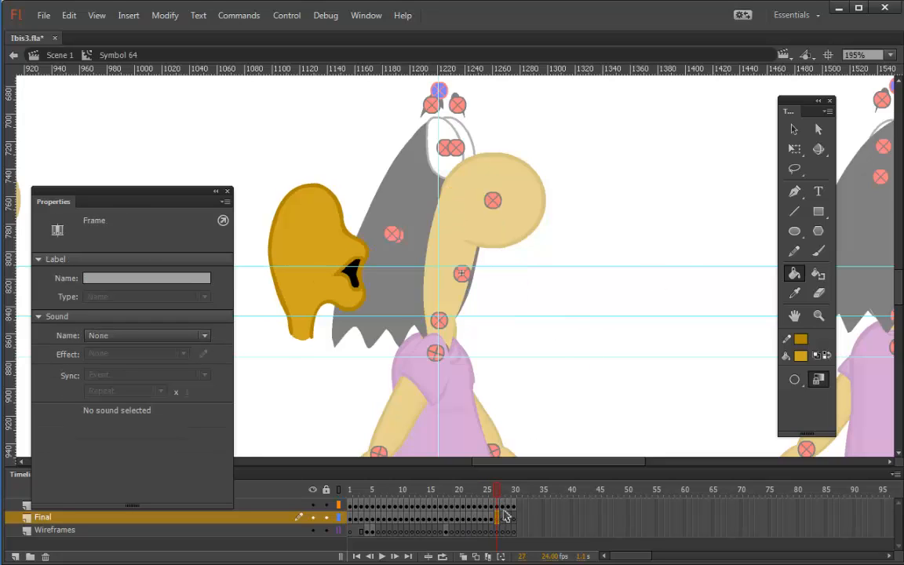
key("v")
left_click(712, 111)
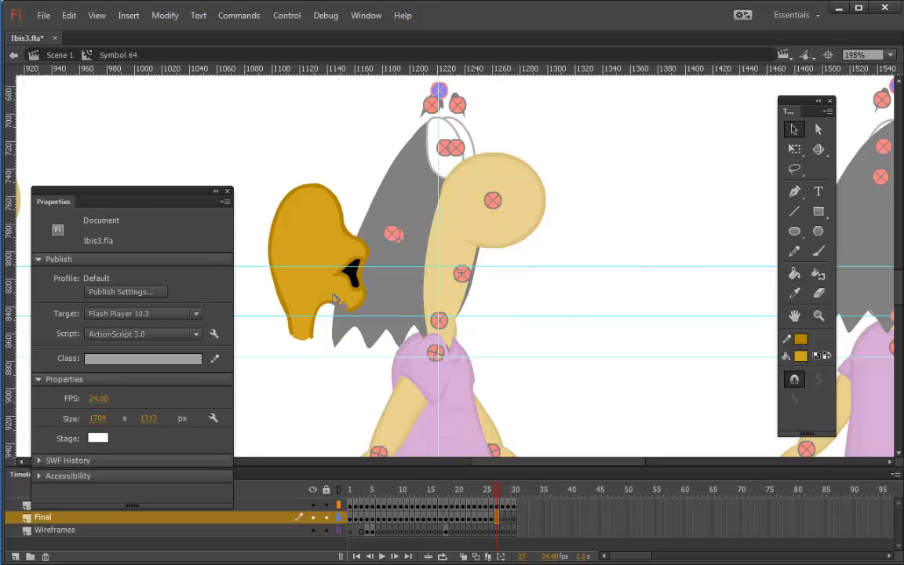
left_click(335, 297)
left_click(573, 285)
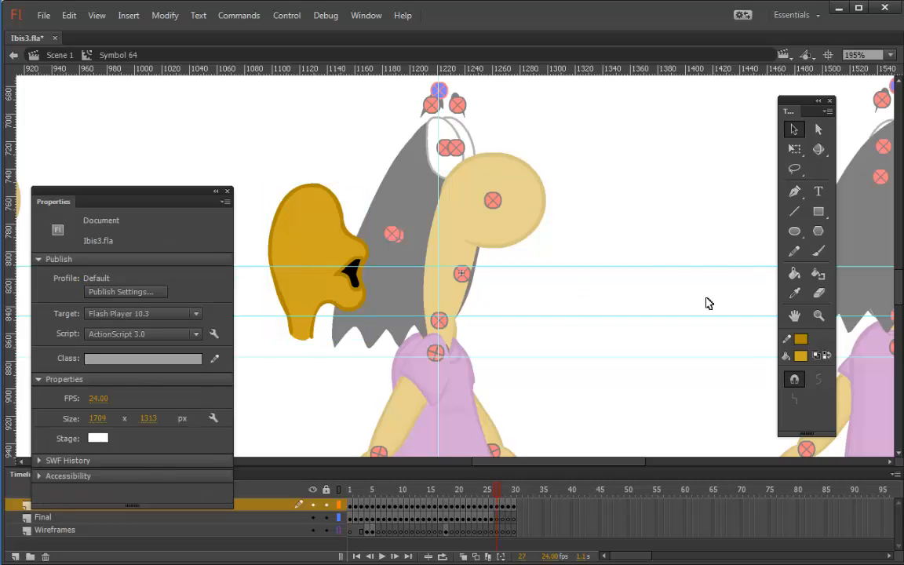
key("b")
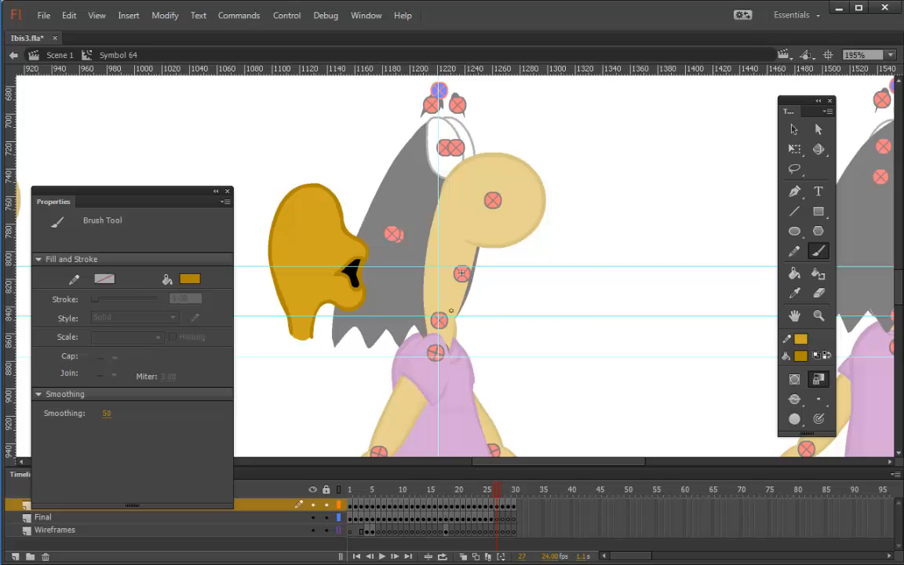
left_click_drag(448, 349, 431, 335)
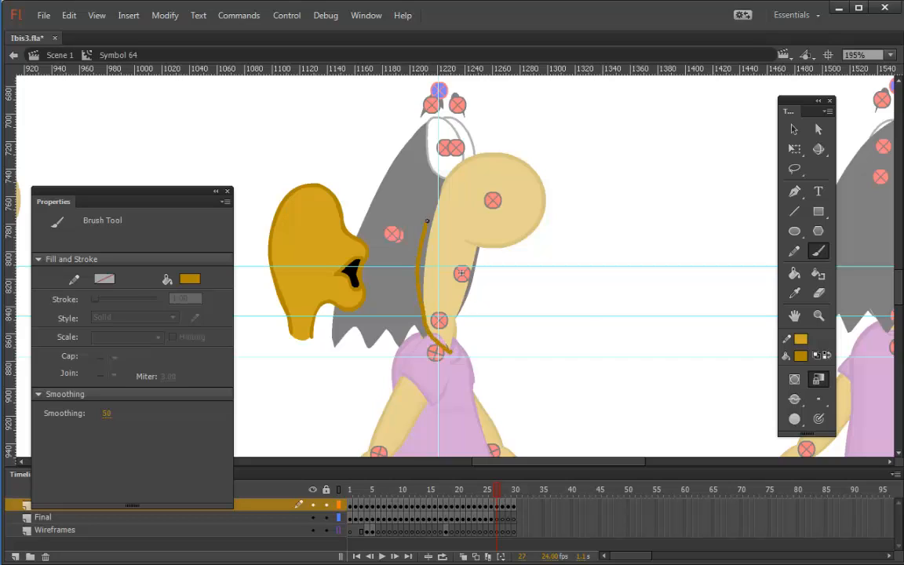
mouse_move(427, 222)
left_mouse_down()
mouse_move(441, 201)
mouse_move(475, 205)
mouse_move(497, 232)
mouse_move(519, 275)
left_mouse_up()
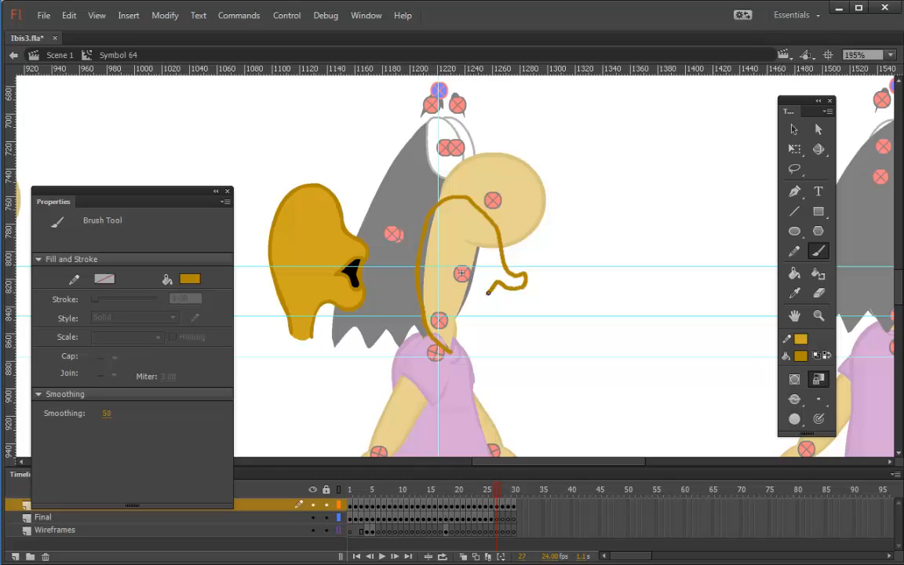
mouse_move(518, 305)
left_mouse_down()
mouse_move(463, 321)
mouse_move(449, 353)
left_mouse_up()
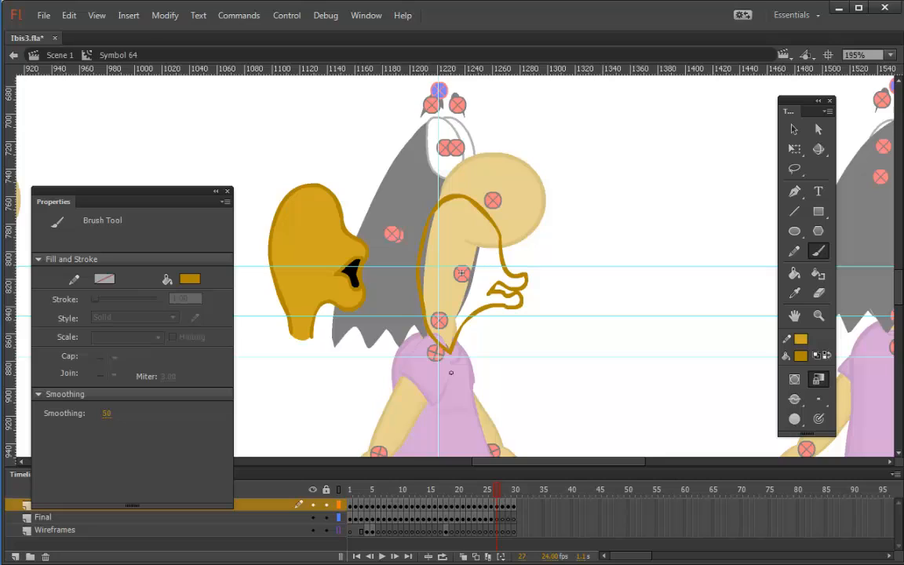
key("ctrl+z")
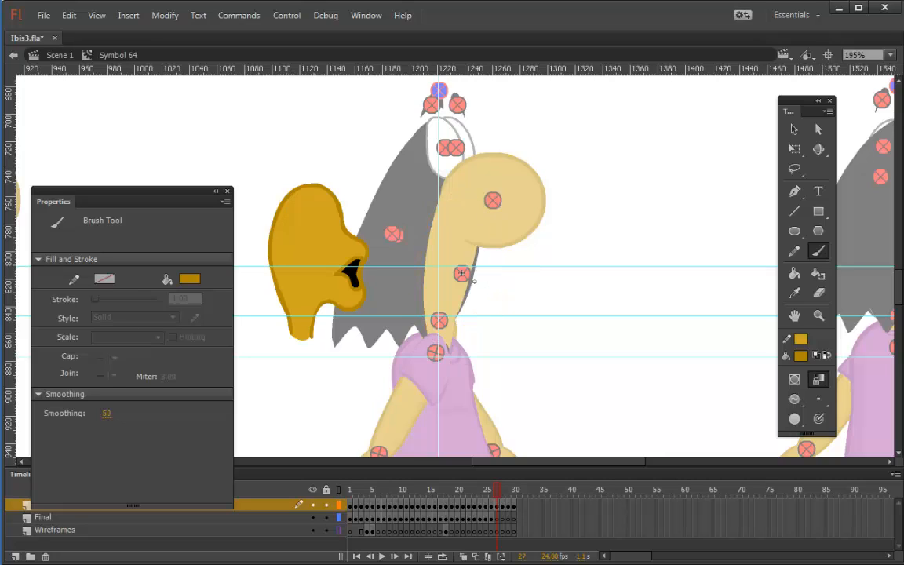
Brush a closed dark ochre head profile with a slightly open, pointed-lip mouth over the character's face on frame 27.
mouse_move(509, 274)
left_mouse_down()
mouse_move(515, 270)
mouse_move(514, 288)
left_mouse_up()
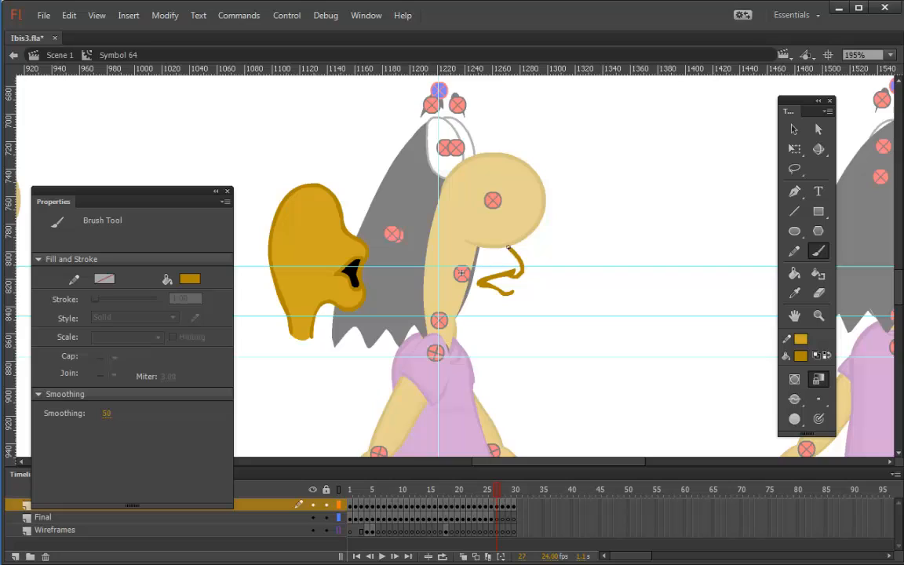
mouse_move(509, 248)
left_mouse_down()
mouse_move(470, 199)
mouse_move(452, 200)
mouse_move(423, 228)
left_mouse_up()
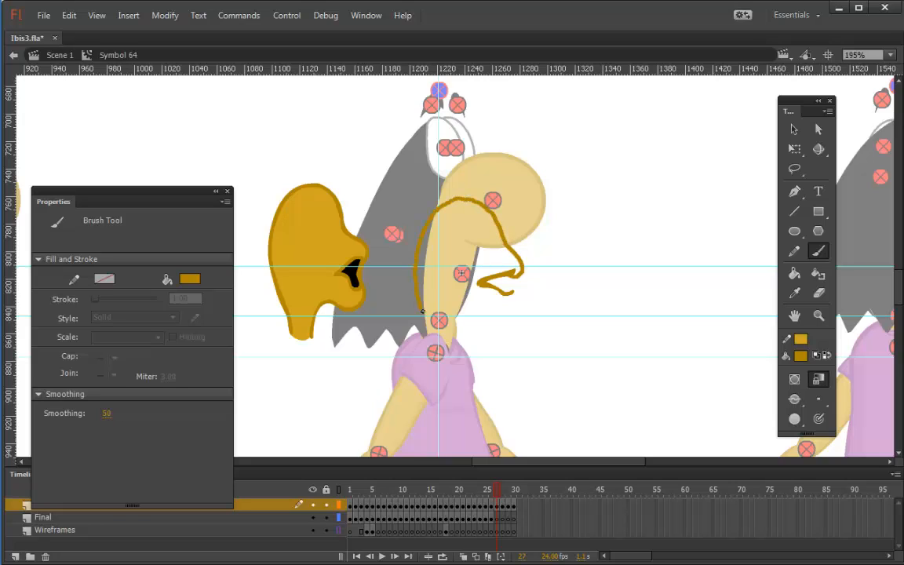
mouse_move(422, 311)
left_mouse_down()
mouse_move(449, 348)
mouse_move(468, 312)
mouse_move(515, 297)
left_mouse_up()
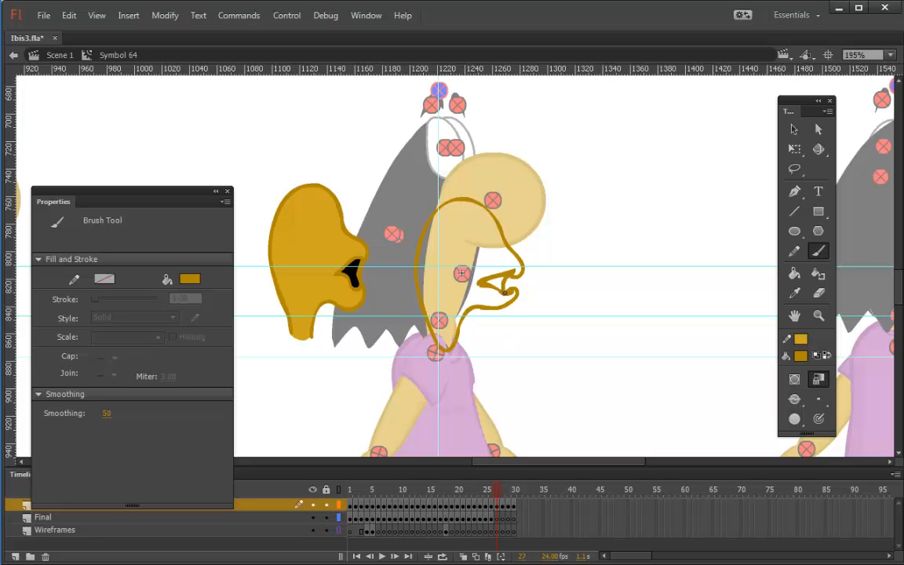
Fill the inside of the new head's mouth with black using the Paint Bucket.
left_click(795, 273)
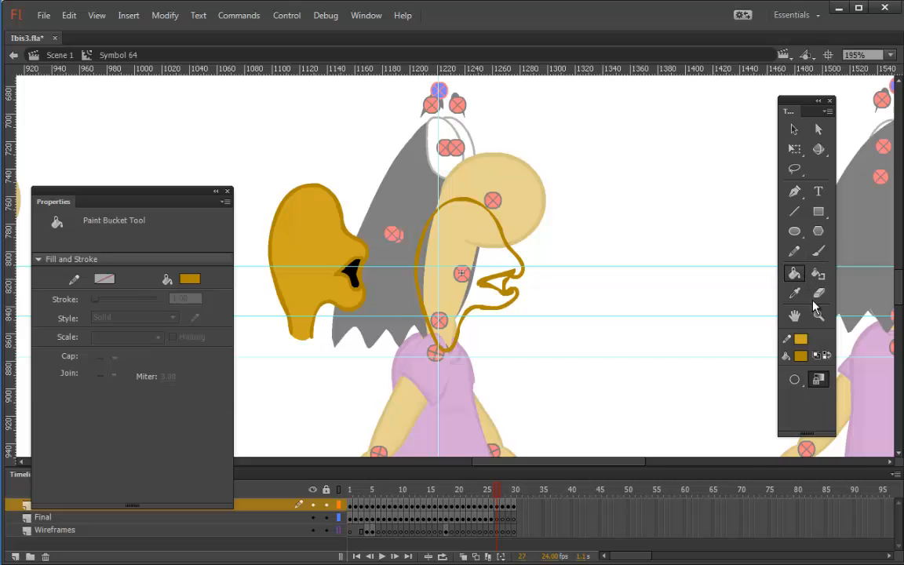
left_click(800, 355)
left_click(587, 93)
left_click(504, 284)
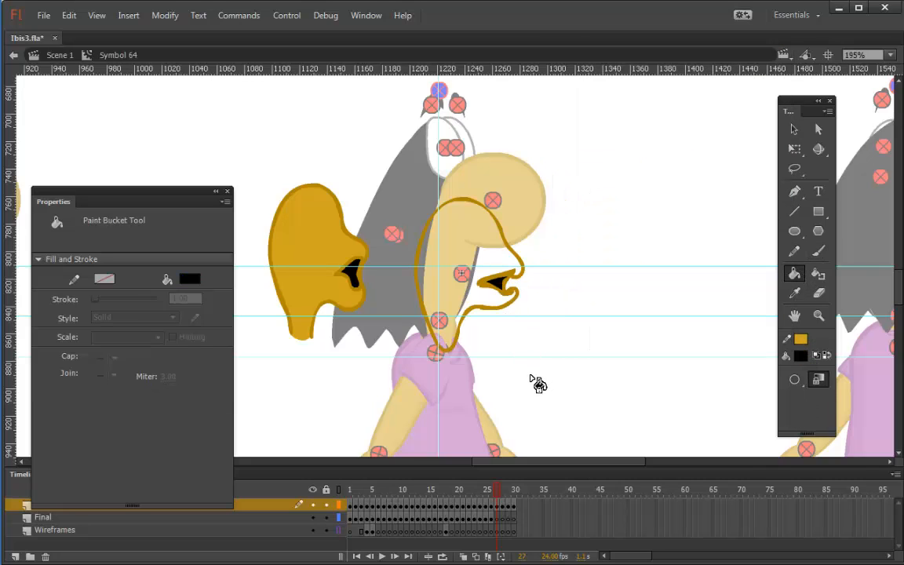
left_click(794, 130)
left_click(489, 290)
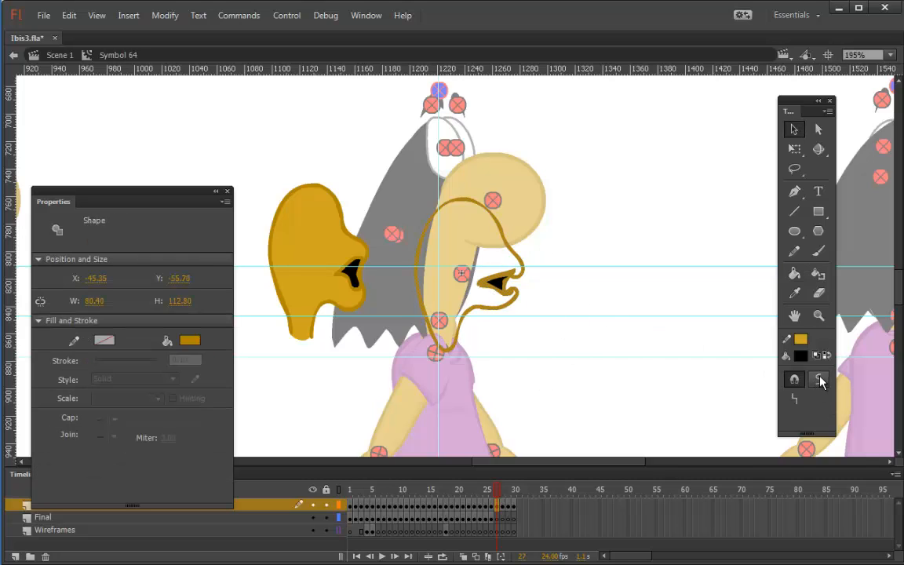
left_click(818, 379)
key("ctrl+z")
left_click(801, 356)
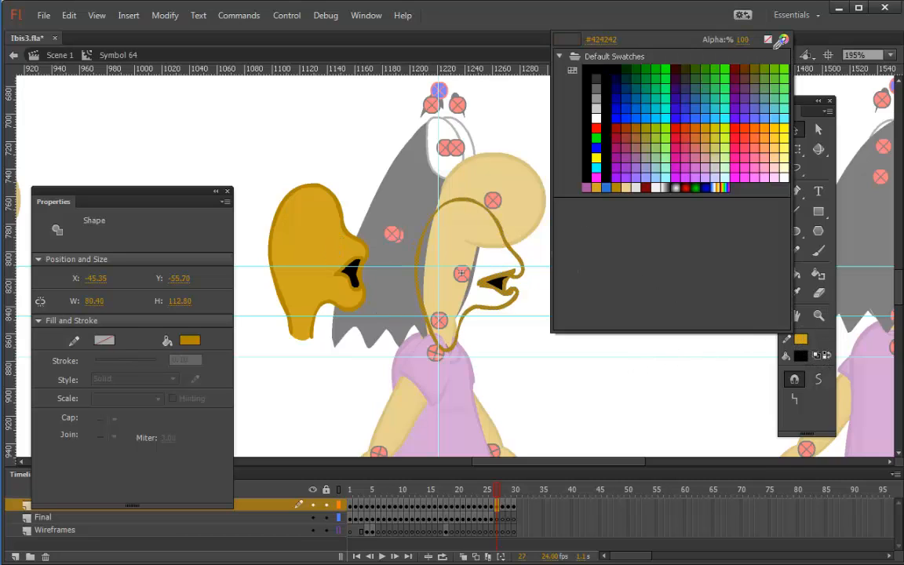
left_click(536, 359)
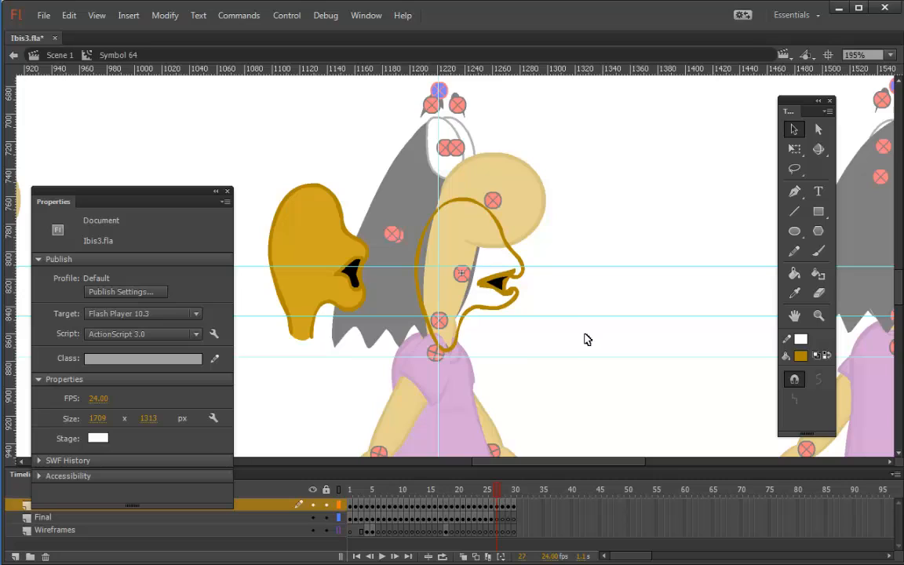
Save the file and fill the new head with the golden yellow sampled from the reference head beside it.
key("ctrl+s")
left_click(795, 273)
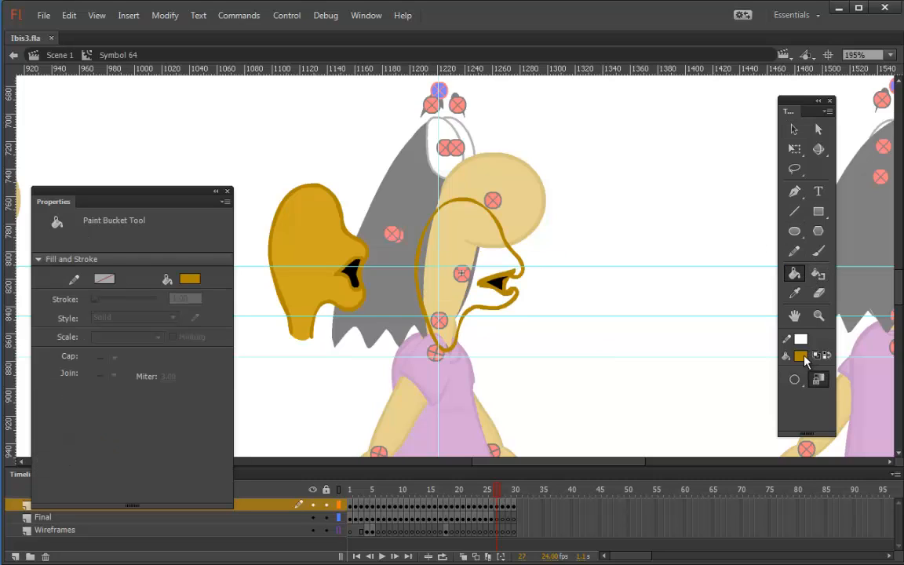
left_click(801, 355)
left_click(290, 229)
left_click(500, 264)
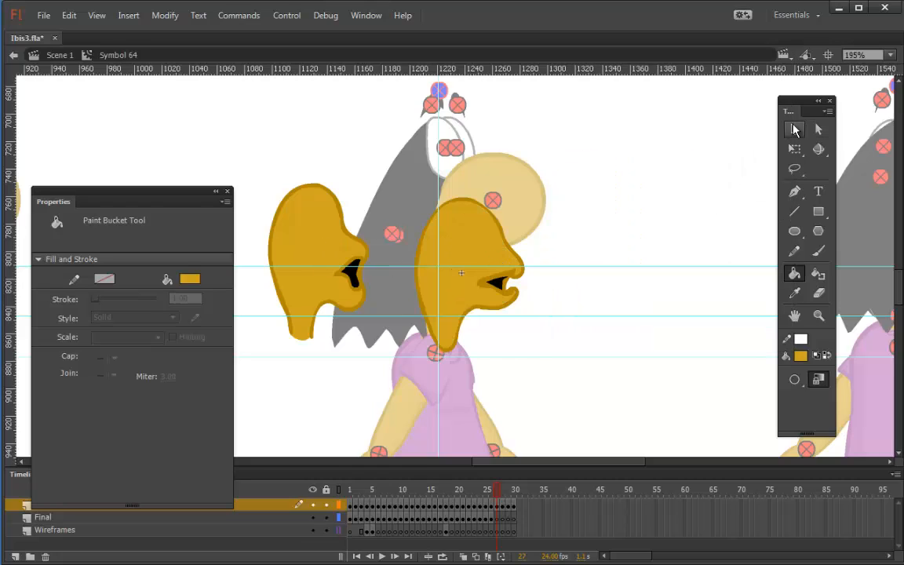
Erase the outline along the lower end of the new head's neck, undoing the surplus eraser stroke.
key("v")
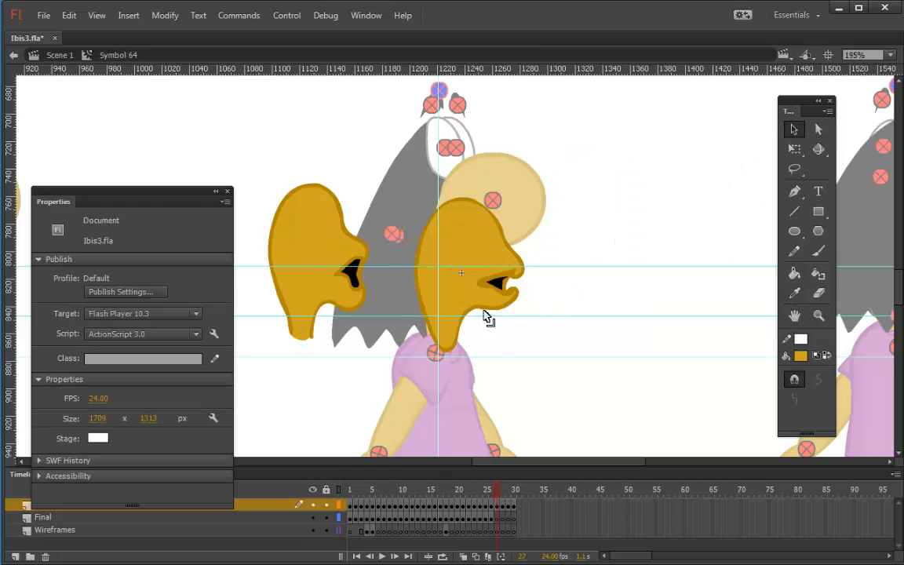
left_click(819, 293)
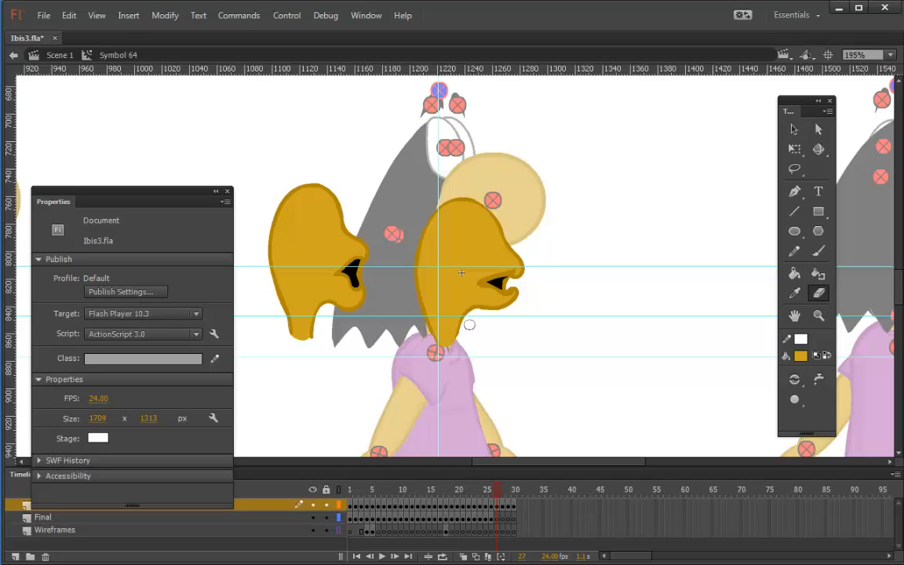
mouse_move(422, 331)
left_mouse_down()
mouse_move(446, 350)
mouse_move(460, 341)
left_mouse_up()
key("ctrl+z")
Cut the new head drawing on frame 27 and paste it in place on the Final layer.
left_click(496, 505)
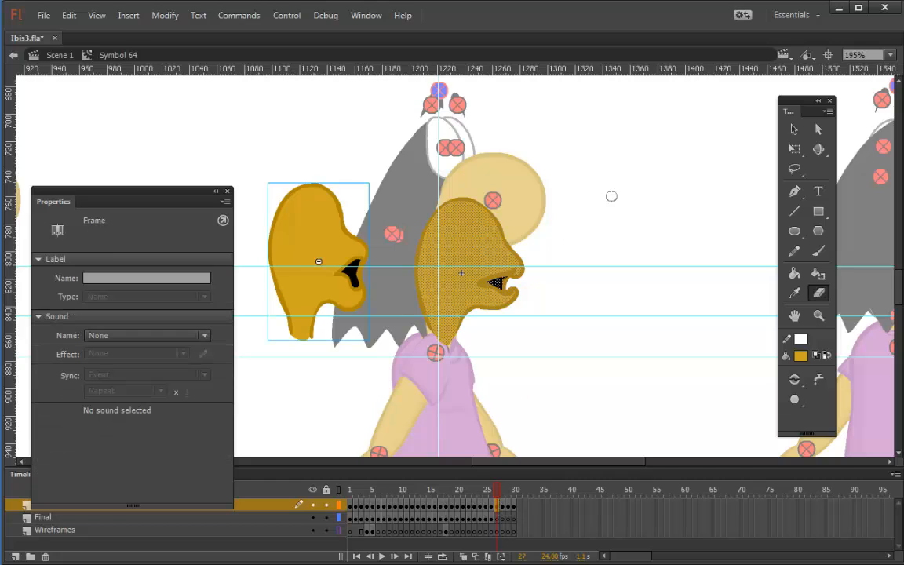
left_click(791, 132)
left_click_drag(555, 166, 413, 363)
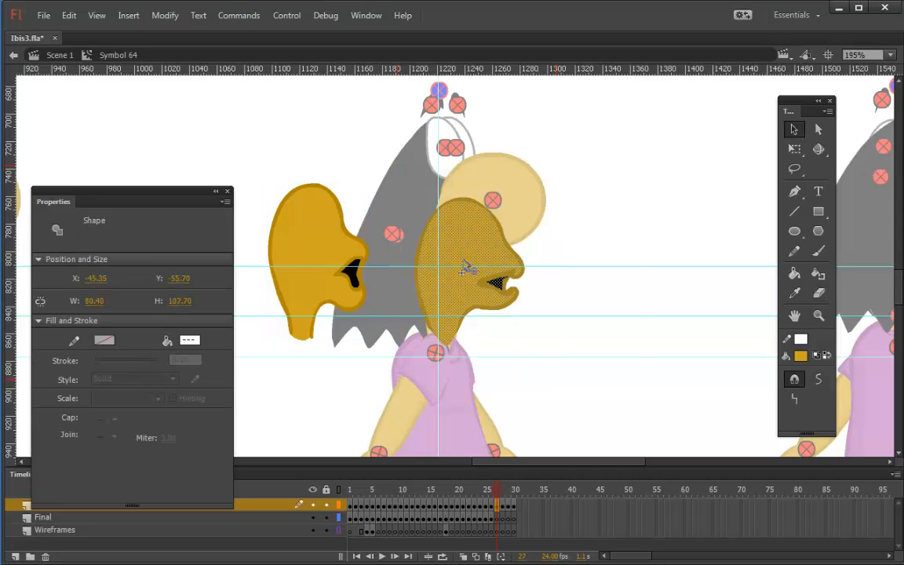
right_click(488, 235)
left_click(500, 249)
left_click(587, 315)
left_click_drag(501, 165, 366, 331)
right_click(482, 248)
left_click(518, 284)
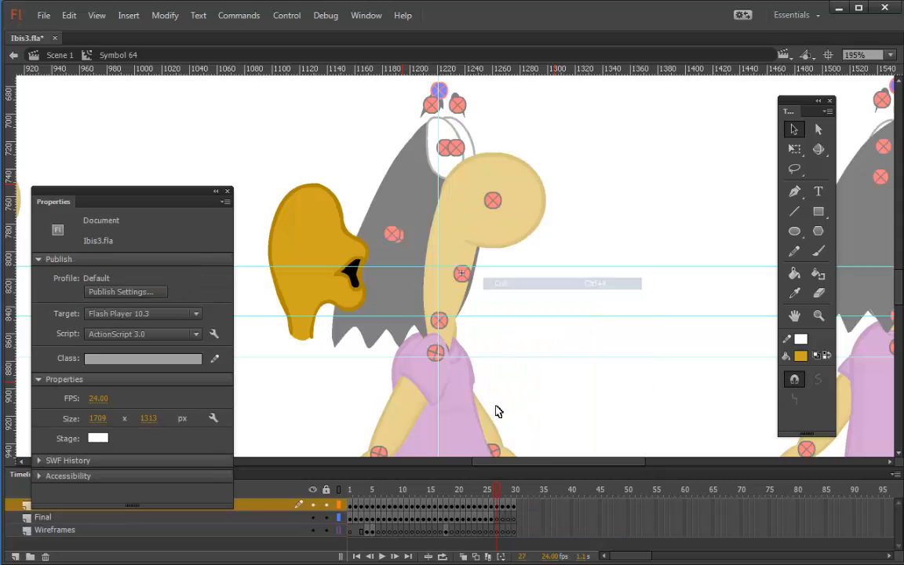
left_click(496, 517)
right_click(596, 310)
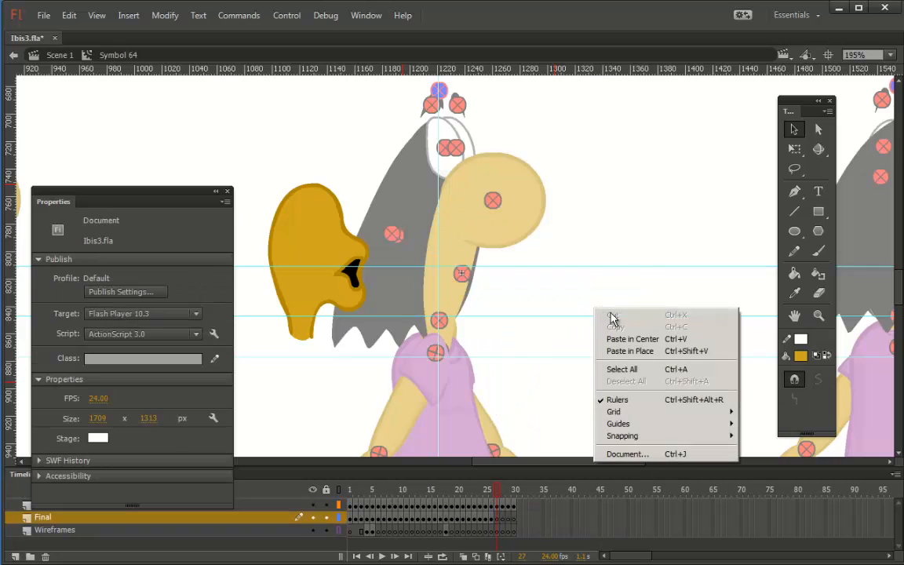
left_click(630, 351)
On frame 28 of the reference head's layer, sample the teeth's off-white as stroke colour and brush a closed dark ochre mouth loop.
left_click(506, 520)
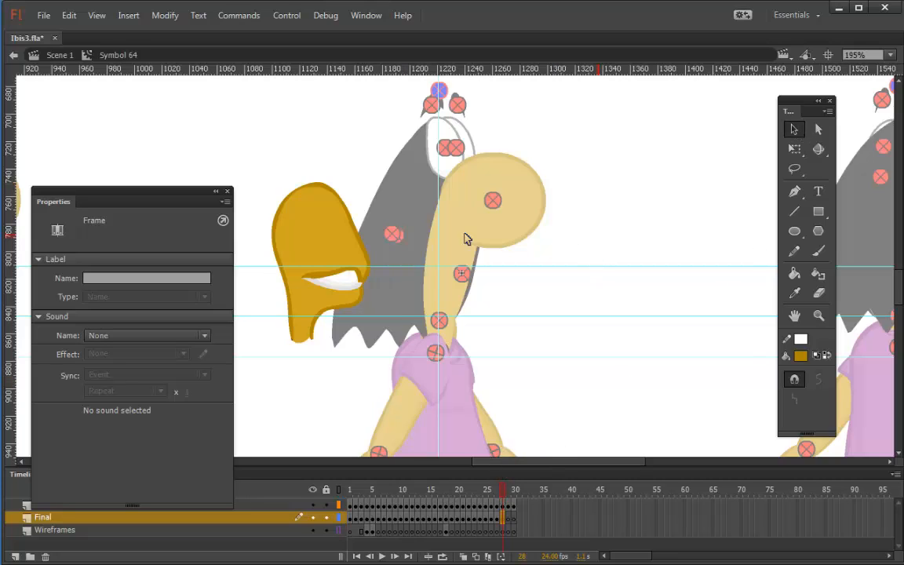
left_click(318, 219)
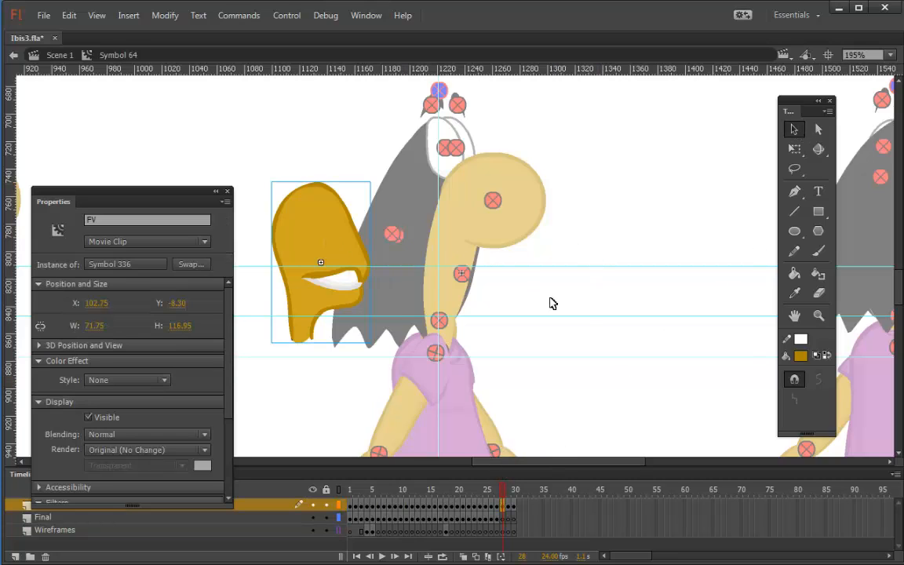
left_click(595, 259)
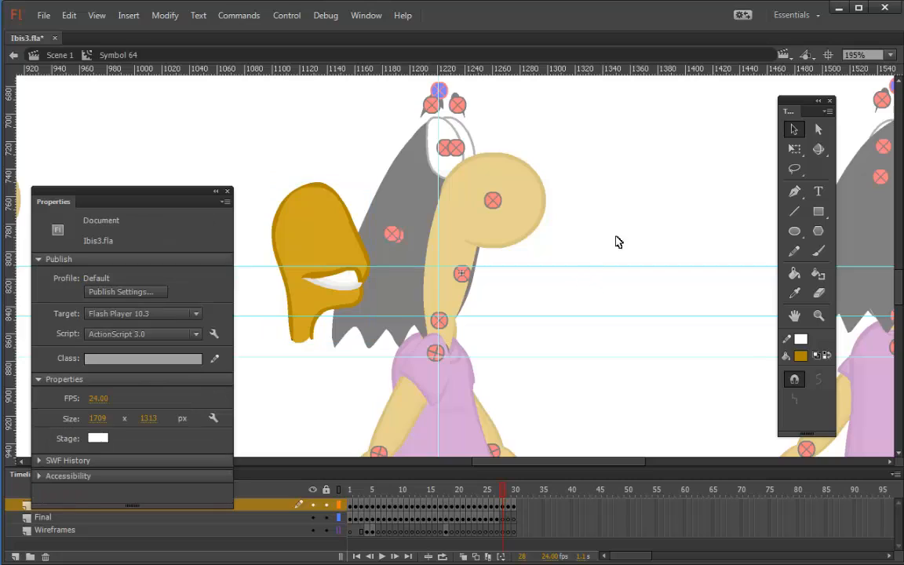
left_click(818, 251)
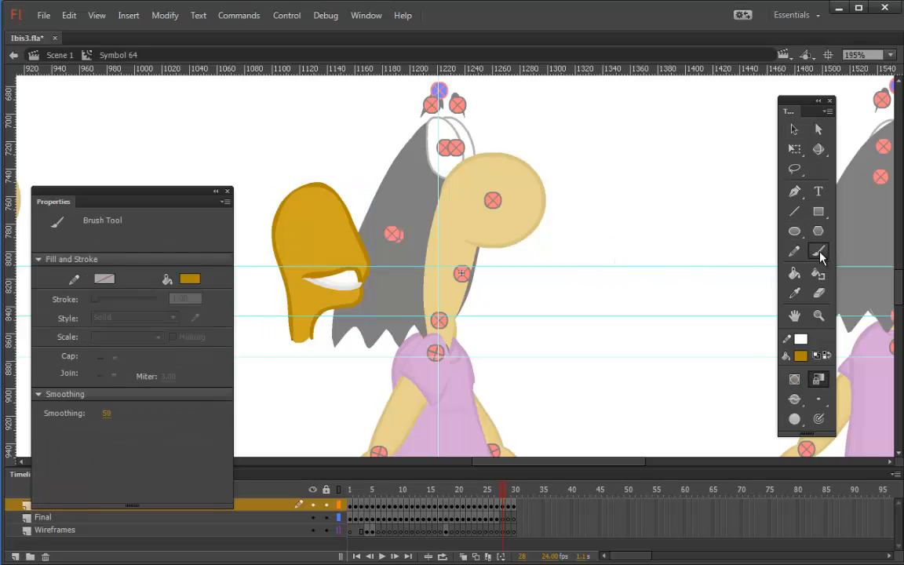
left_click(801, 339)
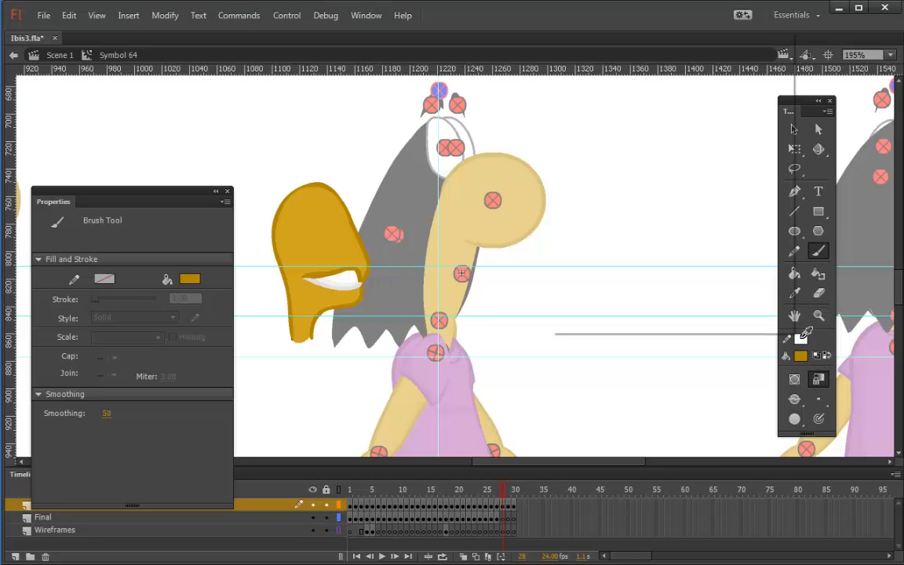
left_click(353, 287)
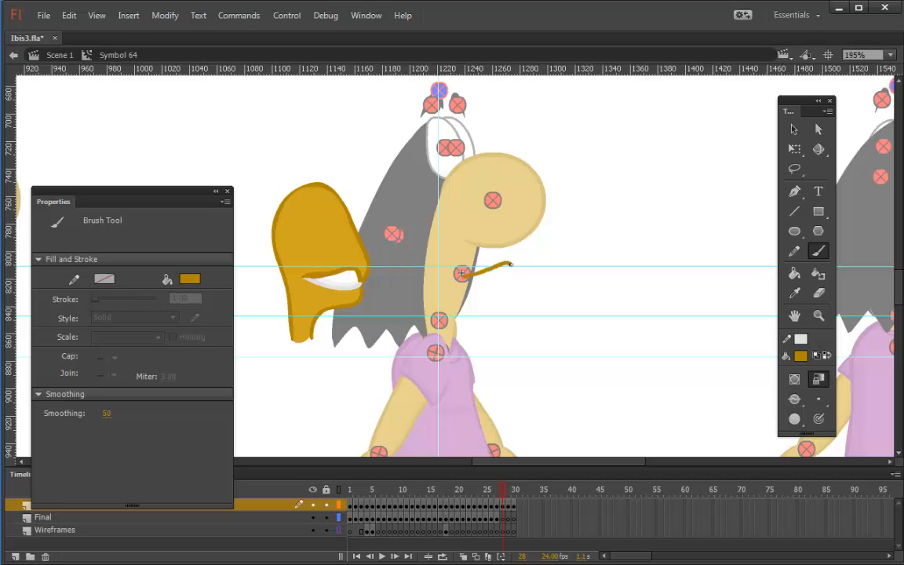
left_click_drag(504, 285, 467, 278)
Swap the stroke and fill colours and recolour the mouth loop's outline off-white with the Paint Bucket.
left_click(827, 356)
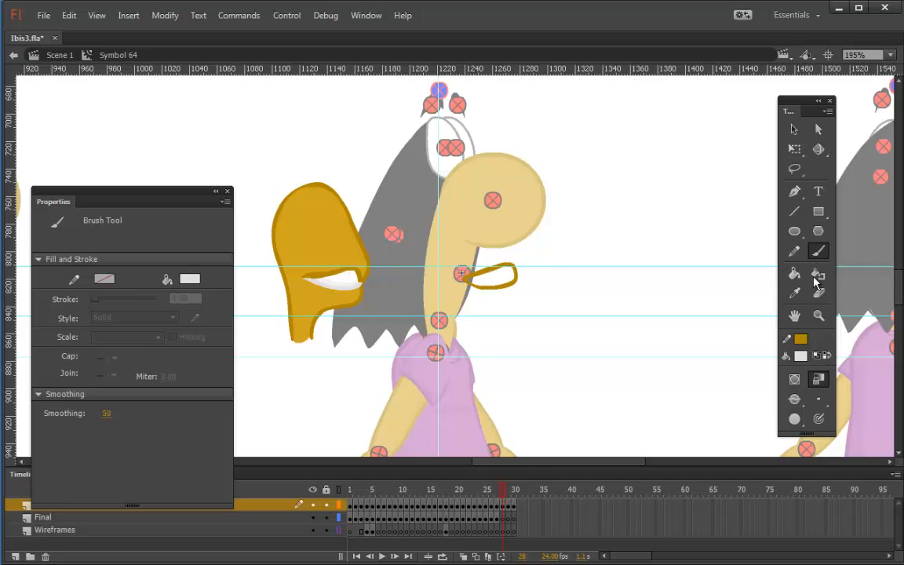
left_click(794, 273)
left_click(513, 288)
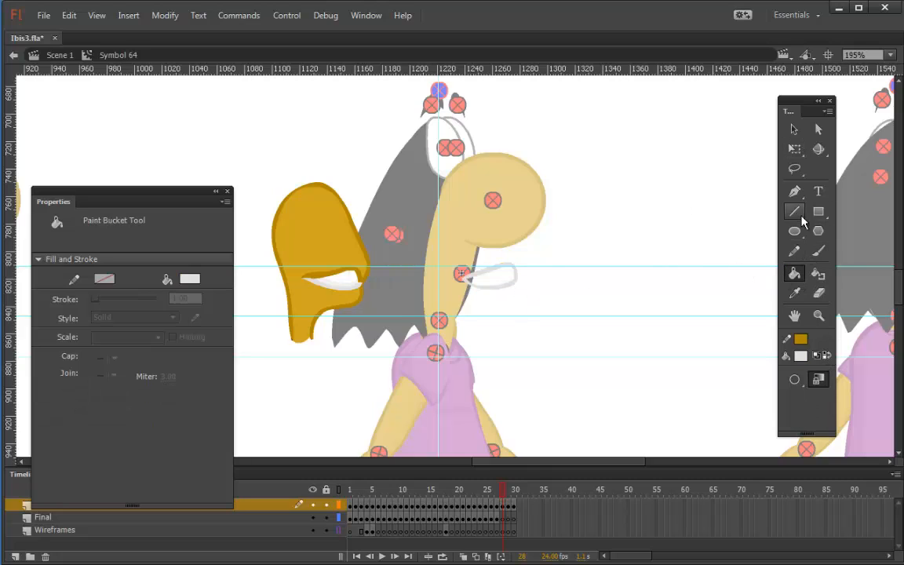
Change the Brush tool's painting mode and swap the colours so the brush paints in dark ochre.
left_click(819, 254)
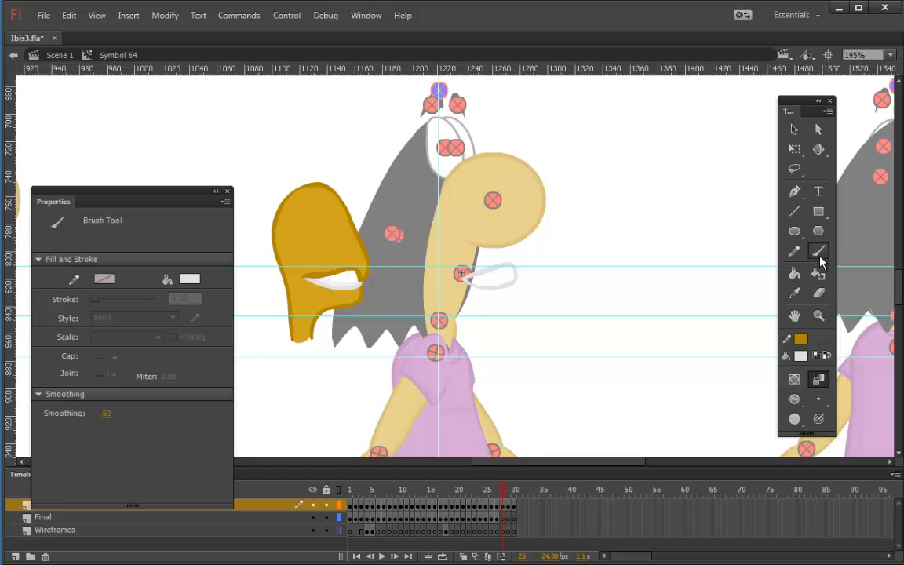
left_click(795, 399)
left_click(743, 421)
left_click(827, 356)
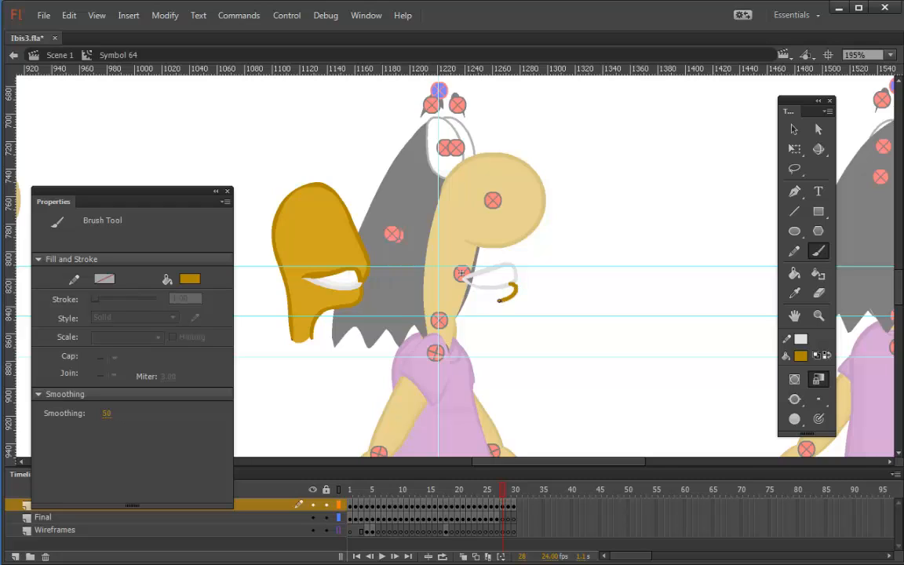
left_click_drag(488, 300, 487, 299)
key("ctrl+z")
mouse_move(454, 336)
left_mouse_down()
mouse_move(444, 347)
mouse_move(425, 318)
left_mouse_up()
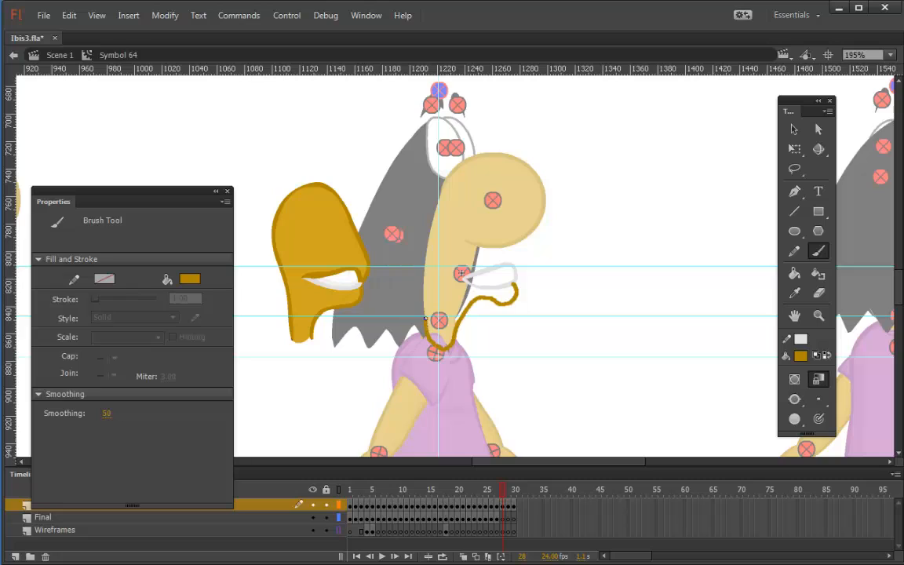
mouse_move(426, 245)
left_mouse_down()
mouse_move(437, 217)
mouse_move(457, 202)
left_mouse_up()
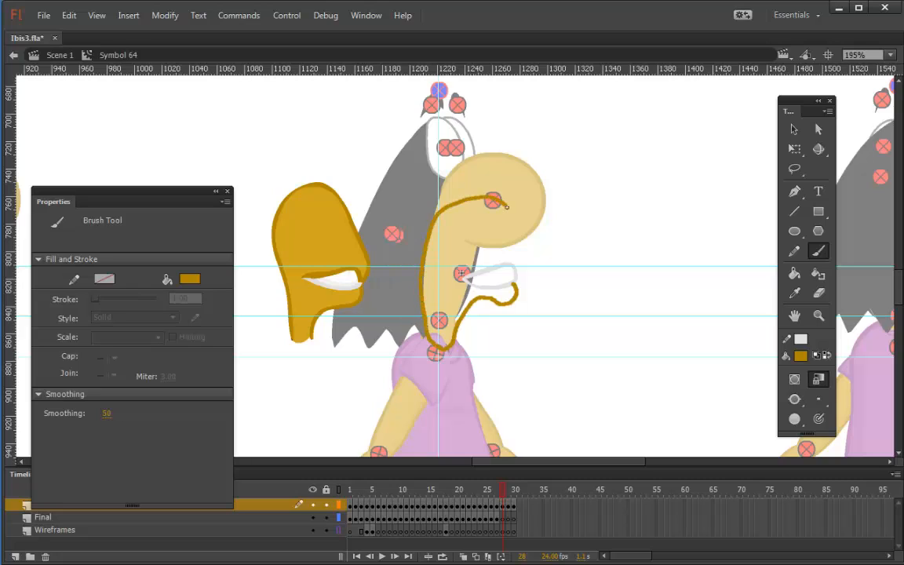
left_click_drag(511, 255, 512, 258)
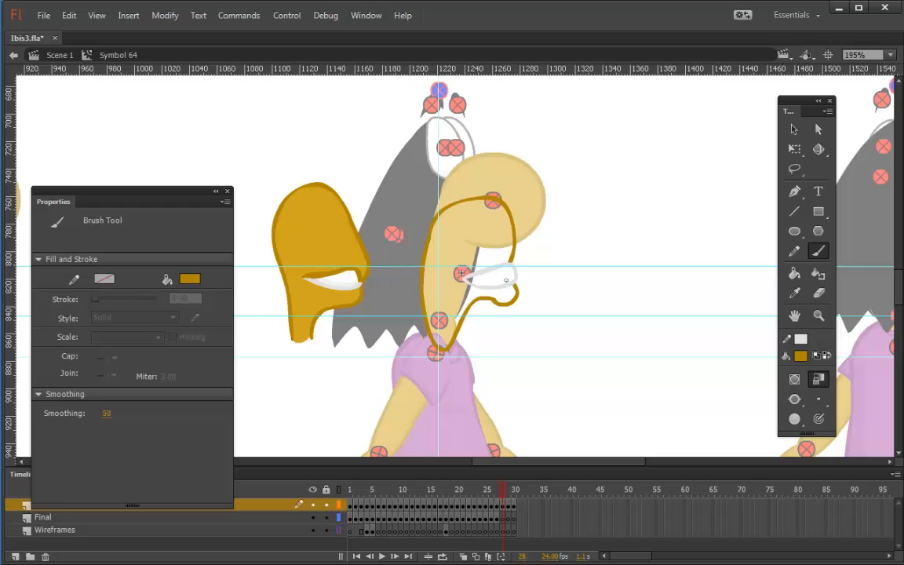
key("ctrl+z")
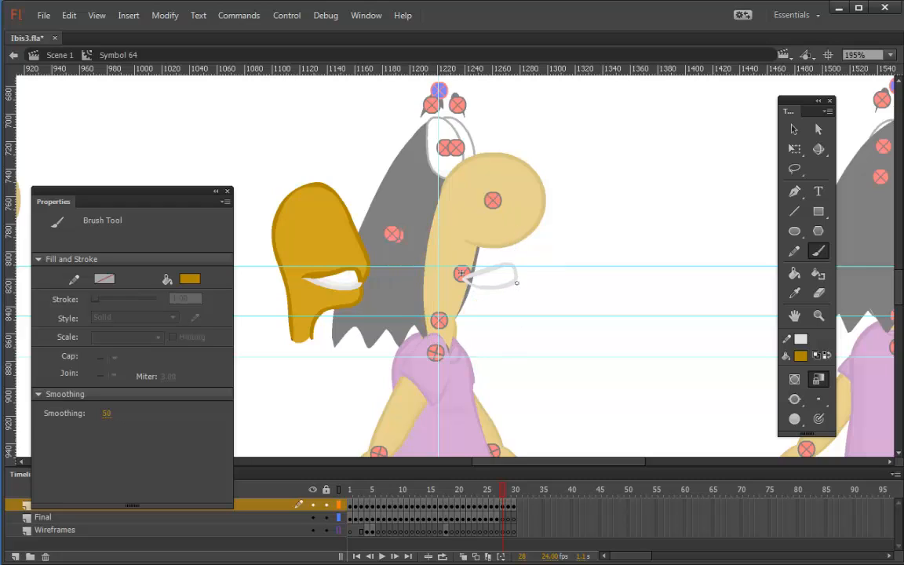
Brush a closed dark ochre head outline around the mouth loop, covering the chin, neck, back, forehead and upper lip.
left_click_drag(516, 308, 465, 313)
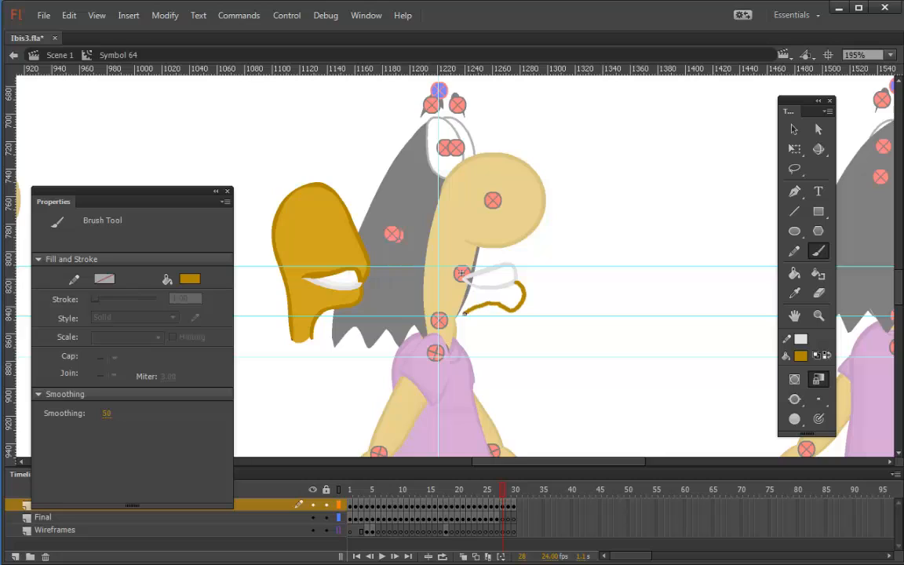
mouse_move(424, 243)
left_mouse_down()
mouse_move(445, 199)
mouse_move(489, 187)
mouse_move(511, 194)
mouse_move(523, 233)
left_mouse_up()
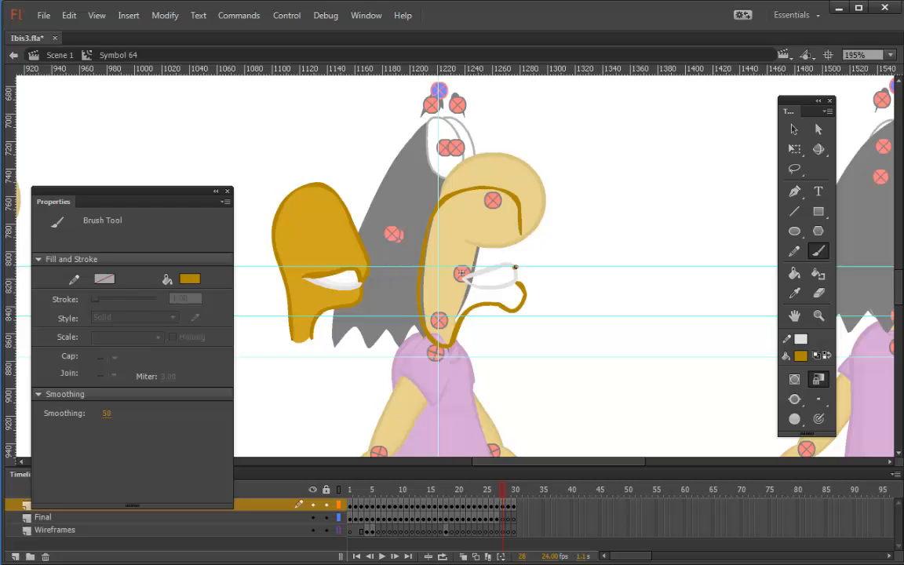
left_click_drag(522, 252, 519, 209)
left_click_drag(515, 284, 516, 286)
Pencil off-white shading lines inside the mouth and sample the white of the reference head's teeth as fill colour.
left_click(794, 251)
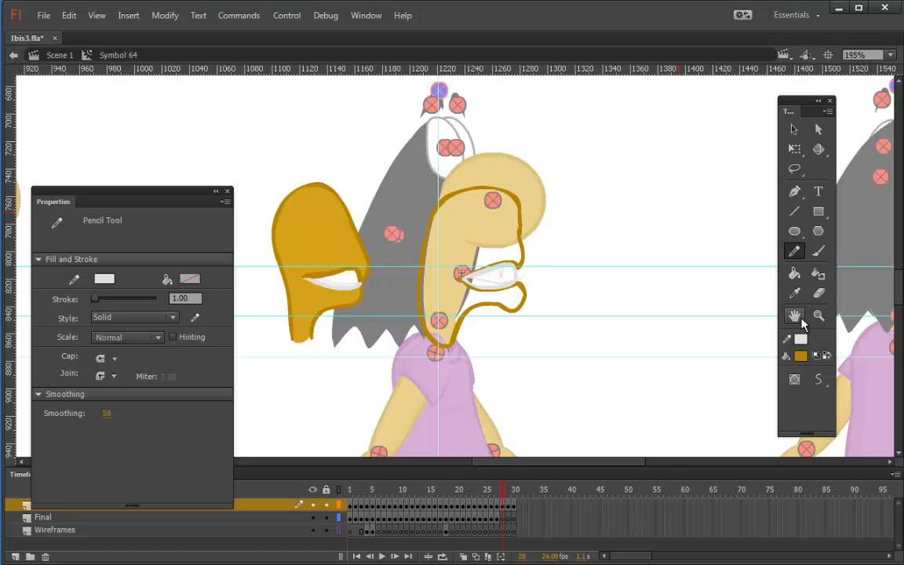
left_click(796, 296)
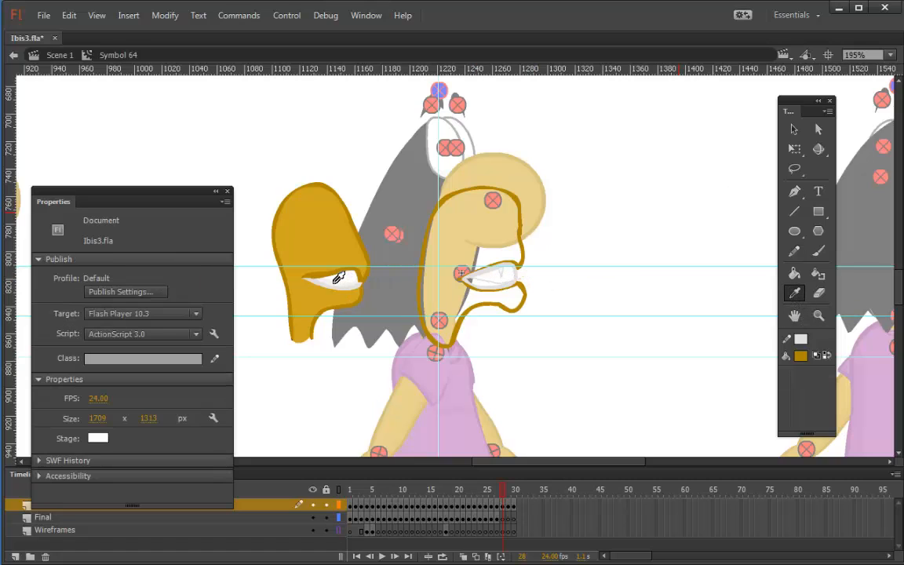
left_click(312, 274)
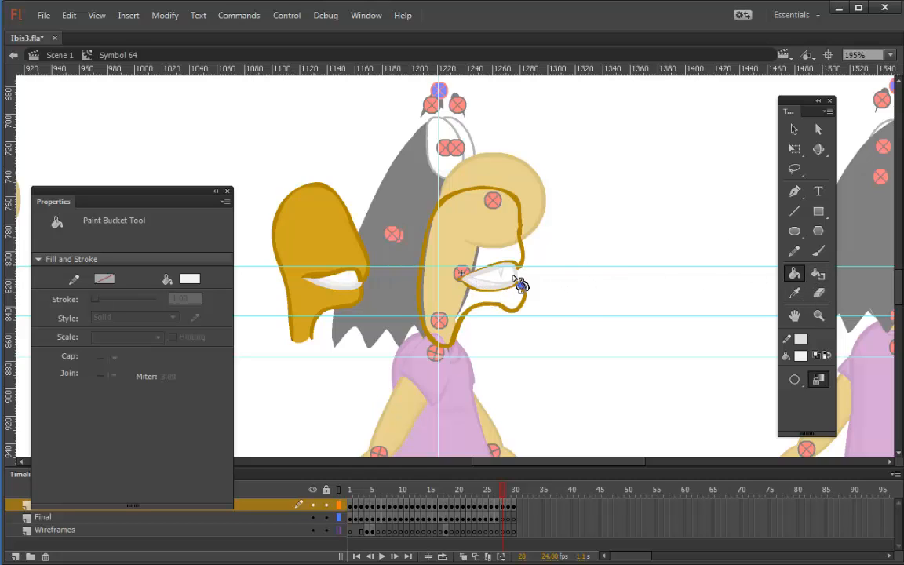
Clean up the stray pencil lines inside the mouth and fill the teeth with white sampled from the reference head.
key("v")
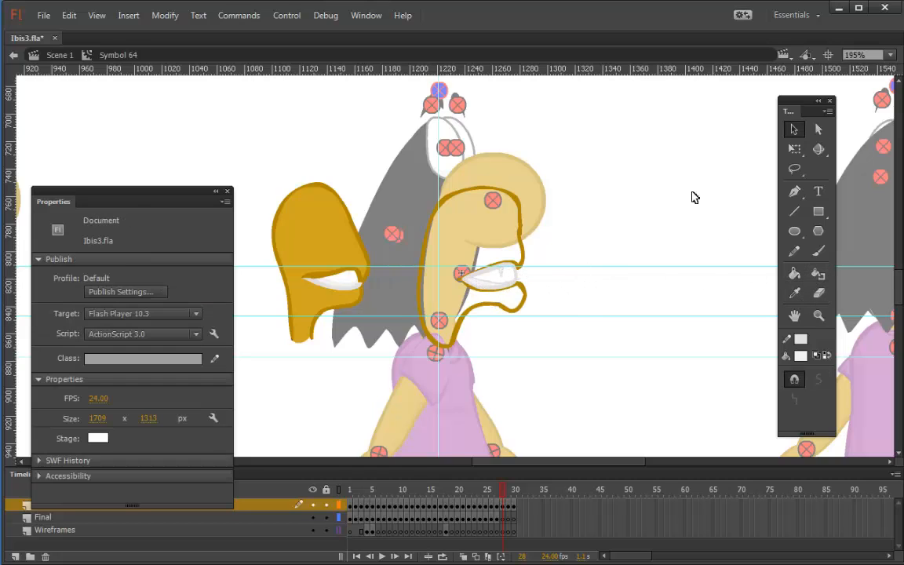
left_click(500, 272)
left_click(526, 289)
left_click(528, 292)
left_click(524, 285)
key("k")
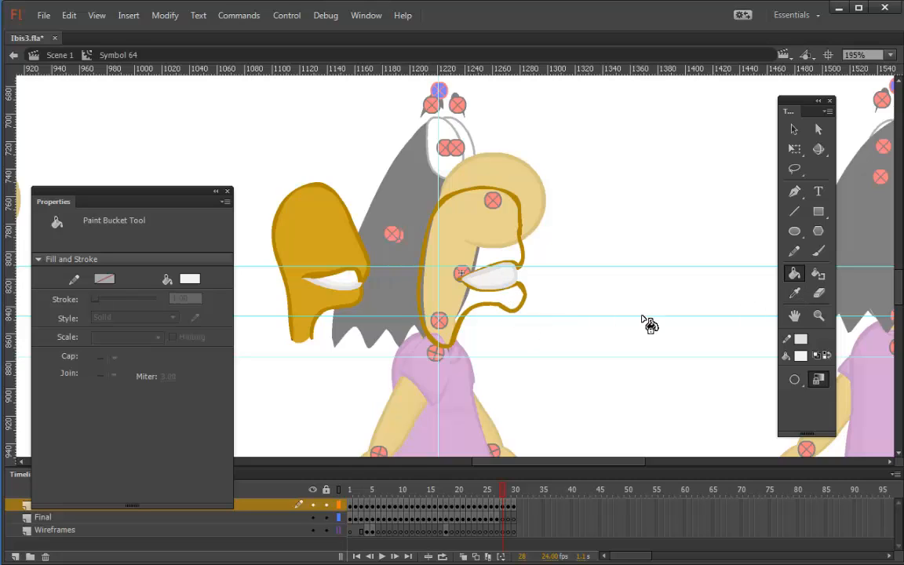
left_click(800, 356)
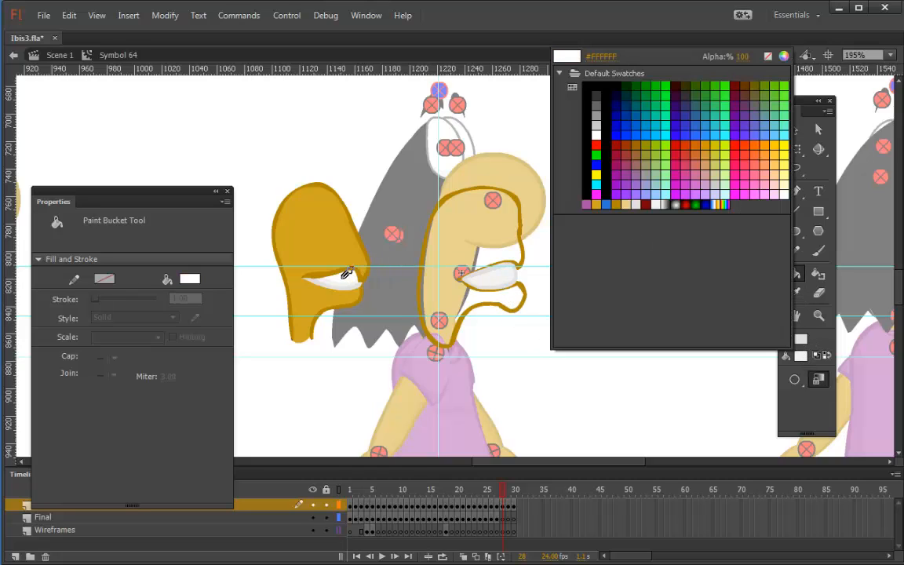
left_click(506, 280)
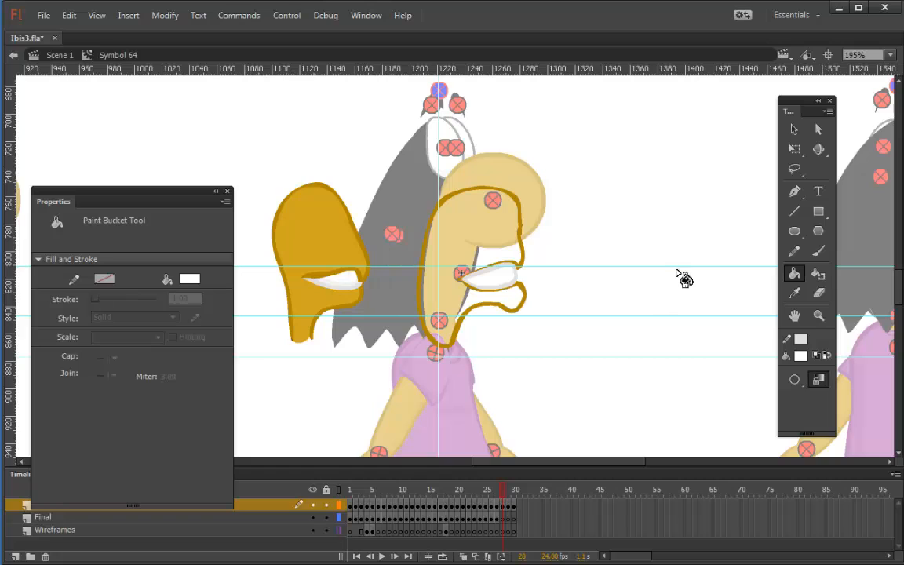
Smooth the off-white shading shape around the teeth.
left_click(795, 129)
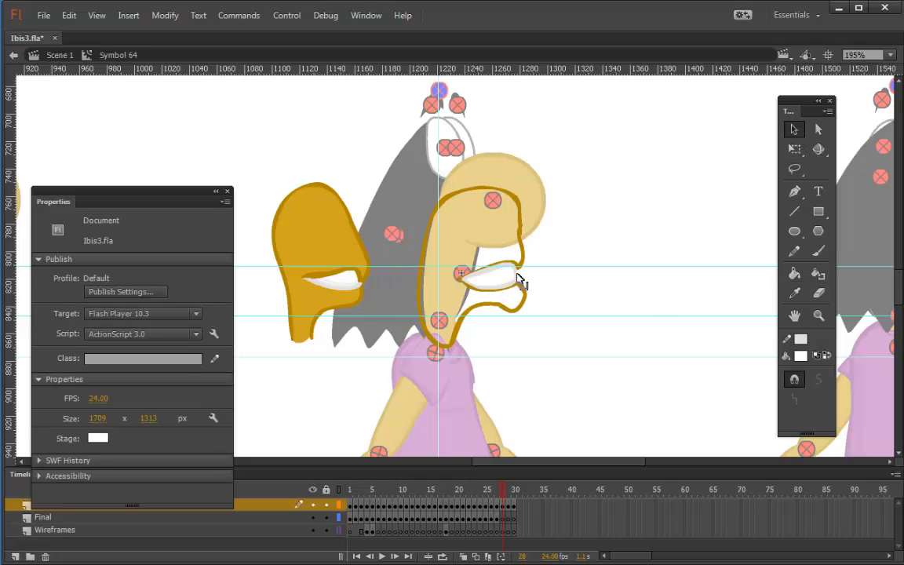
left_click(518, 280)
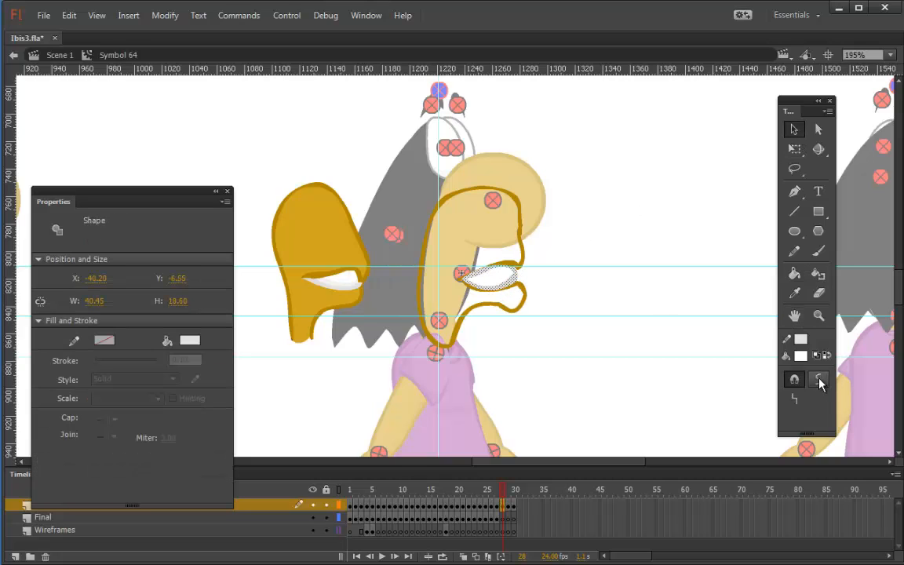
left_click(570, 263)
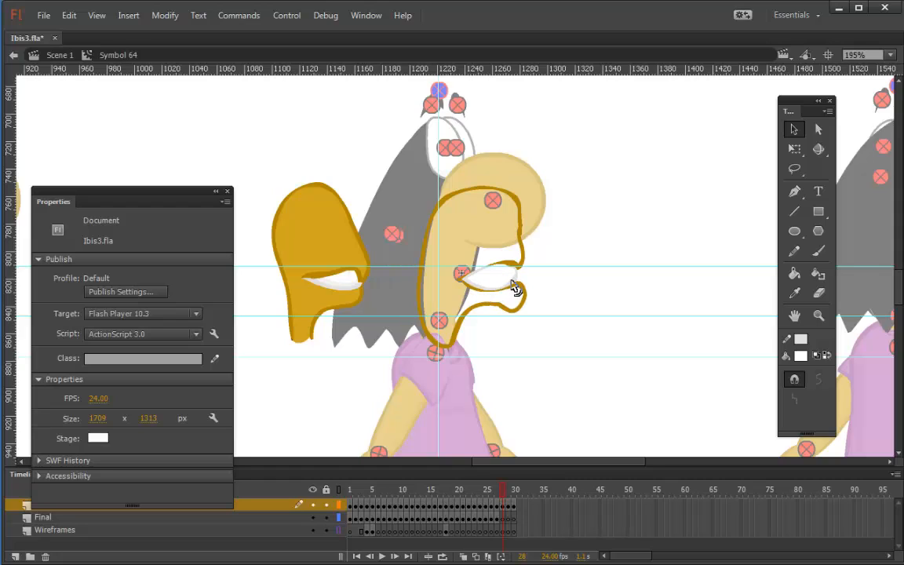
Adjust the anchor point at the lower front corner of the teeth with the Subselection tool.
left_click(819, 129)
left_click(518, 288)
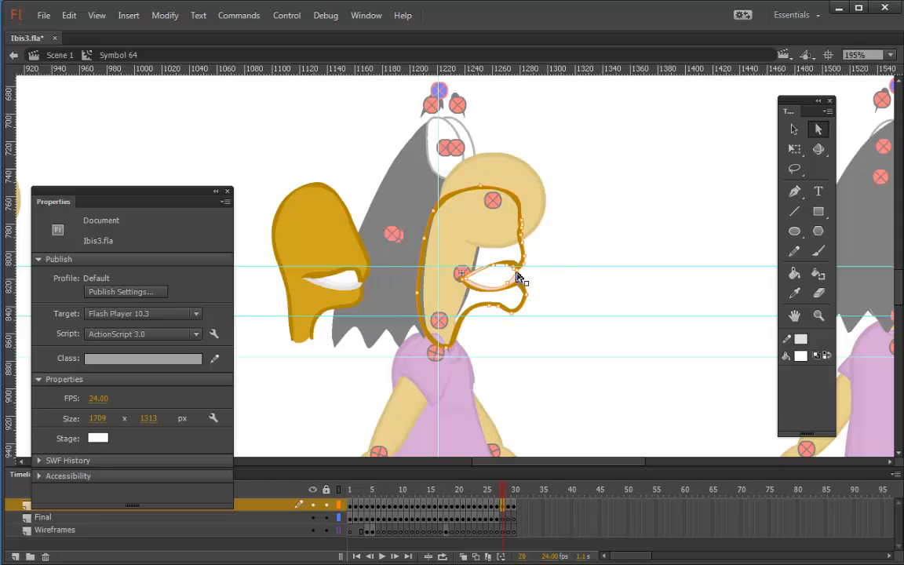
left_click_drag(510, 290, 512, 287)
left_click(539, 271)
left_click(793, 131)
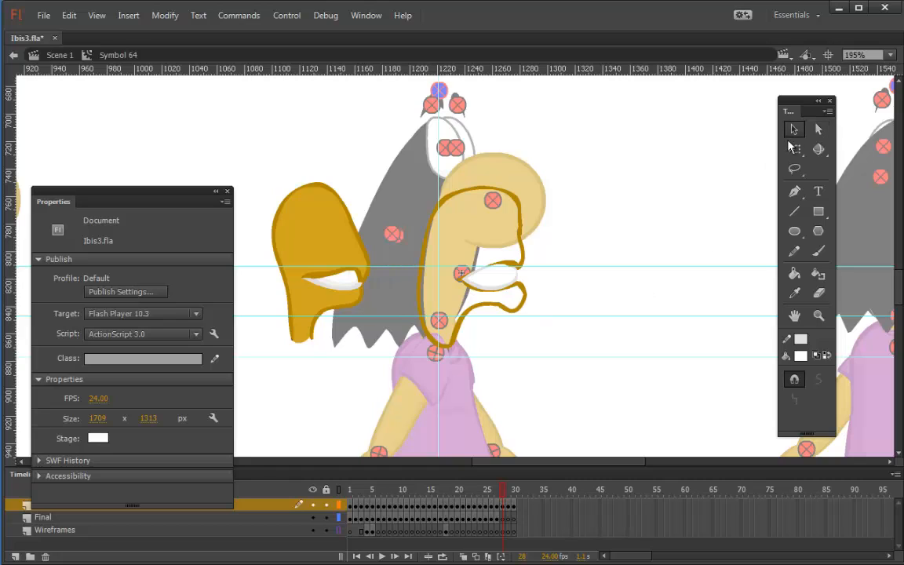
Smooth the dark ochre head outline and reshape the curve of the lower lip and chin.
left_click(520, 313)
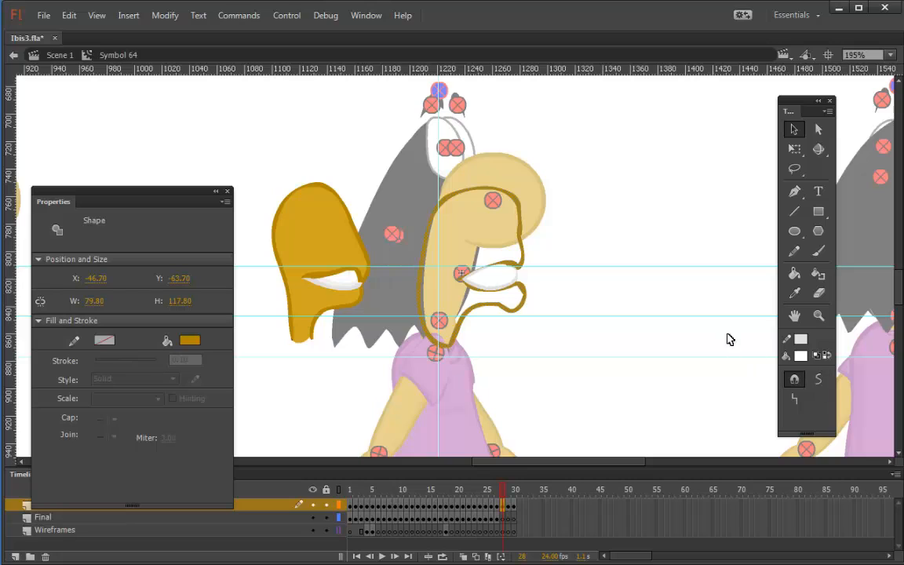
left_click(817, 379)
left_click(624, 303)
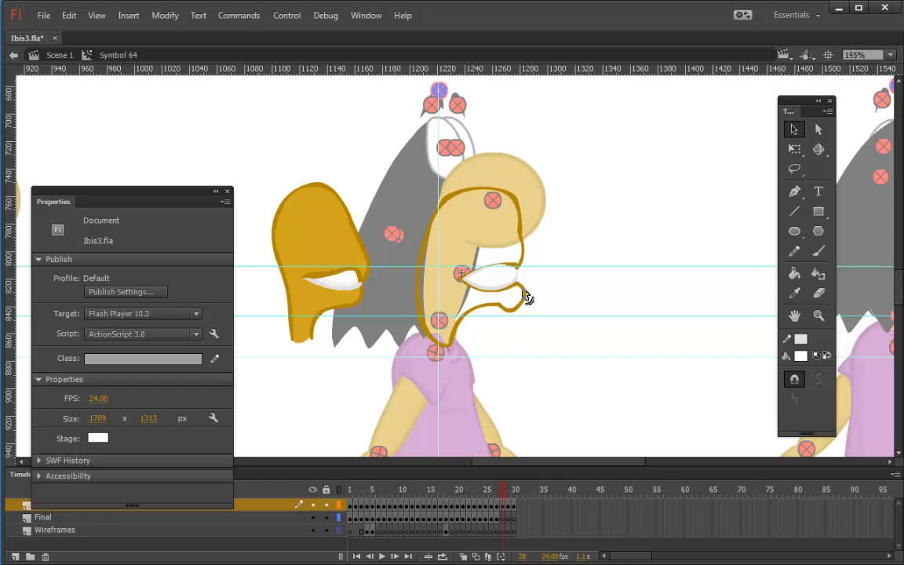
left_click_drag(527, 301, 517, 318)
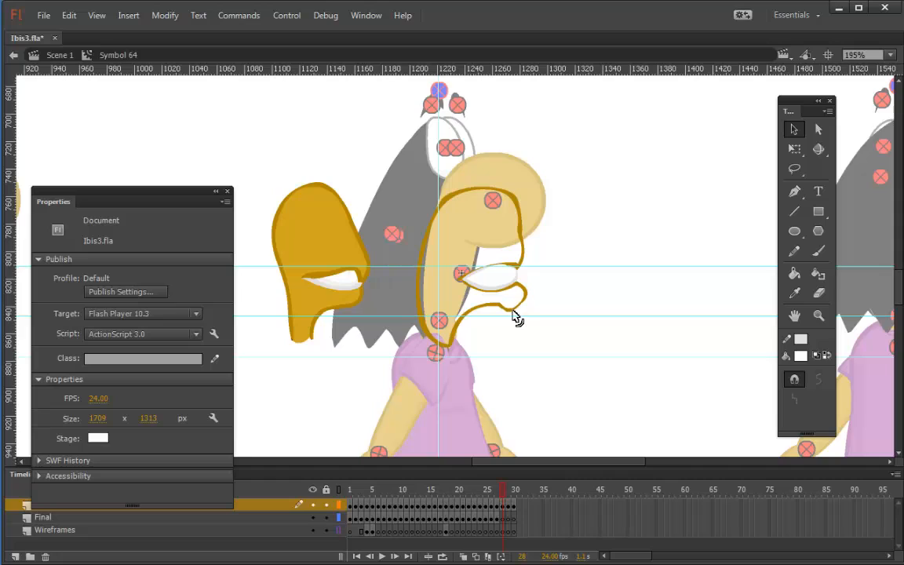
Sample the reference head's golden ochre as fill colour and fill the new head with the Paint Bucket.
left_click(800, 356)
left_click(284, 225)
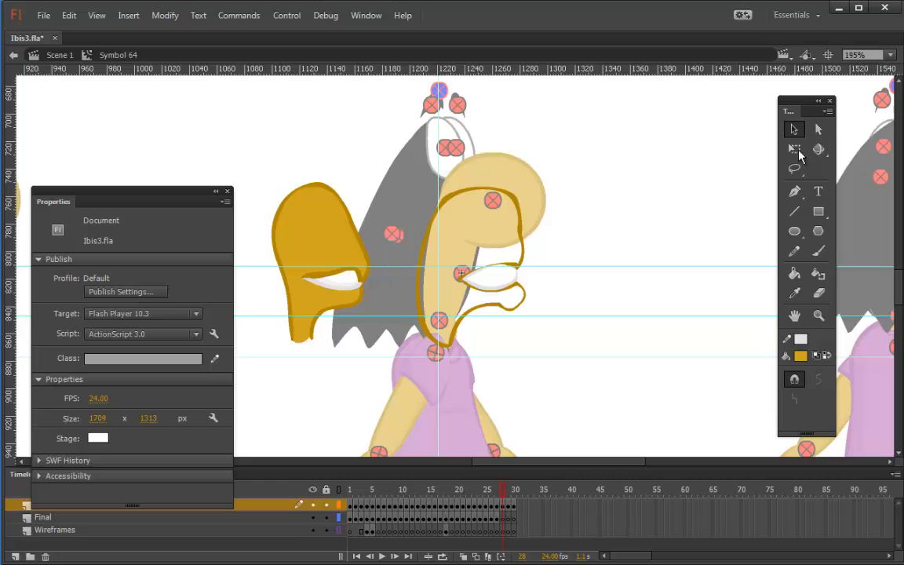
left_click(794, 273)
left_click(479, 231)
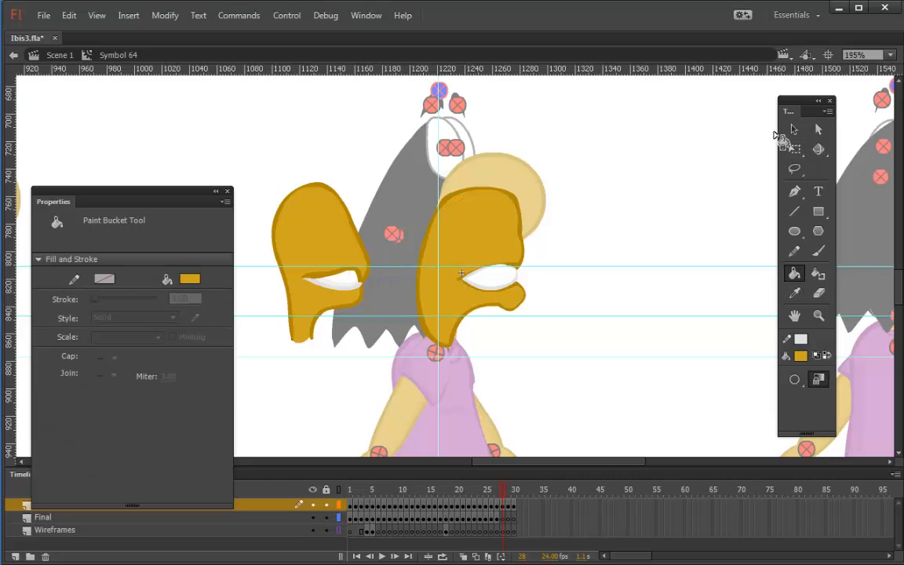
Warp the whole new head with the Envelope transform, pulling in the forehead, mouth front and chin and lowering the mouth slightly.
left_click(793, 130)
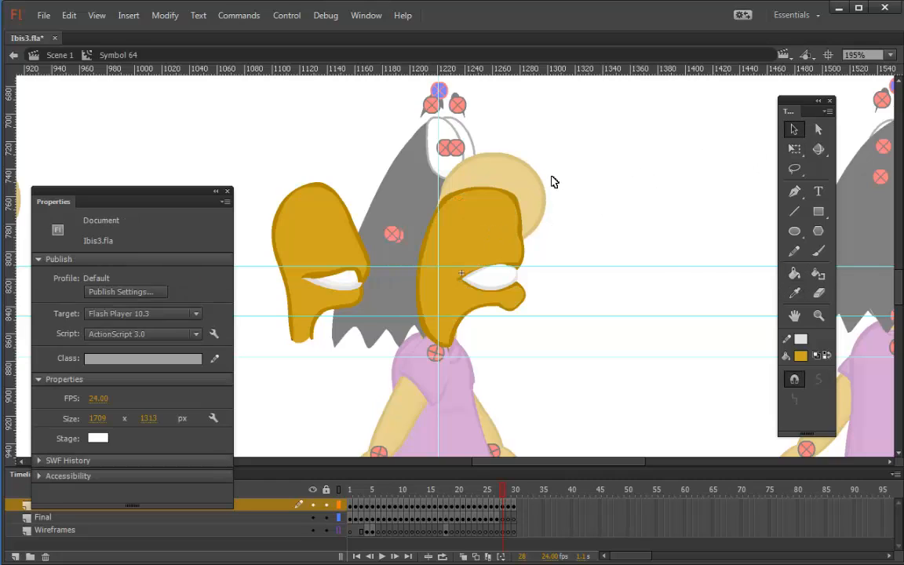
left_click_drag(560, 165, 428, 355)
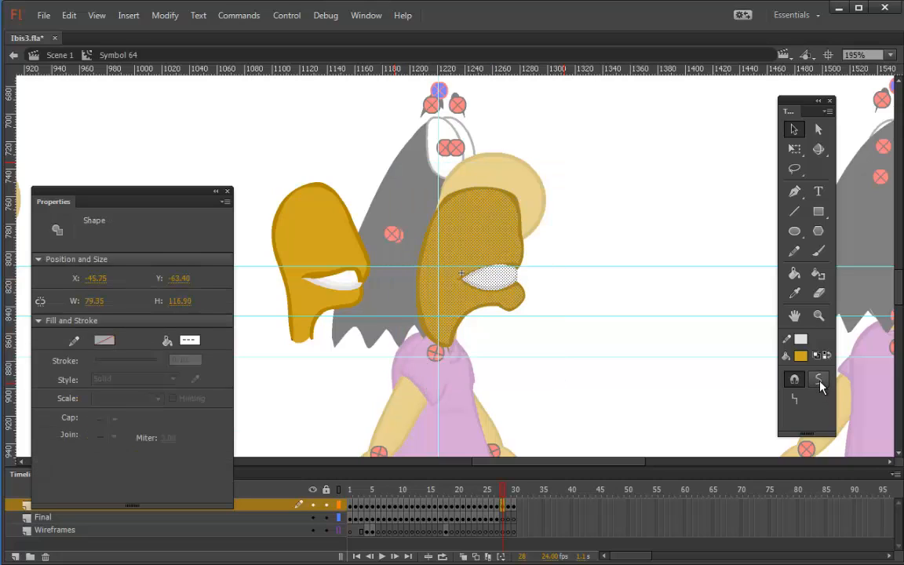
left_click(794, 149)
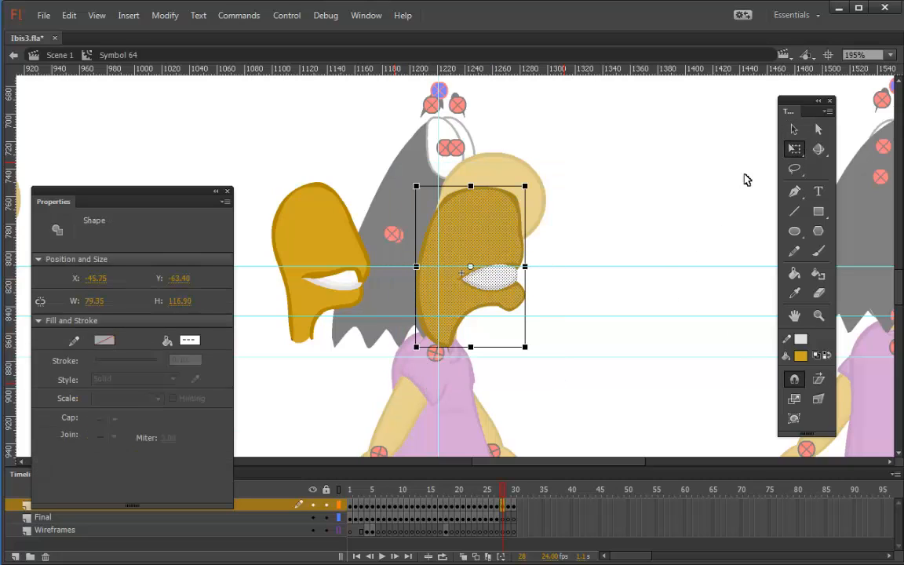
left_click(794, 418)
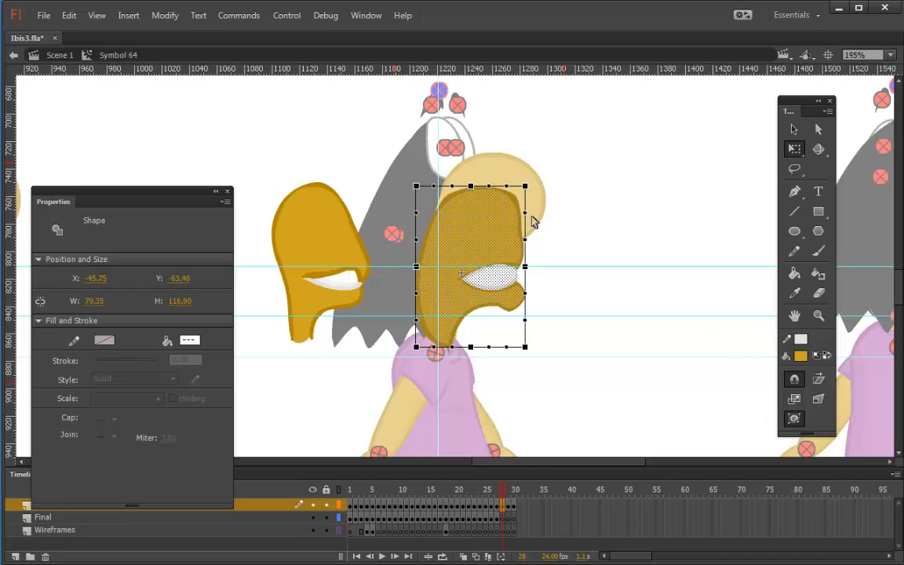
left_click_drag(524, 212, 508, 220)
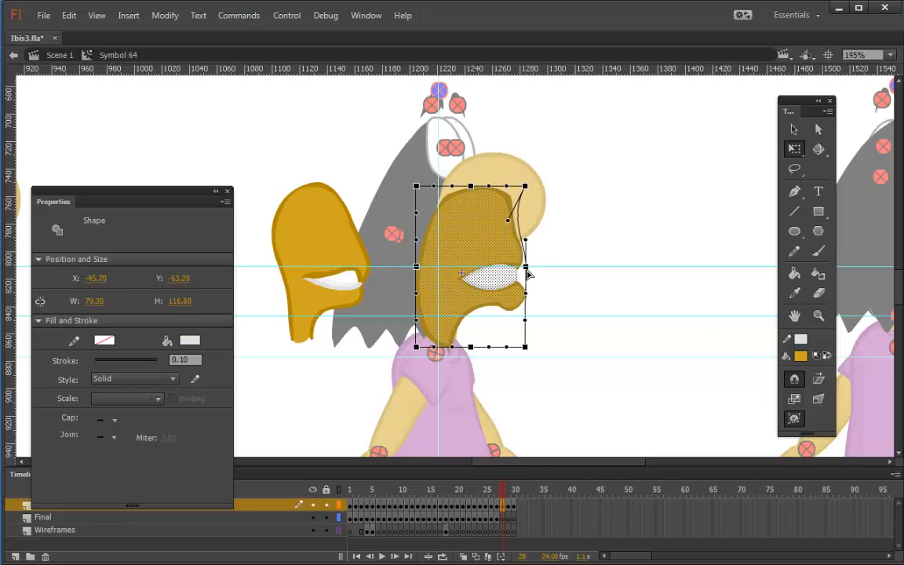
left_click_drag(527, 274, 522, 272)
left_click_drag(526, 345, 472, 345)
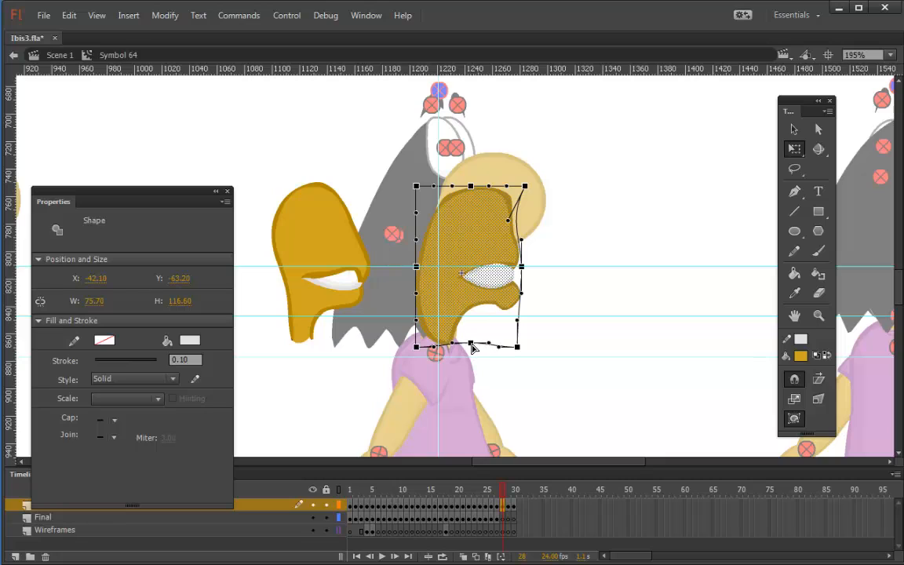
left_click_drag(521, 265, 521, 274)
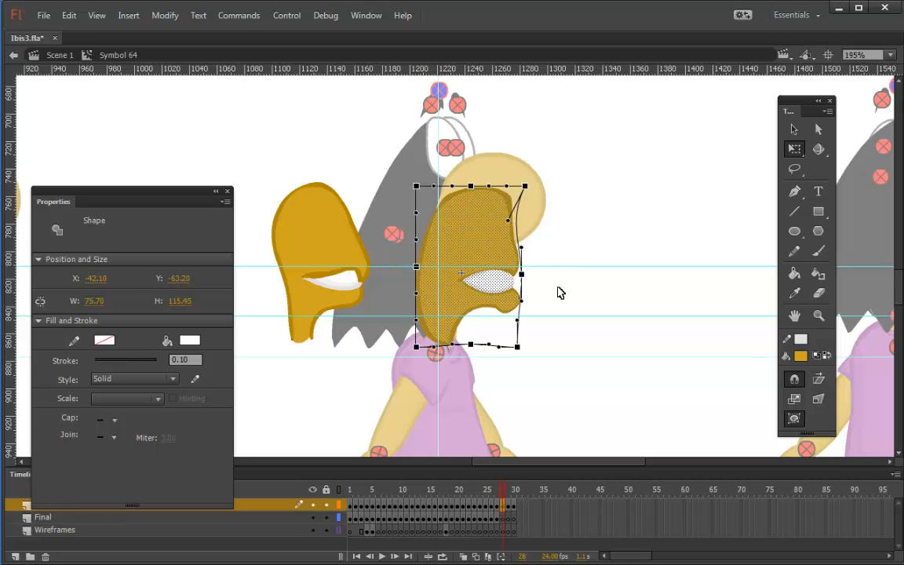
left_click(560, 293)
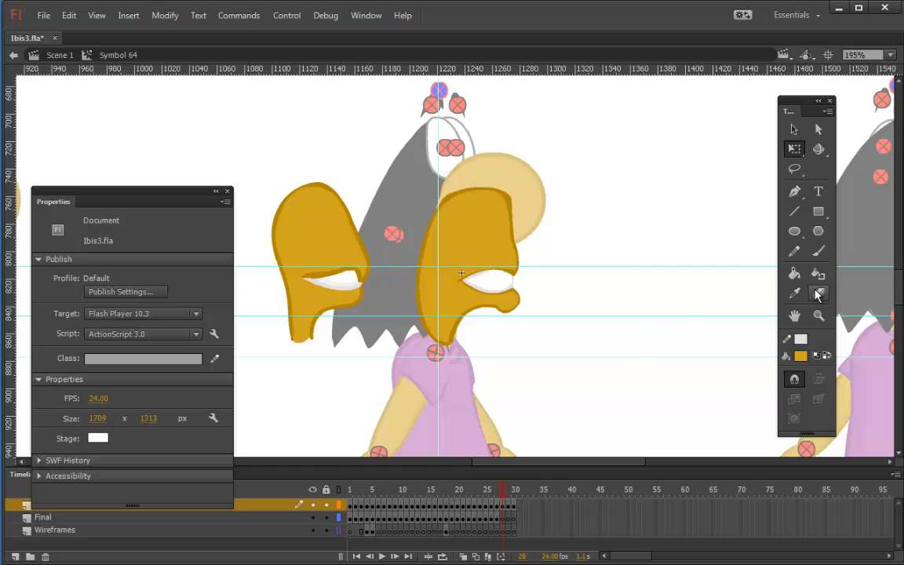
Trim the bottom edge of the new head's neck with the Eraser.
key("e")
mouse_move(414, 328)
left_mouse_down()
mouse_move(388, 308)
mouse_move(409, 309)
mouse_move(392, 313)
mouse_move(454, 345)
left_mouse_up()
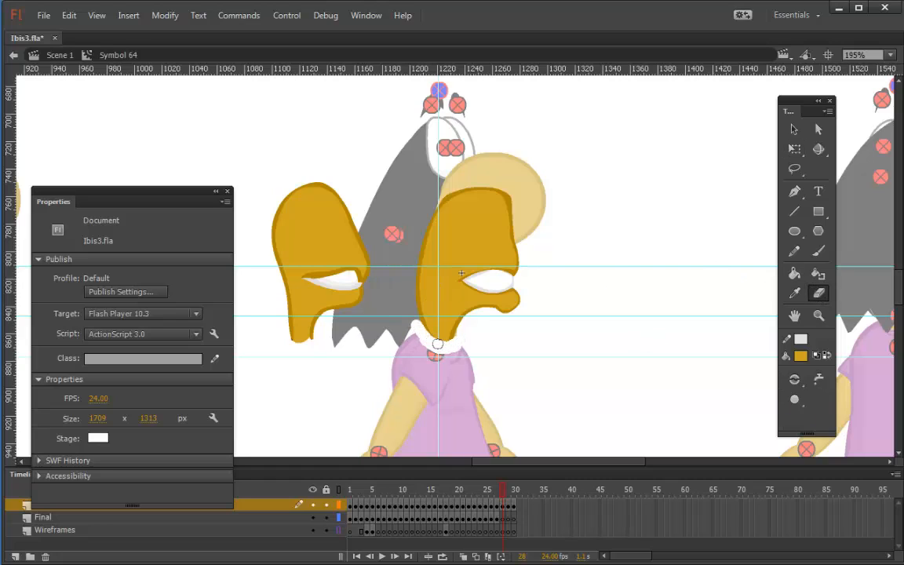
key("ctrl+z")
key("ctrl+z")
key("ctrl+z")
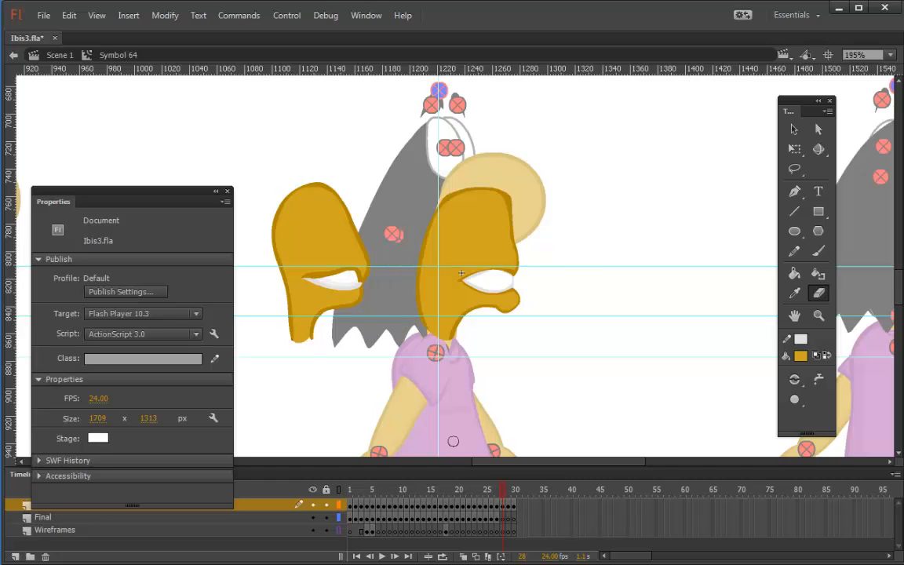
Cut the new head drawing on frame 28 and paste it in place on the Final layer.
left_click(504, 518)
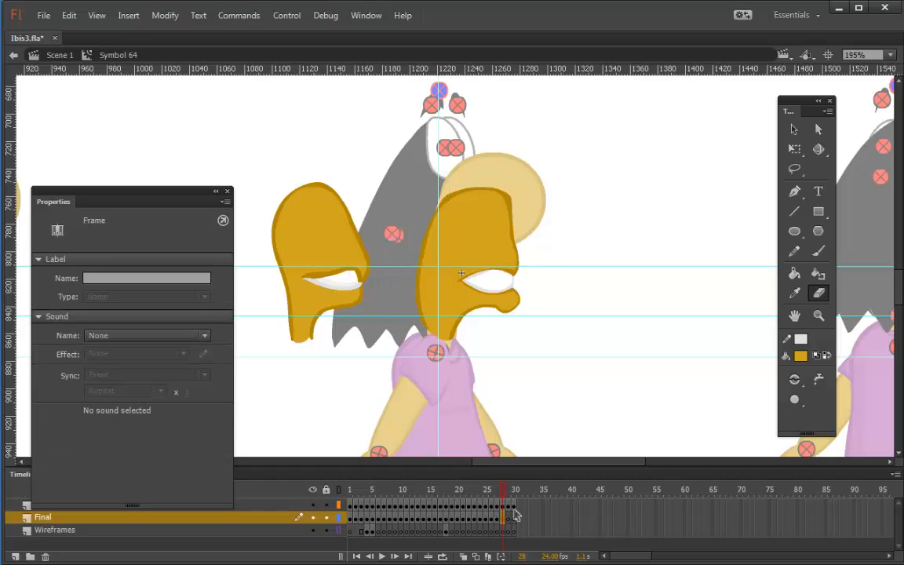
left_click(794, 130)
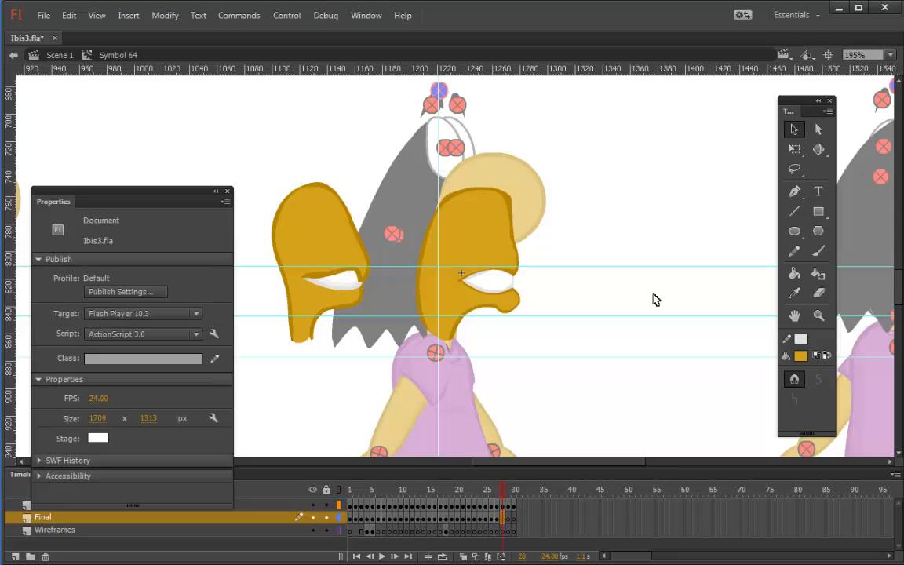
left_click(503, 506)
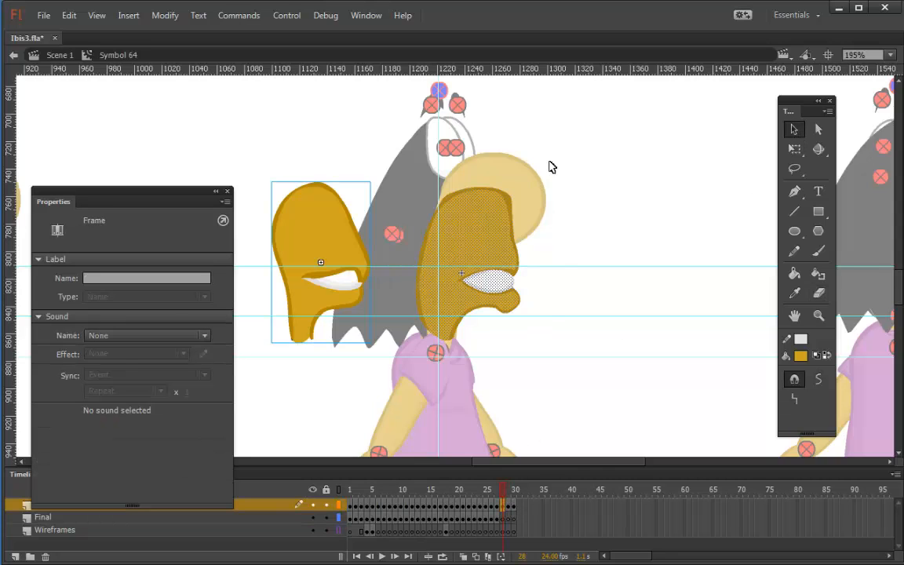
left_click_drag(548, 163, 405, 390)
right_click(493, 244)
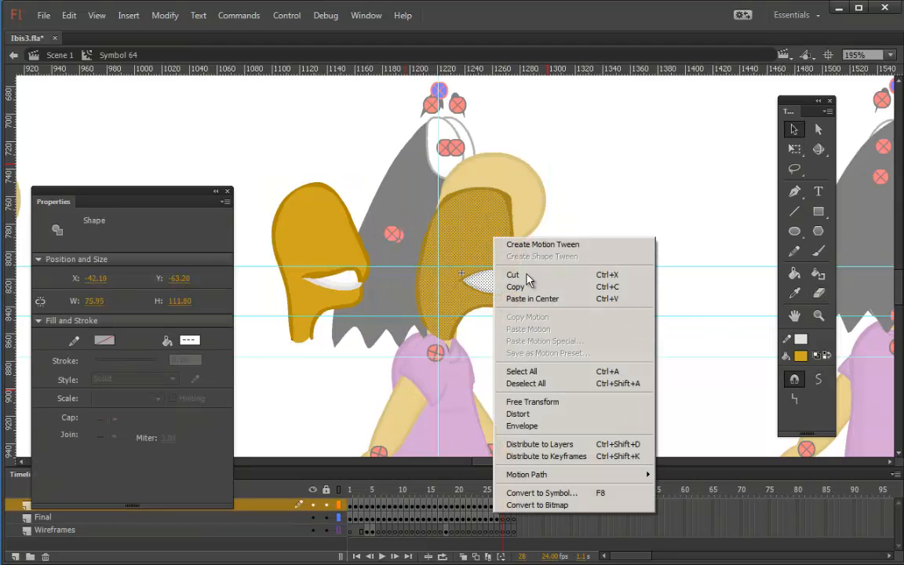
left_click(518, 275)
left_click(503, 519)
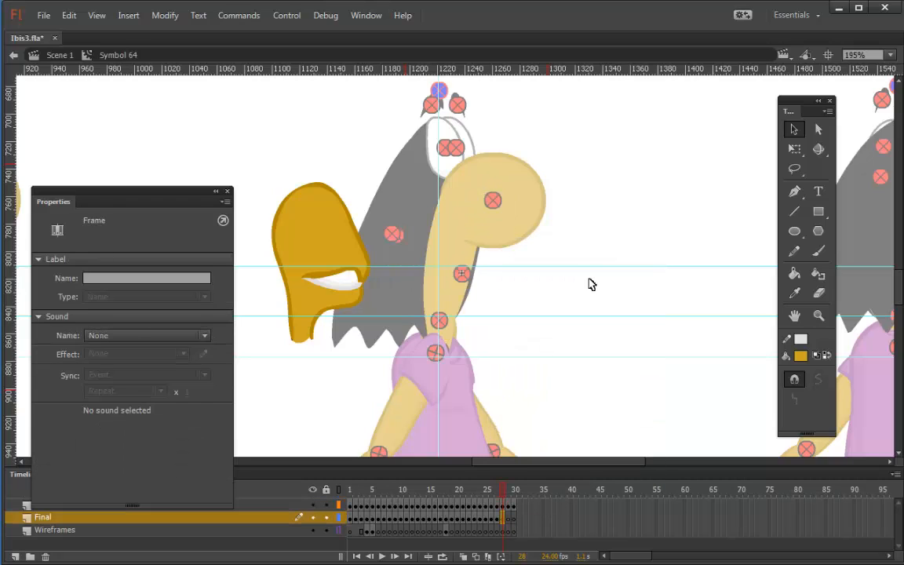
right_click(590, 282)
left_click(647, 325)
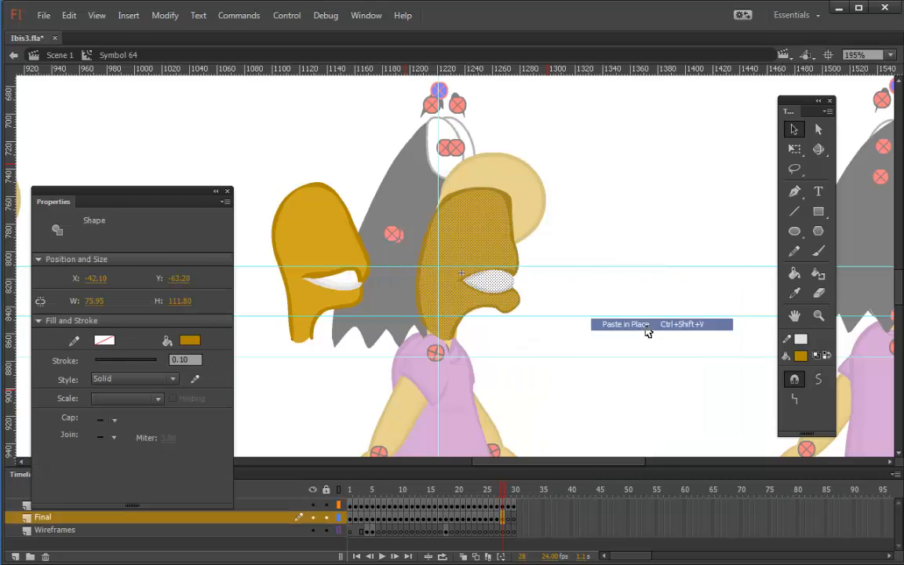
Lock the layer above Final, deselect the pasted head and go to frame 29 of the Final layer.
left_click(326, 504)
left_click(543, 397)
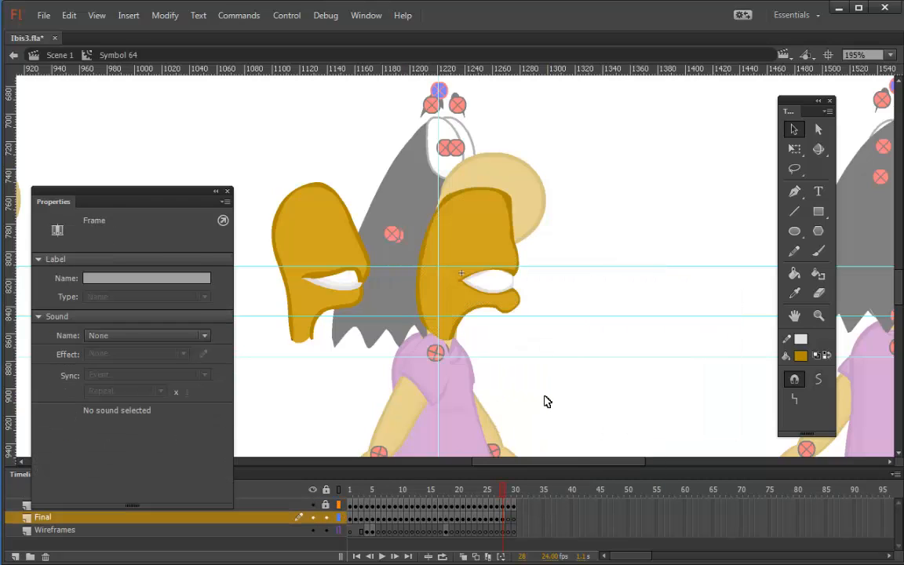
left_click(514, 518)
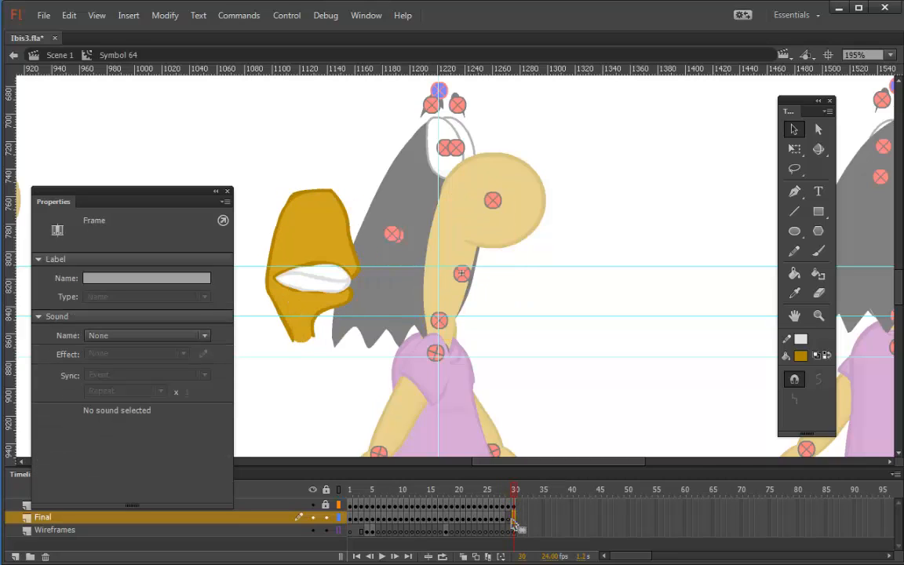
left_click(510, 518)
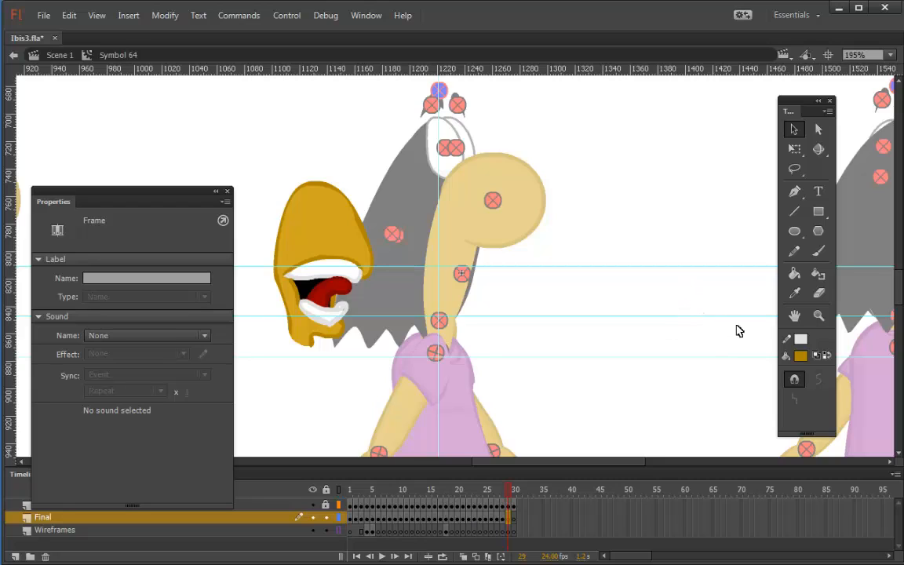
Brush the new head's dark ochre outline on frame 29, from the neck over the forehead to the open mouth and lower jaw.
left_click(820, 252)
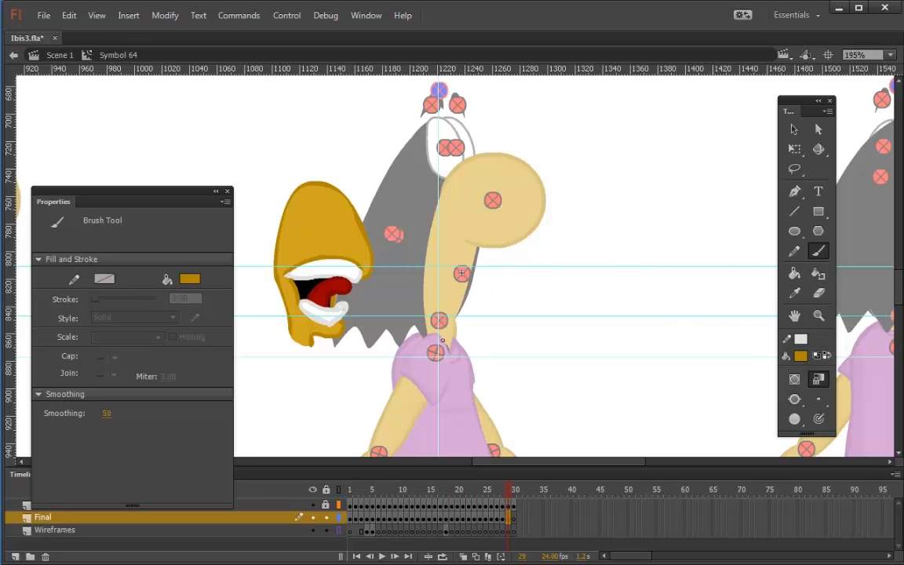
left_click_drag(451, 351, 422, 307)
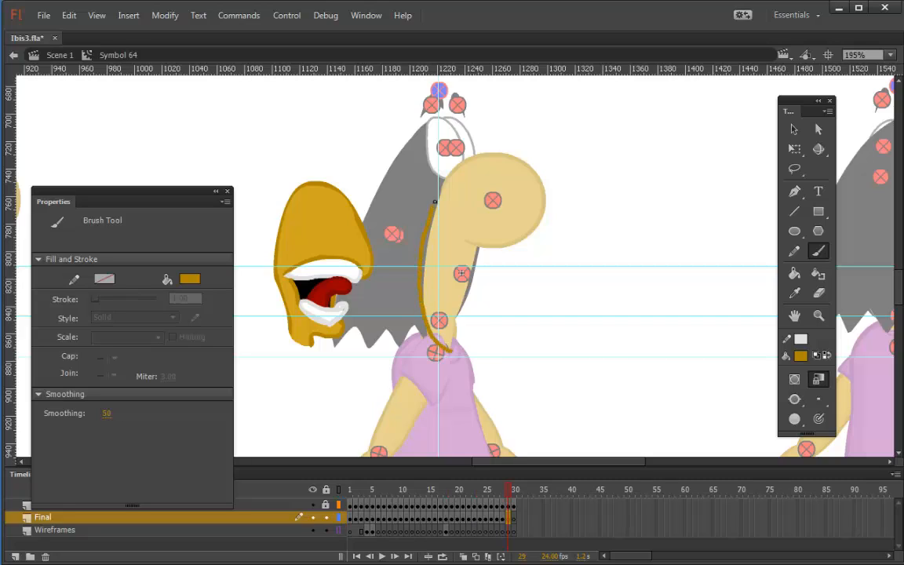
mouse_move(435, 202)
left_mouse_down()
mouse_move(454, 186)
mouse_move(484, 198)
mouse_move(507, 244)
left_mouse_up()
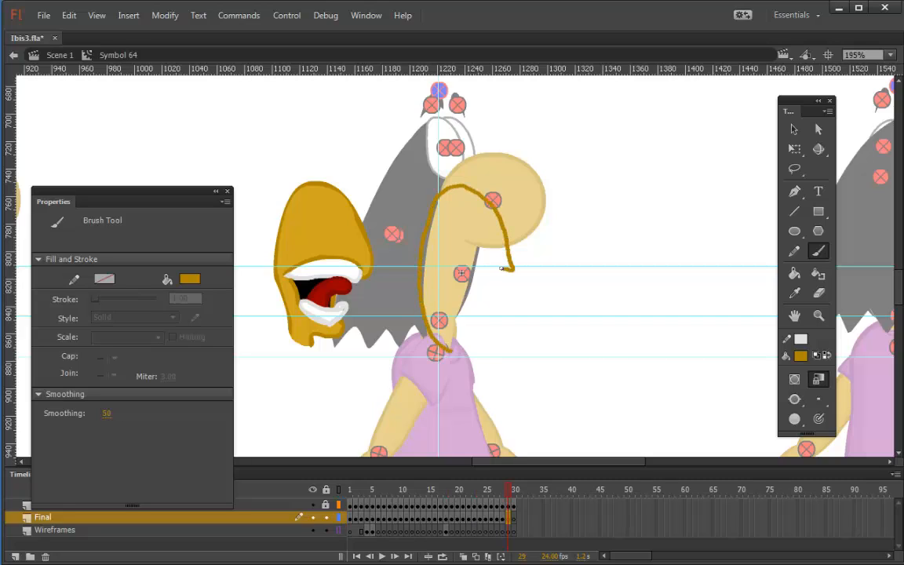
left_click_drag(461, 273, 454, 274)
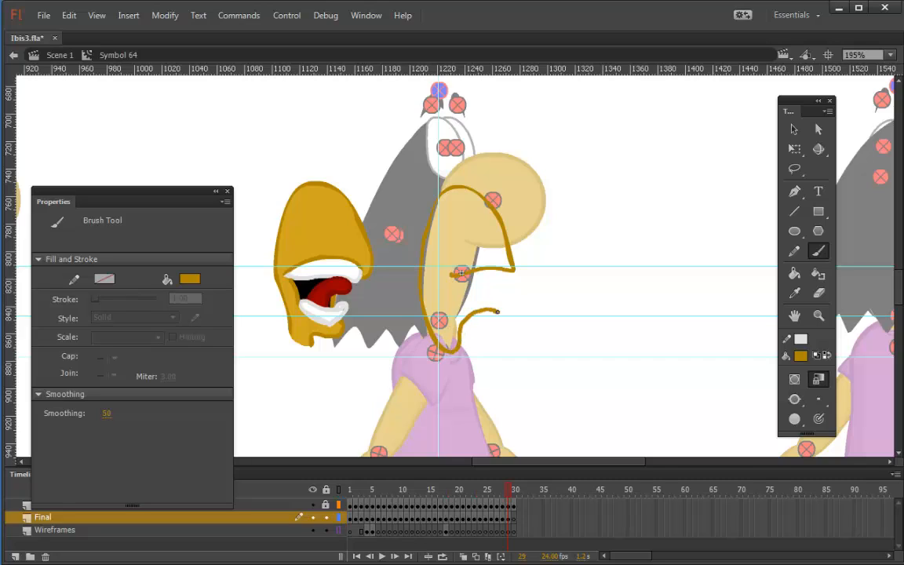
left_click_drag(497, 312, 500, 313)
key("ctrl+z")
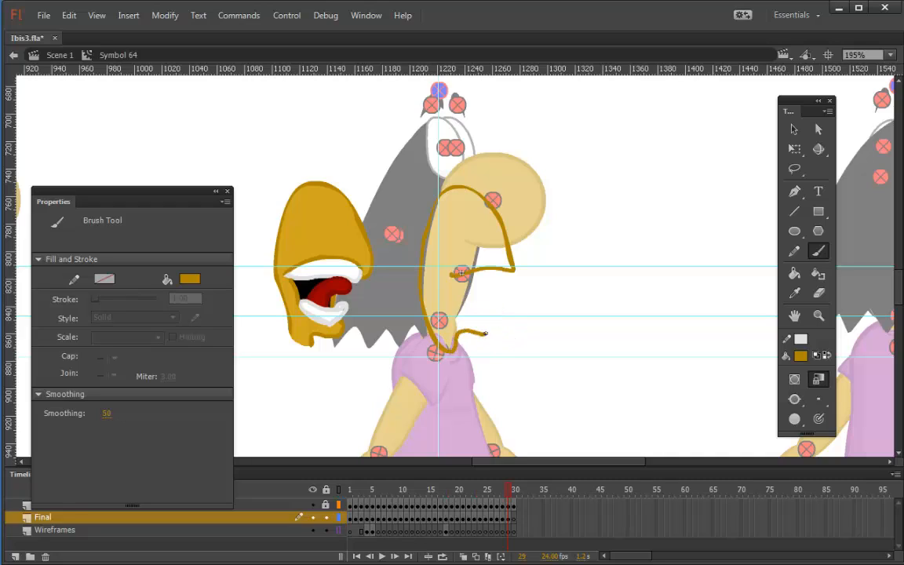
left_click_drag(490, 325, 480, 323)
Brush light grey outlines for the upper and lower teeth, and outline the tongue in the reference tongue's dark red with a different brush size.
left_click(818, 356)
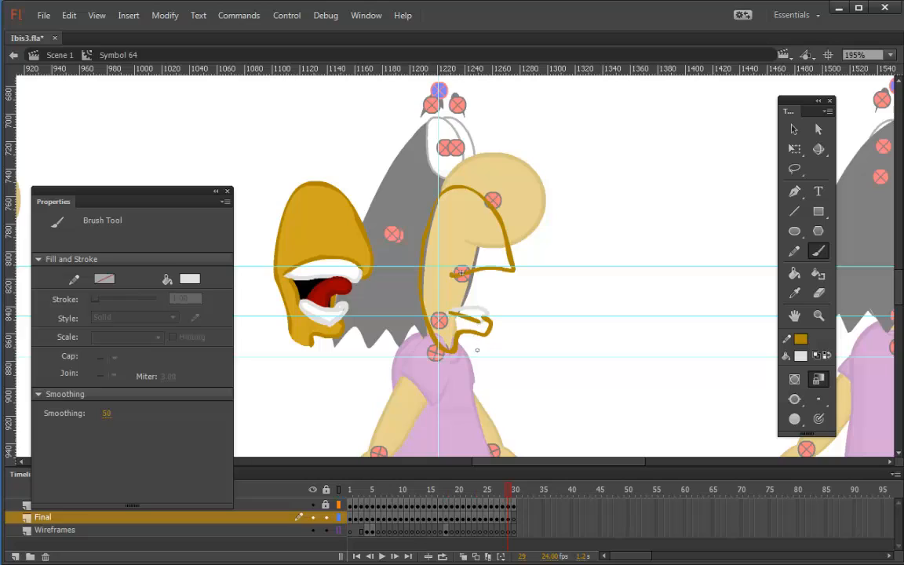
key("ctrl+z")
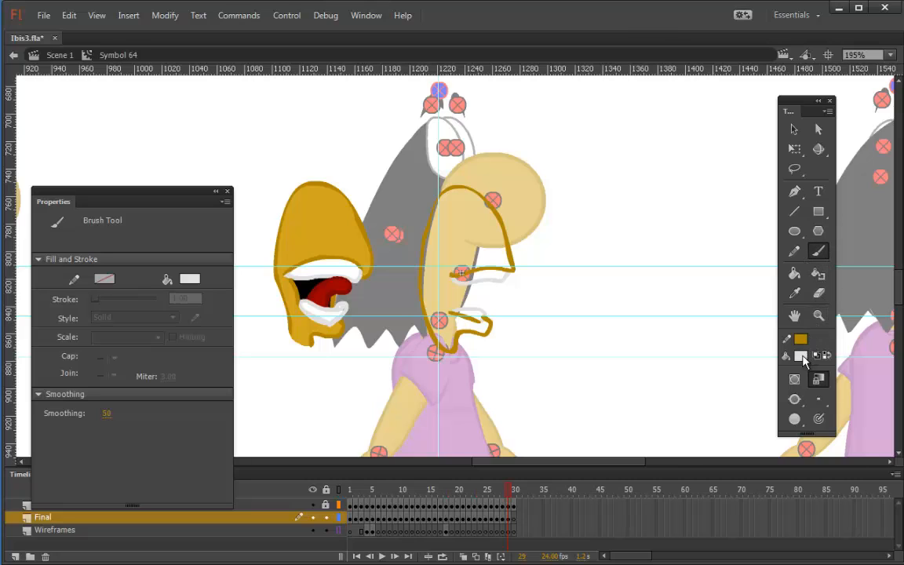
left_click(800, 356)
left_click(314, 289)
left_click(818, 399)
left_click(847, 399)
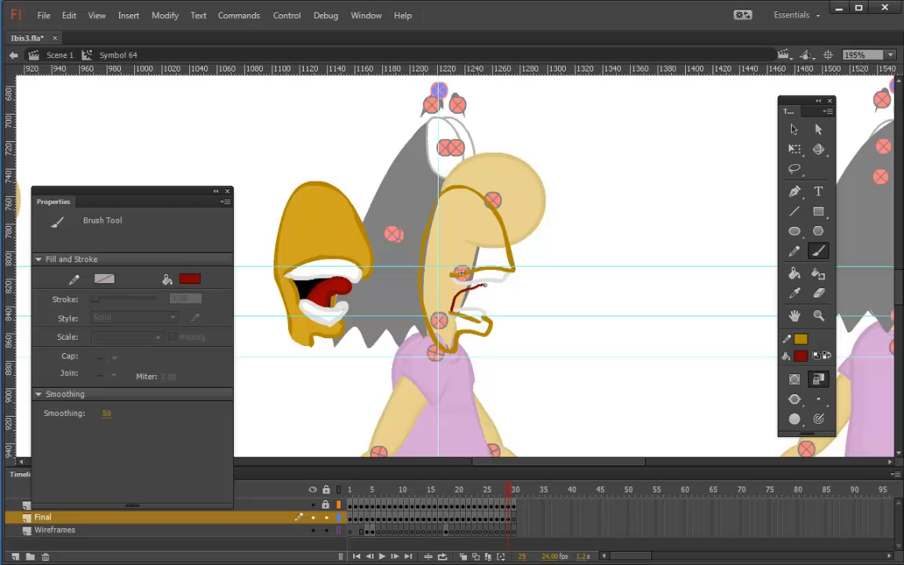
left_click_drag(465, 301, 465, 300)
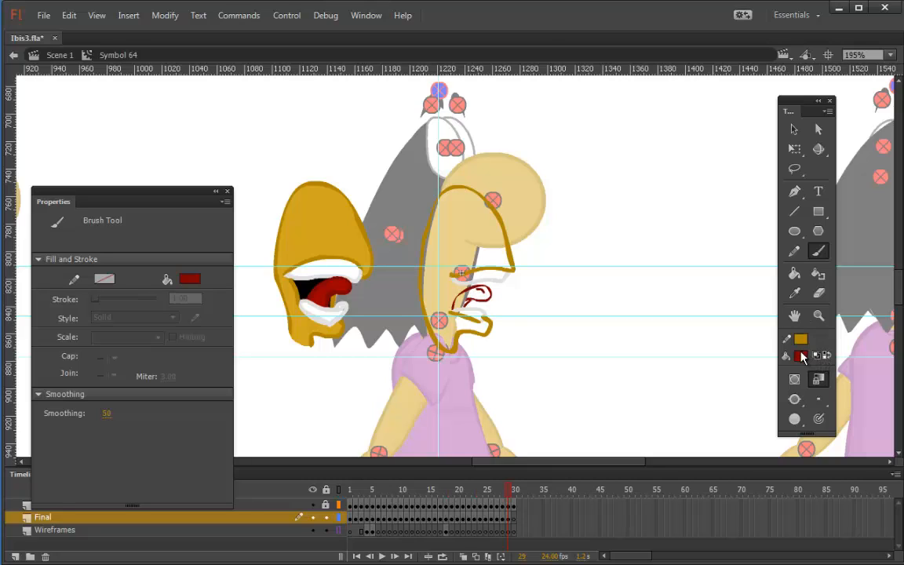
Sample the brighter red of the reference tongue and fill the new tongue with the Paint Bucket.
left_click(800, 356)
left_click(800, 355)
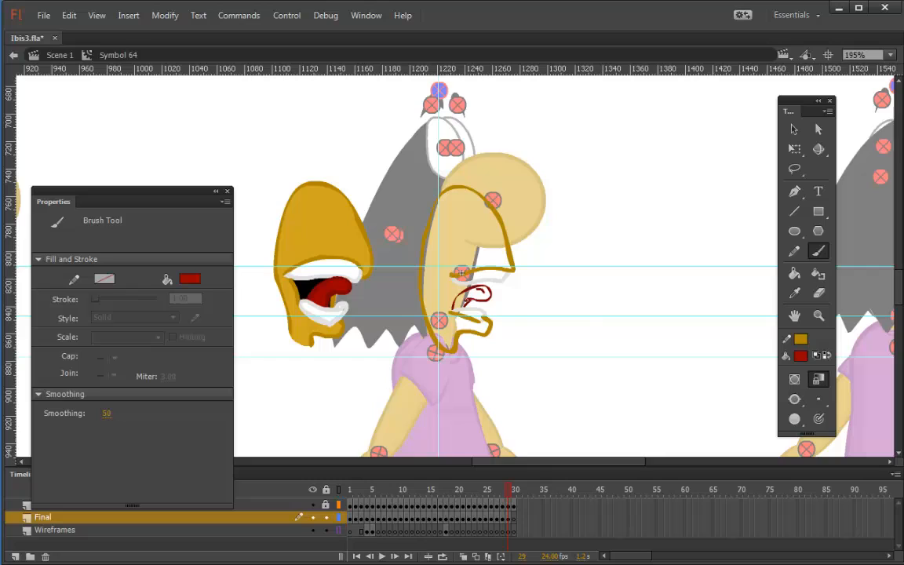
left_click(794, 273)
left_click(468, 296)
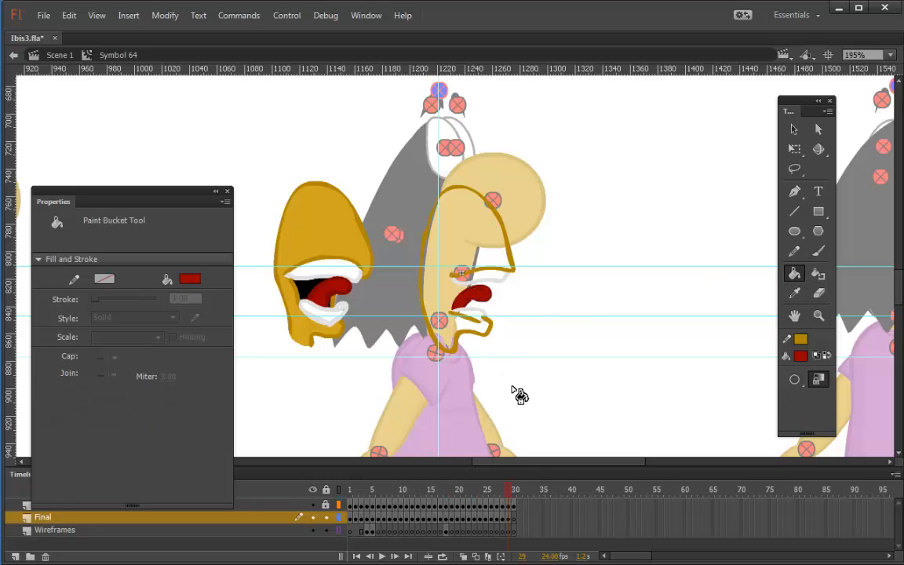
Close the back of the mouth with a dark ochre brush line and fill the space behind the tongue with black.
left_click(818, 253)
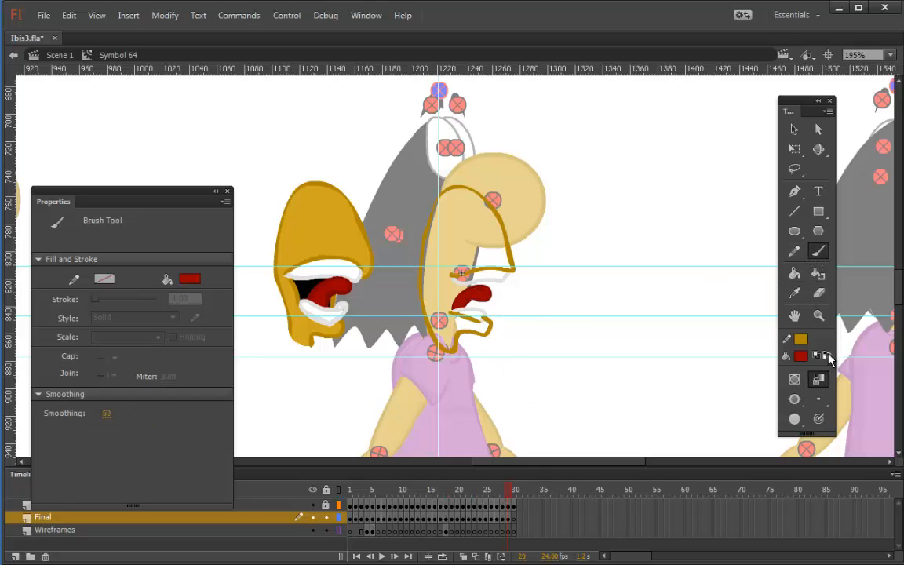
left_click(821, 356)
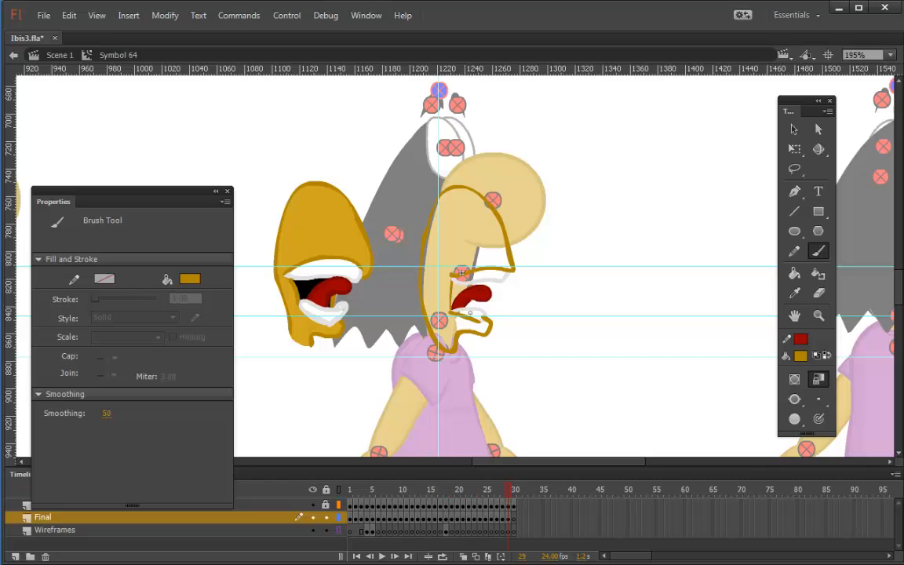
left_click(801, 355)
left_click(583, 158)
left_click(794, 273)
left_click(468, 306)
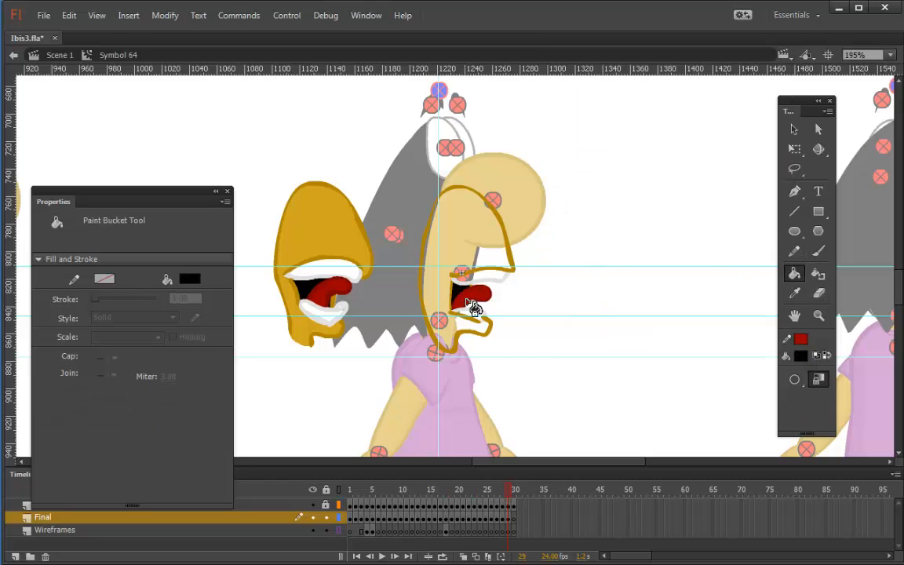
Sample the reference head's golden ochre as fill colour and fill the new open-mouthed head.
left_click(802, 356)
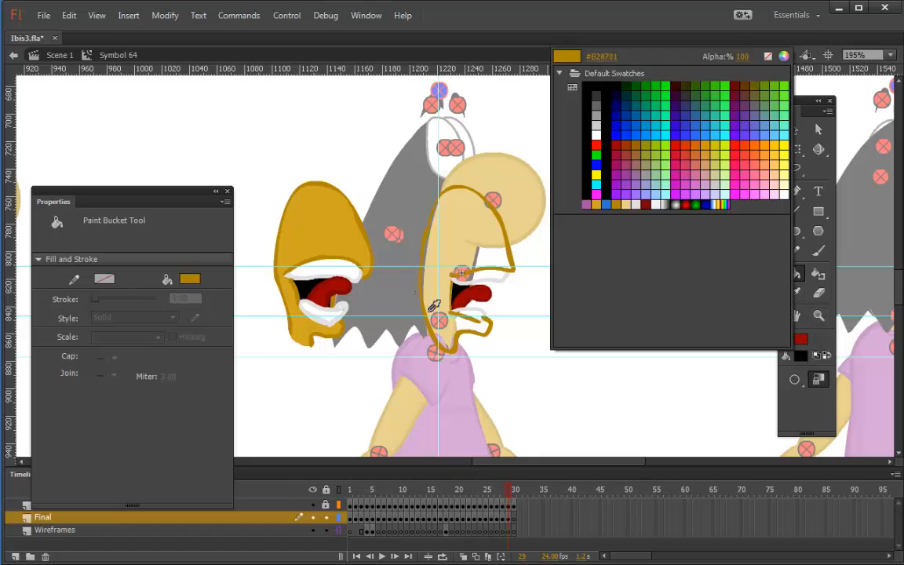
left_click(356, 254)
left_click(468, 259)
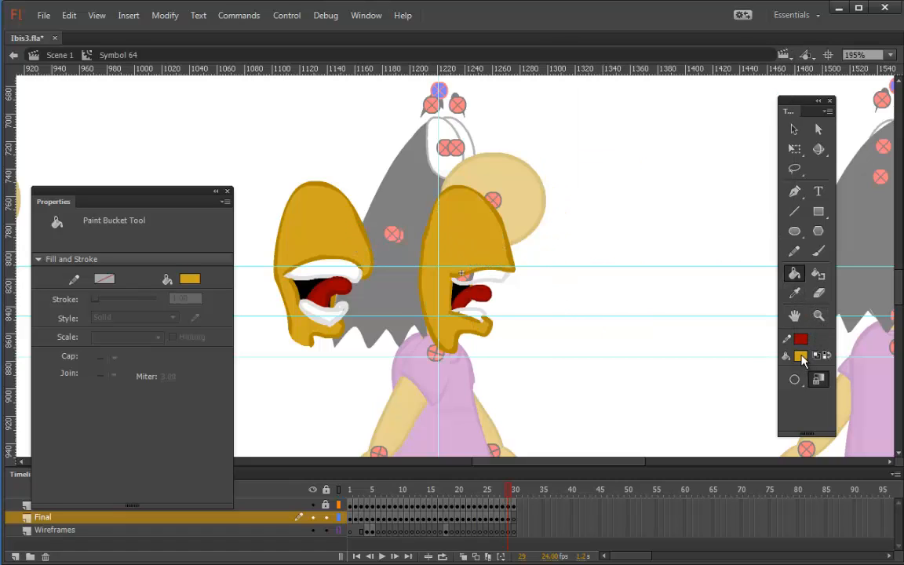
Set the fill colour to white and fill the new head's teeth.
left_click(801, 356)
left_click(512, 308)
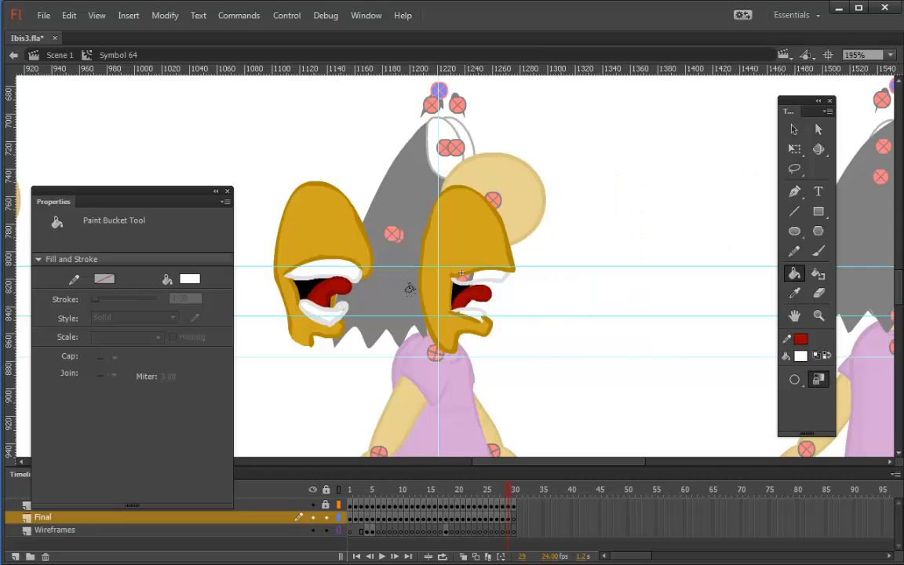
left_click(484, 282)
Select the whole new head drawing on frame 29 and smooth its shapes.
key("v")
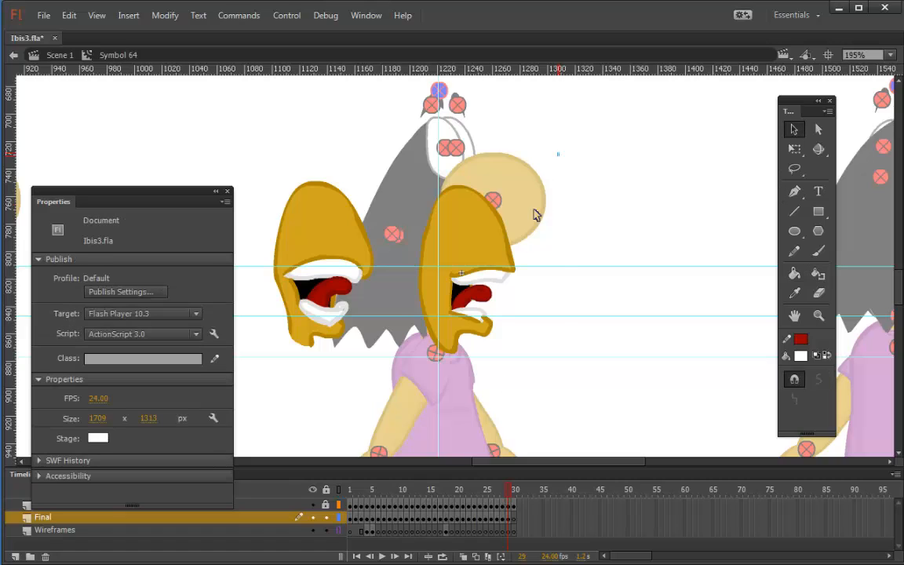
left_click_drag(559, 153, 408, 390)
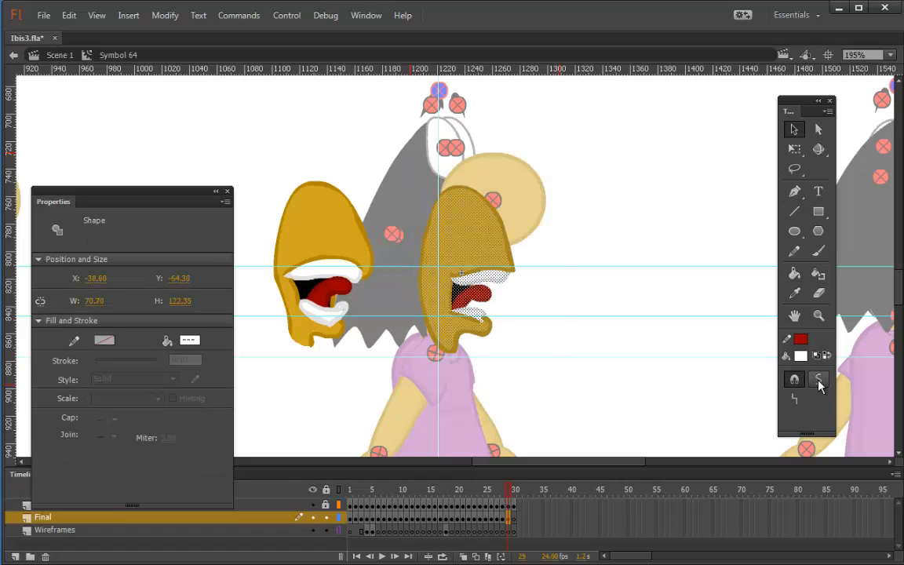
left_click(597, 274)
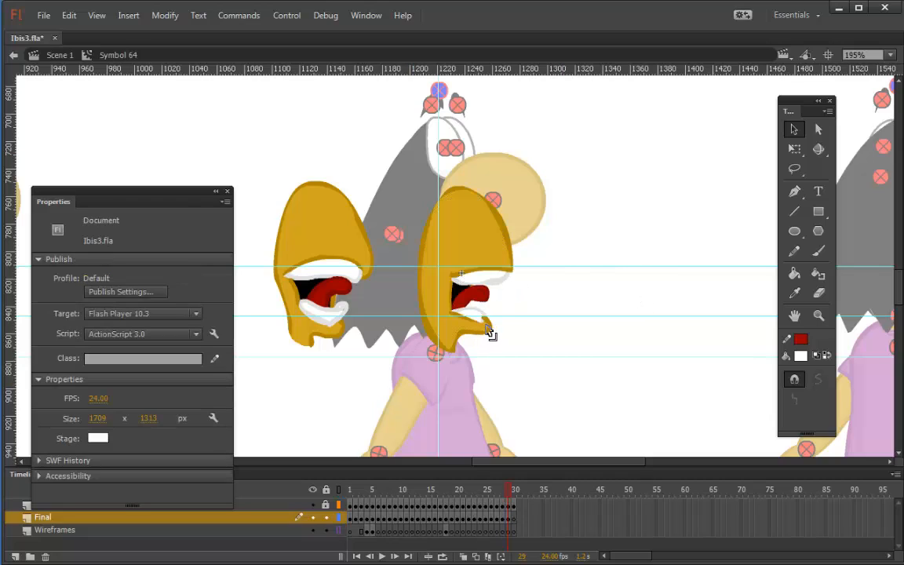
Reshape the lower lip tip, bending the ochre shading and the white and grey tooth edges into clean curves.
left_click_drag(504, 313, 466, 351)
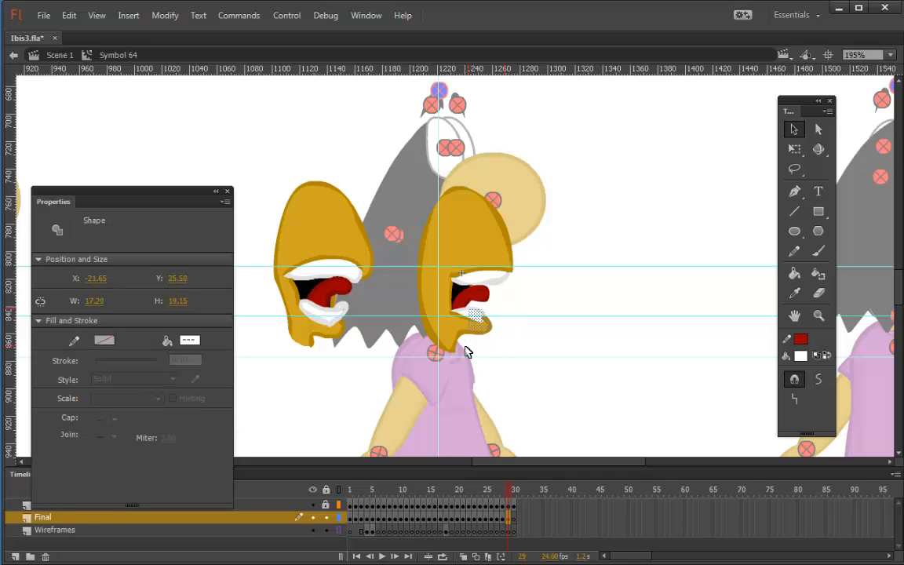
scroll(465, 352, "up", 5)
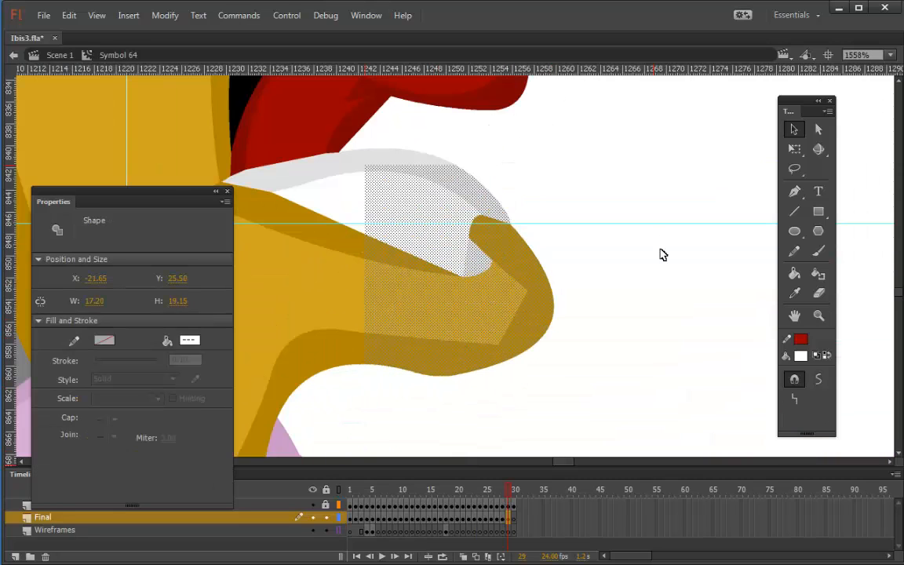
left_click(663, 254)
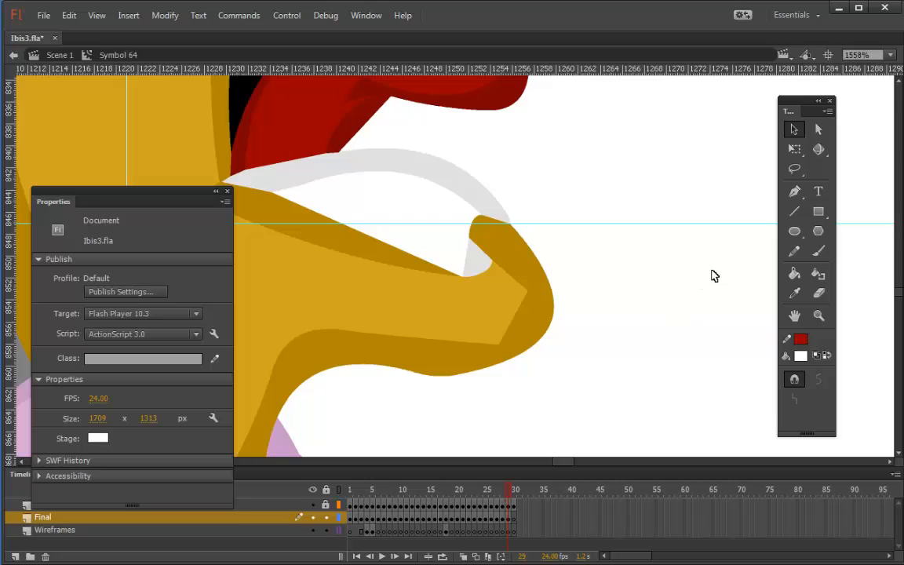
left_click_drag(469, 257, 519, 234)
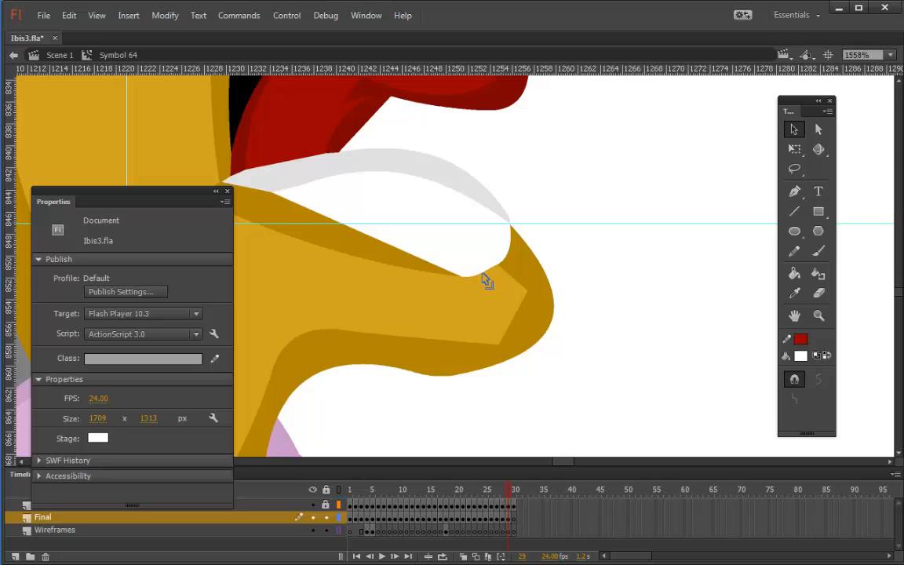
left_click_drag(540, 203, 437, 294)
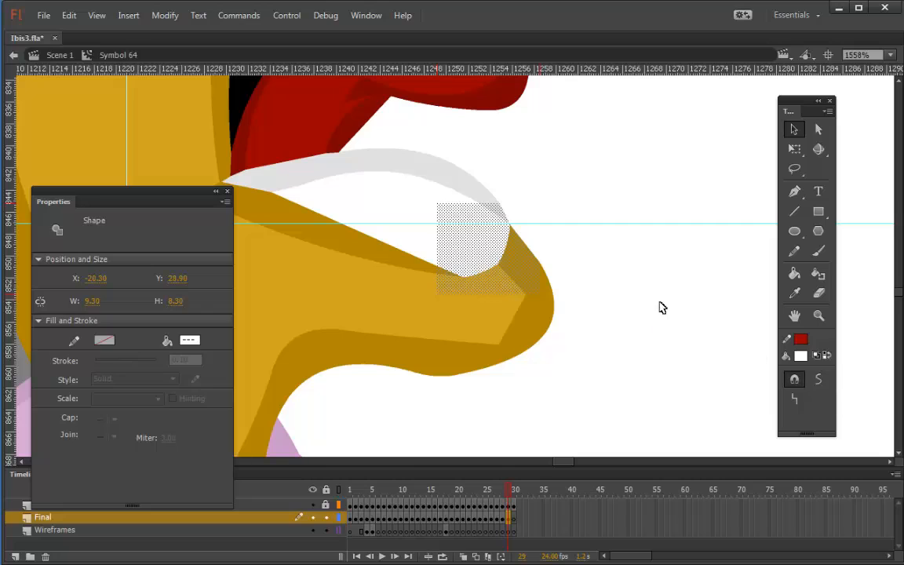
left_click(555, 288)
left_click_drag(521, 329, 524, 319)
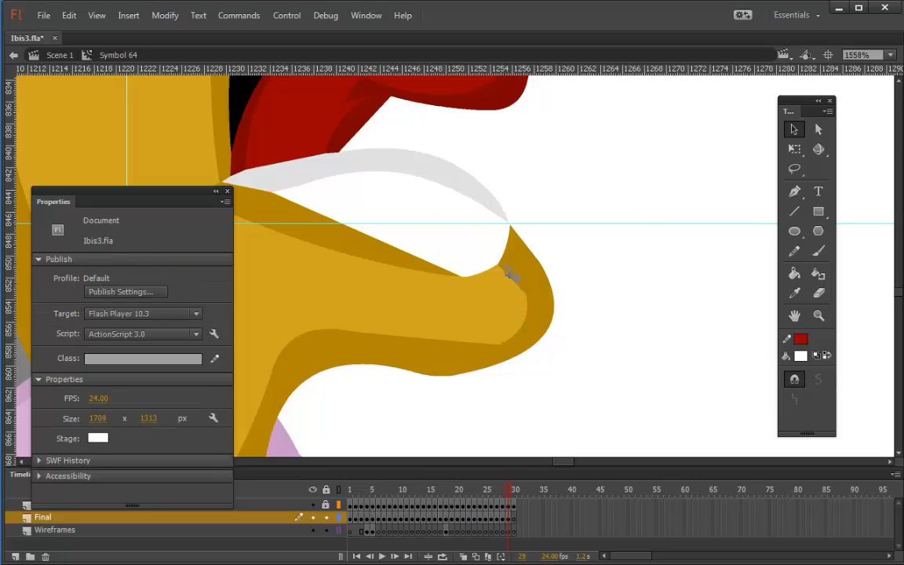
mouse_move(510, 275)
left_mouse_down()
mouse_move(505, 262)
mouse_move(484, 278)
mouse_move(495, 284)
left_mouse_up()
mouse_move(514, 226)
left_mouse_down()
mouse_move(522, 212)
mouse_move(515, 226)
left_mouse_up()
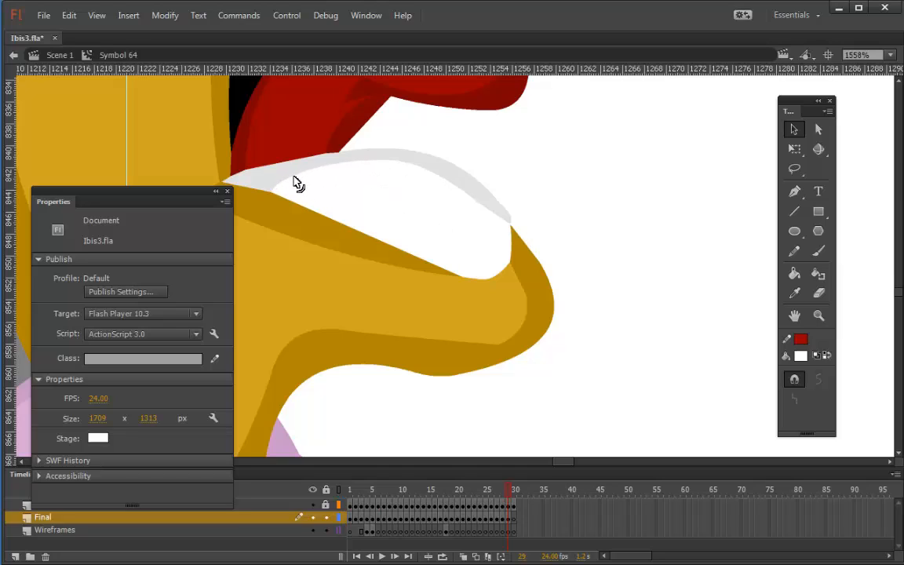
Sample the light grey of the lower teeth's outline as the fill colour.
left_click(820, 252)
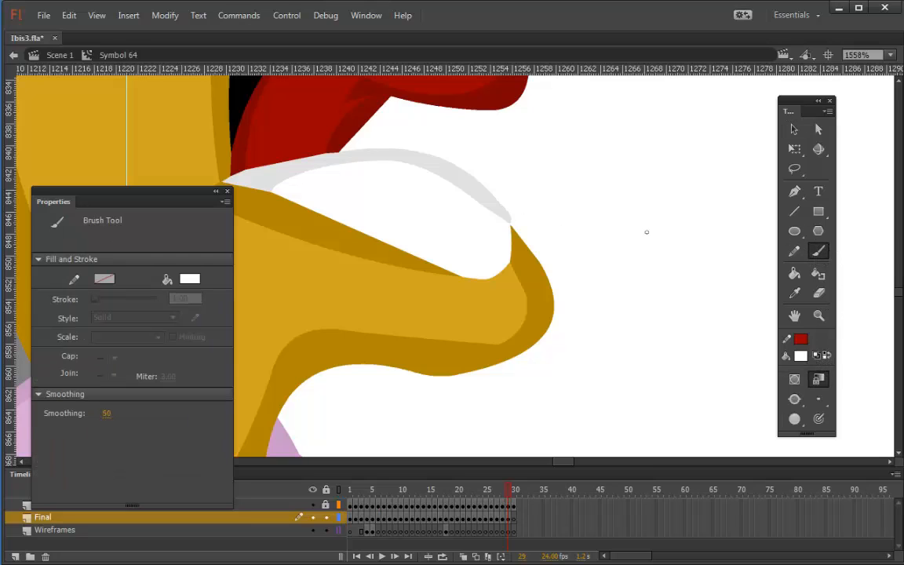
left_click(795, 294)
left_click(444, 185)
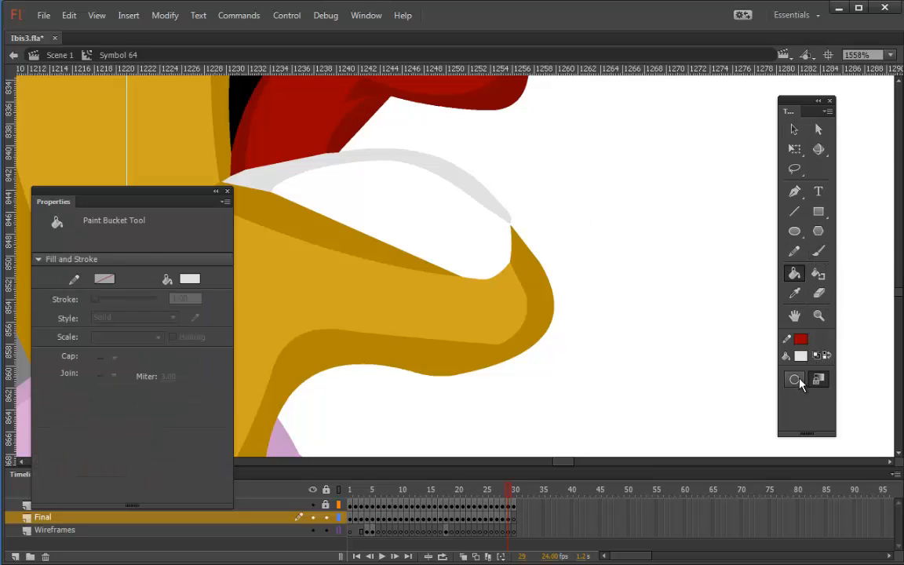
left_click(795, 379)
left_click(801, 356)
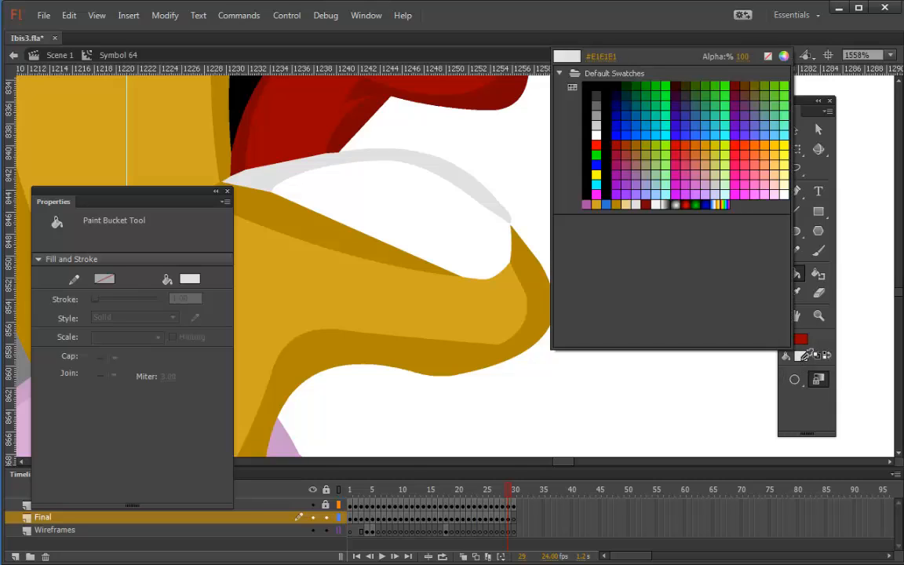
key("Escape")
left_click(796, 381)
left_click(797, 382)
Switch the brush mode and paint a light grey edge along the front and underside of the lower teeth.
left_click(818, 251)
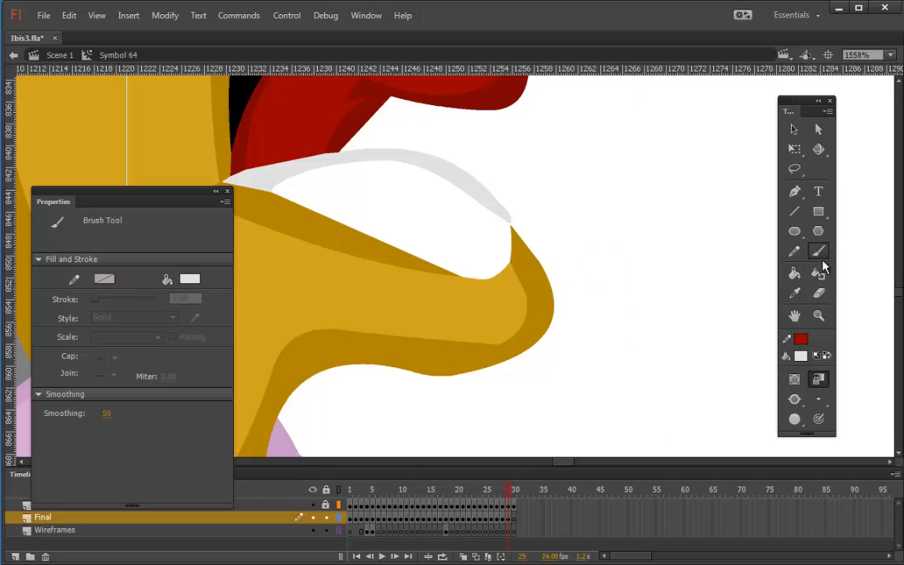
left_click(796, 399)
left_click(733, 397)
left_click_drag(510, 247, 506, 225)
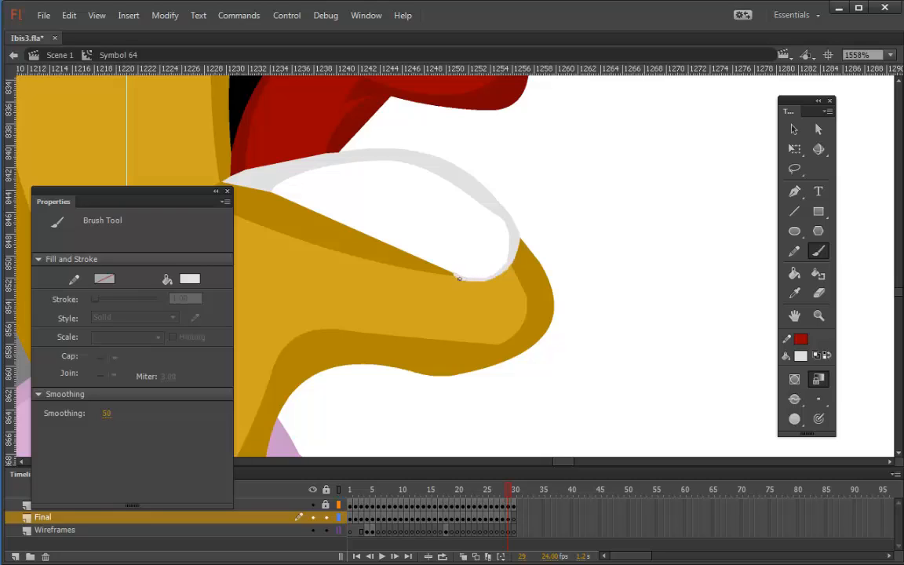
Finish the light grey edge along the underside of the lower teeth and smooth the whole grey outline shape.
left_click_drag(450, 272, 433, 252)
left_click(794, 130)
left_click(513, 260)
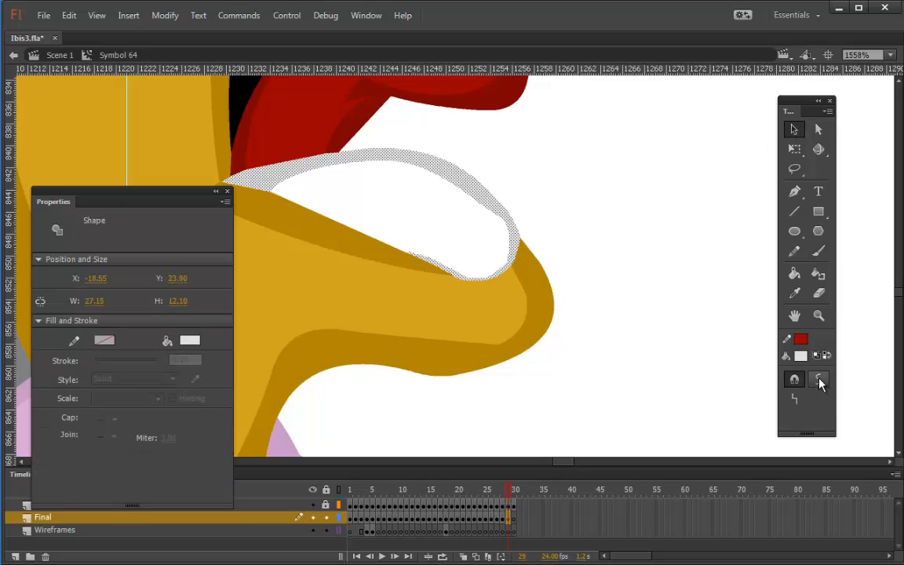
left_click(818, 379)
left_click(818, 379)
left_click(676, 267)
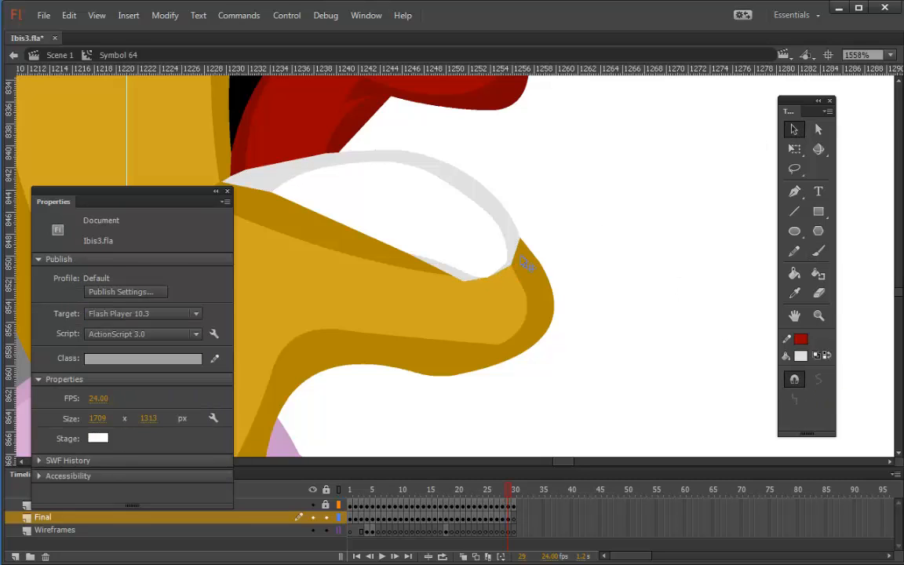
Select the lower lip tip with the adjoining tooth edge and smooth its curves.
left_click(794, 131)
left_click_drag(551, 380, 449, 265)
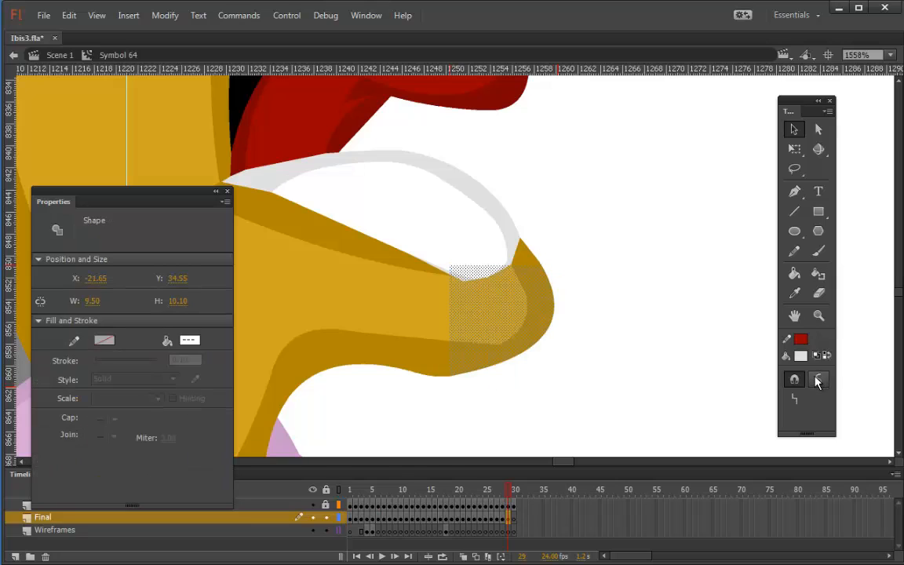
left_click(636, 318)
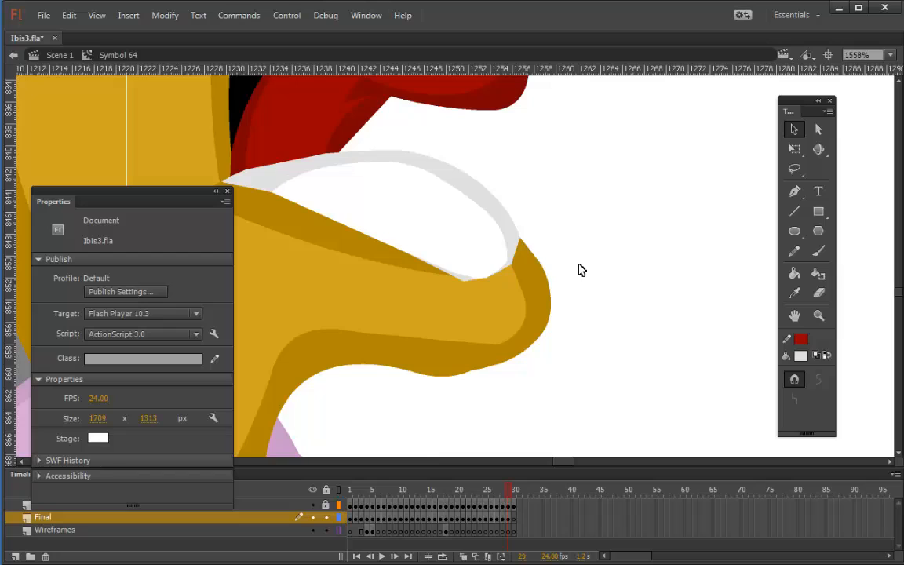
key("ctrl+minus")
key("ctrl+minus")
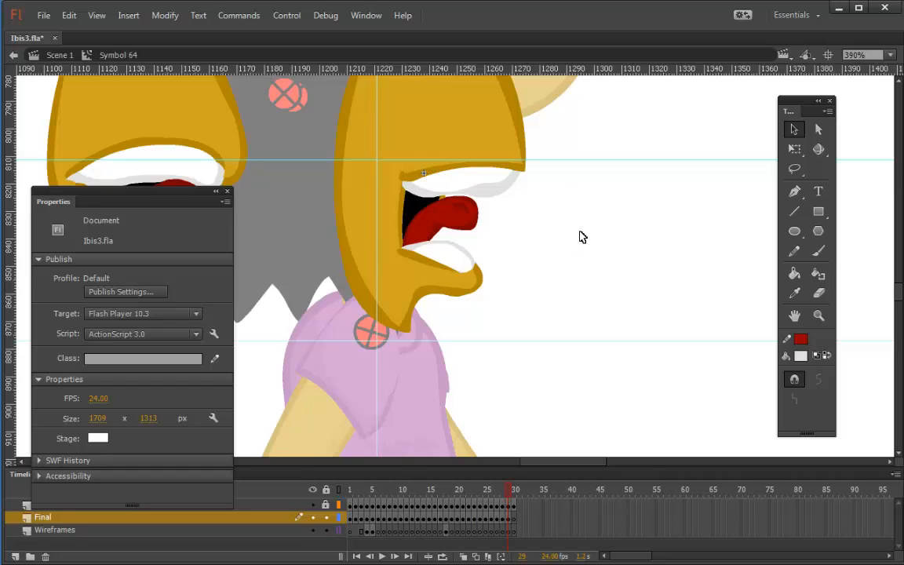
Go to frame 30 and set the Brush fill colour to the light grey of the reference head's teeth.
key("period")
key("comma")
key("period")
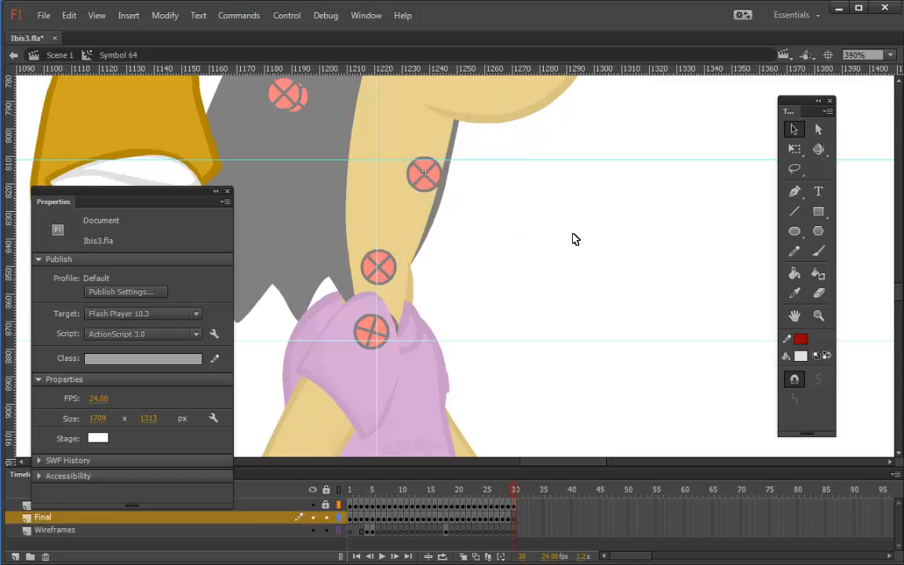
left_click(227, 191)
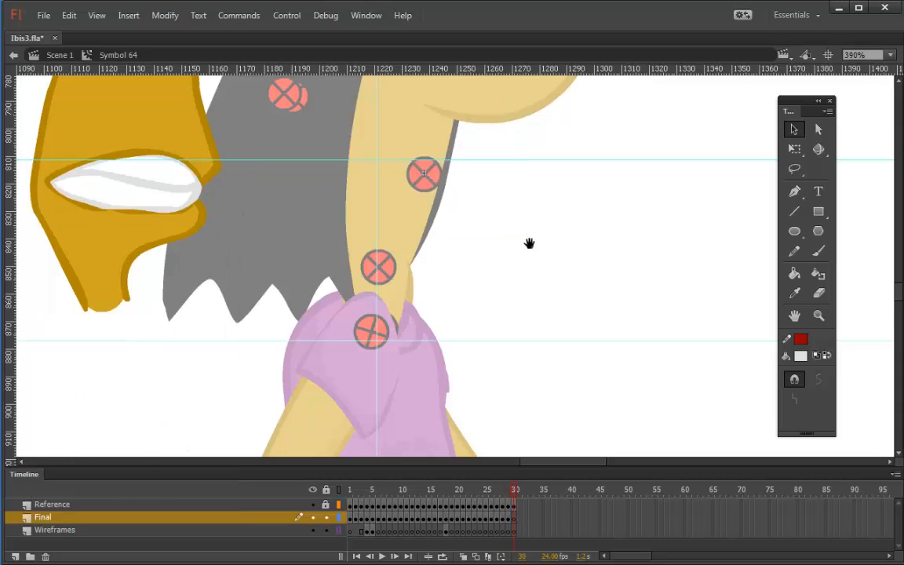
left_click_drag(529, 245, 580, 338)
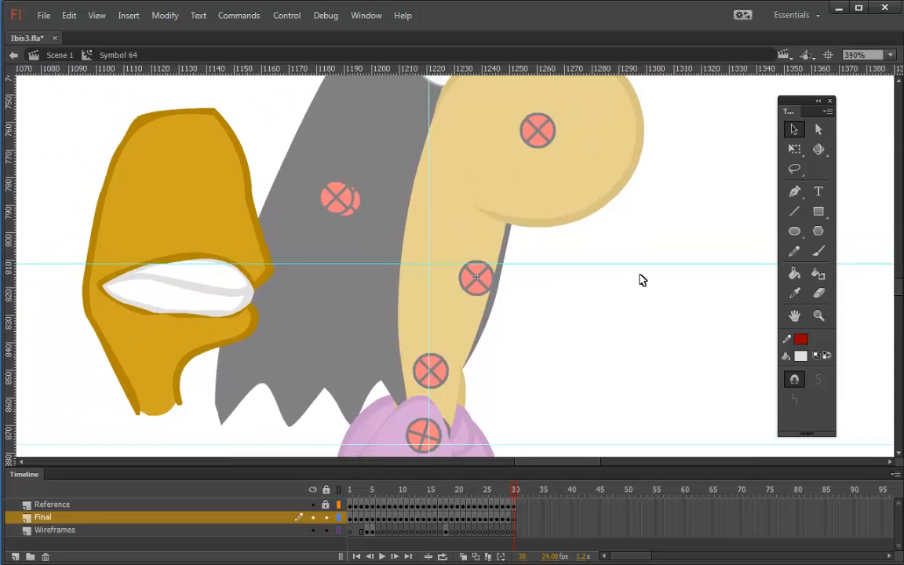
left_click(818, 251)
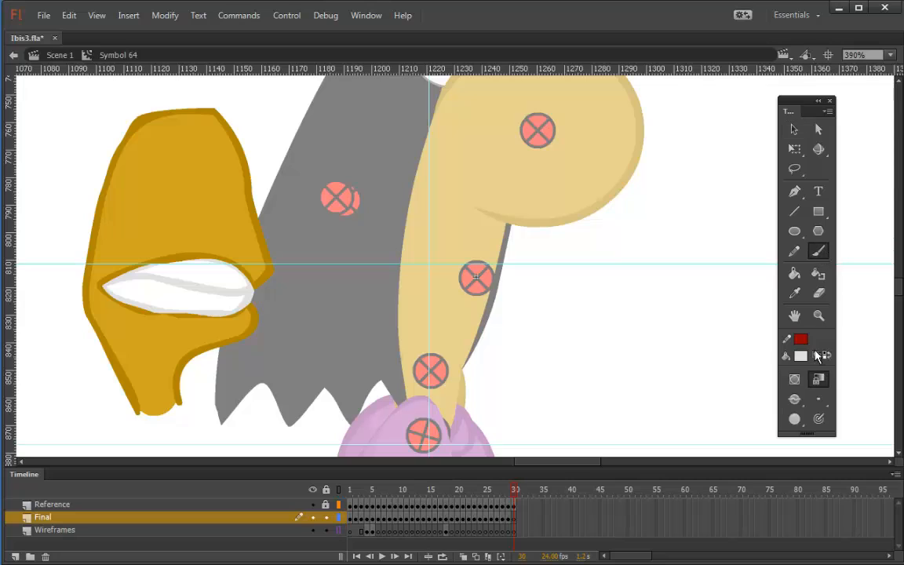
left_click(801, 339)
left_click(241, 247)
left_click(801, 356)
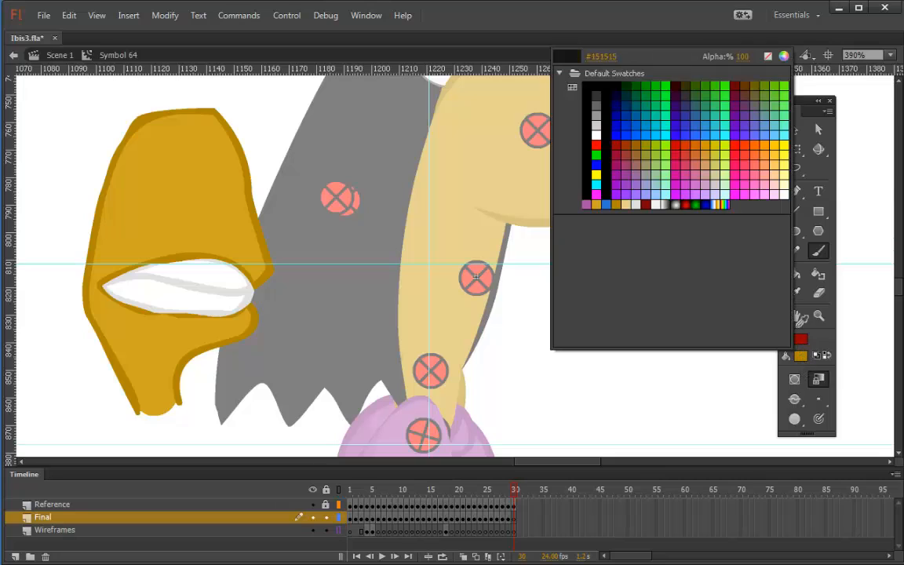
left_click(250, 289)
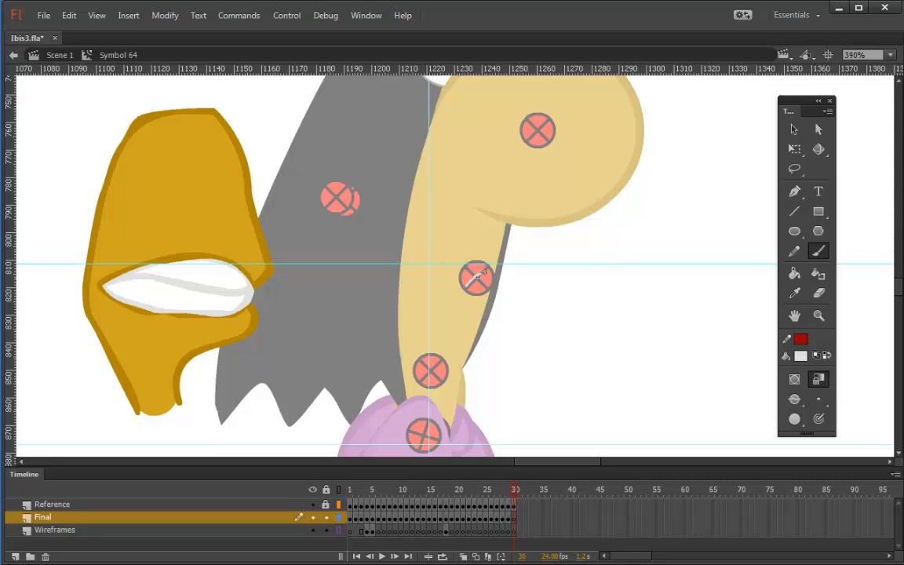
Choose the next larger brush size and paint light grey outlines of the closed upper and lower teeth on the character.
left_click_drag(553, 267, 554, 257)
left_click(820, 400)
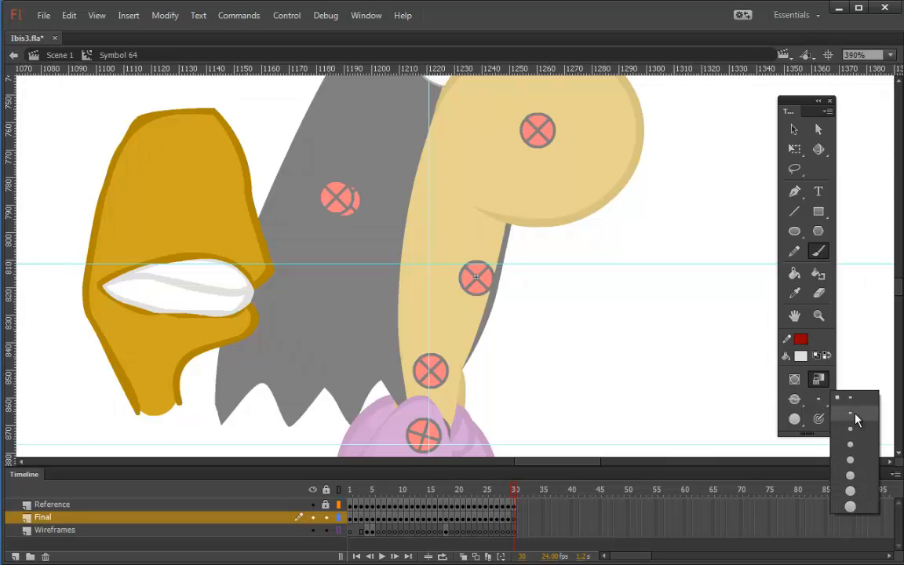
left_click(853, 405)
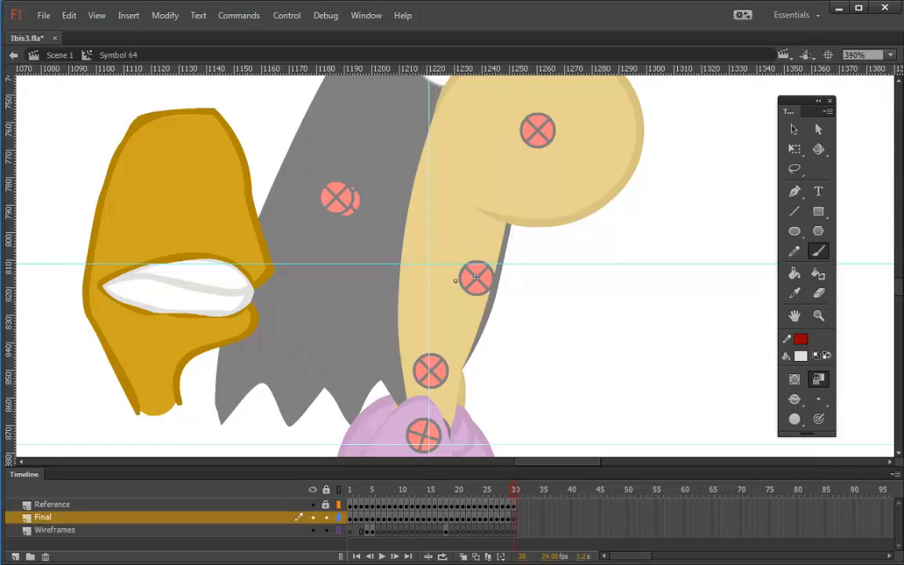
mouse_move(455, 280)
left_mouse_down()
mouse_move(575, 272)
mouse_move(559, 296)
mouse_move(563, 308)
mouse_move(544, 313)
mouse_move(452, 287)
mouse_move(467, 275)
mouse_move(455, 286)
mouse_move(559, 297)
left_mouse_up()
Sample the reference head's dark ochre outline and brush the new head and jaw contour in Paint Behind mode.
left_click(800, 355)
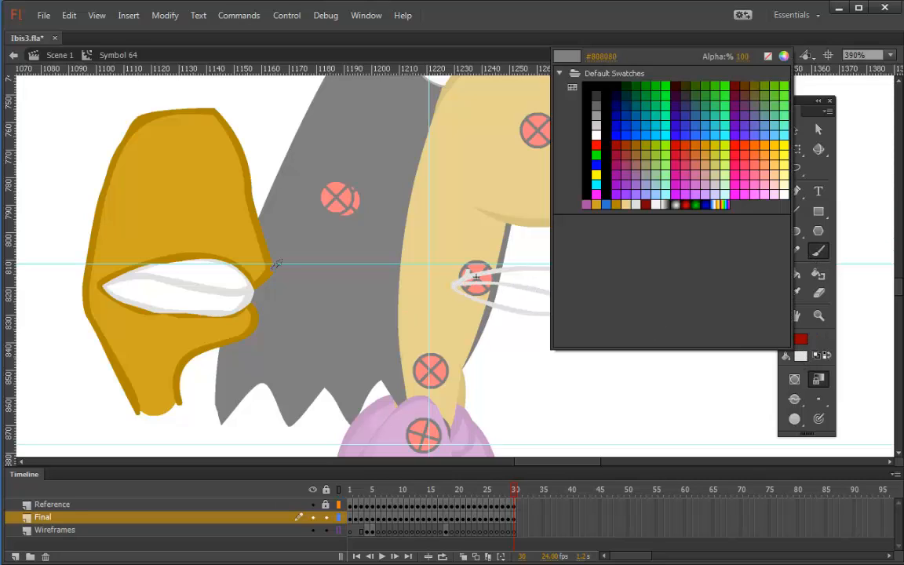
left_click(275, 266)
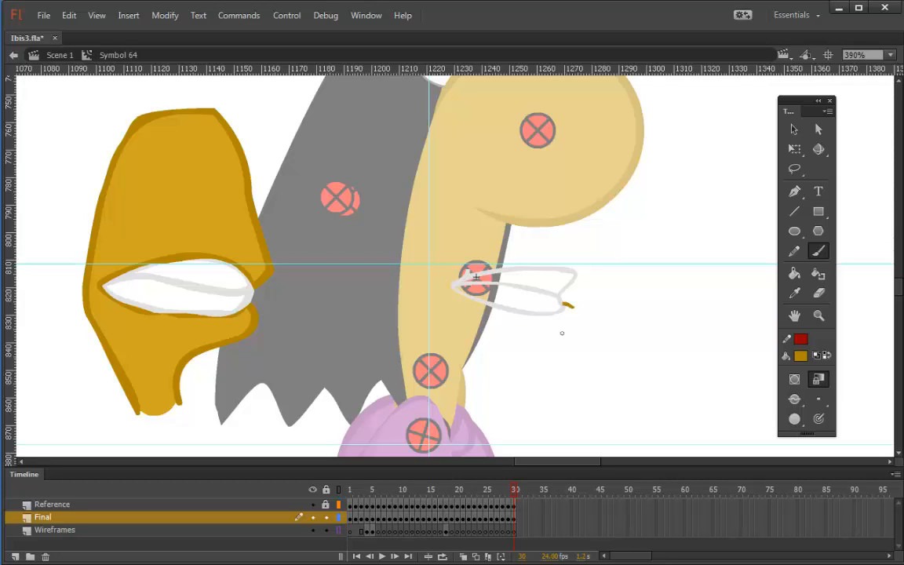
key("ctrl+z")
left_click(794, 399)
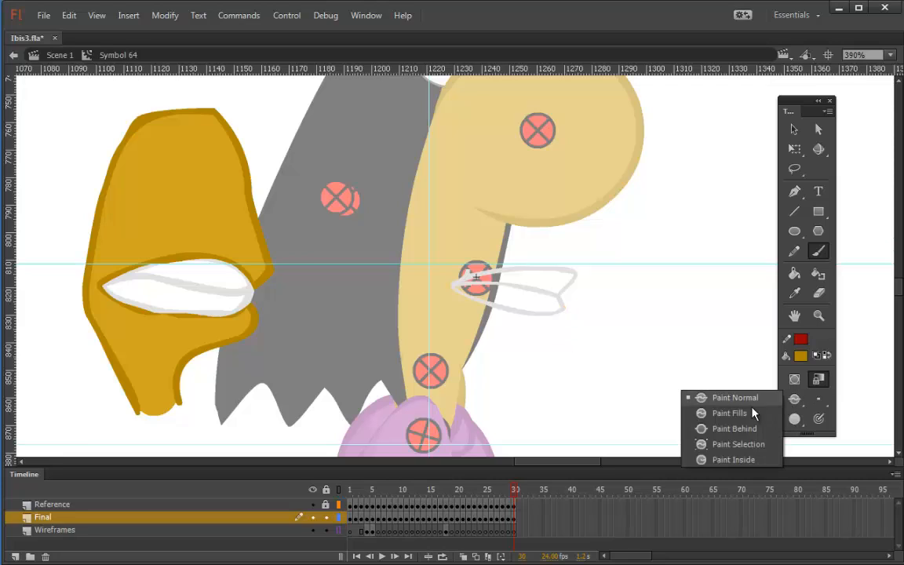
left_click(710, 429)
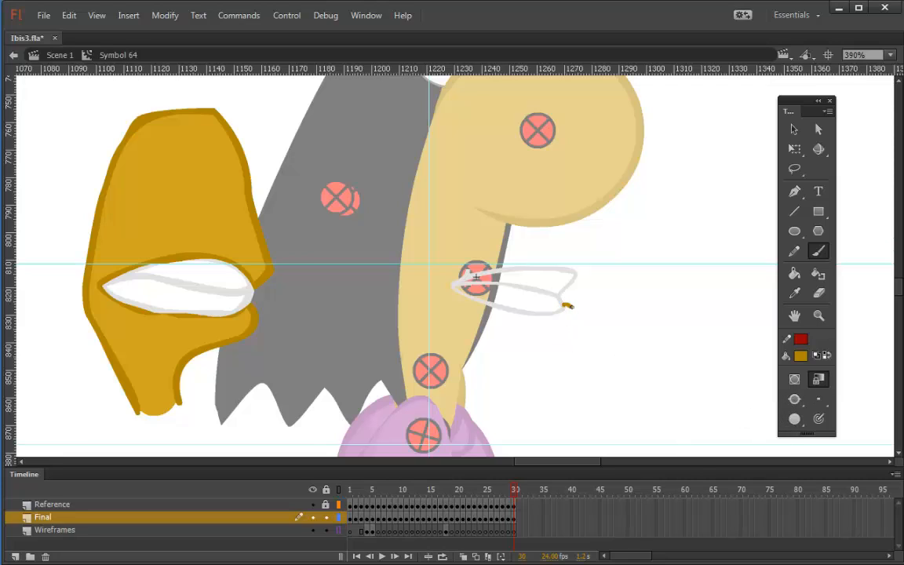
mouse_move(573, 319)
left_mouse_down()
mouse_move(498, 330)
mouse_move(466, 367)
mouse_move(461, 411)
left_mouse_up()
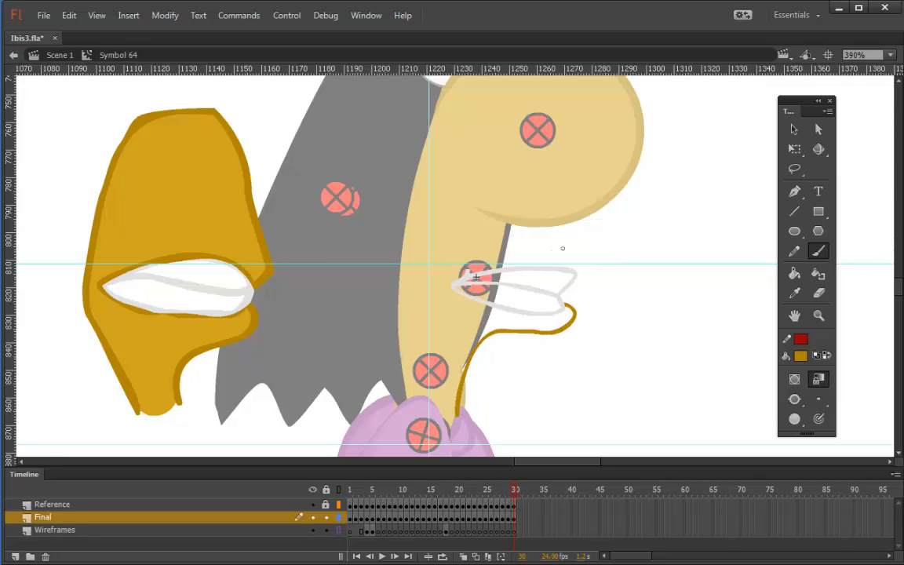
mouse_move(575, 280)
left_mouse_down()
mouse_move(605, 262)
mouse_move(595, 228)
mouse_move(540, 135)
mouse_move(496, 98)
mouse_move(419, 151)
left_mouse_up()
mouse_move(395, 302)
left_mouse_down()
mouse_move(398, 360)
mouse_move(413, 402)
mouse_move(428, 424)
mouse_move(448, 425)
mouse_move(461, 381)
left_mouse_up()
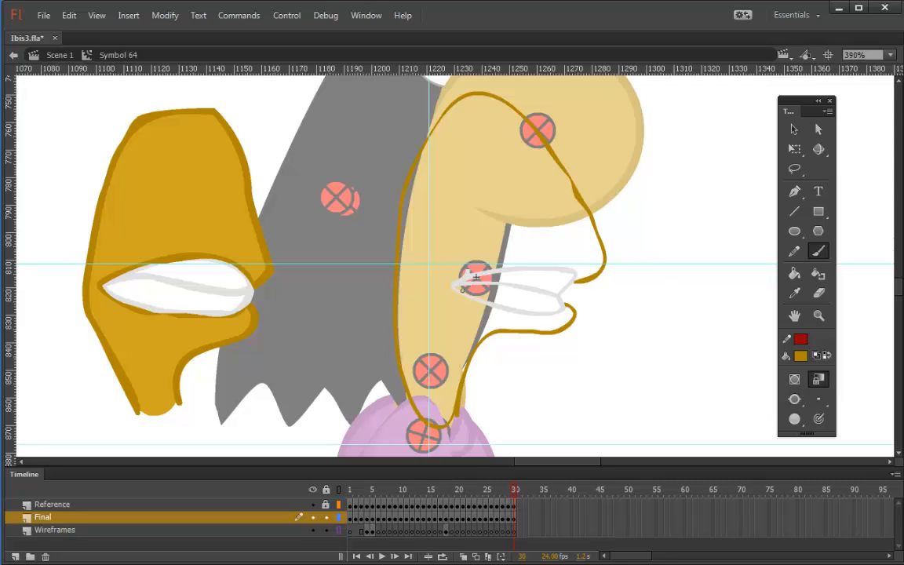
Erase the stray grey at the mouth corner and paint a dark ochre outline around the upper and lower teeth.
key("e")
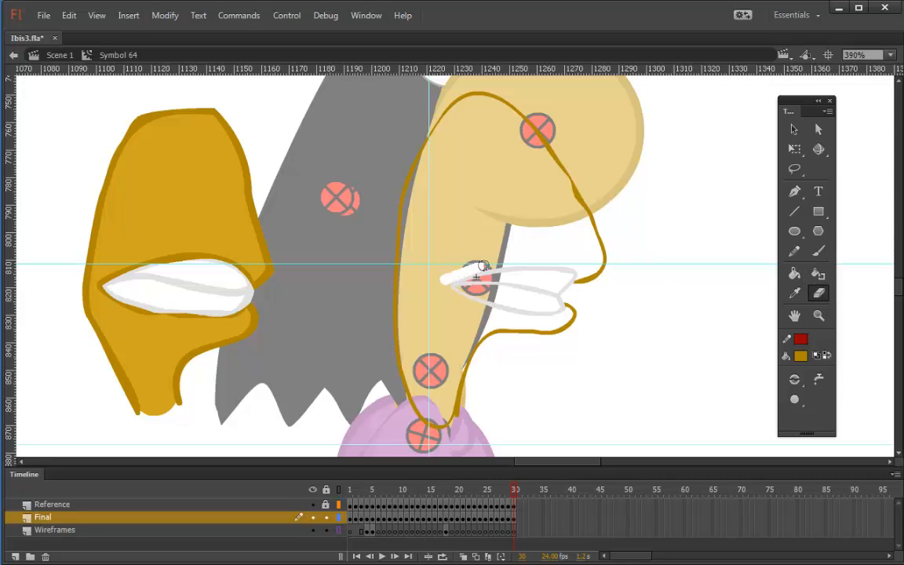
left_click_drag(483, 265, 480, 267)
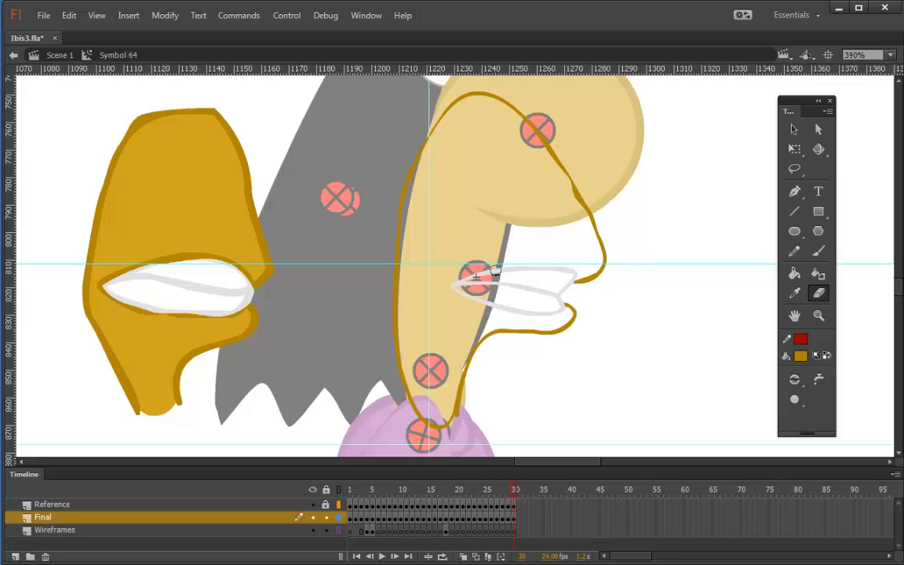
left_click(818, 251)
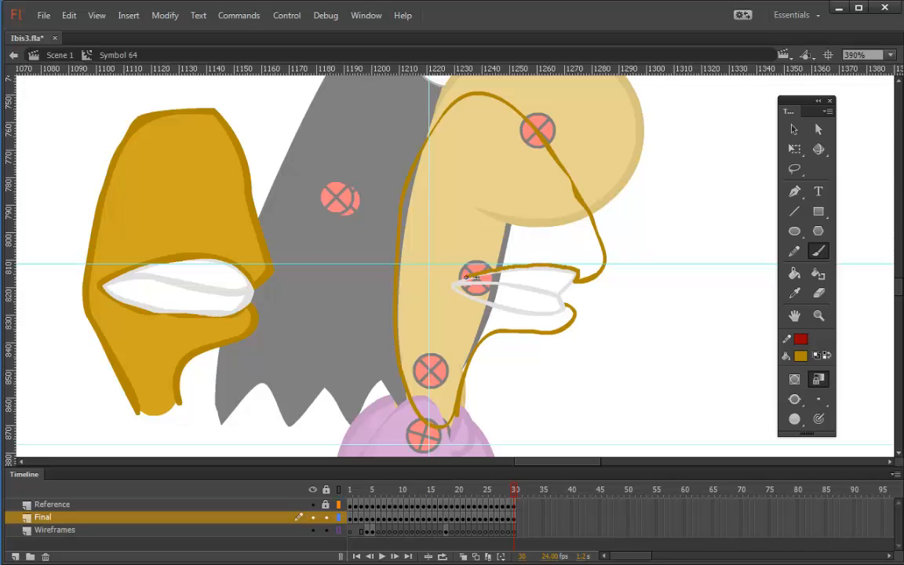
left_click_drag(451, 282, 448, 281)
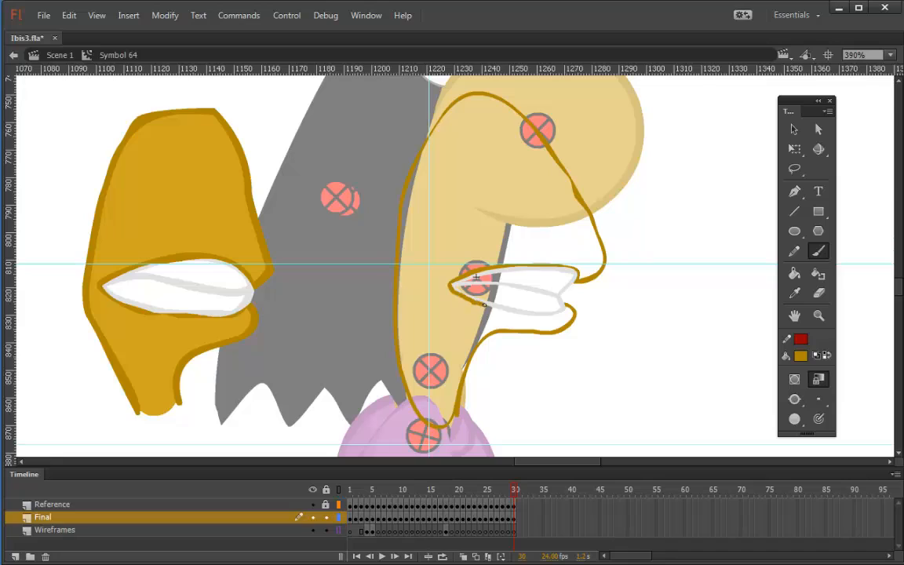
left_click_drag(515, 316, 545, 316)
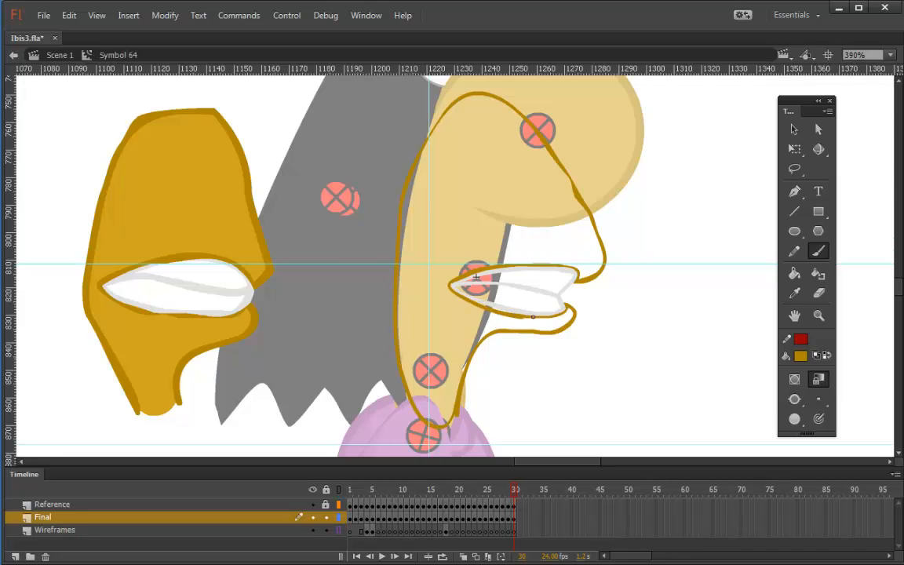
left_click_drag(533, 316, 502, 311)
Fill the teeth with white and the head with the lighter ochre, sampling both colours from the reference head.
left_click(801, 355)
left_click(228, 280)
left_click(794, 273)
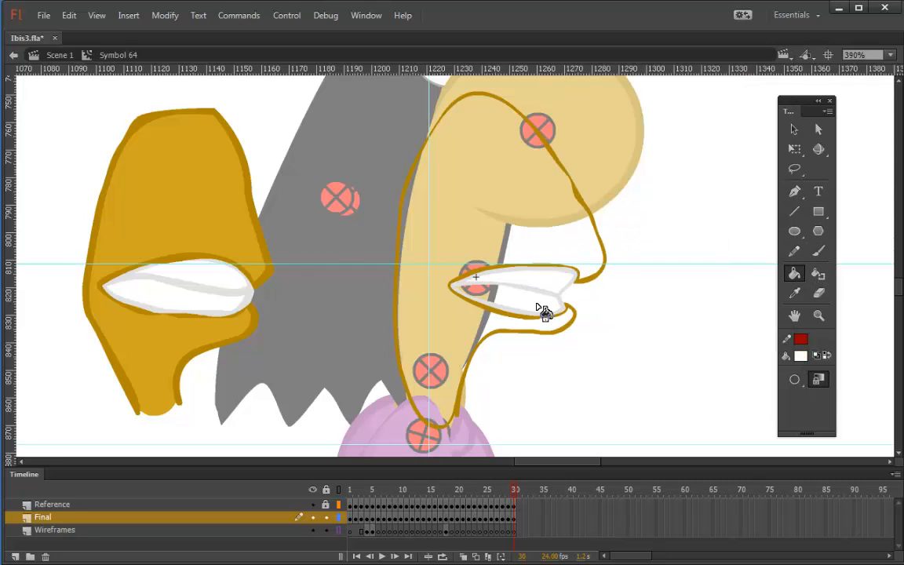
left_click(802, 356)
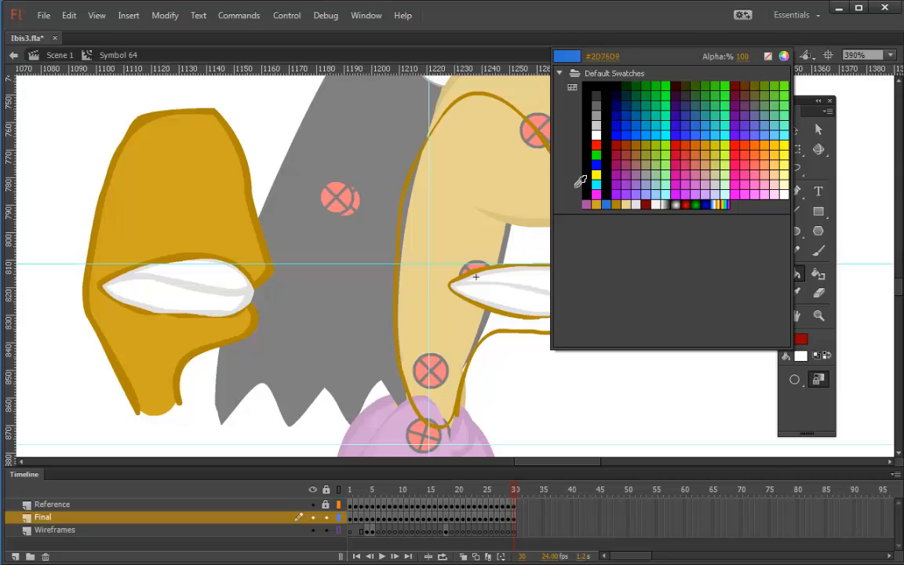
left_click(212, 189)
left_click(517, 214)
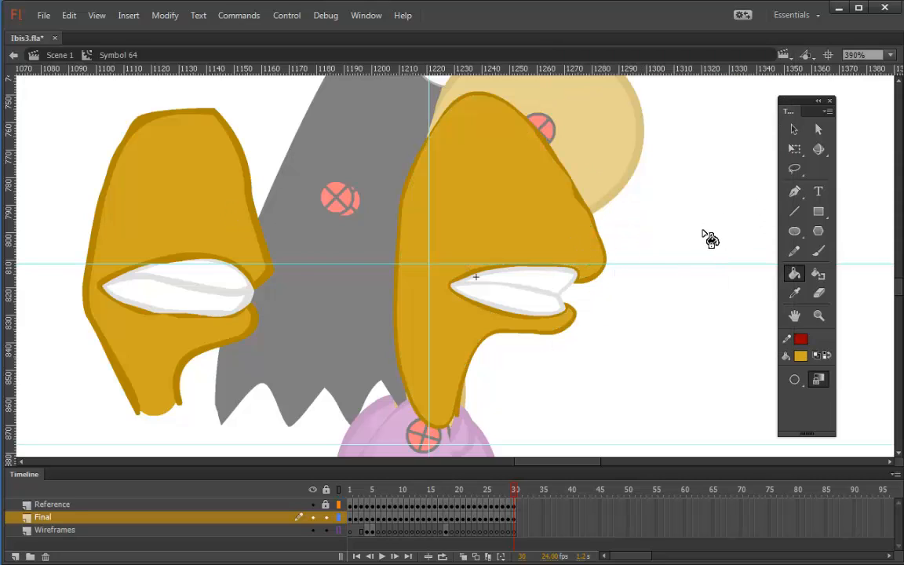
Select the whole new head drawing on frame 30 and smooth its shapes.
left_click(793, 130)
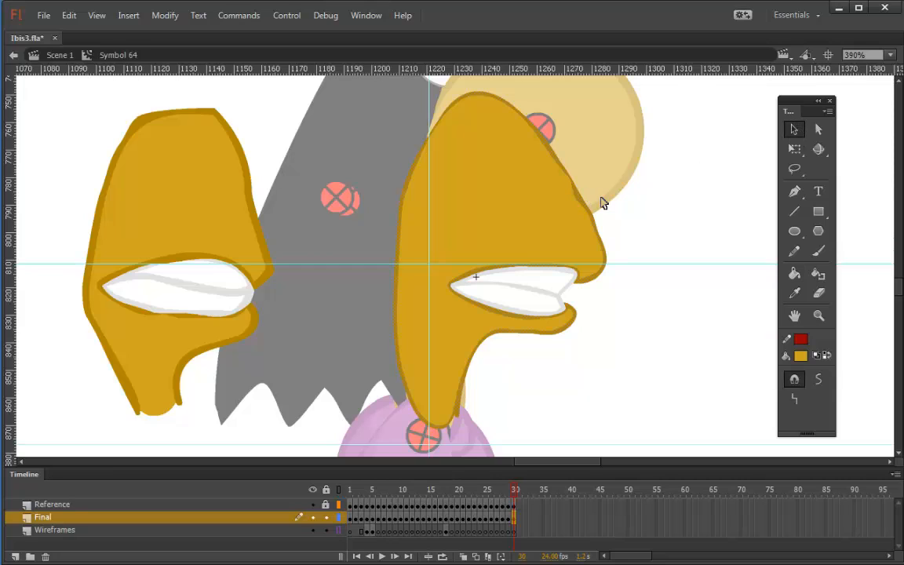
left_click(820, 380)
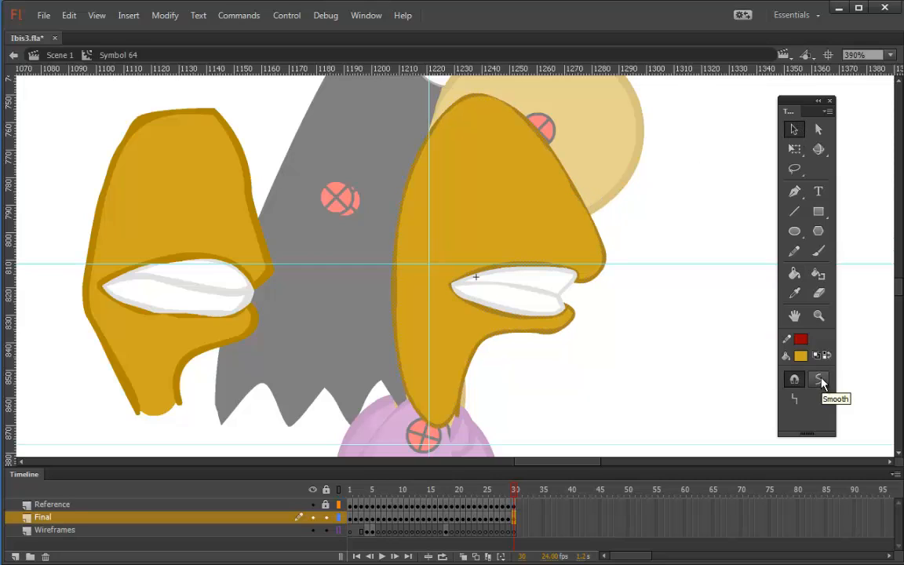
left_click_drag(343, 85, 647, 438)
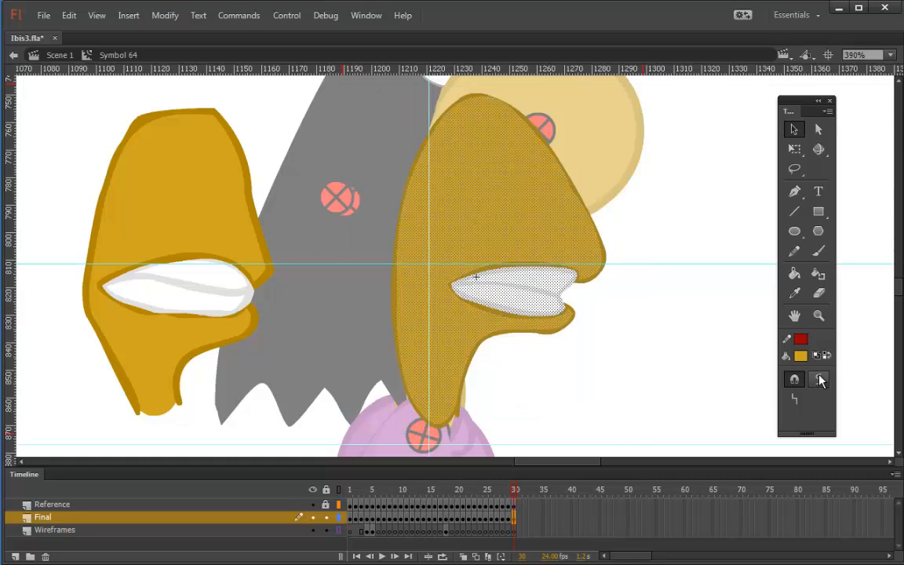
left_click(819, 380)
left_click(541, 378)
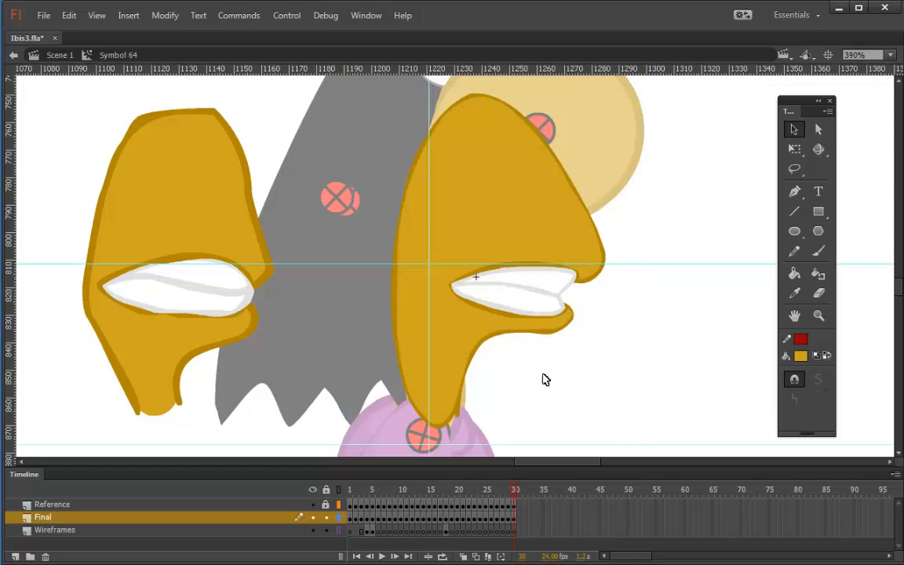
Remove the stray outline end sticking out beside the base of the neck and tidy that edge.
left_click(463, 419)
key("Delete")
left_click_drag(463, 410, 457, 420)
left_click(588, 399)
Erase the dark ochre outline along the bottom edge of the neck.
left_click(819, 293)
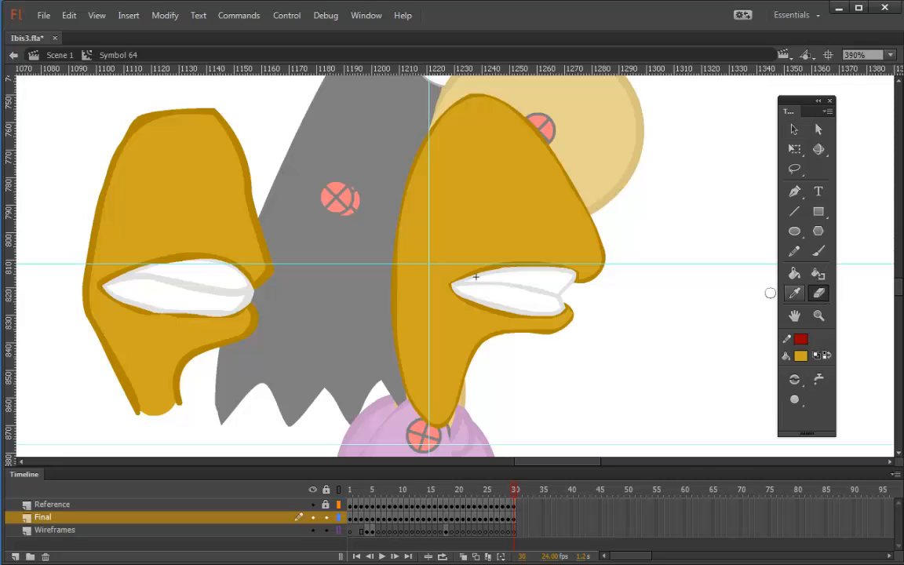
left_click_drag(401, 403, 434, 423)
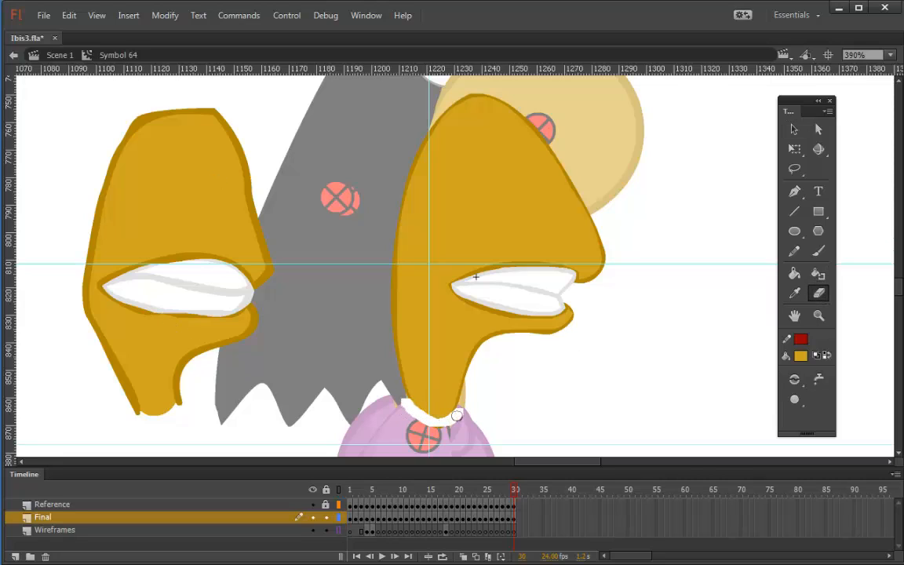
key("ctrl+z")
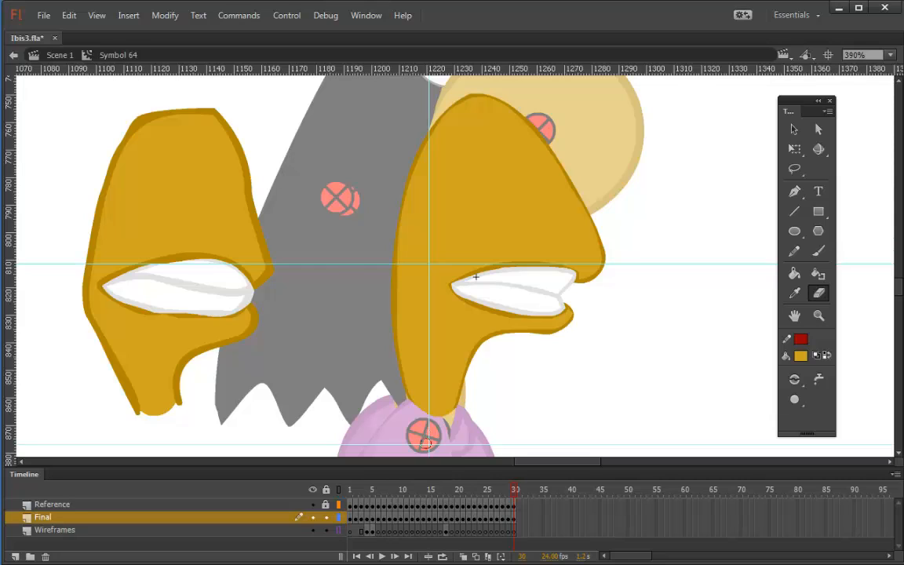
key("ctrl+minus")
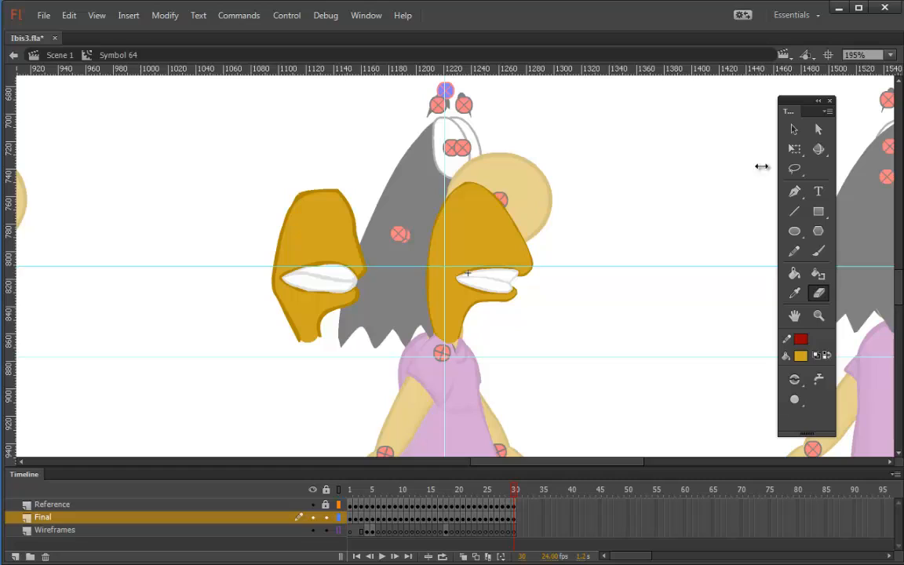
Delete the Reference and Wireframes layers, keeping only Final, and play back the lip-sync frames.
left_click(249, 507)
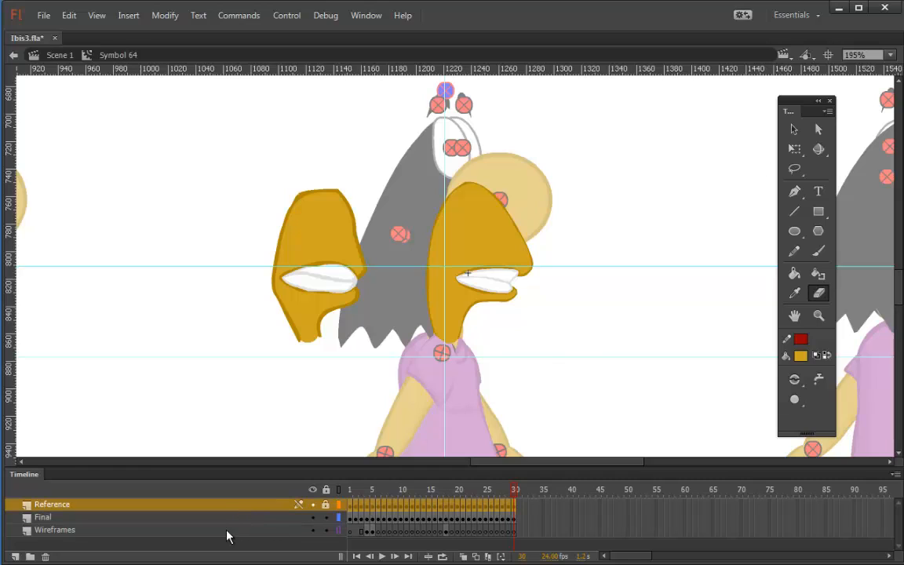
left_click(47, 556)
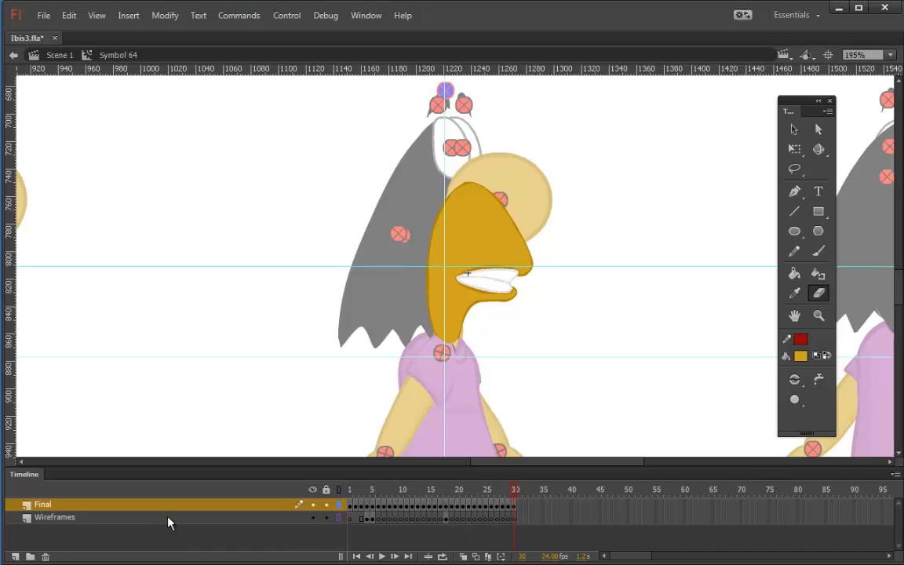
left_click(168, 518)
left_click(46, 557)
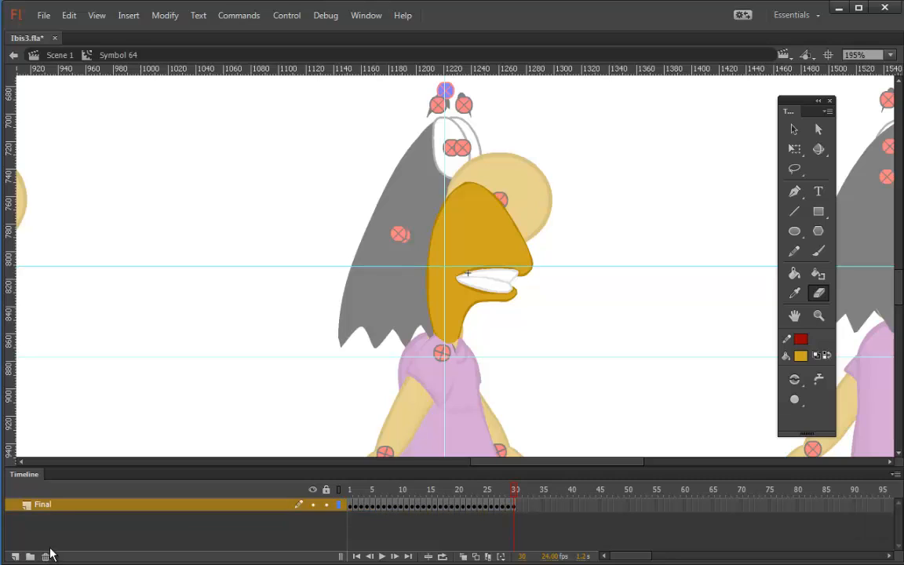
key("Return")
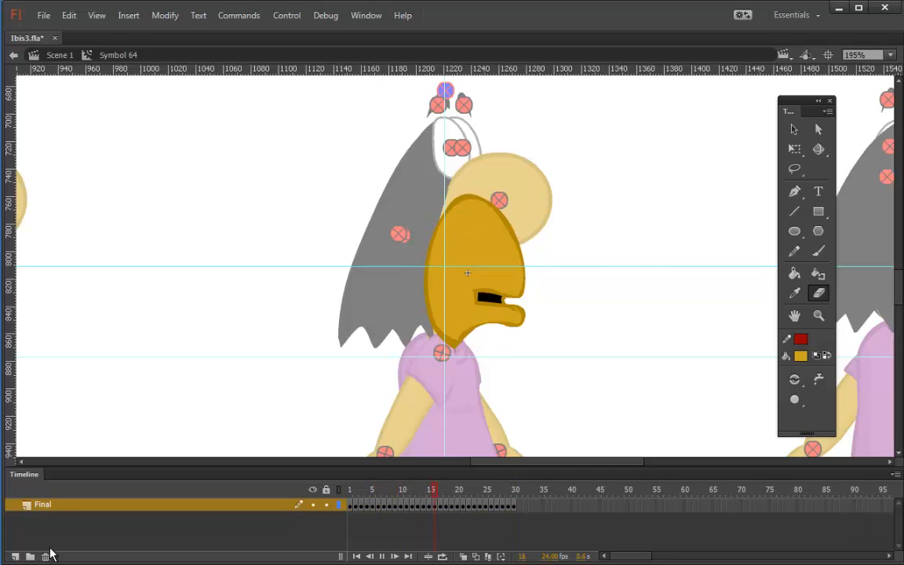
key("Return")
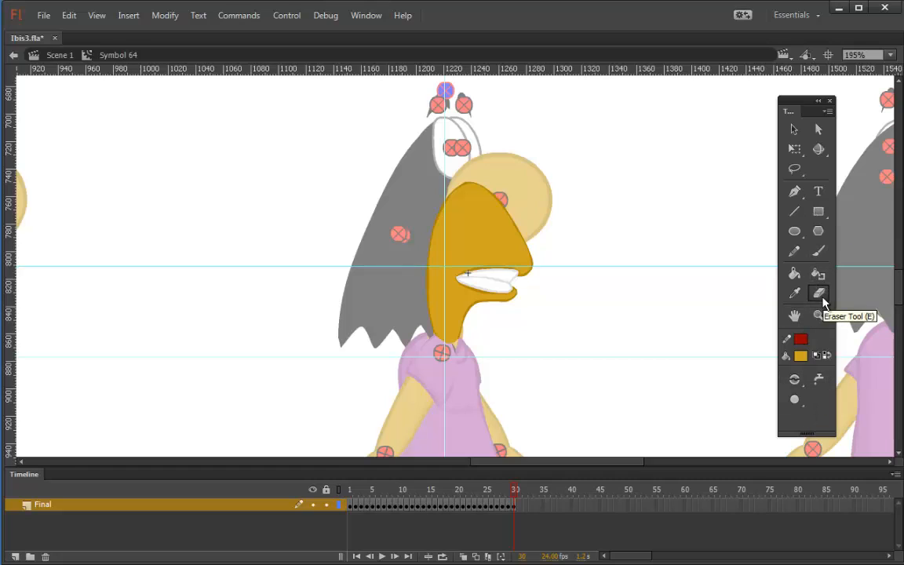
Choose a larger round eraser and erase the dark outline down the back of the head on frame 30.
left_click(795, 399)
left_click(817, 447)
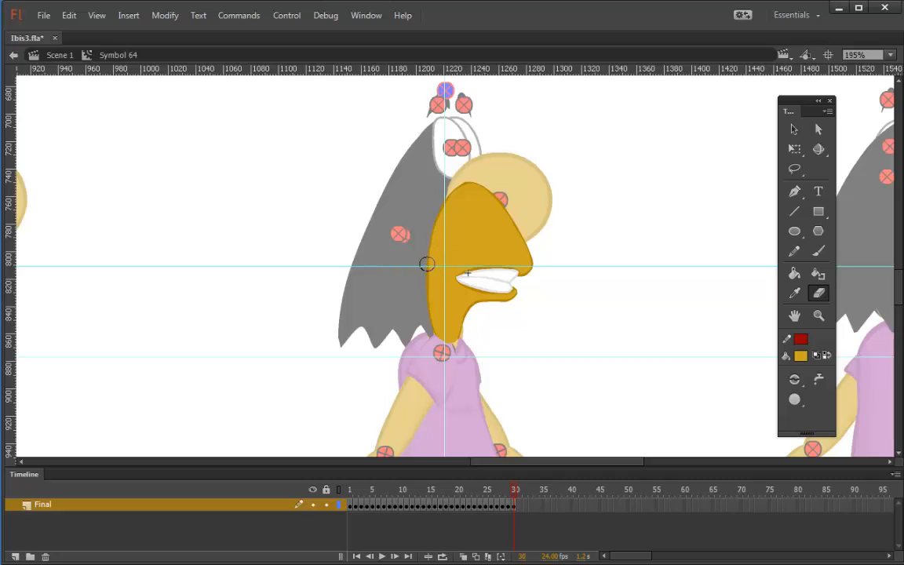
mouse_move(441, 358)
left_mouse_down()
mouse_move(425, 300)
mouse_move(432, 226)
left_mouse_up()
left_click_drag(445, 190, 445, 186)
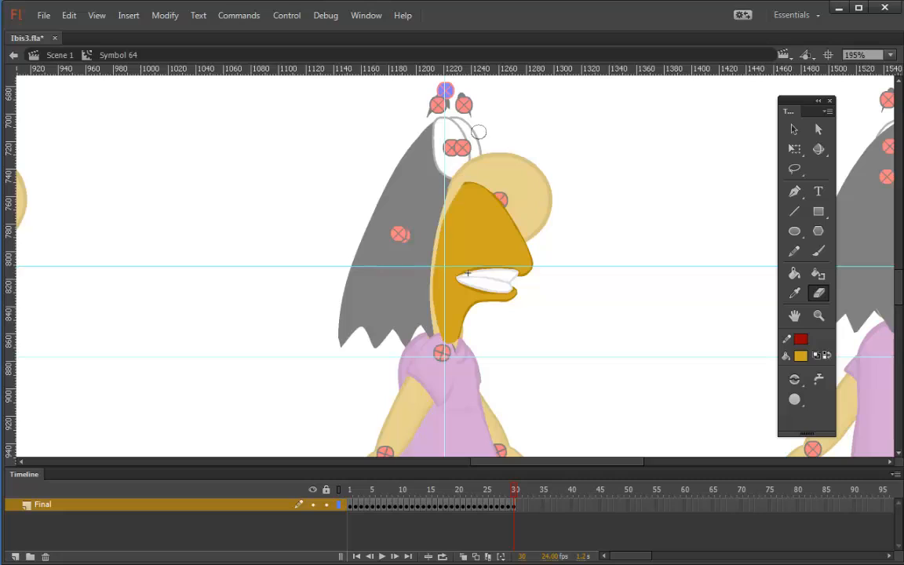
Erase the outline along the back of the head and neck base on frames 29, 28 and 27.
key("comma")
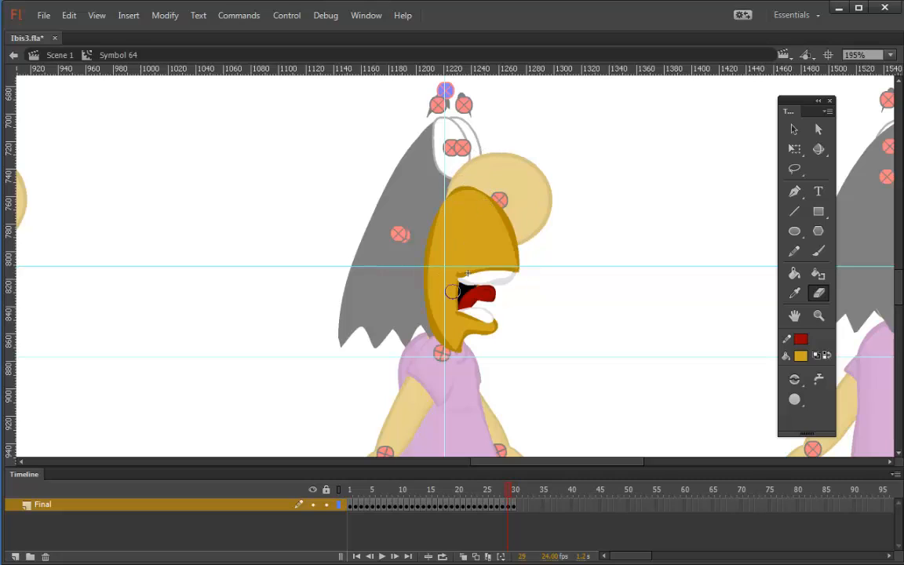
mouse_move(457, 371)
left_mouse_down()
mouse_move(428, 292)
mouse_move(430, 188)
left_mouse_up()
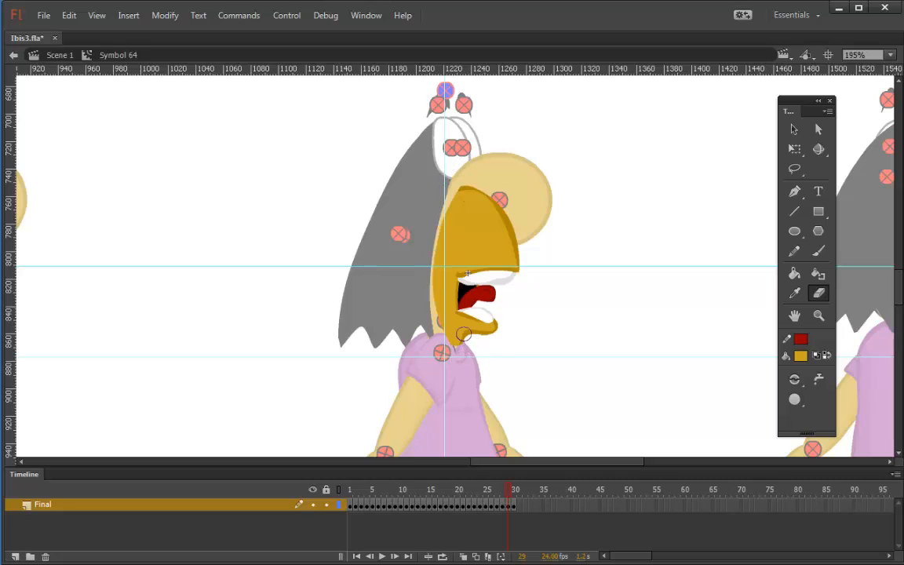
key("comma")
mouse_move(454, 350)
left_mouse_down()
mouse_move(424, 313)
mouse_move(423, 261)
mouse_move(402, 179)
mouse_move(436, 133)
left_mouse_up()
key("comma")
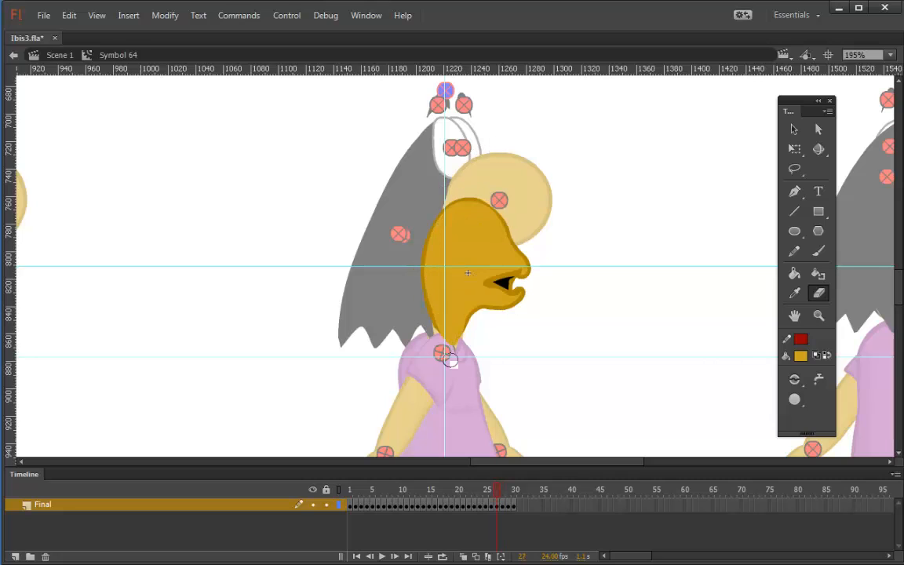
mouse_move(450, 358)
left_mouse_down()
mouse_move(429, 314)
mouse_move(422, 250)
mouse_move(454, 182)
mouse_move(432, 172)
left_mouse_up()
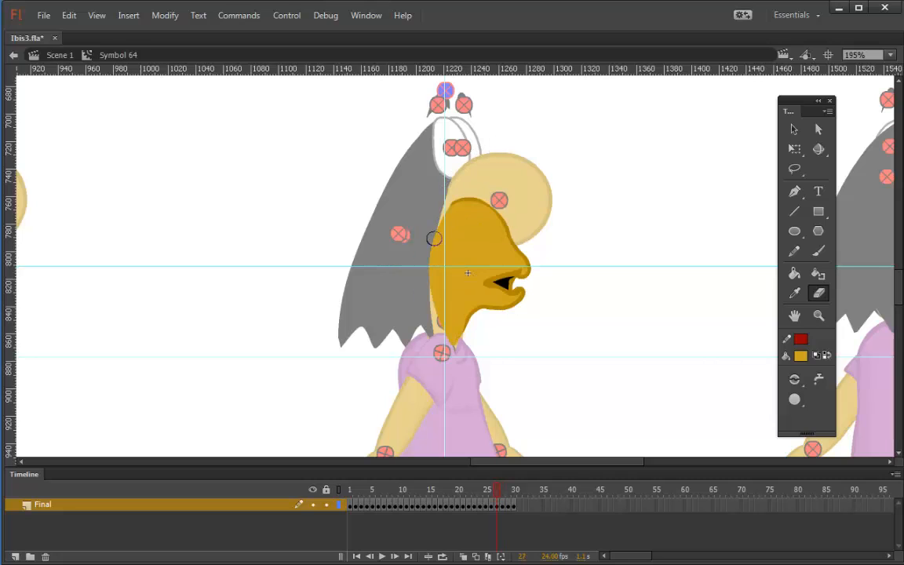
Erase the outline along the back of the head and neck base on frames 26 and 25.
key("comma")
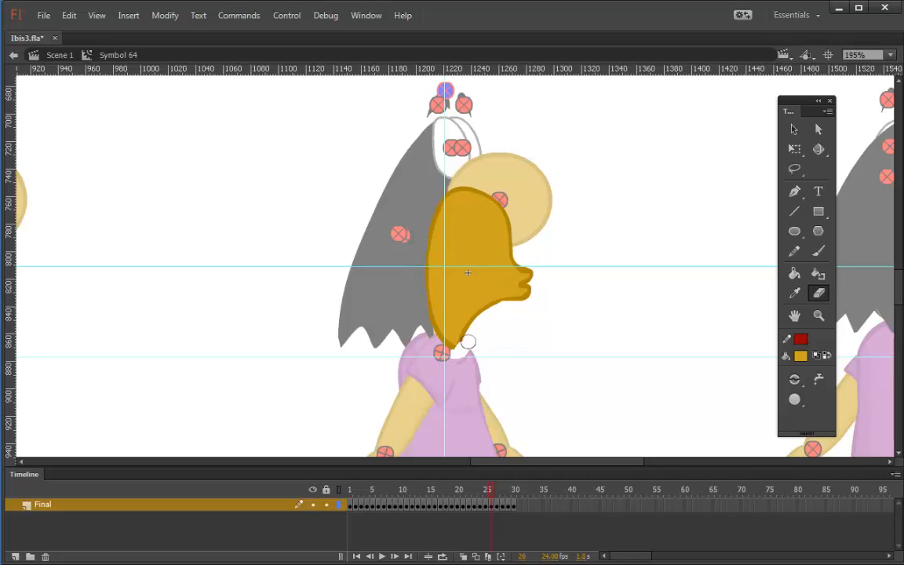
mouse_move(462, 351)
left_mouse_down()
mouse_move(440, 347)
mouse_move(426, 308)
mouse_move(421, 259)
mouse_move(436, 195)
mouse_move(427, 129)
left_mouse_up()
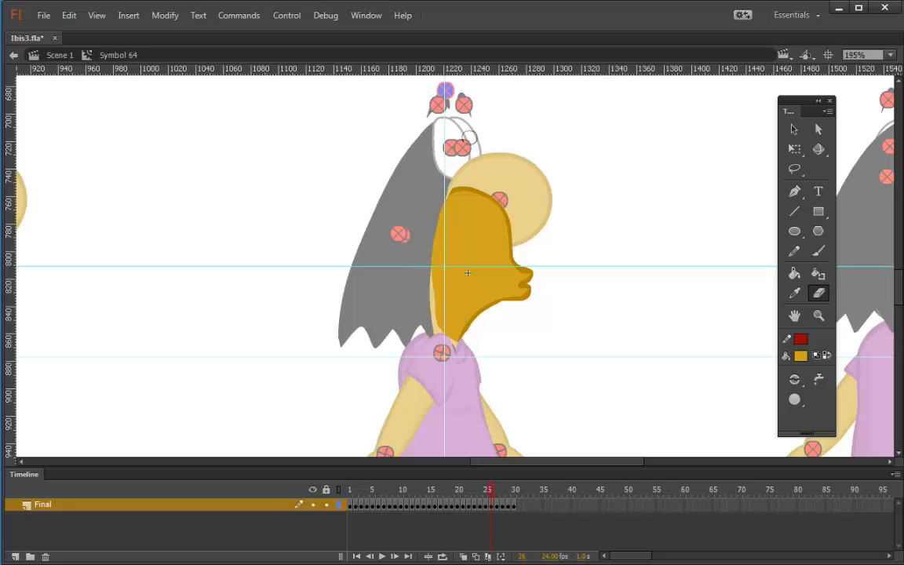
mouse_move(449, 355)
left_mouse_down()
mouse_move(426, 299)
mouse_move(444, 127)
left_mouse_up()
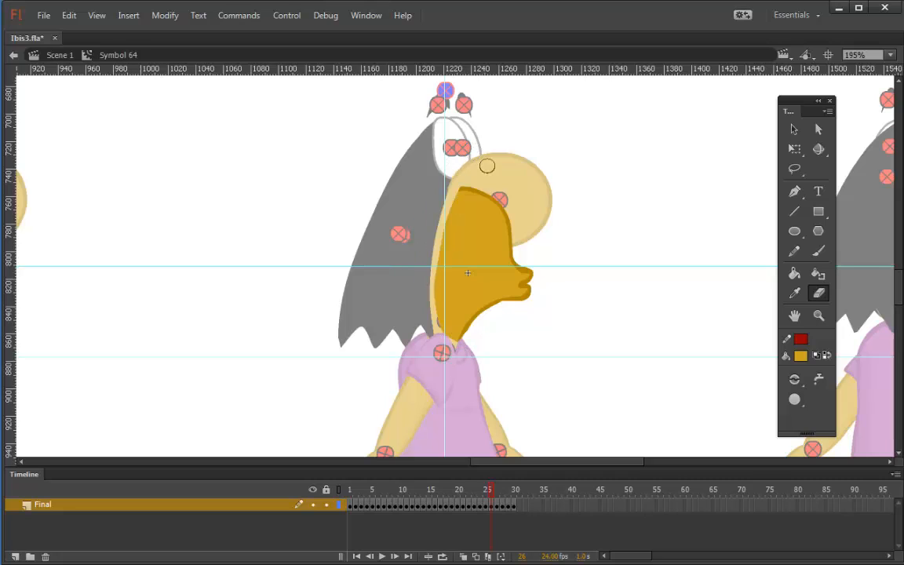
key("comma")
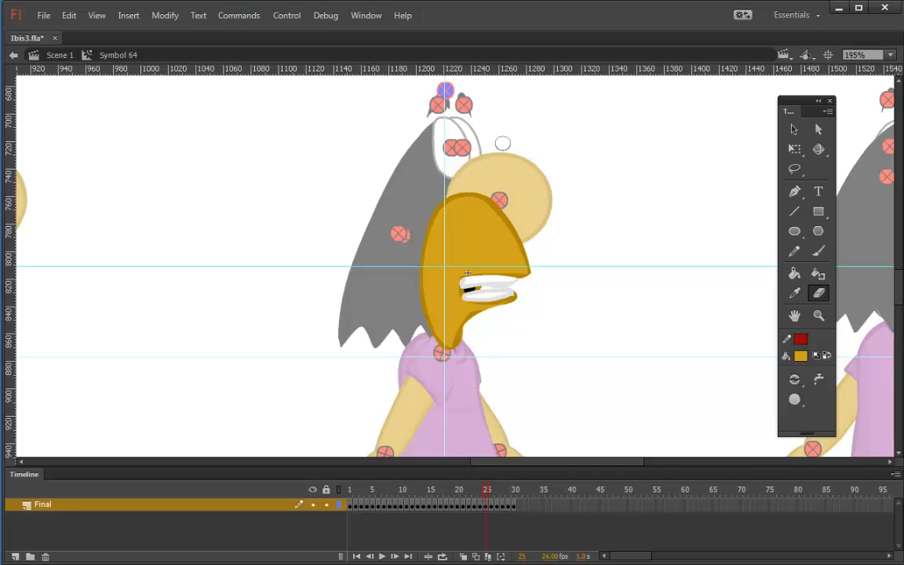
mouse_move(425, 304)
left_mouse_down()
mouse_move(436, 205)
mouse_move(430, 163)
left_mouse_up()
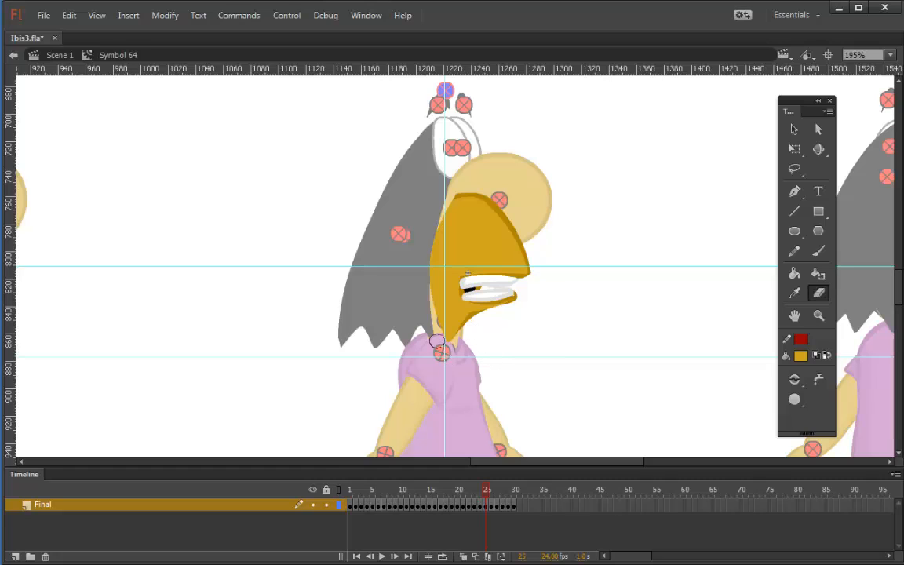
Erase the outline along the back of the head and neck base on frames 24, 23 and 22.
key("comma")
mouse_move(442, 354)
left_mouse_down()
mouse_move(424, 307)
mouse_move(426, 265)
mouse_move(441, 197)
mouse_move(464, 161)
left_mouse_up()
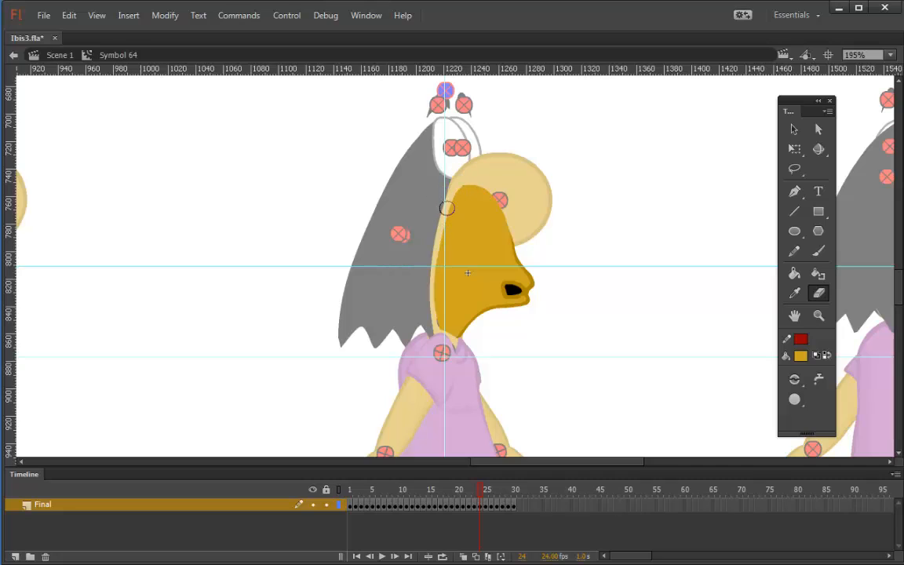
mouse_move(466, 178)
left_mouse_down()
mouse_move(432, 242)
mouse_move(425, 306)
left_mouse_up()
key("comma")
mouse_move(467, 347)
left_mouse_down()
mouse_move(436, 342)
mouse_move(422, 291)
mouse_move(424, 236)
mouse_move(440, 184)
left_mouse_up()
key("comma")
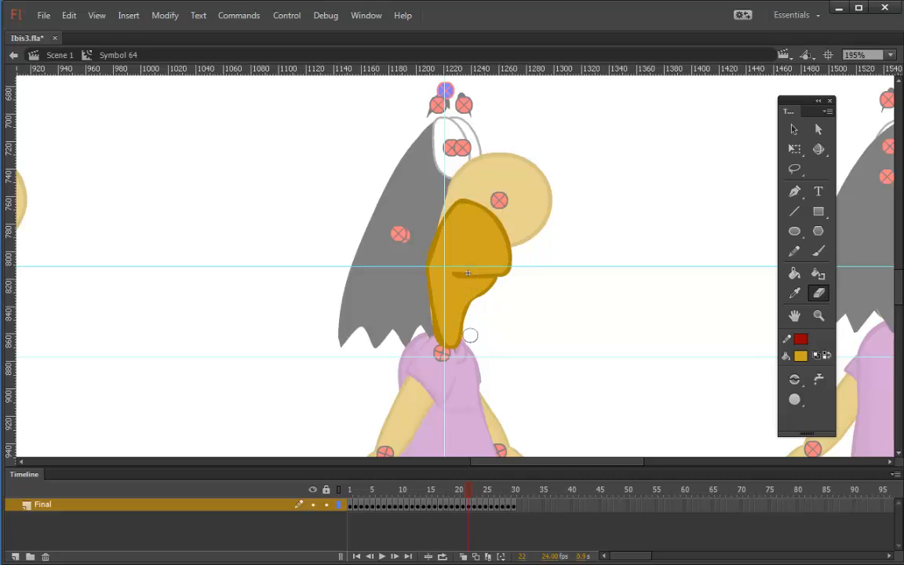
mouse_move(460, 347)
left_mouse_down()
mouse_move(423, 269)
mouse_move(434, 227)
mouse_move(444, 179)
left_mouse_up()
Erase the outline along the back of the head and neck base on frames 21, 20 and 19.
key("comma")
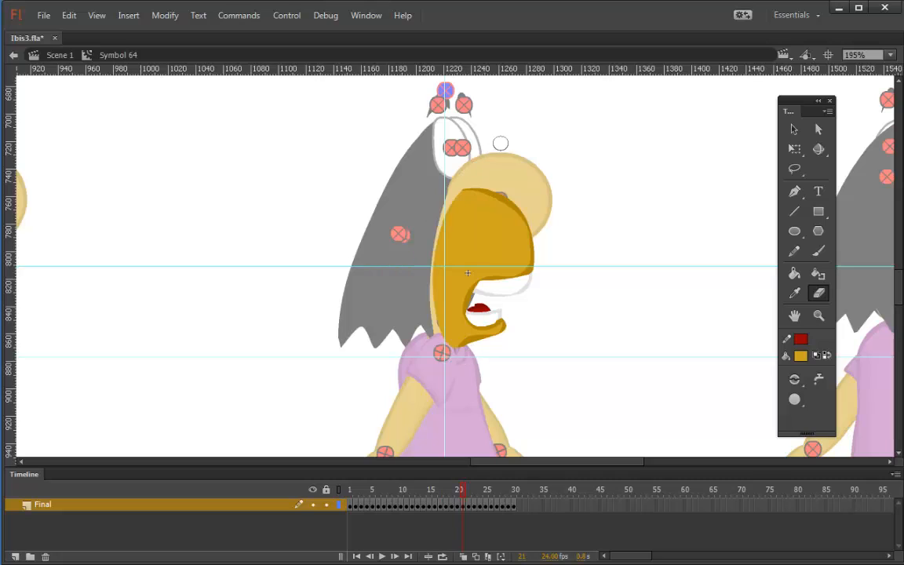
key("comma")
mouse_move(445, 346)
left_mouse_down()
mouse_move(430, 263)
mouse_move(439, 196)
left_mouse_up()
key("comma")
mouse_move(455, 350)
left_mouse_down()
mouse_move(432, 331)
mouse_move(425, 274)
mouse_move(427, 240)
mouse_move(452, 178)
left_mouse_up()
Erase the outline along the back of the head and neck base on frames 18, 17 and 16.
key("comma")
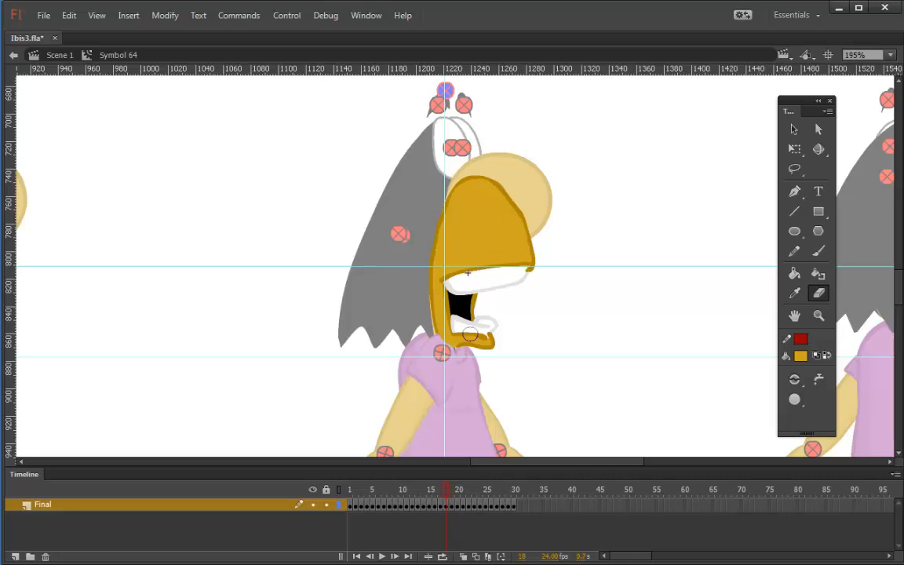
mouse_move(440, 355)
left_mouse_down()
mouse_move(430, 262)
mouse_move(438, 219)
mouse_move(447, 177)
left_mouse_up()
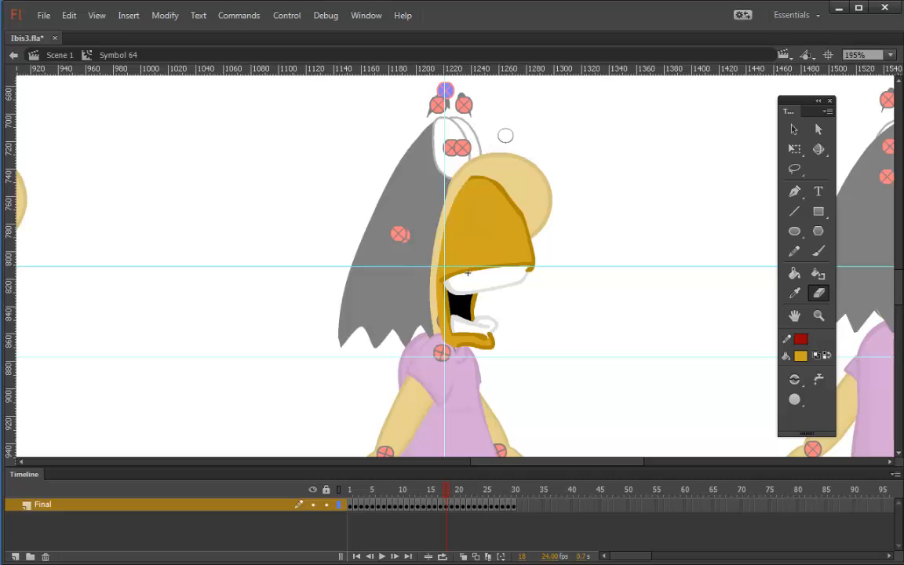
key("comma")
mouse_move(460, 351)
left_mouse_down()
mouse_move(430, 310)
mouse_move(444, 140)
left_mouse_up()
key("comma")
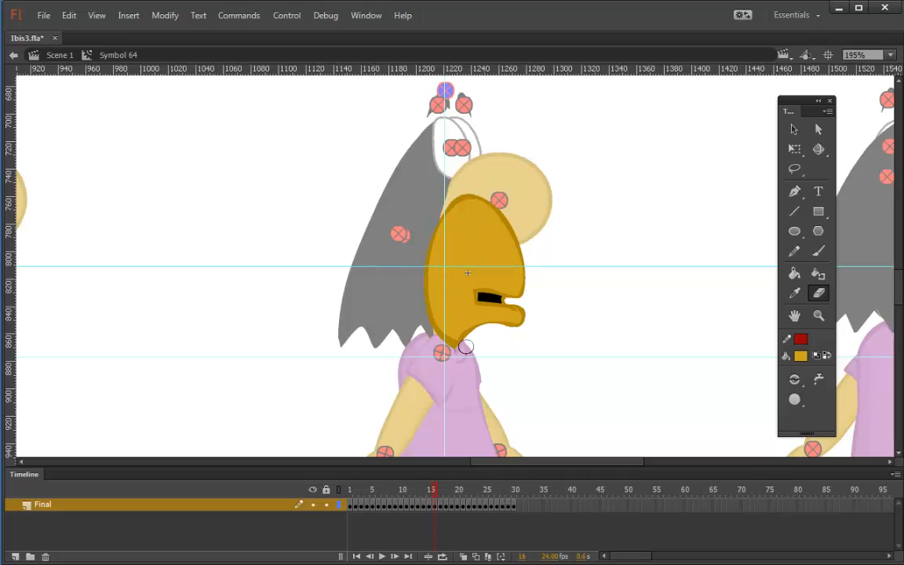
mouse_move(449, 345)
left_mouse_down()
mouse_move(432, 318)
mouse_move(432, 149)
left_mouse_up()
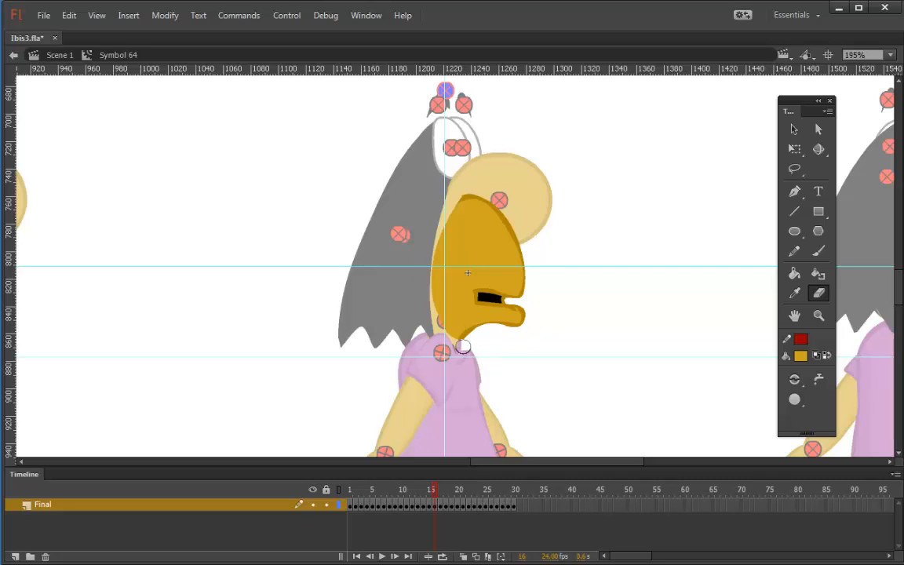
Erase the outline along the back of the head and neck base on each frame from 15 back to 11.
key("comma")
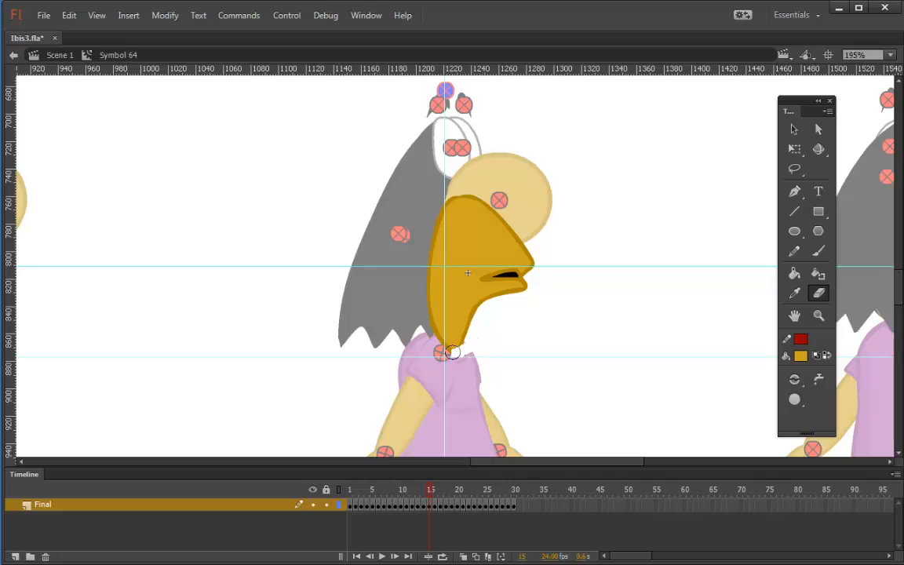
key("comma")
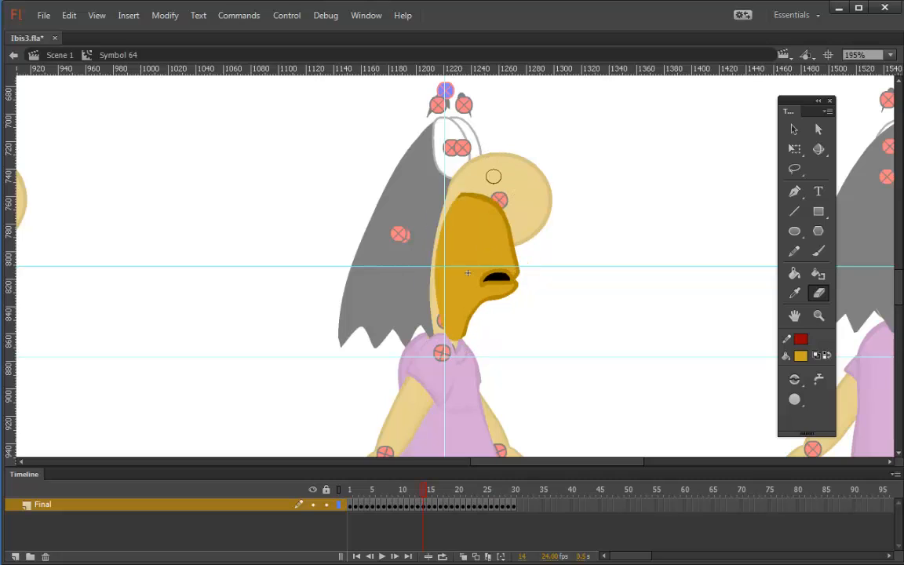
key("comma")
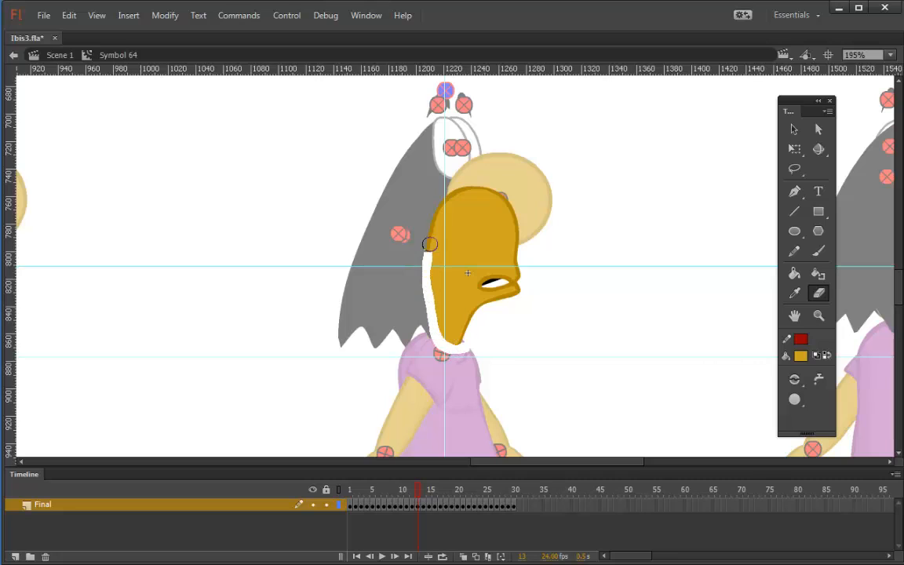
key("comma")
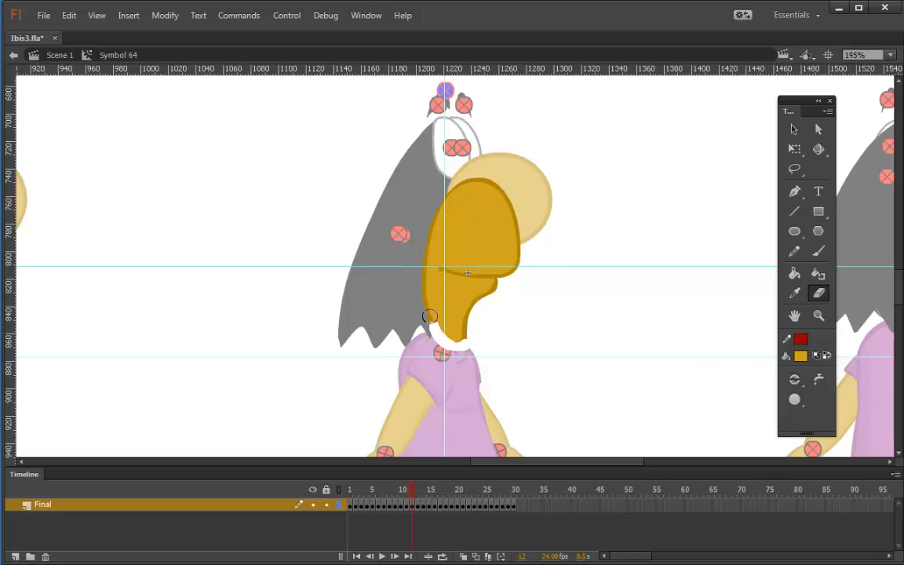
key("comma")
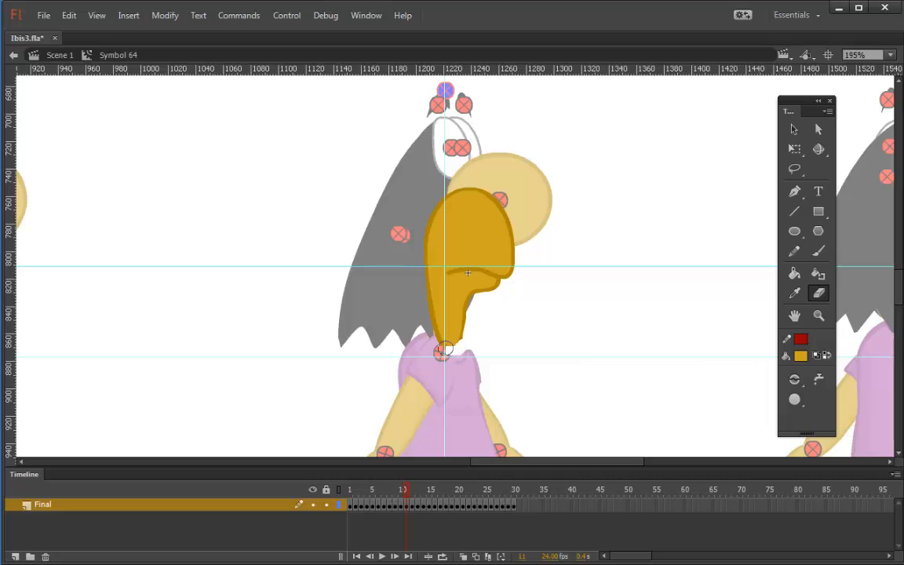
mouse_move(443, 349)
left_mouse_down()
mouse_move(429, 212)
mouse_move(439, 345)
mouse_move(478, 307)
left_mouse_up()
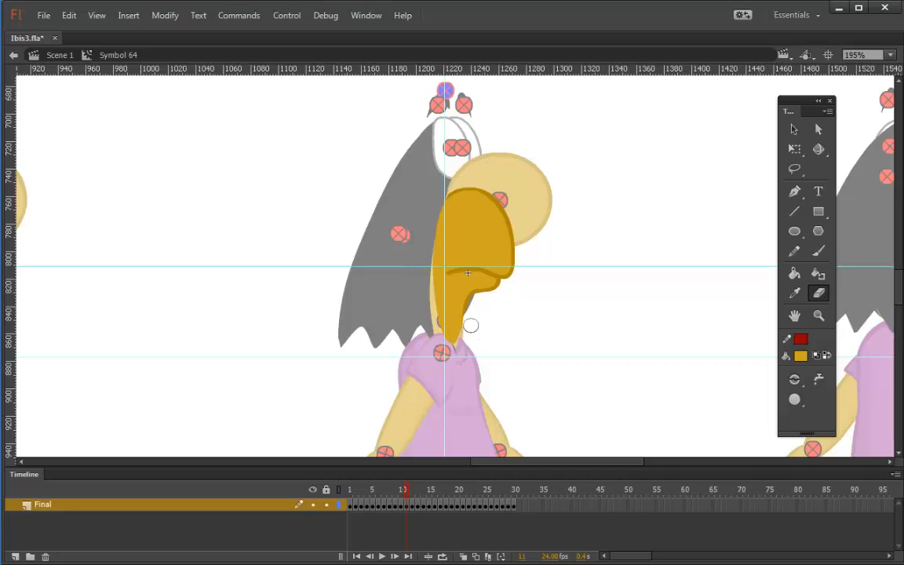
Erase the outline along the back of the head and neck base on frames 10, 9 and 8.
key("comma")
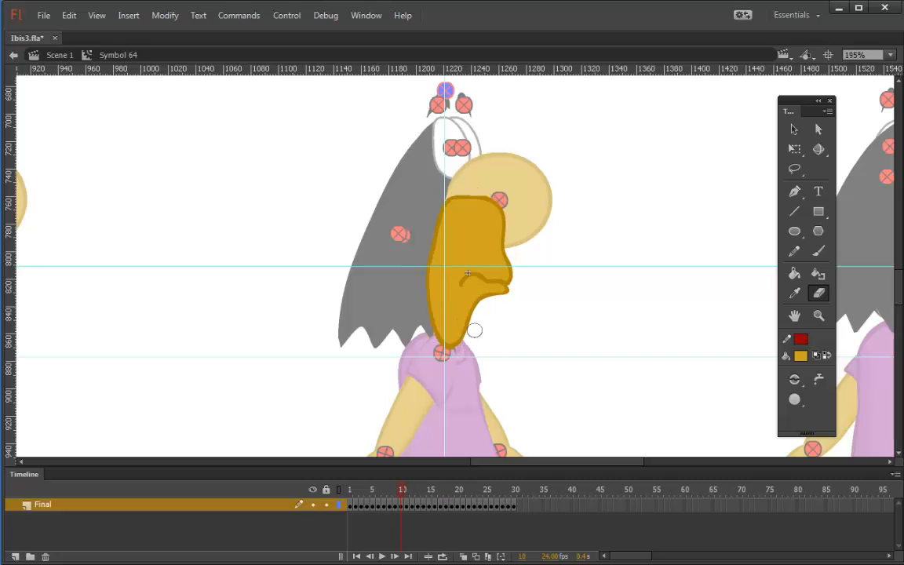
mouse_move(457, 346)
left_mouse_down()
mouse_move(436, 314)
mouse_move(437, 180)
left_mouse_up()
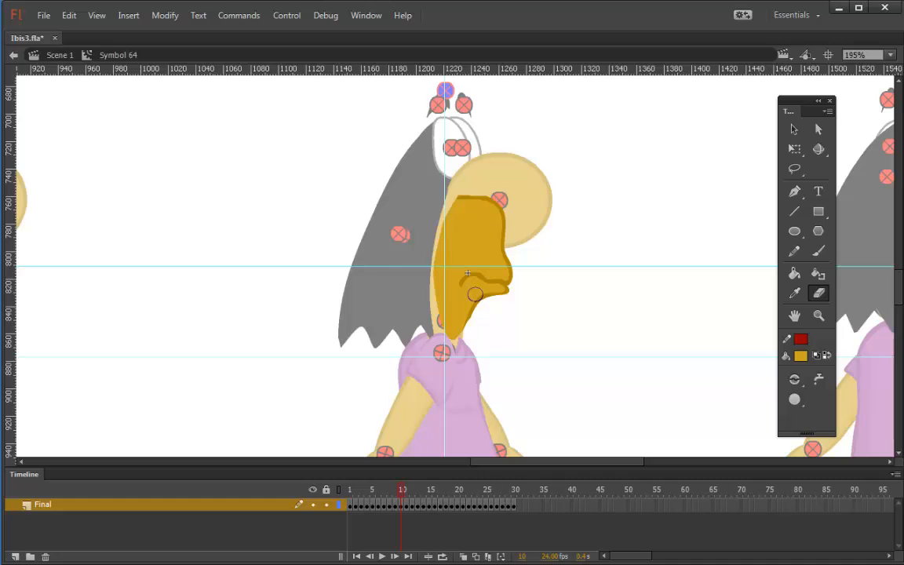
key("comma")
mouse_move(443, 350)
left_mouse_down()
mouse_move(426, 298)
mouse_move(448, 133)
mouse_move(459, 118)
left_mouse_up()
key("comma")
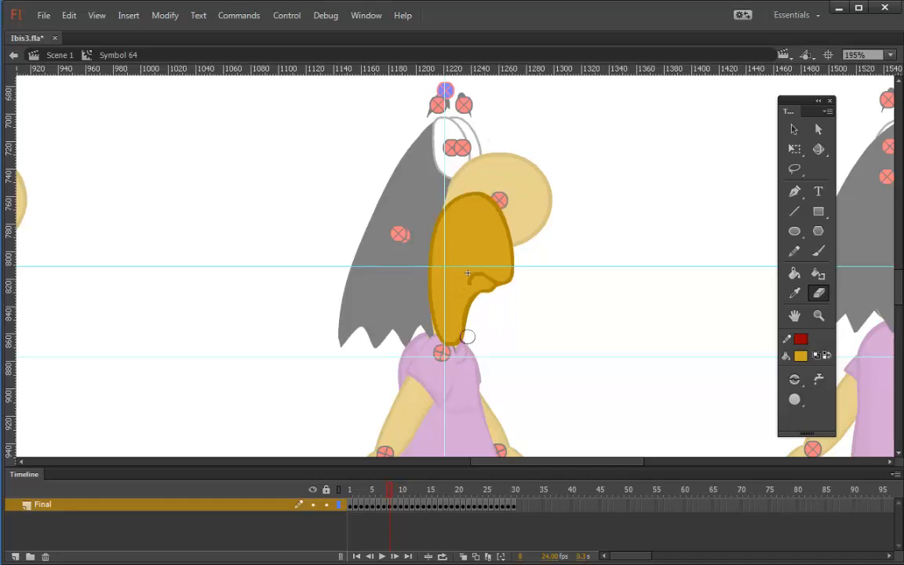
mouse_move(439, 337)
left_mouse_down()
mouse_move(431, 305)
mouse_move(438, 212)
left_mouse_up()
Erase the outline along the back of the head and neck base on frames 7, 6 and 5, and go back to frame 4.
key("comma")
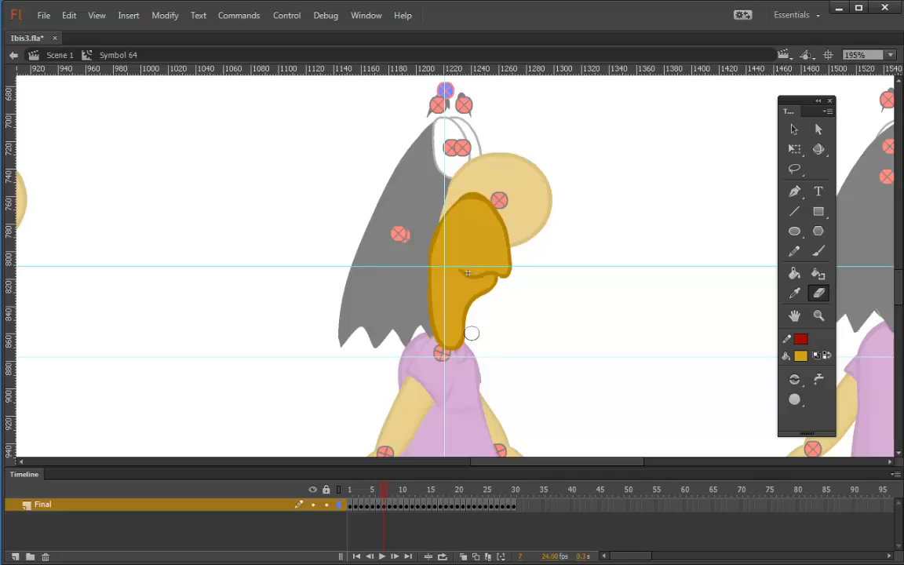
mouse_move(464, 343)
left_mouse_down()
mouse_move(430, 303)
mouse_move(442, 138)
mouse_move(465, 130)
left_mouse_up()
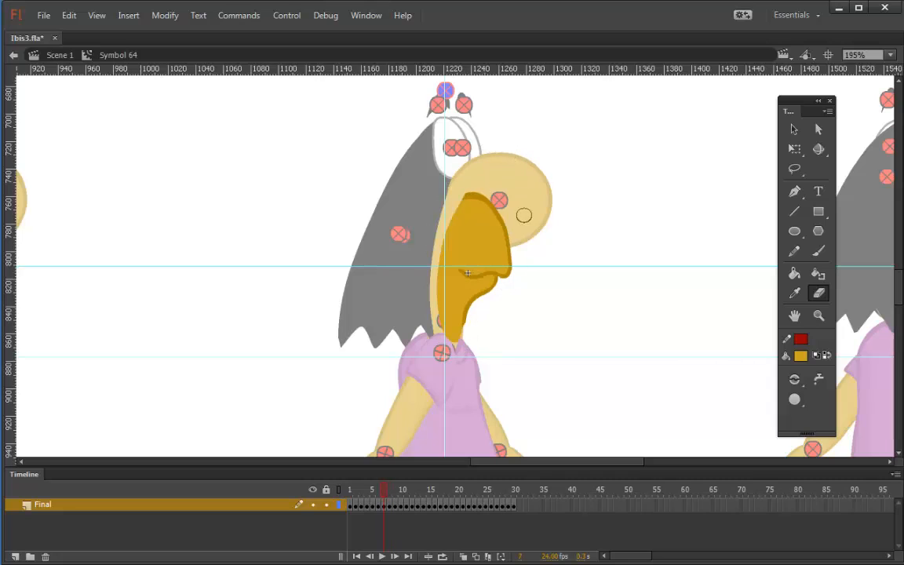
key("comma")
mouse_move(459, 346)
left_mouse_down()
mouse_move(426, 307)
mouse_move(418, 151)
mouse_move(434, 161)
left_mouse_up()
key("comma")
mouse_move(457, 353)
left_mouse_down()
mouse_move(427, 305)
mouse_move(424, 146)
mouse_move(436, 150)
left_mouse_up()
key("comma")
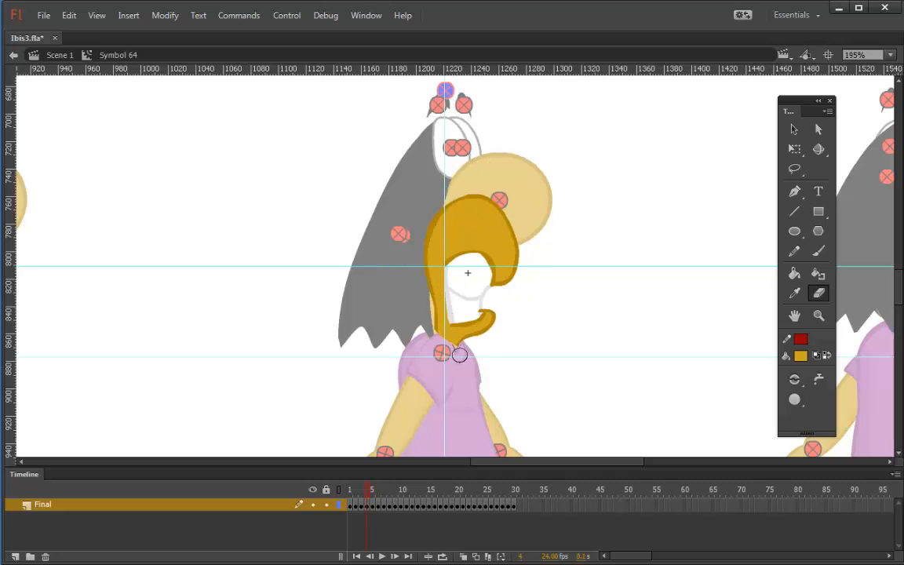
Erase the outline along the back of the head and neck base on frames 4, 3 and 2, and go back to frame 1.
mouse_move(459, 353)
left_mouse_down()
mouse_move(435, 337)
mouse_move(428, 306)
mouse_move(434, 221)
left_mouse_up()
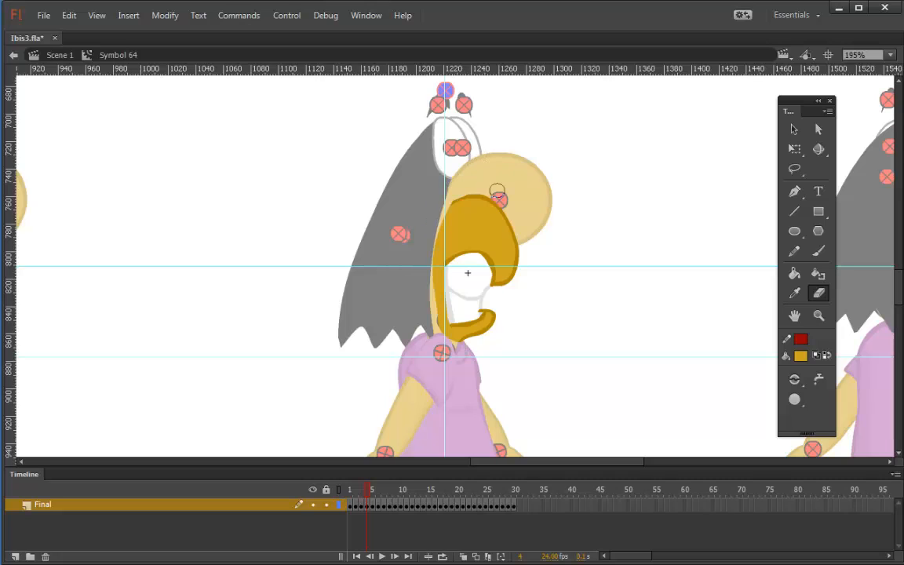
key("comma")
mouse_move(458, 352)
left_mouse_down()
mouse_move(430, 308)
mouse_move(428, 237)
mouse_move(443, 194)
left_mouse_up()
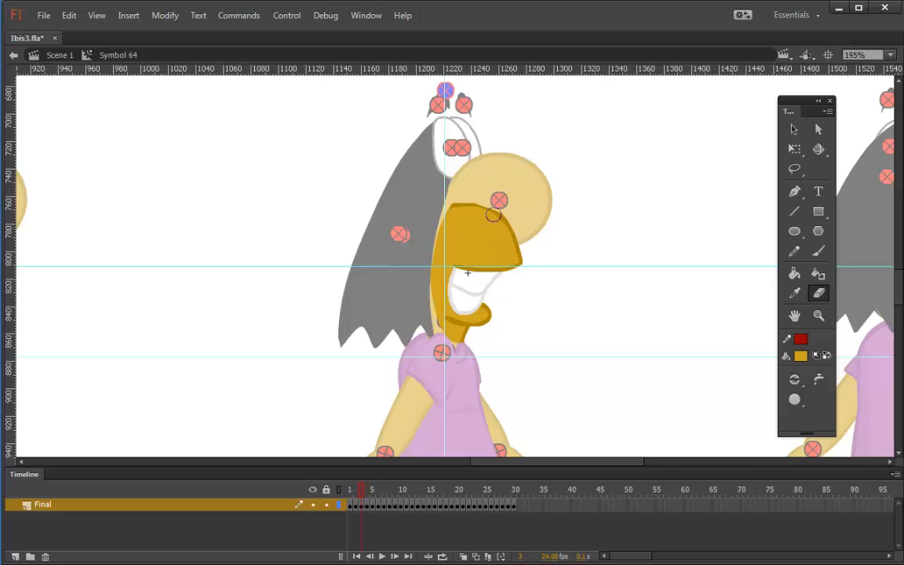
key("comma")
mouse_move(461, 345)
left_mouse_down()
mouse_move(424, 308)
mouse_move(455, 177)
mouse_move(428, 165)
left_mouse_up()
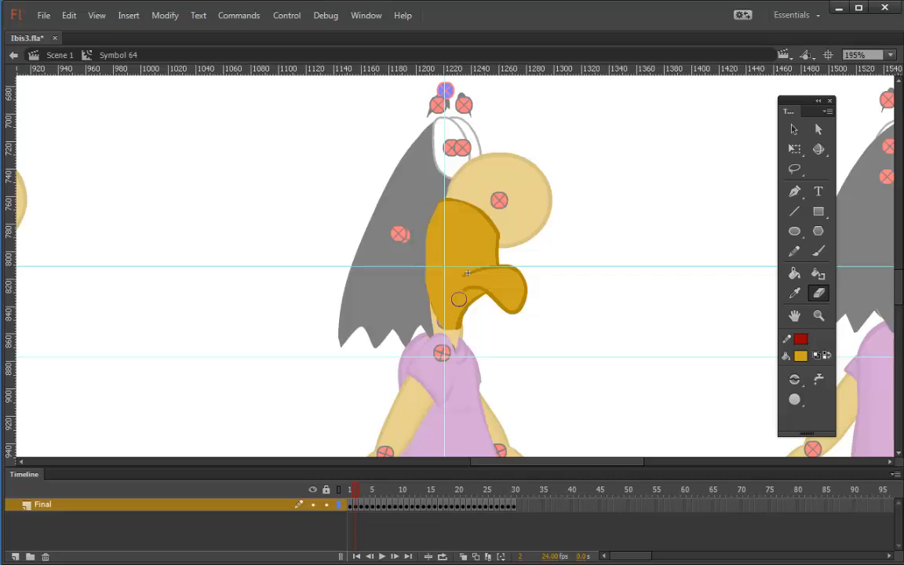
mouse_move(401, 302)
left_mouse_down()
mouse_move(401, 310)
mouse_move(428, 157)
left_mouse_up()
key("comma")
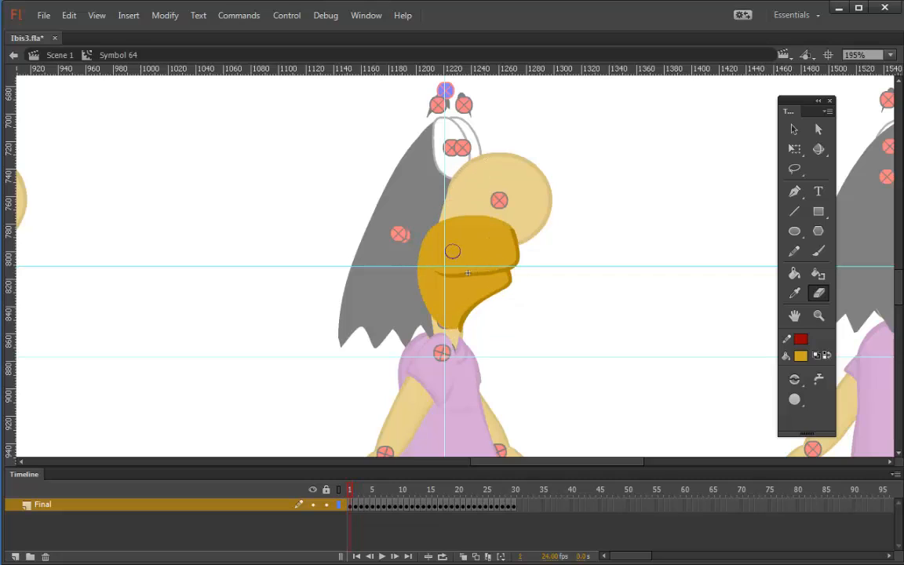
Break apart the head on frame 1 and erase the outline along its back.
mouse_move(455, 355)
left_mouse_down()
mouse_move(419, 266)
mouse_move(440, 208)
left_mouse_up()
left_click(795, 129)
left_click(517, 263)
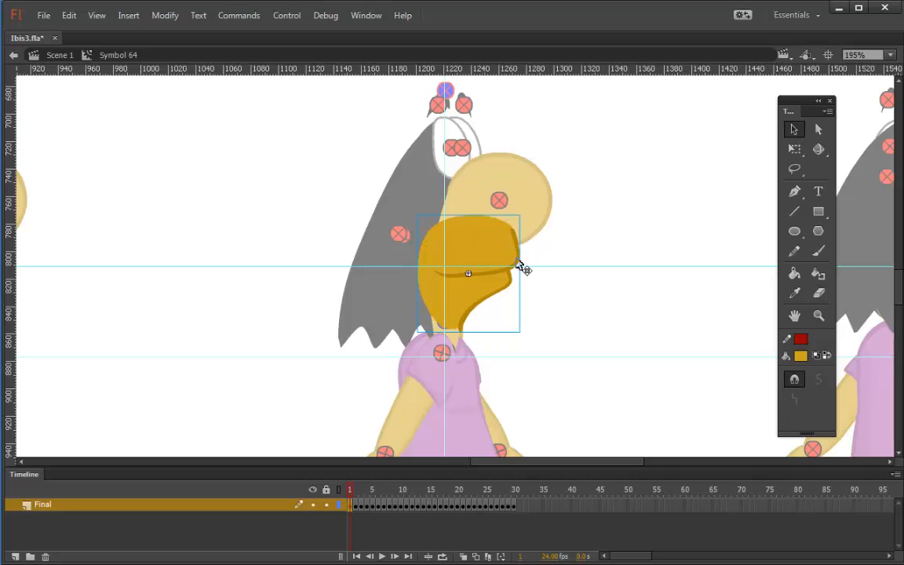
key("ctrl+b")
left_click(585, 197)
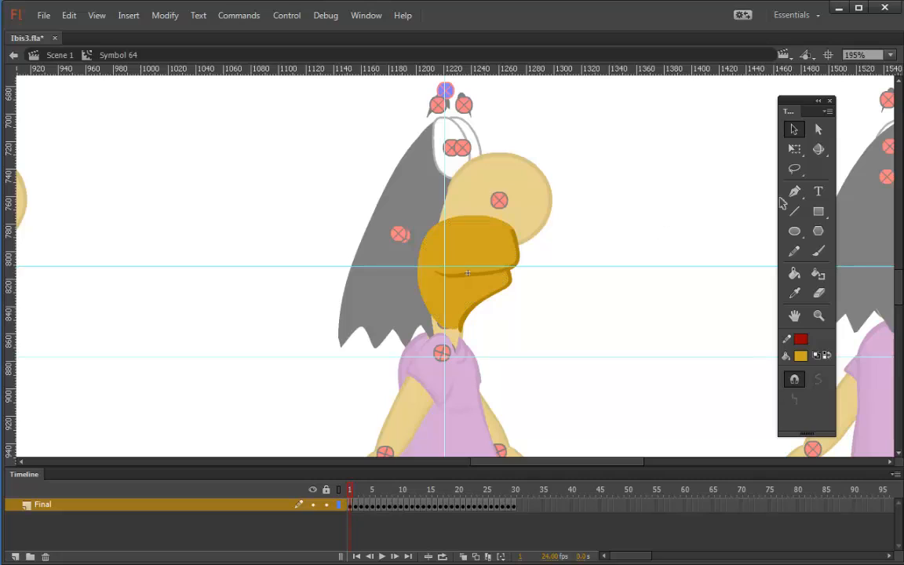
left_click(817, 298)
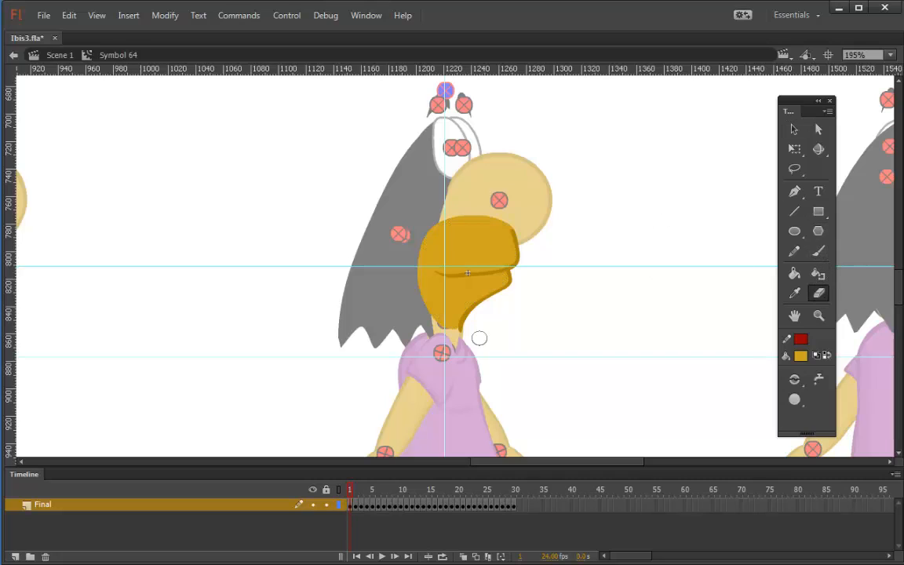
mouse_move(433, 330)
left_mouse_down()
mouse_move(424, 259)
mouse_move(450, 198)
mouse_move(440, 356)
left_mouse_up()
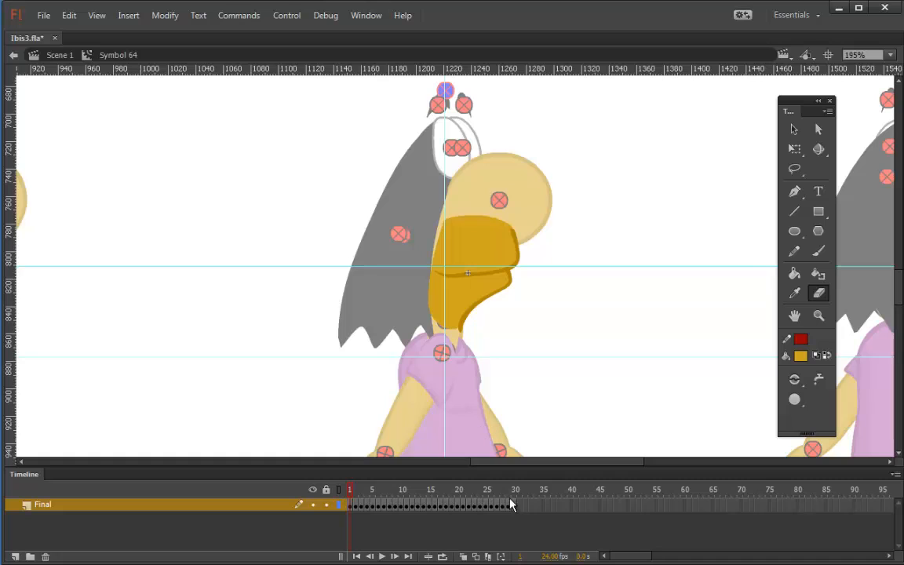
Open the Puppet Producer extension and use its Mouth section to name the nested mouth clips on all 30 frames automatically.
left_click(366, 15)
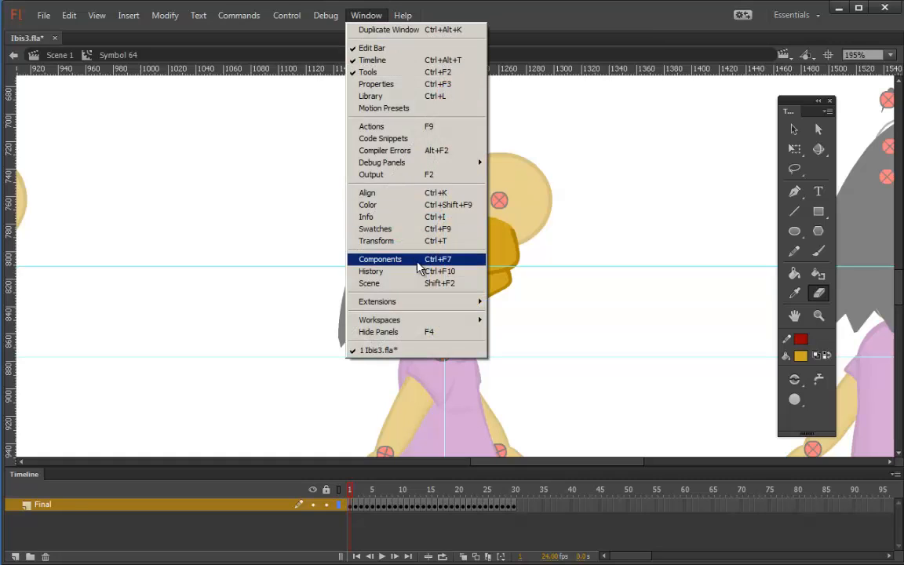
mouse_move(421, 305)
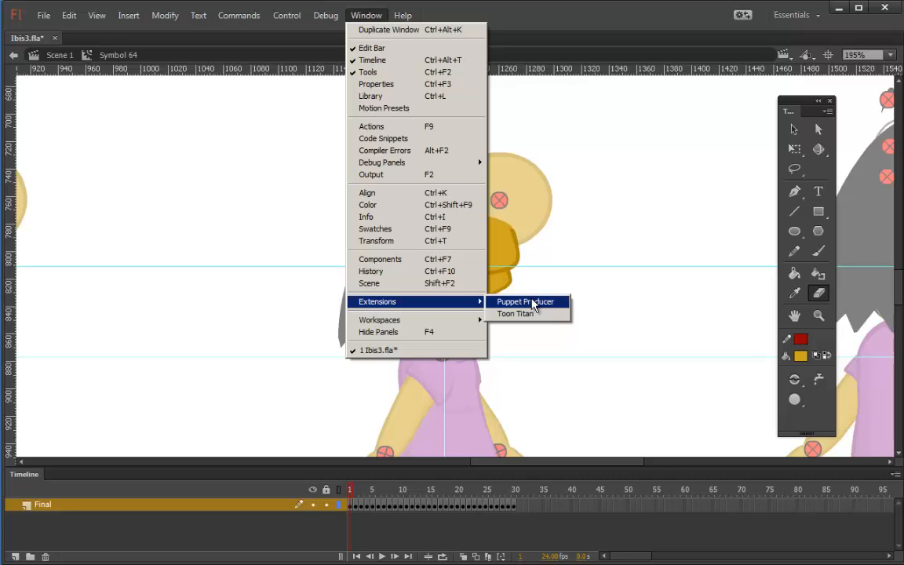
left_click(533, 305)
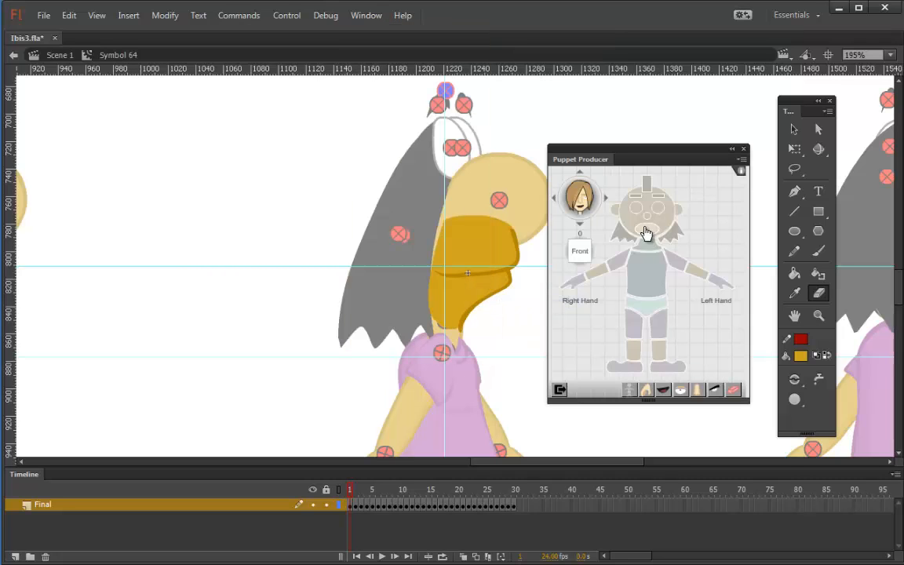
left_click(665, 391)
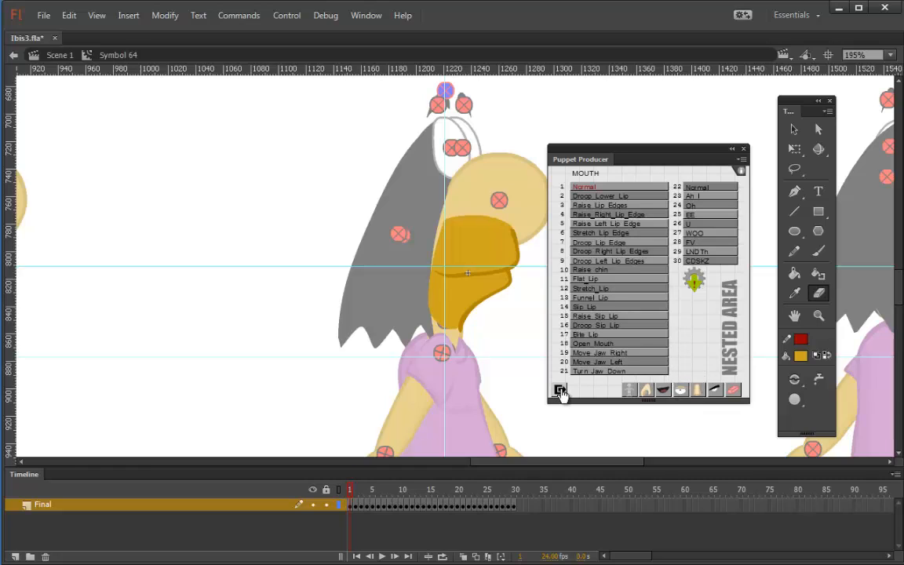
left_click(696, 291)
Check the instance names of the mouth clips on frames 22, 25 and 29.
left_click(794, 129)
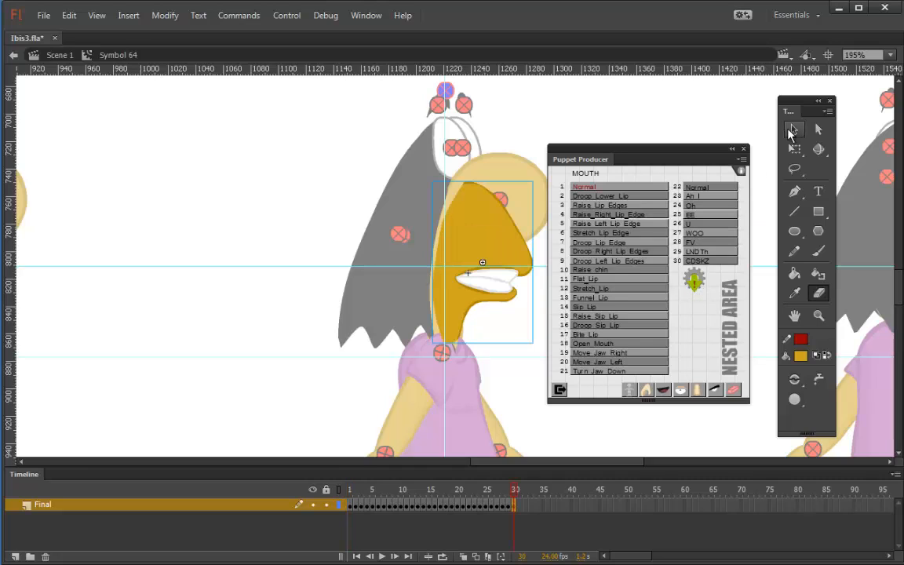
left_click_drag(355, 506, 467, 494)
key("ctrl+F3")
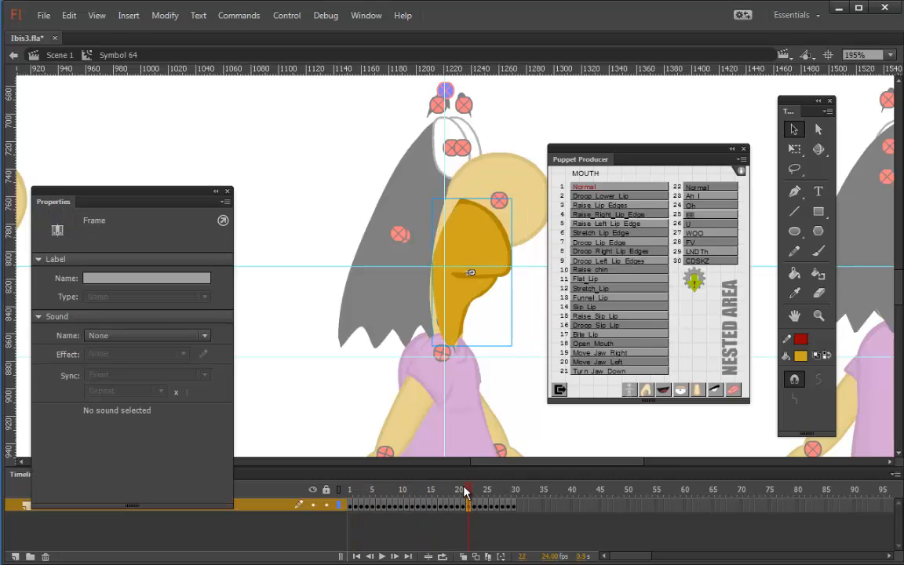
left_click(476, 262)
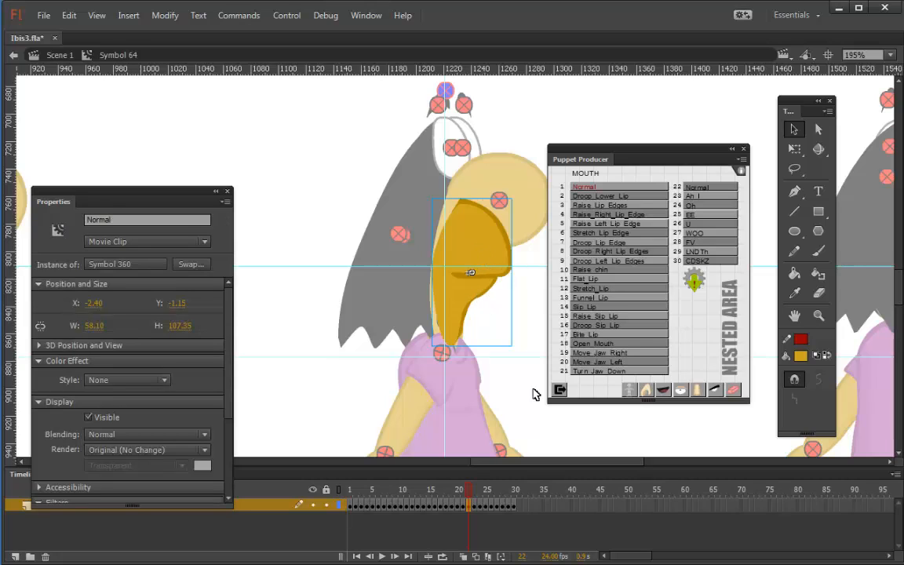
left_click(487, 507)
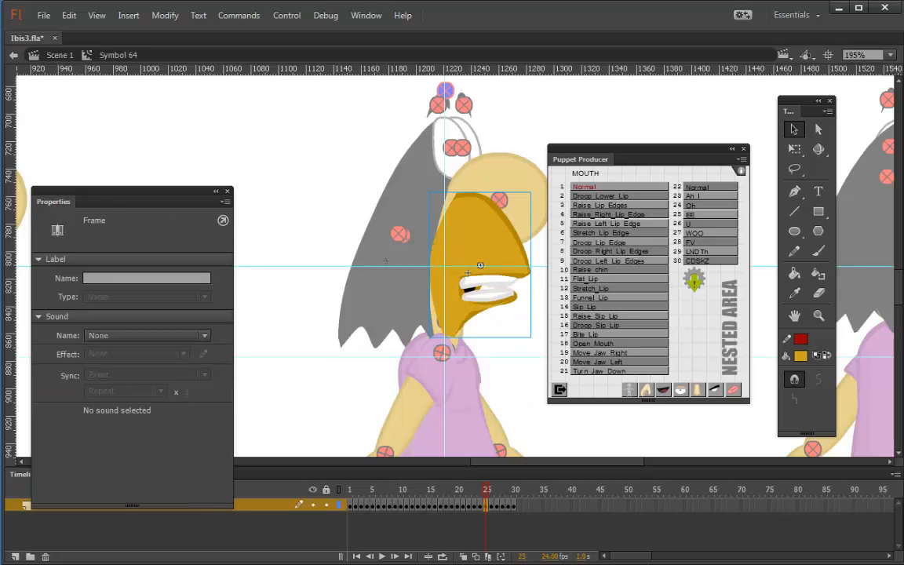
left_click(465, 231)
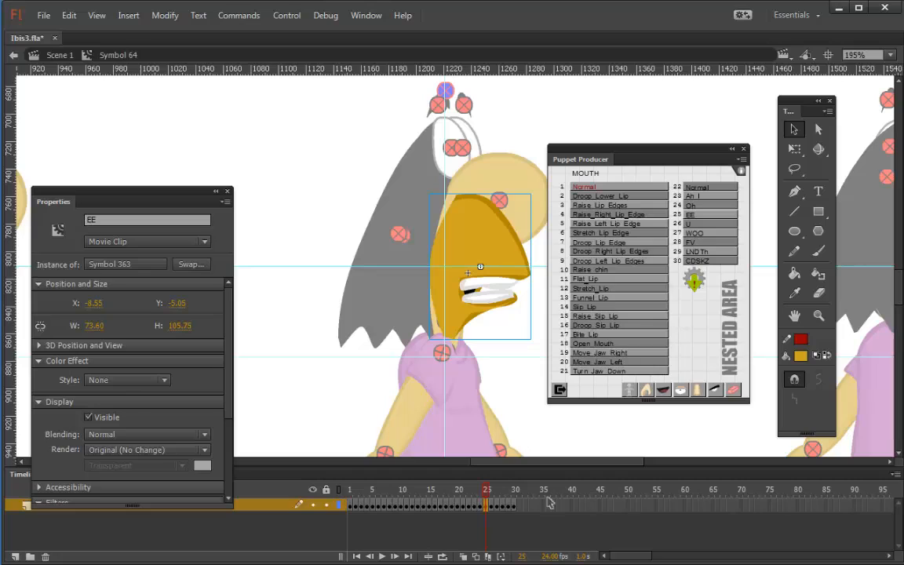
left_click(509, 507)
left_click(438, 222)
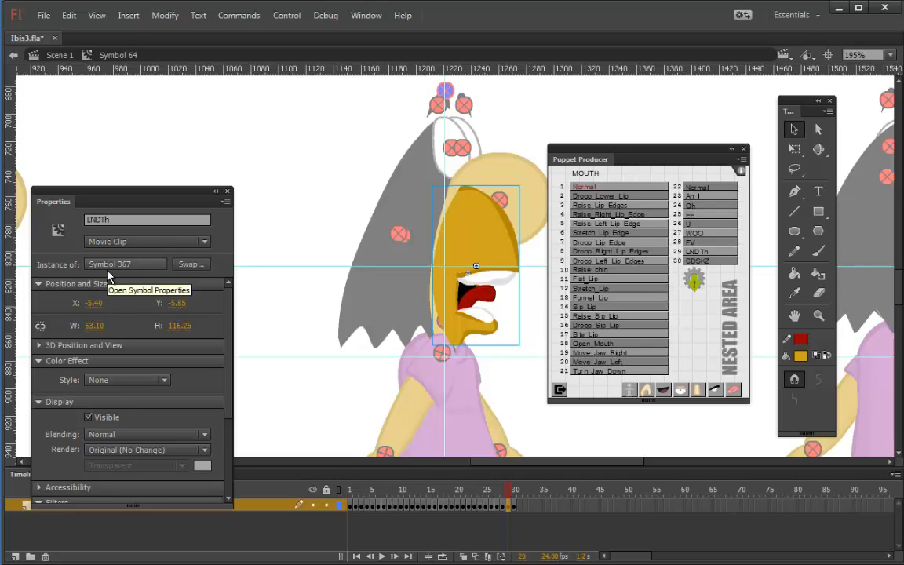
left_click(523, 412)
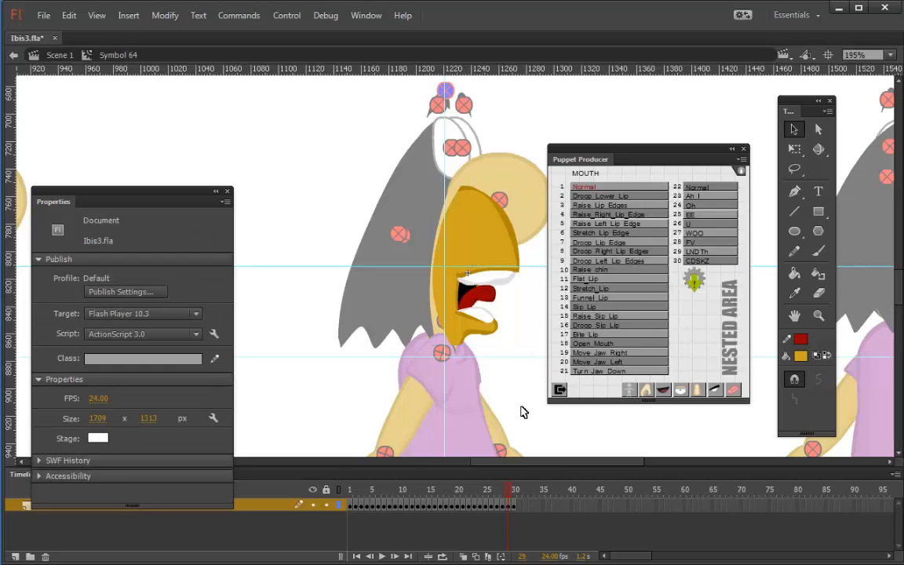
Return to the main scene with the whole row of characters in view and close Puppet Producer.
double_click(679, 120)
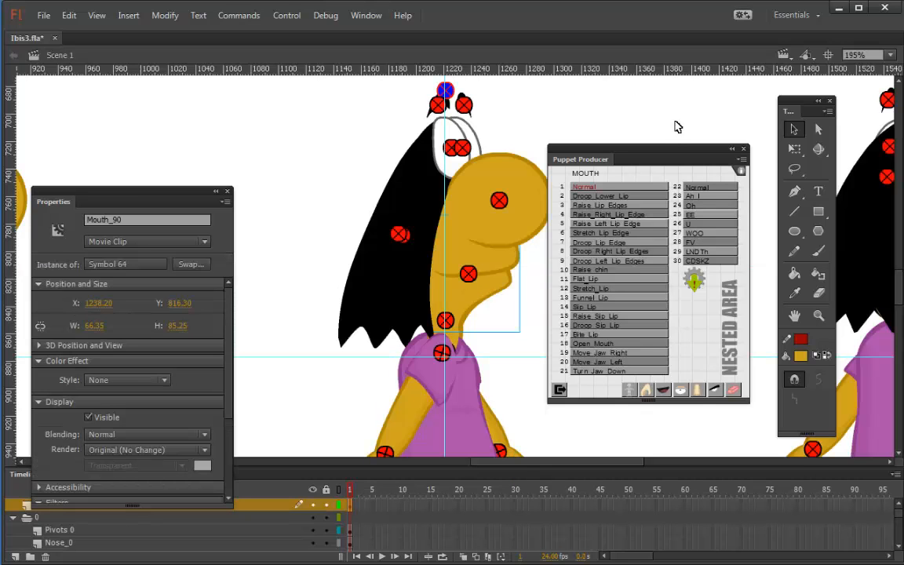
key("ctrl+minus")
key("ctrl+minus")
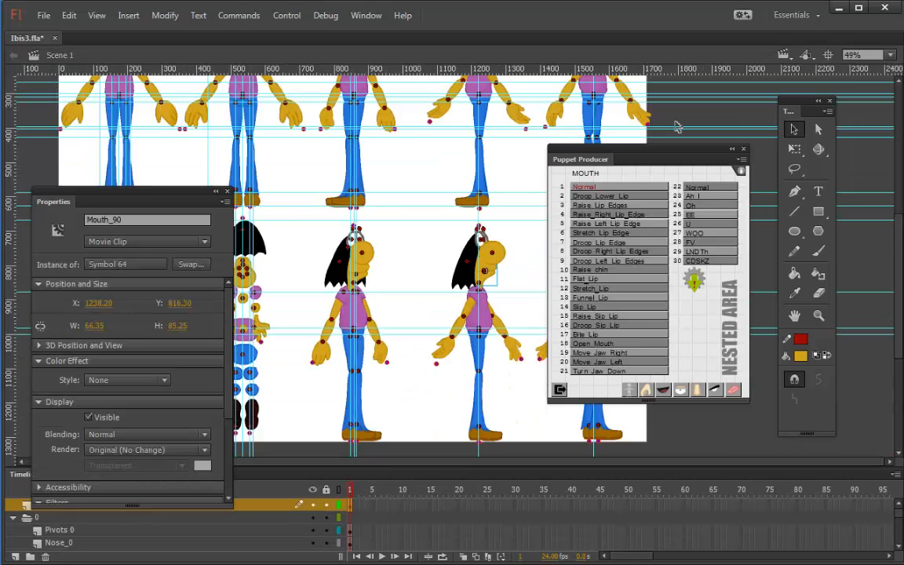
left_click_drag(747, 153, 704, 324)
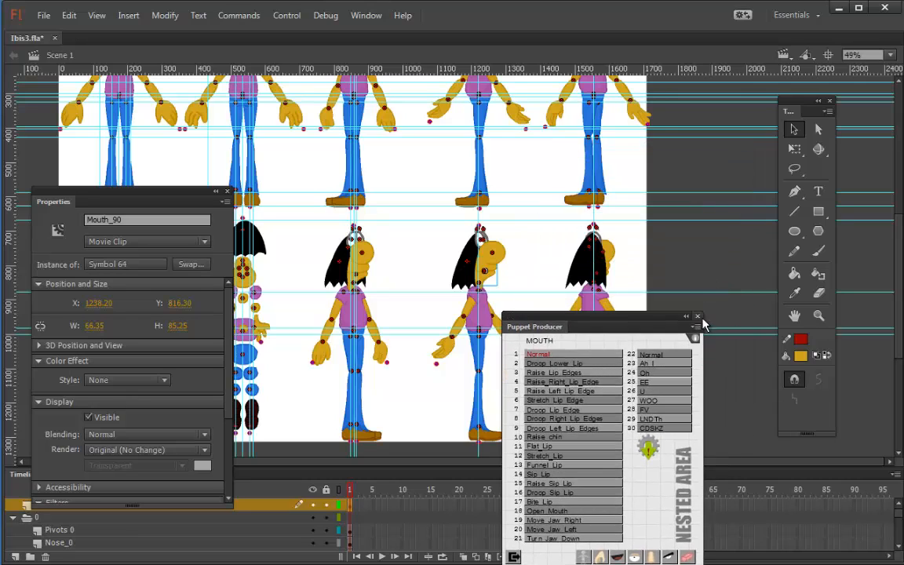
left_click(697, 317)
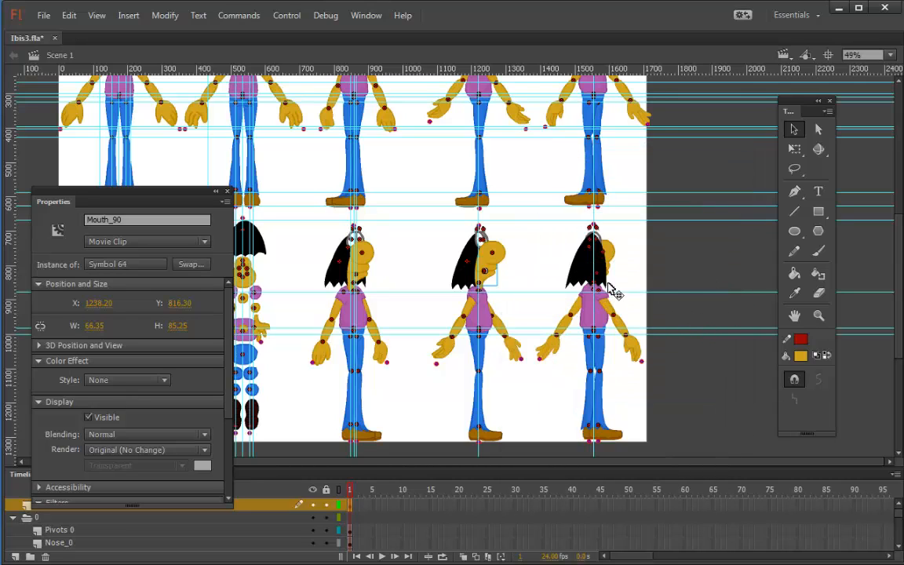
Inspect the nested mouth clip inside the rear three-quarter character's mouth symbol and return to the main scene.
left_click(611, 268)
double_click(612, 271)
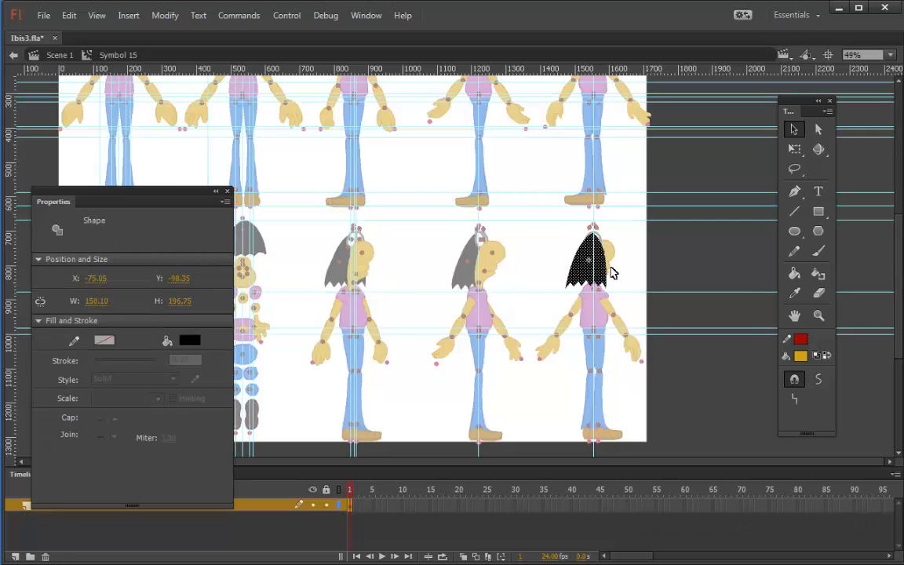
left_click(622, 269)
double_click(617, 274)
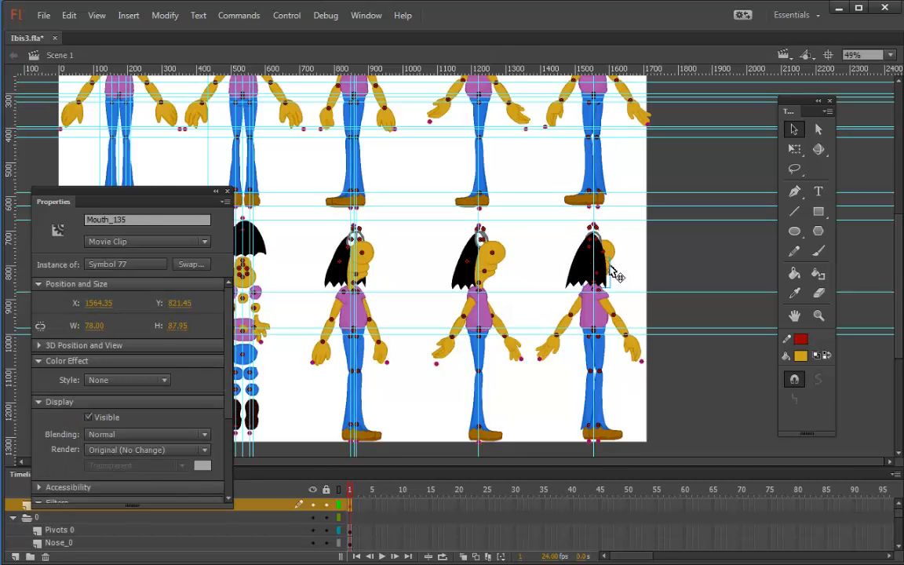
double_click(616, 274)
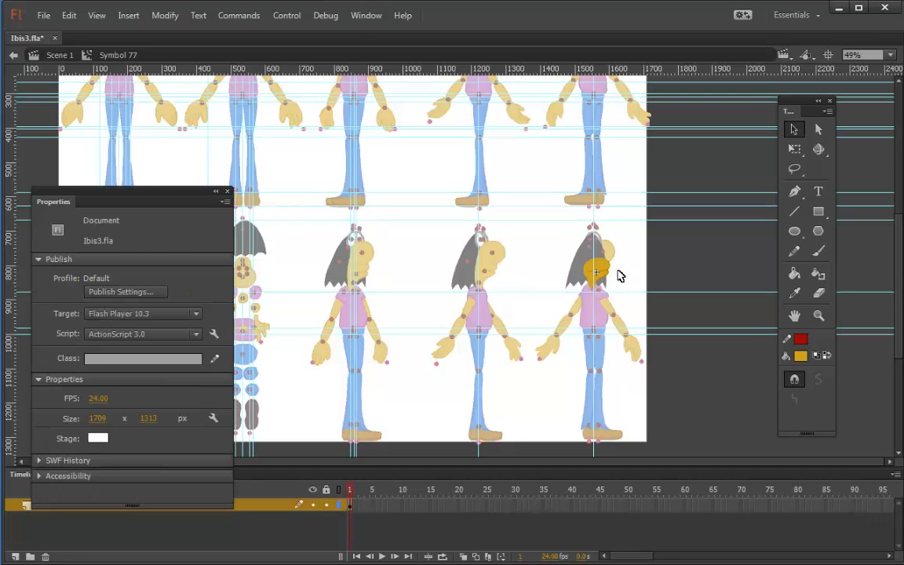
left_click(613, 270)
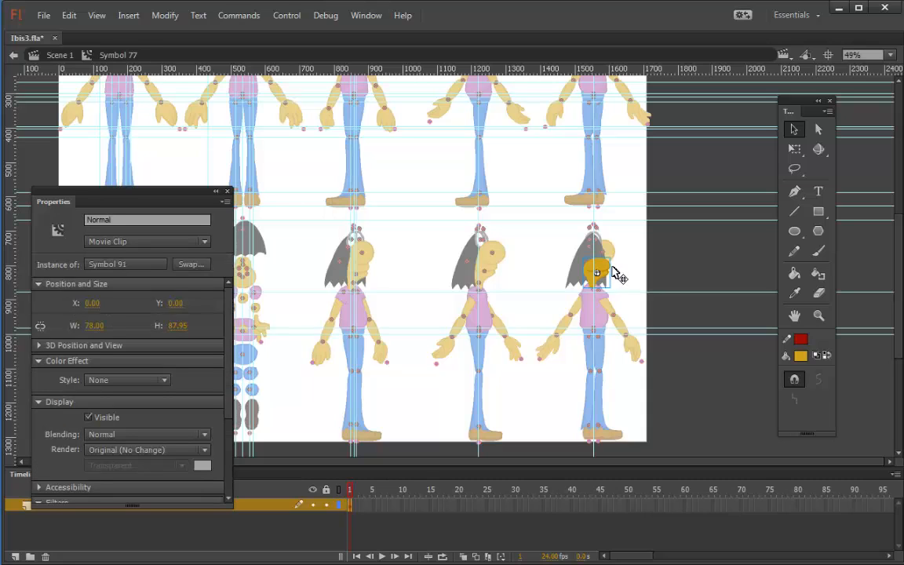
double_click(627, 273)
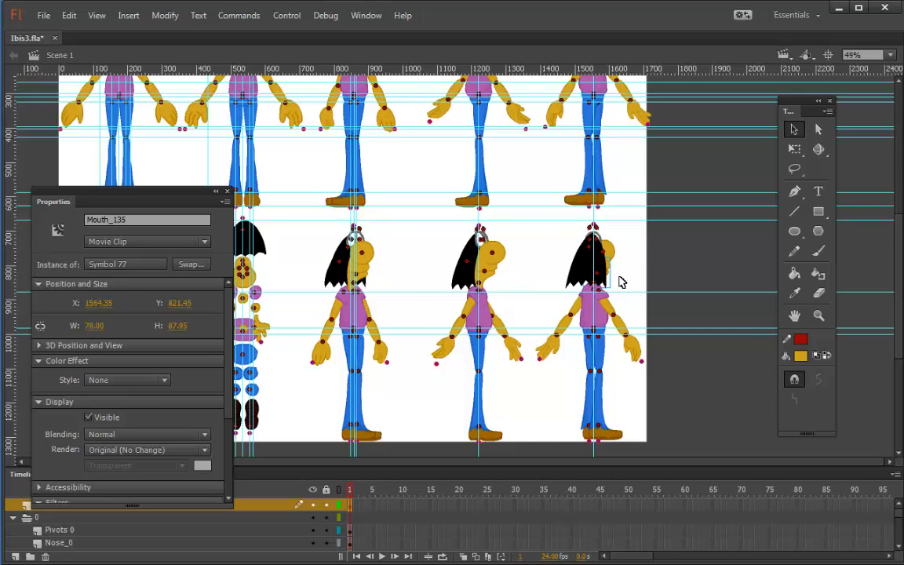
Copy the instance name Mouth_135 from the rear three-quarter character's mouth.
scroll(620, 283, "up", 2)
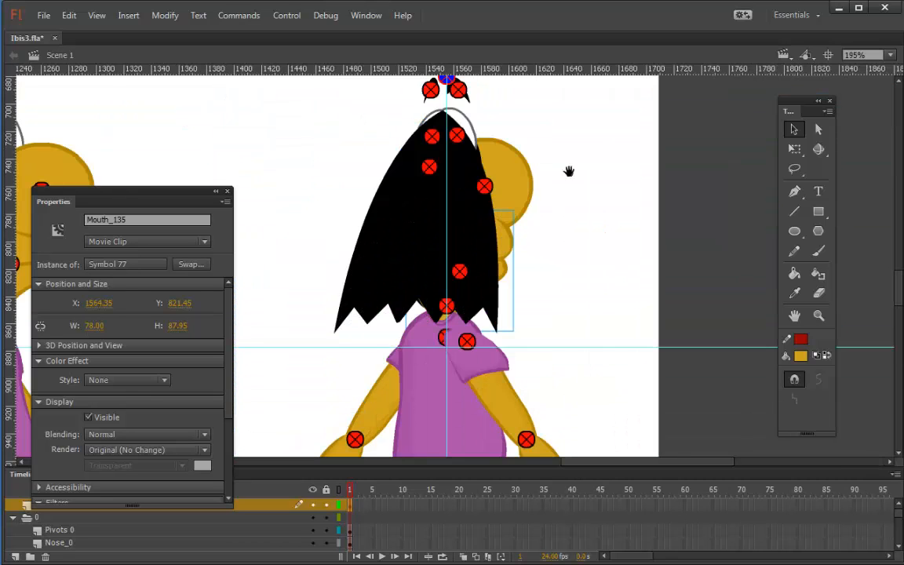
left_click_drag(612, 222, 803, 203)
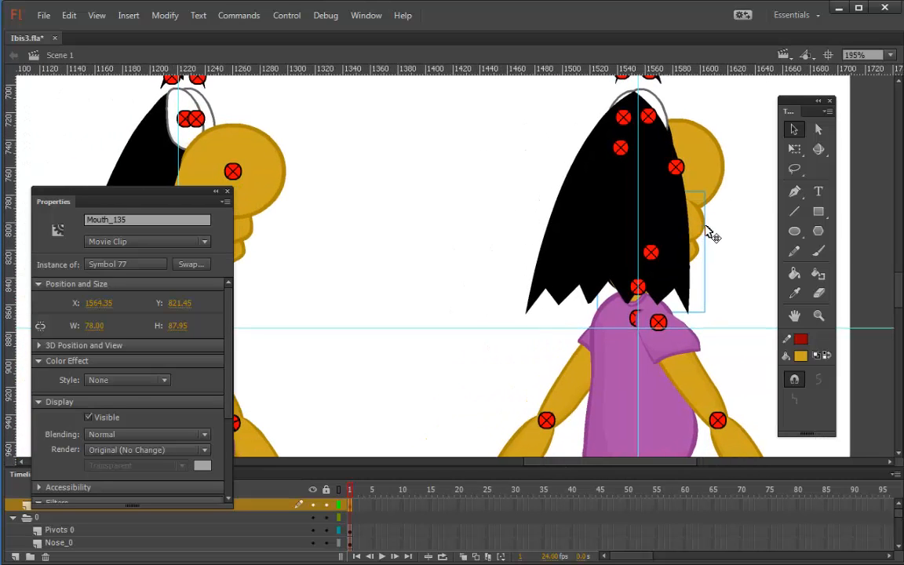
left_click_drag(131, 220, 60, 210)
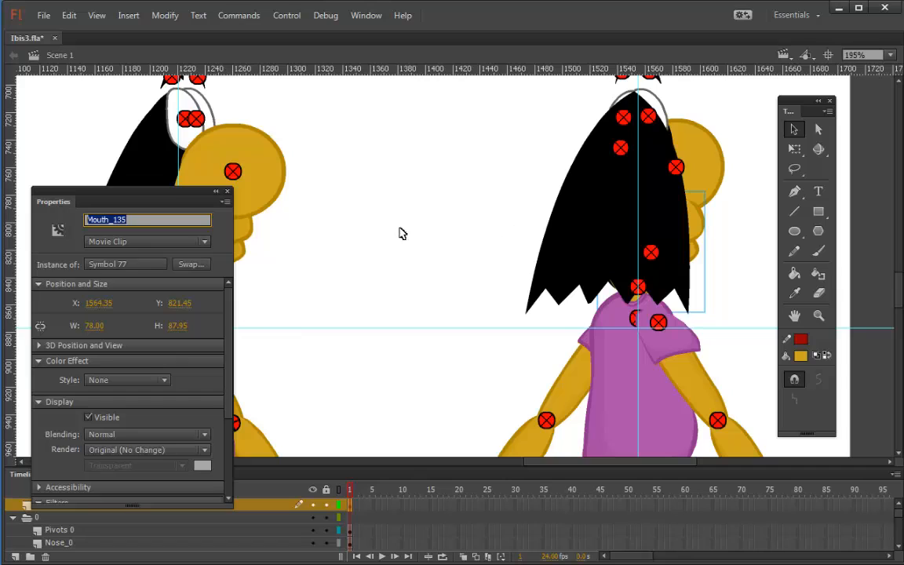
left_click(283, 244)
Duplicate the side-view character's mouth in place and move the copy horizontally to X 1413.20, between the side and rear three-quarter characters.
left_click(258, 246)
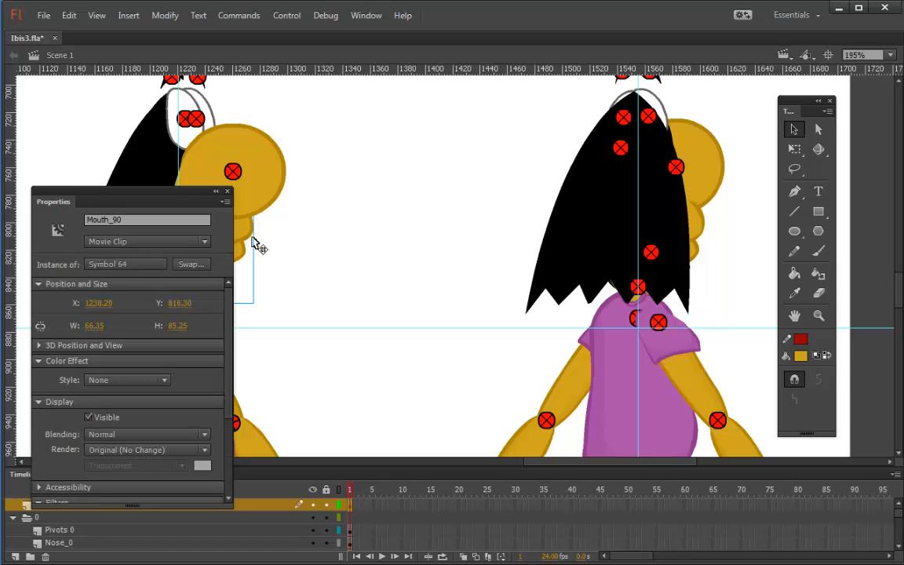
key("Right")
key("Right")
key("Right")
key("Right")
key("Right")
key("Down")
key("Down")
key("Down")
key("Down")
key("Down")
key("shift+Up")
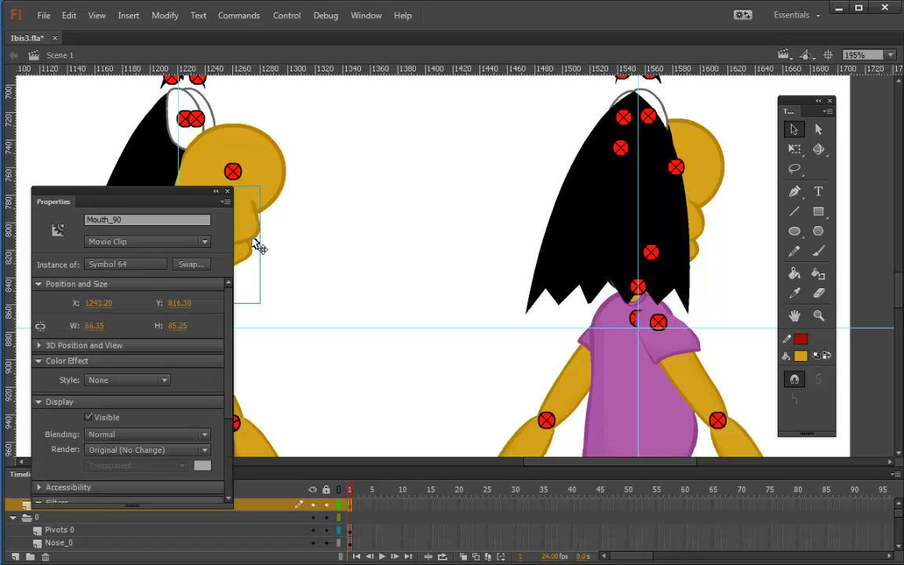
key("shift+Right")
key("shift+Right")
key("shift+Right")
key("shift+Right")
key("shift+Right")
key("shift+Right")
key("shift+Right")
key("shift+Right")
key("shift+Right")
key("shift+Right")
key("shift+Right")
key("shift+Right")
key("shift+Right")
key("shift+Right")
key("shift+Right")
key("shift+Right")
key("shift+Right")
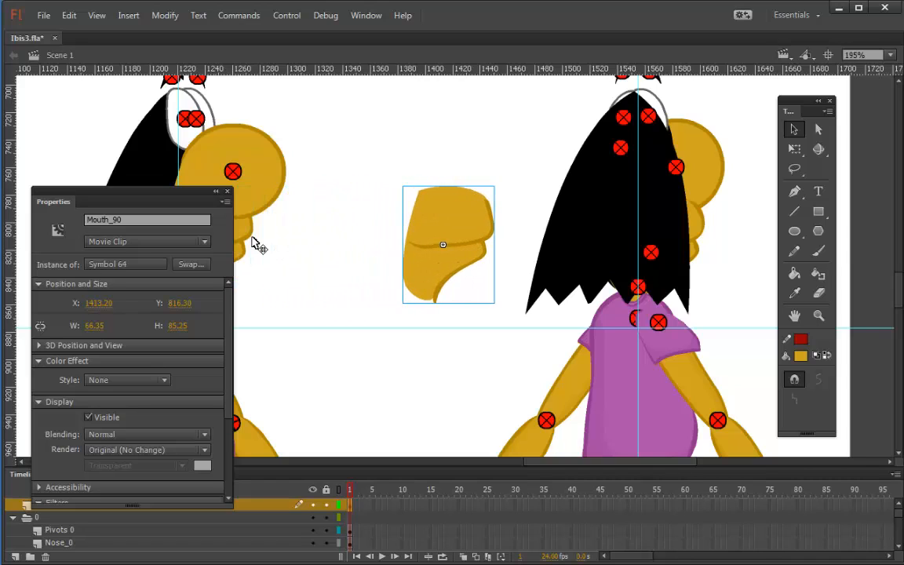
Name the mouth copy Mouth_135 and move it horizontally to X 1567.35, over the rear three-quarter character's existing mouth.
left_click_drag(123, 219, 69, 218)
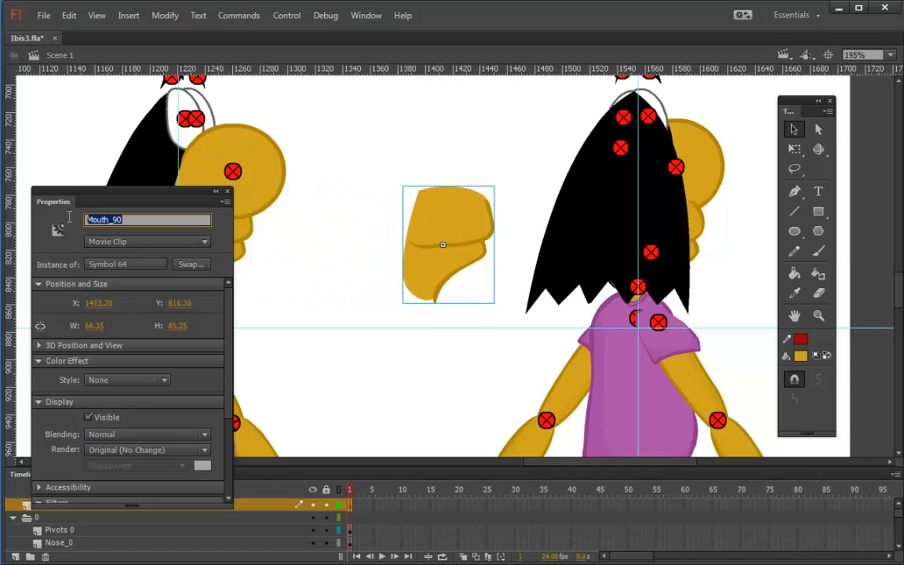
type("Mouth_135")
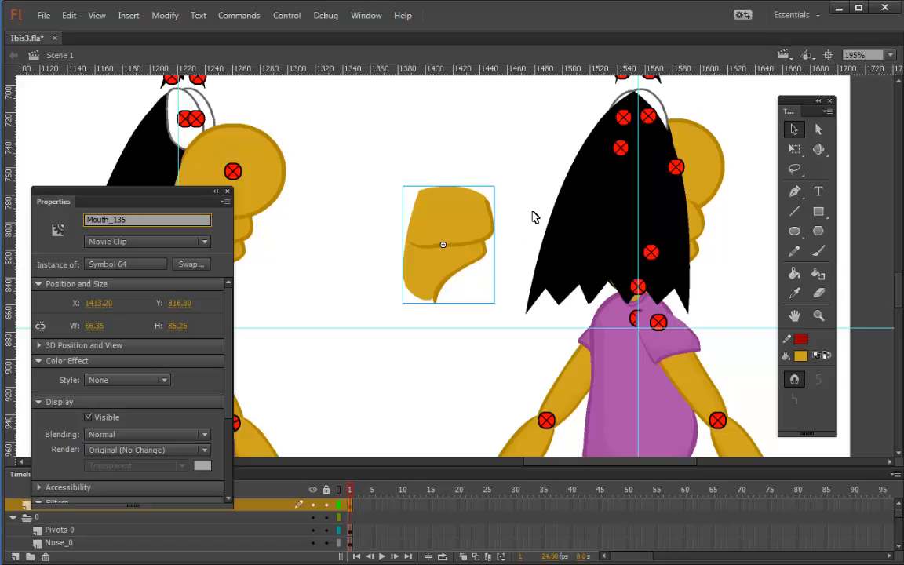
left_click_drag(477, 222, 691, 237)
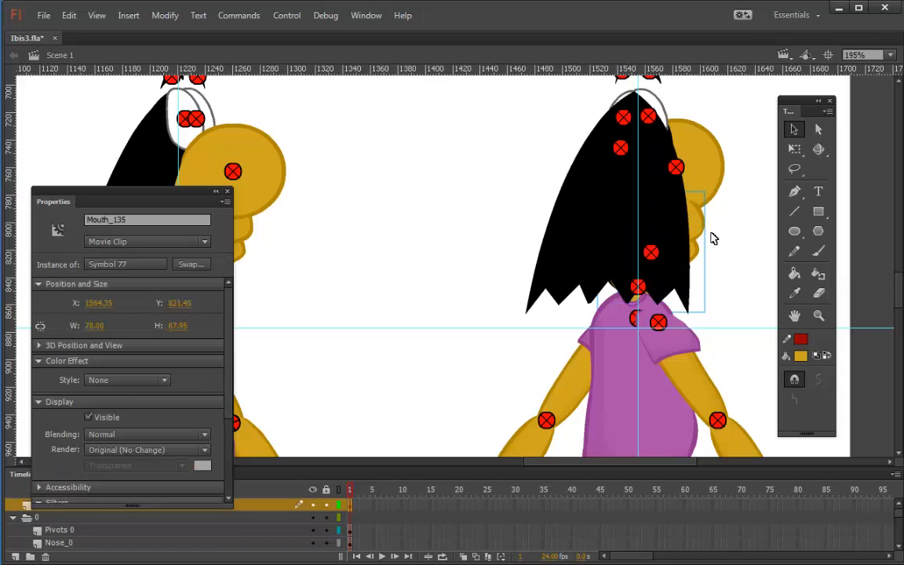
Replace the rear three-quarter character's old mouth with the cut copy pasted in place, and send it behind the hair.
left_click(714, 231)
right_click(742, 224)
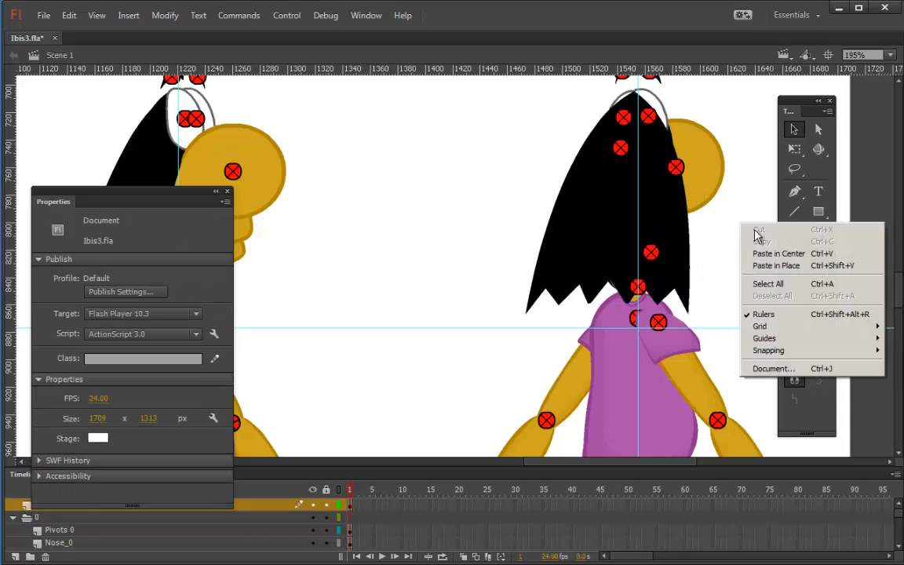
left_click(777, 266)
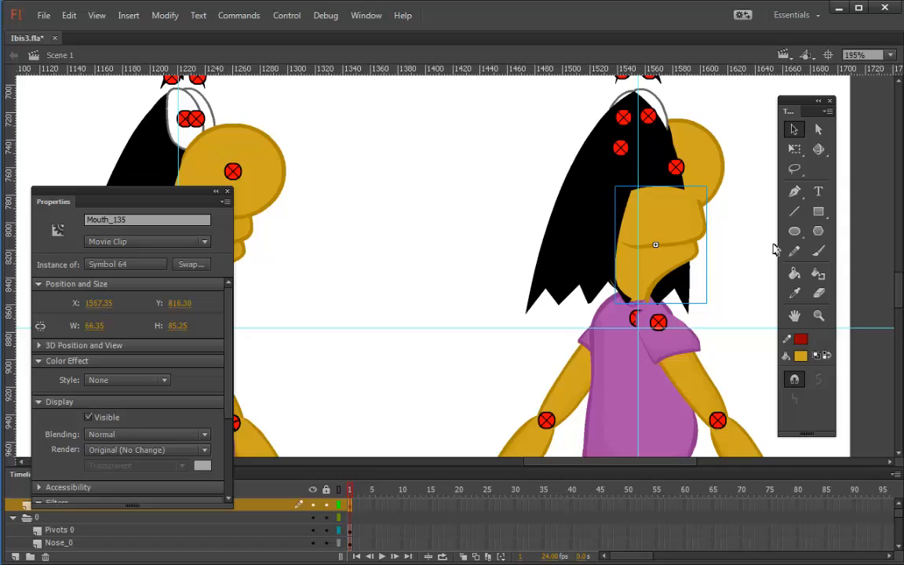
key("ctrl+Down")
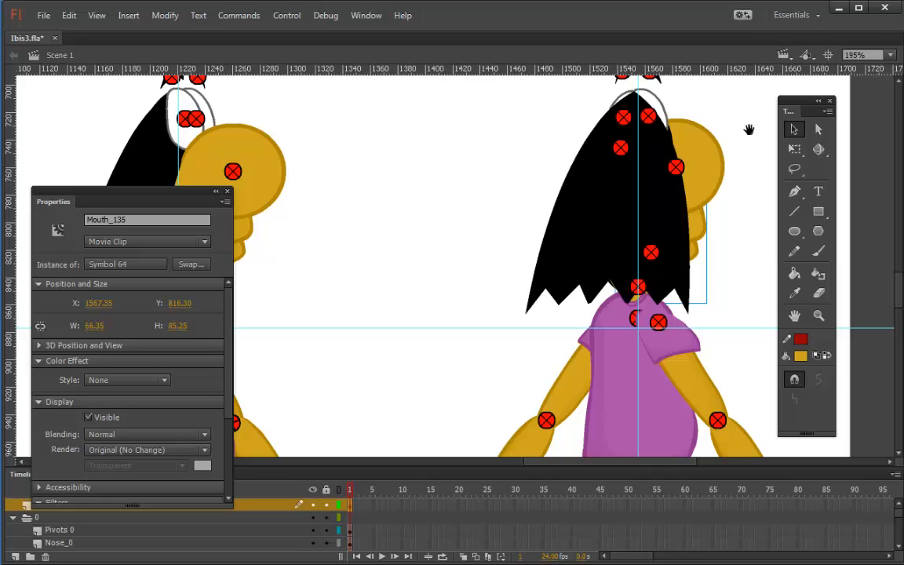
Paste another copy of the mouth at the view centre beside the left-facing rear three-quarter character in the upper row.
left_click_drag(749, 129, 541, 396)
left_click_drag(583, 224, 626, 323)
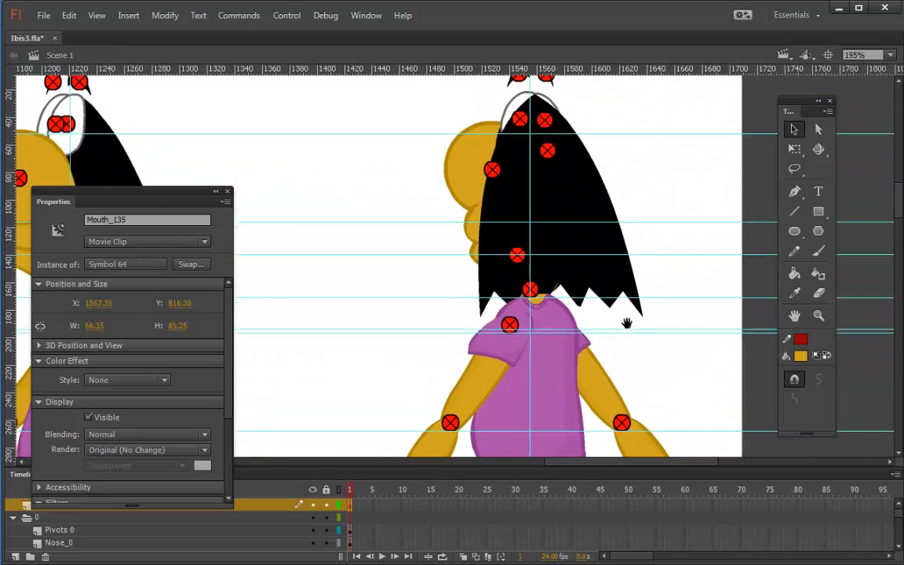
left_click_drag(685, 165, 686, 181)
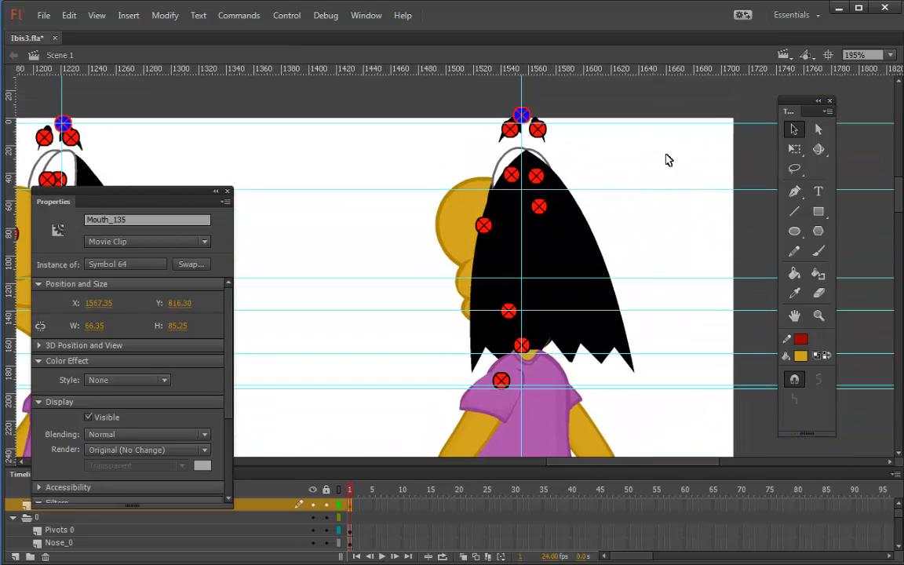
right_click(665, 160)
left_click(724, 187)
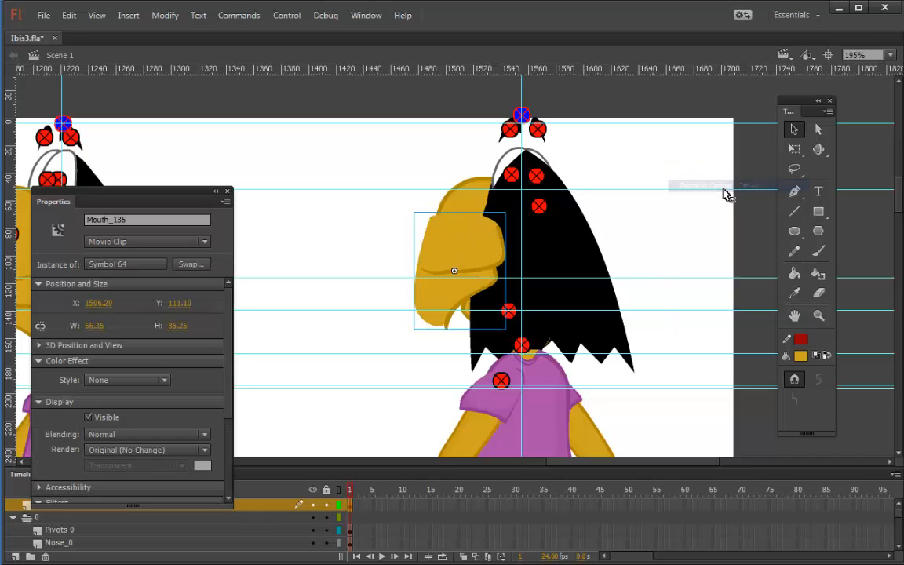
Flip the pasted mouth horizontally and move it left to X 1441.20, clear of the left-facing rear three-quarter character.
left_click(171, 16)
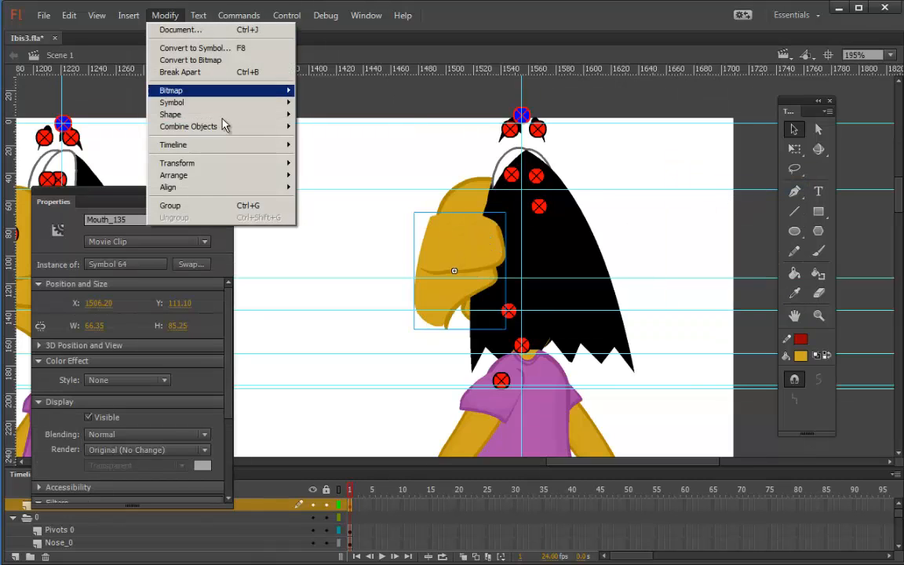
mouse_move(224, 163)
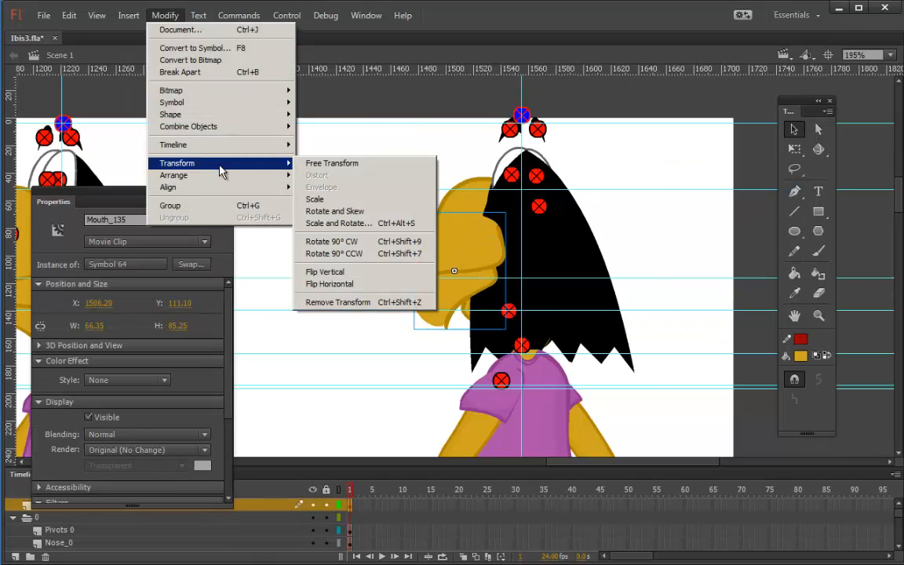
left_click(376, 284)
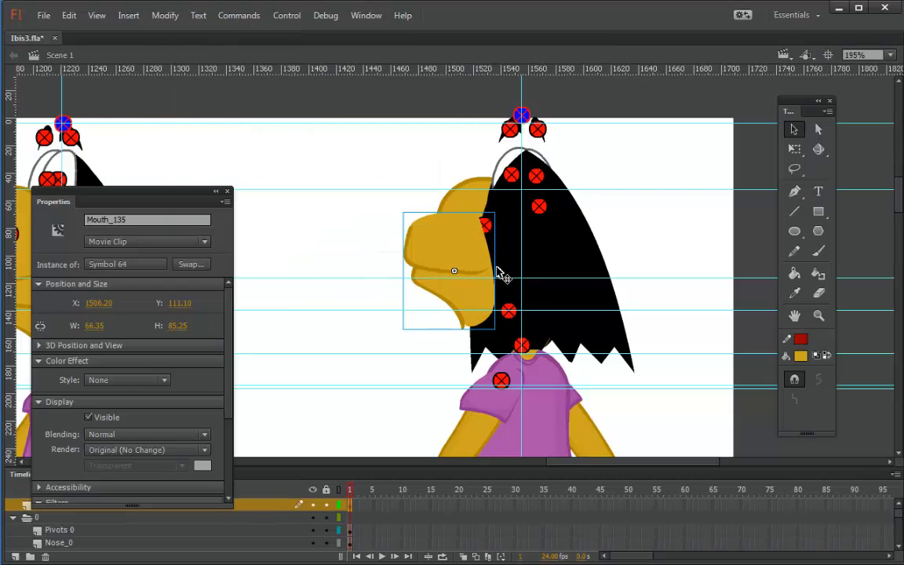
key("shift+Left")
key("shift+Left")
key("shift+Left")
key("shift+Left")
key("shift+Left")
key("shift+Left")
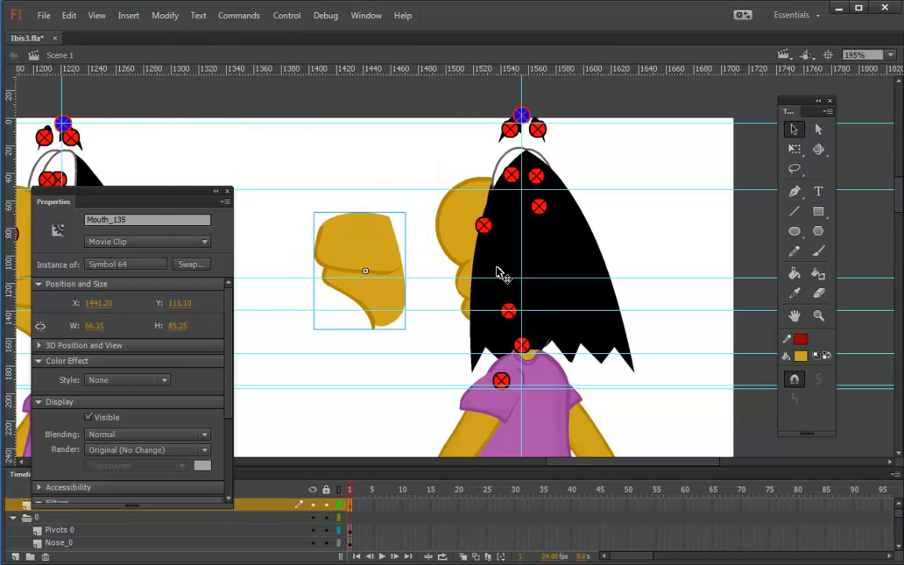
Copy the instance name Mouth_225 from the left-facing rear three-quarter character's old mouth and give it to the flipped mouth.
left_click(469, 300)
double_click(135, 219)
key("ctrl+c")
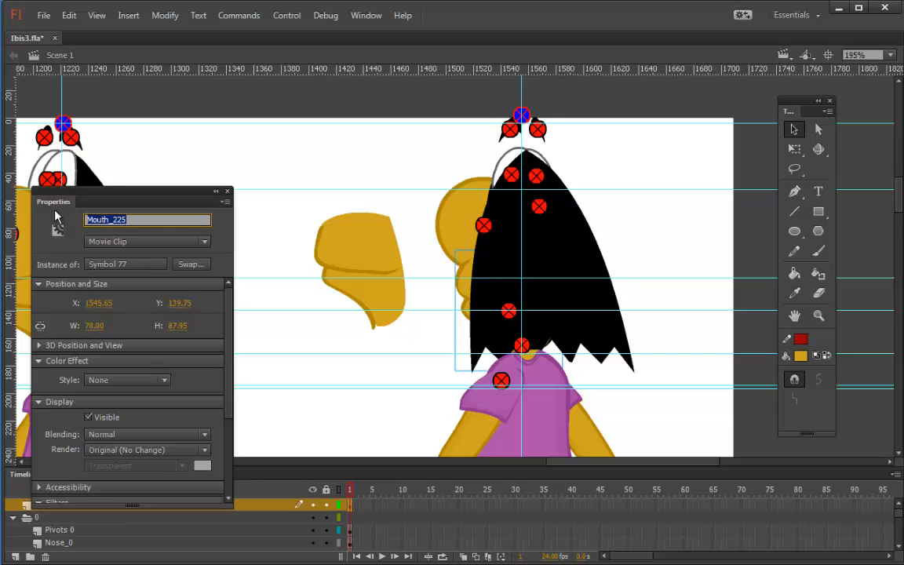
left_click(365, 184)
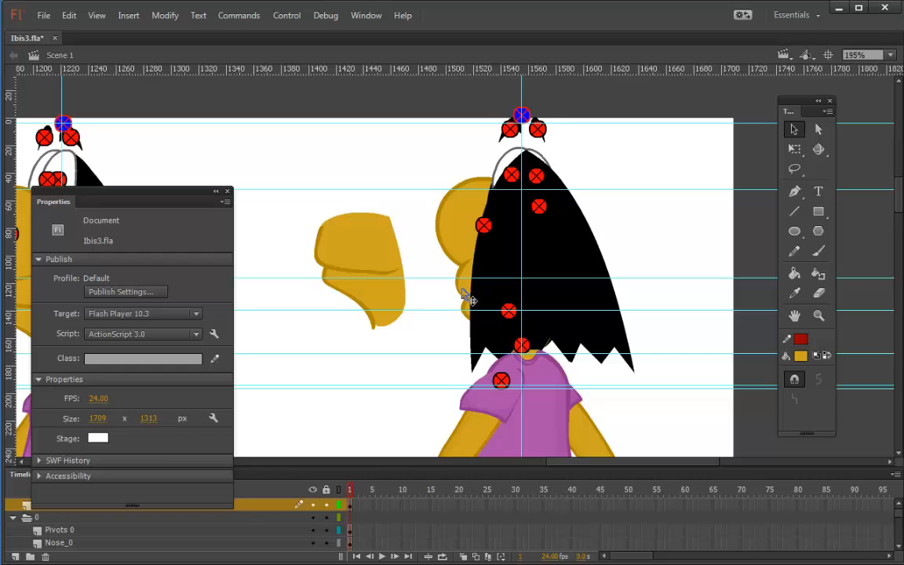
left_click(402, 245)
double_click(118, 219)
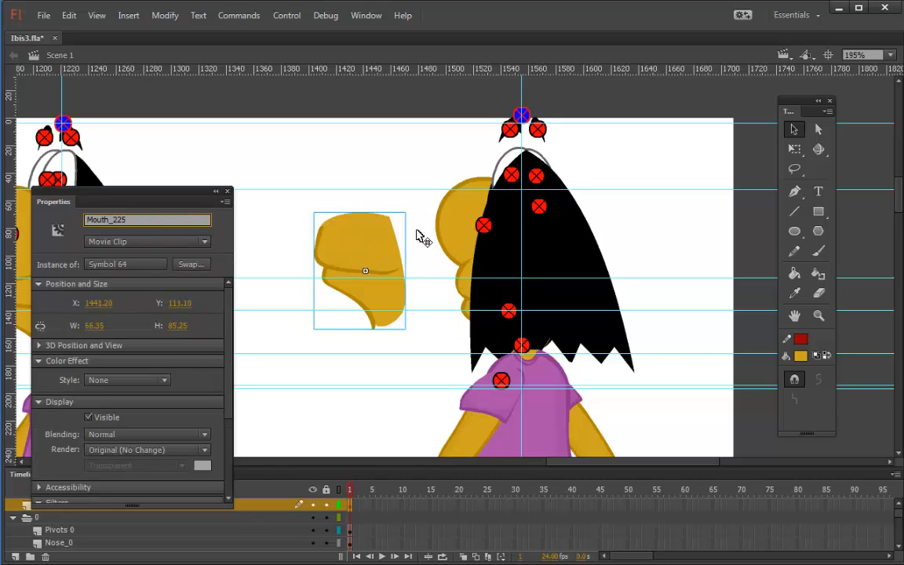
key("ctrl+v")
Replace the left-facing rear three-quarter character's old mouth with the flipped copy at X 1541.15, Y 139.75, and send it behind the hair.
left_click_drag(343, 258, 471, 287)
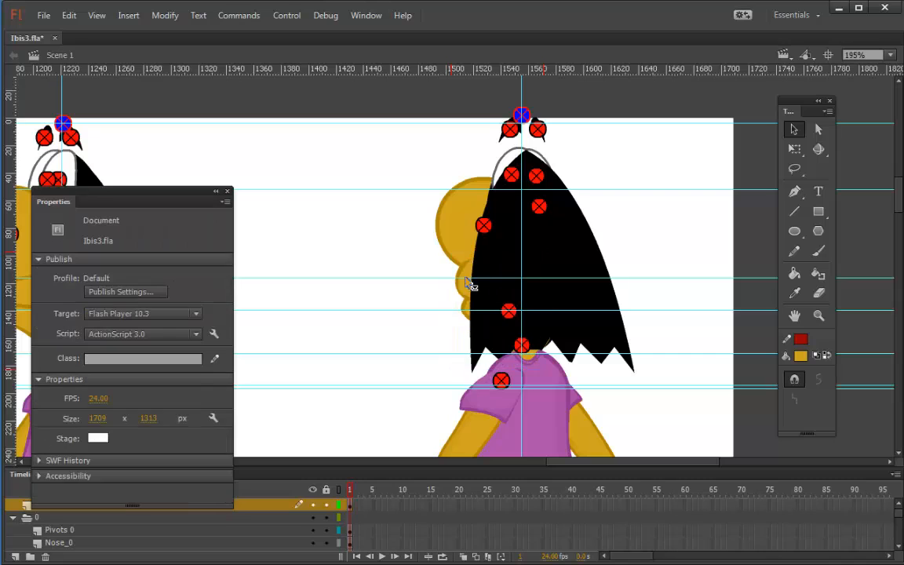
left_click(471, 293)
key("Delete")
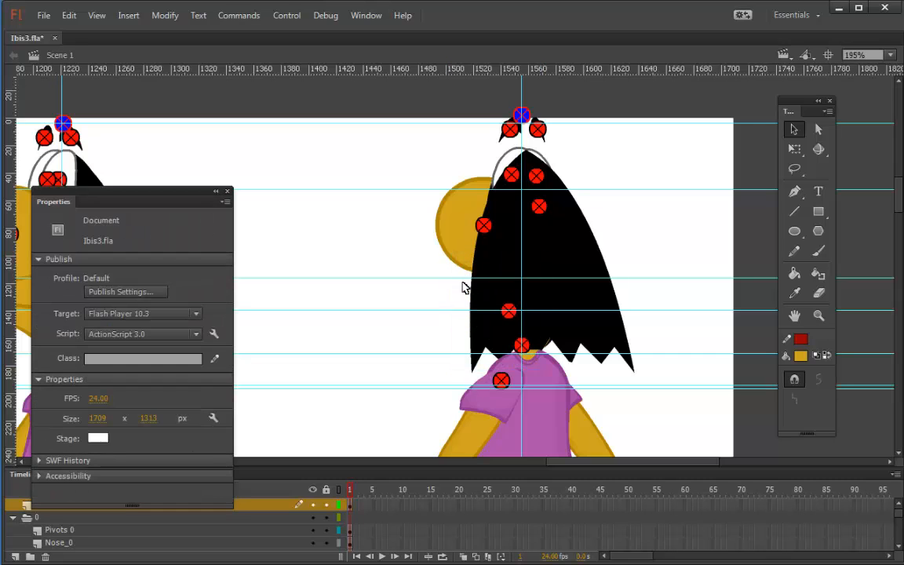
right_click(658, 227)
left_click(710, 268)
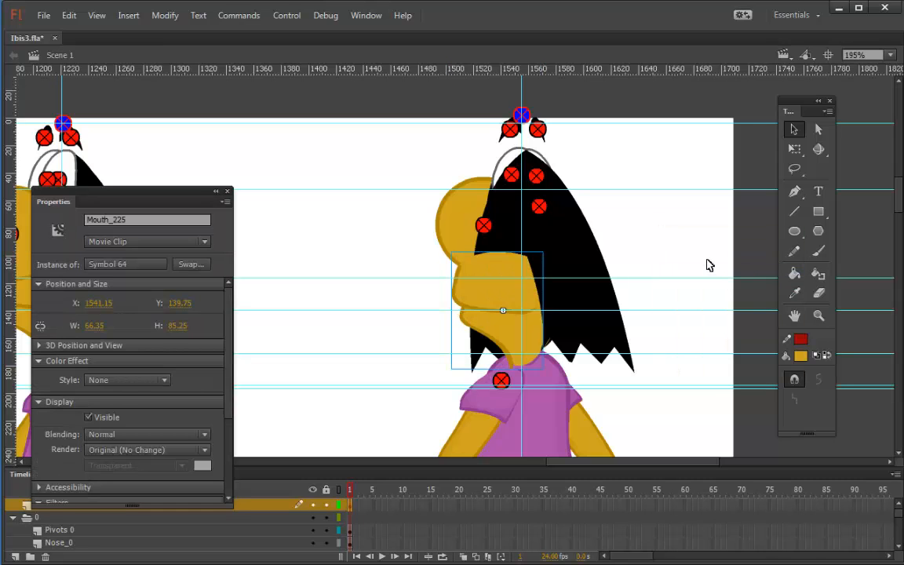
key("ctrl+Down")
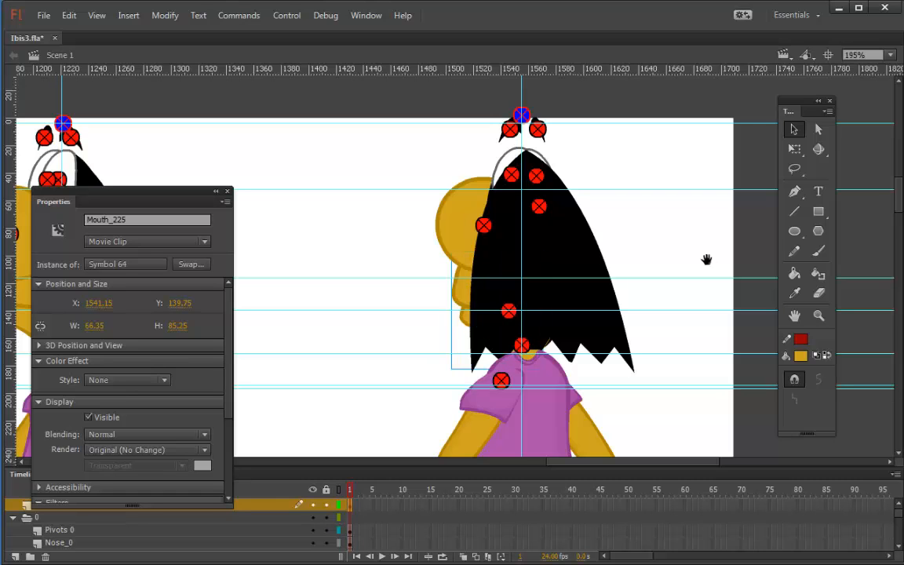
Inspect the mouth frames inside the left-facing side-view and front three-quarter characters' mouth symbols, returning to the main scene each time.
left_click_drag(404, 239, 722, 216)
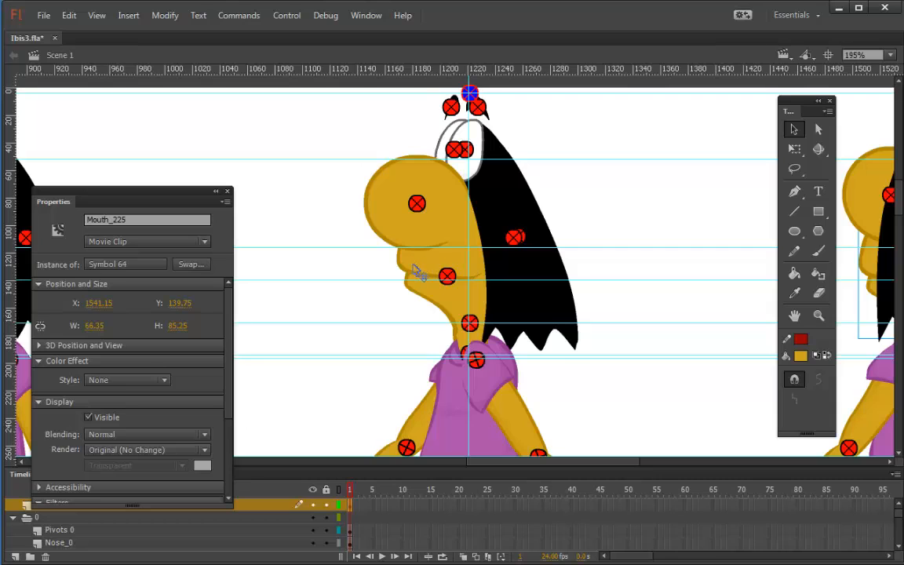
double_click(415, 271)
left_click_drag(485, 489, 329, 499)
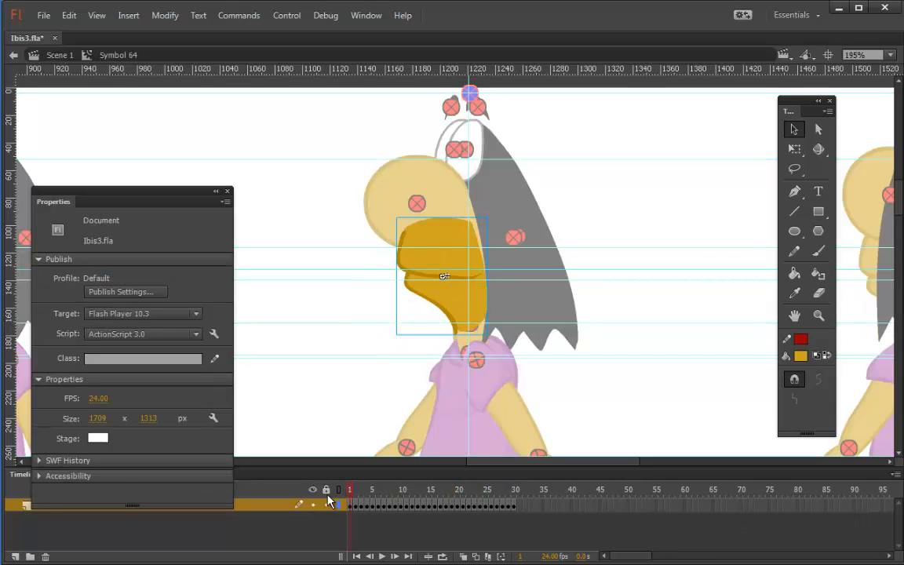
double_click(599, 187)
left_click(600, 191)
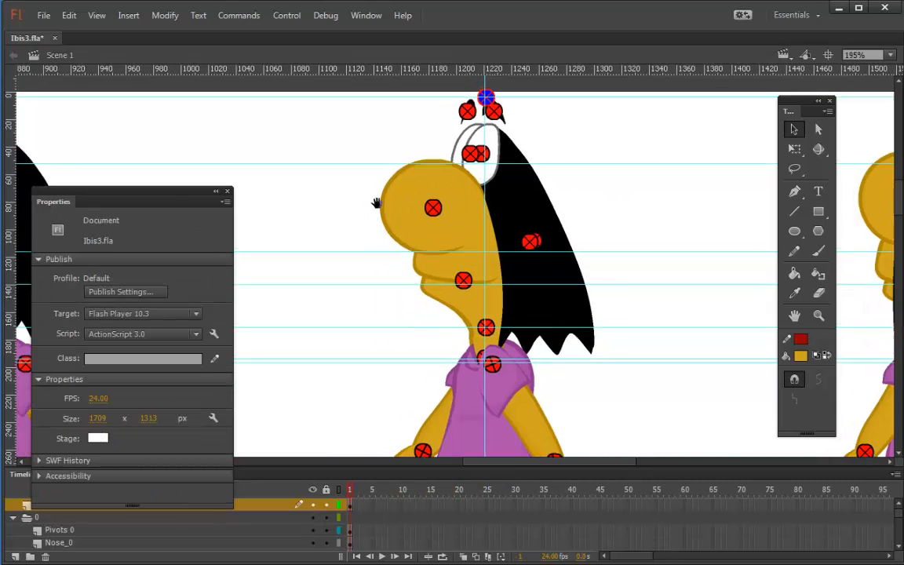
double_click(412, 282)
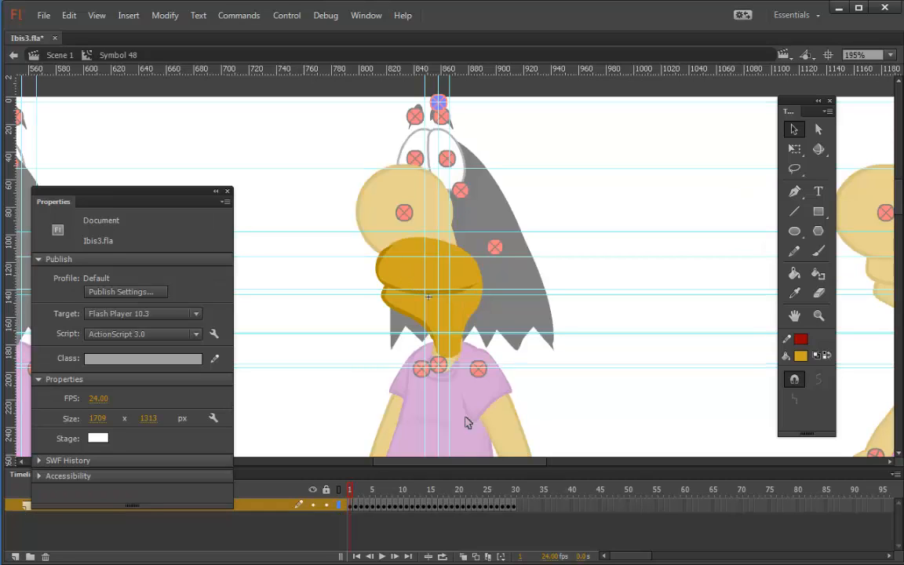
left_click_drag(361, 493, 515, 493)
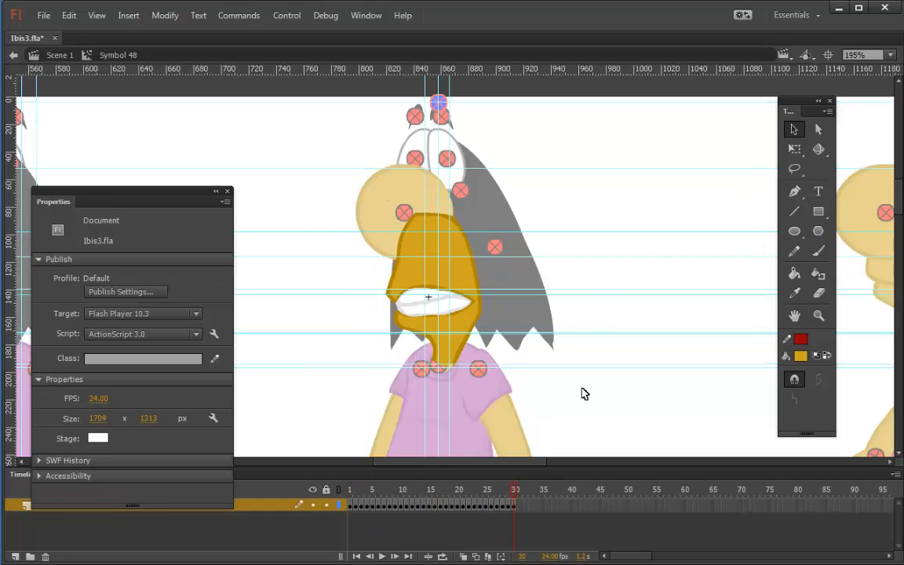
double_click(583, 216)
Display all layers as outlines, inspect the back-view character's mouth symbol, return to the main scene and restore the normal display.
left_click_drag(271, 201, 634, 223)
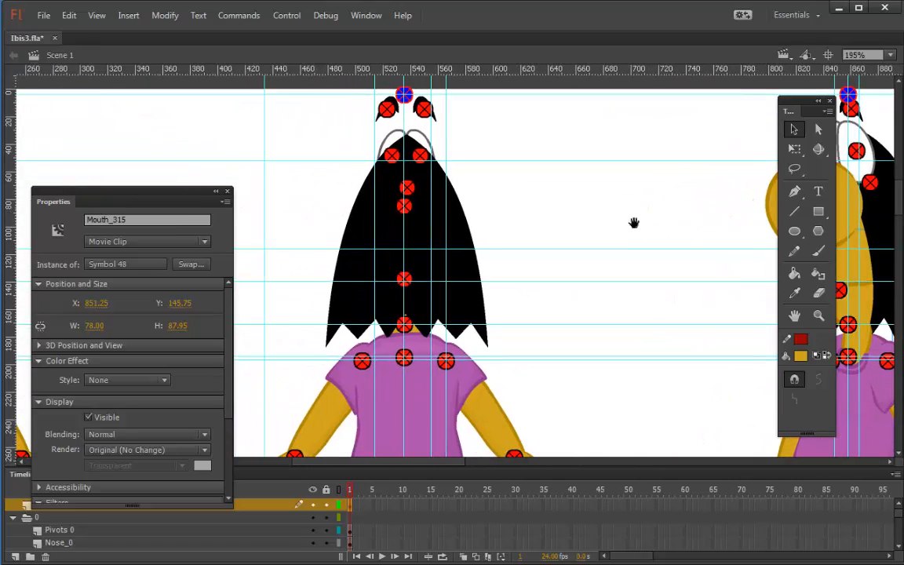
left_click_drag(528, 193, 589, 188)
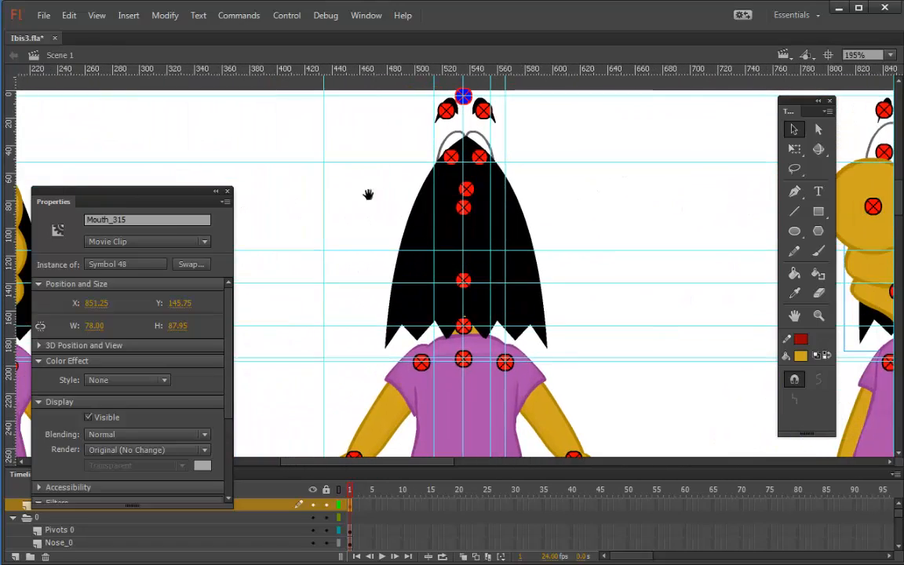
left_click_drag(368, 194, 276, 223)
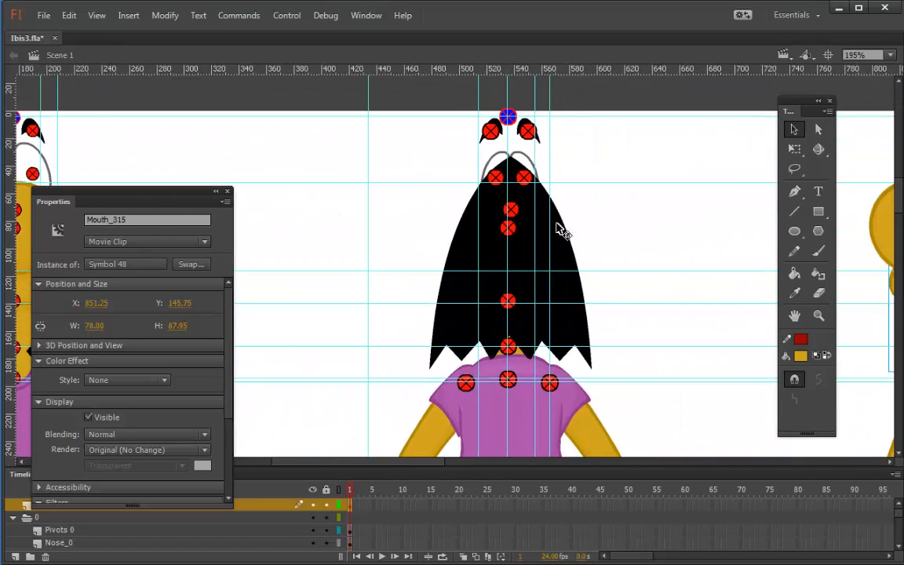
left_click(338, 489)
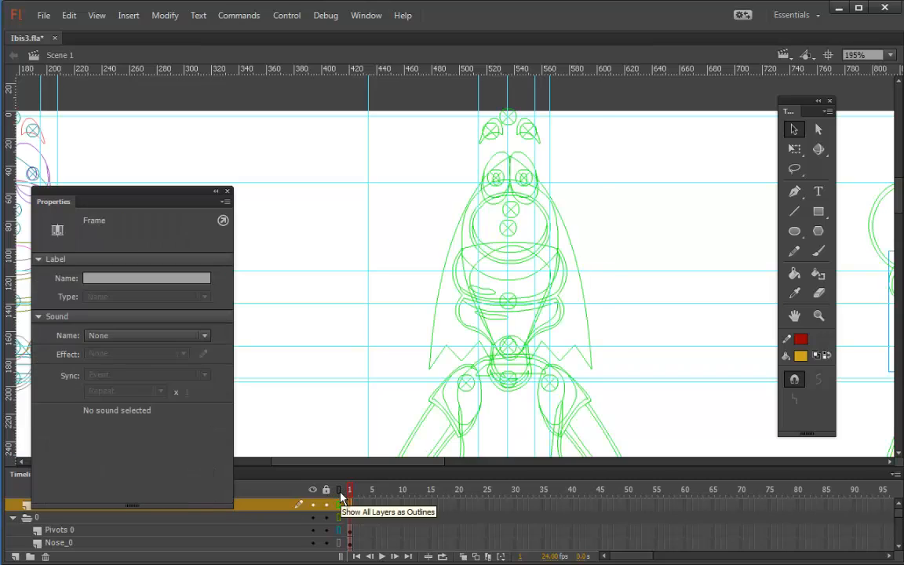
left_click(565, 317)
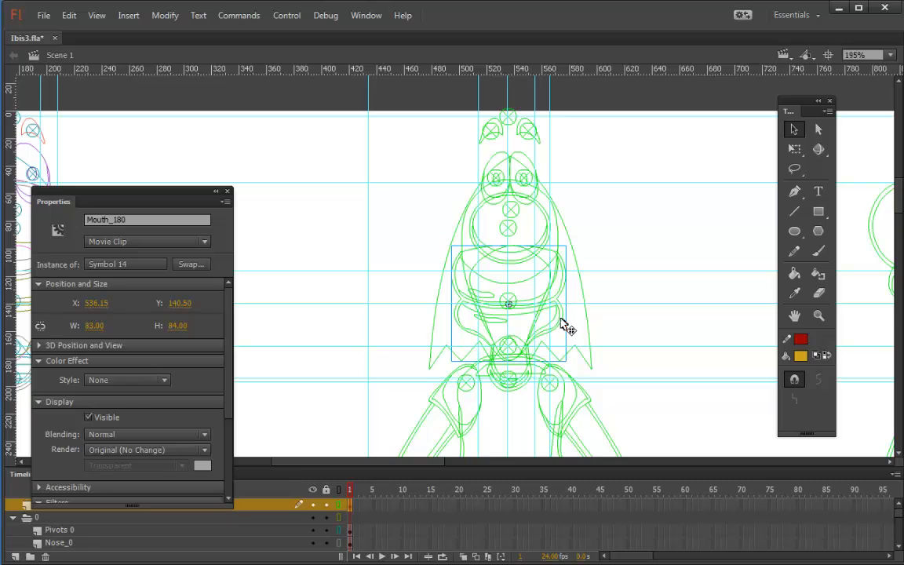
double_click(566, 327)
left_click_drag(351, 508, 331, 506)
double_click(622, 217)
left_click(620, 224)
left_click(342, 489)
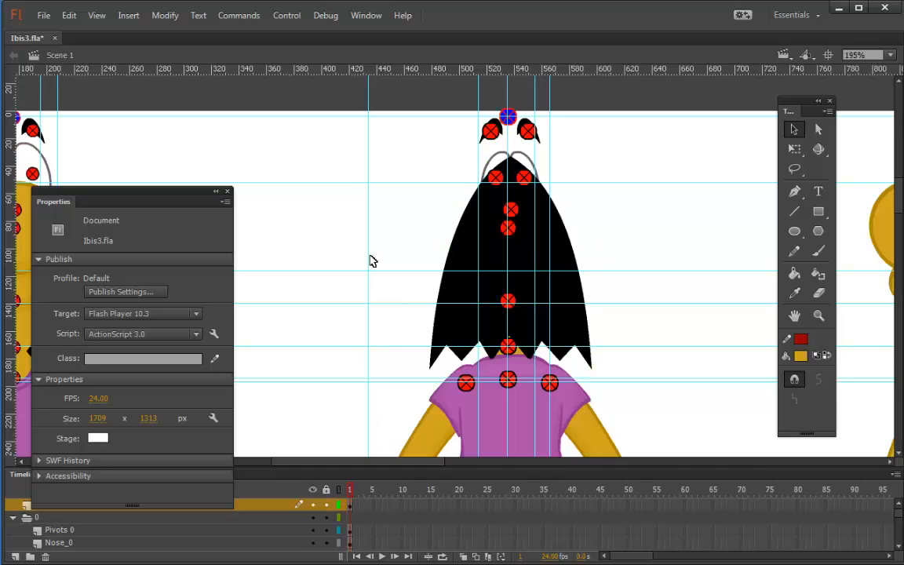
Look over the tilted front, back and front three-quarter character views in the lower row of the stage.
left_click_drag(339, 242, 678, 218)
scroll(499, 343, "down", 15)
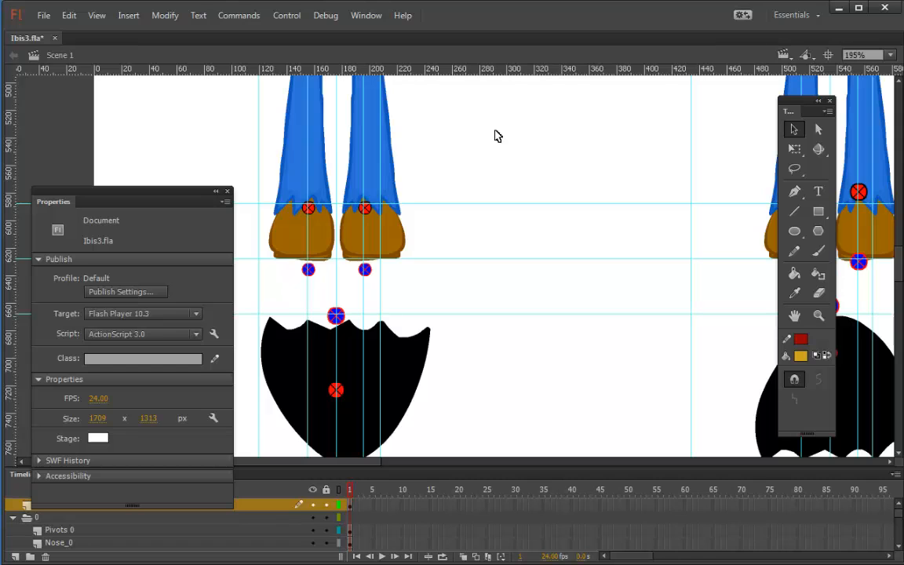
key("ctrl+minus")
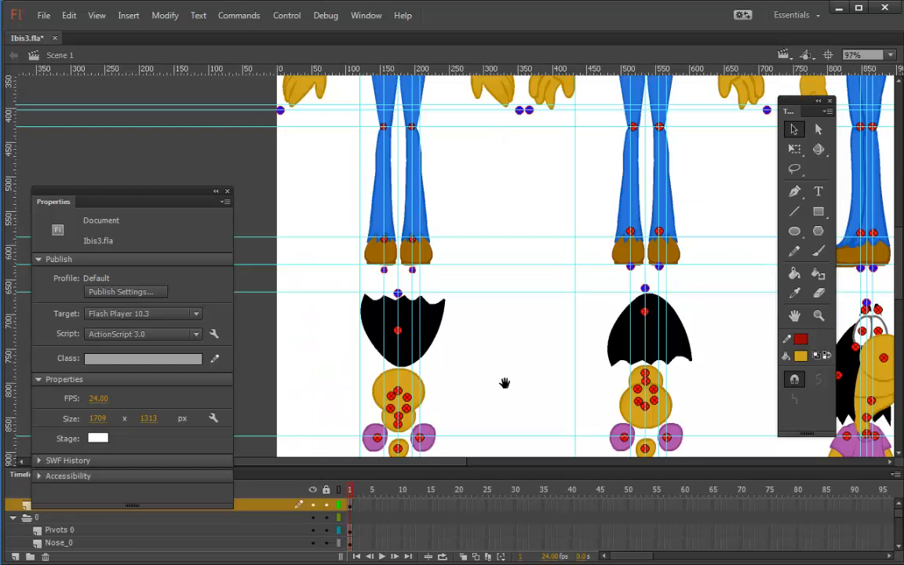
left_click_drag(511, 351, 511, 236)
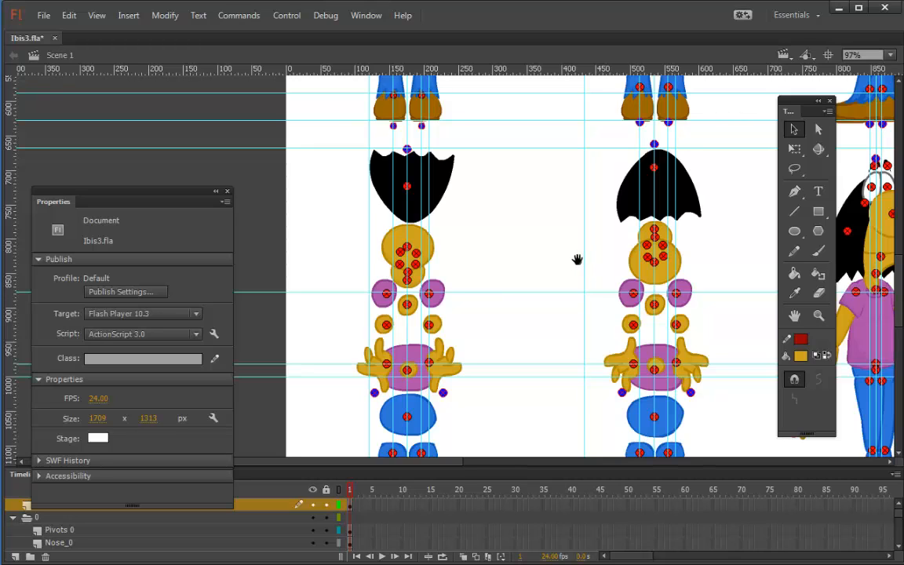
left_click_drag(577, 258, 495, 202)
left_click_drag(648, 425, 596, 246)
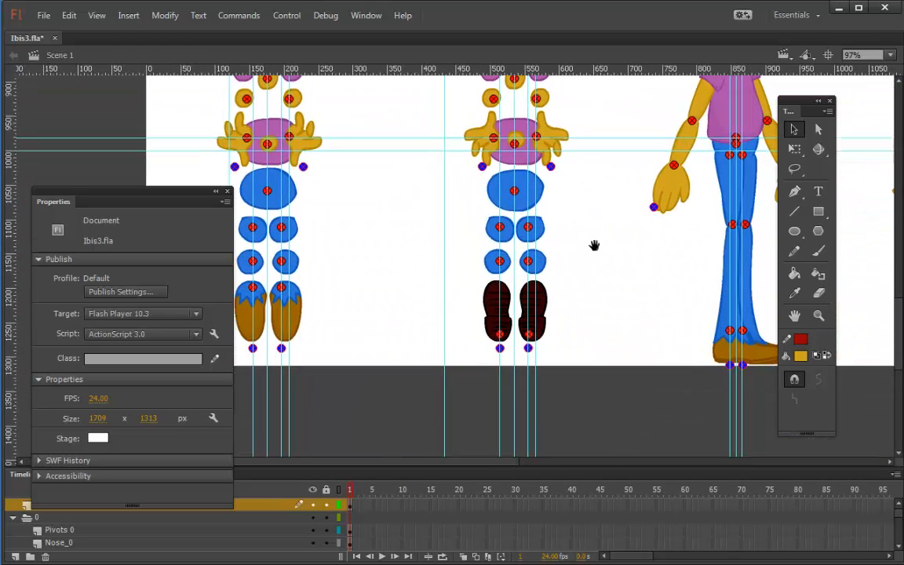
left_click_drag(540, 235, 540, 279)
left_click_drag(553, 202, 565, 312)
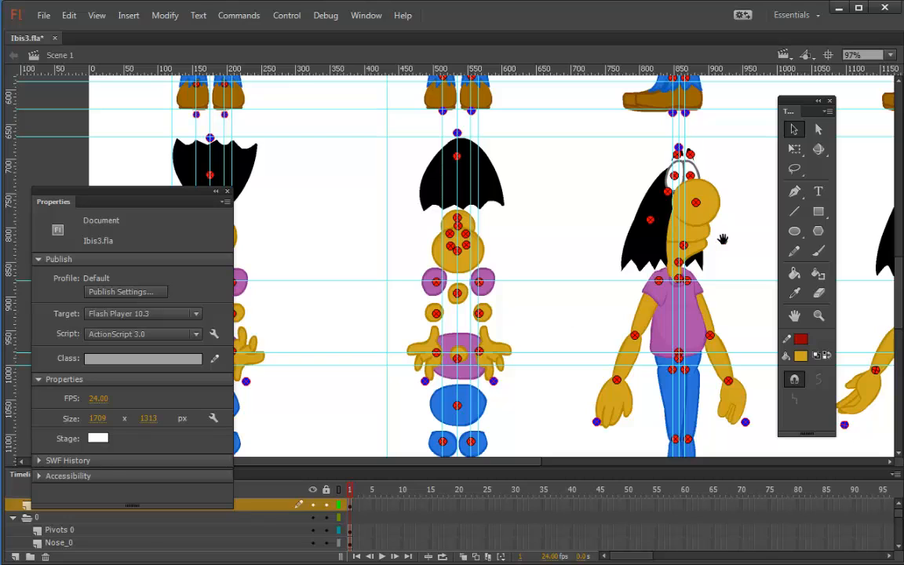
left_click_drag(666, 226, 584, 228)
left_click_drag(667, 259, 471, 303)
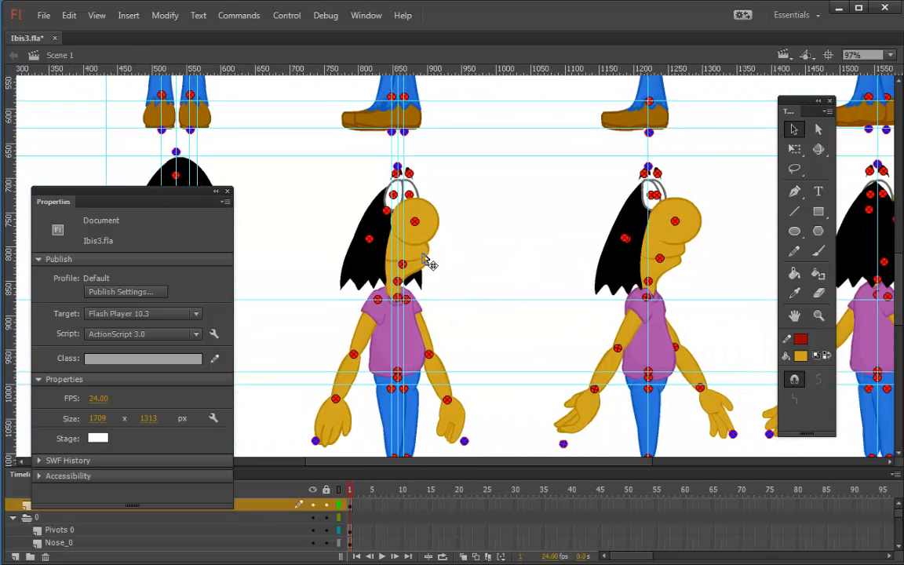
Inspect the frames inside the lower-row front three-quarter character's mouth and left eyebrow symbols, returning to the main scene each time.
double_click(429, 260)
left_click_drag(514, 493, 349, 493)
double_click(536, 210)
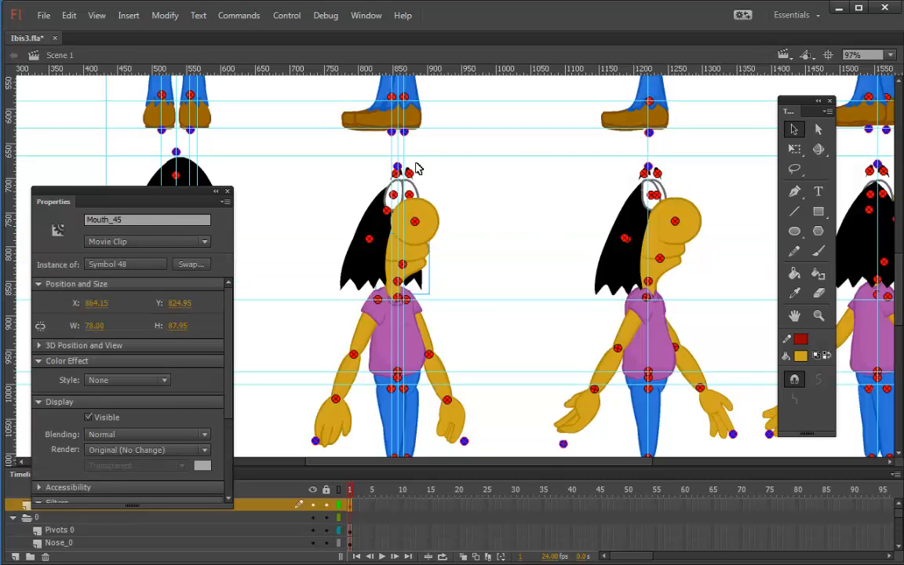
left_click_drag(442, 190, 452, 240)
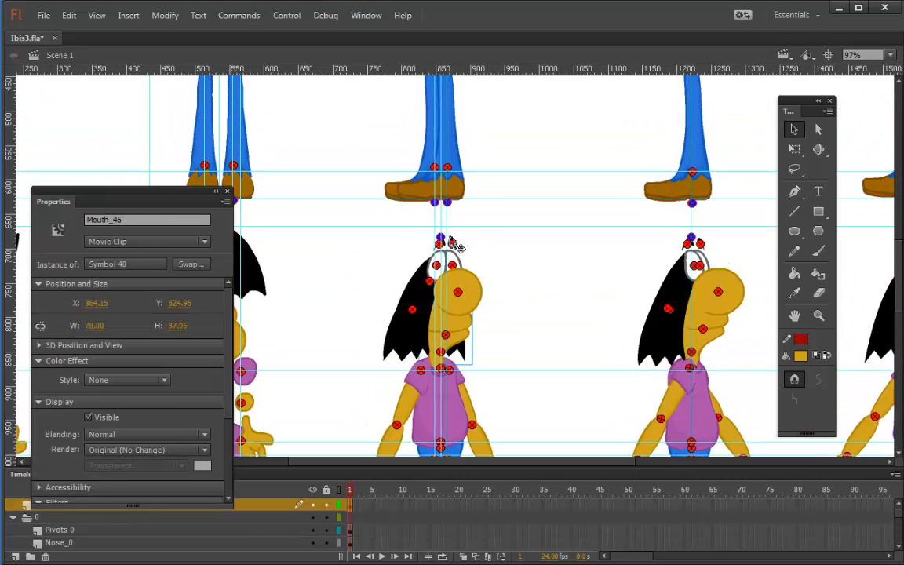
double_click(450, 236)
mouse_move(350, 490)
left_mouse_down()
mouse_move(434, 493)
mouse_move(343, 490)
left_mouse_up()
double_click(540, 310)
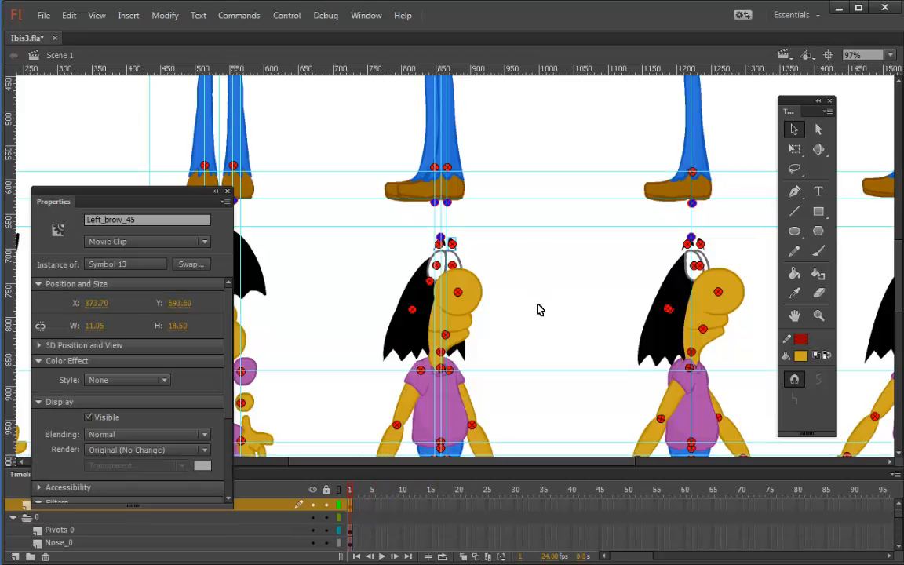
Export the movie to the Desktop as Ibis3.swf, replacing the existing file.
left_click_drag(517, 335, 575, 168)
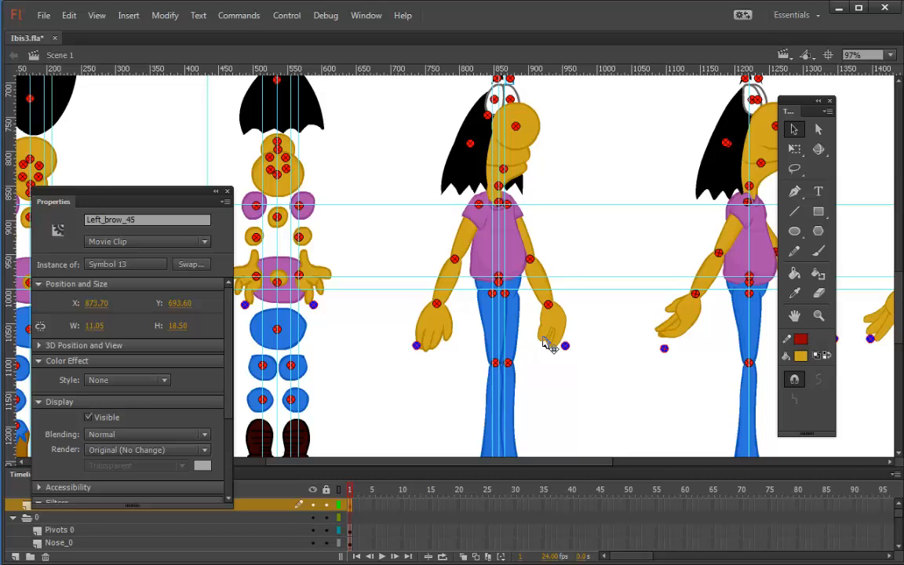
left_click_drag(619, 379, 549, 210)
left_click_drag(509, 292, 614, 347)
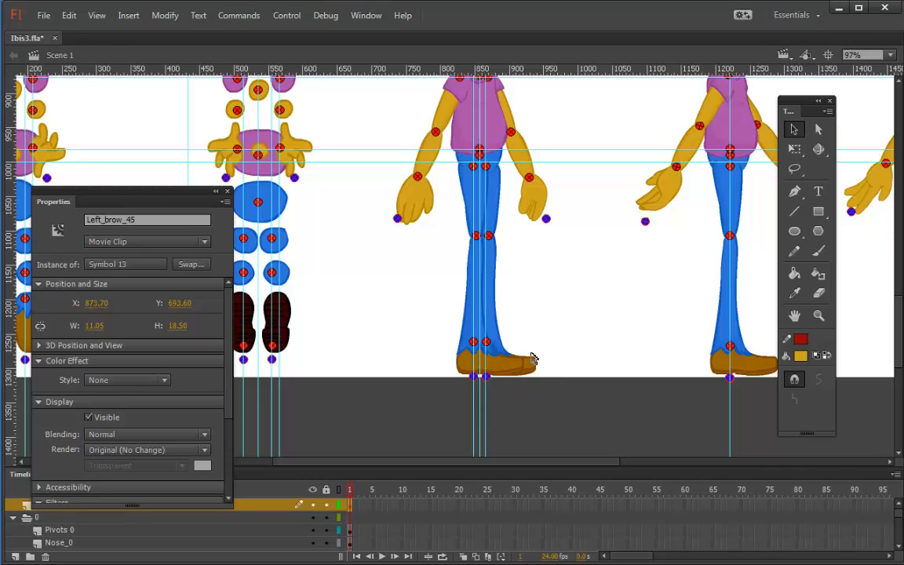
key("ctrl+alt+shift+s")
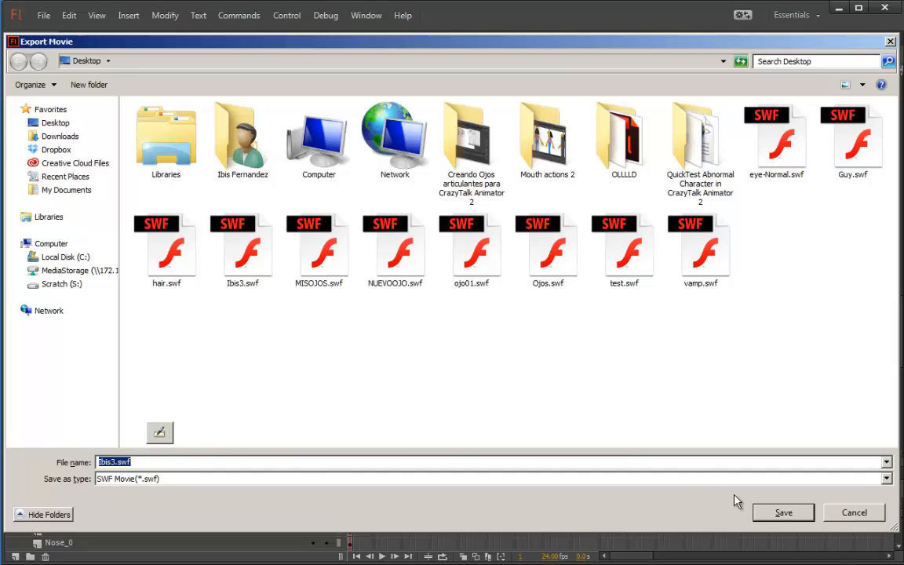
left_click(782, 512)
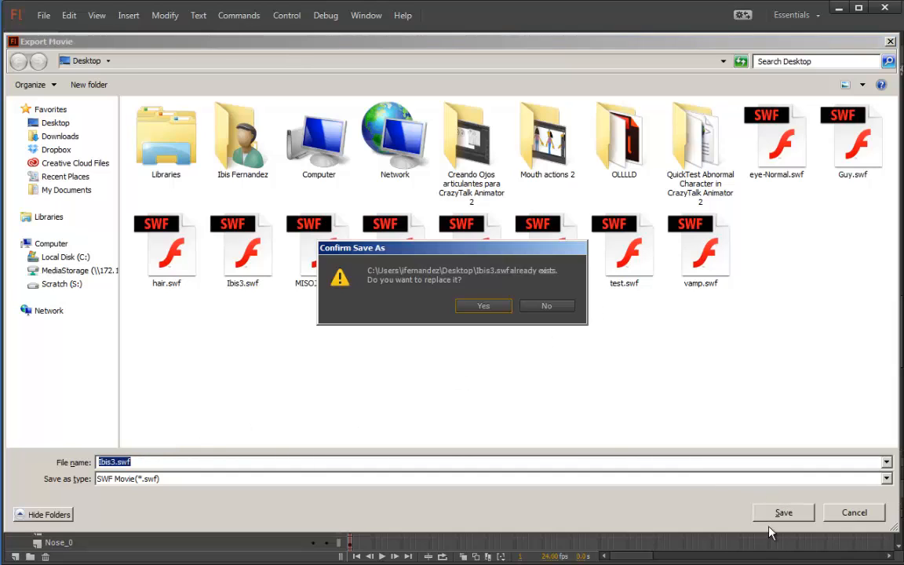
left_click(484, 306)
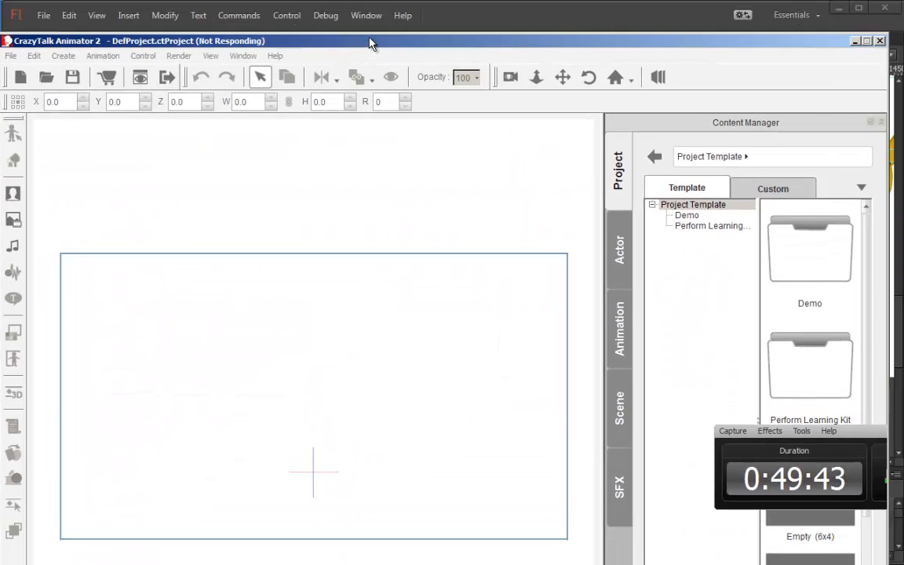
Switch to CrazyTalk Animator 2, maximize it and add the 3D Ref. Guy character template to the stage.
double_click(243, 40)
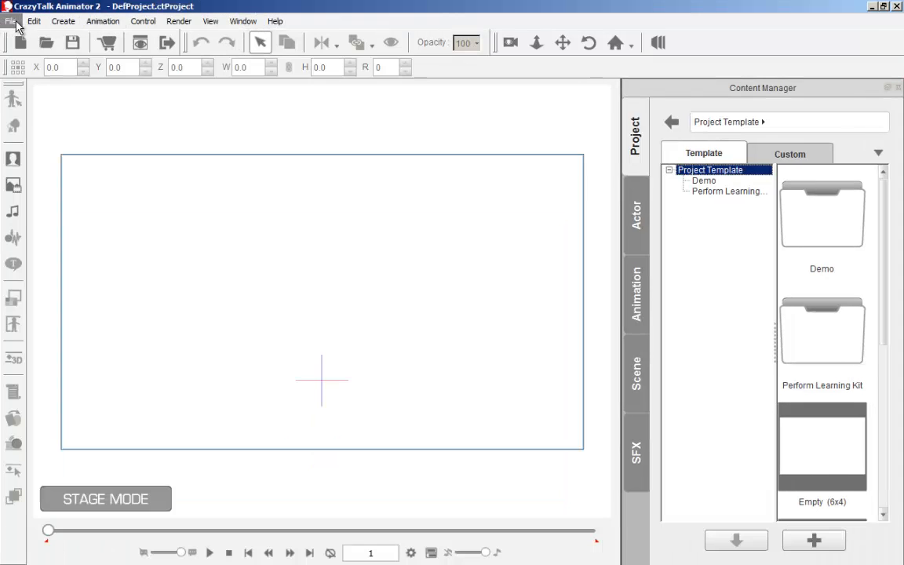
left_click(631, 212)
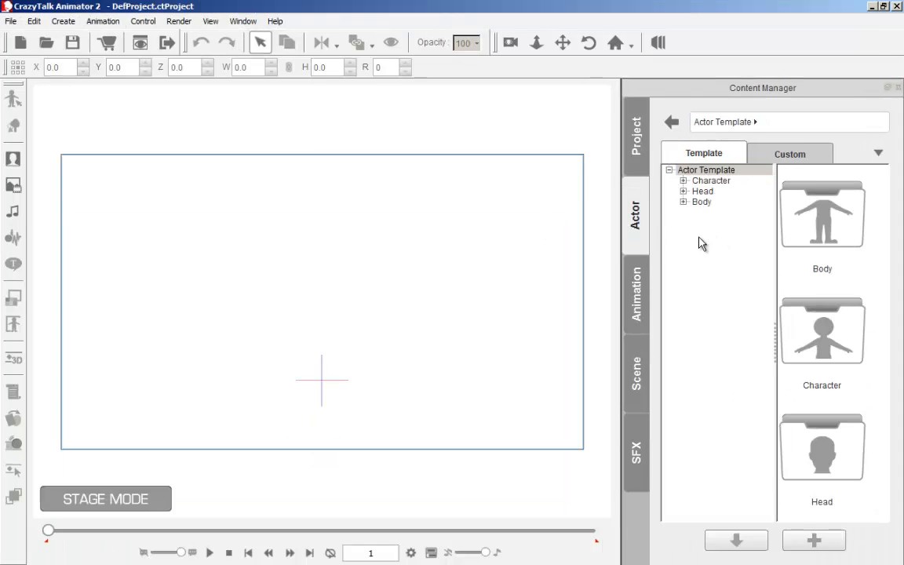
left_click(708, 181)
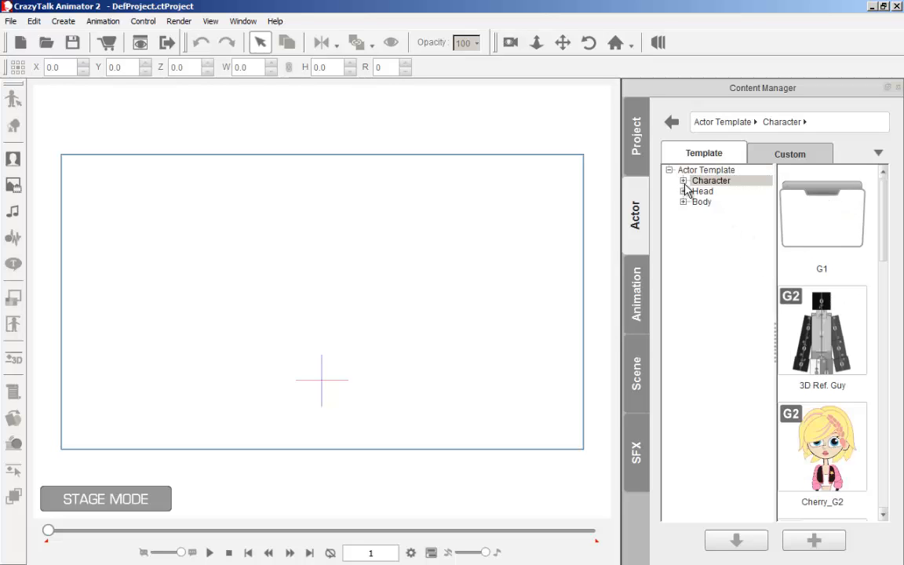
double_click(823, 338)
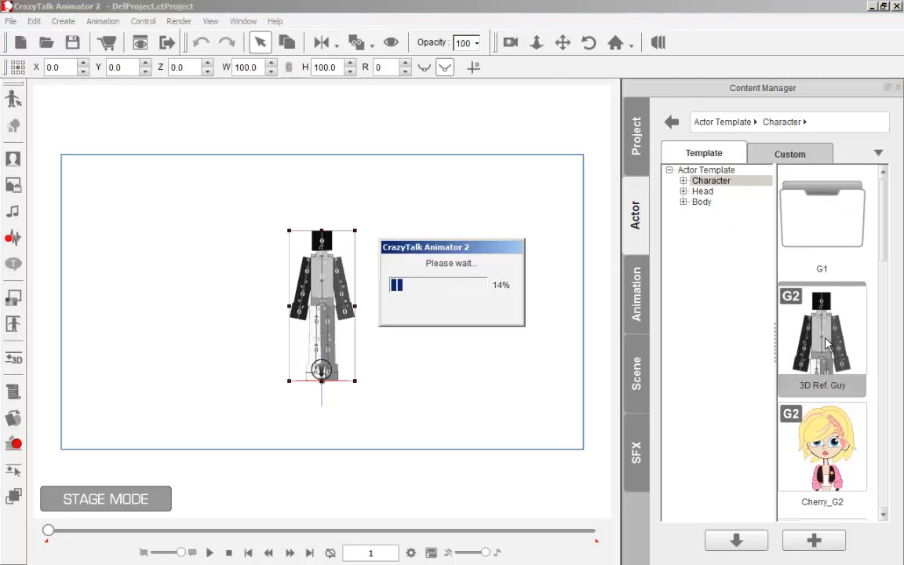
Open the dummy character in Composer mode and replace it with the exported SWF, keeping none of the current working options.
left_click(12, 98)
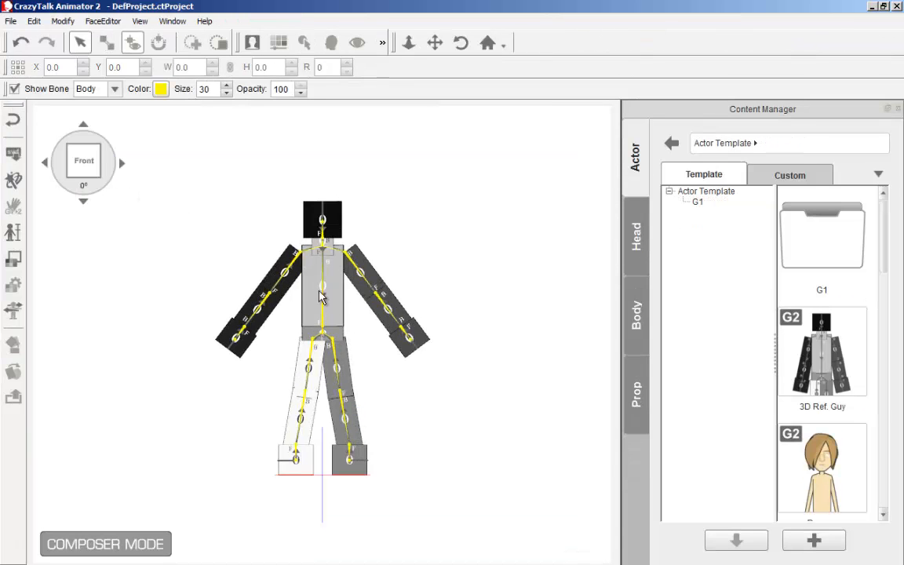
left_click(321, 291)
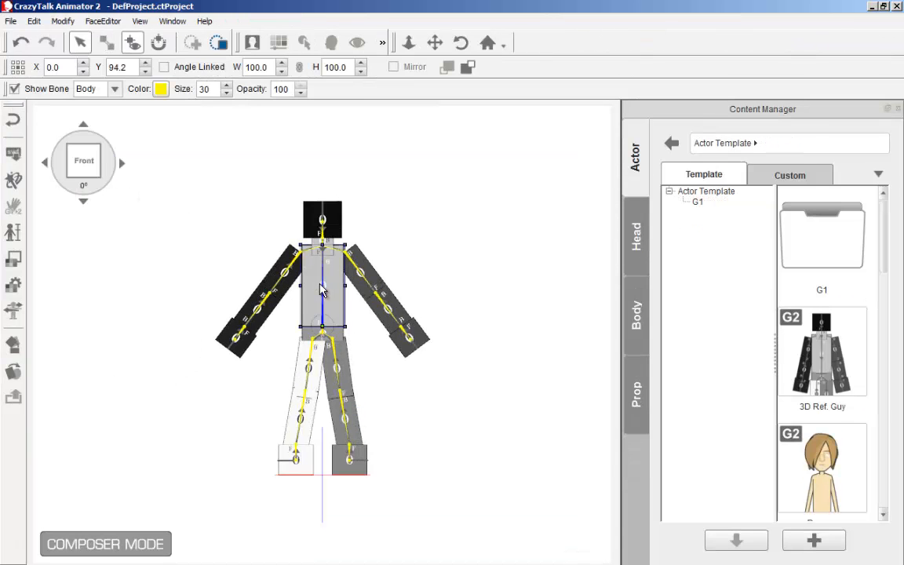
left_click(54, 188)
left_click(14, 155)
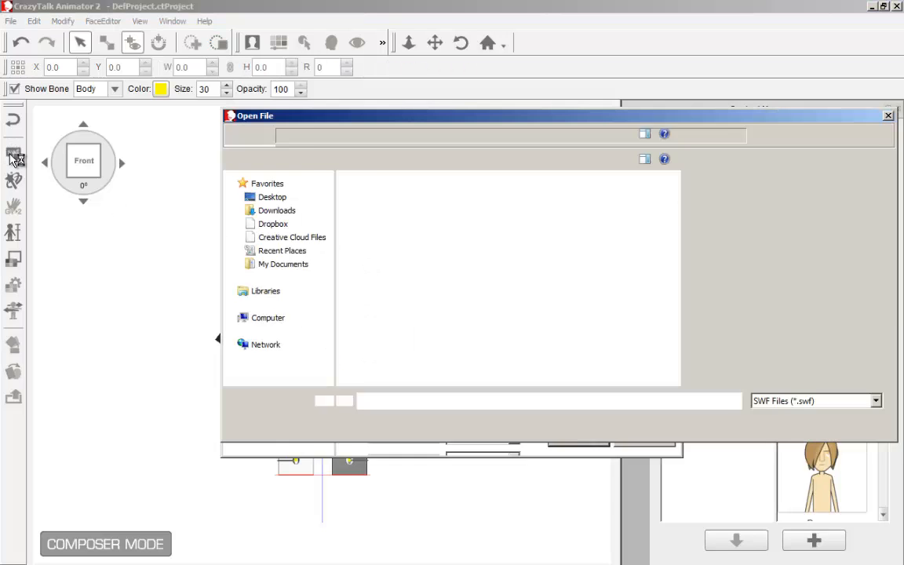
left_click(693, 334)
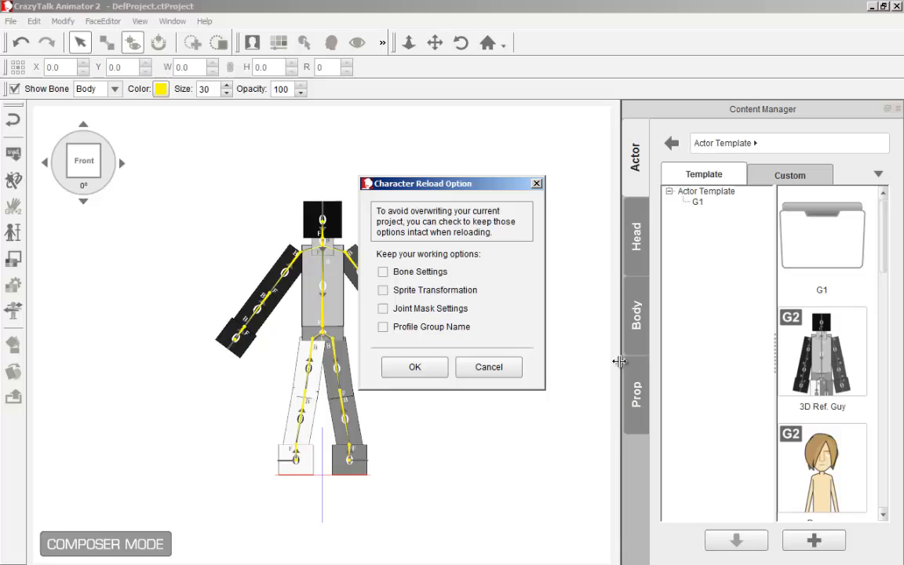
left_click(420, 365)
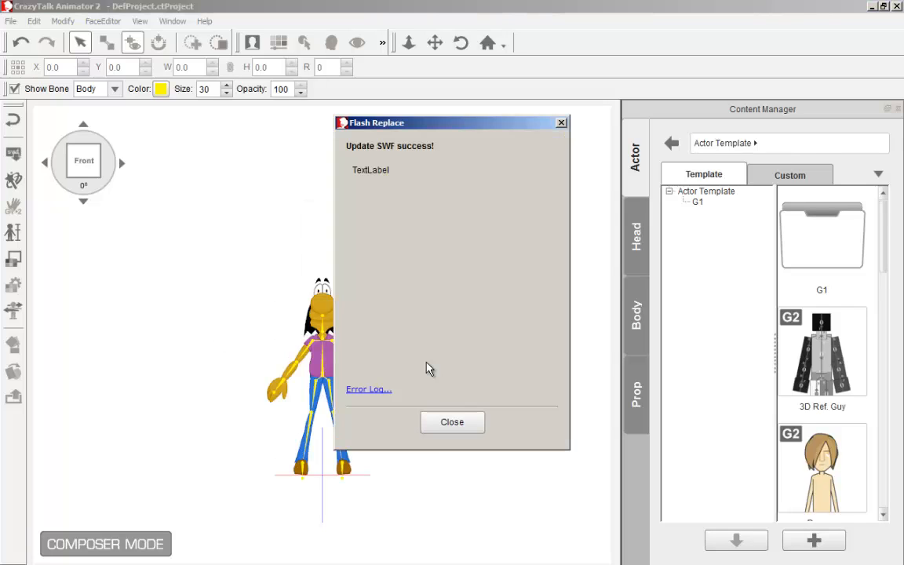
left_click(453, 422)
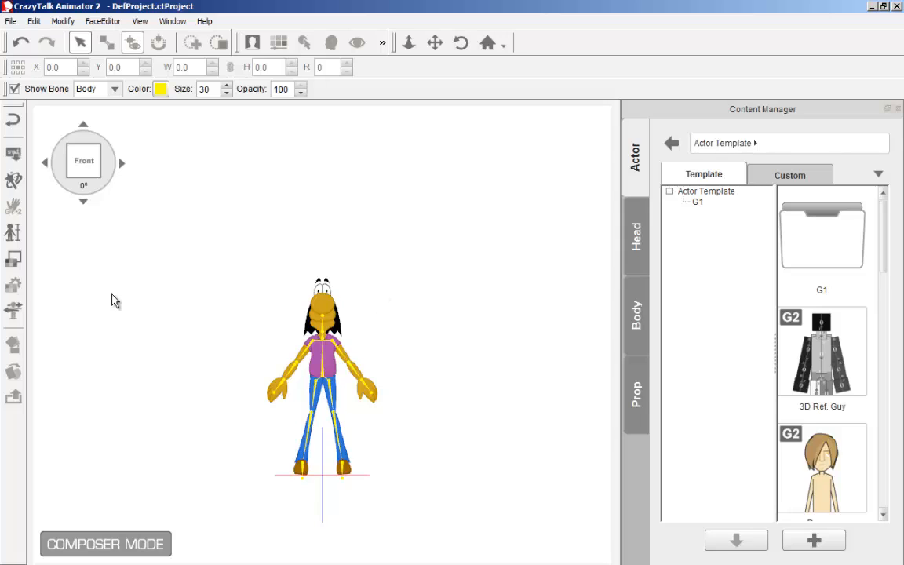
Apply the multi-angle settings to recalculate sprite layers and joint masks at all other angles from the front settings.
left_click(12, 311)
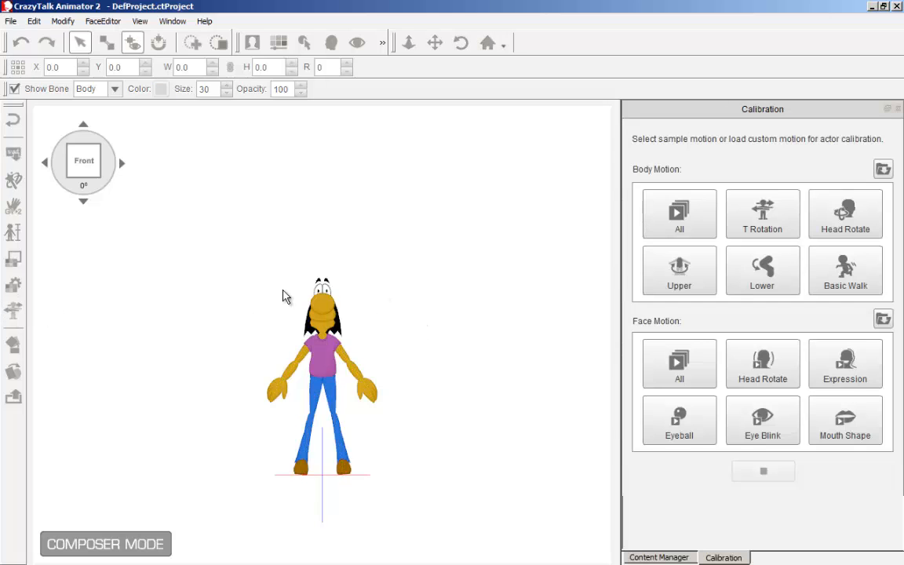
left_click(899, 109)
left_click(14, 180)
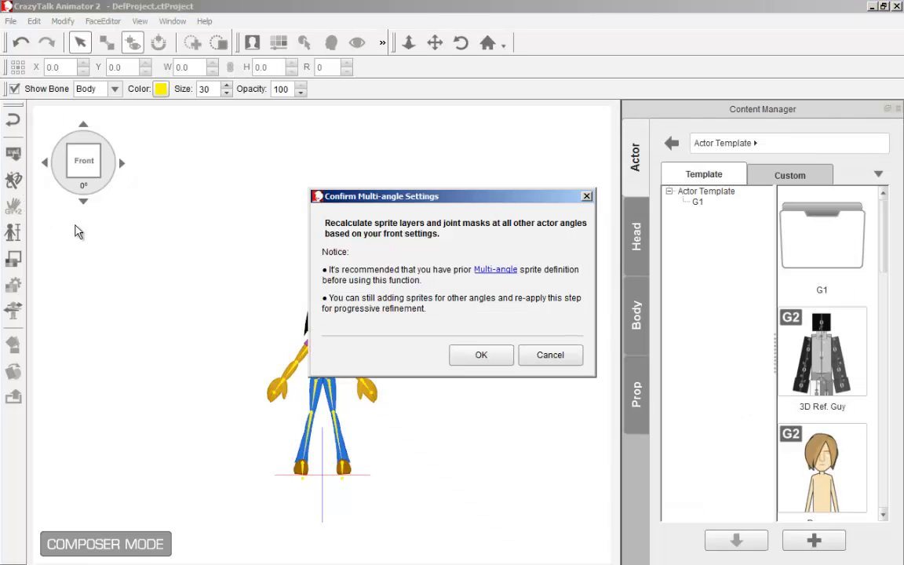
left_click(481, 353)
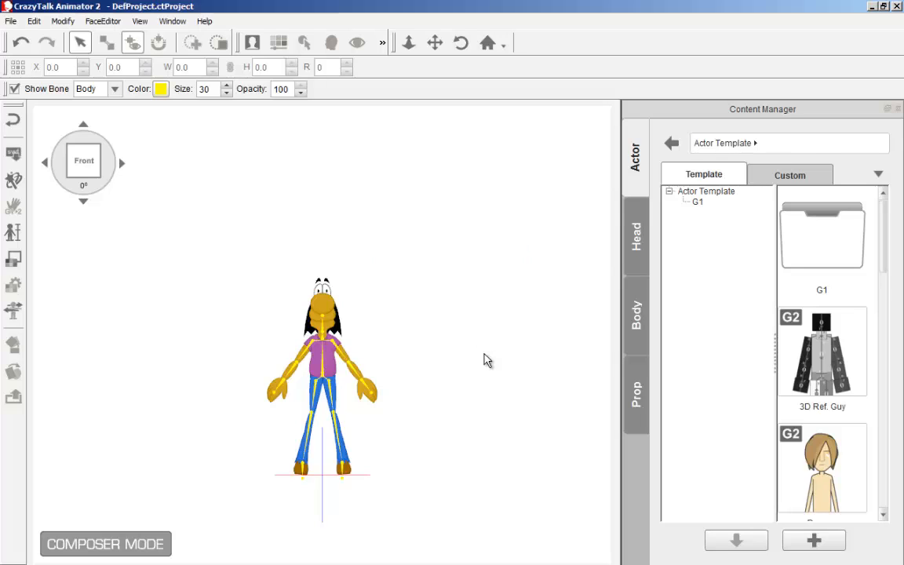
Frame the whole character in the view and preview all body calibration motions on it.
left_click(580, 318)
scroll(374, 359, "up", 3)
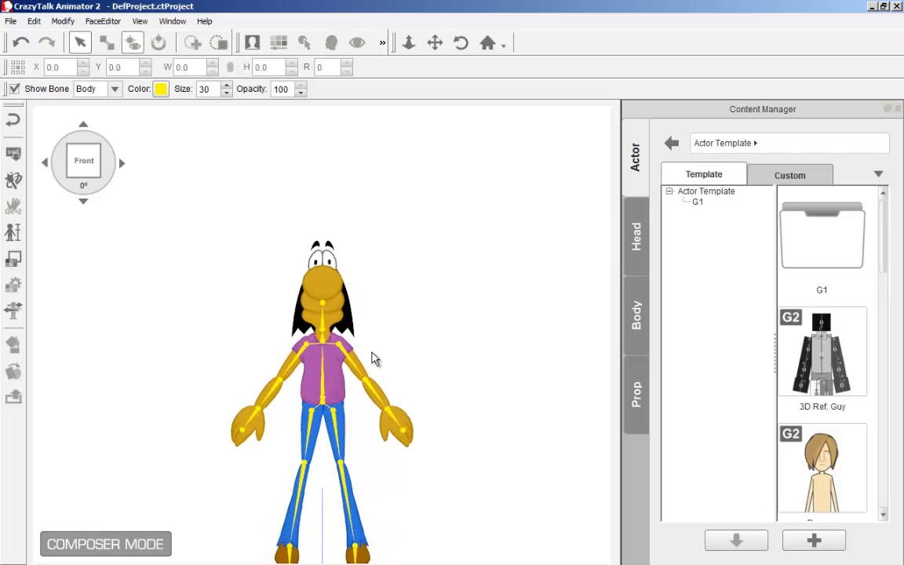
left_click(434, 42)
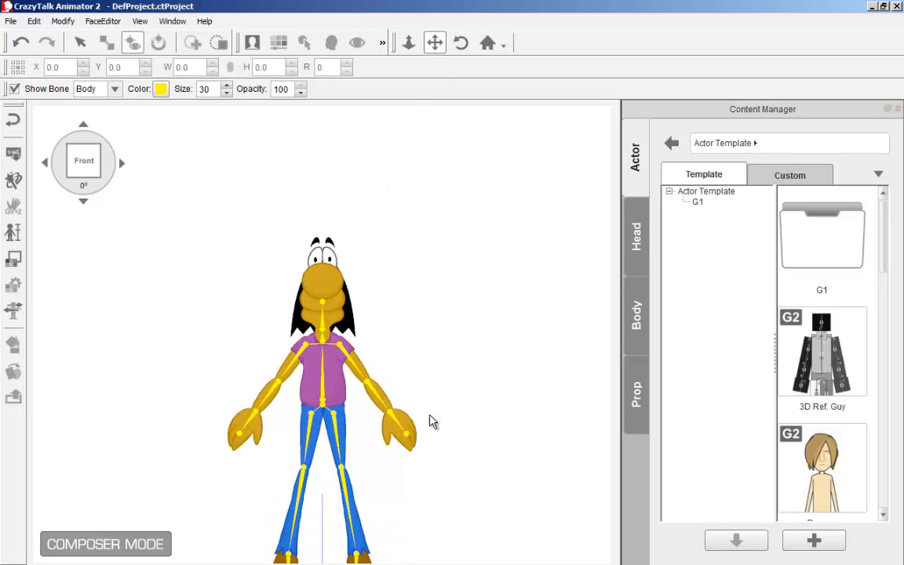
left_click_drag(430, 421, 430, 339)
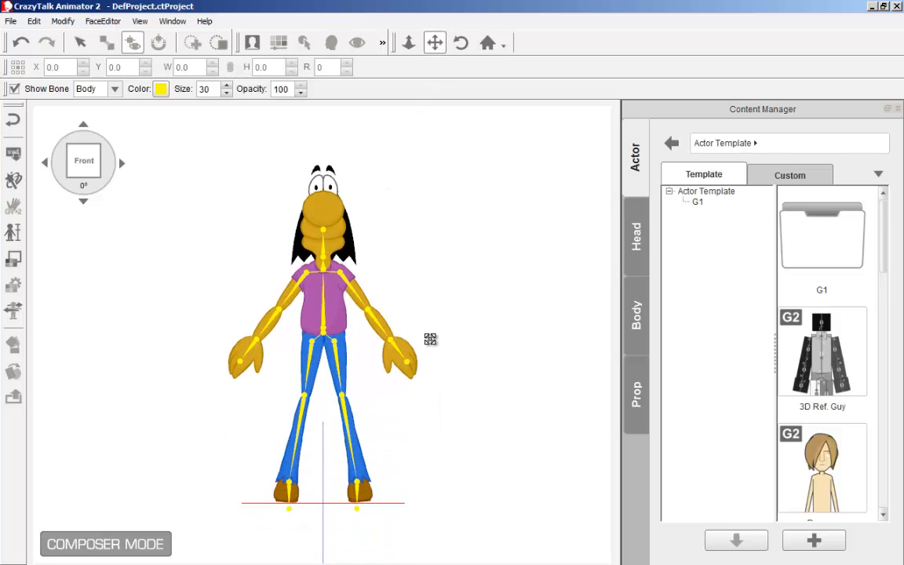
left_click(15, 310)
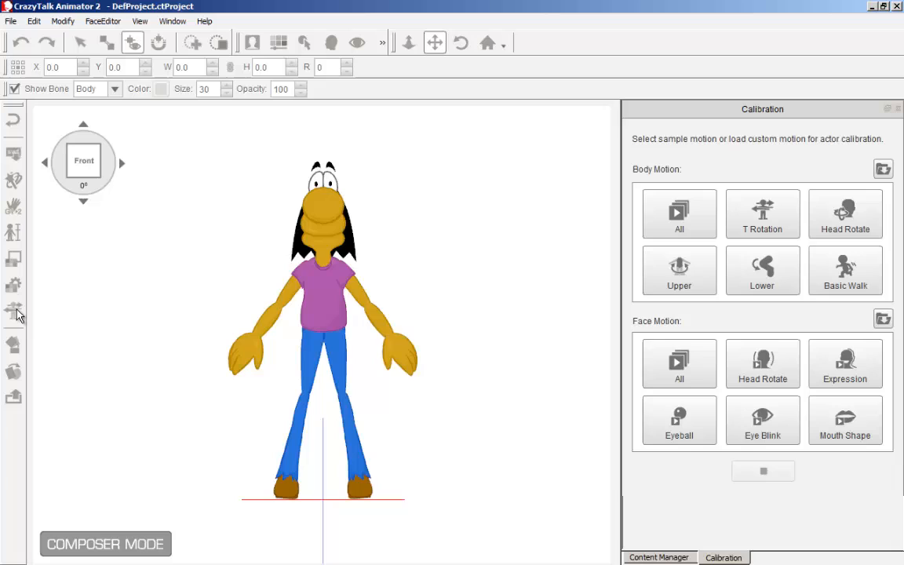
left_click(692, 226)
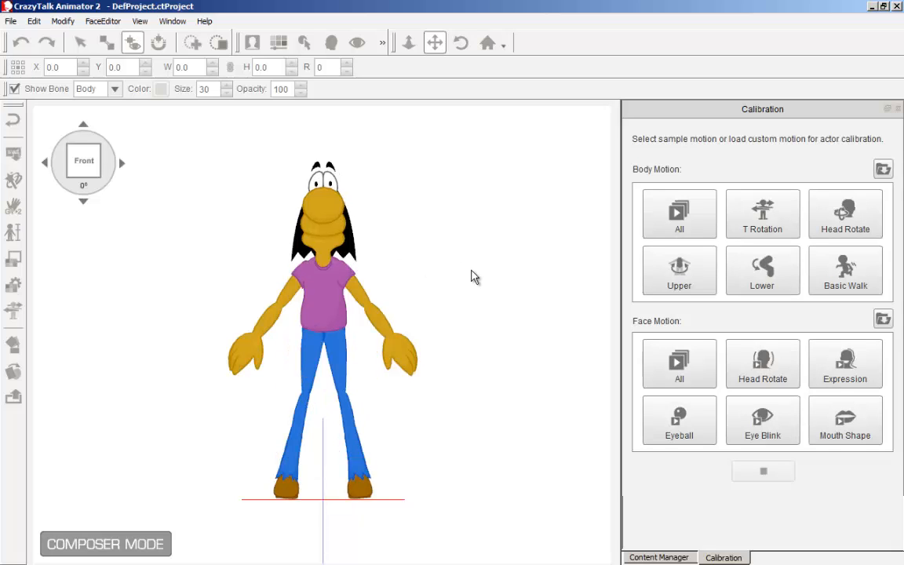
Preview all face calibration motions on the character and stop the playback.
left_click(690, 371)
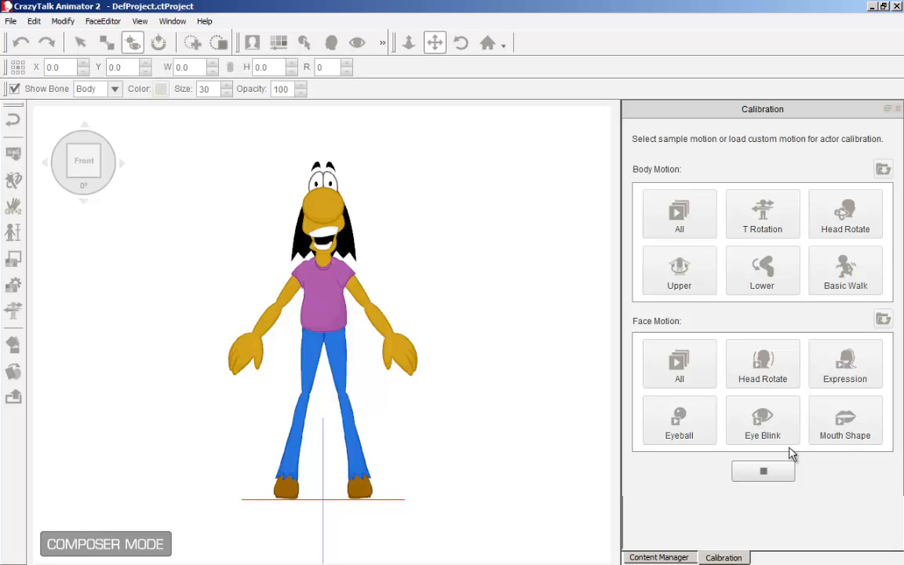
left_click(773, 471)
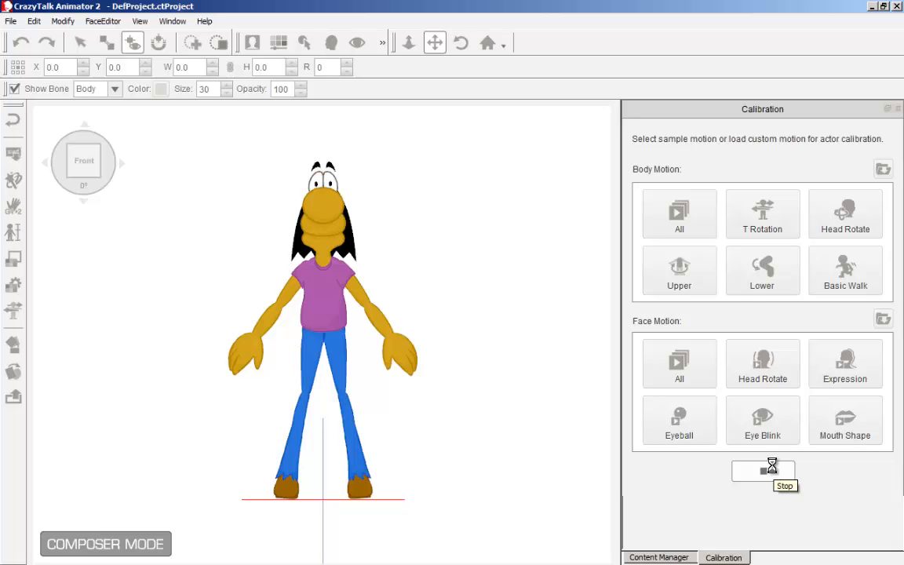
left_click(773, 471)
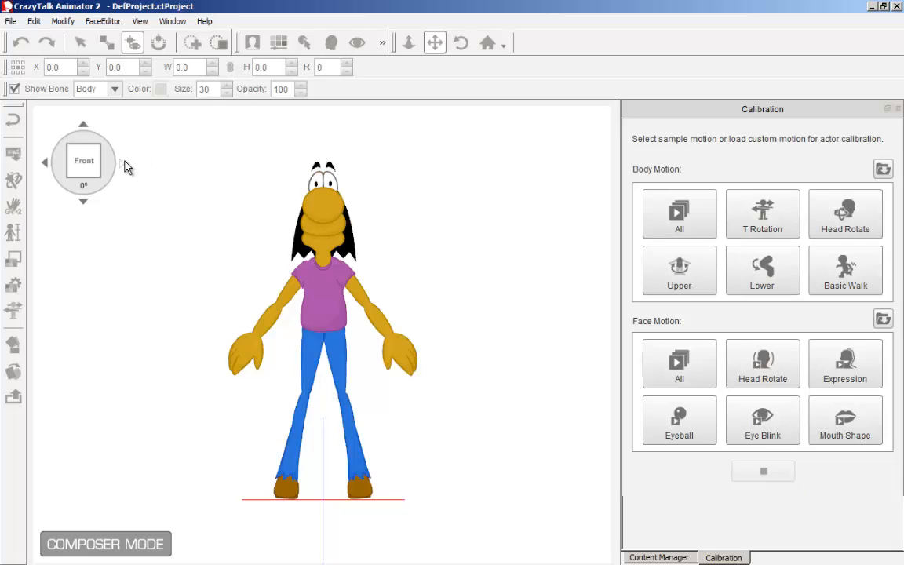
Turn the character to the 45° view and close the motion calibration.
left_click(124, 164)
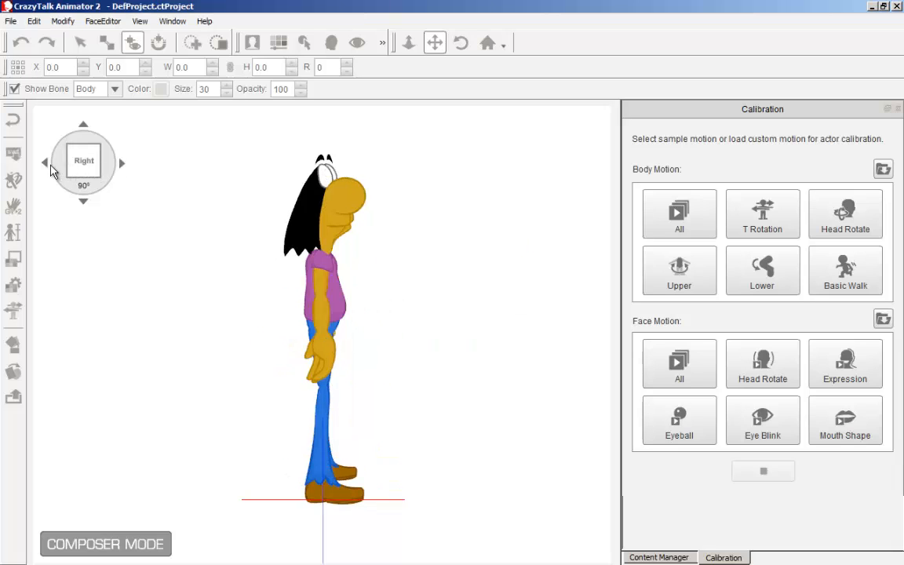
left_click(45, 163)
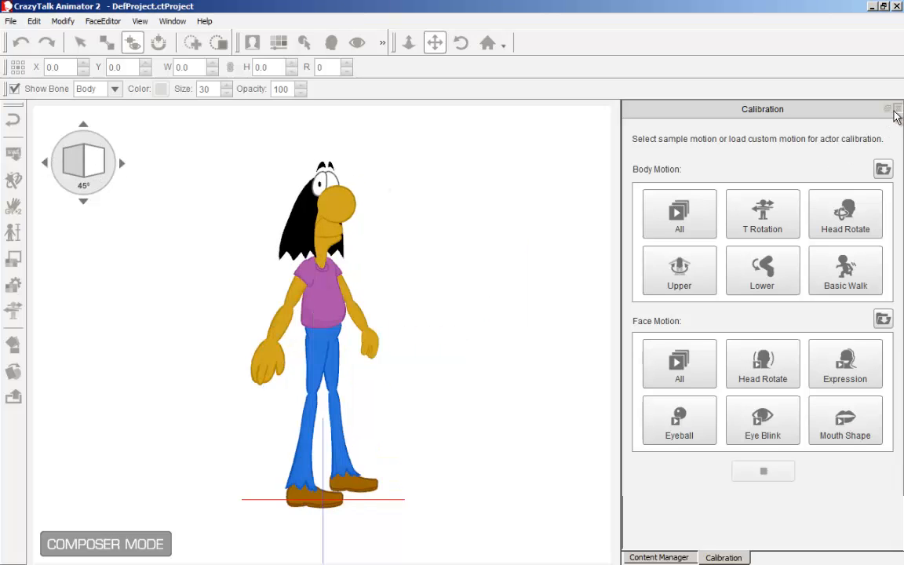
left_click(896, 113)
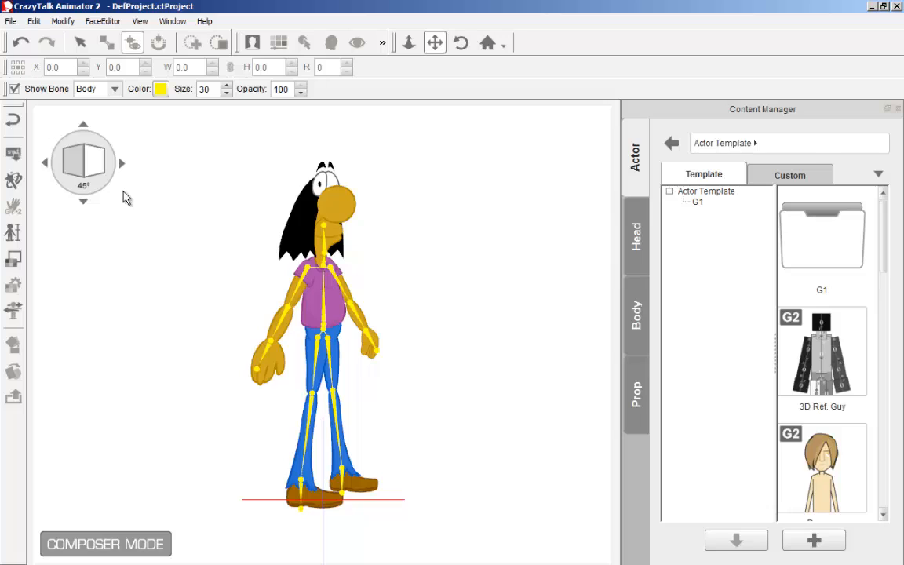
Examine the character and its body bones from every angle, turning it full circle back to the 45° view.
left_click(121, 164)
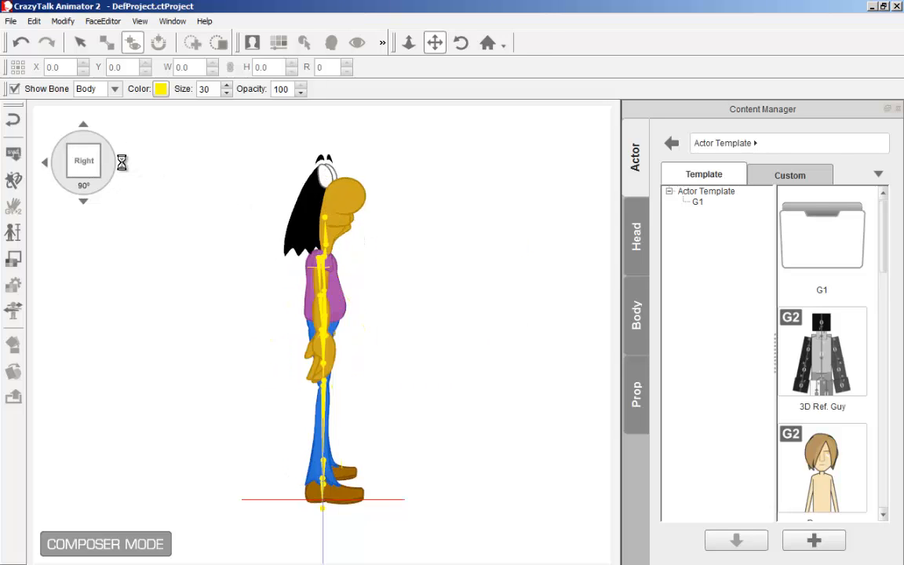
left_click(122, 164)
left_click(121, 163)
left_click(122, 163)
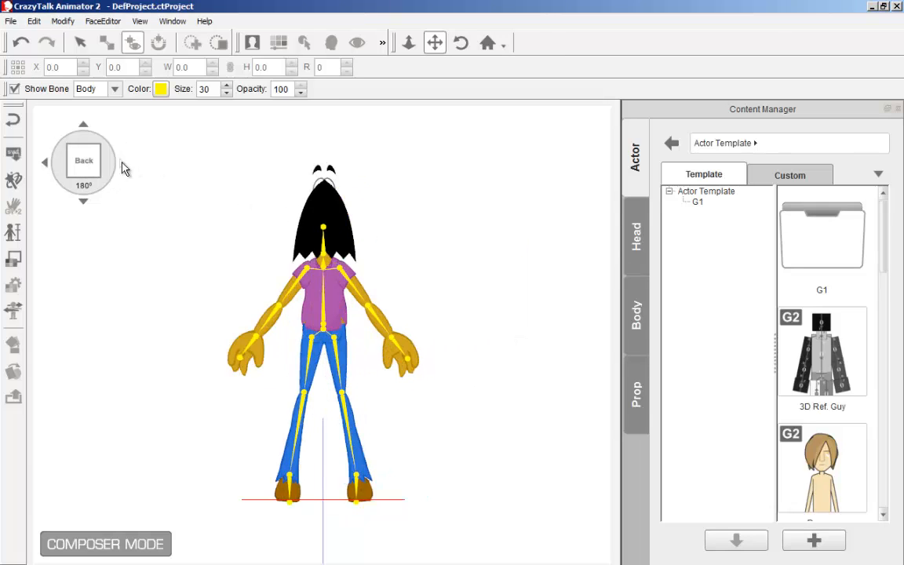
left_click(122, 163)
left_click(122, 163)
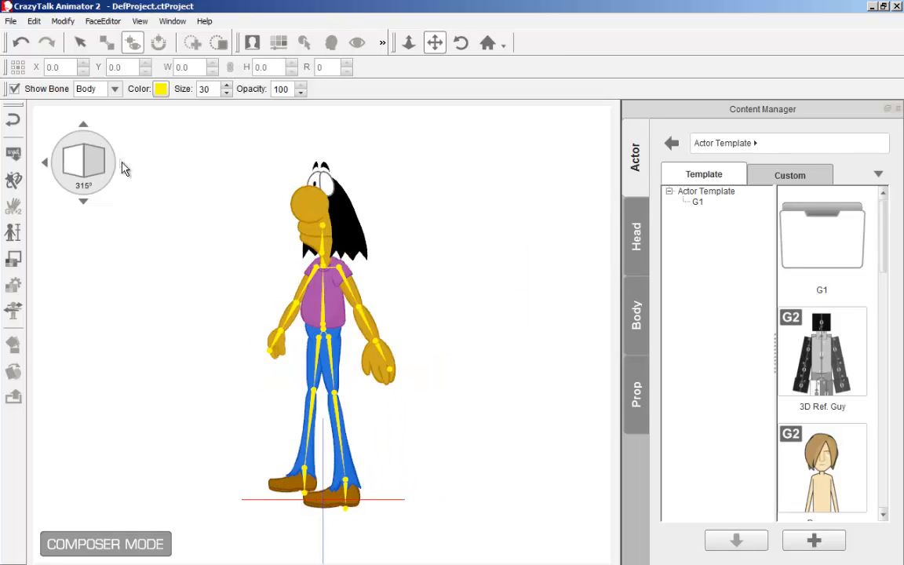
left_click(121, 165)
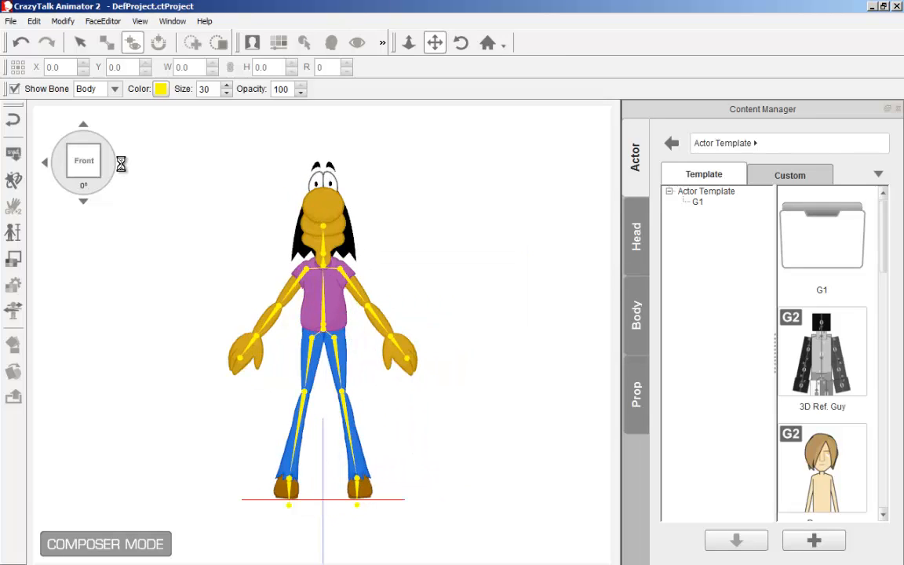
left_click(122, 164)
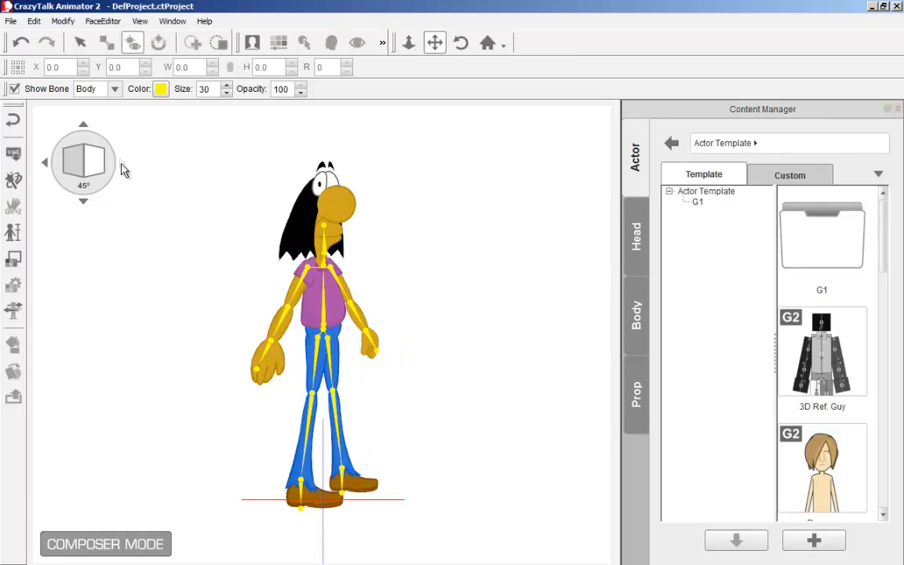
Open the mouth's sprites at 45° in the Sprite Editor and preview the Normal, Droop Lower Lip and Droop Left Lip Edges shapes.
left_click(341, 238)
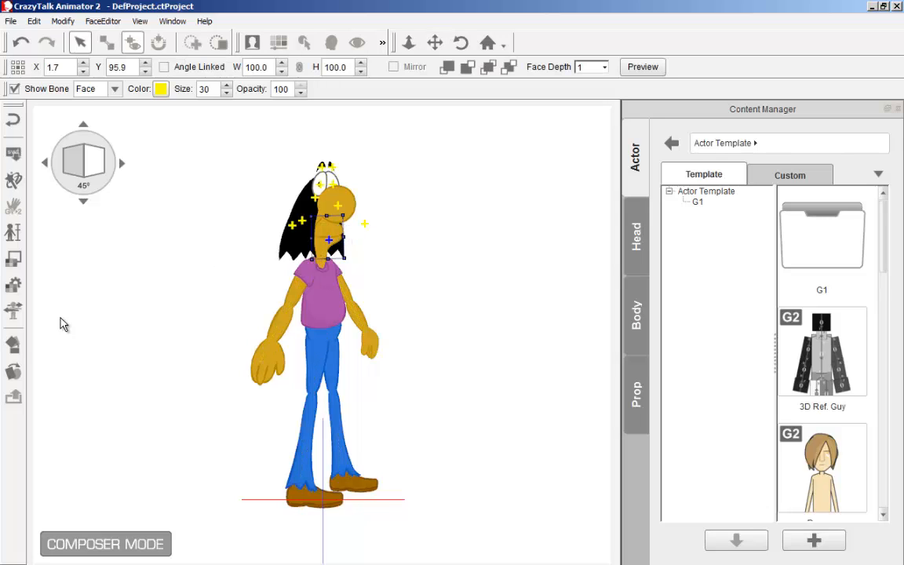
left_click(13, 373)
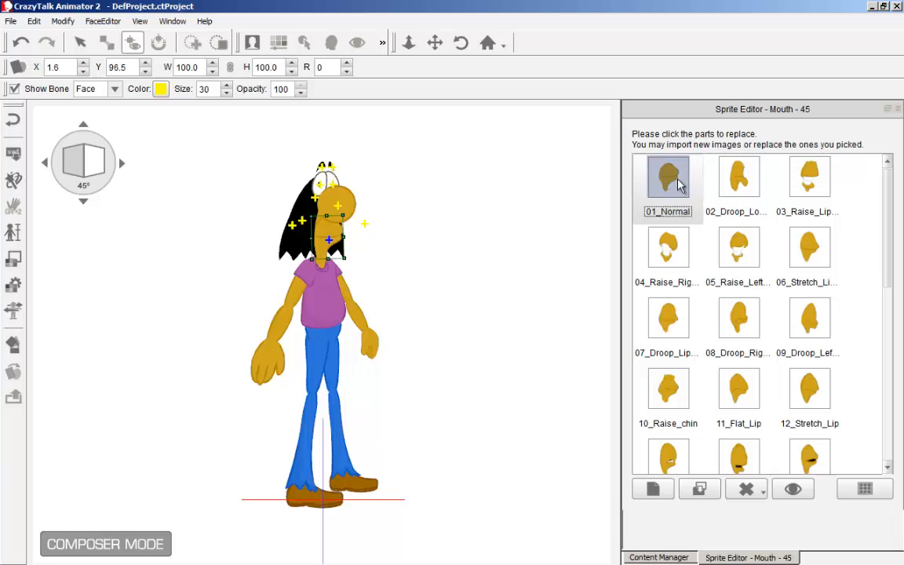
left_click(672, 183)
left_click(668, 181)
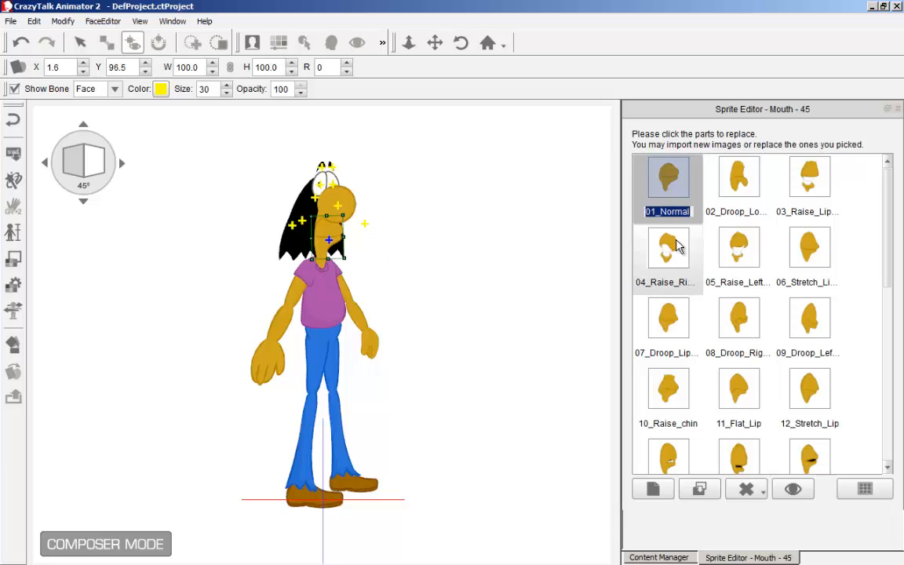
left_click(737, 200)
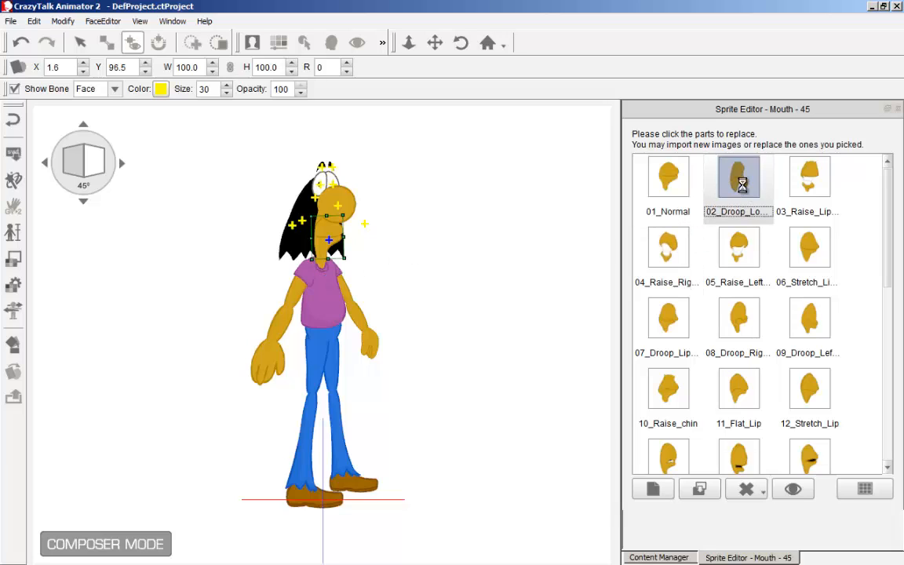
left_click(816, 330)
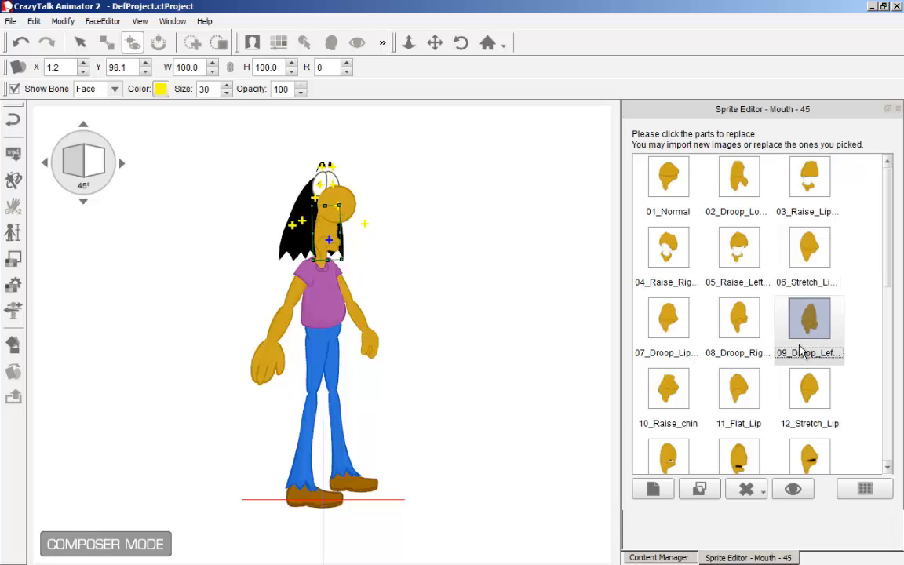
Preview further 45° mouth sprites, including Droop Lip Edge, Raise Right Lip Edge, 10_Raise_chin, 11_Flat_Lip and 12_Stretch_Lip.
left_click(810, 250)
left_click(744, 315)
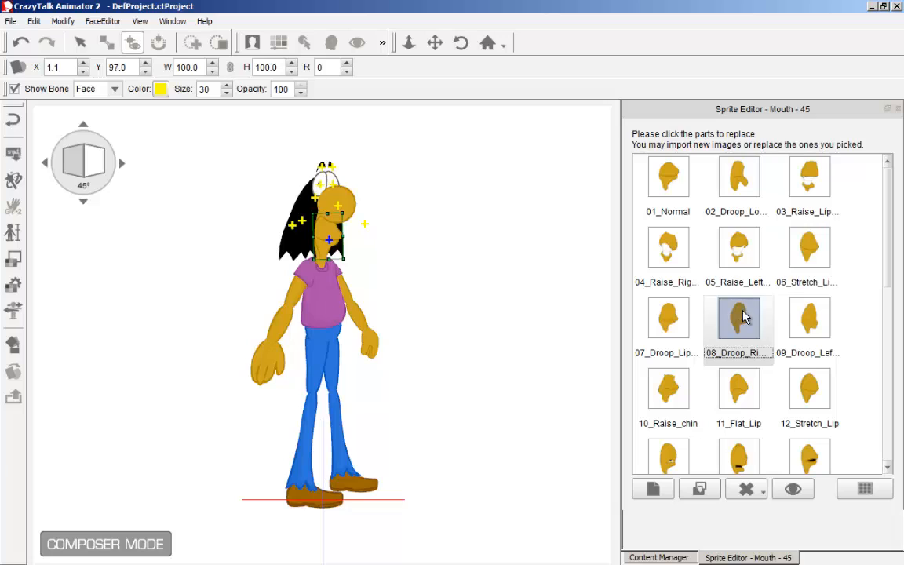
left_click(669, 316)
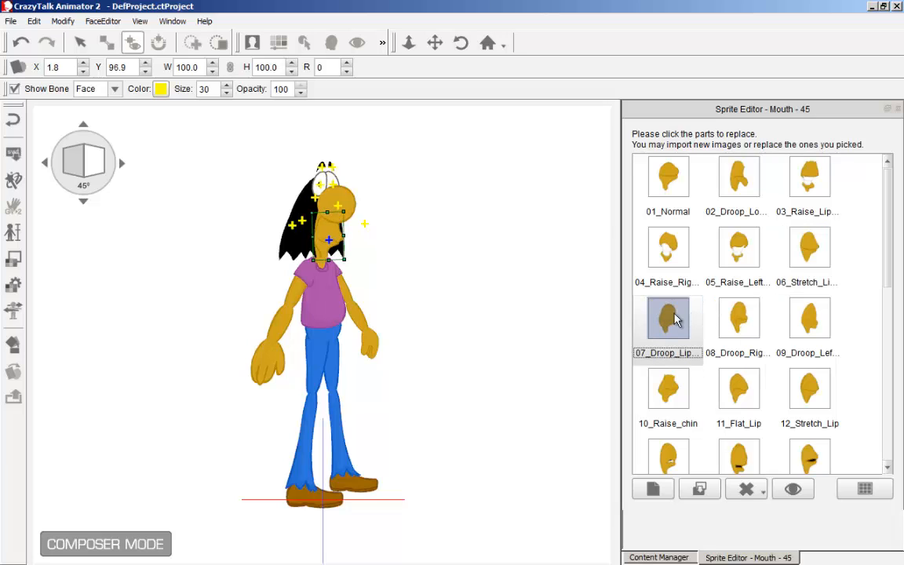
left_click(668, 247)
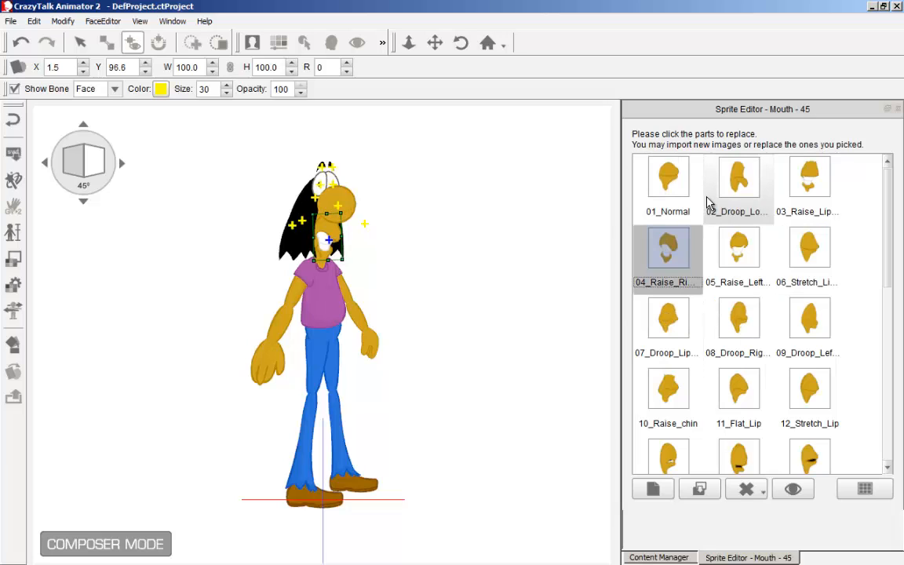
left_click(740, 317)
left_click(683, 378)
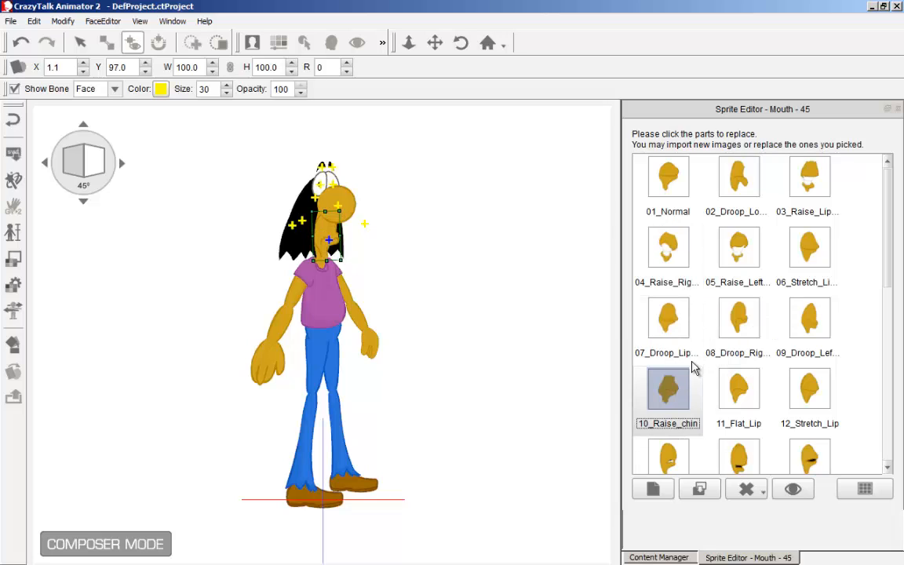
left_click(726, 383)
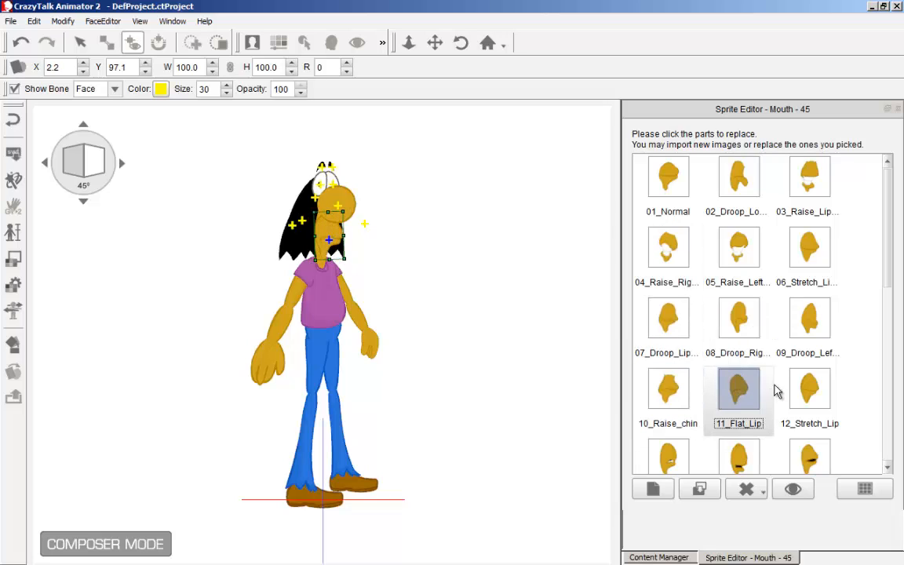
left_click(820, 388)
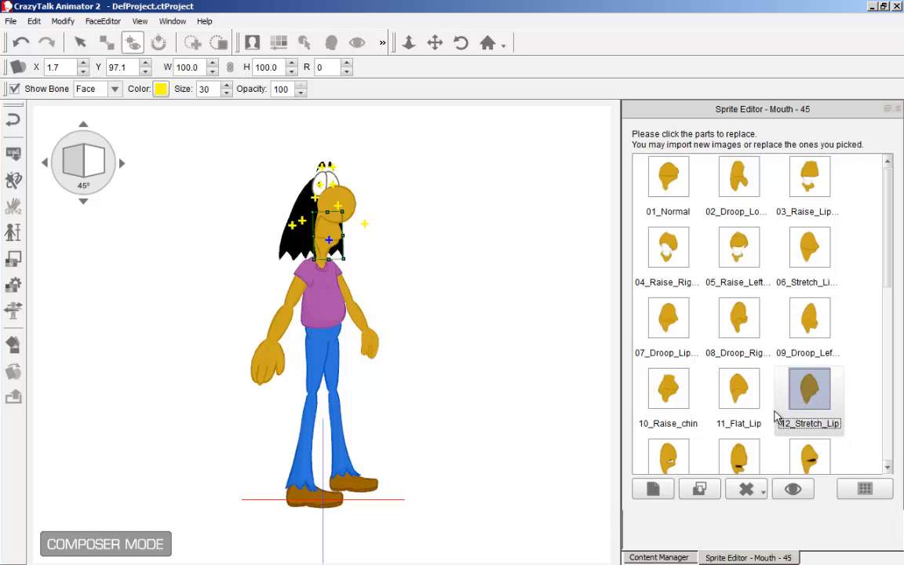
Preview the 14_Sip_Lip mouth sprite on the 45° character.
left_click_drag(888, 257, 888, 308)
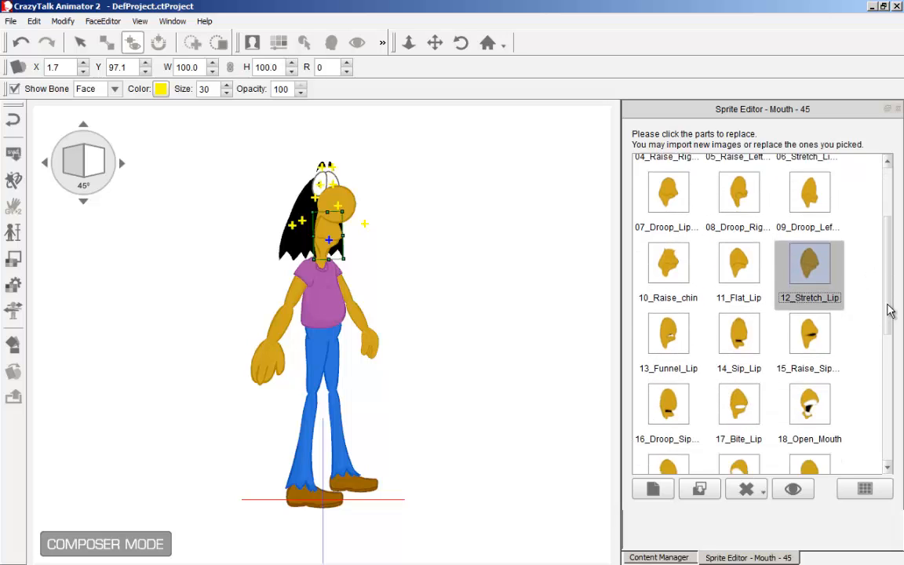
left_click(678, 317)
left_click(811, 255)
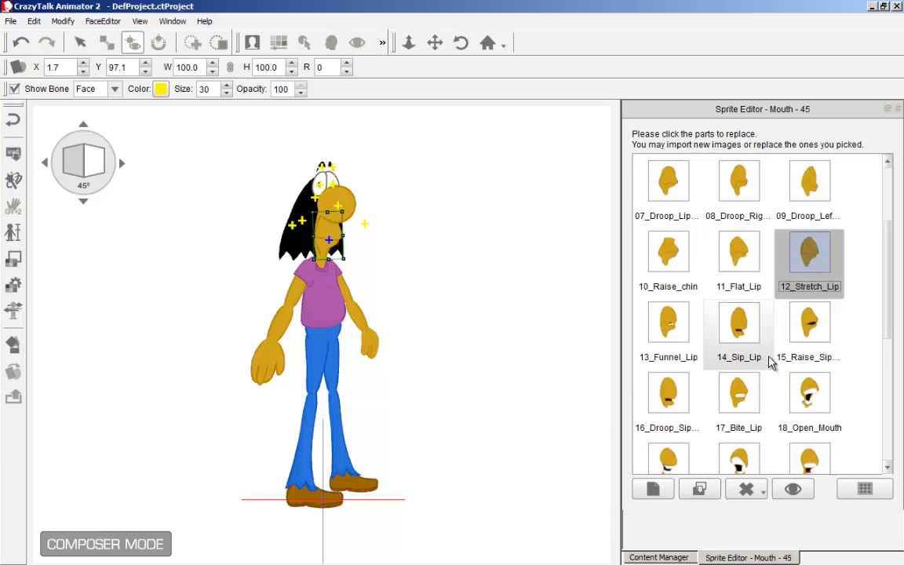
left_click(740, 334)
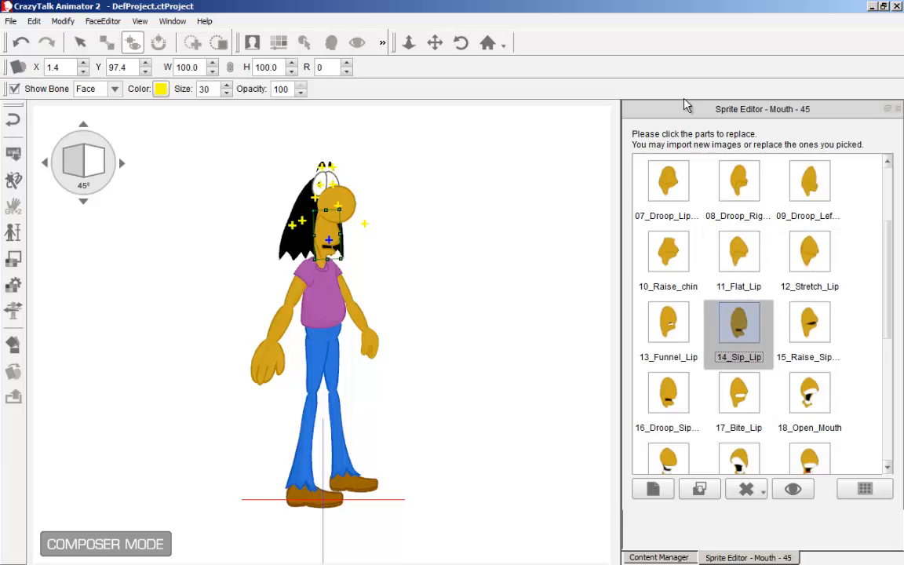
Switch to Flash, open the 45° mouth symbol in Ibis3.fla and select the Raise_Sip_Lip mouth on frame 15.
left_click(882, 6)
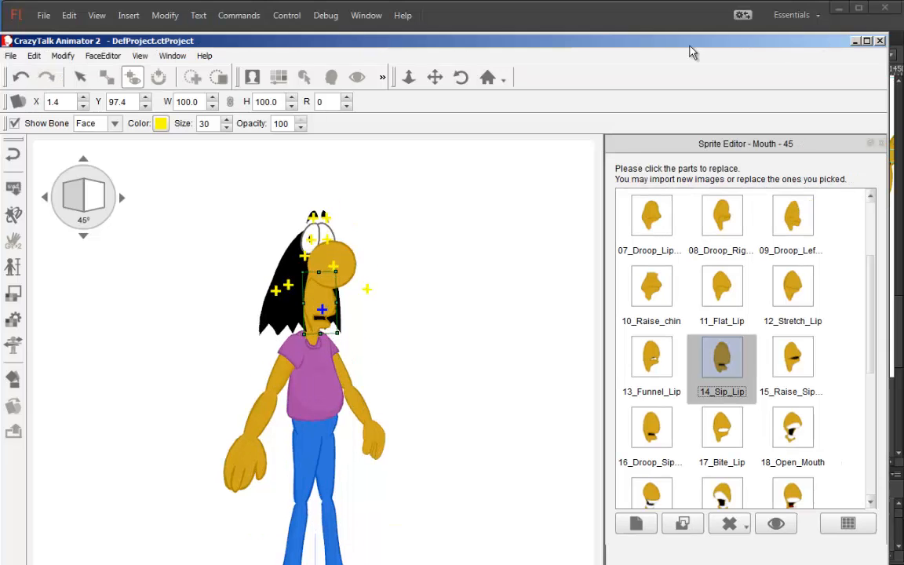
left_click(617, 22)
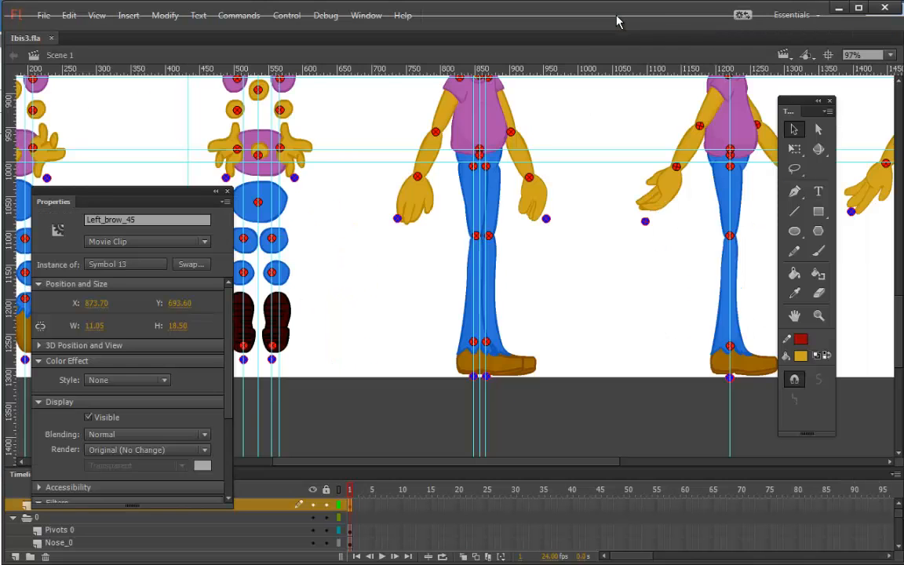
scroll(592, 268, "up", 3)
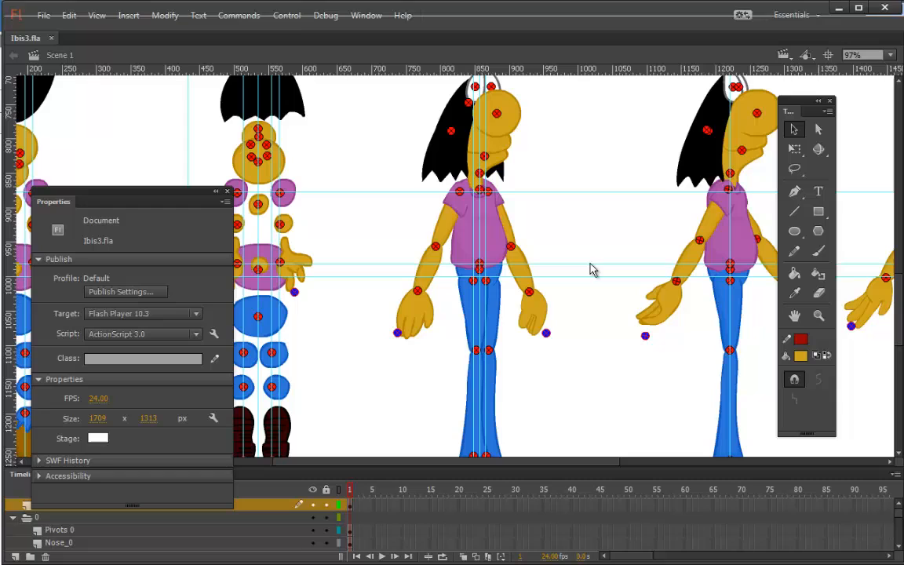
double_click(511, 153)
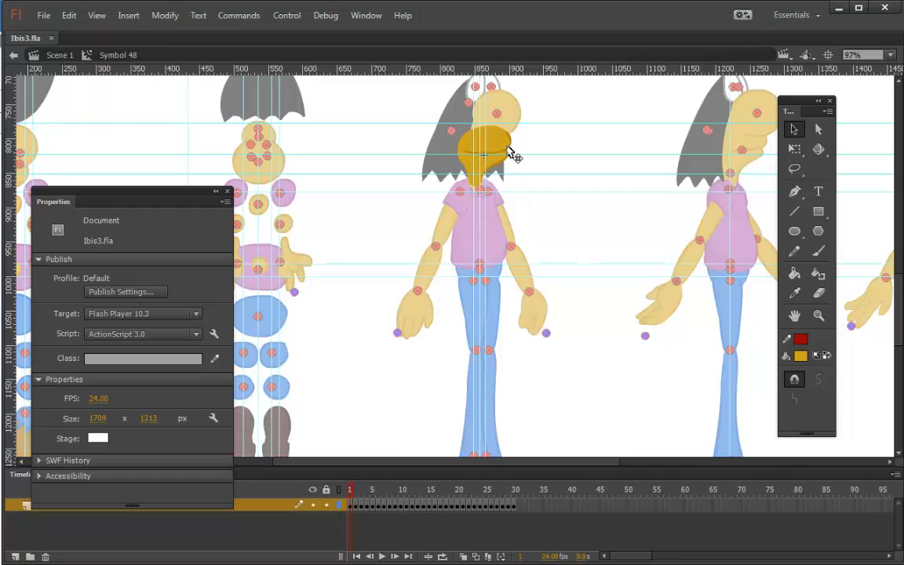
left_click(431, 505)
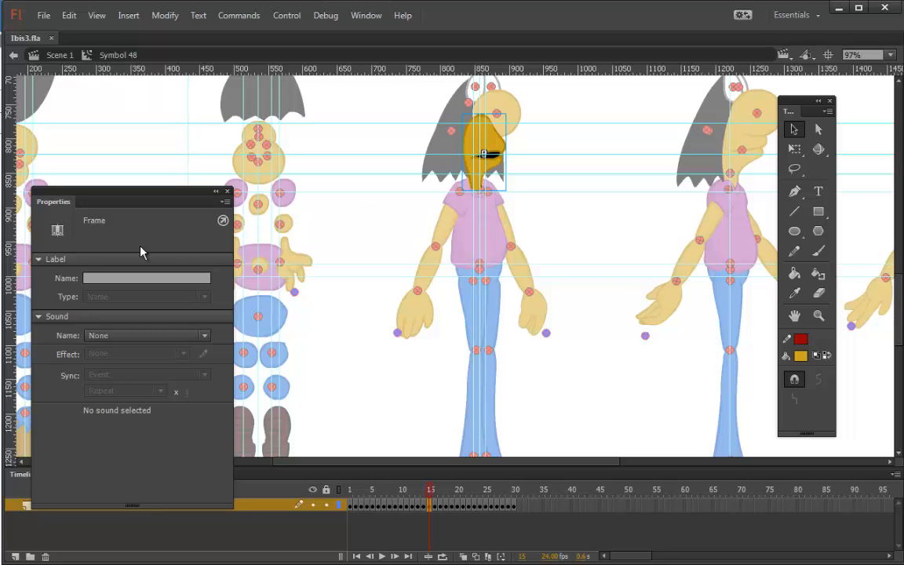
left_click(411, 229)
left_click(492, 141)
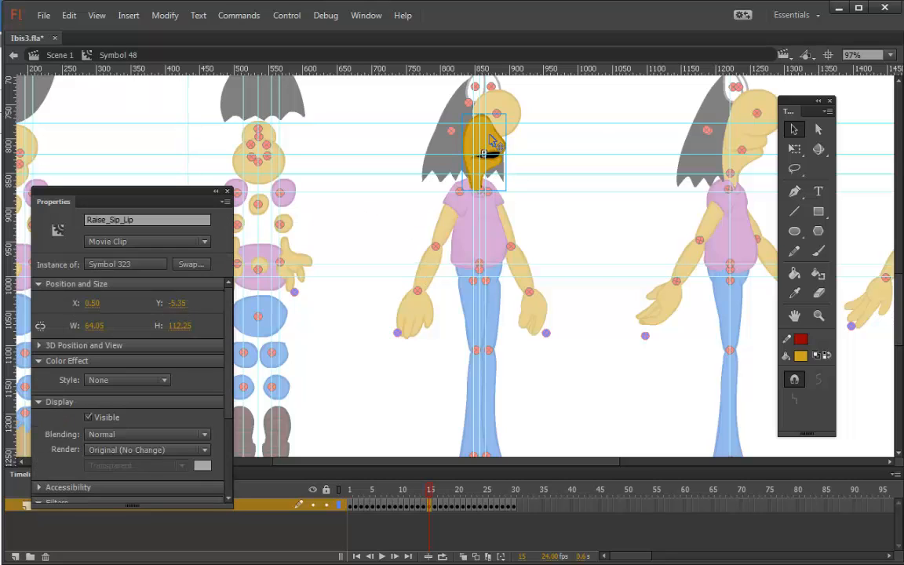
Open the Puppet Producer extension, place it beside the 45° character and show its list of mouth shapes.
left_click(369, 15)
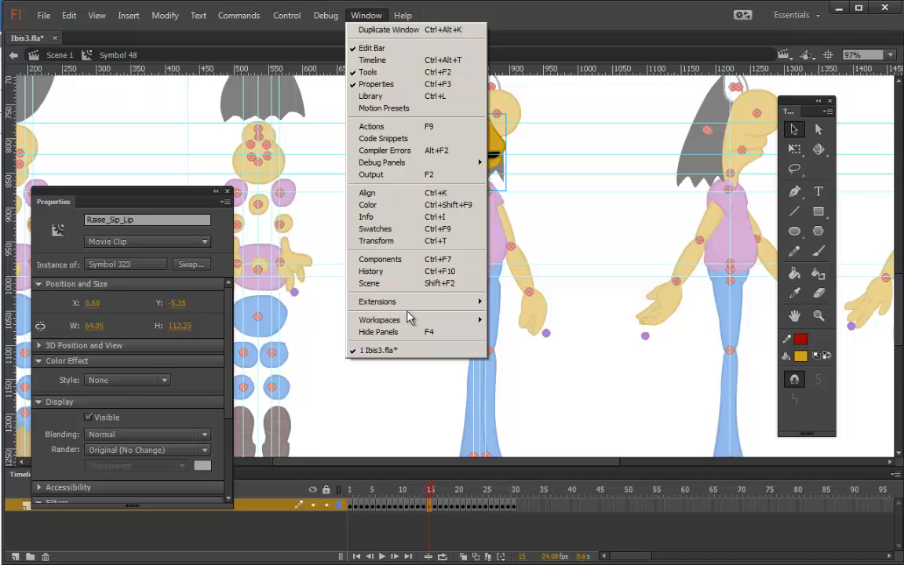
mouse_move(408, 303)
left_click(525, 302)
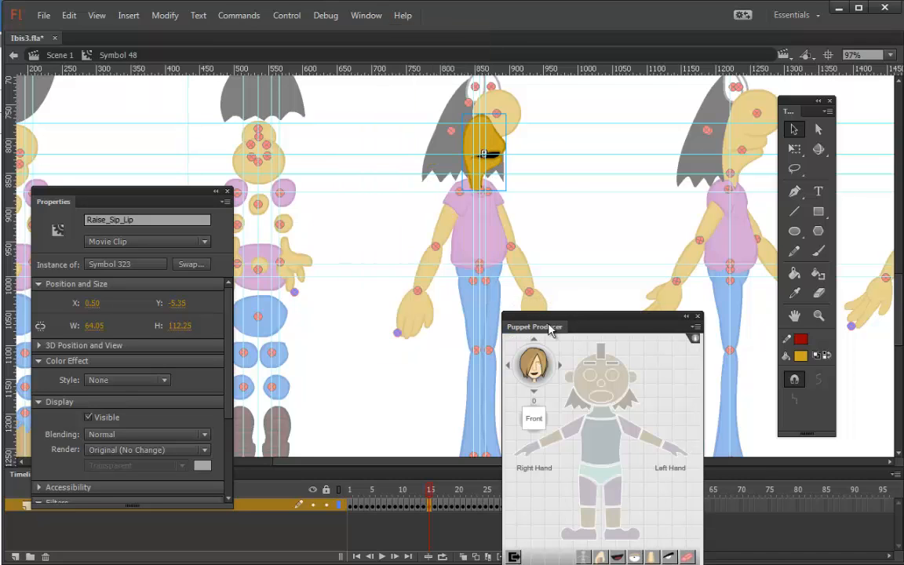
left_click_drag(563, 324, 617, 147)
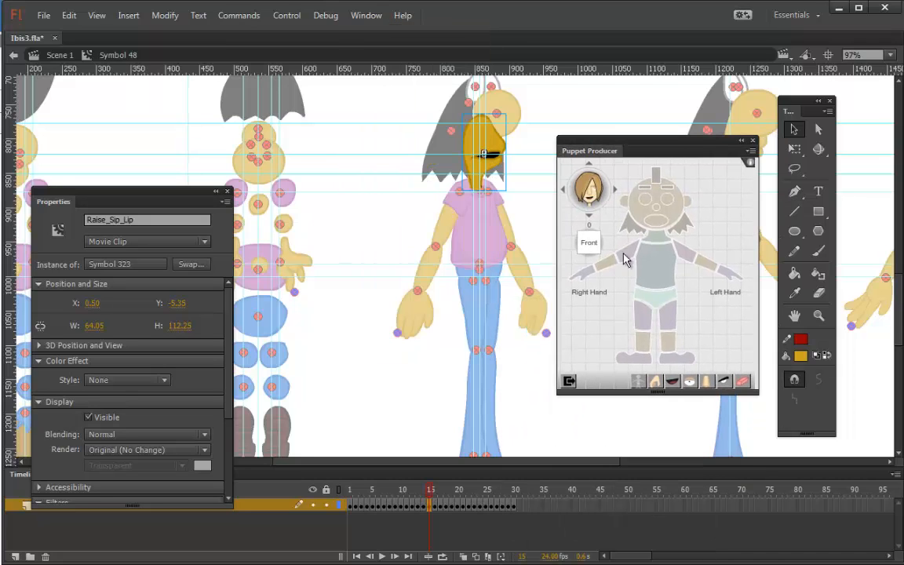
left_click(673, 382)
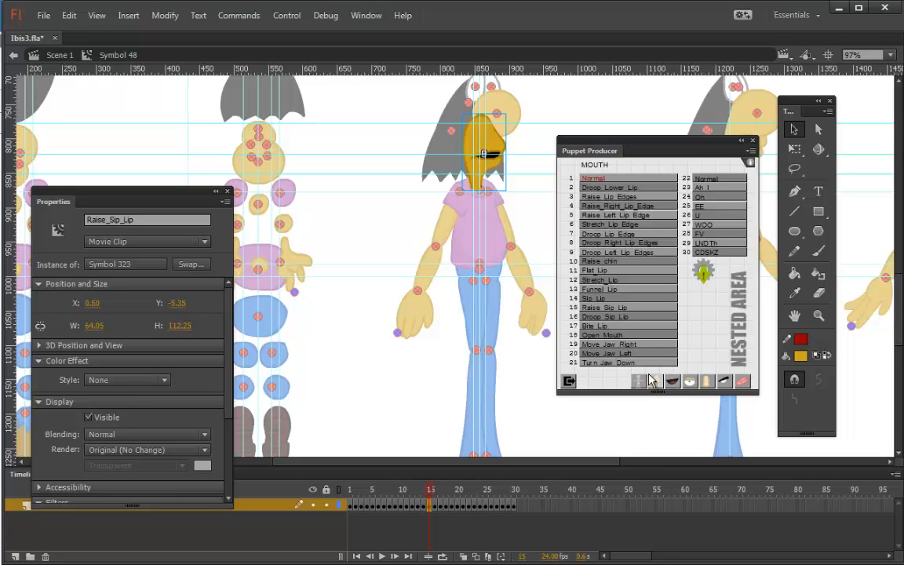
Start the SWF export of the selected frame 15 mouth and go to the Desktop for the output directory.
left_click(569, 382)
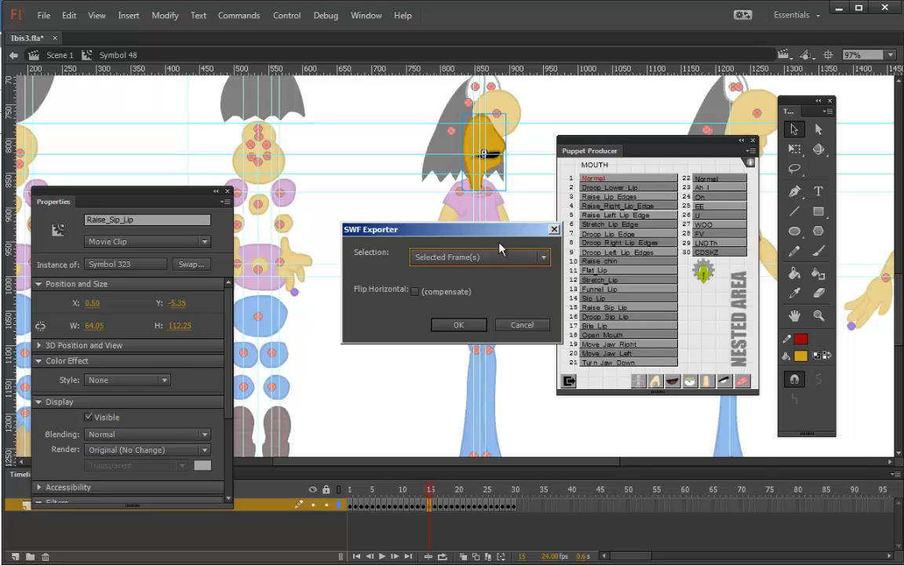
left_click(463, 325)
left_click(51, 124)
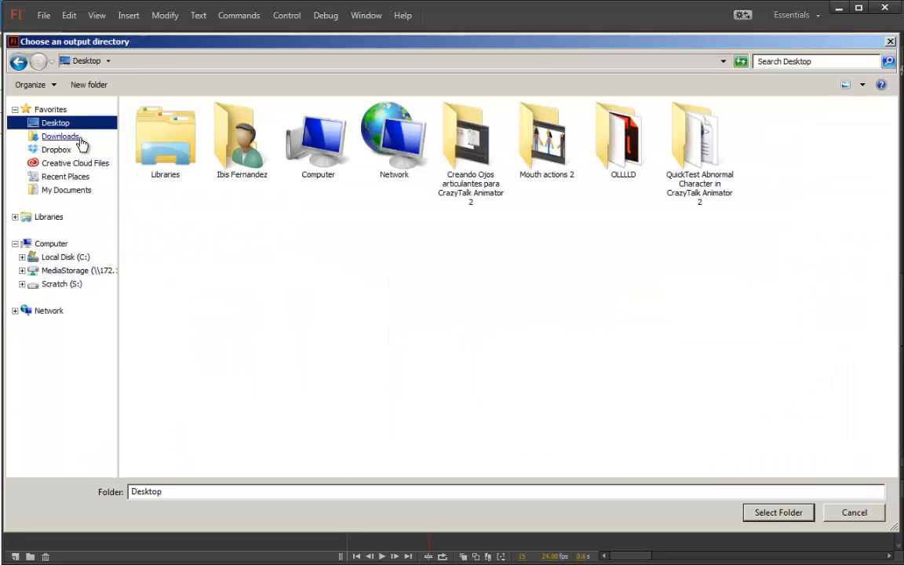
Try to use a folder named 14 on the Desktop as the output directory.
left_click(175, 491)
left_click_drag(188, 495, 77, 484)
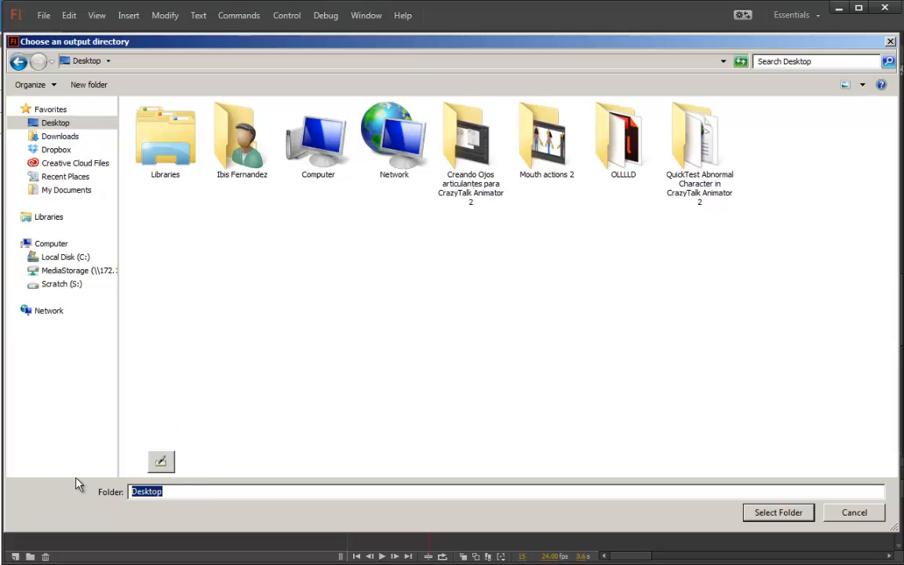
type("14")
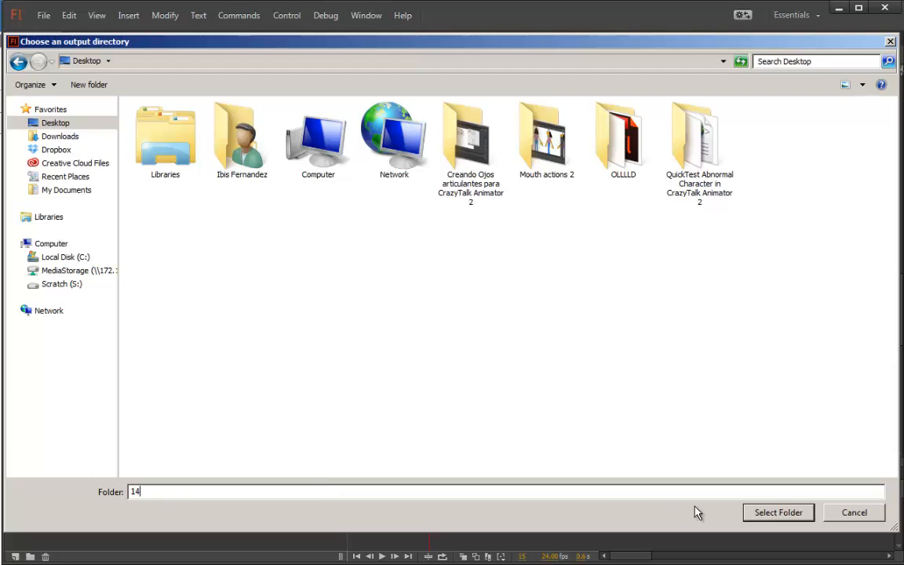
left_click(762, 515)
left_click(551, 315)
Create a new folder on the Desktop and export the frame 15 mouth SWF into it.
right_click(393, 316)
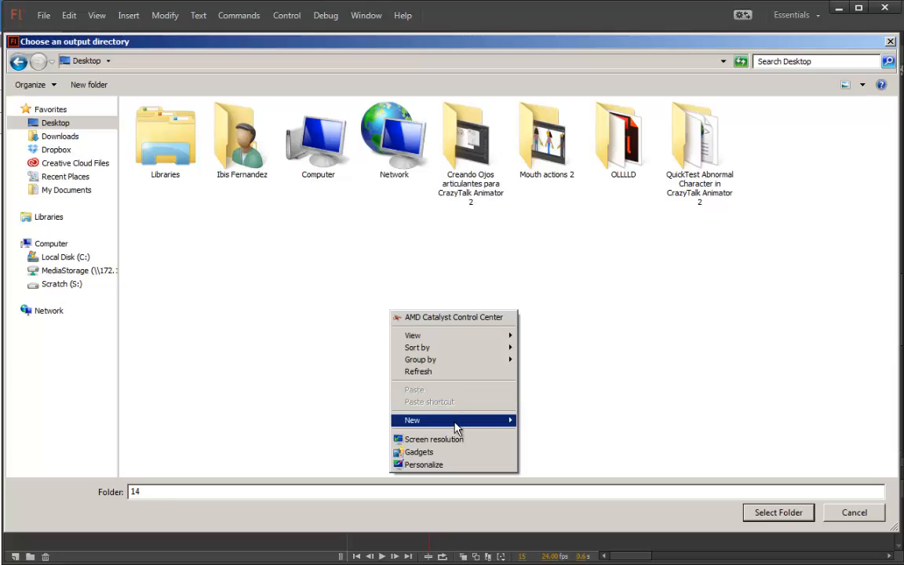
left_click(460, 421)
left_click(540, 262)
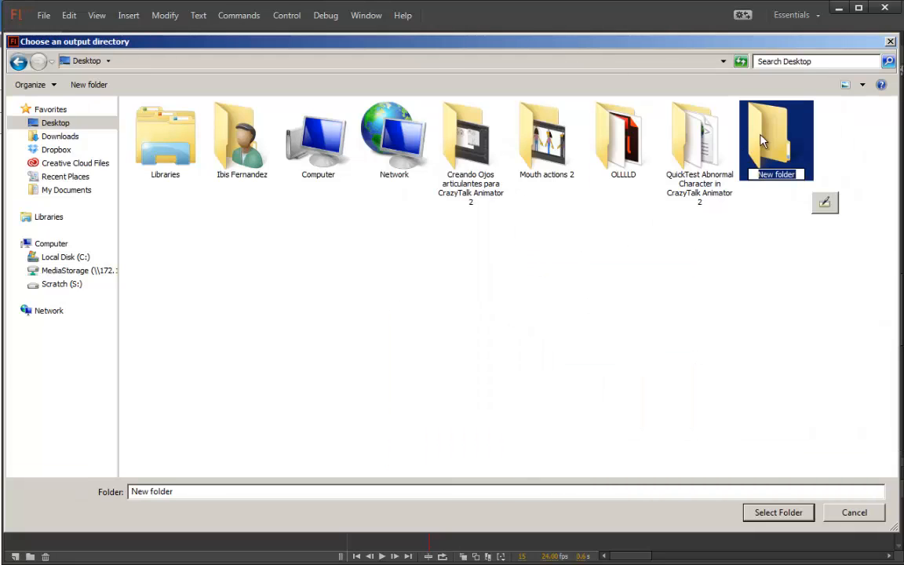
double_click(761, 162)
left_click(769, 514)
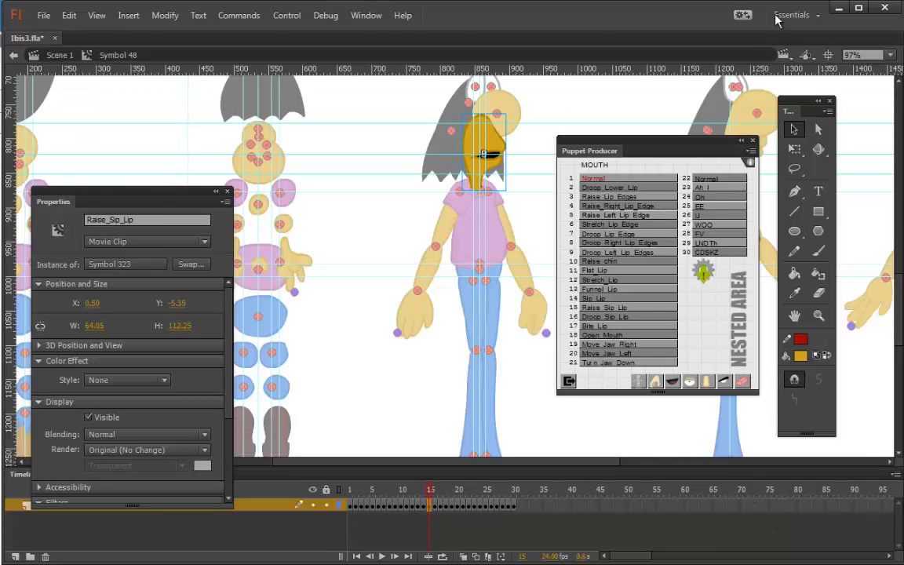
Minimize Flash and play the exported Ibis3_Final_15.swf from the new Desktop folder to check the mouth.
left_click(839, 8)
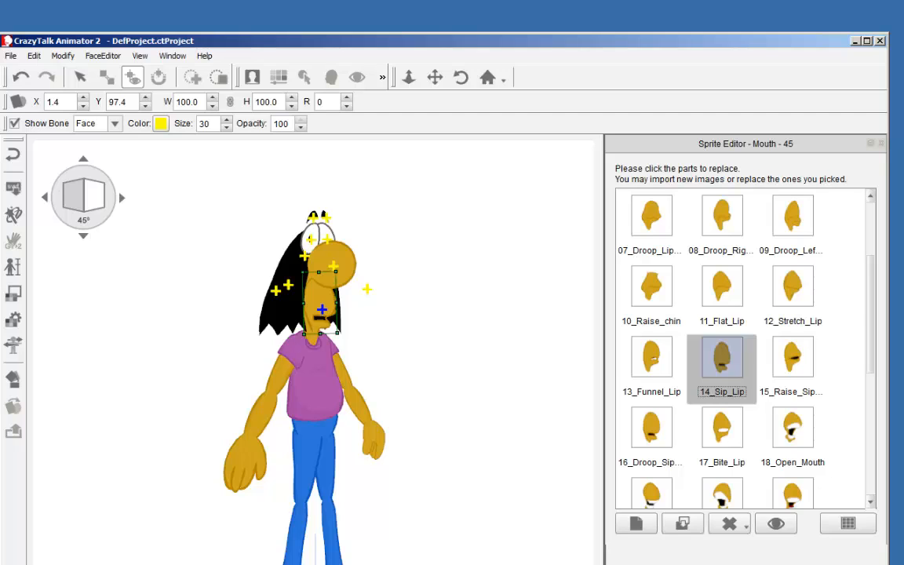
left_click_drag(228, 7, 238, 18)
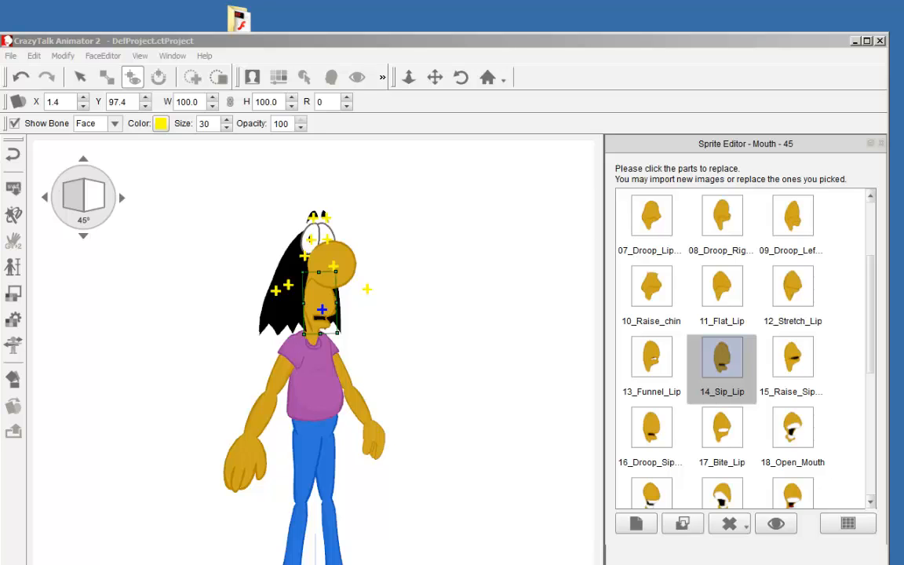
double_click(238, 19)
double_click(196, 153)
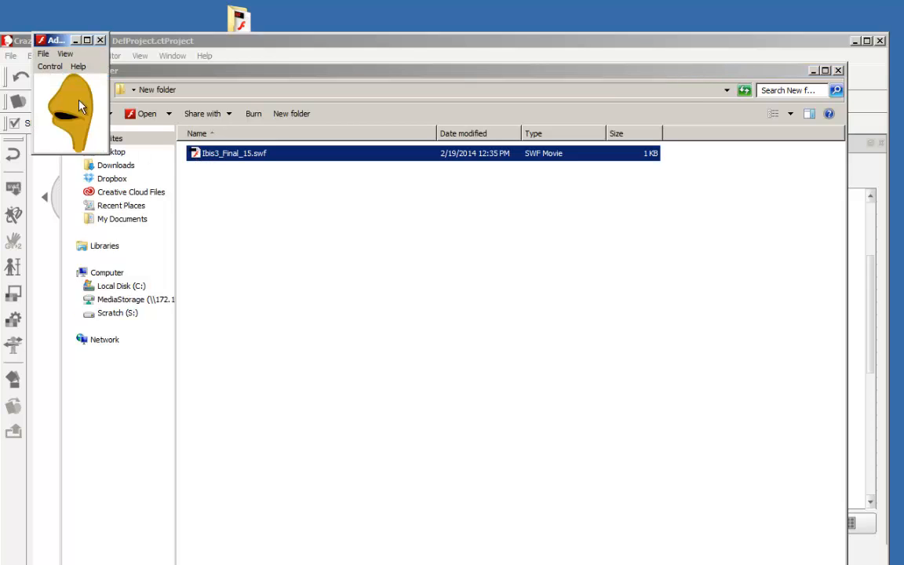
left_click(100, 39)
left_click(838, 70)
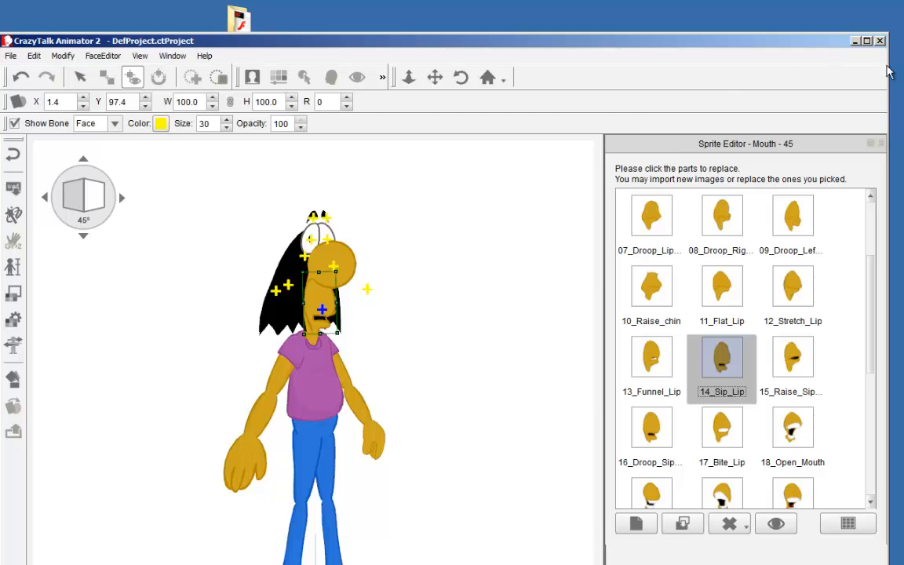
Compare the 14_Sip_Lip sprite in CrazyTalk Animator 2 with the mouth in Ibis3_Final_15.swf.
double_click(637, 47)
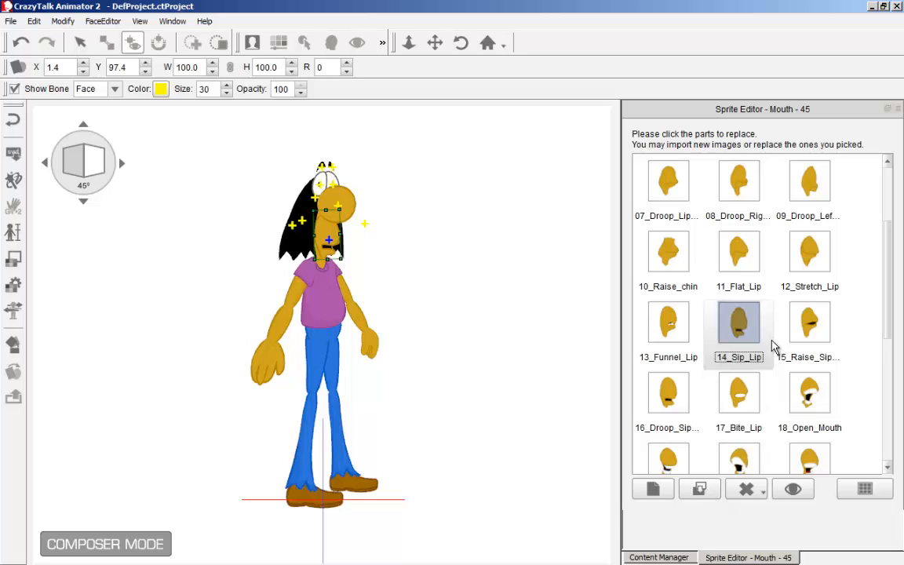
double_click(367, 13)
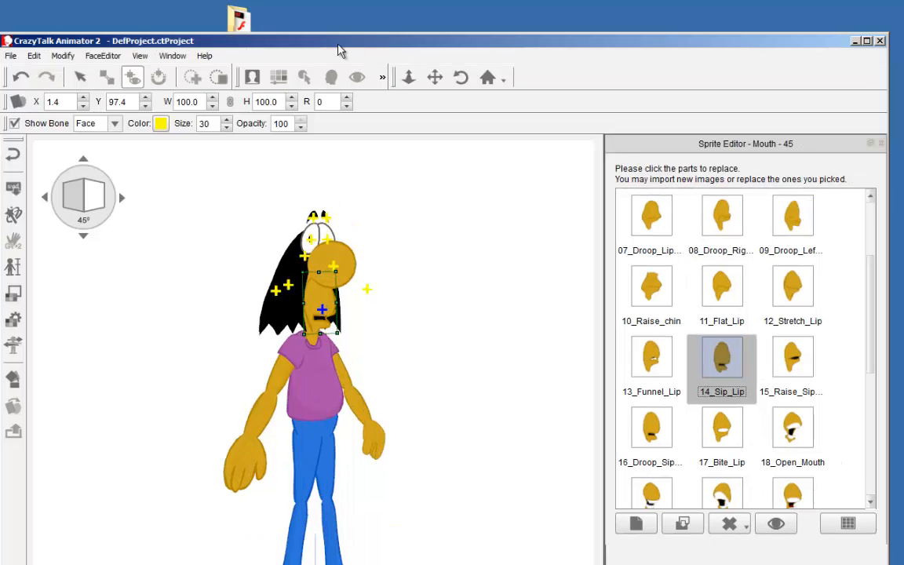
double_click(250, 21)
double_click(195, 92)
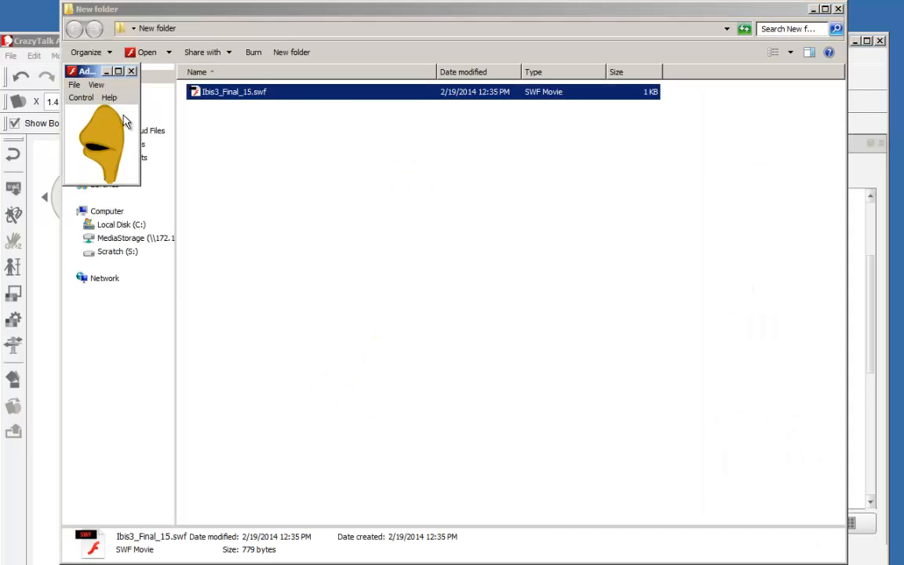
left_click(132, 72)
key("alt+F4")
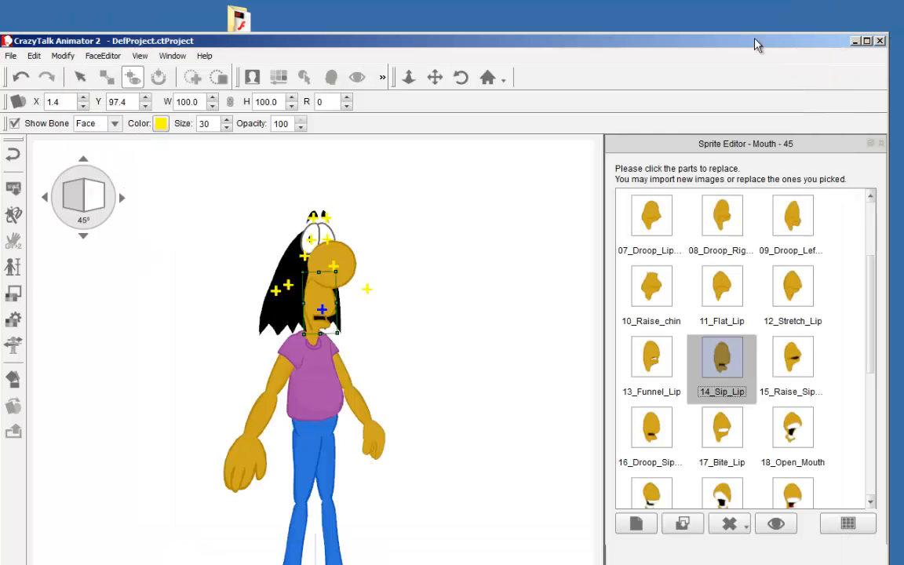
double_click(754, 43)
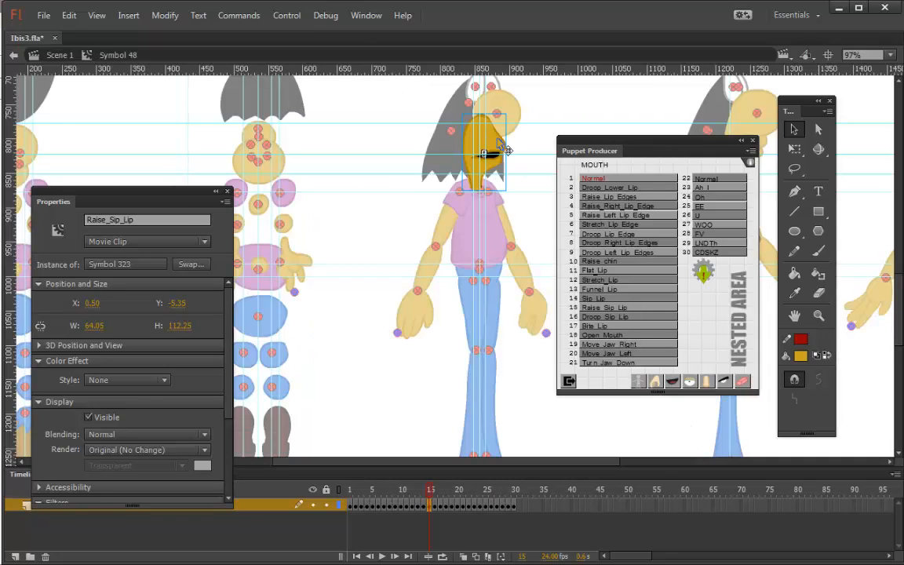
Export the frame 14 mouth from Flash as SWF into the Desktop's New folder.
left_click(426, 507)
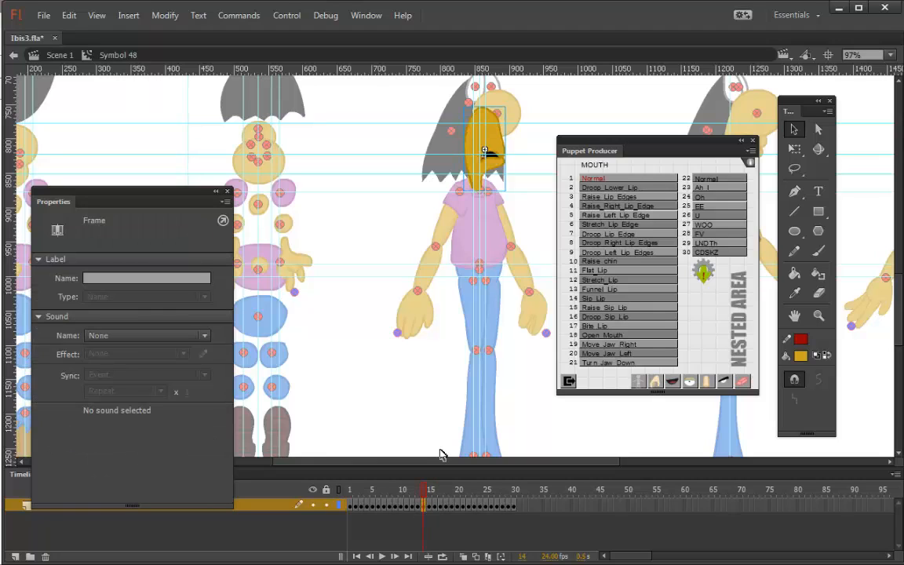
left_click(570, 384)
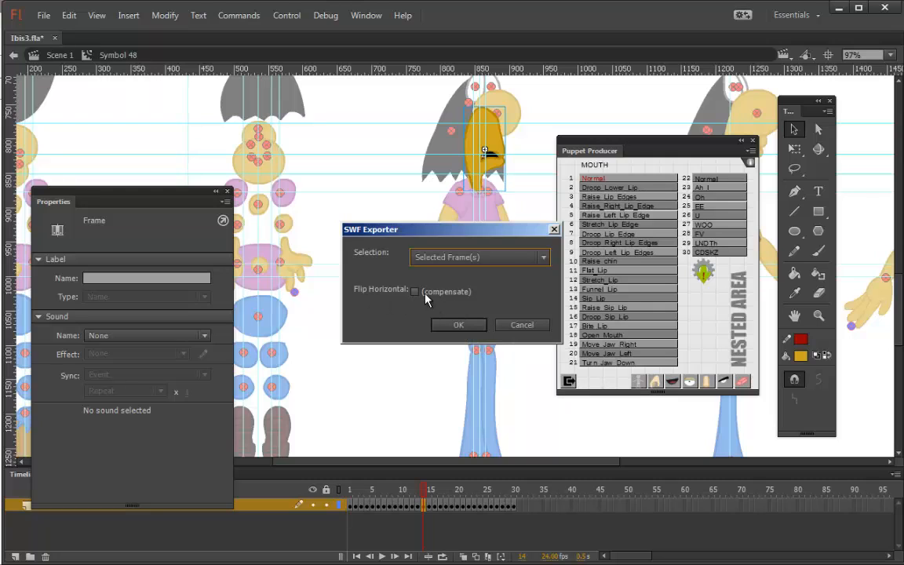
left_click(455, 327)
left_click(53, 123)
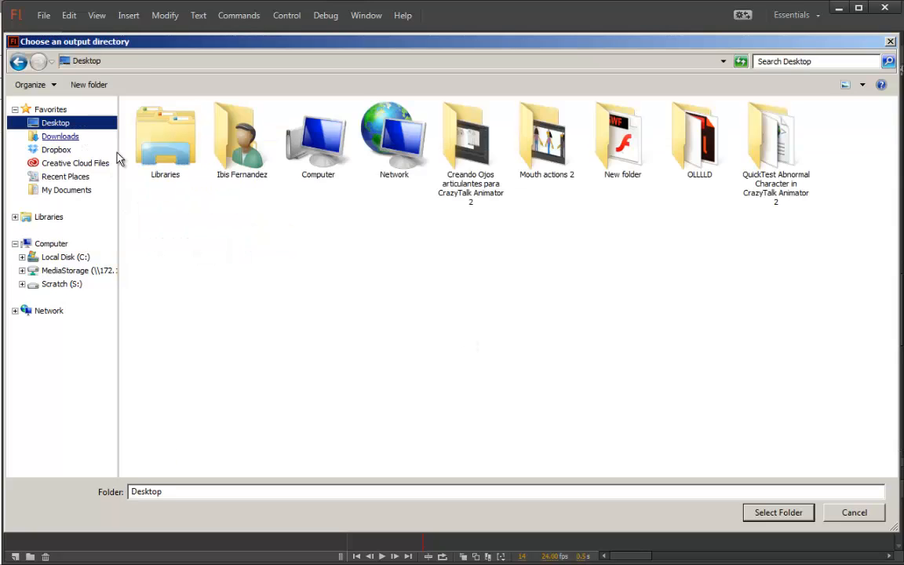
double_click(597, 148)
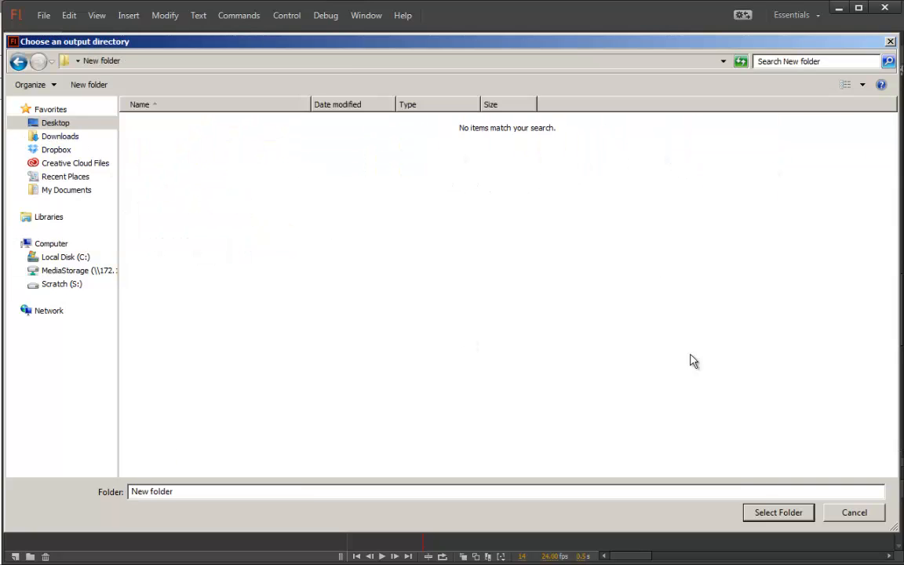
left_click(765, 517)
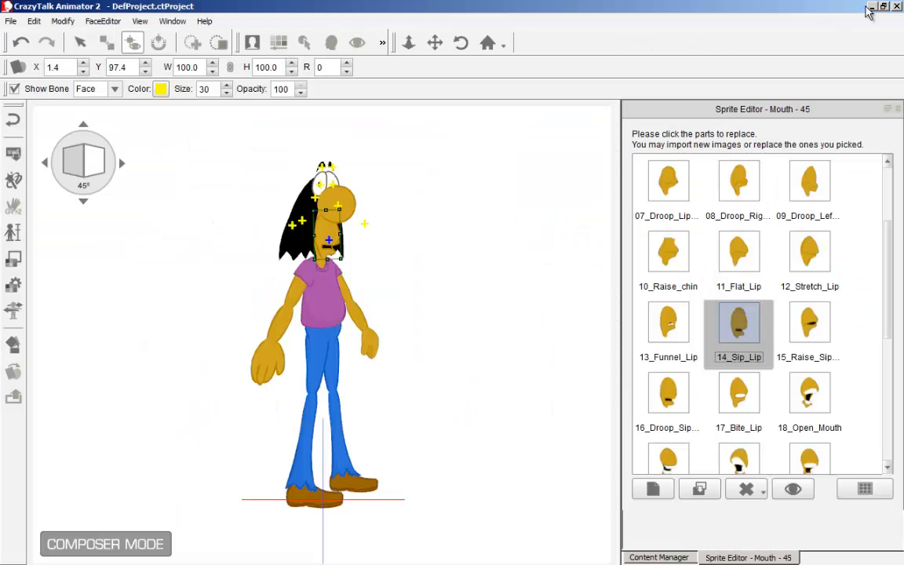
Minimize CrazyTalk Animator 2 and play Ibis3_Final_14.swf from the New folder to check the exported mouth.
left_click(872, 7)
double_click(239, 25)
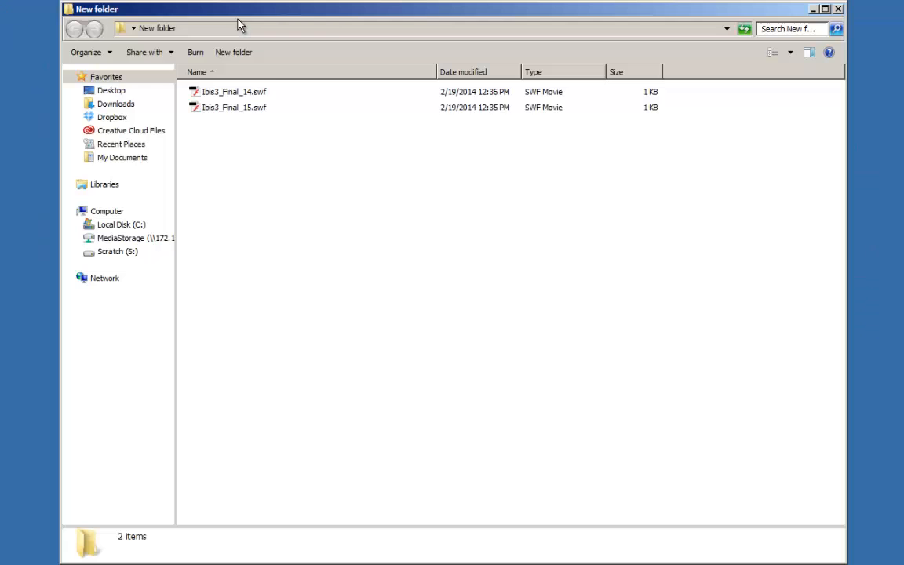
double_click(199, 93)
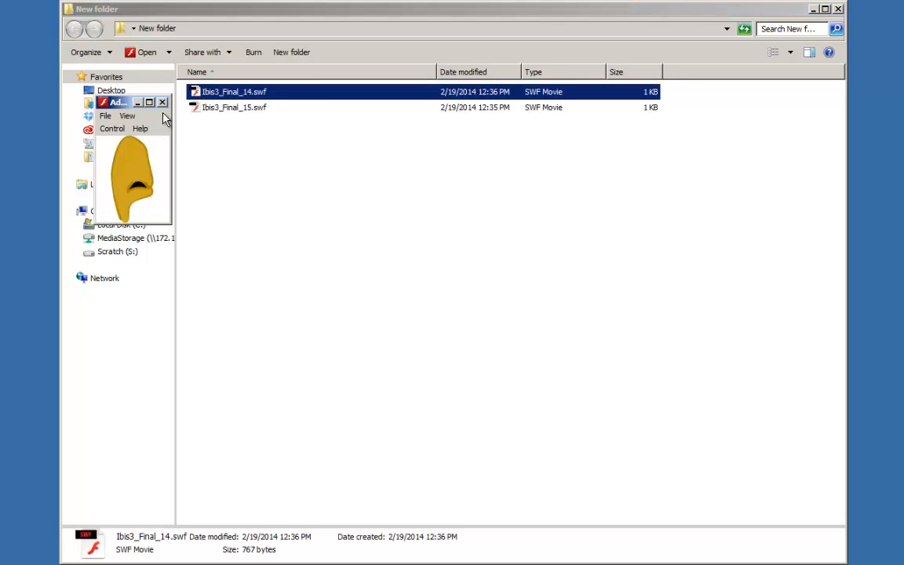
left_click(163, 102)
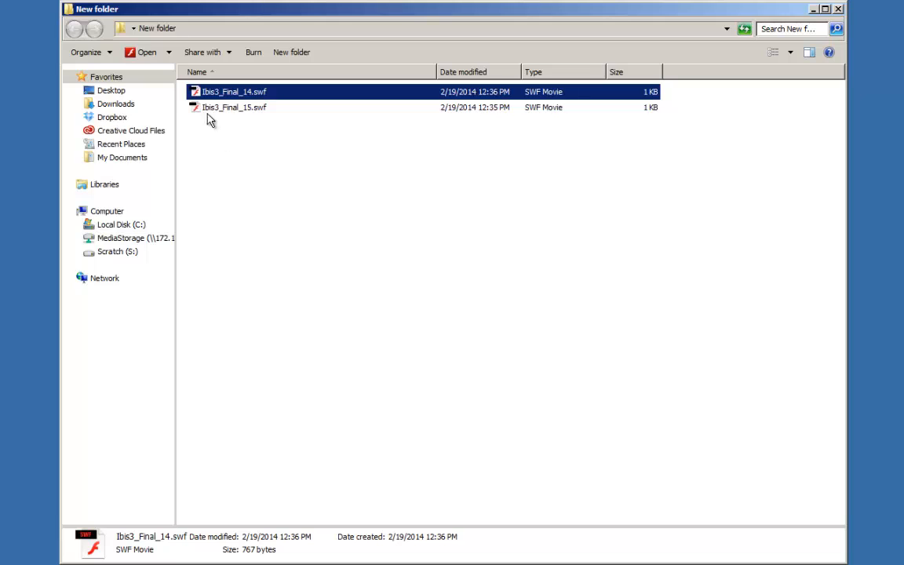
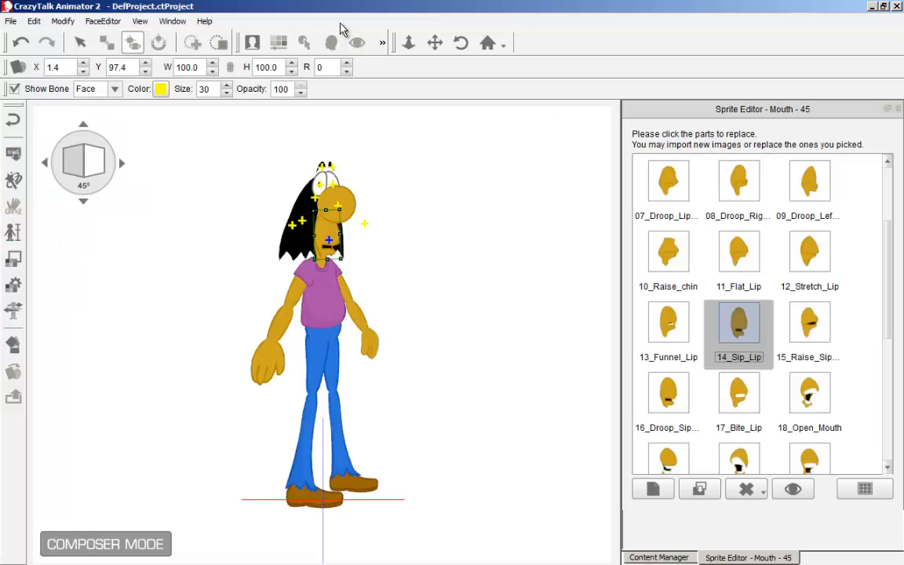
Replace the 14_Sip_Lip mouth sprite with Ibis3_Final_14.swf from the New folder, accepting the import of unsupported tags.
left_click(706, 490)
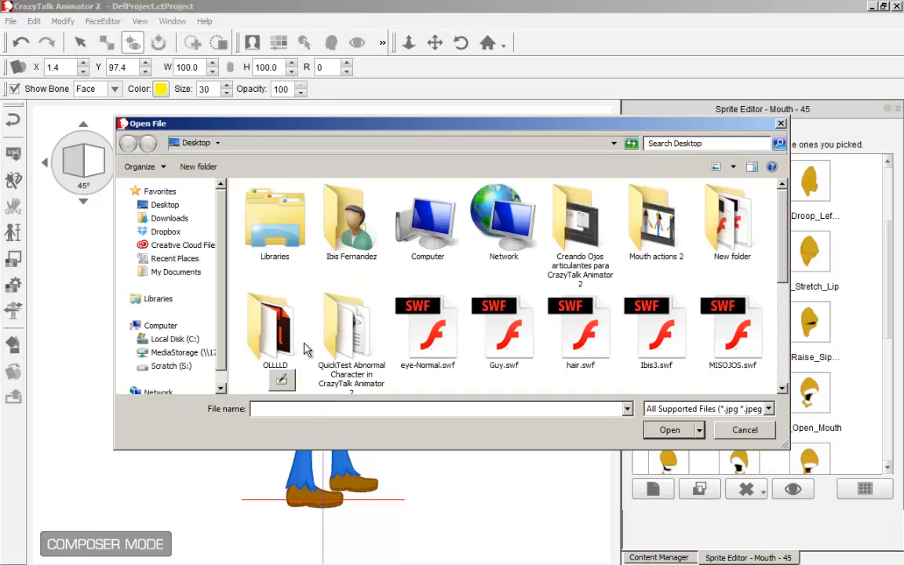
double_click(733, 222)
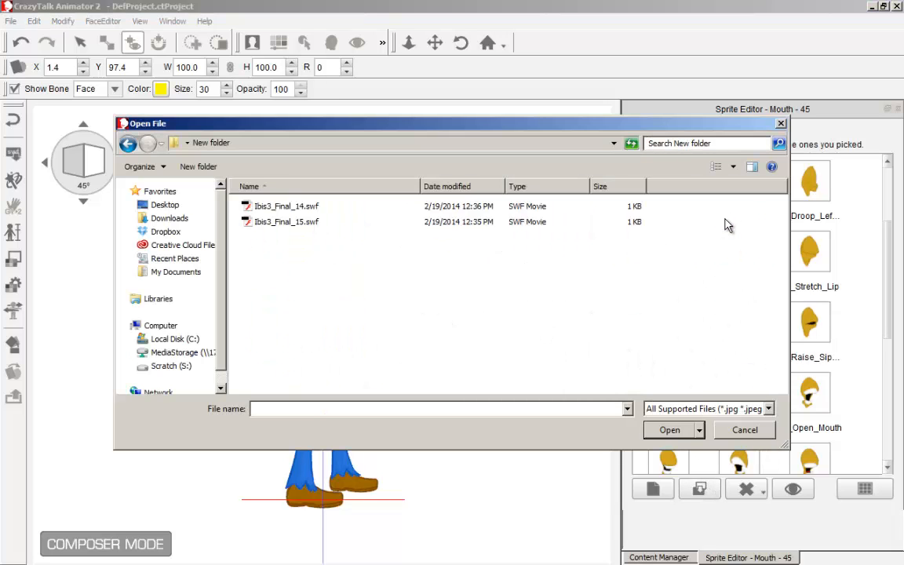
left_click(289, 207)
left_click(671, 430)
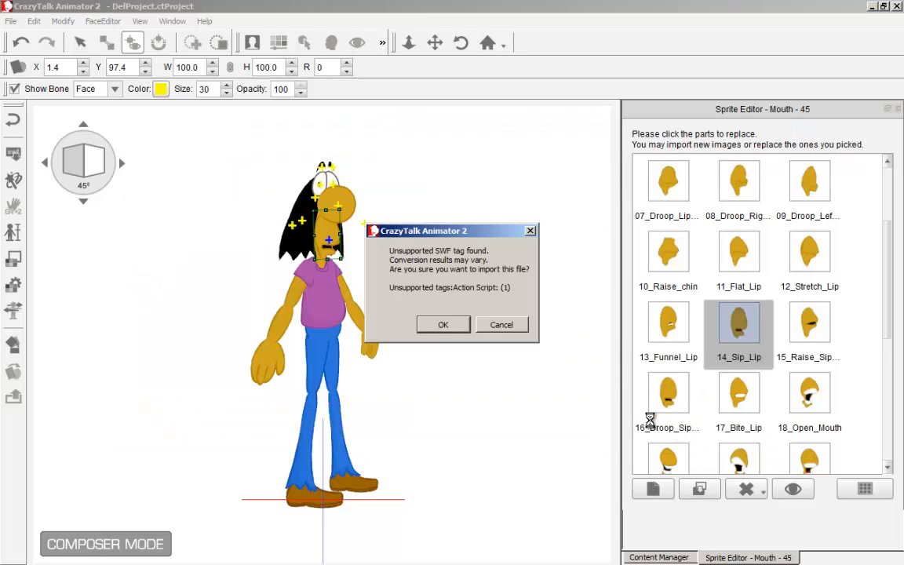
left_click(444, 324)
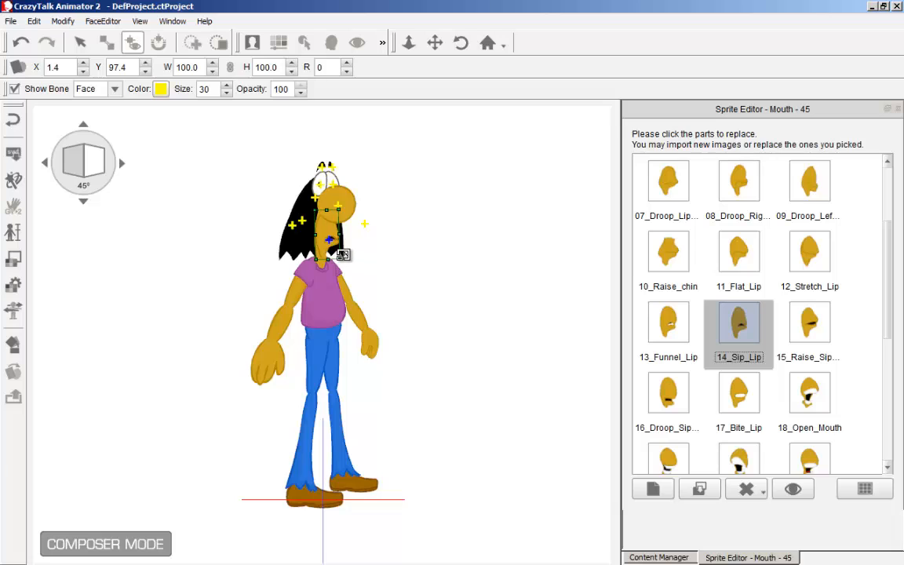
Enlarge the replaced 14_Sip_Lip mouth to about 127.4 in width and height, and select the 07 Droop Lip sprite.
left_click_drag(349, 260, 345, 258)
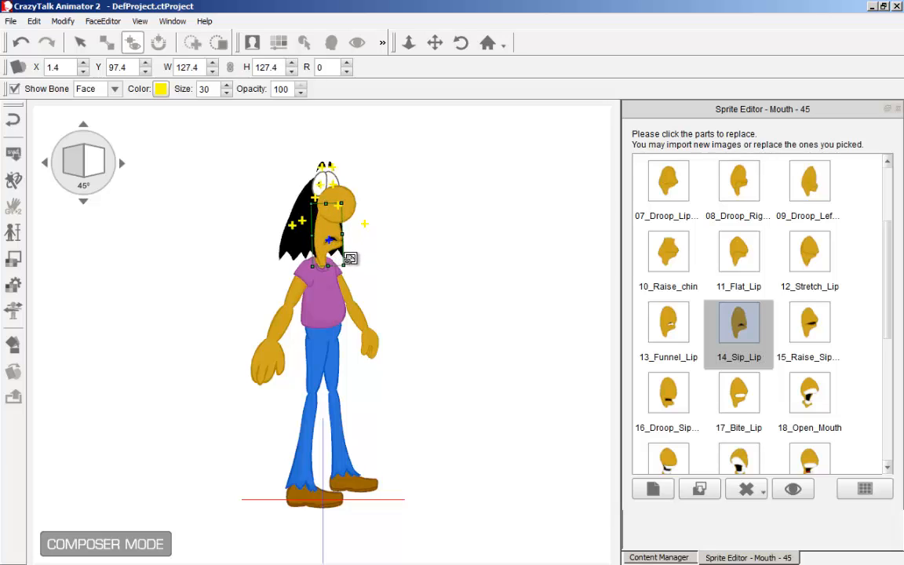
left_click(671, 192)
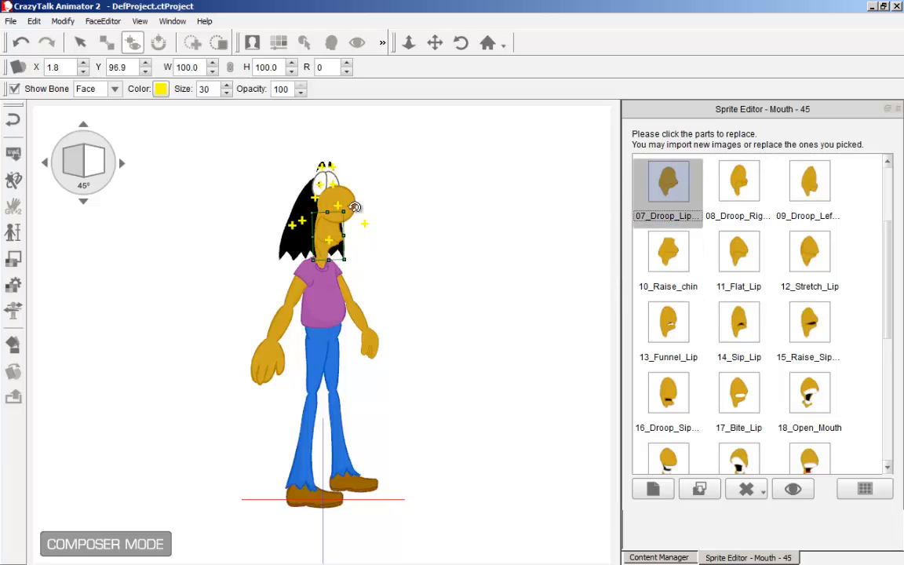
left_click_drag(316, 260, 314, 261)
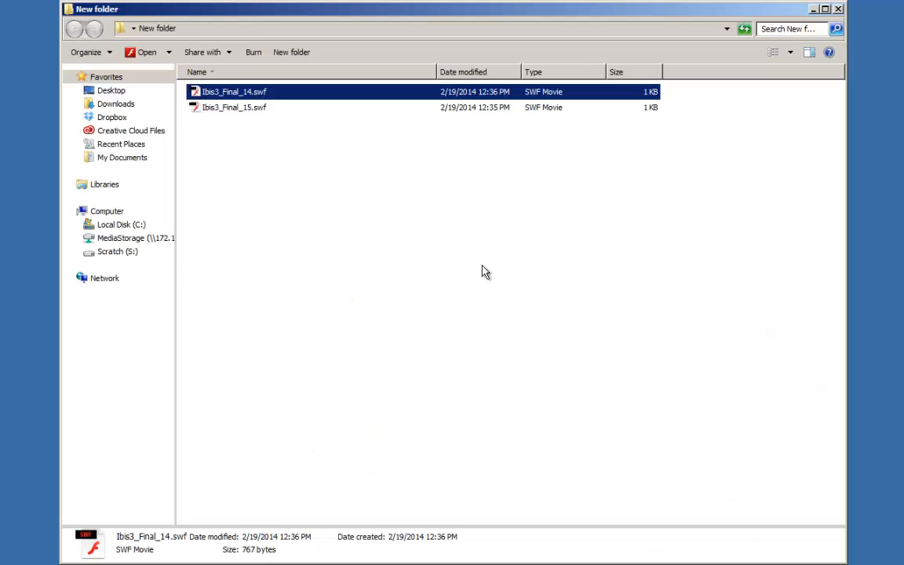
Switch to Flash and open the Sip_Lip mouth symbol on frame 14 for editing with nothing selected.
left_click(160, 0)
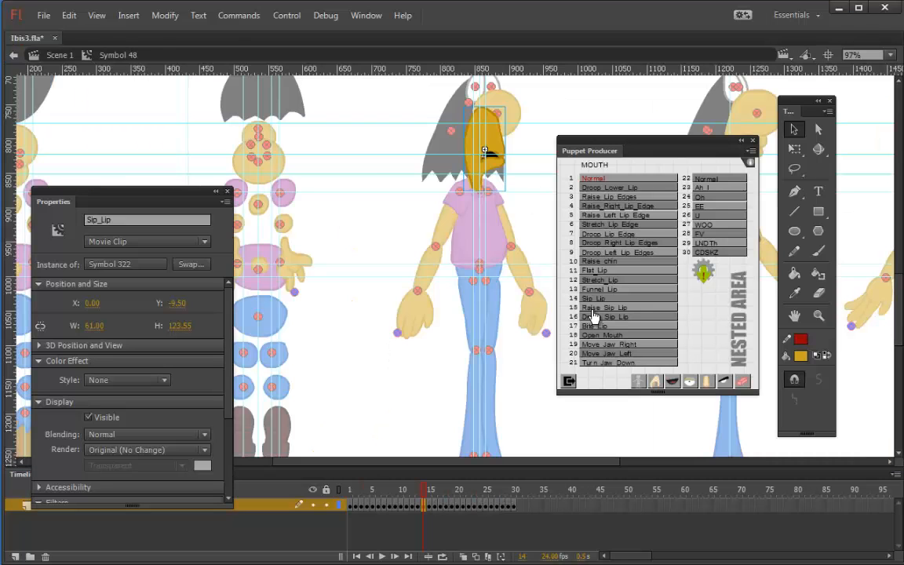
double_click(509, 146)
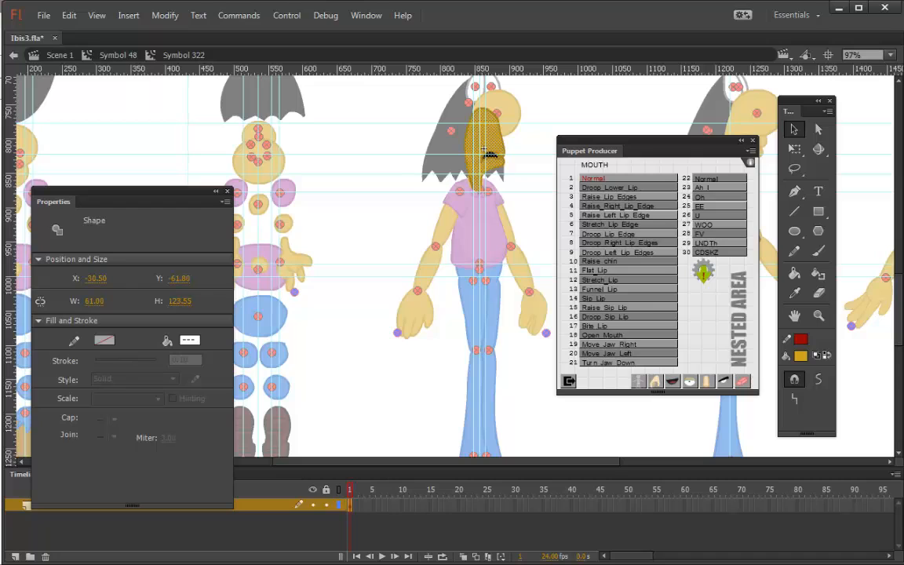
double_click(418, 121)
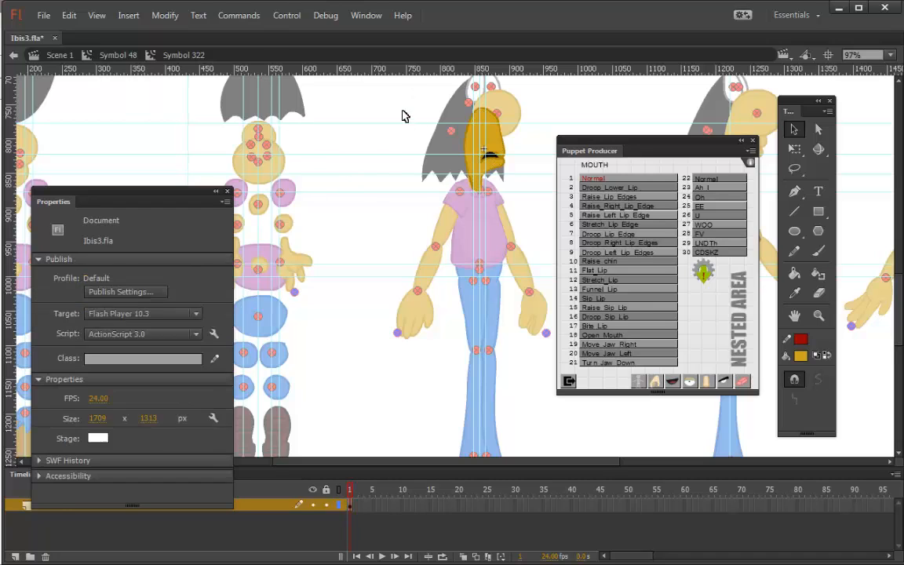
Leave the current mouth symbol and open the mouth symbol on frame 2 for editing.
left_click(349, 507)
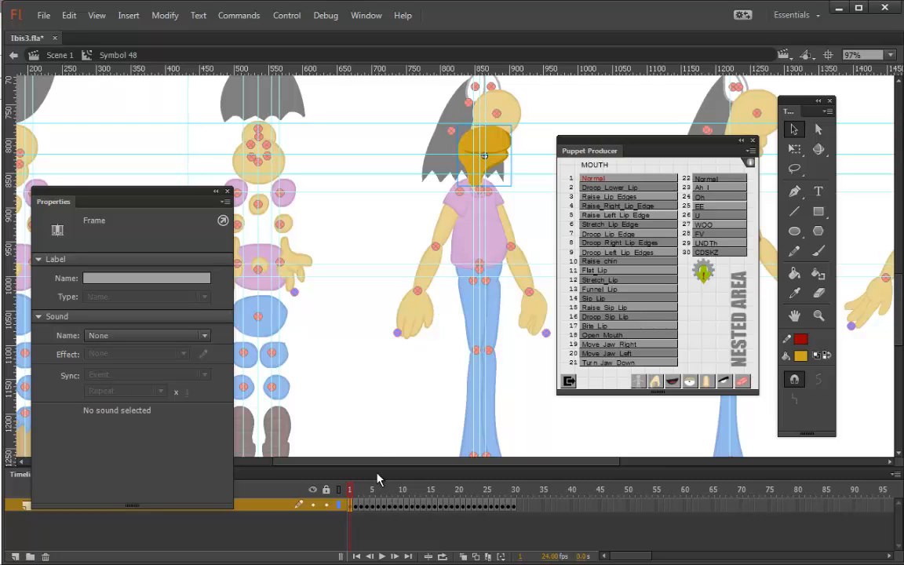
left_click(357, 507)
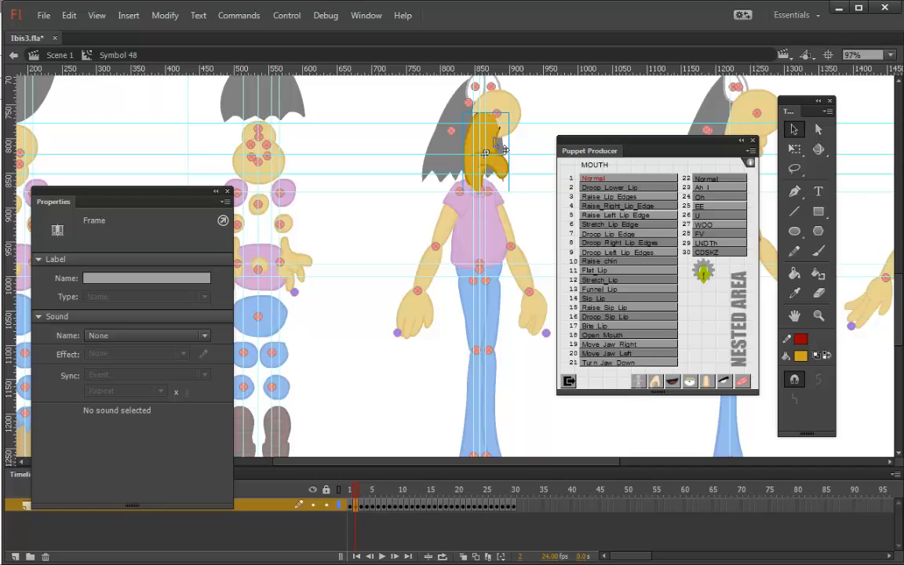
key("ctrl+equal")
key("ctrl+equal")
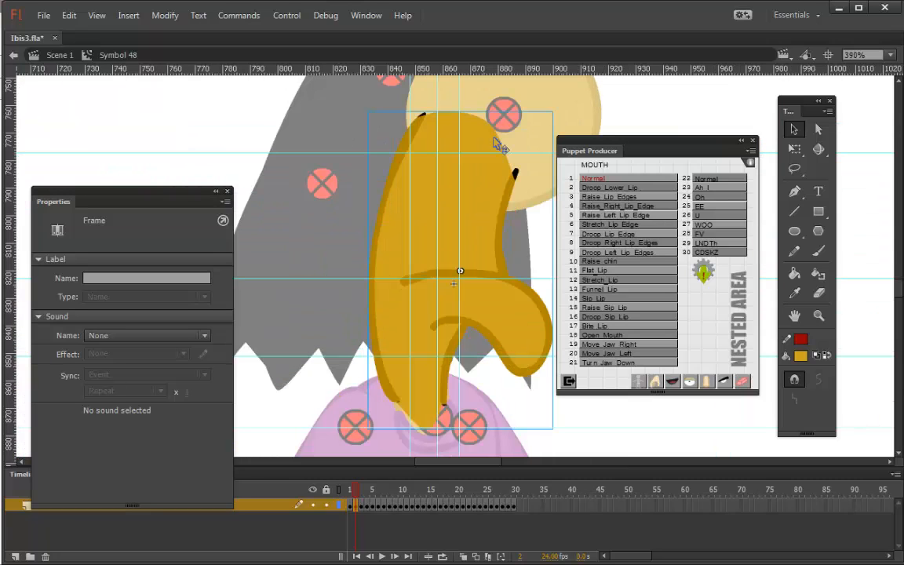
double_click(430, 207)
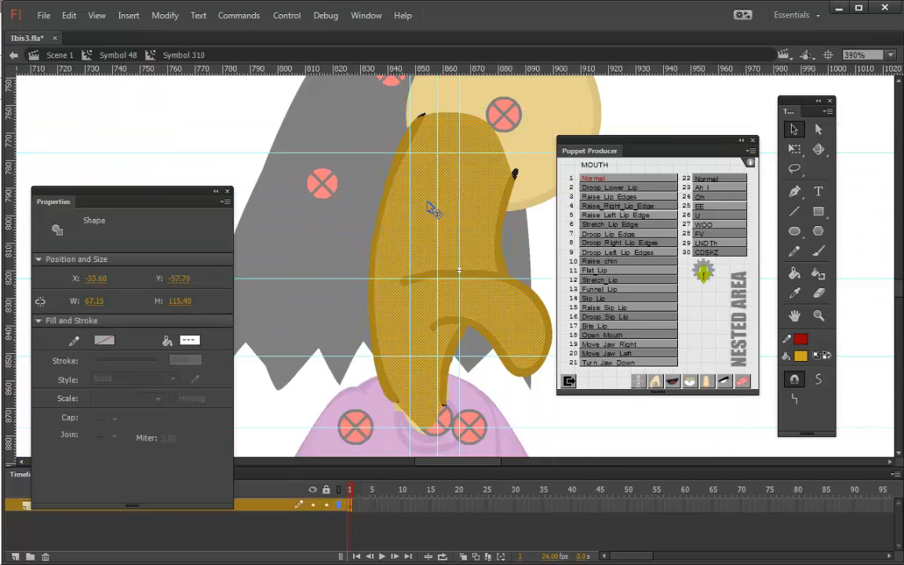
Try to erase the dark outline along the beak's outer left edge with the Eraser.
key("e")
mouse_move(415, 437)
left_mouse_down()
mouse_move(377, 364)
mouse_move(369, 297)
mouse_move(387, 192)
mouse_move(410, 102)
left_mouse_up()
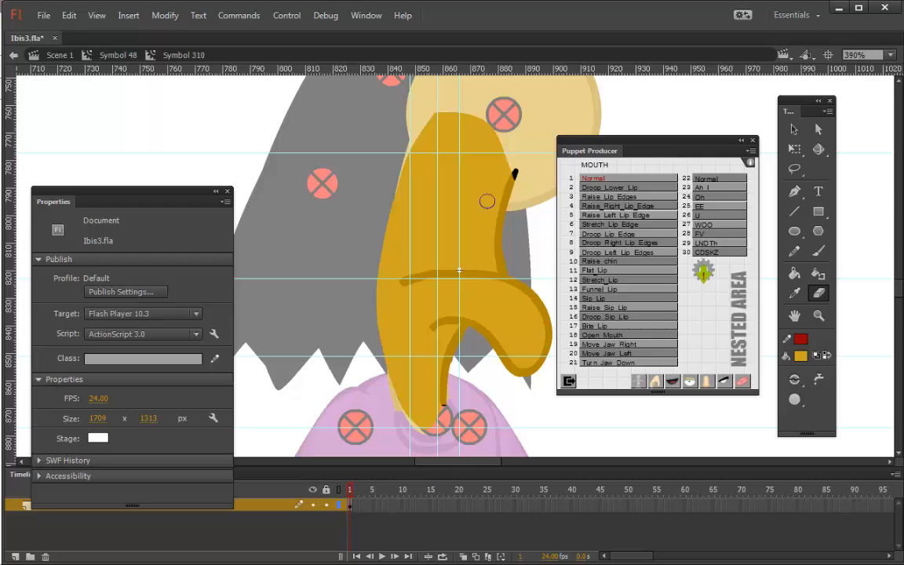
key("ctrl+z")
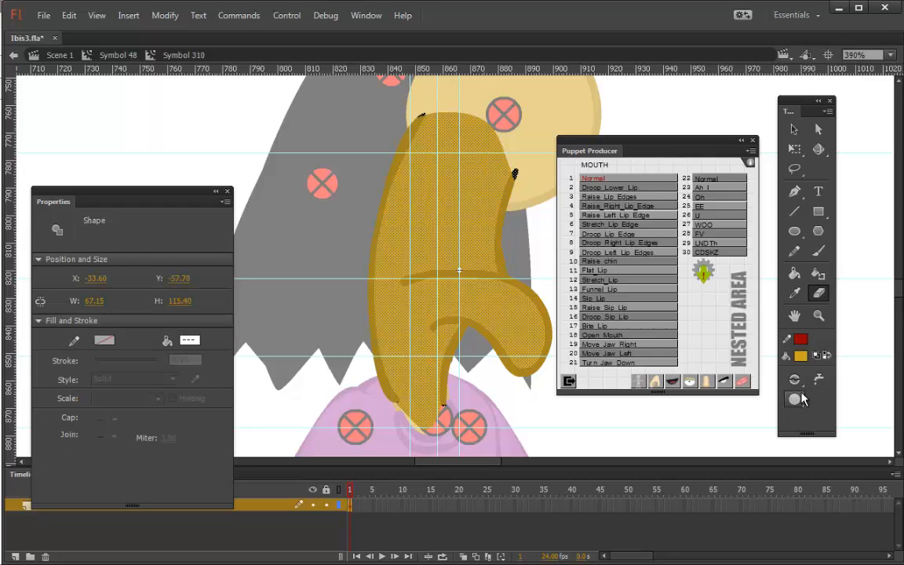
Deselect the beak shape and sample its light golden interior as the fill colour.
left_click(818, 251)
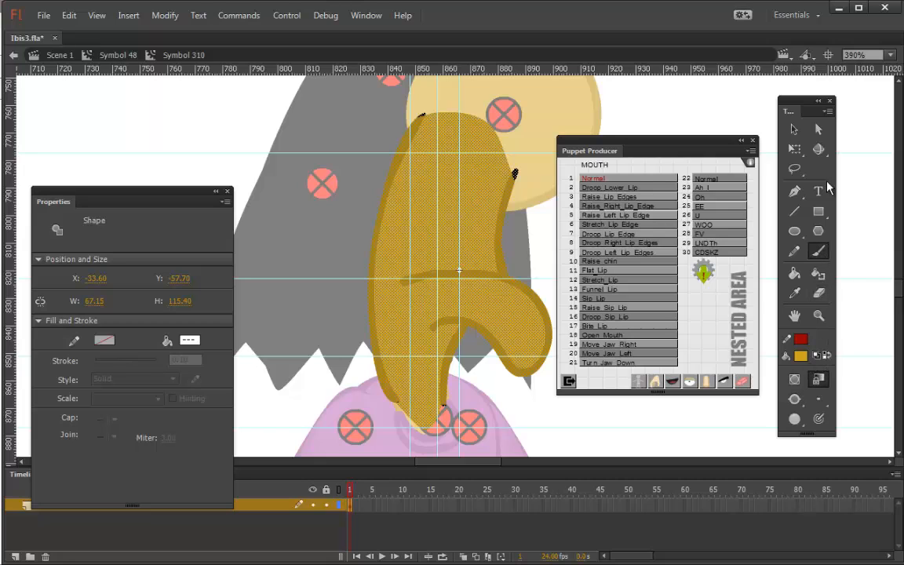
key("v")
left_click(866, 196)
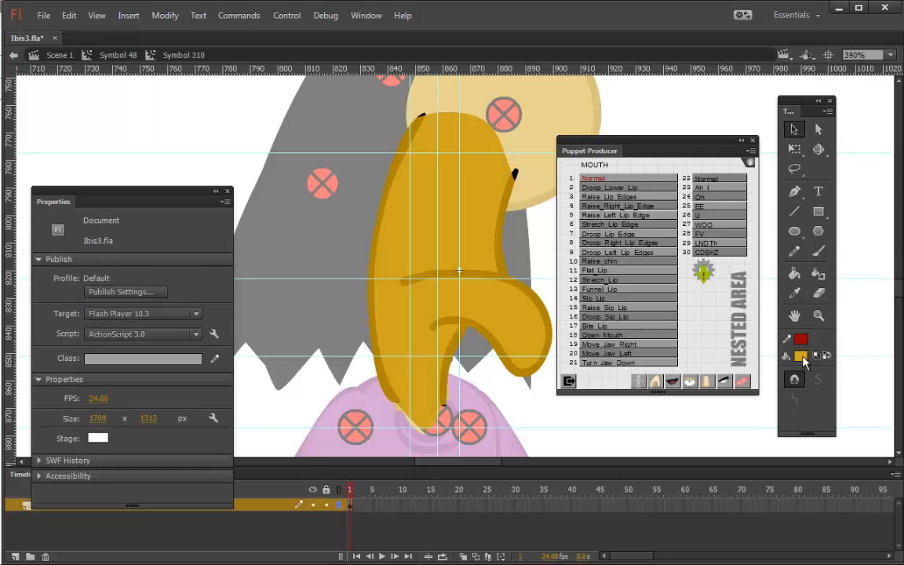
left_click(804, 359)
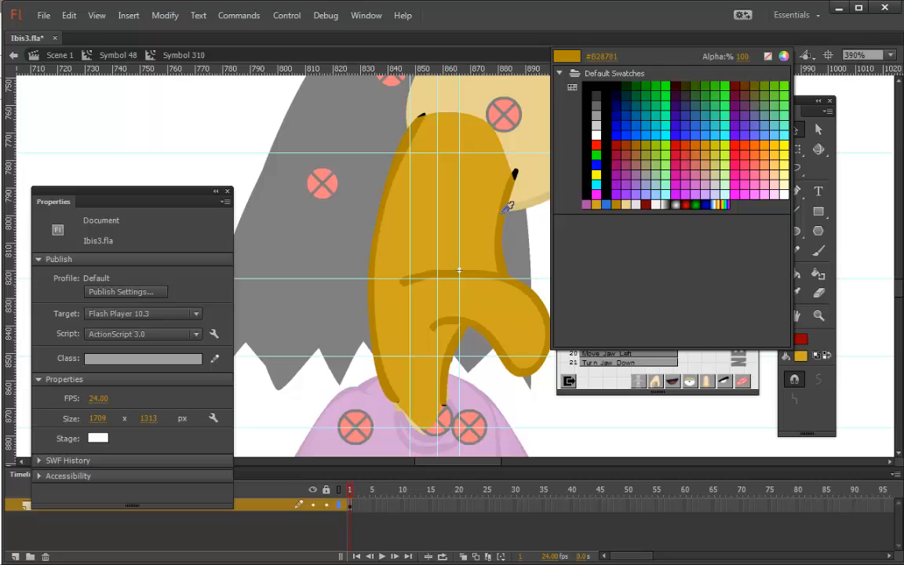
left_click(455, 189)
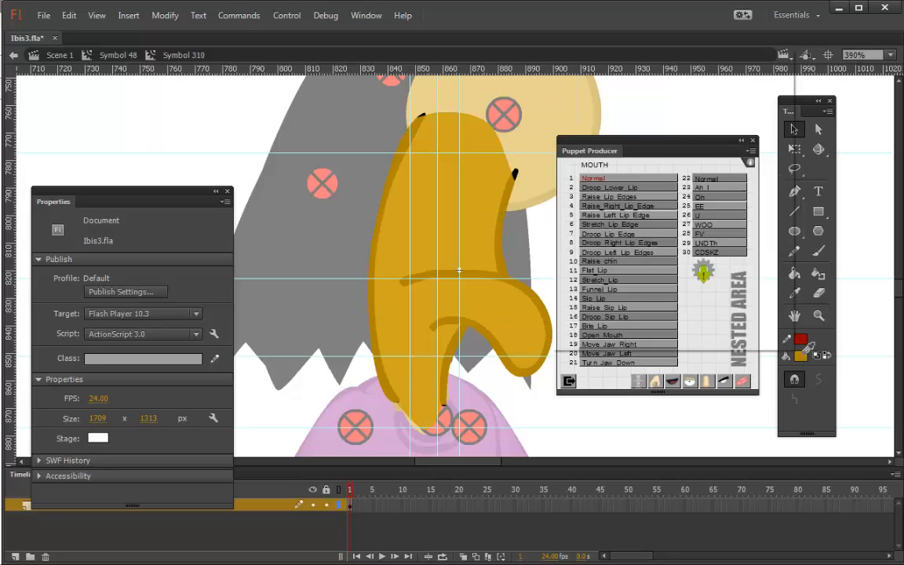
left_click(801, 356)
left_click(498, 246)
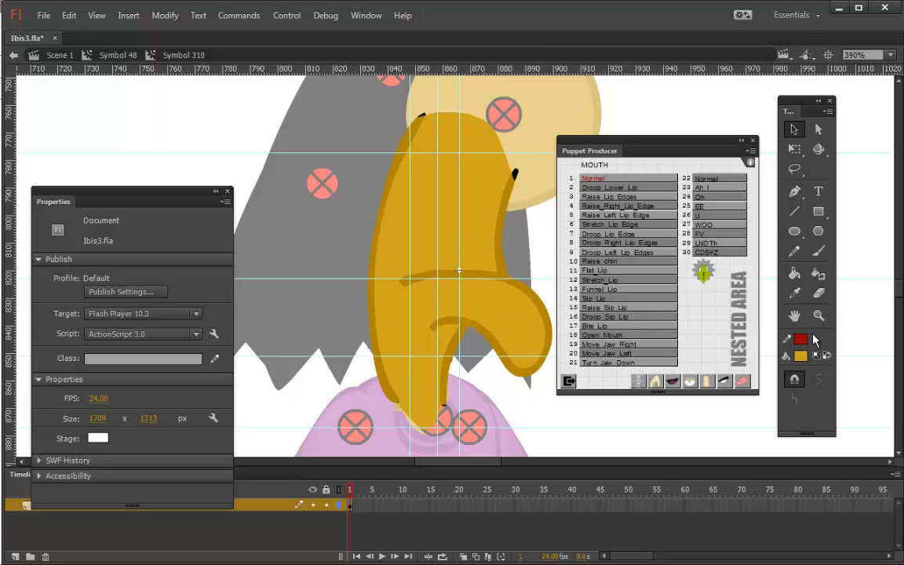
Set the Brush to Paint Fills mode with the second-largest brush size.
key("b")
left_click(796, 399)
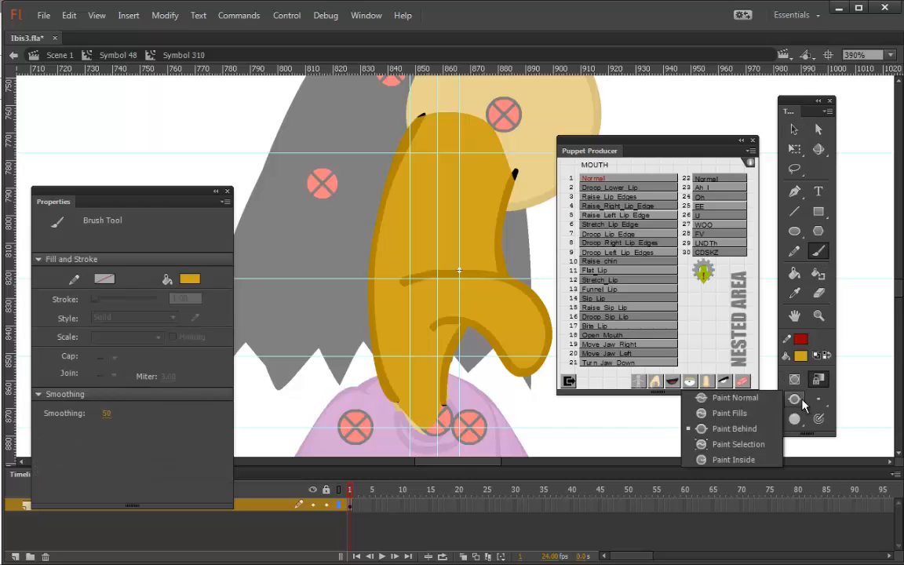
left_click(729, 414)
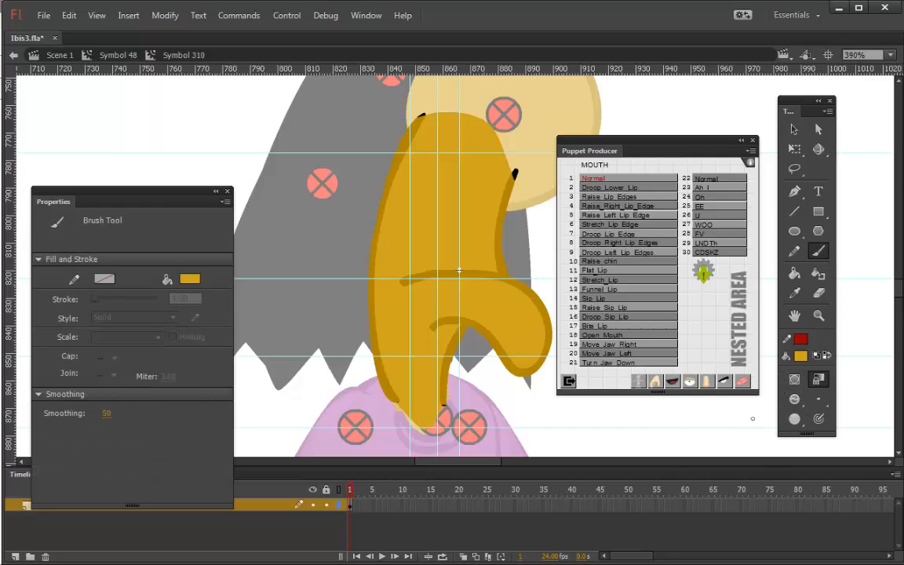
left_click(819, 419)
left_click(852, 459)
left_click(819, 418)
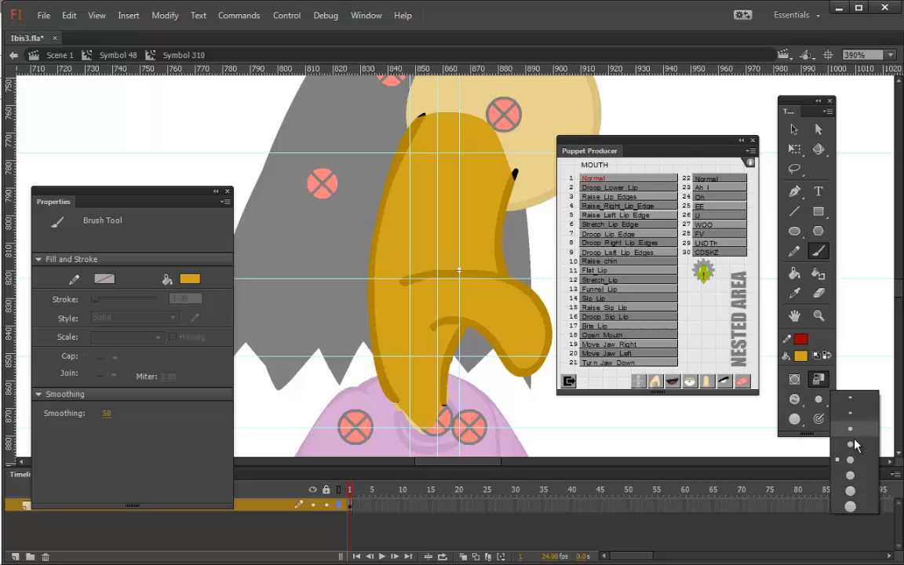
left_click(852, 491)
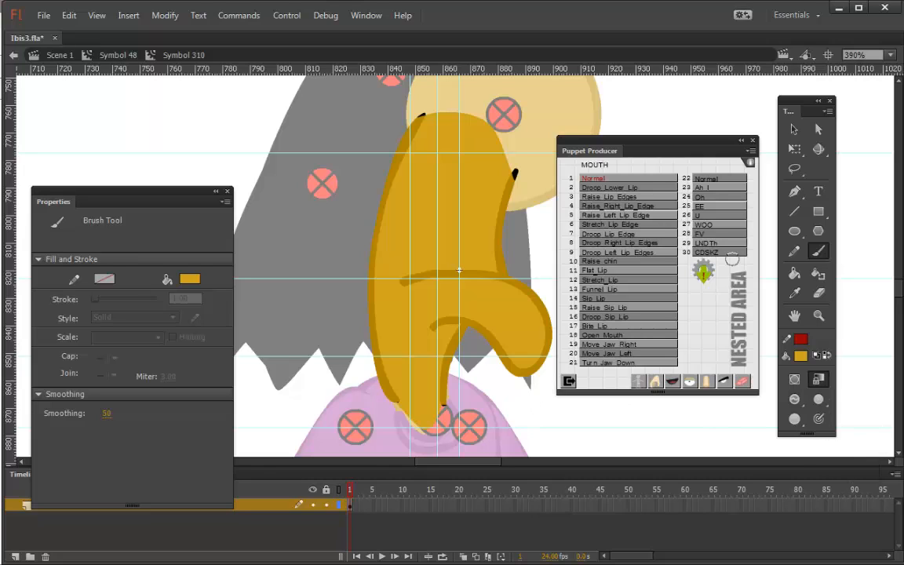
Try to paint over the beak's left outline with the golden Brush in Paint Fills mode.
mouse_move(428, 437)
left_mouse_down()
mouse_move(392, 399)
mouse_move(374, 319)
mouse_move(385, 197)
mouse_move(420, 119)
mouse_move(380, 203)
mouse_move(403, 151)
mouse_move(372, 255)
mouse_move(415, 436)
mouse_move(444, 445)
left_mouse_up()
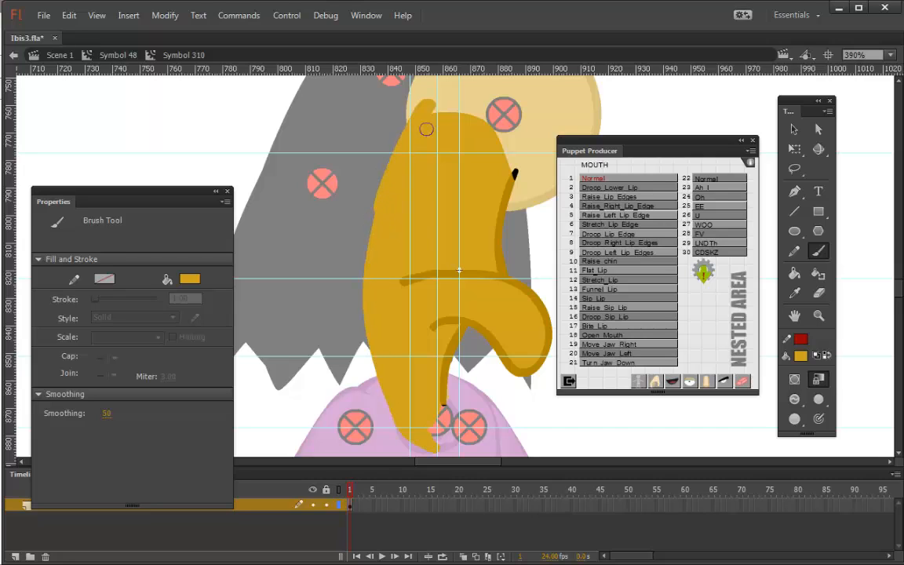
key("ctrl+z")
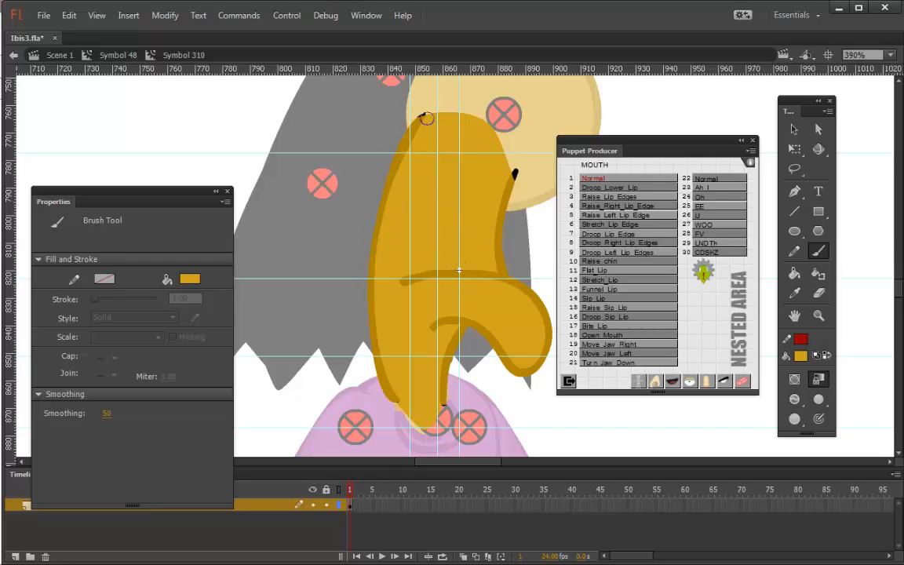
mouse_move(426, 118)
left_mouse_down()
mouse_move(414, 120)
mouse_move(405, 137)
mouse_move(376, 262)
left_mouse_up()
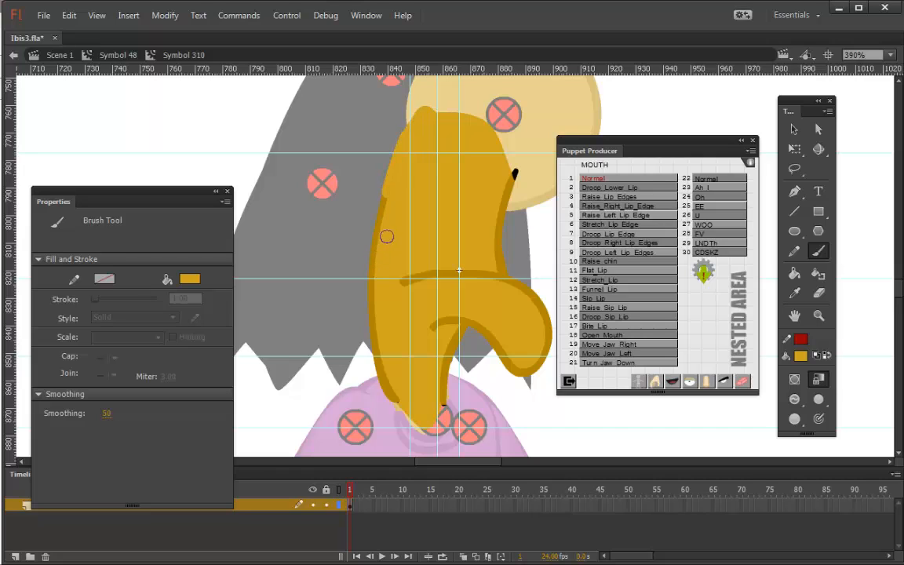
key("ctrl+z")
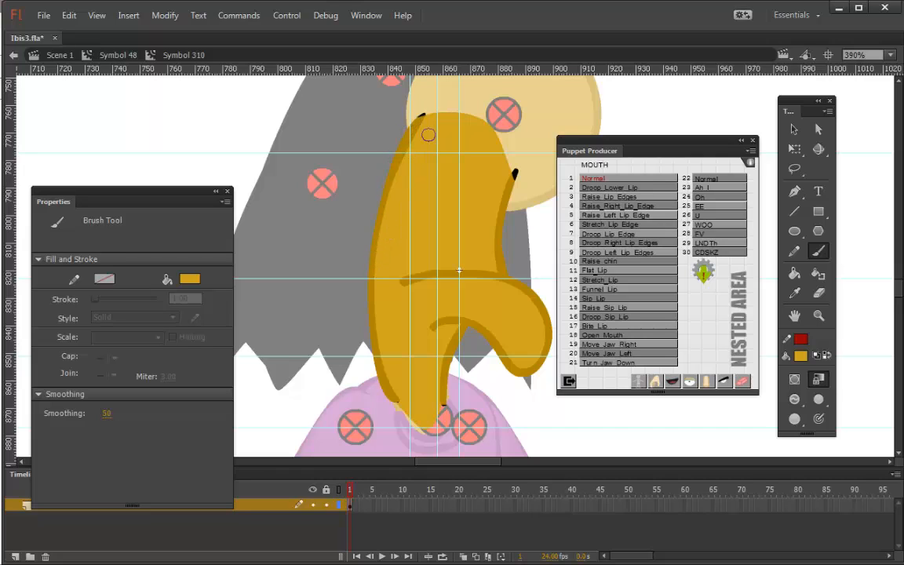
Try to paint over the beak's left outline with the Brush in Paint Inside mode.
left_click(795, 379)
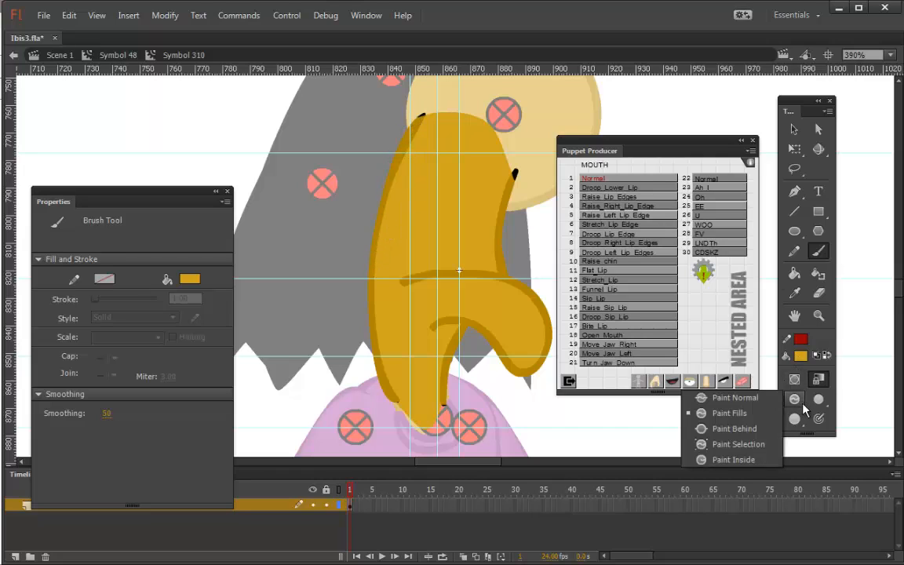
left_click(740, 460)
left_click_drag(421, 124, 365, 190)
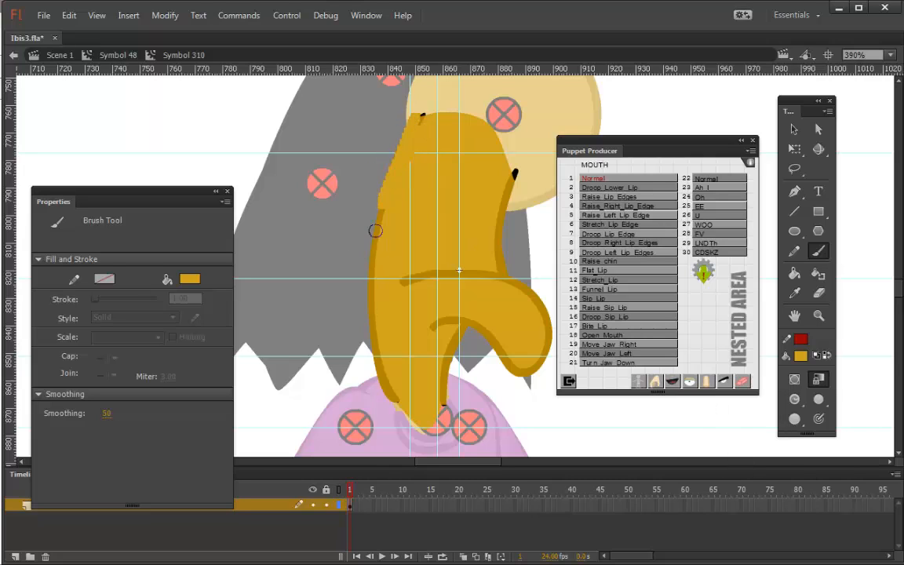
left_click_drag(396, 124, 392, 288)
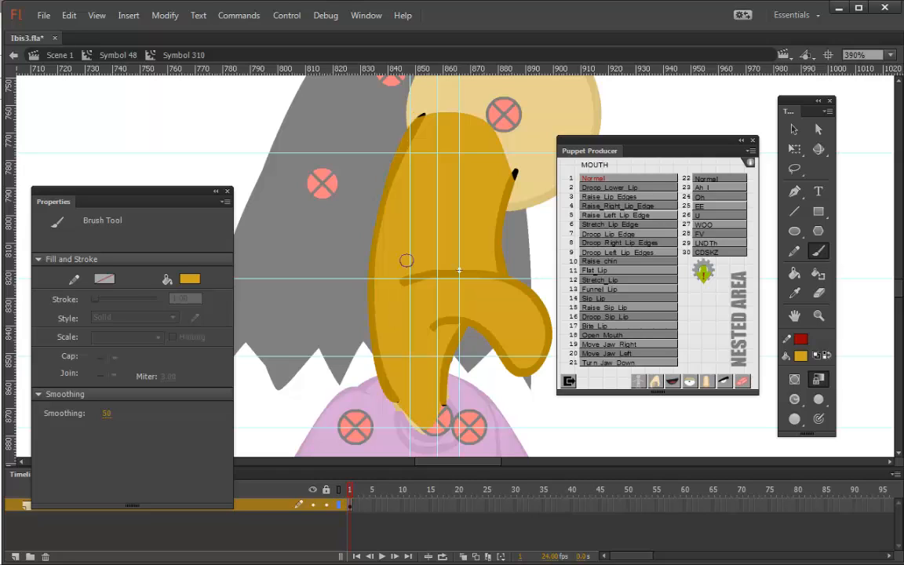
Select the beak's left part and paint its lower left outline light gold with the Brush in Paint Selection mode.
left_click(795, 399)
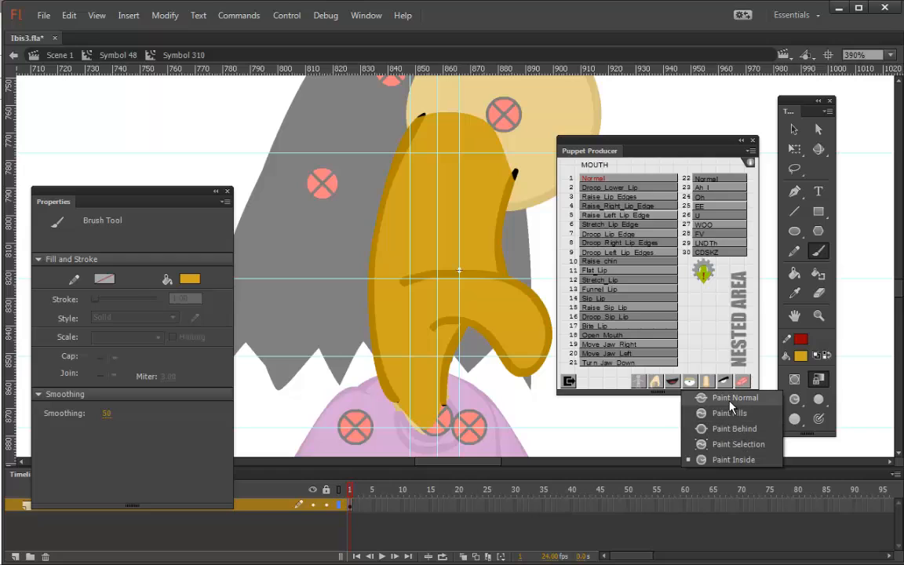
left_click(726, 444)
key("v")
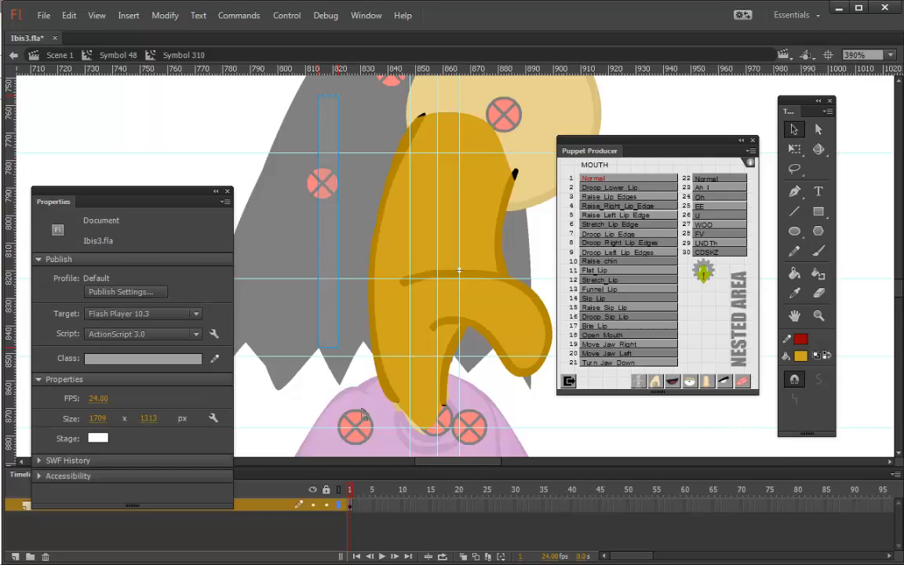
left_click_drag(363, 413, 423, 451)
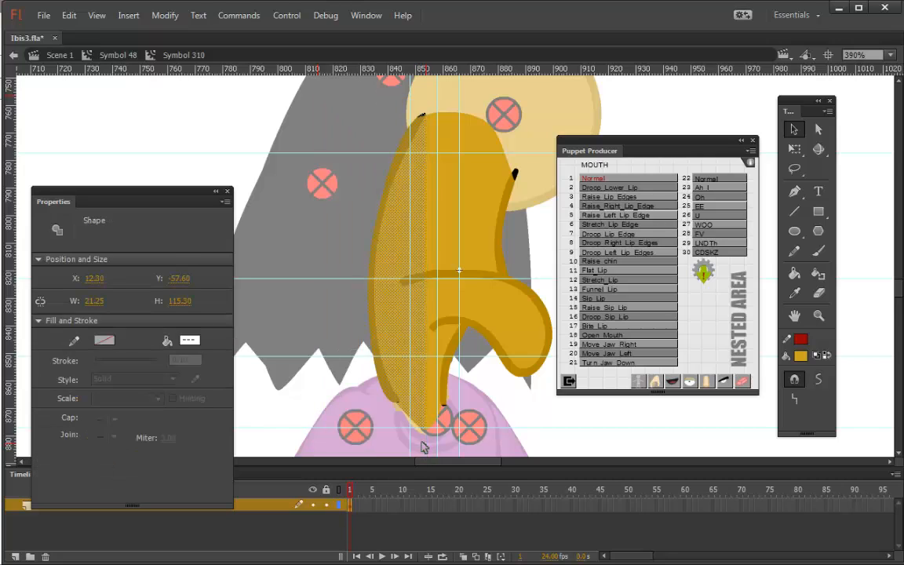
left_click(818, 250)
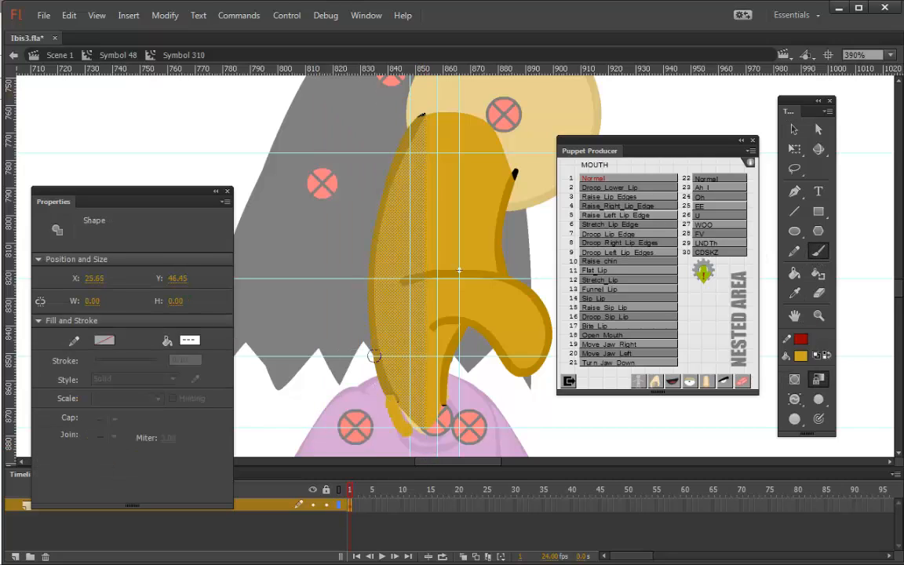
mouse_move(374, 356)
left_mouse_down()
mouse_move(384, 360)
mouse_move(374, 268)
left_mouse_up()
right_click(363, 302)
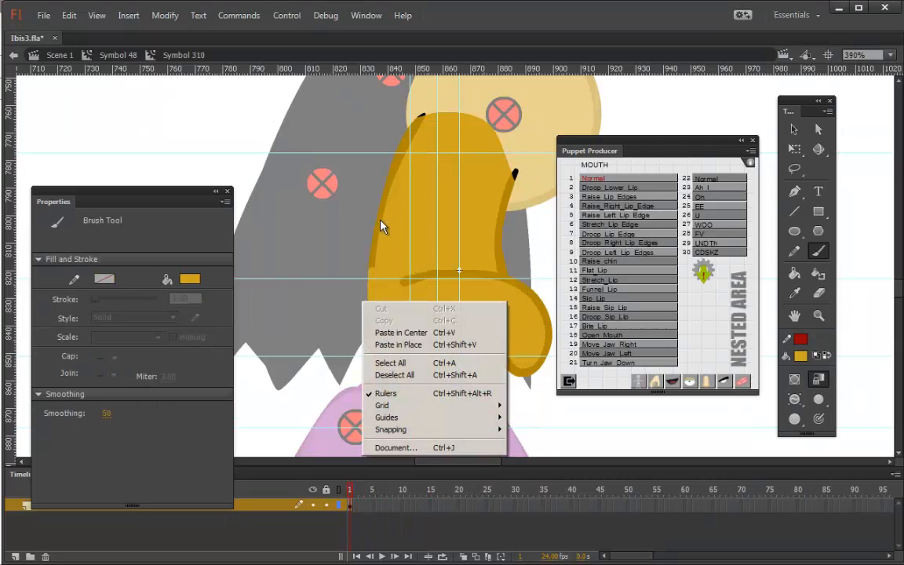
Select the upper left part of the beak and brush over its remaining left outline in light gold.
left_click(796, 128)
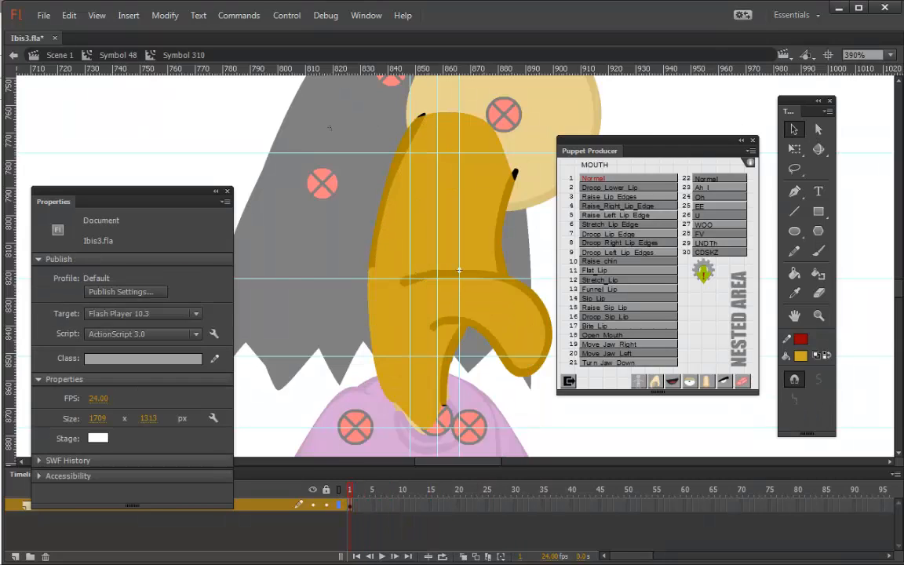
left_click_drag(374, 296, 434, 298)
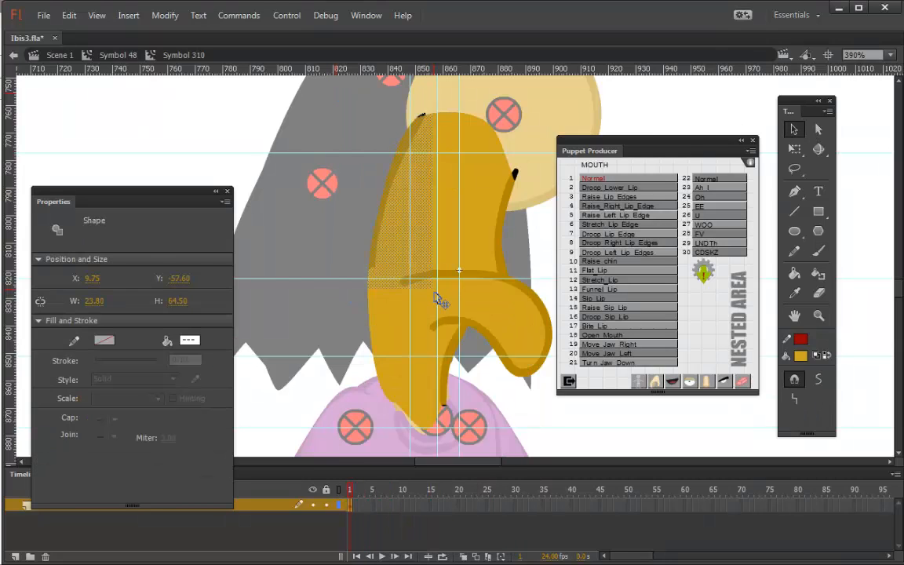
left_click(818, 251)
mouse_move(368, 285)
left_mouse_down()
mouse_move(398, 159)
mouse_move(429, 105)
mouse_move(364, 232)
mouse_move(368, 241)
mouse_move(433, 113)
mouse_move(401, 110)
mouse_move(425, 90)
mouse_move(436, 108)
mouse_move(369, 188)
left_mouse_up()
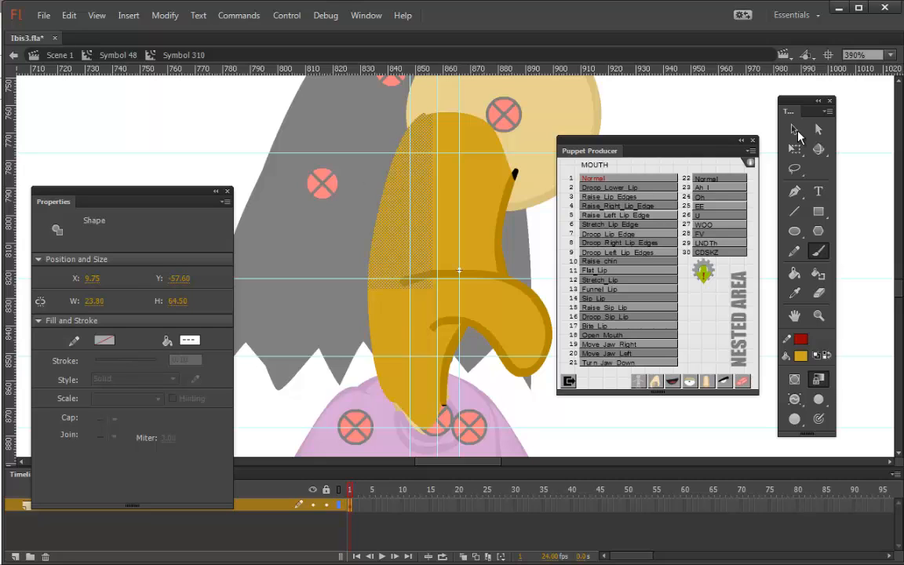
left_click(795, 130)
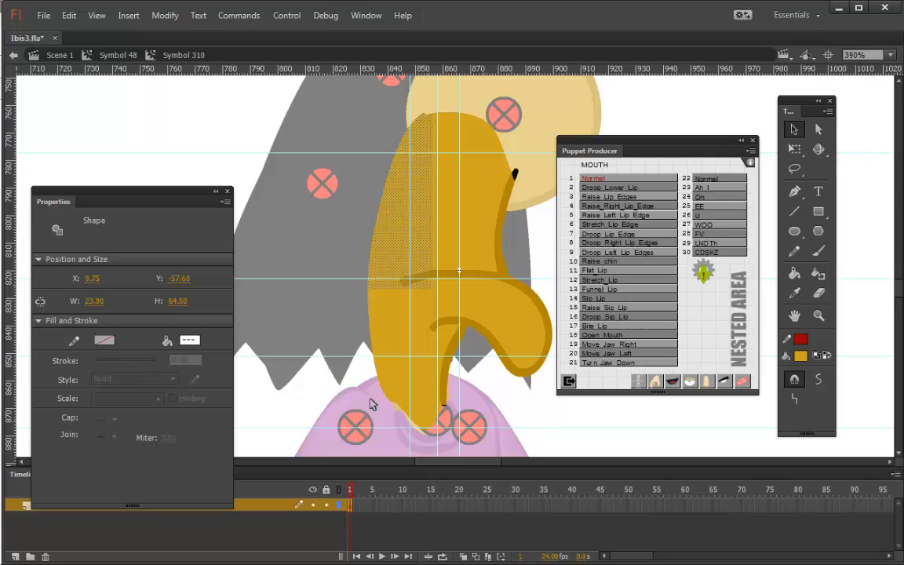
Open the mouth symbol on frame 4 for editing and select the left part of its beak and teeth.
double_click(336, 364)
left_click(355, 506)
left_click(366, 505)
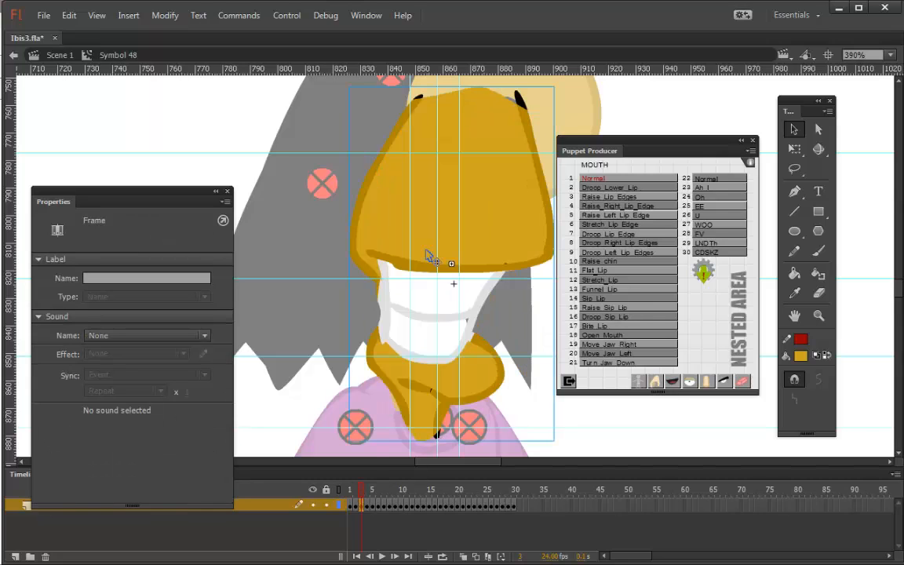
left_click(367, 505)
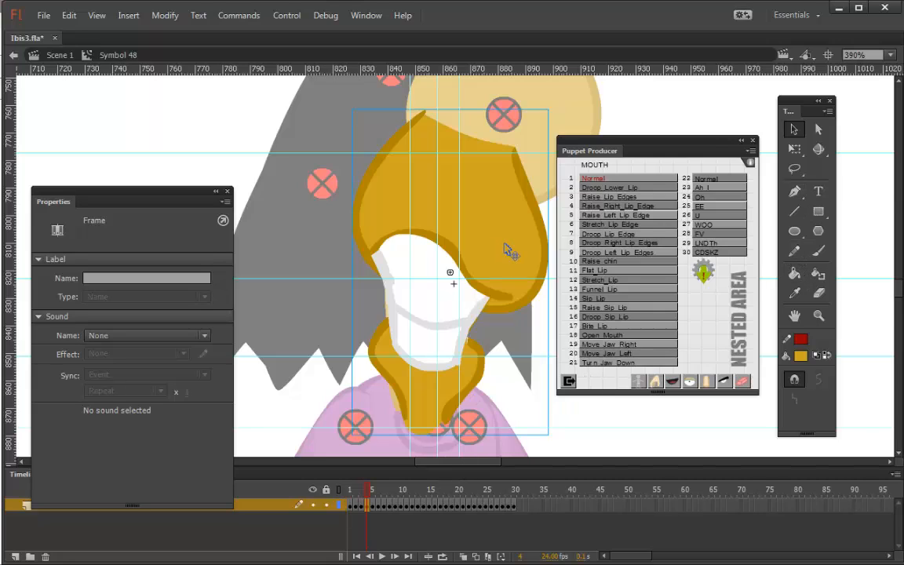
double_click(512, 256)
left_click(774, 143)
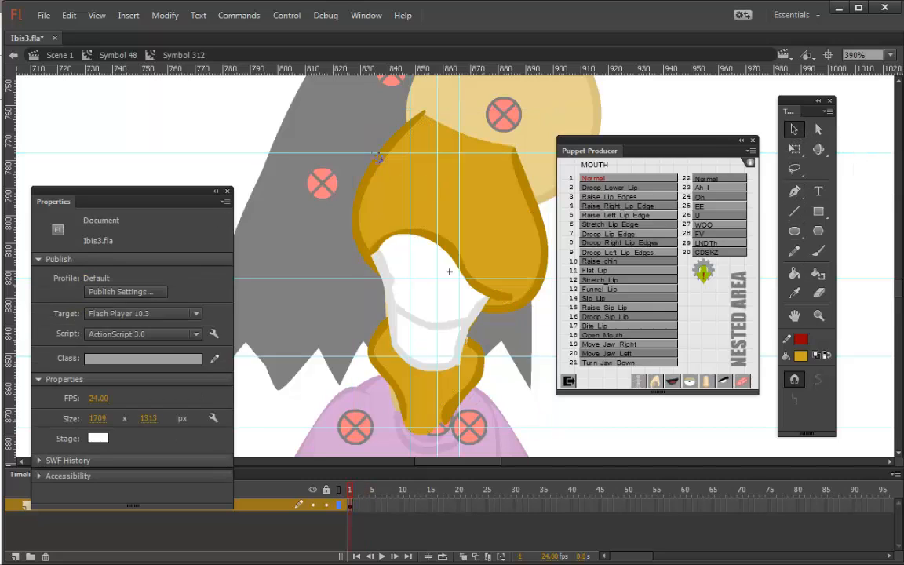
left_click_drag(293, 97, 439, 459)
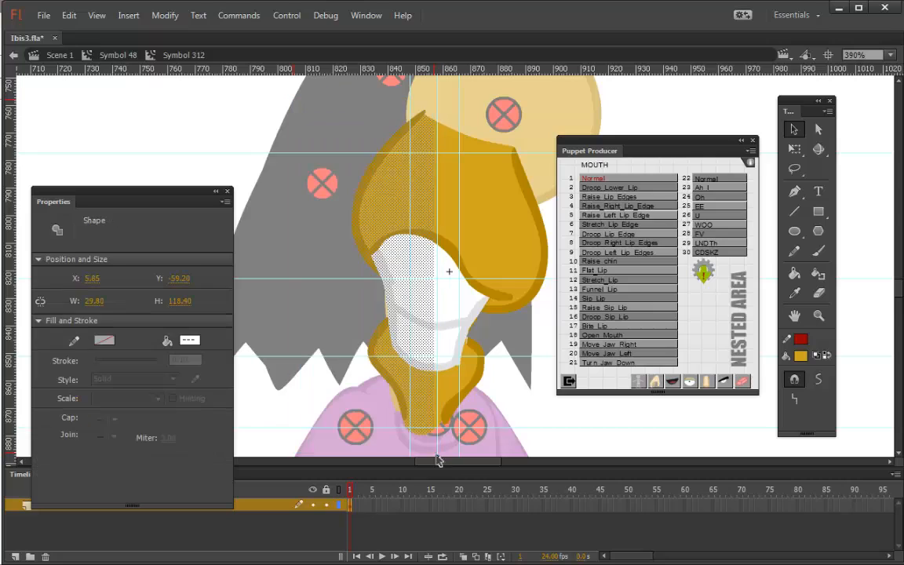
Brush over the selected beak's left outline in light gold, deselect the artwork and return to the parent mouth symbol.
key("b")
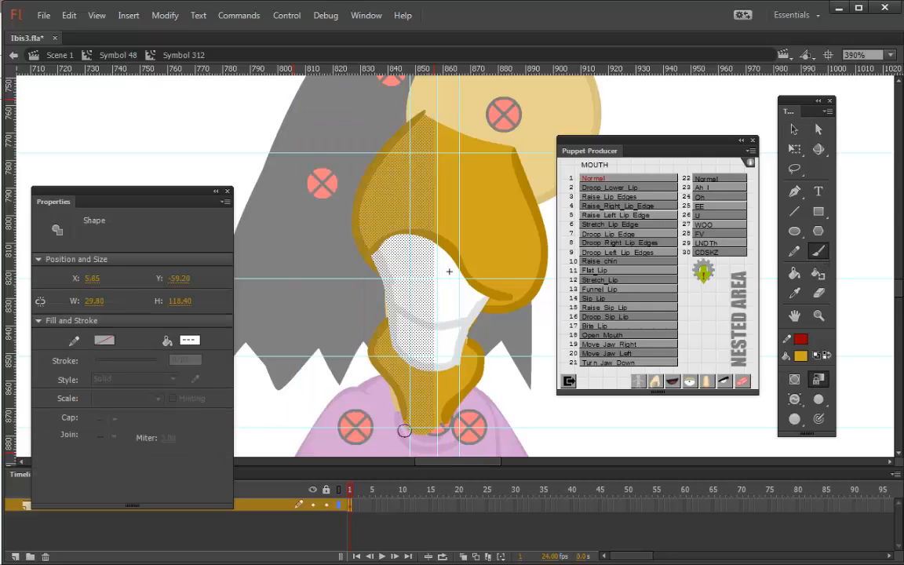
mouse_move(404, 431)
left_mouse_down()
mouse_move(362, 372)
mouse_move(354, 341)
mouse_move(369, 377)
mouse_move(368, 340)
mouse_move(382, 310)
mouse_move(358, 231)
mouse_move(368, 171)
mouse_move(421, 109)
mouse_move(349, 220)
mouse_move(350, 146)
mouse_move(351, 237)
mouse_move(385, 396)
left_mouse_up()
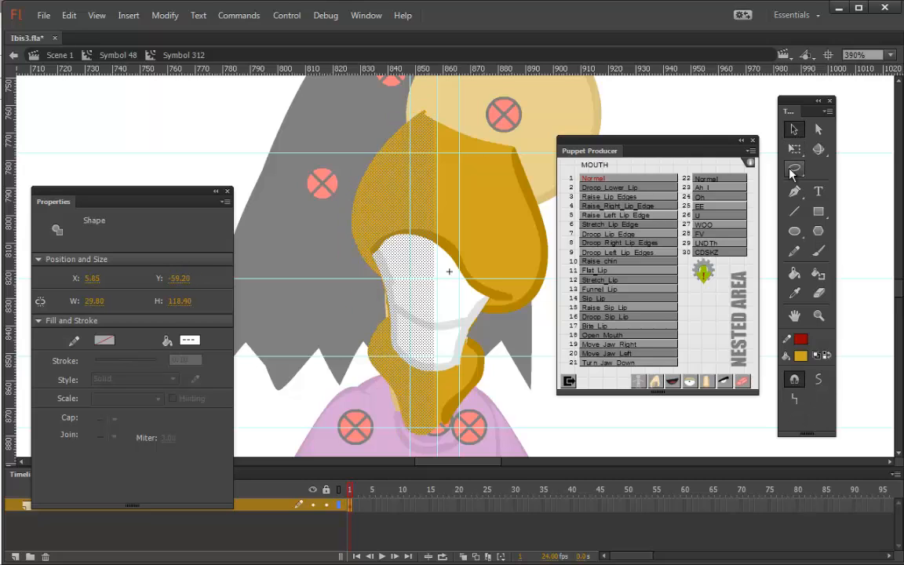
left_click(793, 129)
left_click(707, 208)
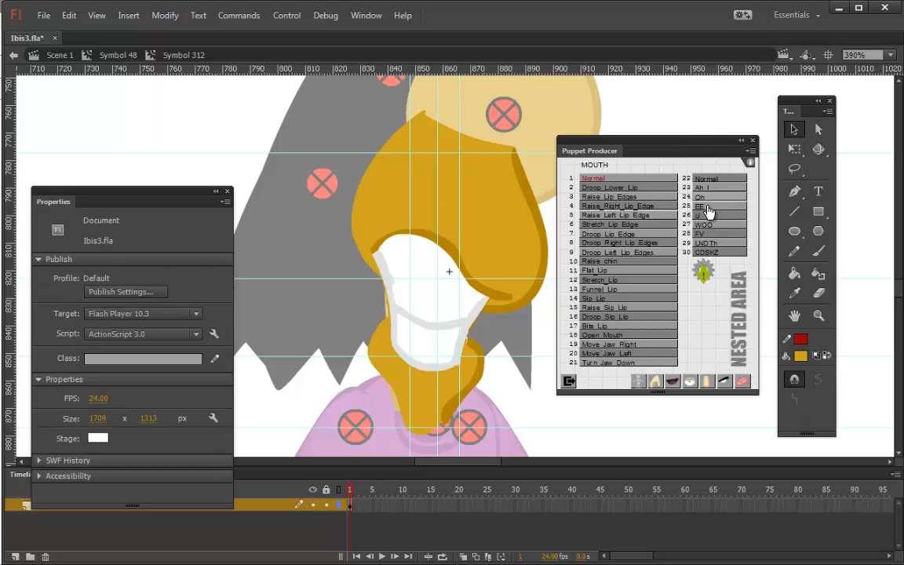
double_click(525, 405)
Open the mouth symbol on frame 5 for editing and select the left part of its beak and teeth.
left_click(373, 506)
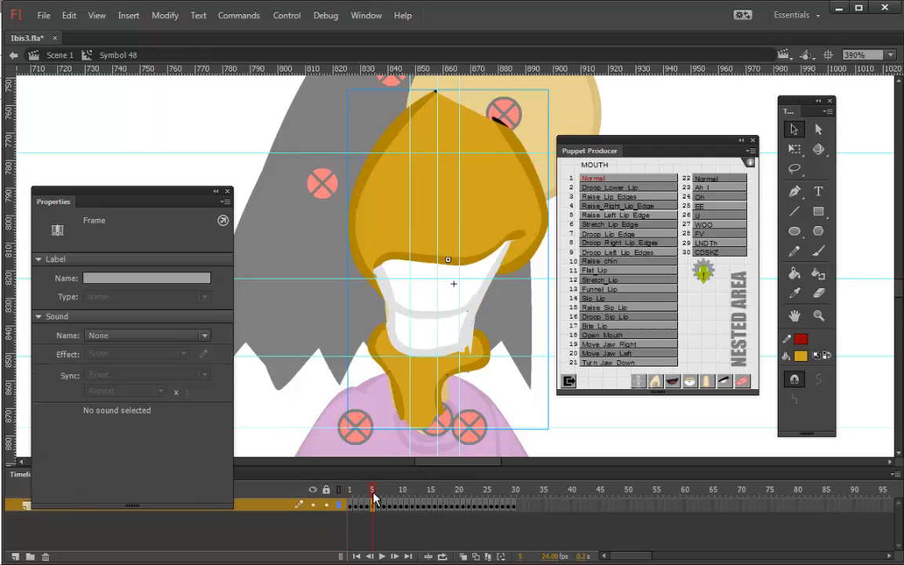
double_click(514, 216)
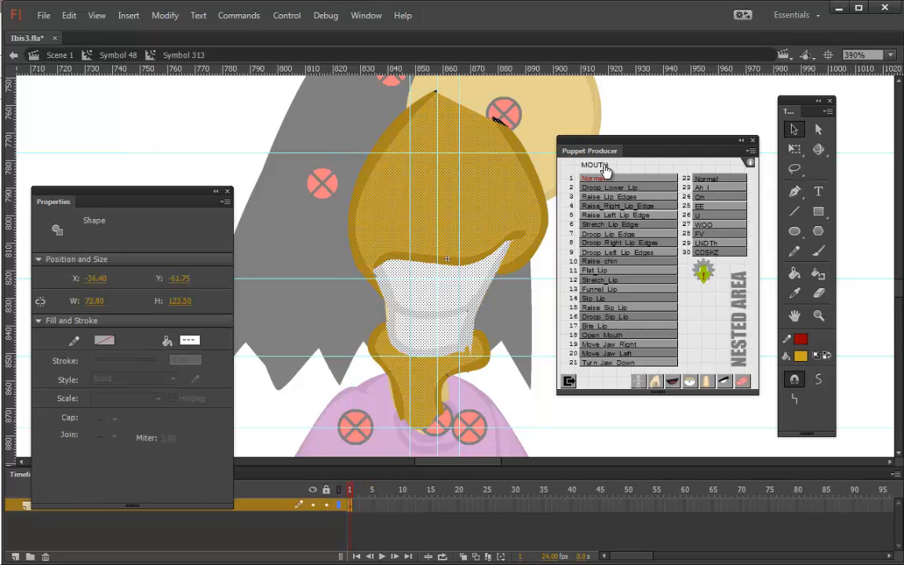
key("ctrl+shift+a")
left_click(795, 130)
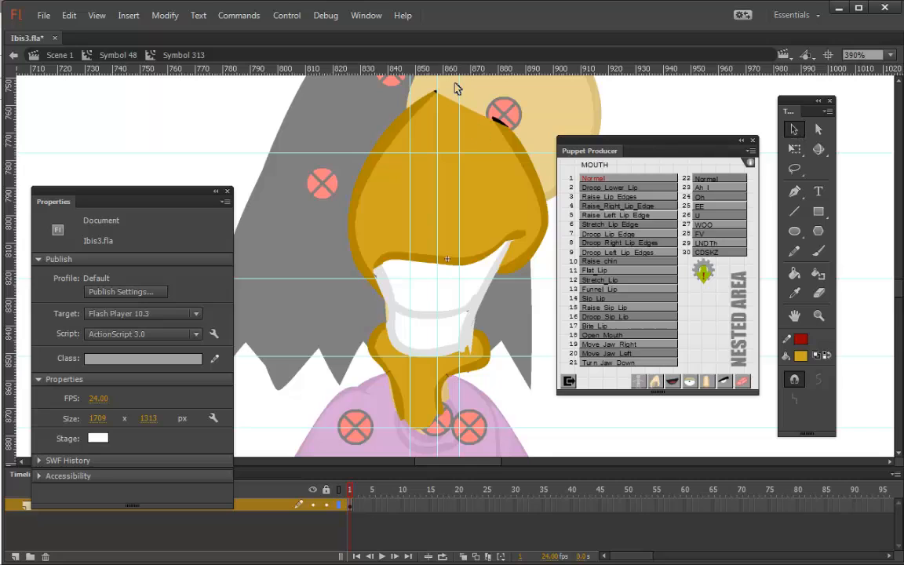
left_click_drag(422, 196, 332, 463)
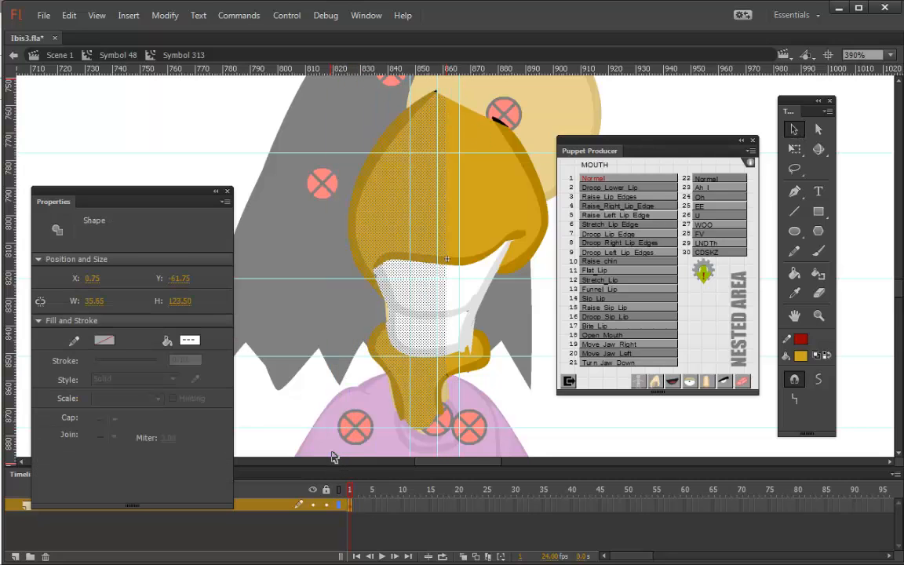
Brush light gold over the left outline from the chin up to the beak's tip, and exit the frame 5 mouth symbol.
left_click(816, 251)
mouse_move(402, 430)
left_mouse_down()
mouse_move(372, 339)
mouse_move(380, 326)
mouse_move(368, 369)
mouse_move(375, 328)
left_mouse_up()
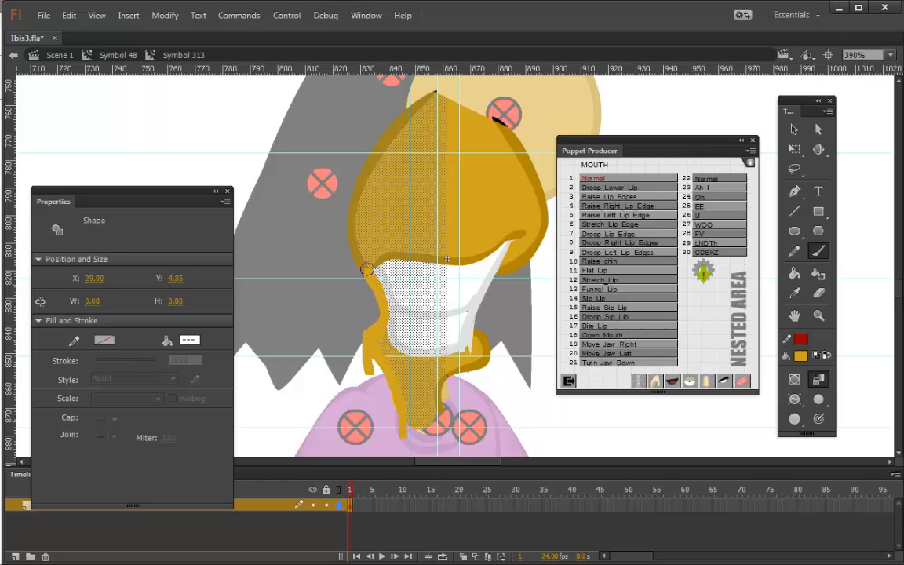
mouse_move(366, 277)
left_mouse_down()
mouse_move(353, 234)
mouse_move(357, 184)
mouse_move(378, 148)
mouse_move(441, 88)
left_mouse_up()
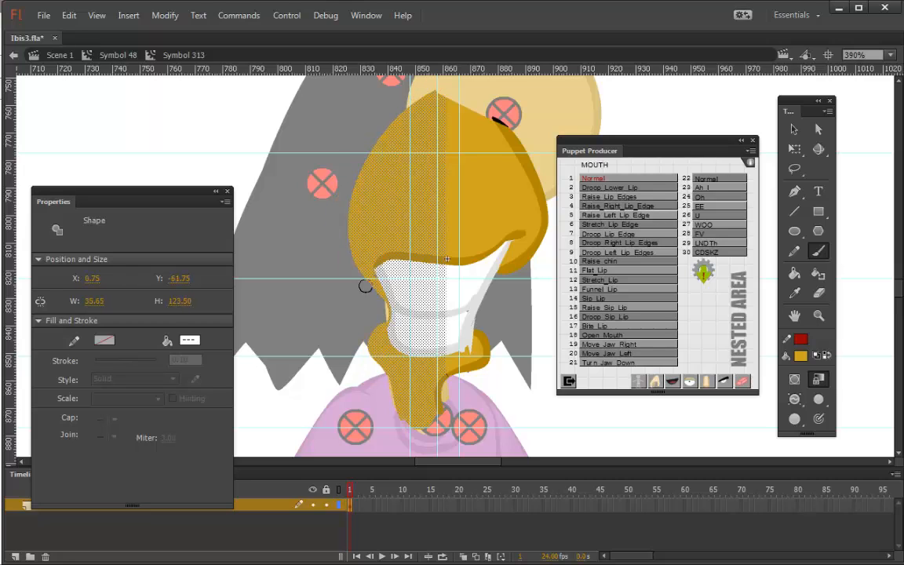
left_click(794, 129)
left_click(540, 391)
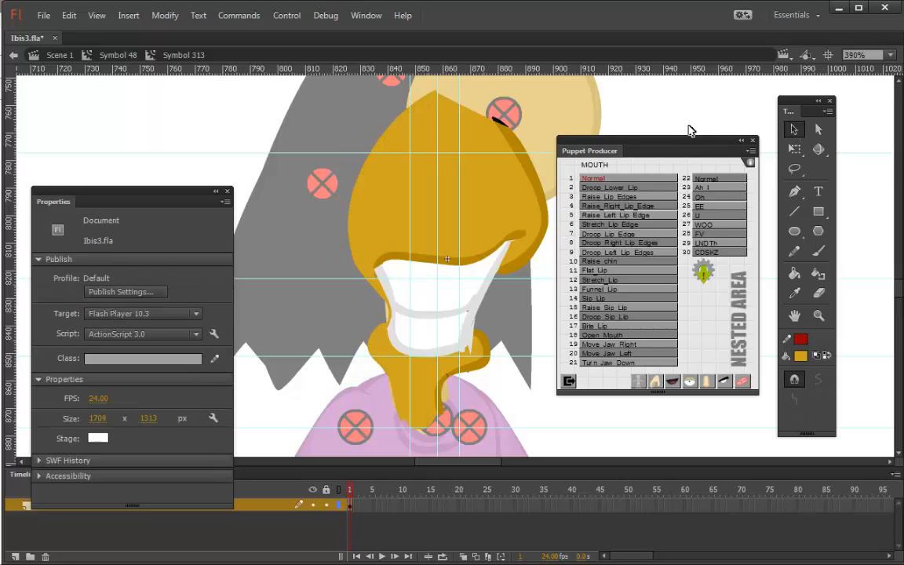
double_click(529, 411)
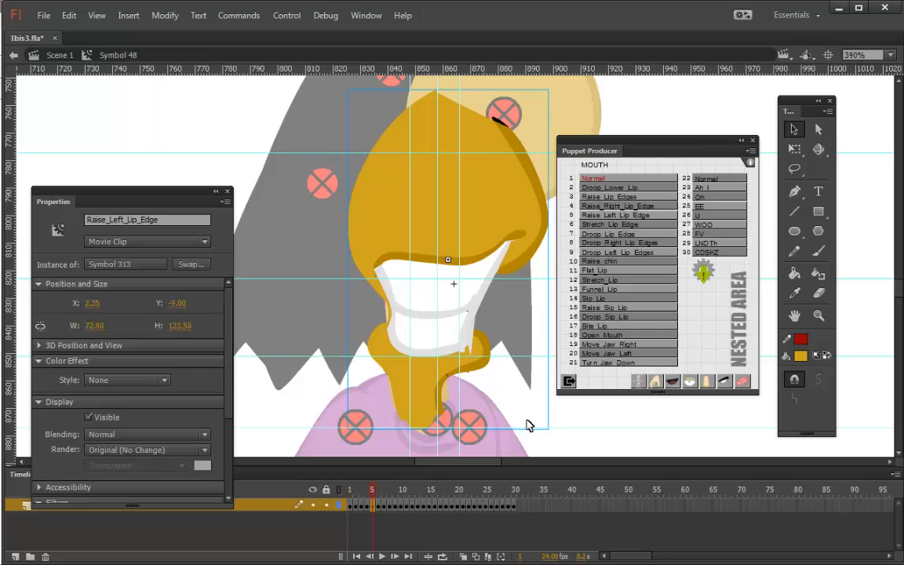
Open the closed-beak mouth symbol on frame 6 for editing and select the left part of the beak.
left_click(380, 505)
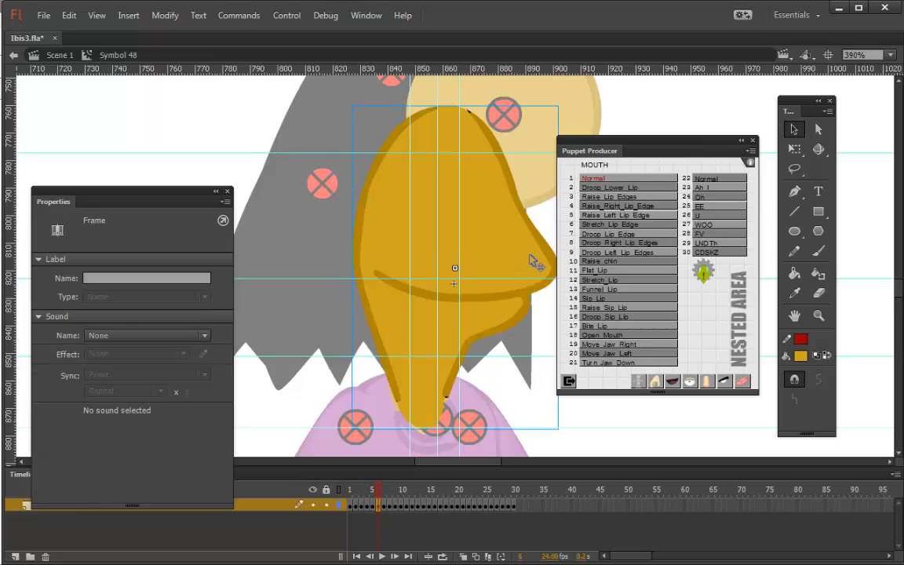
double_click(481, 233)
left_click(744, 110)
left_click(819, 251)
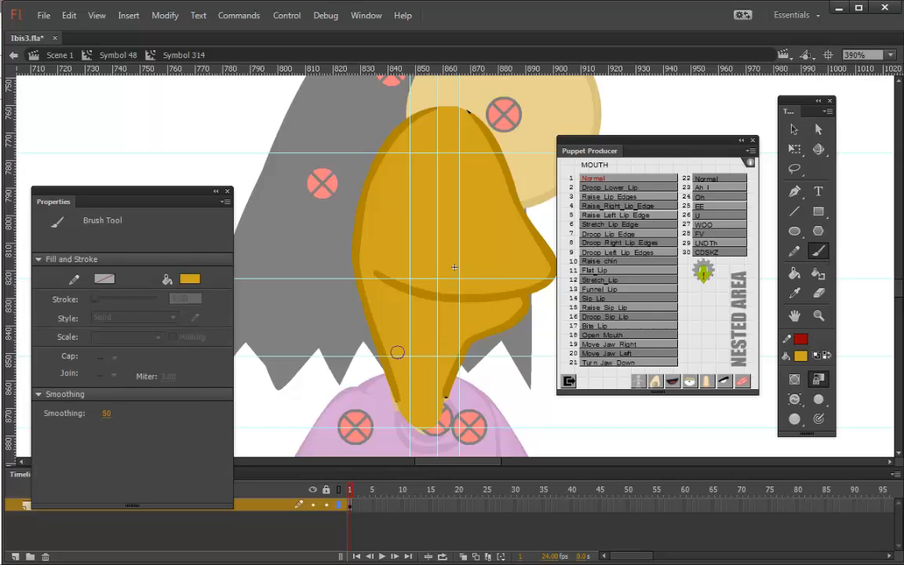
left_click(795, 130)
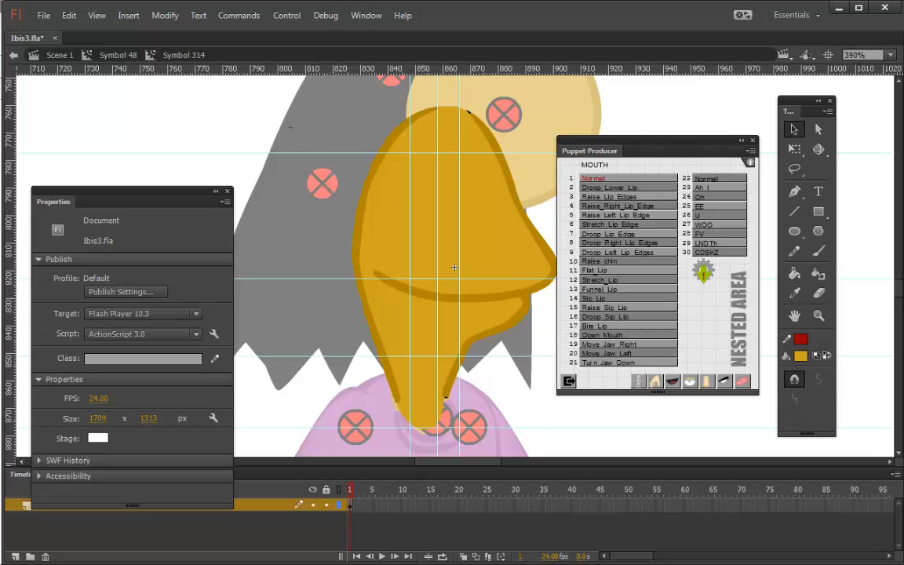
mouse_move(299, 102)
left_mouse_down()
mouse_move(408, 392)
mouse_move(445, 442)
mouse_move(375, 346)
mouse_move(360, 208)
mouse_move(430, 106)
mouse_move(404, 119)
mouse_move(351, 265)
mouse_move(361, 313)
left_mouse_up()
Paint the closed beak's entire left outline light gold with the Brush and leave the frame 6 symbol.
left_click(819, 253)
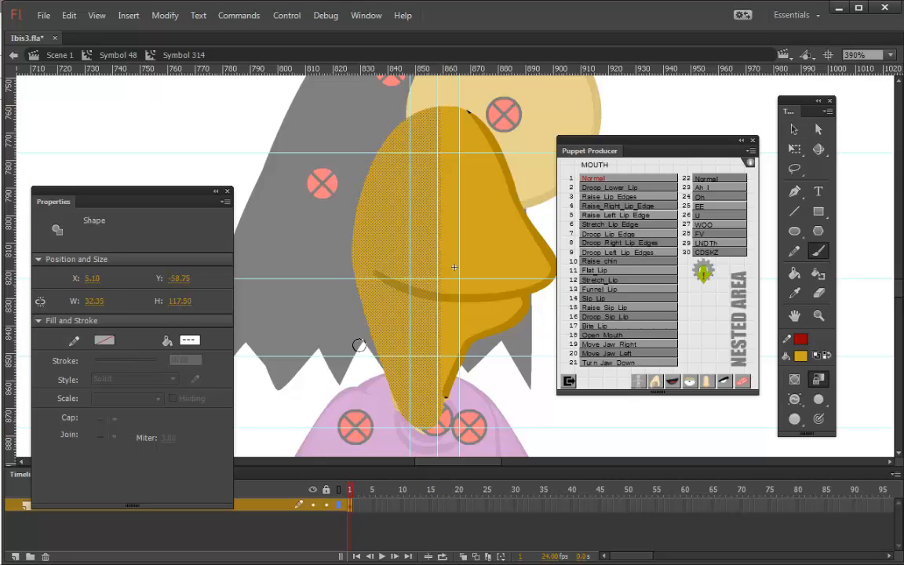
key("v")
double_click(709, 116)
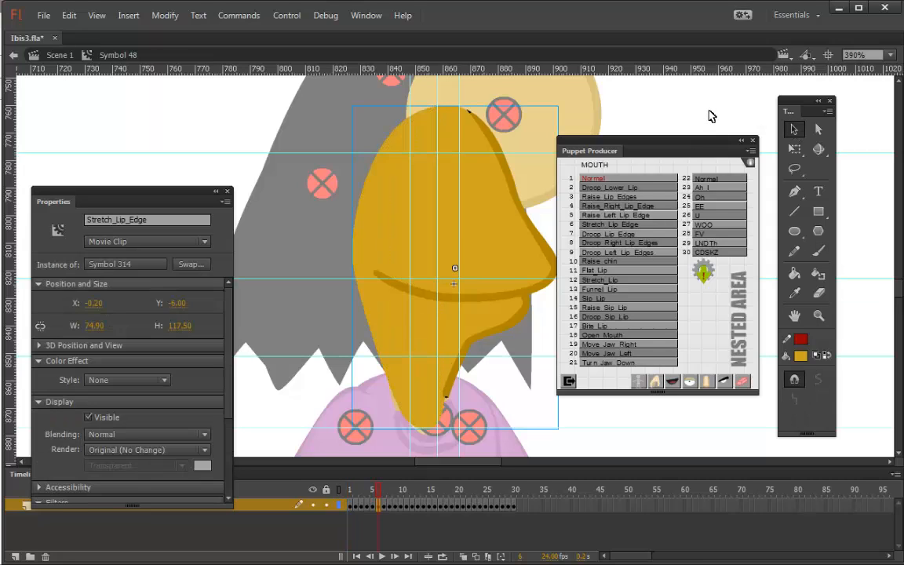